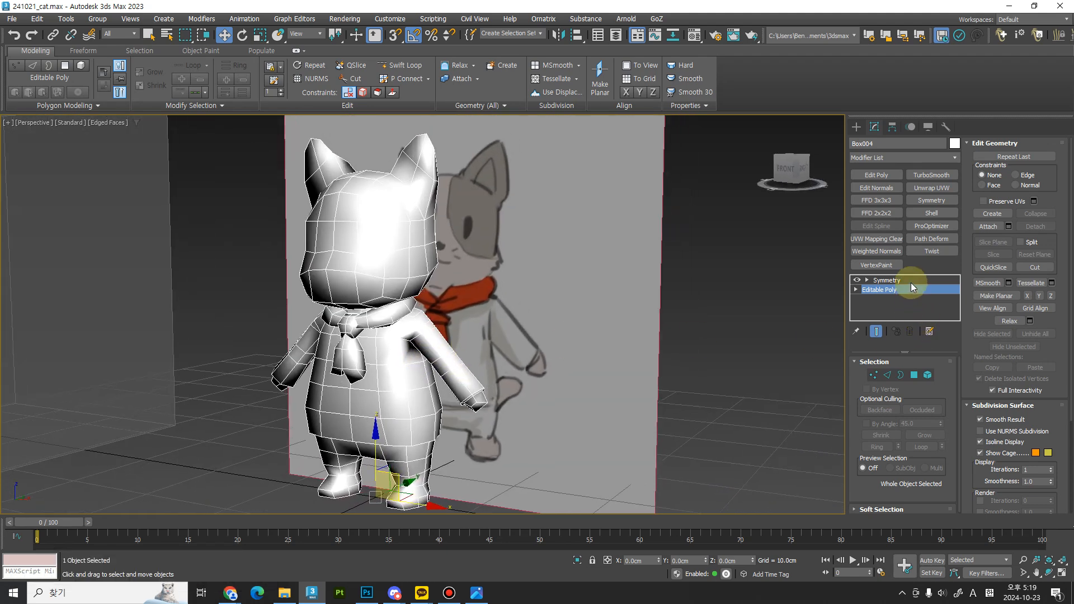
Step: Delete the Symmetry modifier from the cat body so only the modelled half remains
alt+middle_drag(593, 342, 467, 374)
click(919, 279)
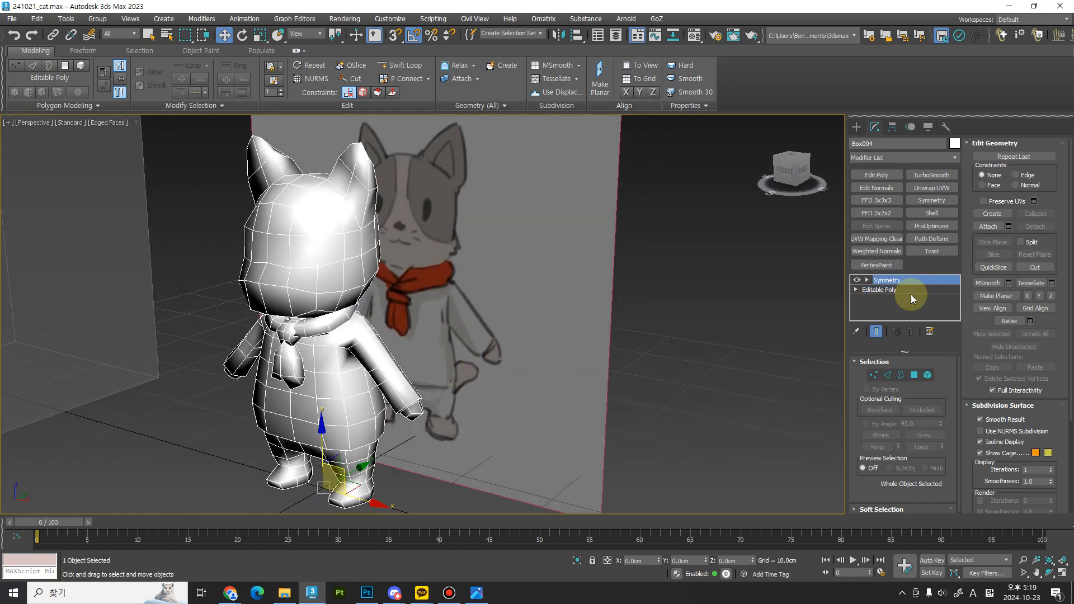
click(908, 333)
Step: Select the cat's tail and set its object colour to white
alt+middle_drag(425, 347, 503, 222)
key(2)
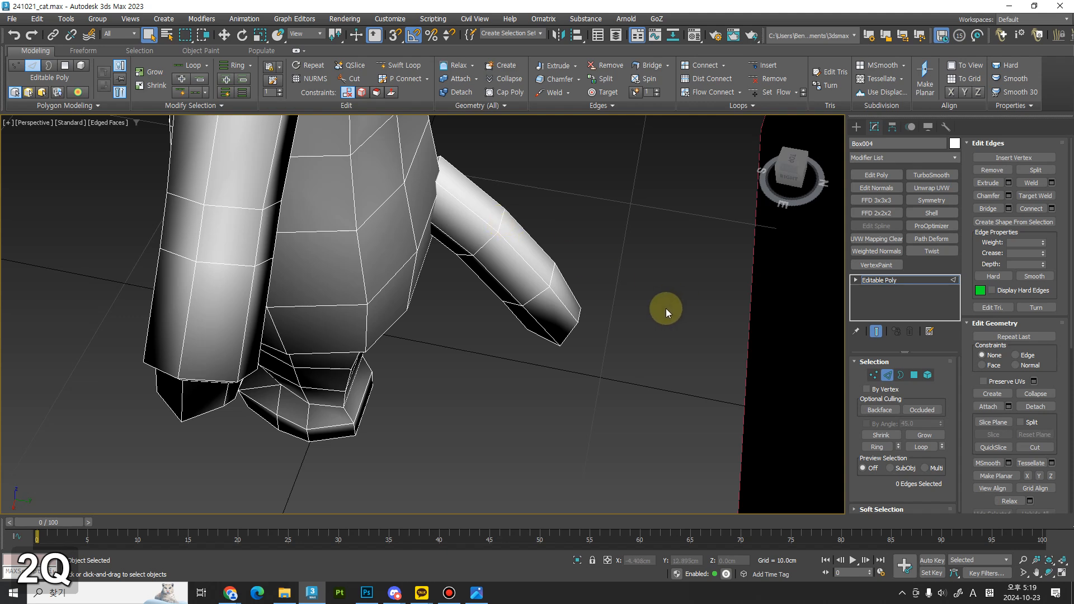
middle_drag(666, 311, 630, 357)
click(891, 374)
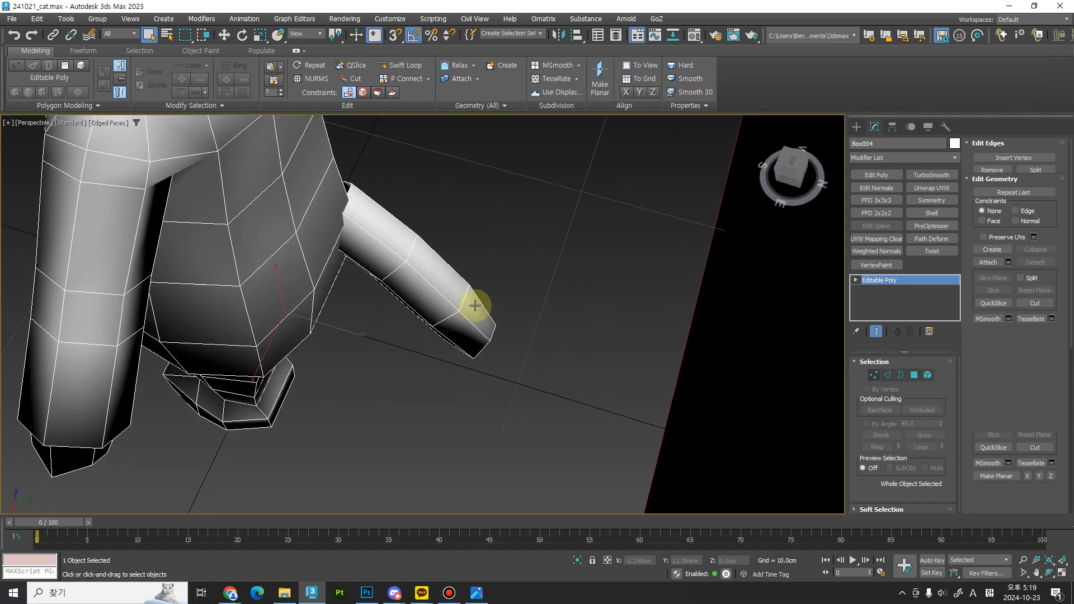
click(480, 304)
middle_drag(420, 280, 444, 355)
key(F4)
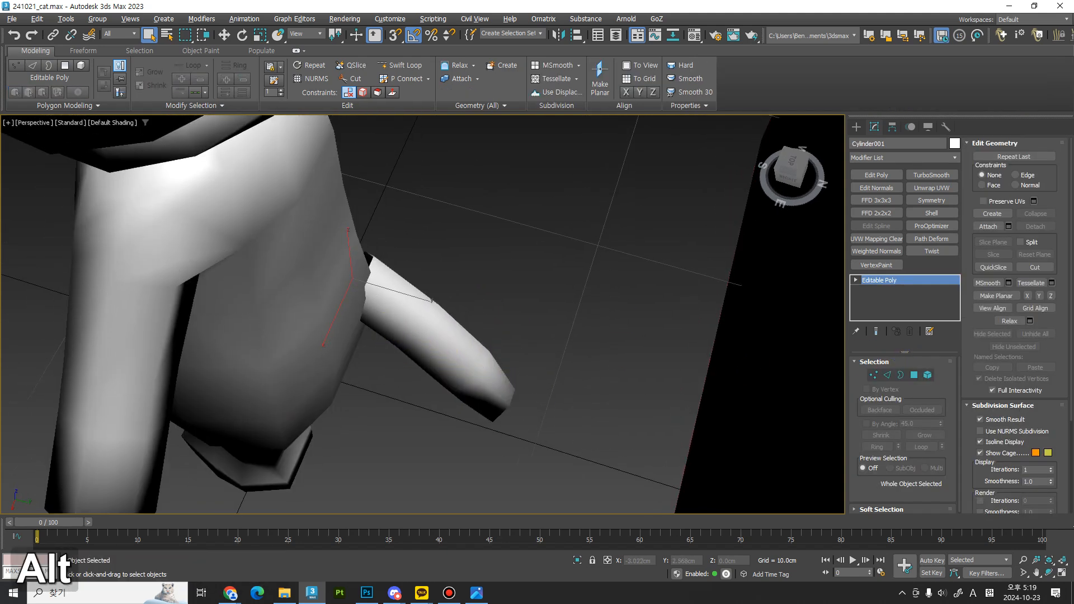
alt+middle_drag(426, 291, 411, 373)
key(F4)
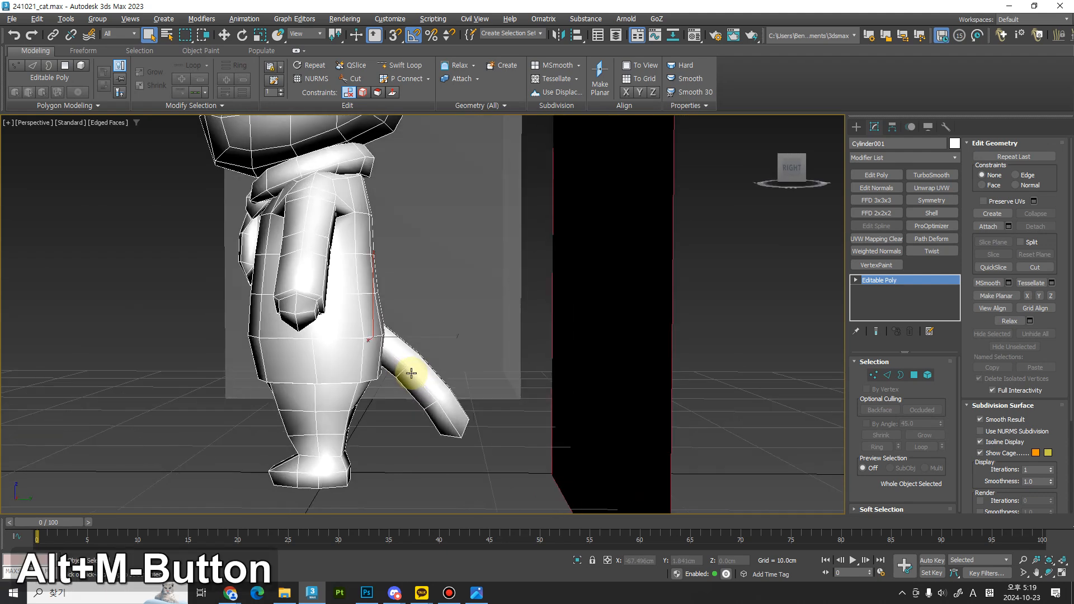
click(955, 144)
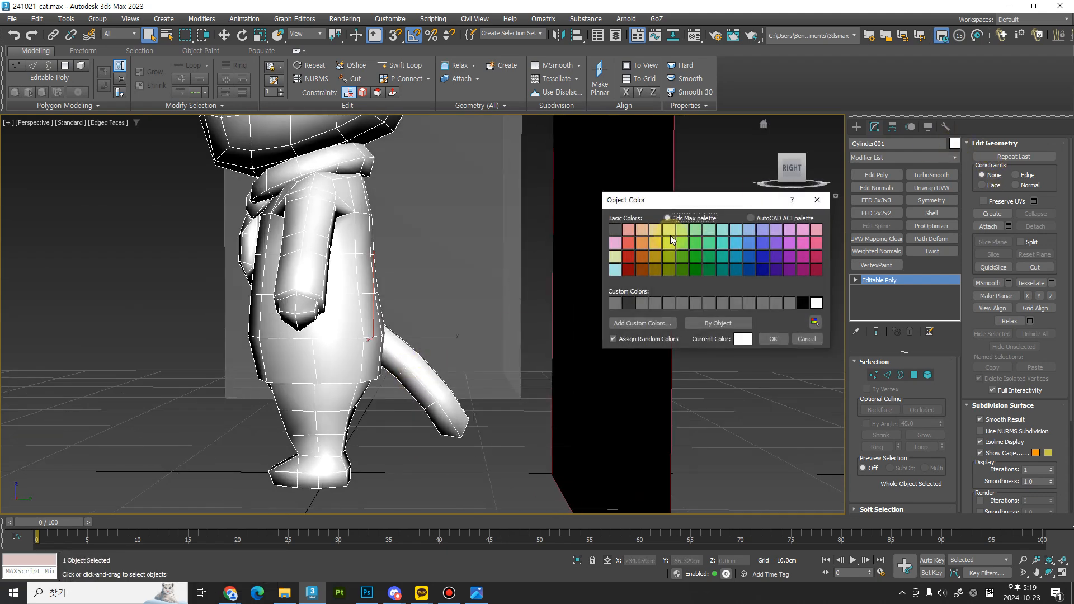
click(774, 339)
Step: Attach the tail to the cat body mesh
middle_drag(464, 363, 457, 299)
click(360, 339)
click(425, 397)
Step: Connect the tail's edges into a lengthwise centre loop that divides the tail in half
key(2)
key(q)
key(ctrl+shift+e)
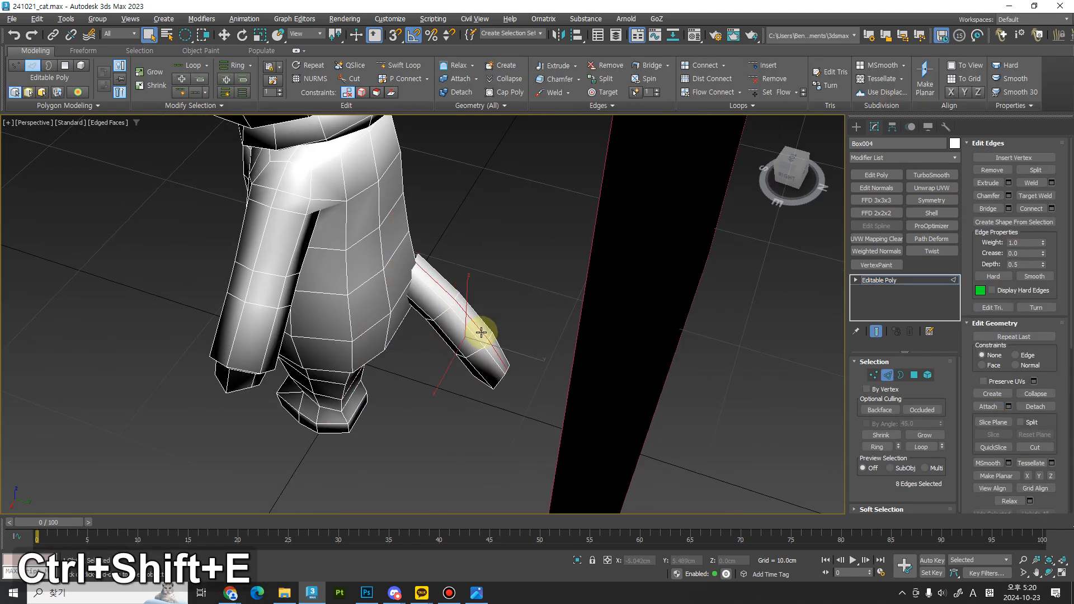
key(5)
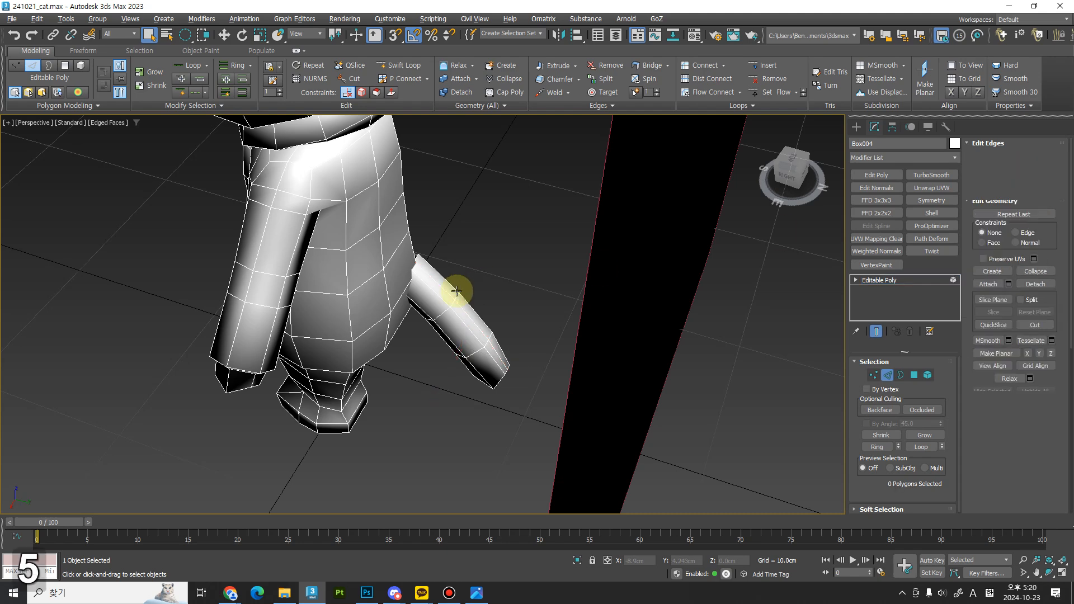
click(456, 290)
key(ctrl+d)
Step: Attach the scarf's separate pieces to the cat body mesh
middle_drag(439, 353, 460, 434)
alt+middle_drag(460, 434, 469, 341)
ctrl+alt+middle_drag(470, 341, 648, 340)
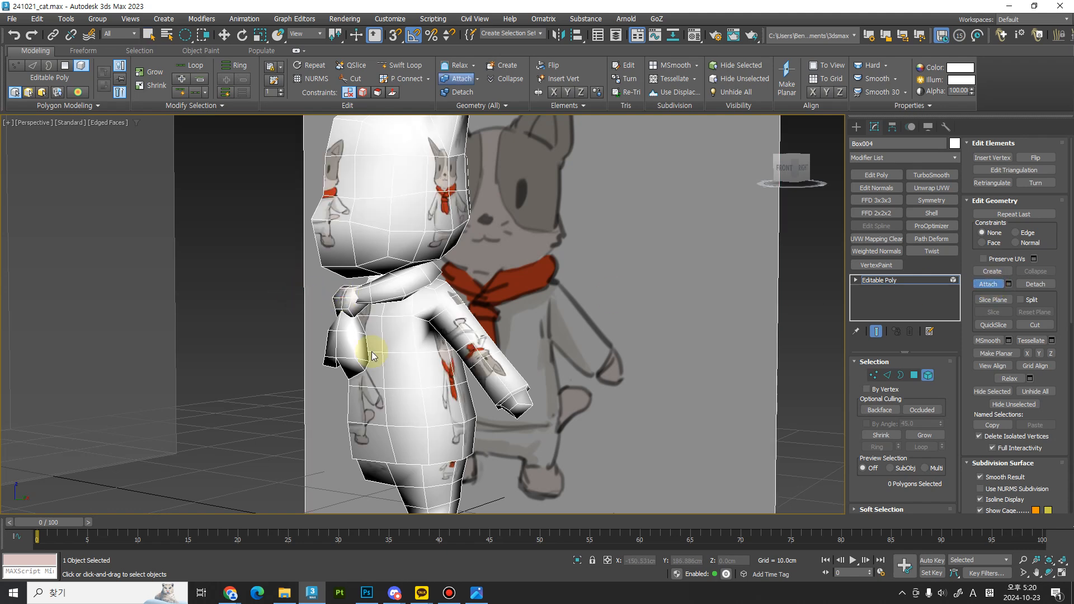
middle_drag(372, 343, 291, 342)
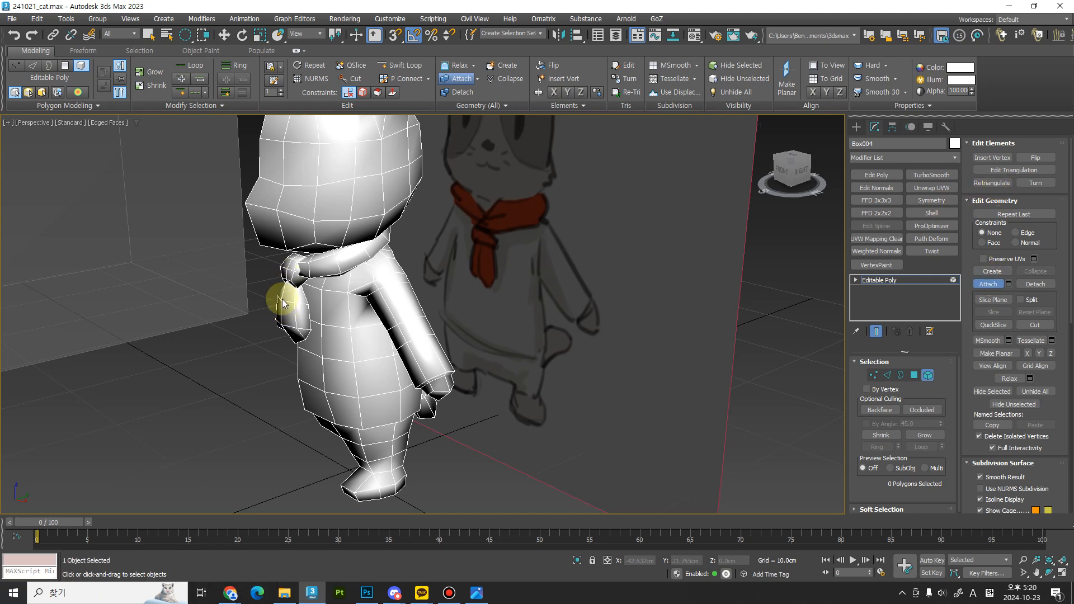
middle_drag(282, 303, 307, 263)
Step: Split the scarf knot along its centre edge loop and delete the half beyond the mirror line
key(2)
key(q)
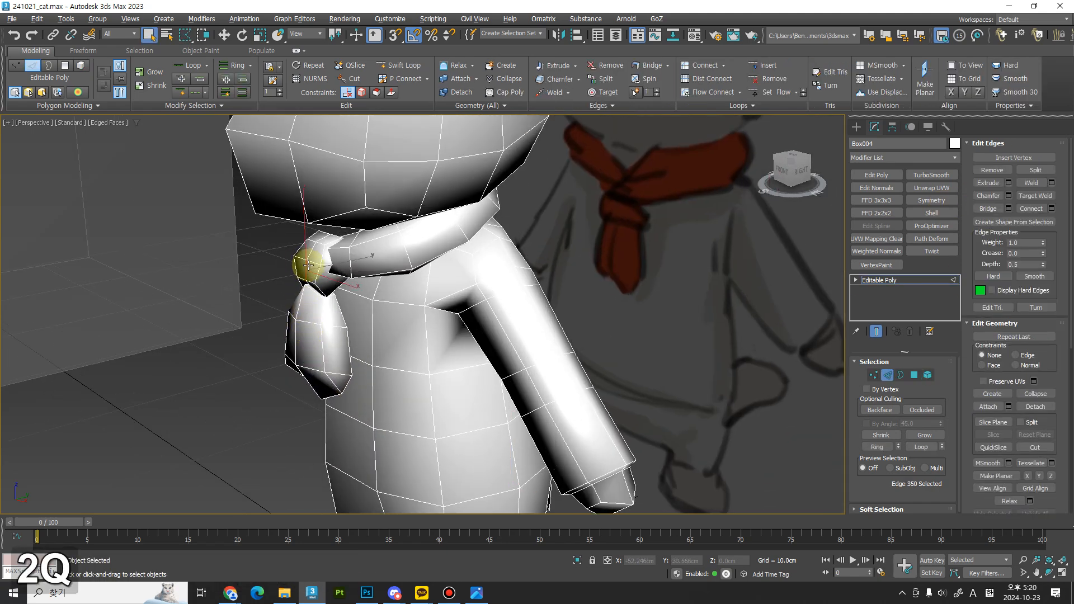
double_click(306, 269)
alt+middle_drag(336, 330, 434, 316)
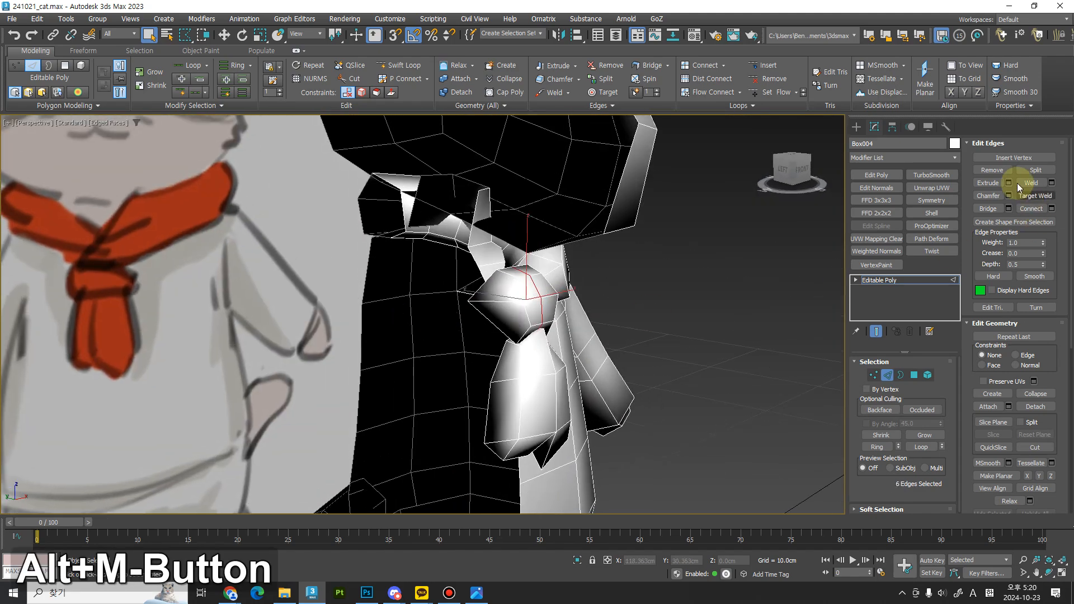
click(1028, 174)
key(5)
key(Delete)
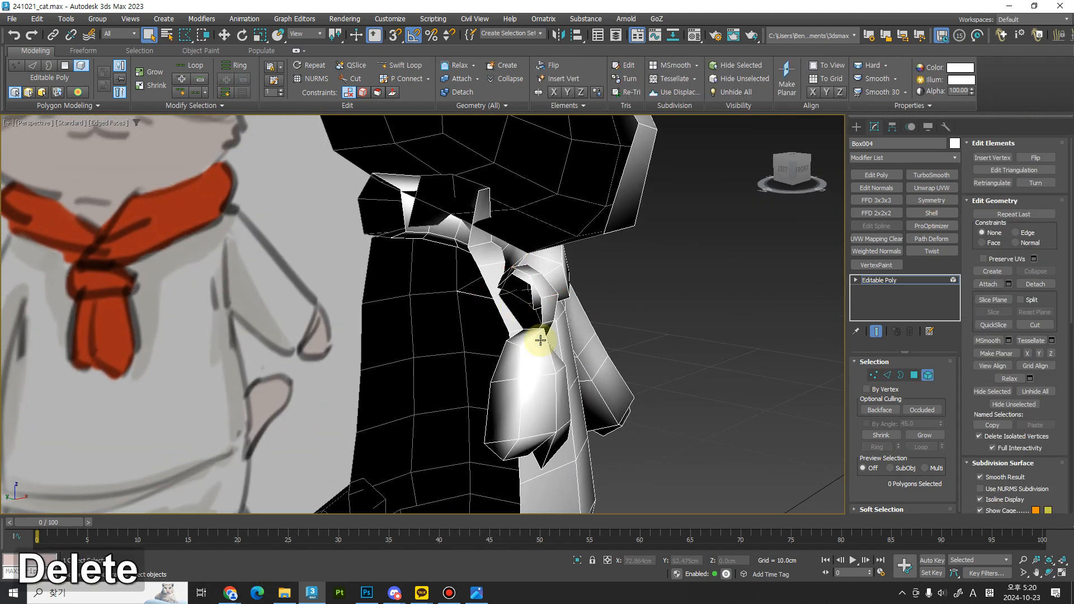
Step: Leave element editing and add an Unwrap UVW modifier to the half model
middle_drag(537, 336, 493, 399)
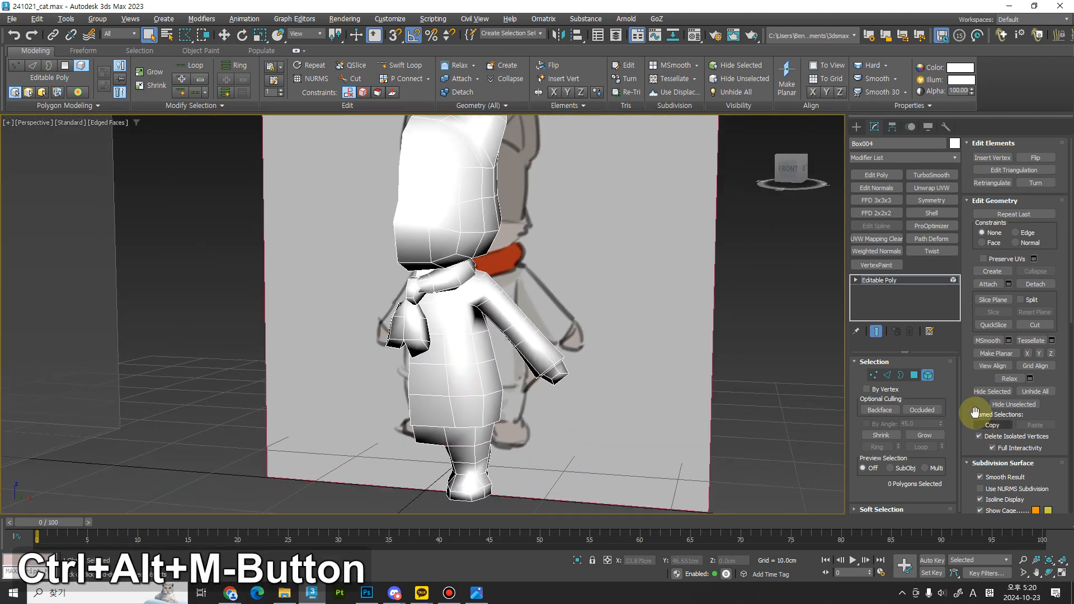
click(928, 376)
alt+middle_drag(395, 341, 446, 367)
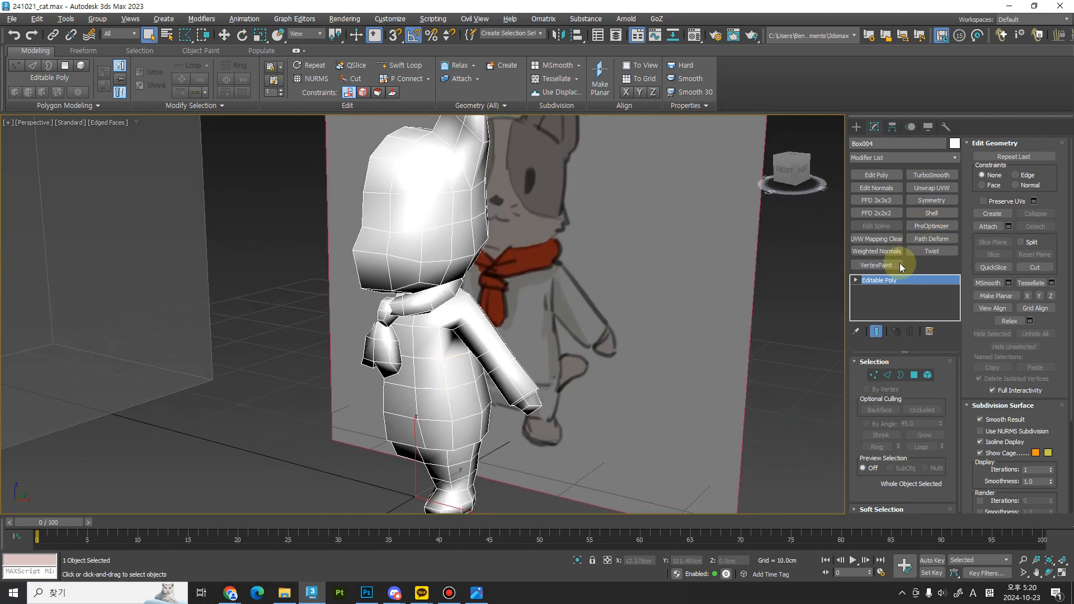
click(931, 188)
Step: Open the UV Editor and shrink and reposition it so the character stays visible beside it
mouse_move(485, 379)
alt+middle_down()
mouse_move(467, 383)
mouse_move(508, 413)
mouse_move(540, 409)
mouse_move(466, 375)
alt+middle_up()
scroll(485, 392, down, 3)
scroll(467, 378, up, 1)
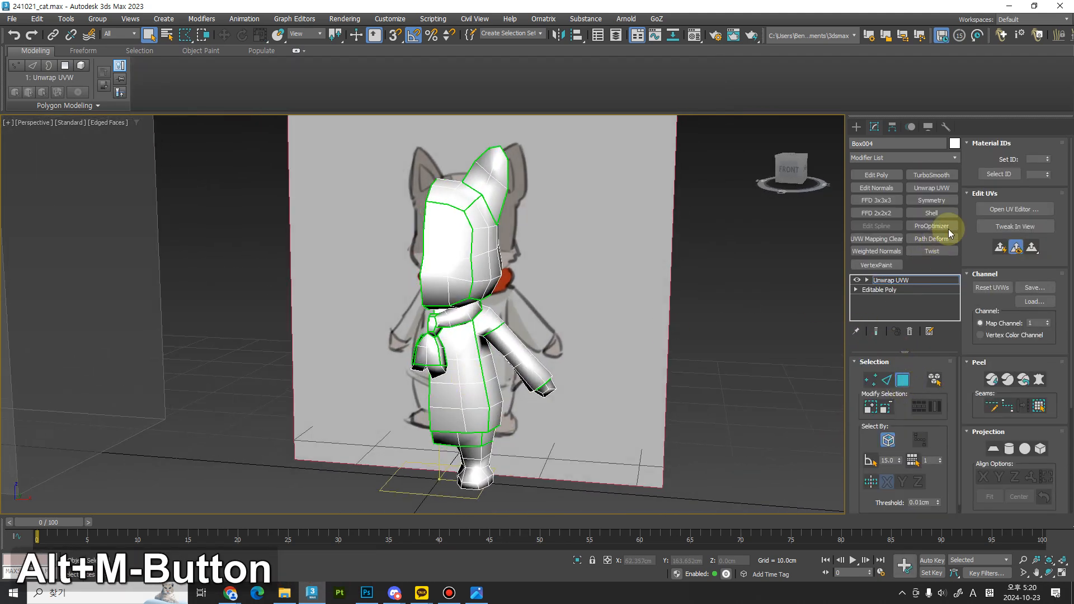
click(1005, 210)
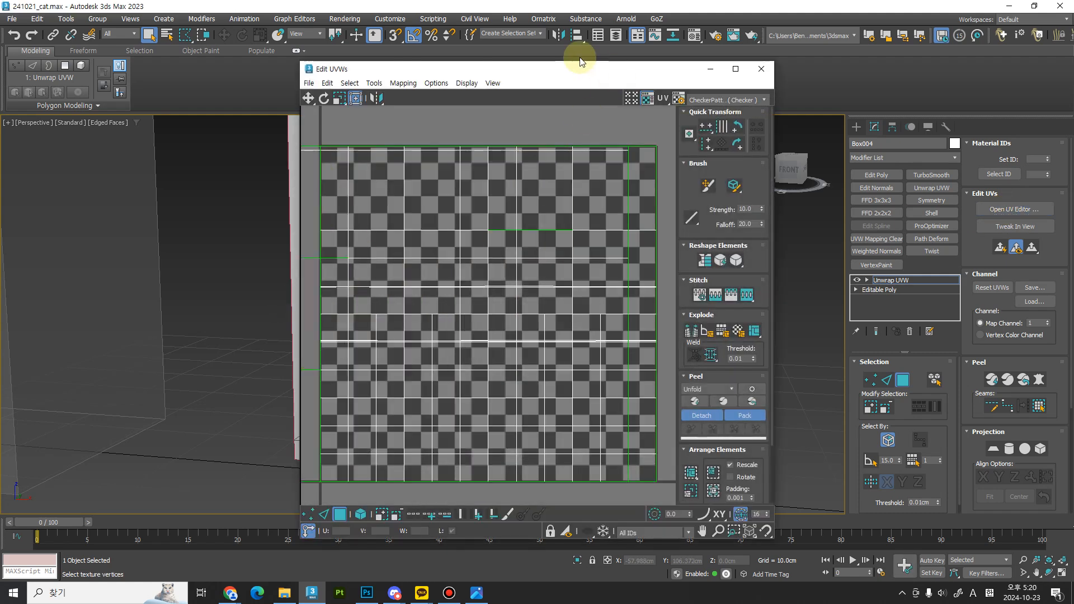
drag(515, 72, 415, 85)
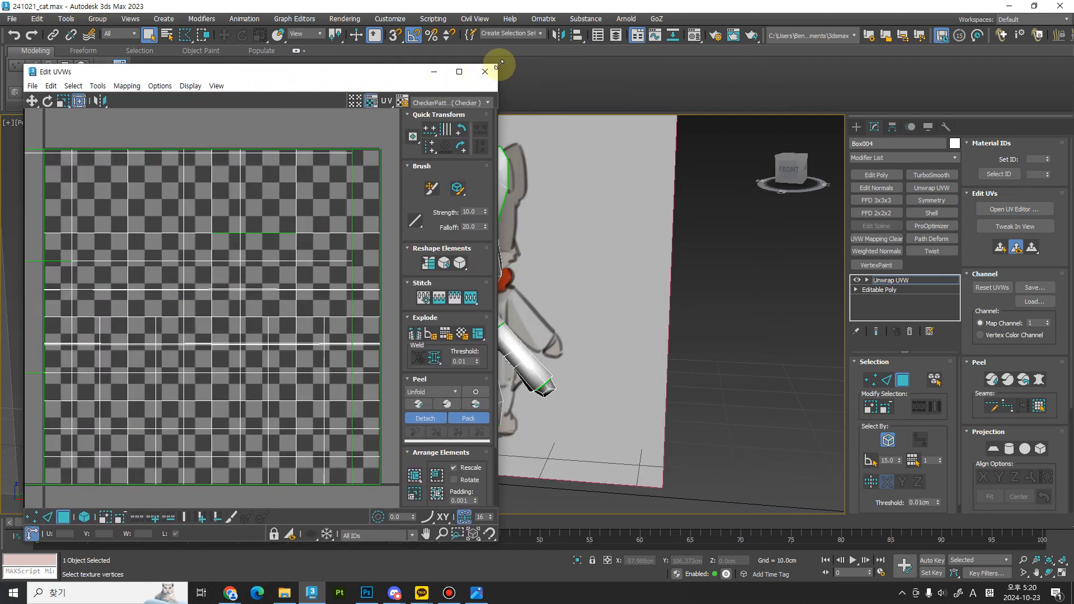
drag(500, 65, 419, 164)
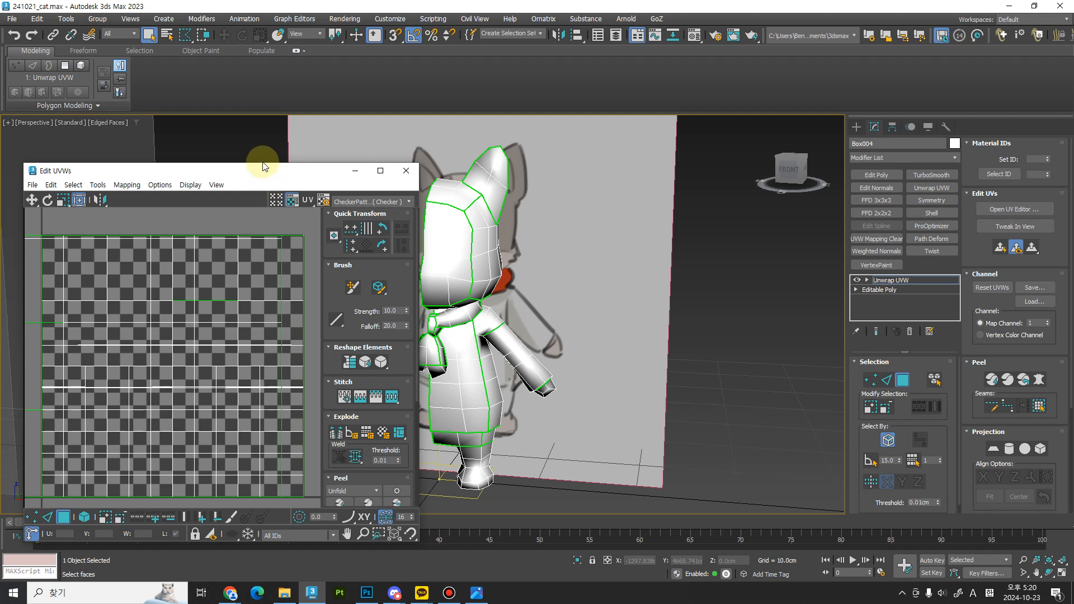
drag(265, 166, 251, 141)
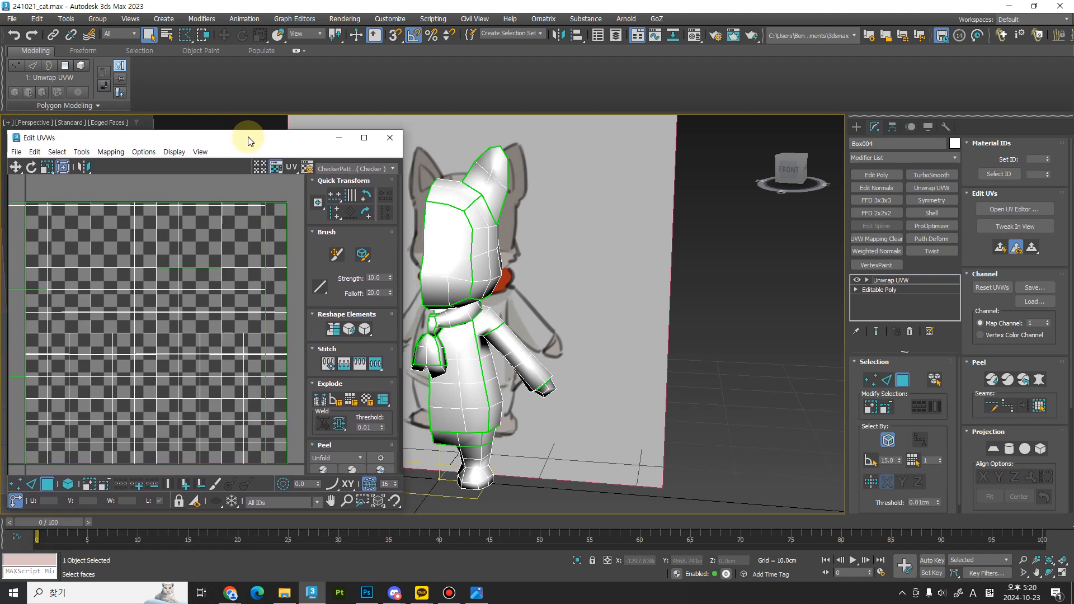
Step: Select all faces and apply a planar UV projection aligned to the Y axis
middle_drag(554, 325, 580, 317)
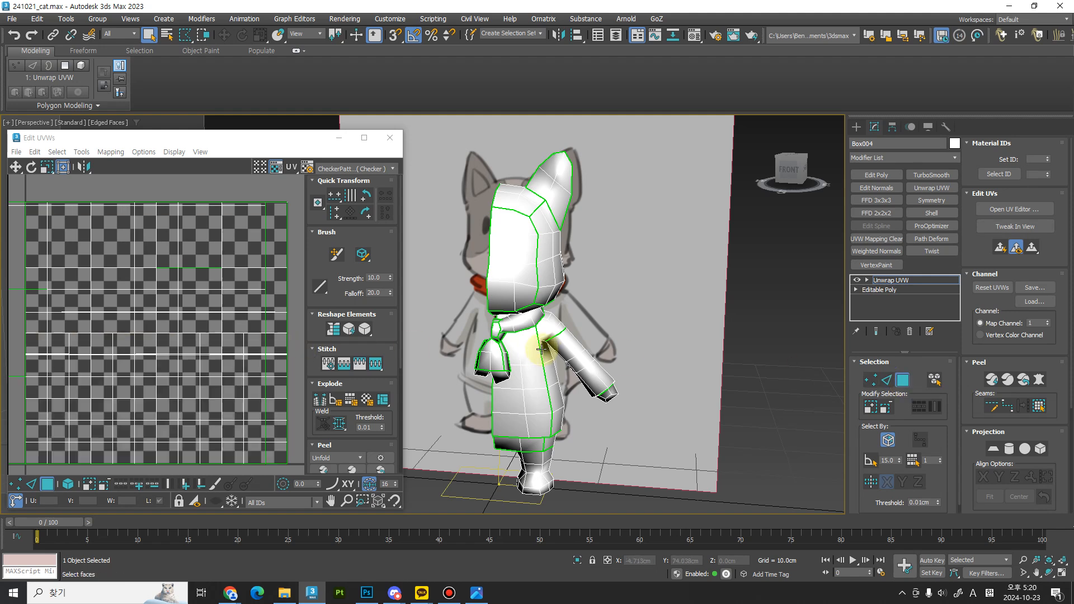
key(ctrl+a)
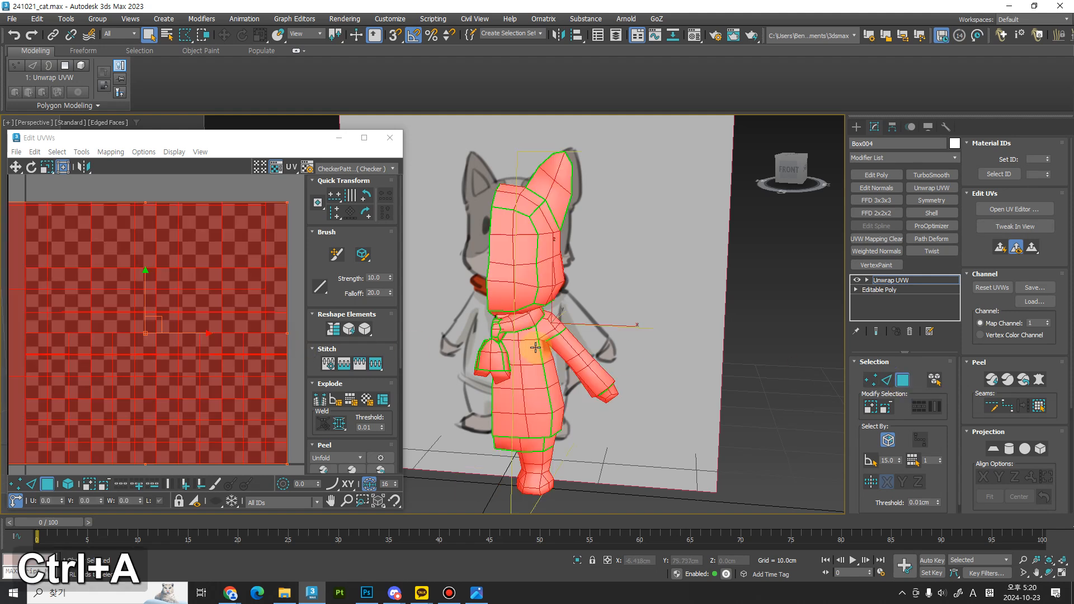
click(995, 450)
click(999, 478)
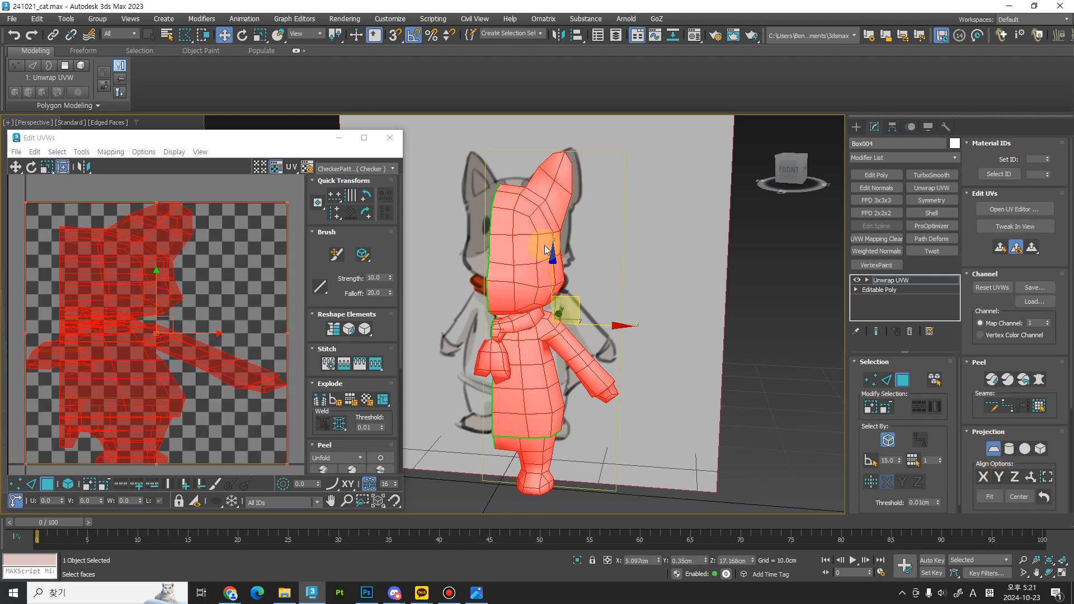
click(995, 450)
Step: Show the mesh in wireframe and break the arm's UVs along its seam edges
middle_drag(455, 403, 547, 330)
key(2)
click(571, 372)
key(F3)
key(shift+r)
Step: Break the UVs along the edge loop around the sole of the foot
click(566, 376)
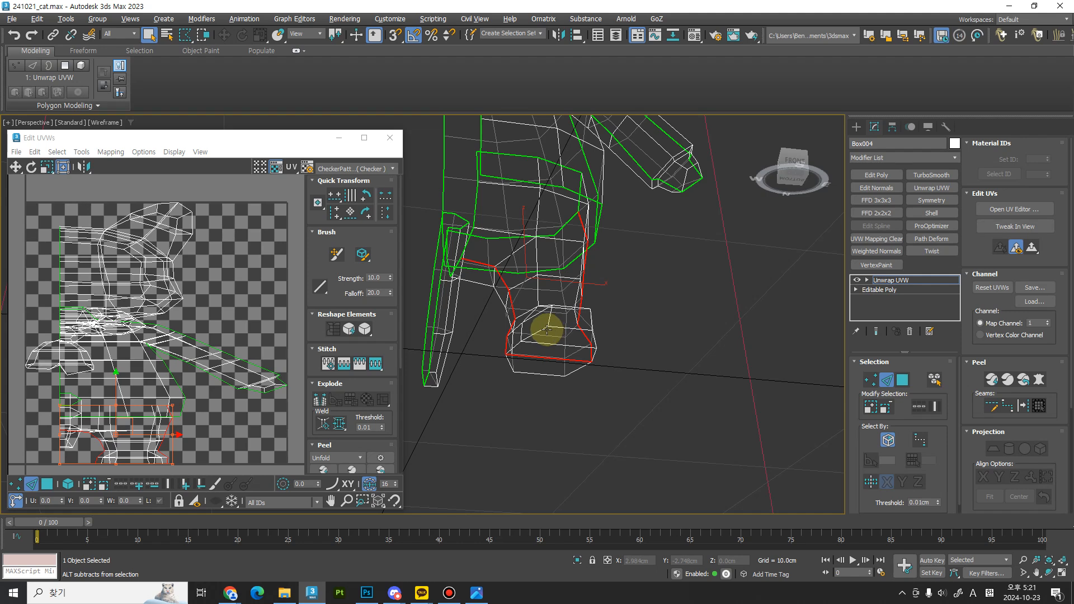
ctrl+click(511, 360)
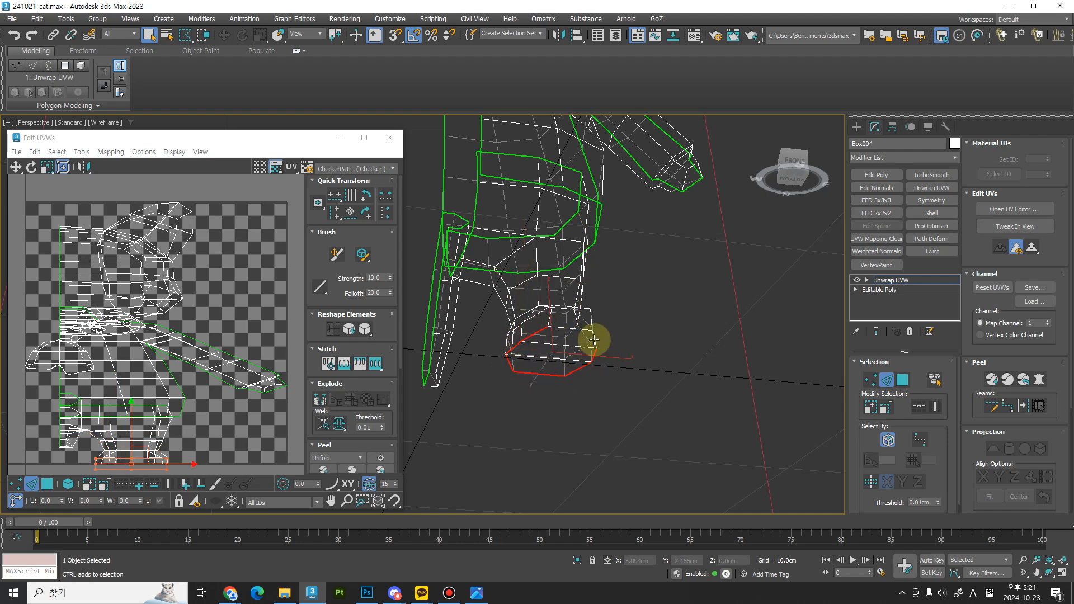
ctrl+click(569, 327)
key(shift+r)
alt+middle_drag(600, 360, 532, 359)
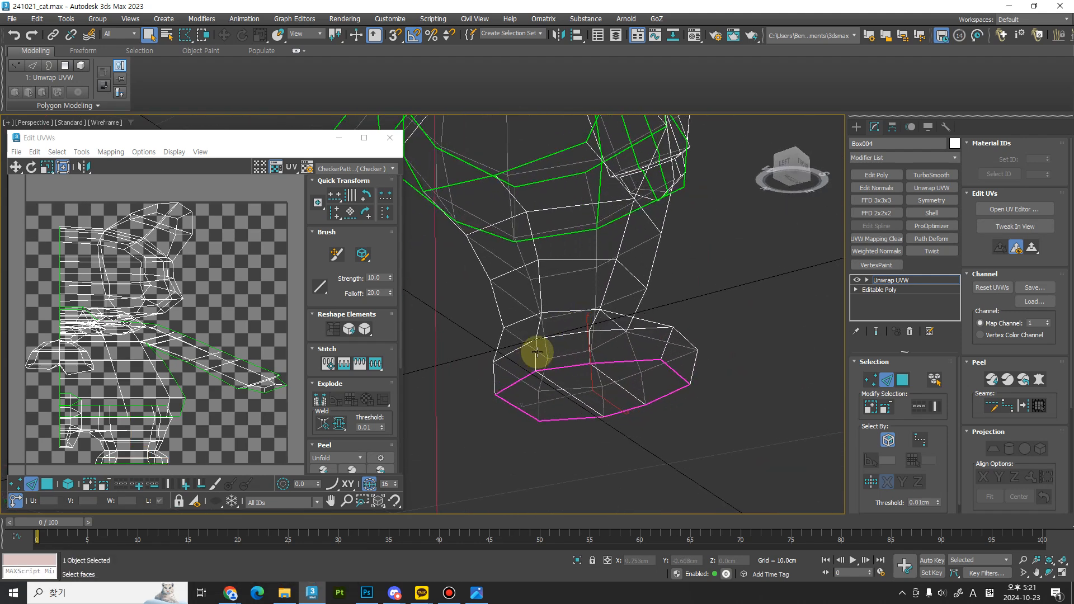
Step: Break the UVs along the vertical edge line running from the sole up the leg
click(542, 306)
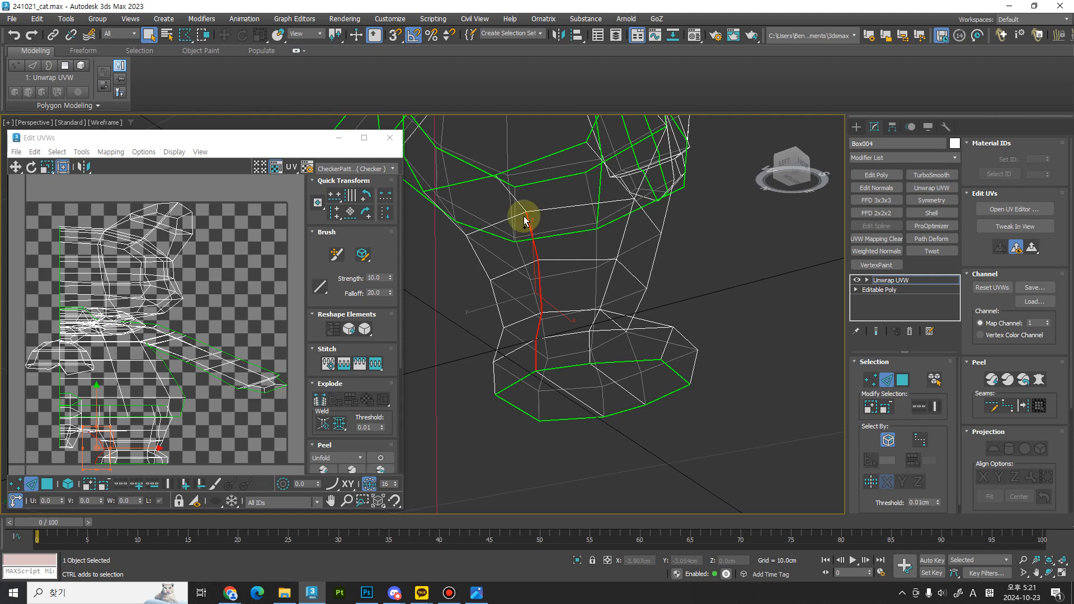
ctrl+alt+middle_drag(551, 260, 464, 372)
key(shift+r)
Step: Select the edges where the scarf's hanging end meets the knot
middle_drag(529, 363, 666, 312)
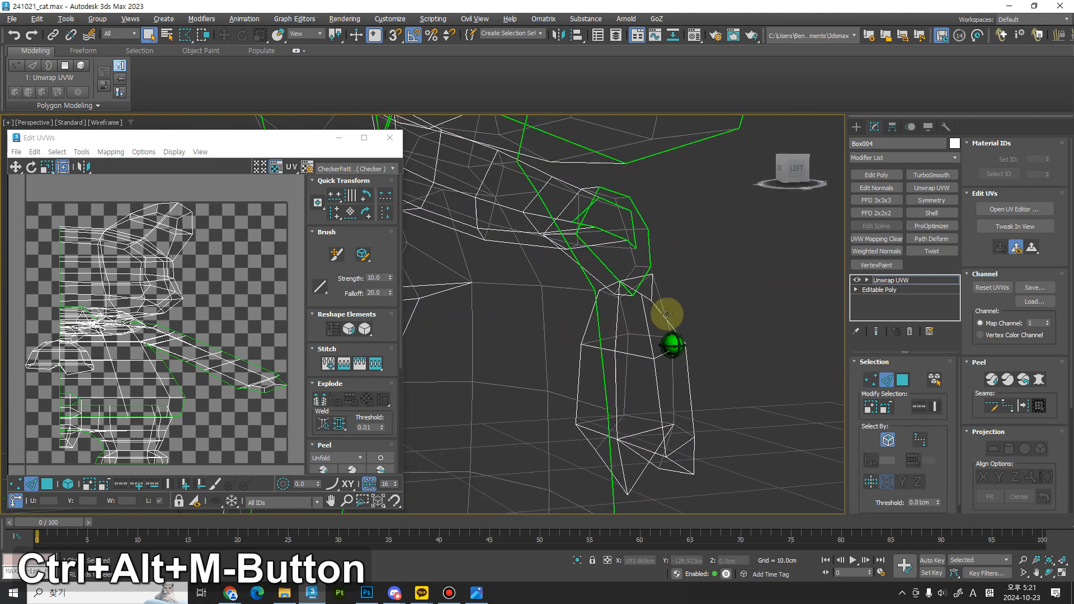
key(4)
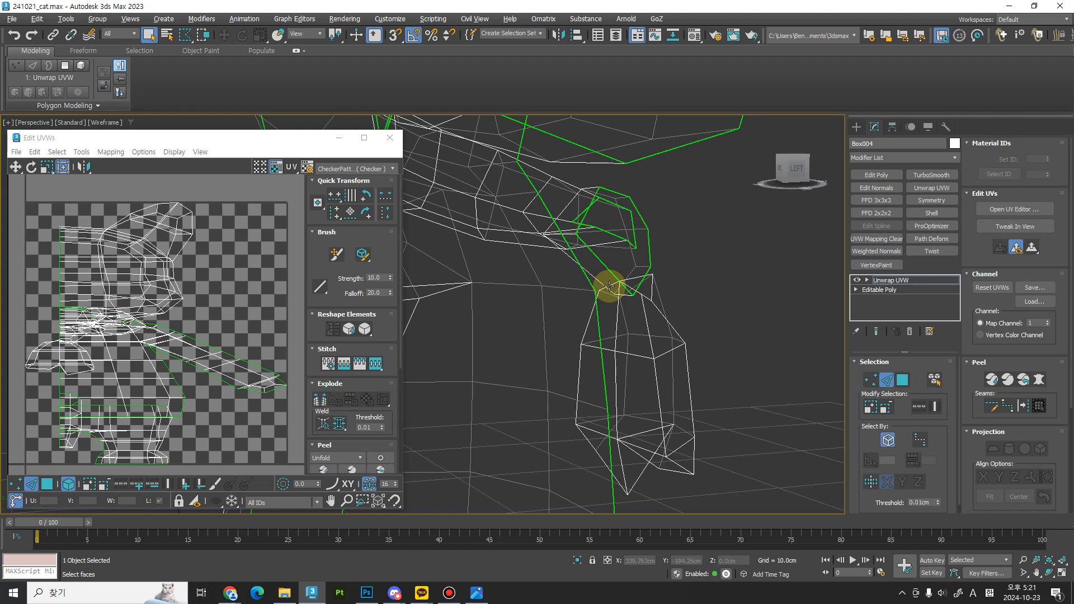
key(3)
click(607, 278)
middle_drag(614, 318, 578, 283)
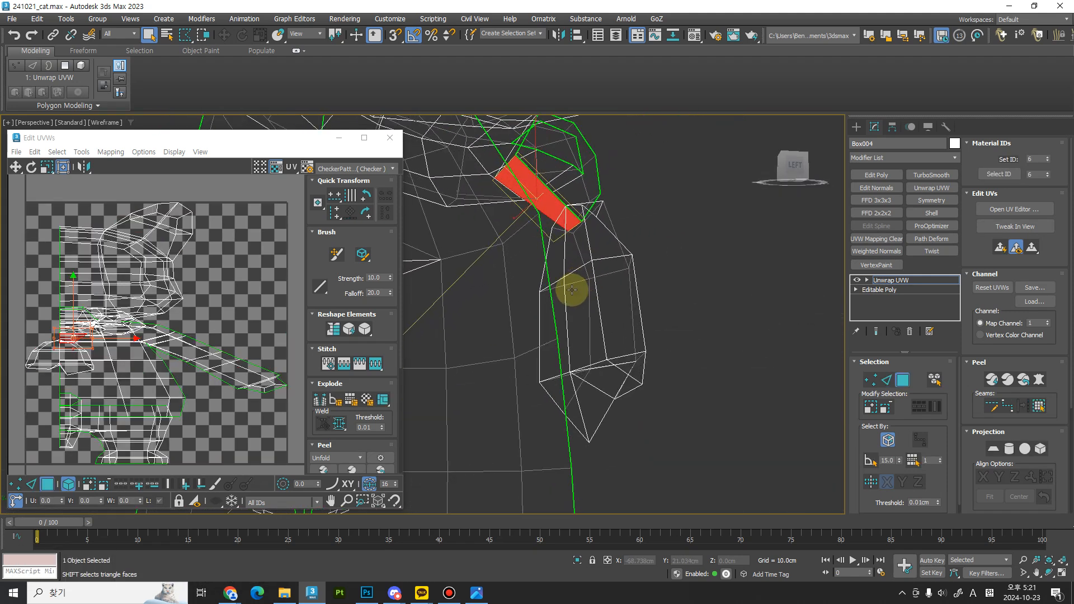
key(2)
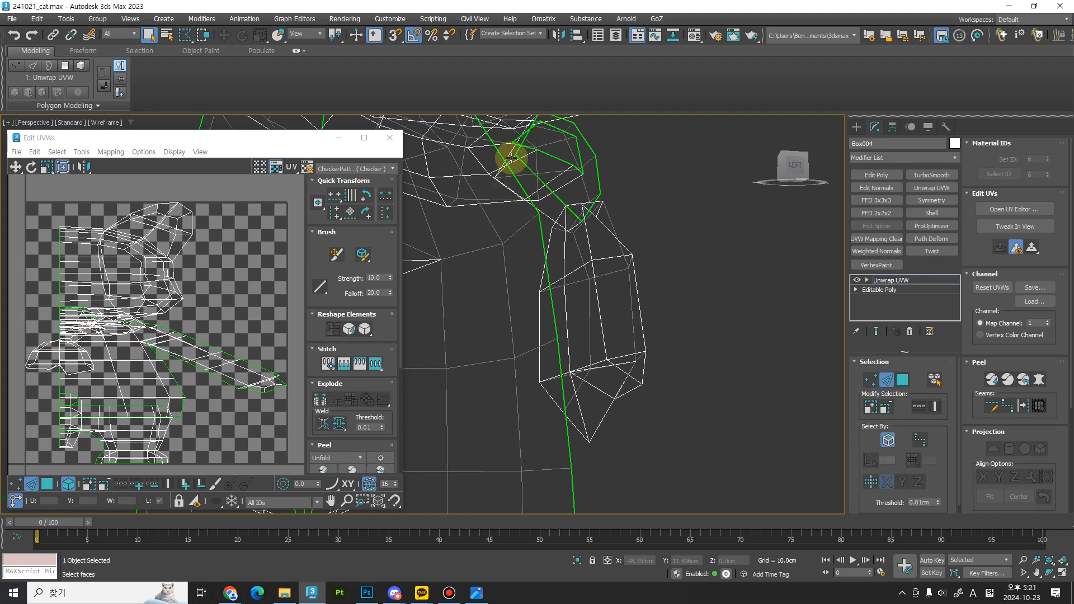
alt+middle_drag(575, 213, 589, 249)
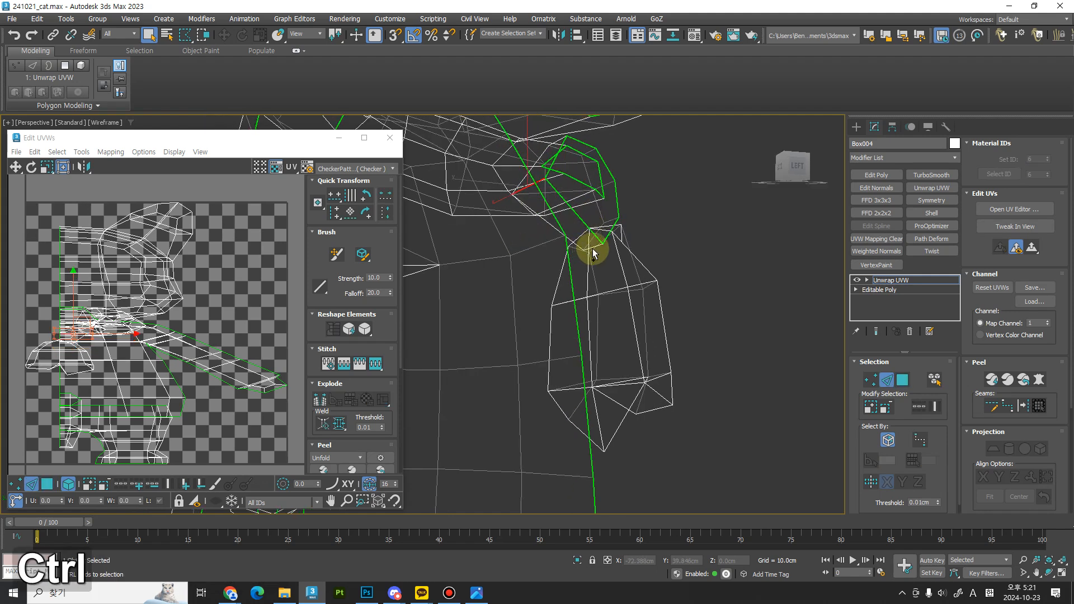
alt+middle_drag(636, 287, 610, 386)
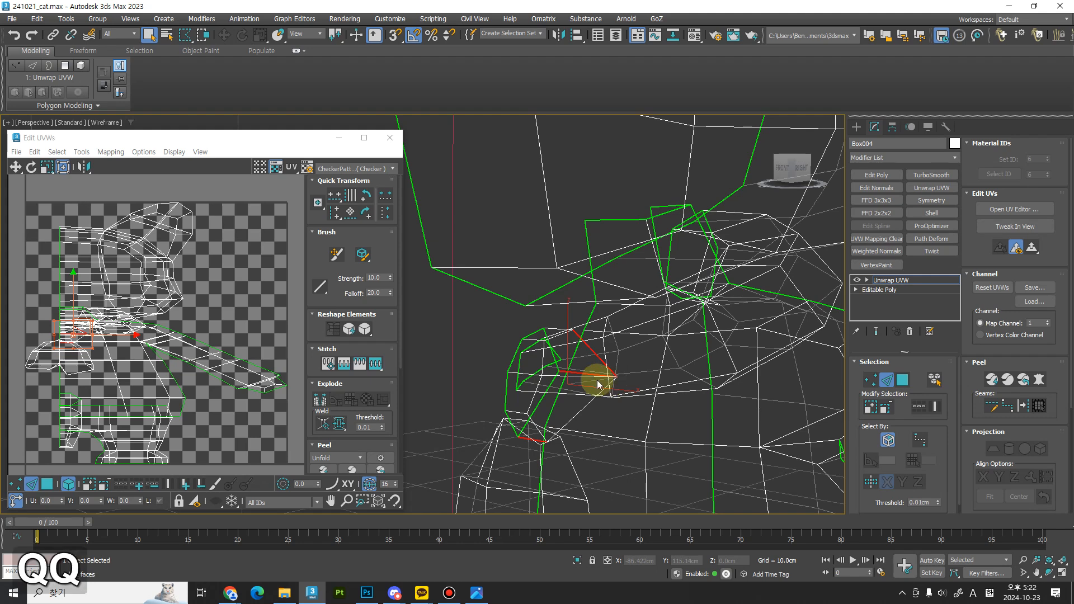
middle_drag(607, 364, 599, 359)
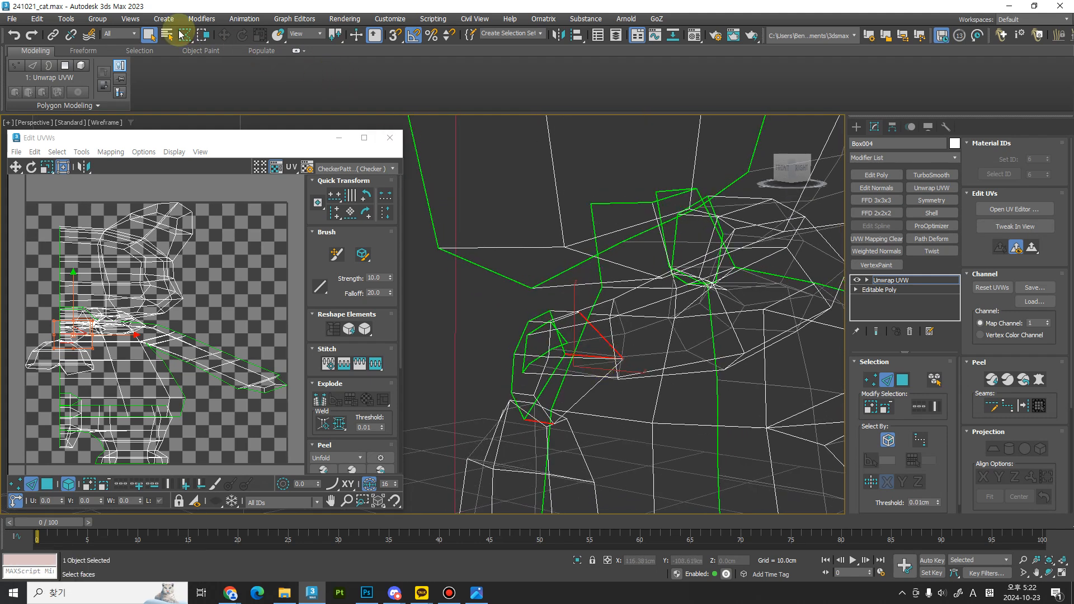
middle_drag(600, 255, 640, 314)
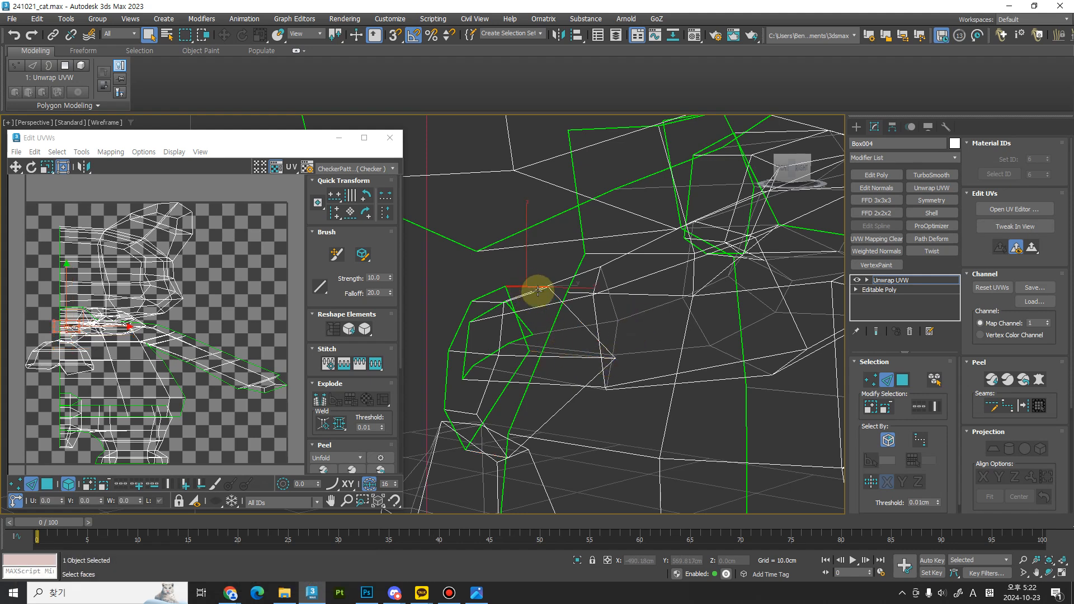
Step: Break the UVs along the whole outline of the scarf's hanging end, from the knot around both notched tips
ctrl+click(479, 452)
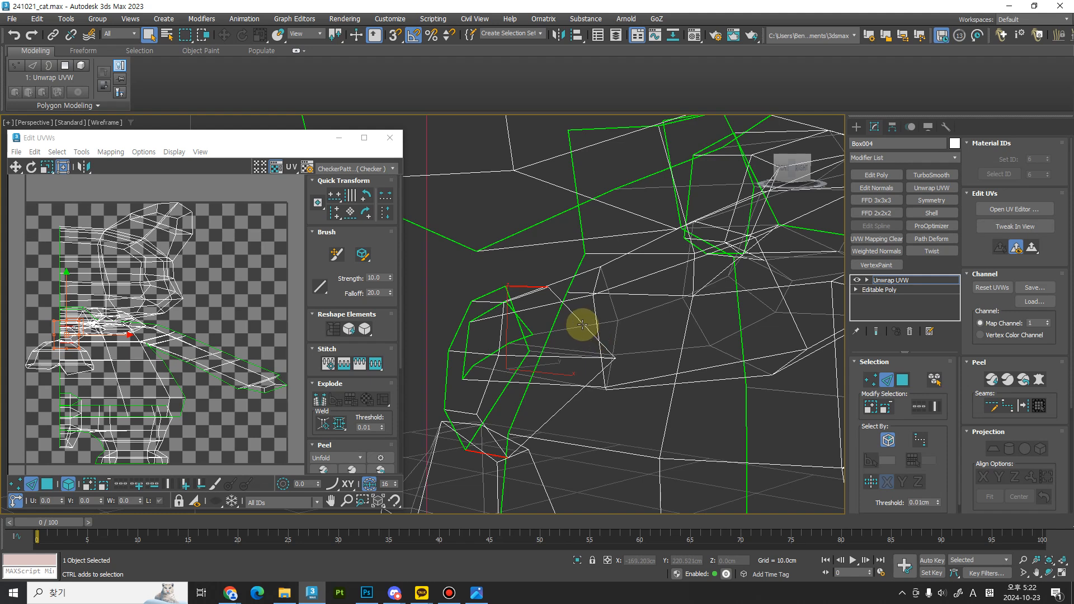
ctrl+alt+middle_drag(578, 347, 702, 371)
ctrl+alt+middle_drag(646, 443, 525, 292)
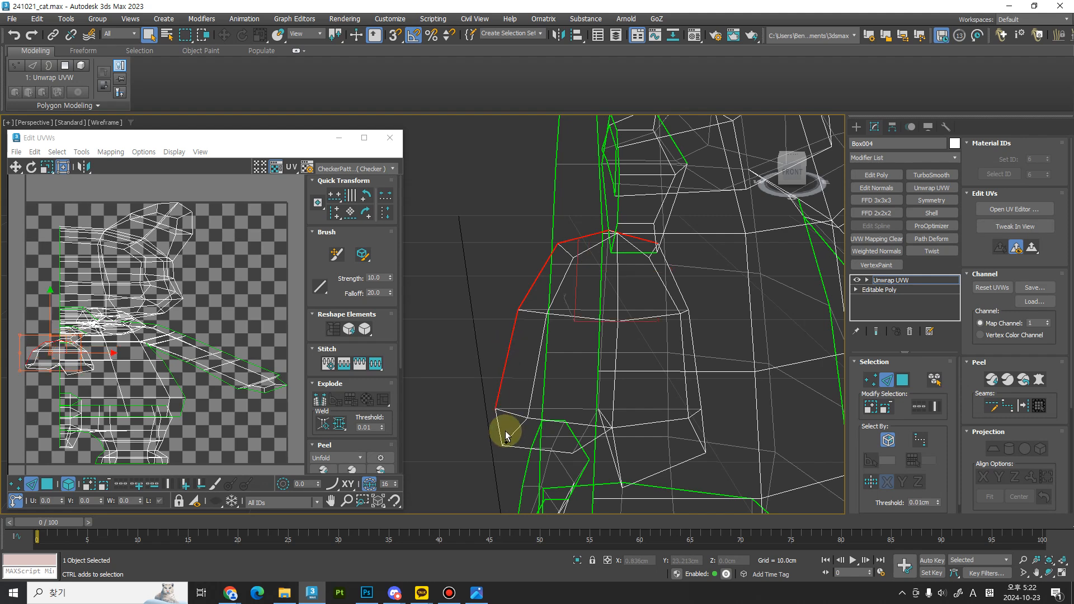
alt+middle_drag(544, 463, 647, 382)
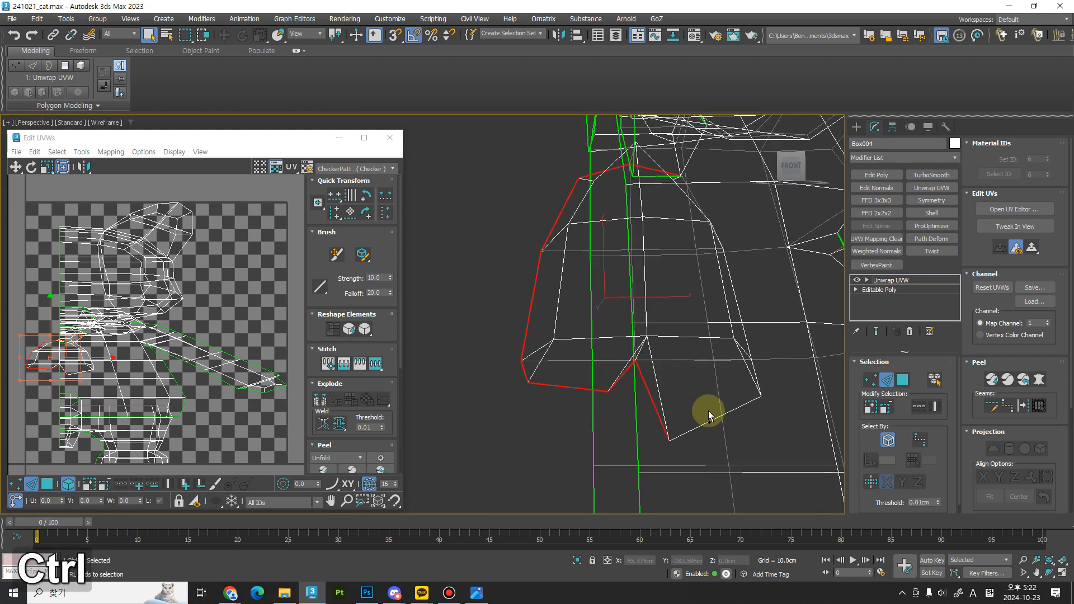
alt+middle_drag(716, 420, 709, 438)
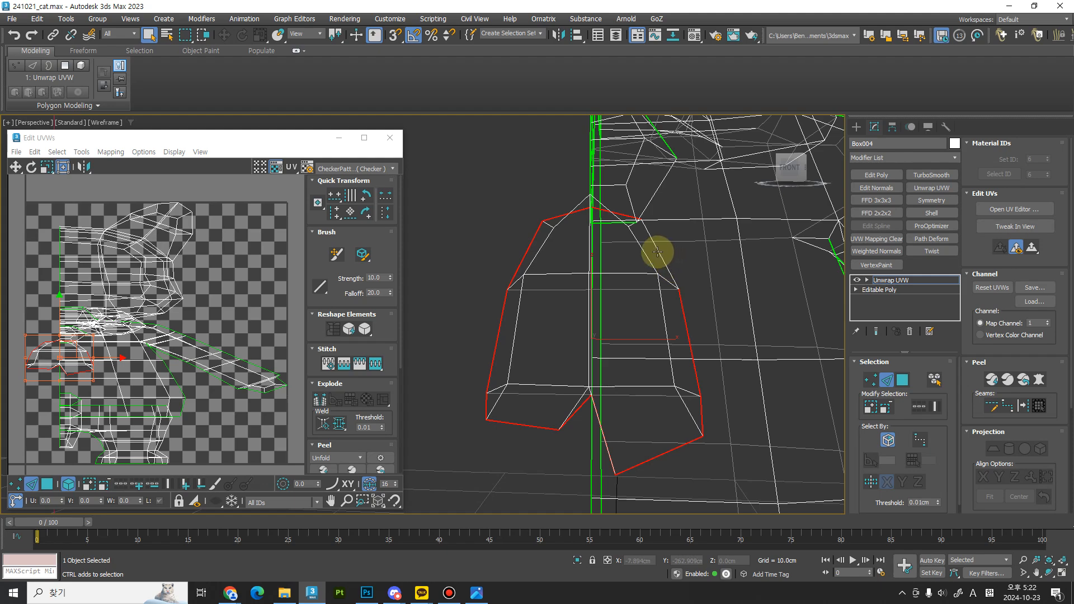
ctrl+alt+middle_drag(649, 246, 597, 261)
key(shift+r)
Step: Break the UVs along the short edge at the top of the scarf's hanging end, just under the knot
click(591, 263)
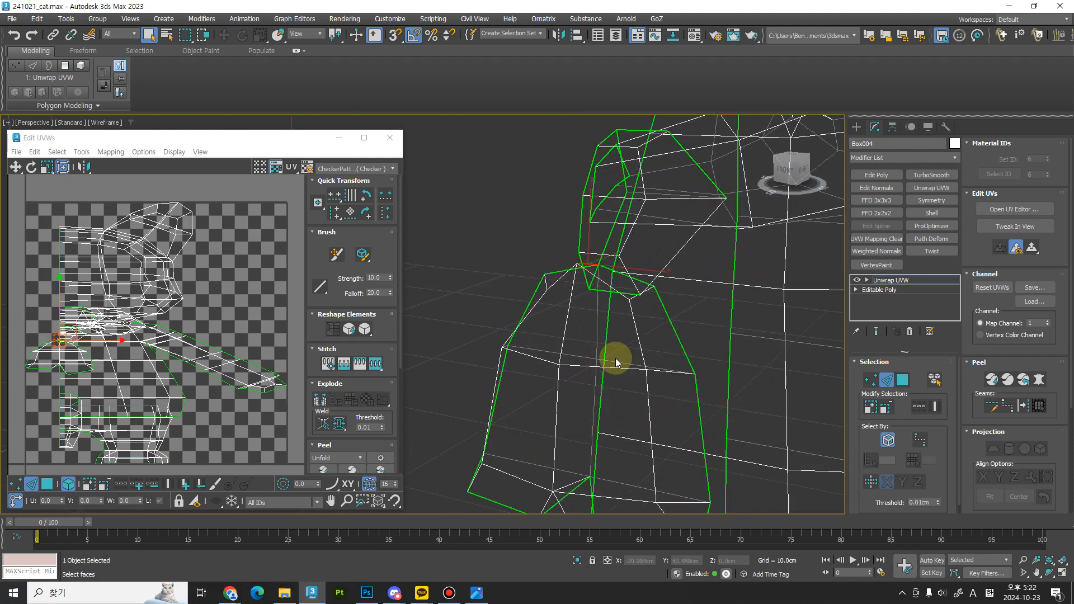
middle_drag(584, 471, 560, 422)
key(shift+r)
alt+middle_drag(559, 423, 585, 355)
Step: Break the UVs along the long edge loops of the scarf's wrap around the neck
middle_drag(585, 355, 652, 379)
double_click(556, 271)
middle_drag(652, 366, 564, 315)
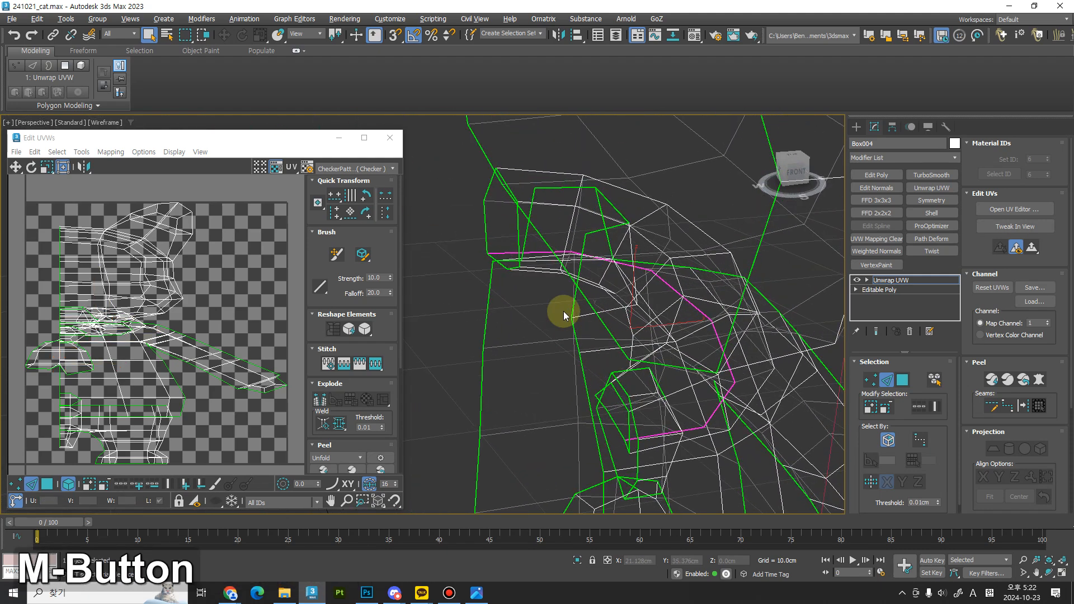
click(534, 268)
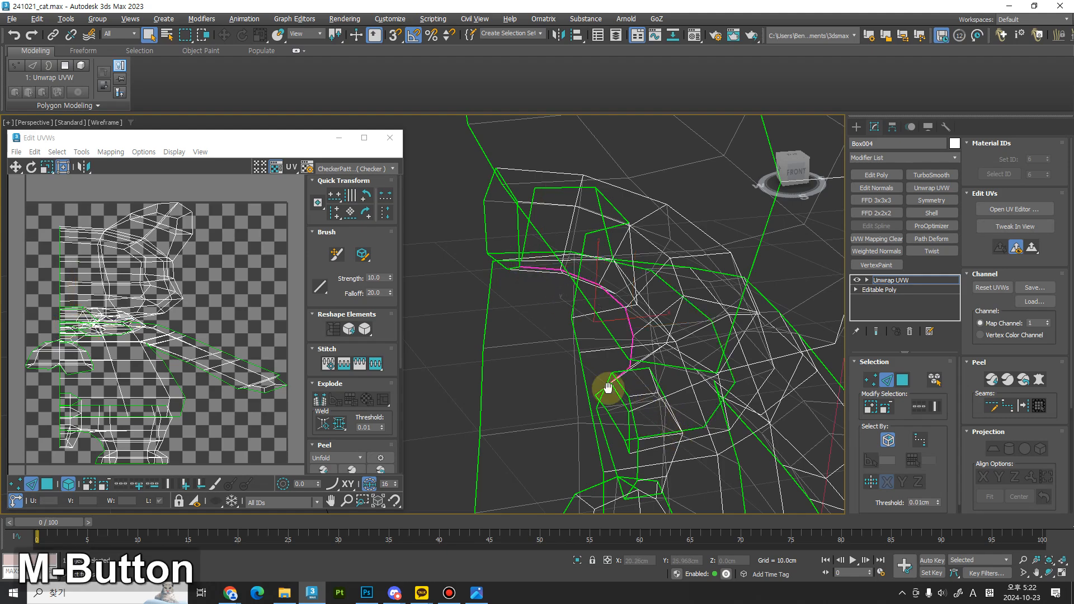
Step: Break the UVs around the base of the ear and along its side edge up to the tip
ctrl+alt+middle_drag(609, 384, 629, 335)
ctrl+alt+middle_drag(629, 335, 518, 302)
click(509, 288)
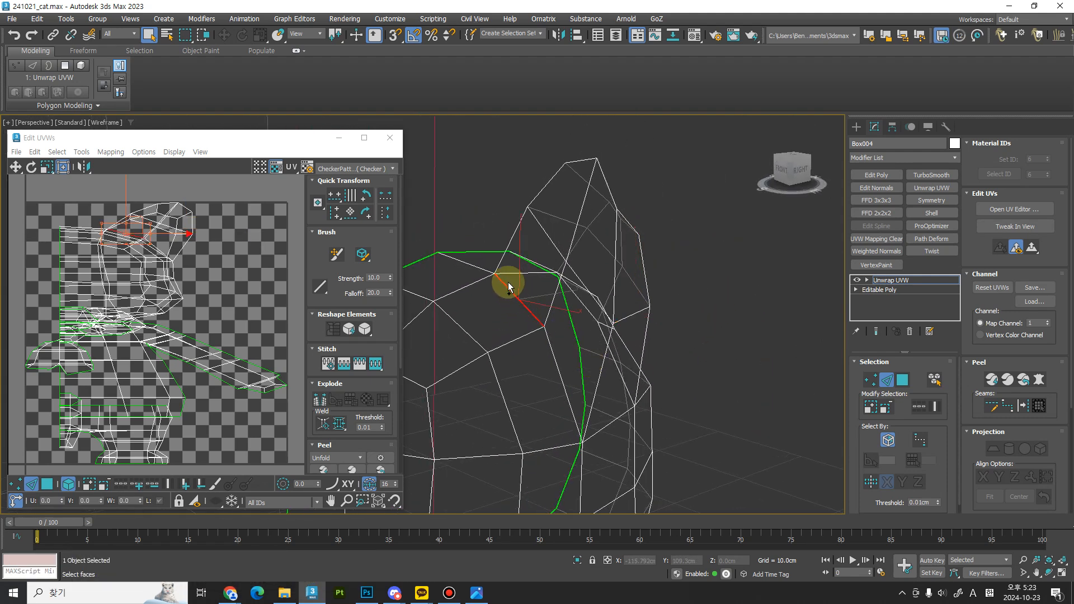
ctrl+click(561, 379)
alt+middle_drag(565, 386, 623, 399)
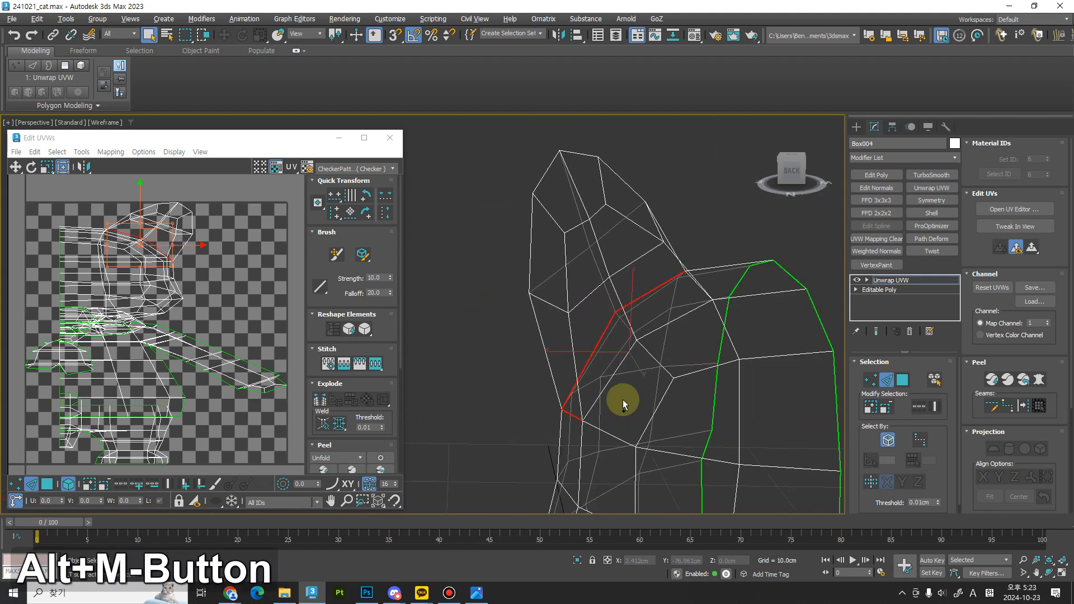
ctrl+click(615, 370)
alt+middle_drag(696, 362, 582, 360)
ctrl+click(590, 232)
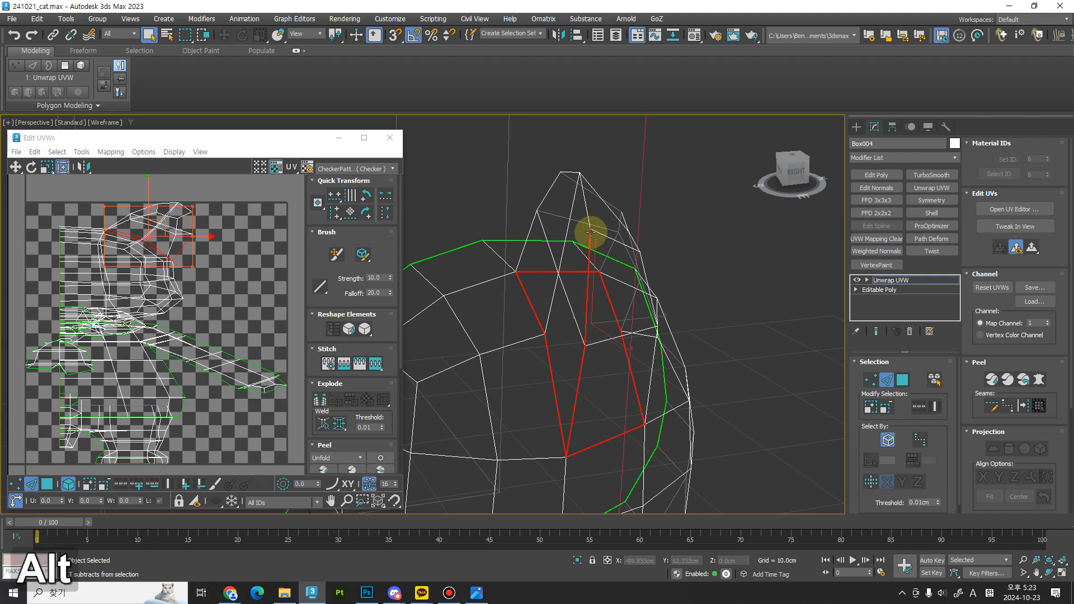
ctrl+click(567, 174)
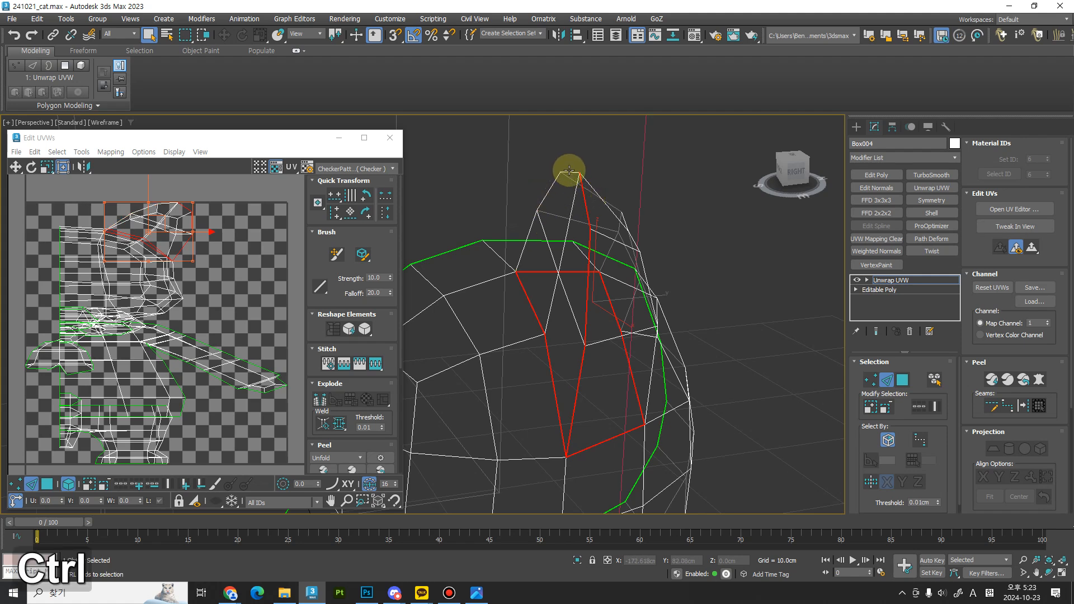
key(shift+r)
Step: Unfold and pack the UVs of all the model's faces with Quick Peel
alt+middle_drag(588, 384, 643, 320)
middle_drag(168, 262, 325, 430)
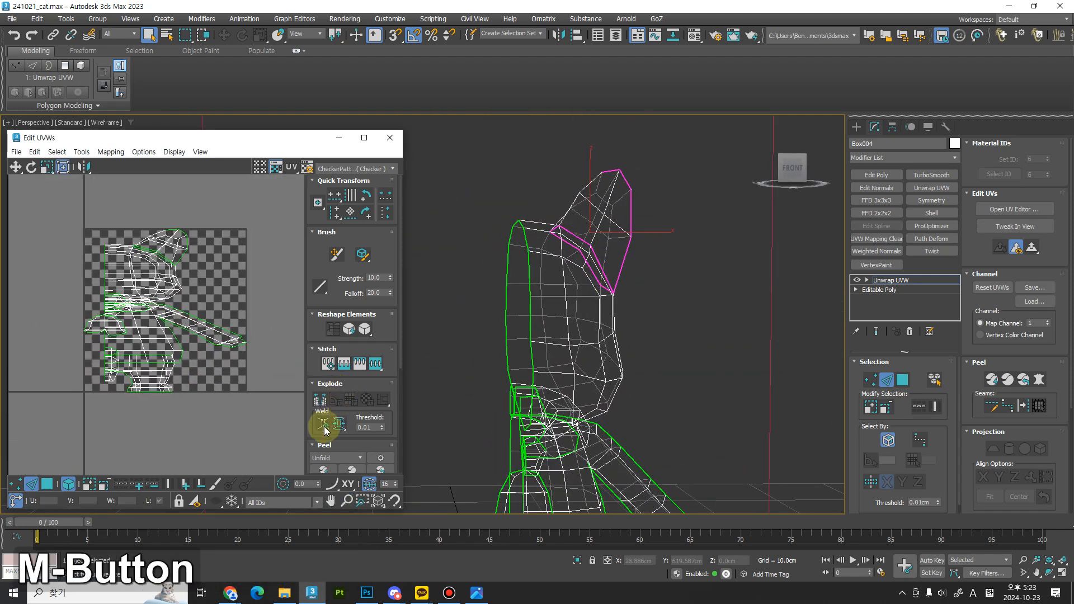
drag(394, 373, 405, 290)
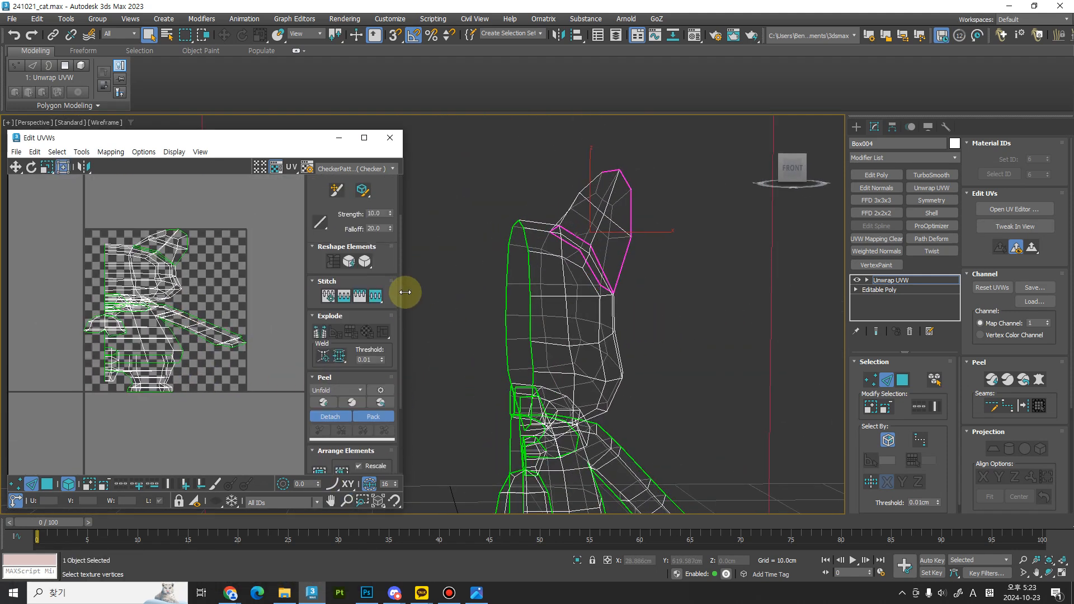
click(324, 400)
middle_drag(158, 260, 283, 376)
key(3)
key(ctrl+a)
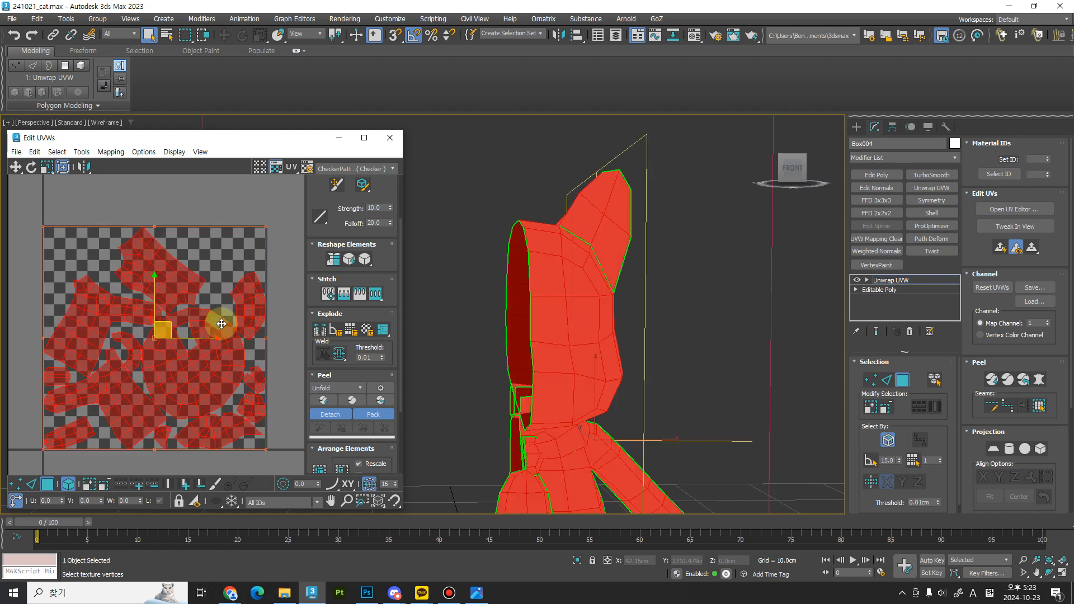
Step: Rotate the large round head UV island upright and move it out above the checker tile
click(223, 318)
key(e)
drag(223, 319, 231, 342)
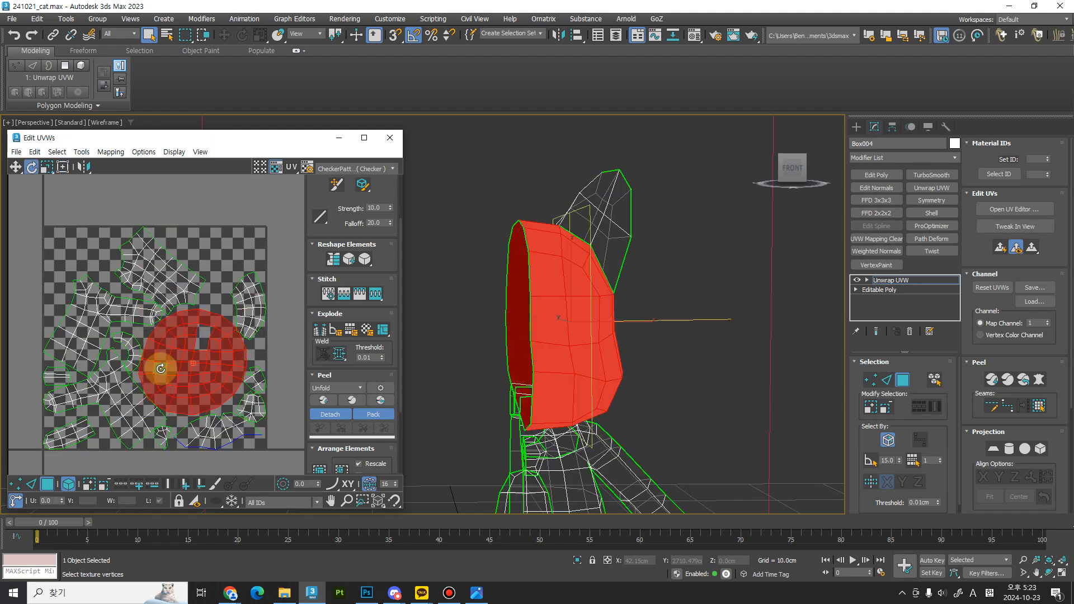
key(w)
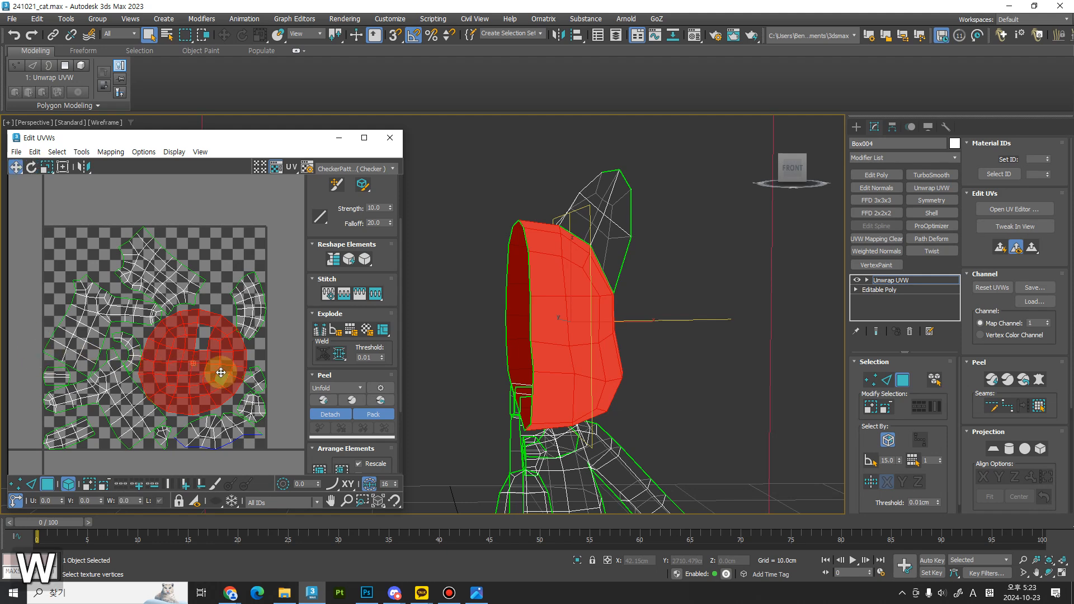
drag(216, 372, 110, 206)
middle_drag(156, 292, 132, 313)
scroll(199, 329, down, 2)
Step: Move the UV island of the sweater's front outside the tile, beside the packed islands, and rotate it upright
key(ctrl+a)
click(159, 328)
click(129, 309)
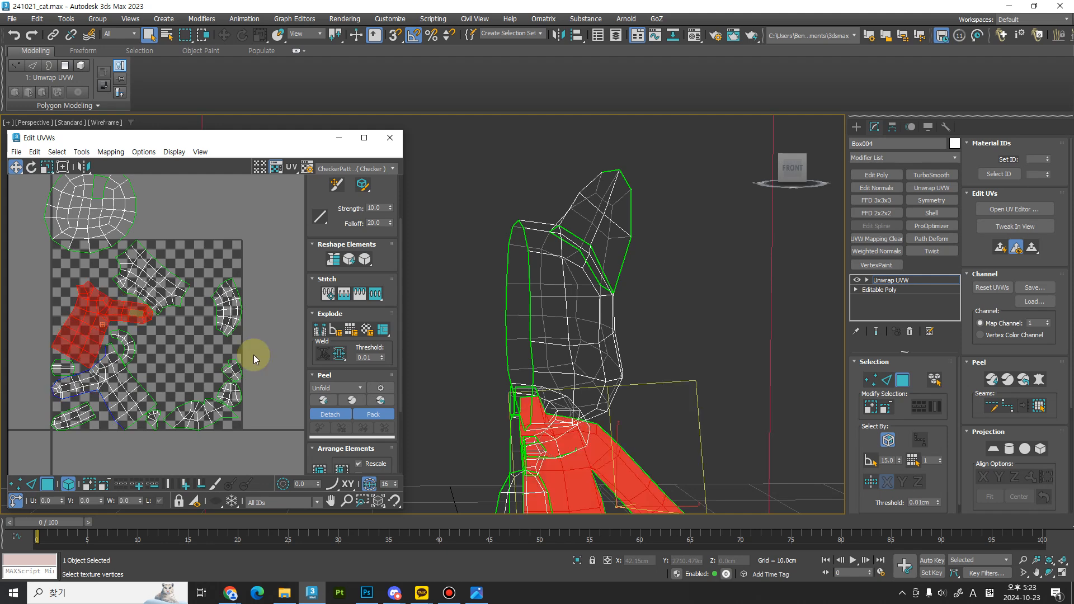
middle_drag(560, 411, 428, 324)
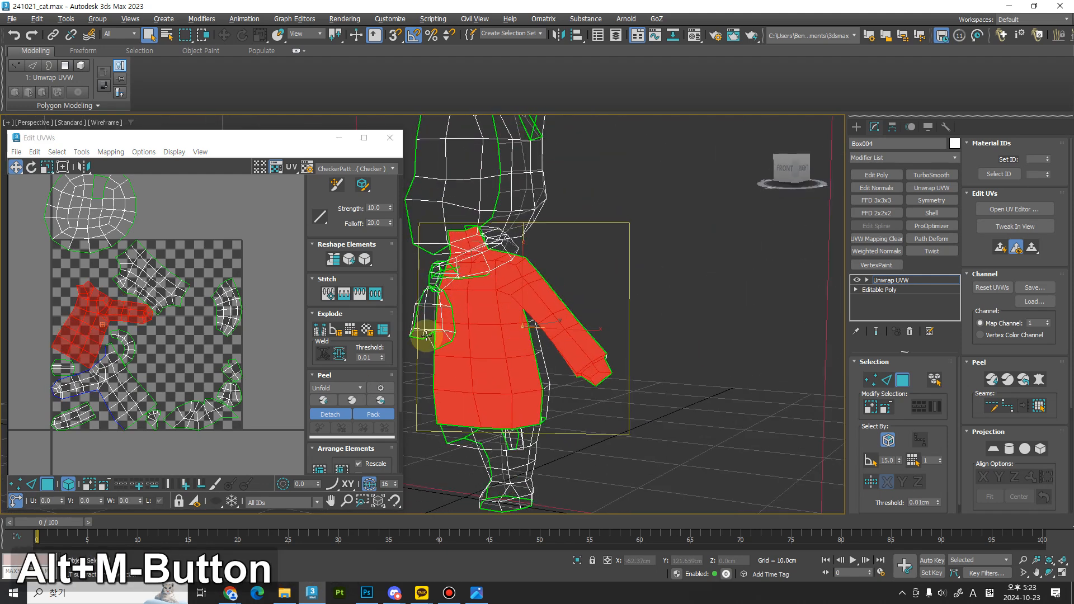
middle_drag(113, 300, 173, 319)
key(w)
drag(167, 320, 95, 284)
key(e)
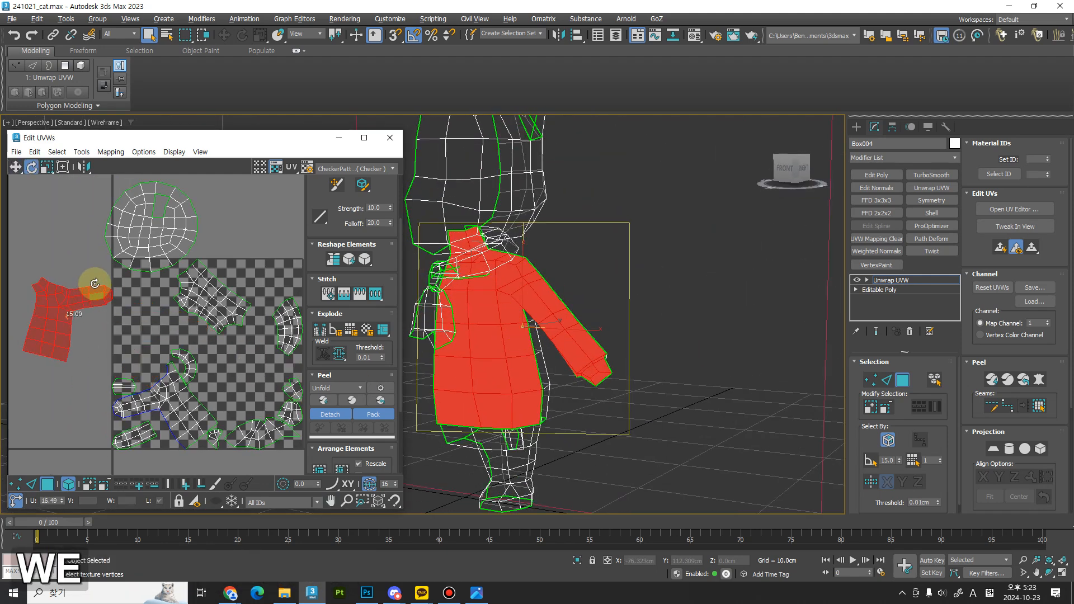
Step: Rotate the UV island of the sweater's back upright and place it next to the front island
click(157, 328)
click(175, 380)
key(e)
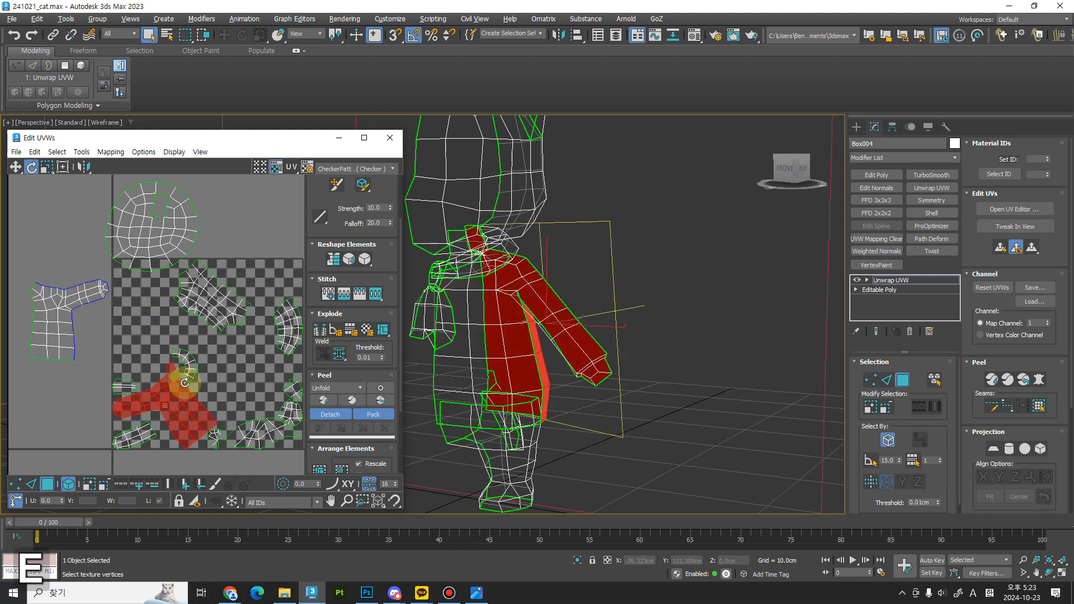
drag(175, 380, 135, 330)
key(w)
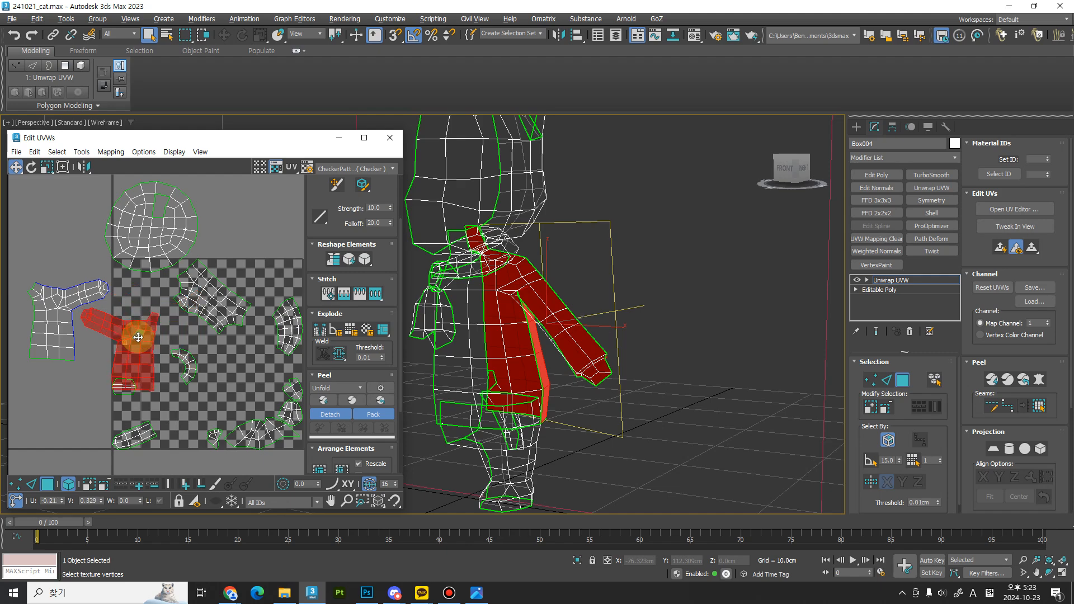
middle_drag(150, 339, 197, 325)
Step: Break the UVs along the edge loop around the shoulder, separating the sleeve from the sweater's body
ctrl+alt+middle_drag(193, 317, 65, 276)
key(2)
key(q)
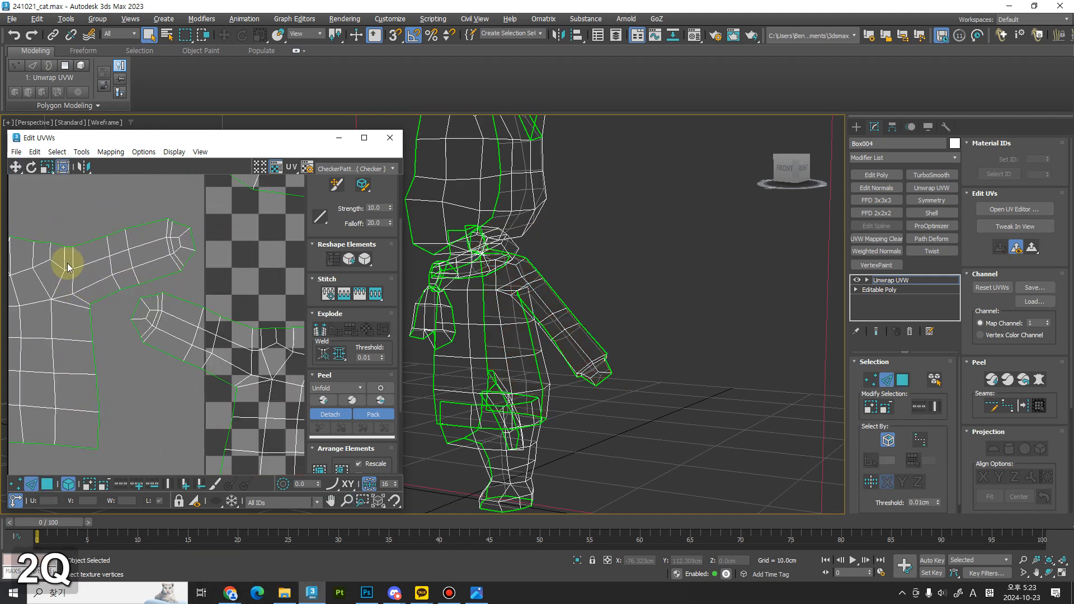
middle_drag(620, 388, 598, 330)
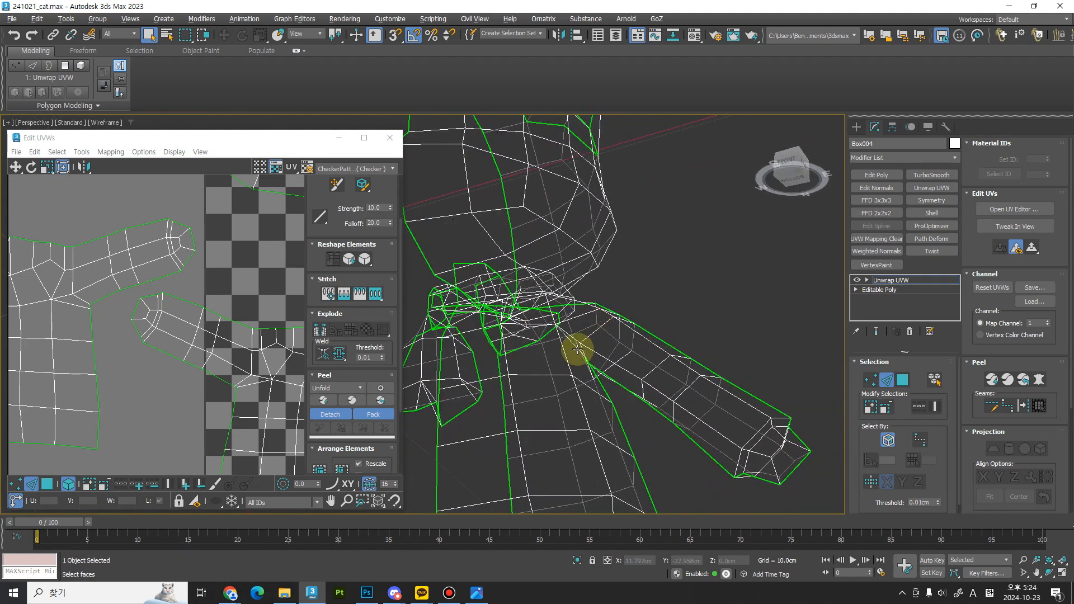
alt+middle_drag(587, 383, 623, 332)
ctrl+click(555, 342)
ctrl+click(633, 376)
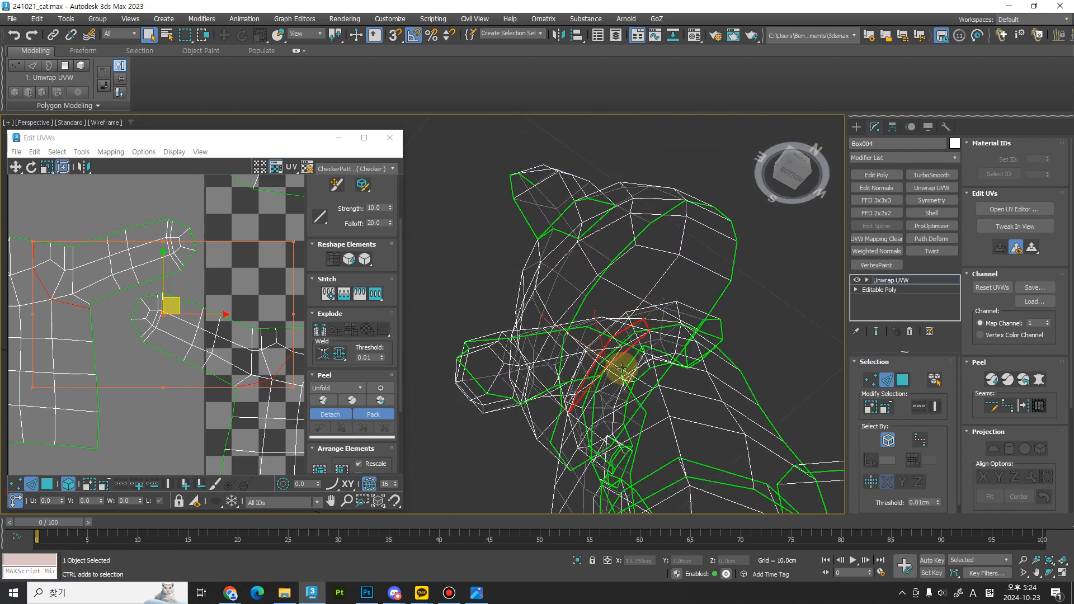
alt+middle_drag(622, 369, 688, 424)
key(shift+r)
Step: Move the detached upper sleeve UV island outside the checker tile, below the sweater body island
ctrl+alt+middle_drag(163, 343, 201, 289)
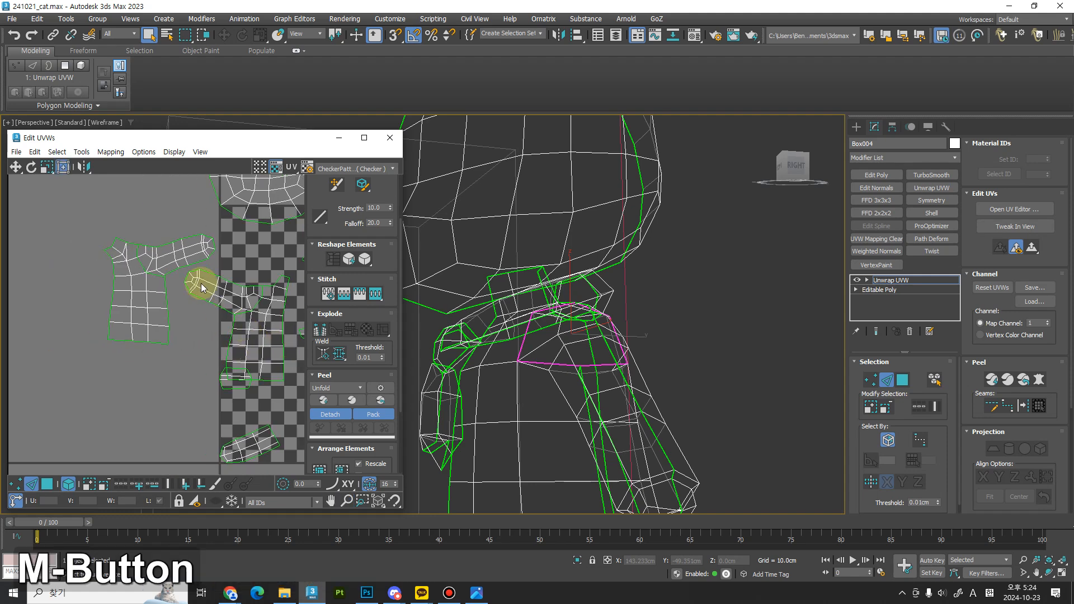
key(3)
click(181, 231)
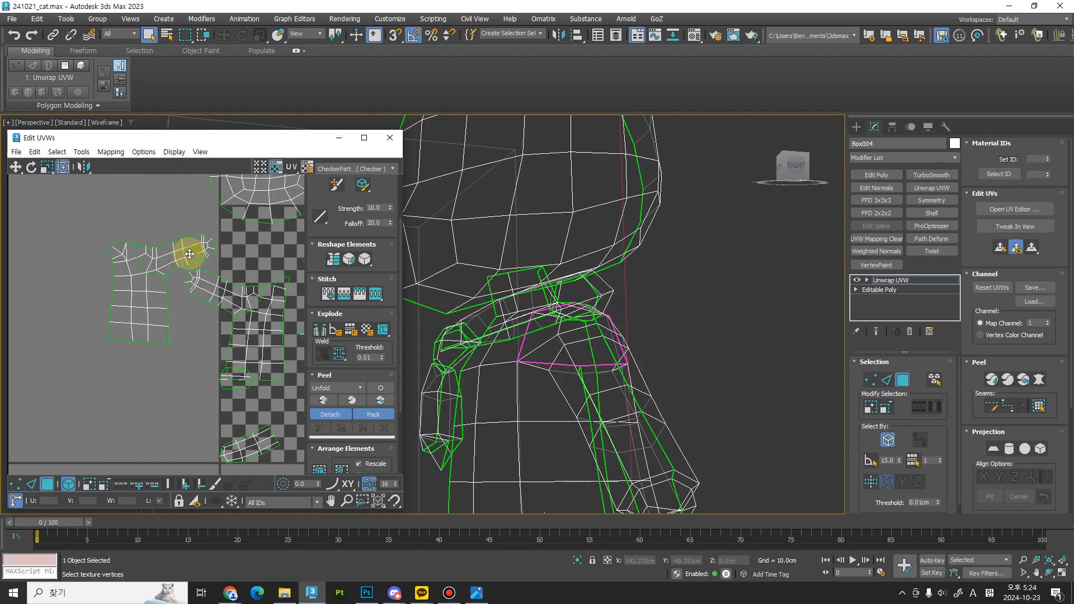
click(187, 249)
drag(188, 249, 108, 380)
Step: Move the second detached sleeve island beside the first one and rotate both sleeve halves upright
click(219, 276)
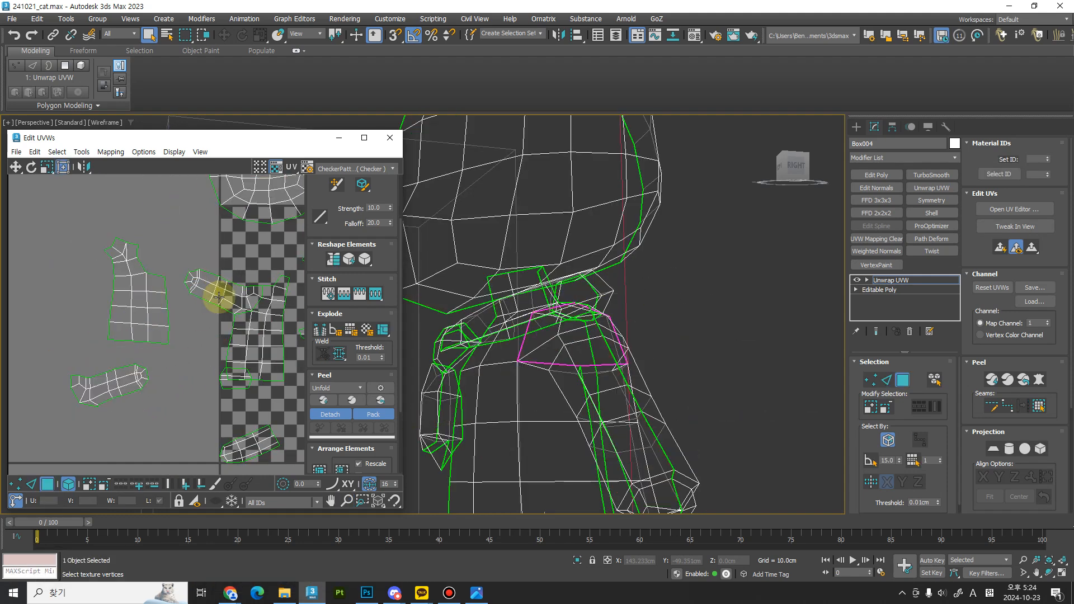
click(221, 300)
drag(217, 295, 196, 364)
key(e)
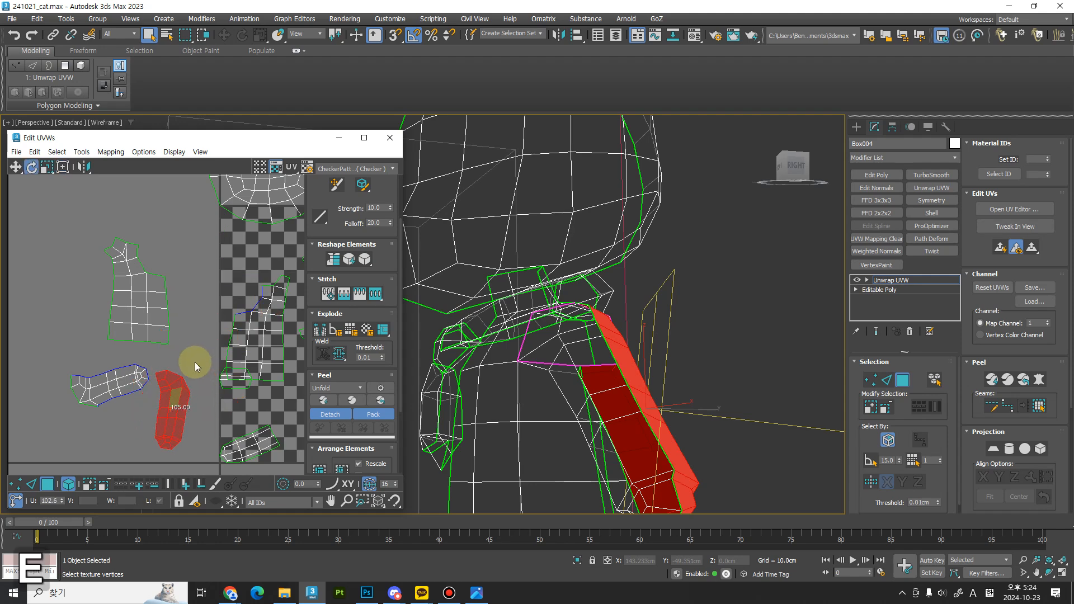
drag(129, 383, 121, 432)
Step: Turn off element selection and stitch the two sleeve halves together along their shared long edge, up to the shoulder
key(2)
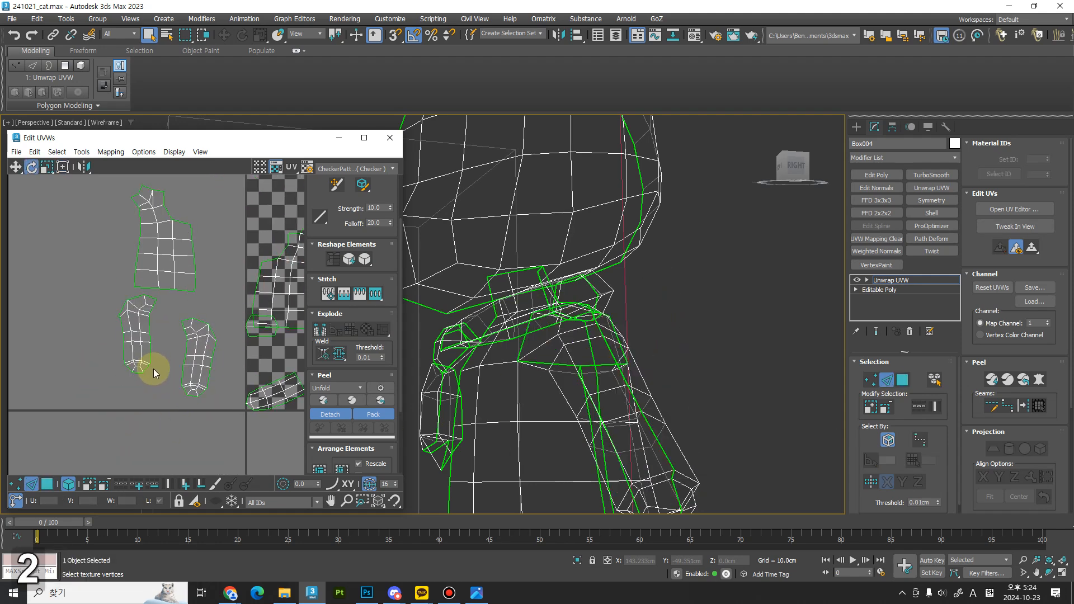
ctrl+alt+middle_drag(160, 329, 145, 392)
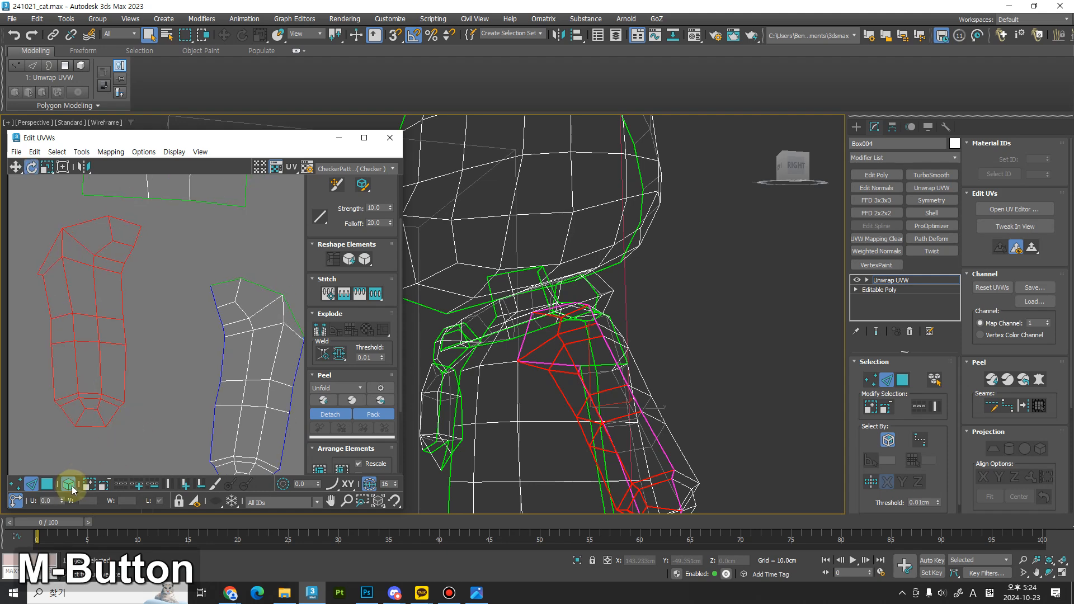
click(68, 484)
click(32, 485)
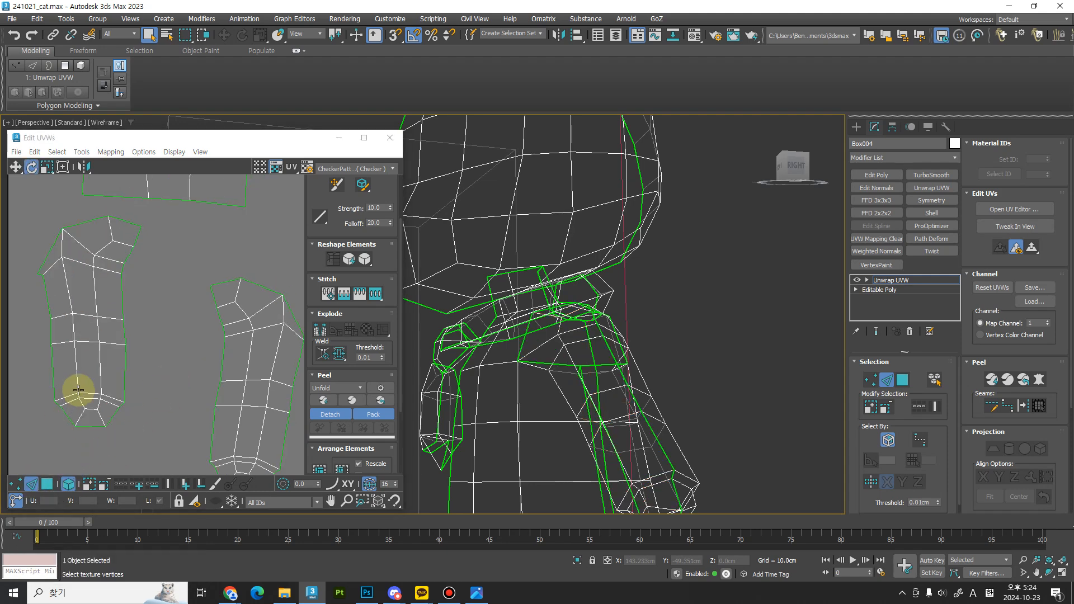
click(78, 390)
click(61, 484)
click(136, 415)
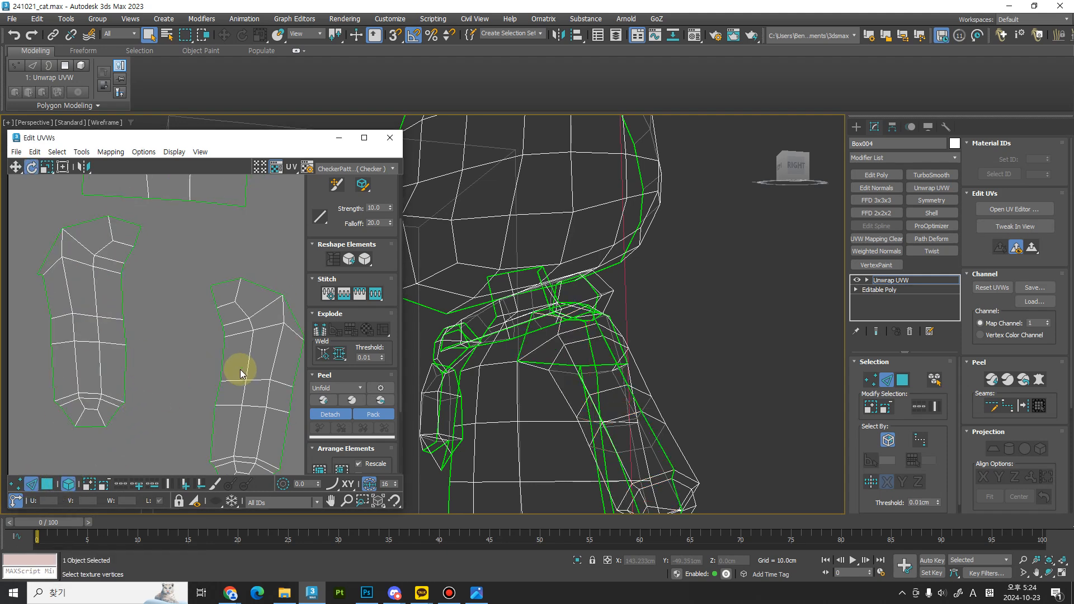
click(246, 377)
click(49, 484)
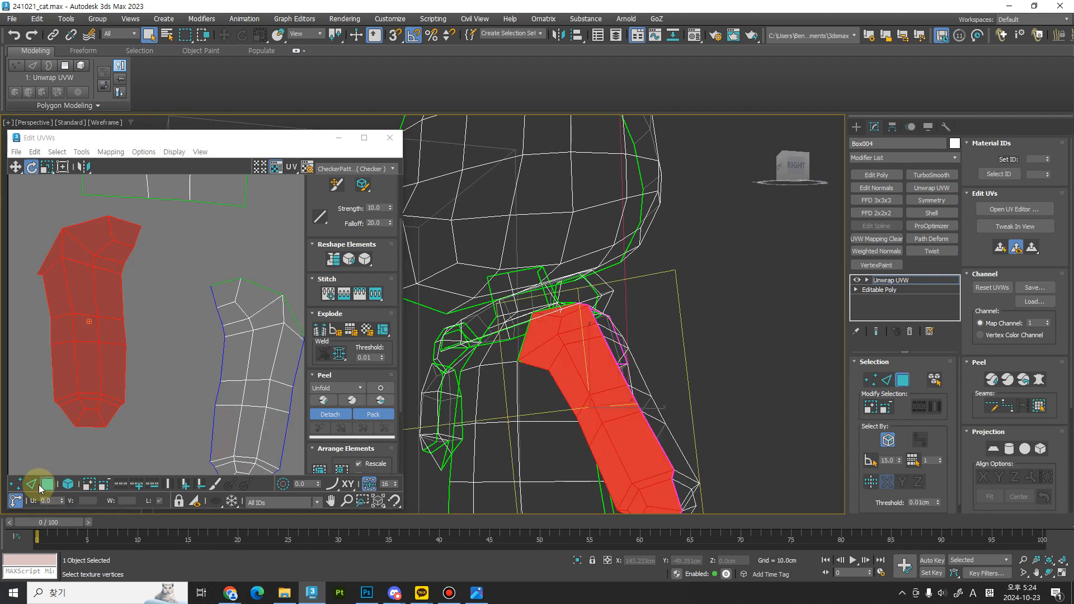
click(37, 485)
click(157, 375)
ctrl+click(124, 353)
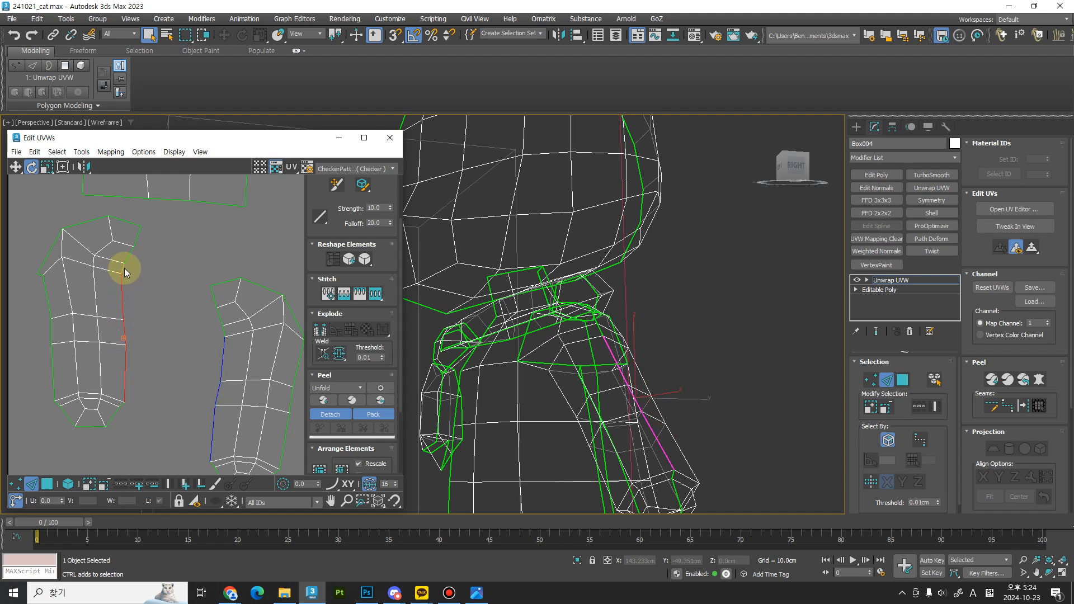
ctrl+click(135, 241)
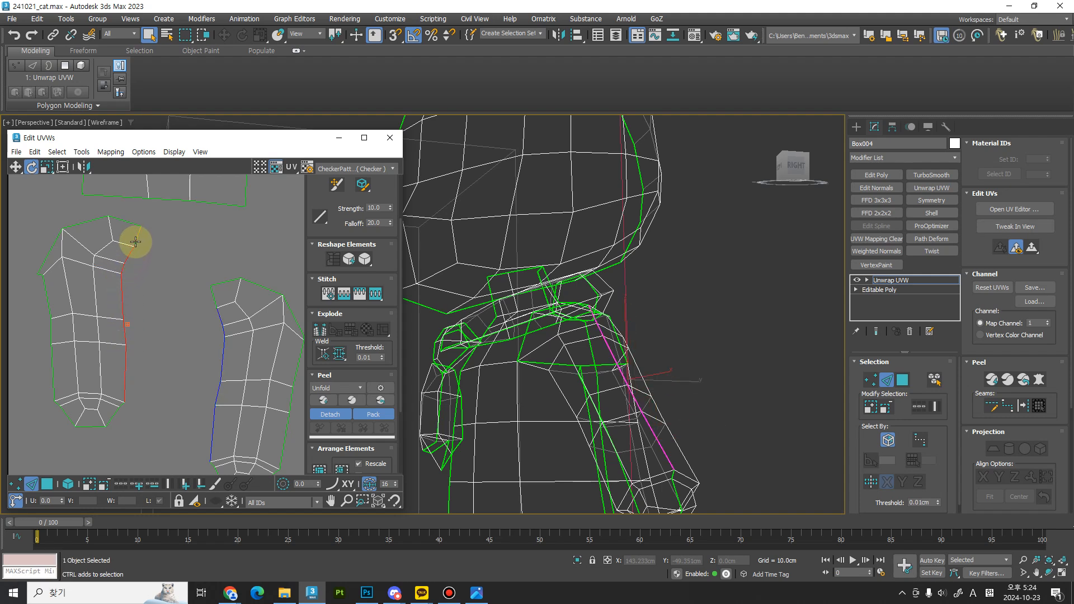
key(shift+s)
middle_drag(179, 328, 214, 368)
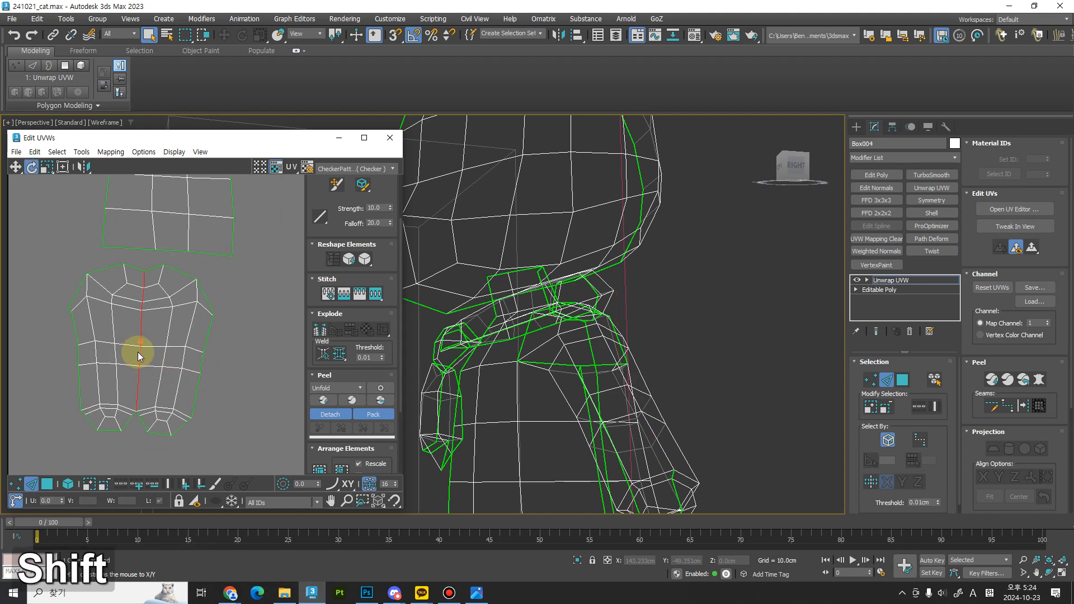
key(shift+s)
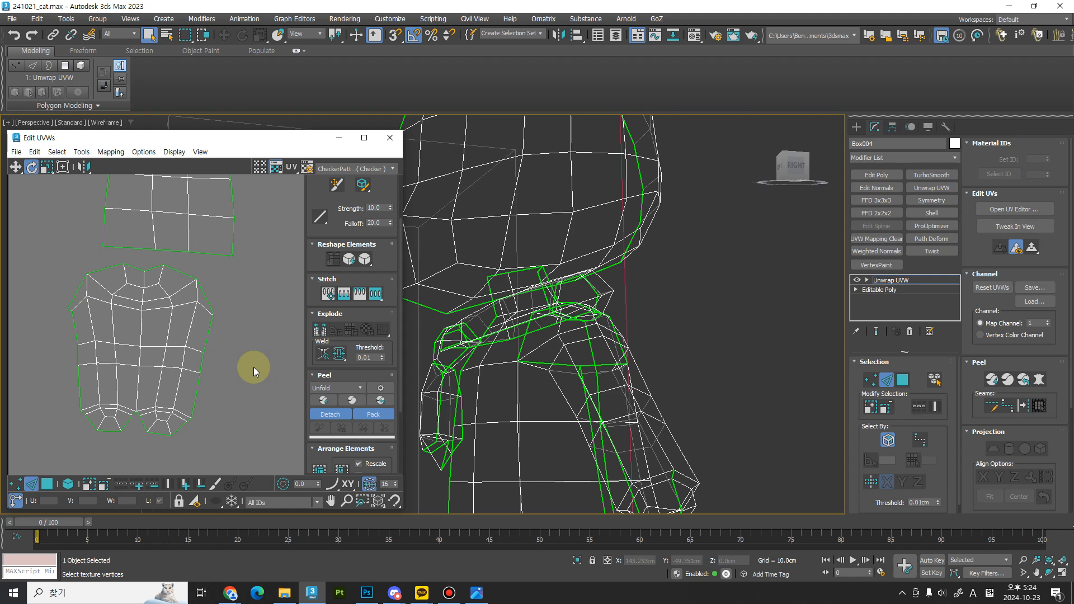
Step: Re-enable element selection and move the sweater body island still inside the tile next to the other body island
scroll(253, 368, down, 1)
middle_drag(253, 368, 197, 305)
key(3)
click(68, 484)
click(137, 420)
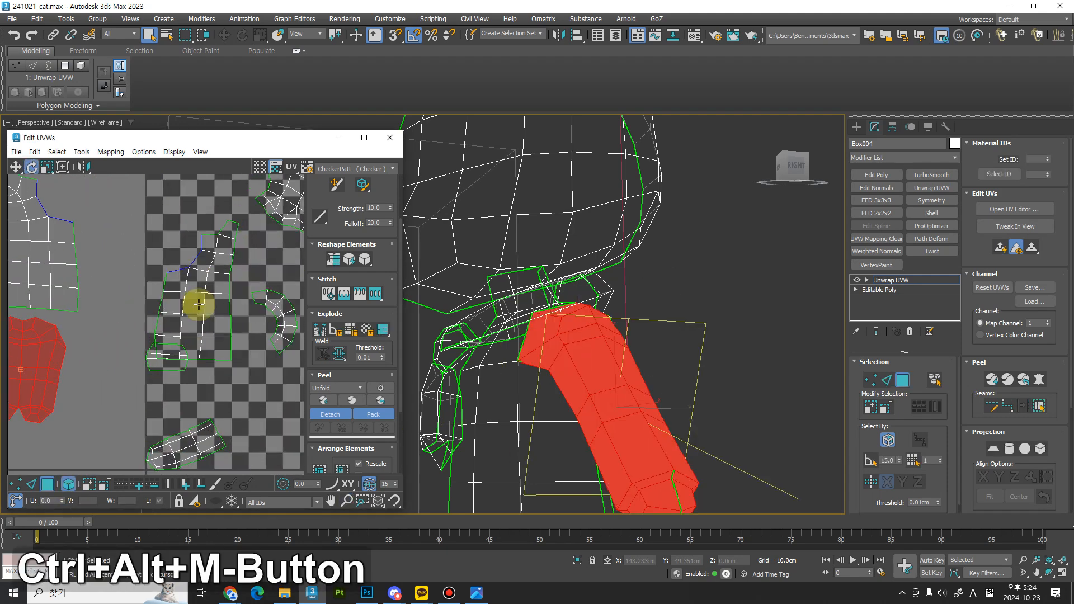
click(201, 319)
key(w)
drag(202, 318, 142, 274)
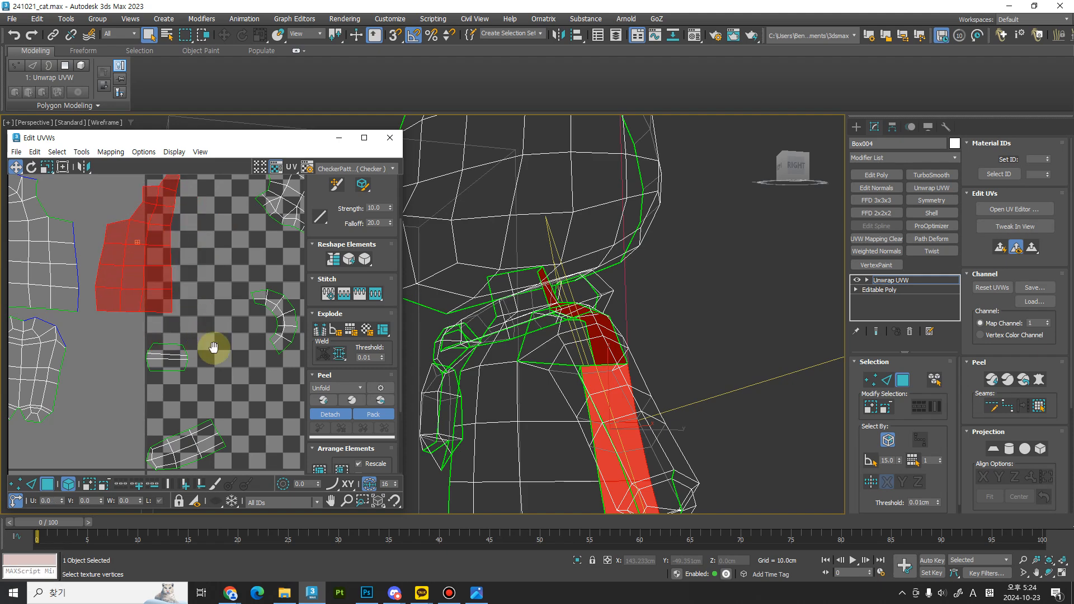
Step: Select the small striped island at the tile's edge and examine the model to see which part it belongs to
middle_drag(213, 348, 249, 355)
click(206, 364)
ctrl+alt+middle_drag(596, 355, 600, 396)
middle_drag(624, 271, 638, 134)
alt+middle_drag(620, 307, 678, 302)
ctrl+alt+middle_drag(255, 420, 263, 452)
middle_drag(283, 433, 211, 400)
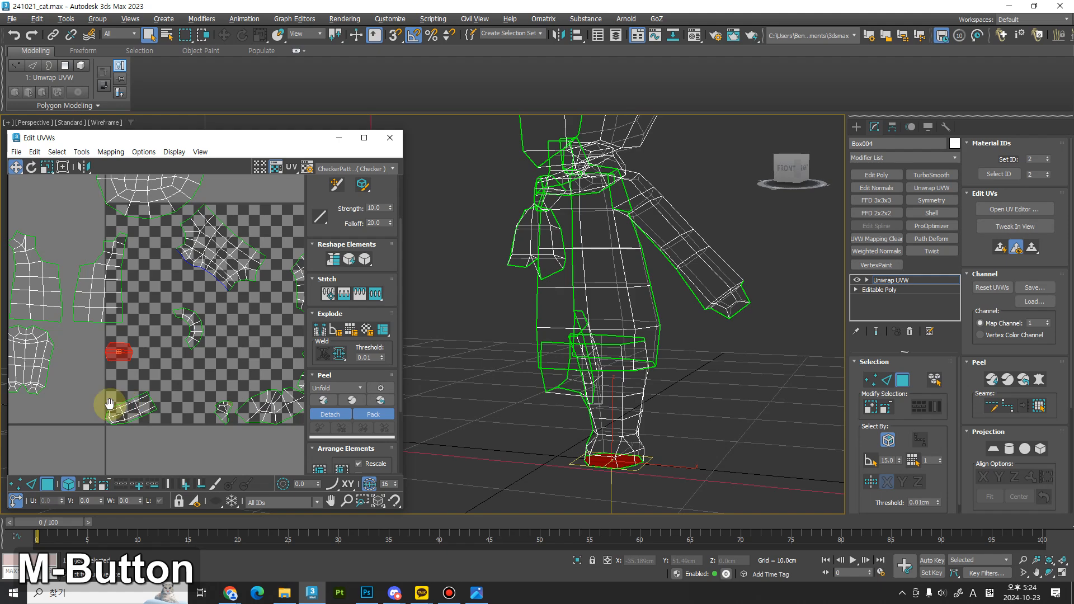
middle_drag(110, 404, 55, 410)
alt+middle_drag(626, 470, 658, 382)
click(237, 374)
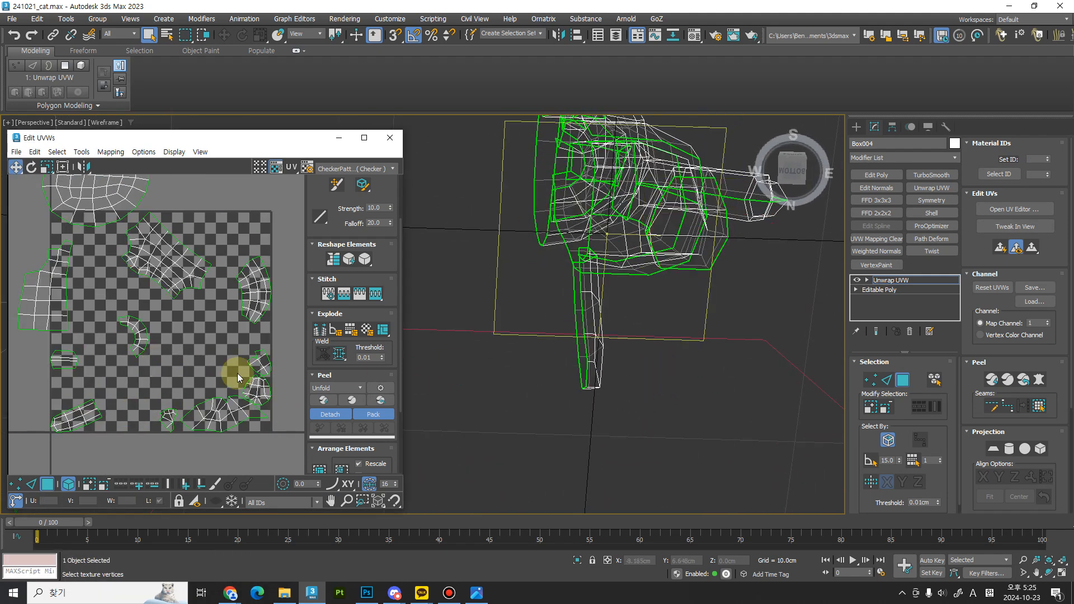
middle_drag(627, 337, 516, 435)
middle_drag(514, 386, 511, 366)
middle_drag(190, 282, 209, 347)
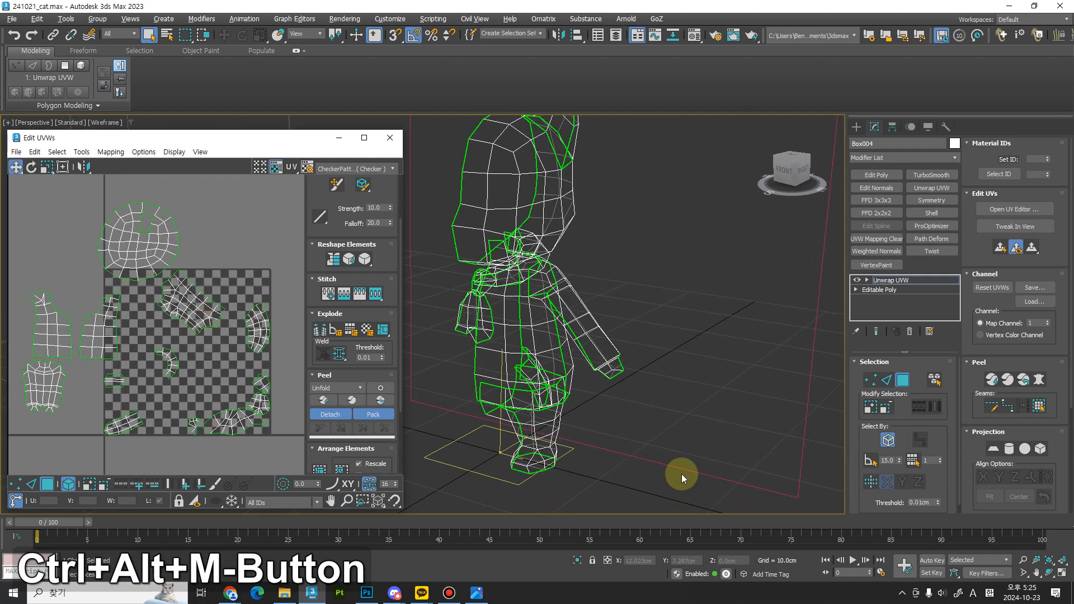
Step: Convert the unwrapped cat model to an Editable Poly to collapse the Unwrap UVW modifier
right_click(513, 302)
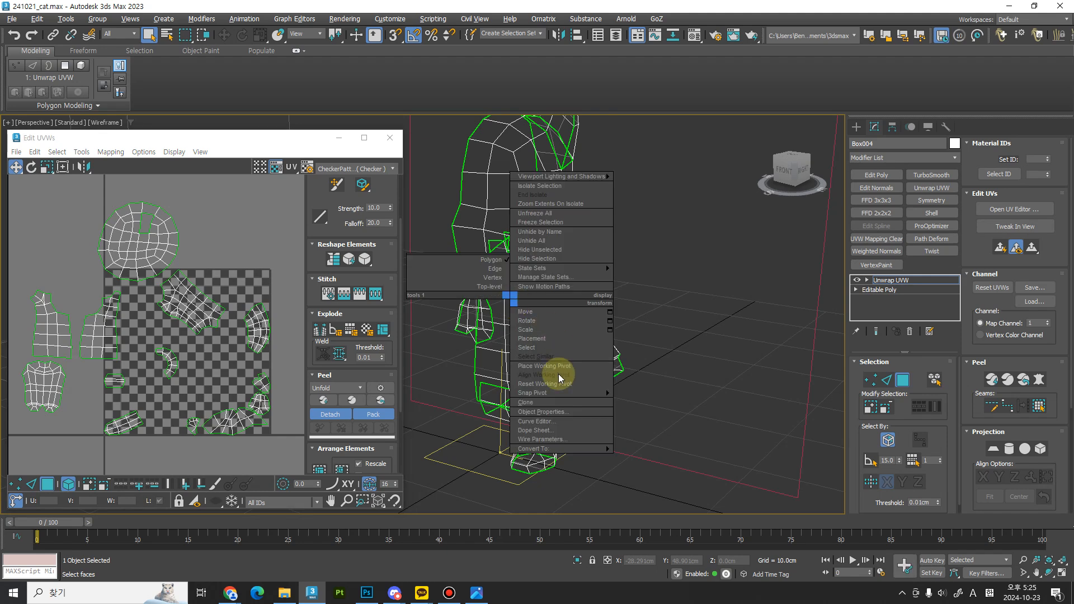
click(644, 456)
middle_drag(643, 455, 618, 465)
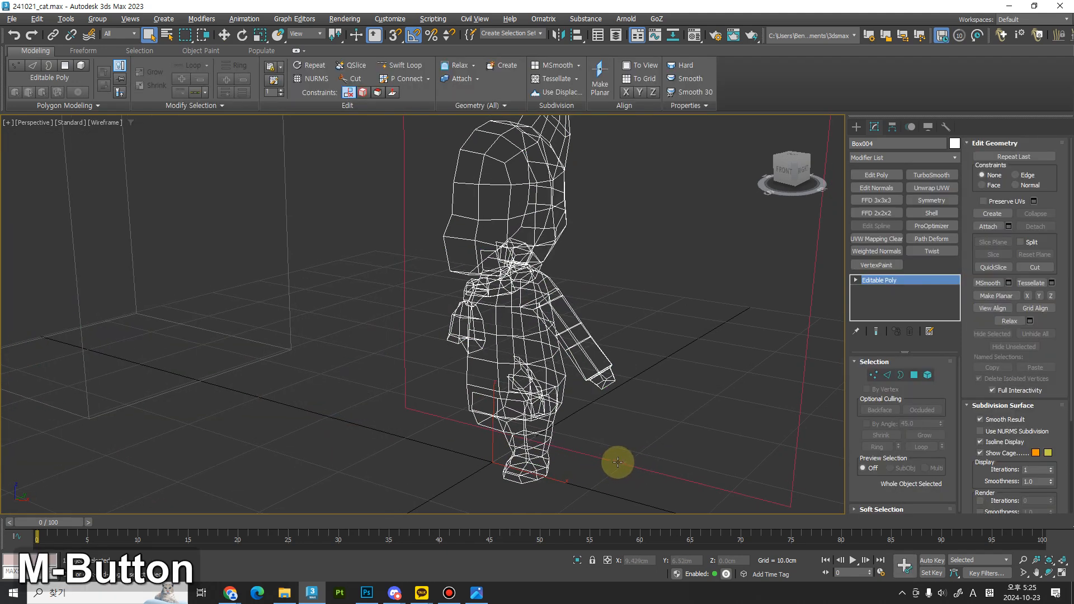
Step: Reset the cat model's transform with Reset XForm and convert it to an Editable Poly again
key(r)
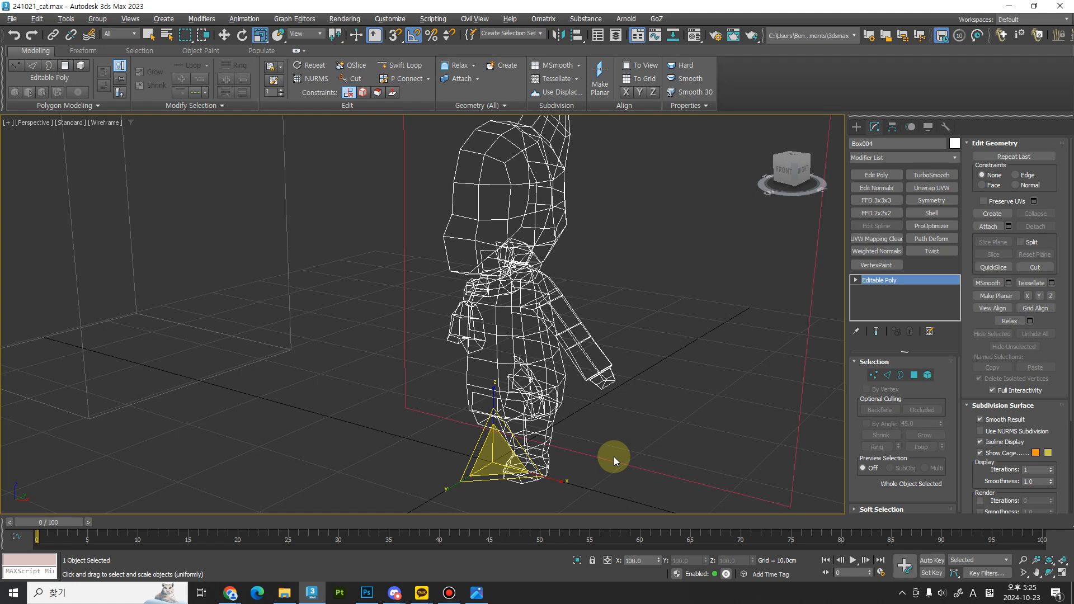
click(949, 123)
click(907, 263)
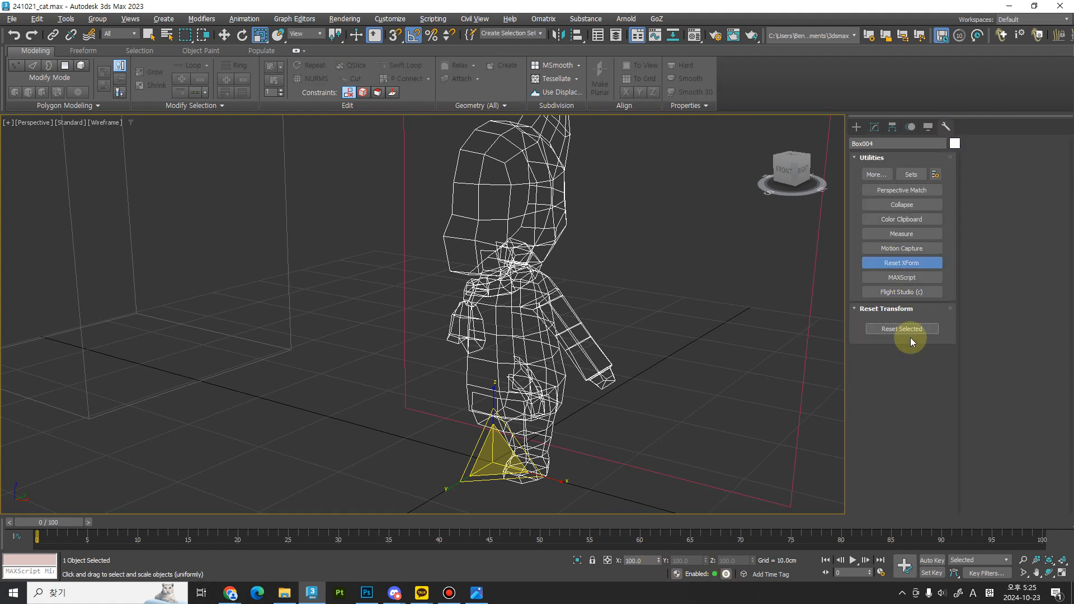
click(909, 329)
right_click(475, 282)
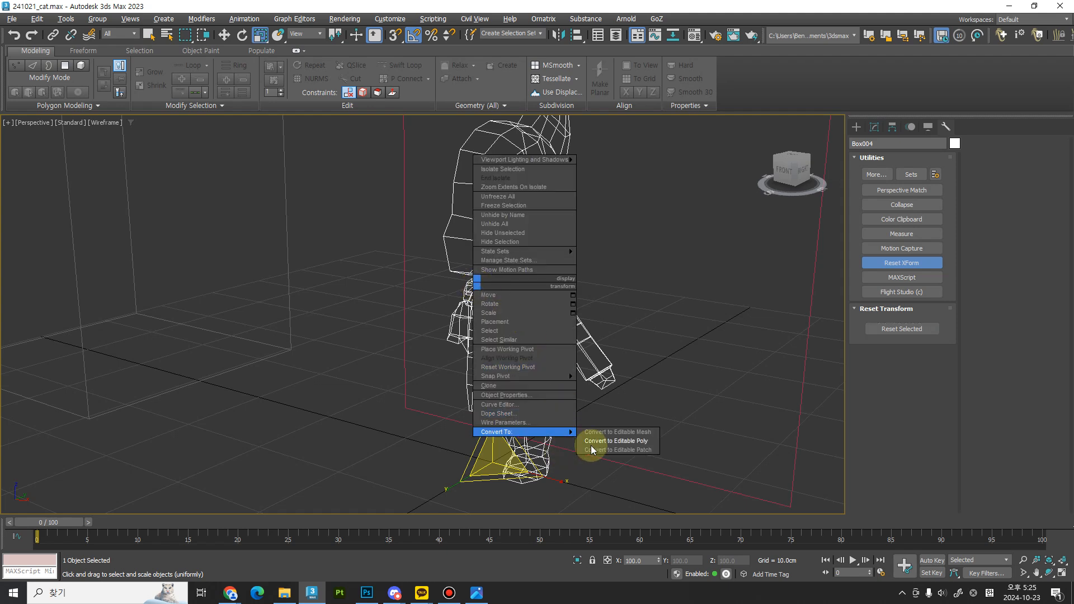
click(605, 441)
Step: Apply a new Unwrap UVW modifier to the cat model and open its UV editor
alt+middle_drag(432, 416, 556, 330)
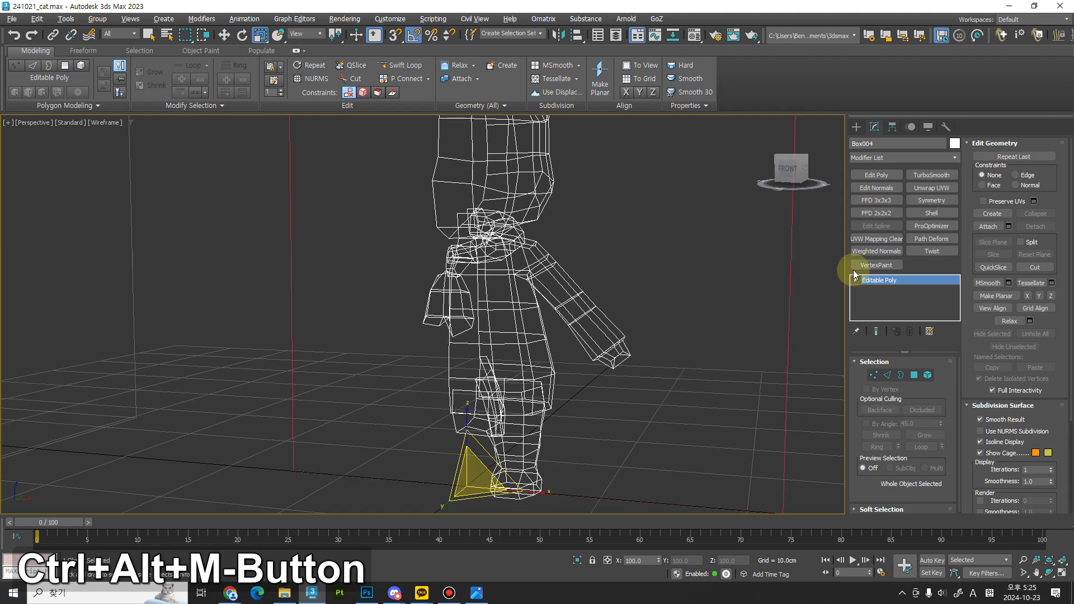
click(931, 188)
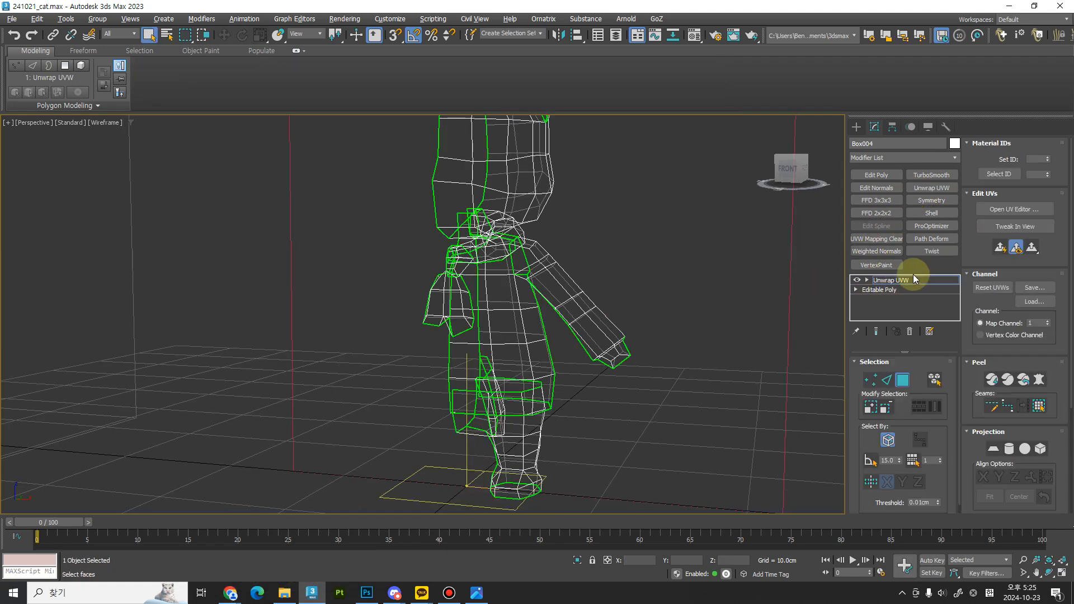
click(1026, 209)
scroll(238, 336, down, 3)
middle_drag(117, 356, 173, 396)
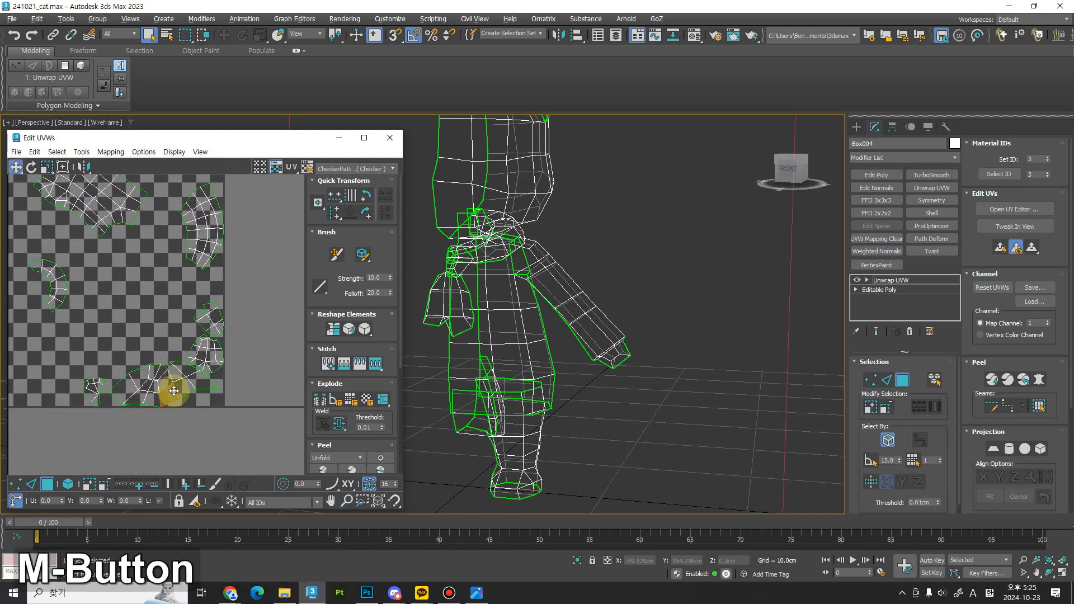
Step: Select the ear, scarf and trousers islands one at a time and identify their matching parts on the model
click(174, 391)
middle_drag(610, 350, 551, 331)
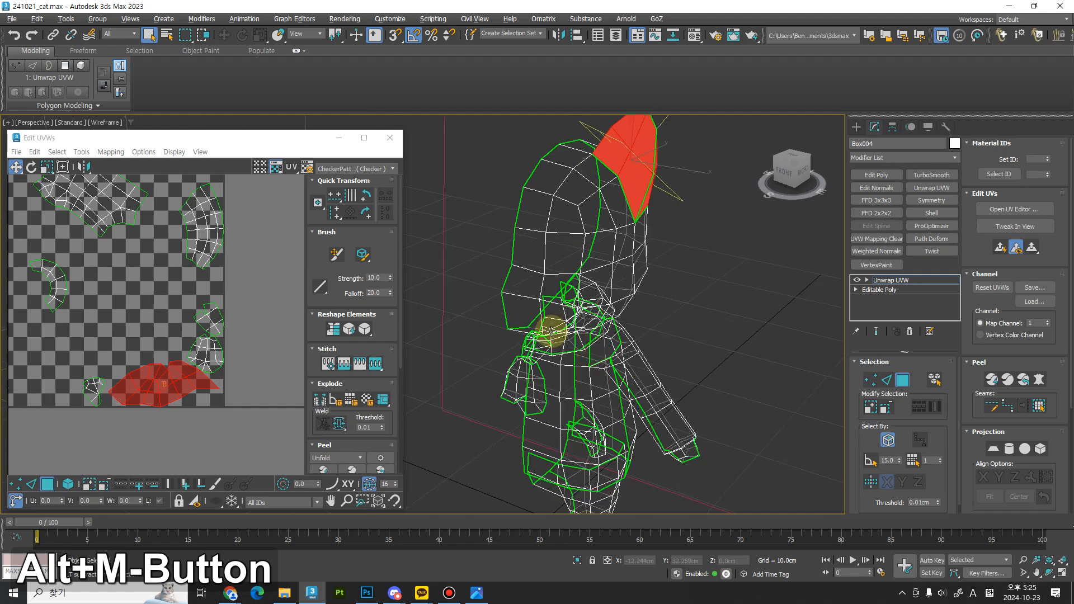
middle_drag(233, 399, 207, 397)
click(208, 400)
double_click(208, 400)
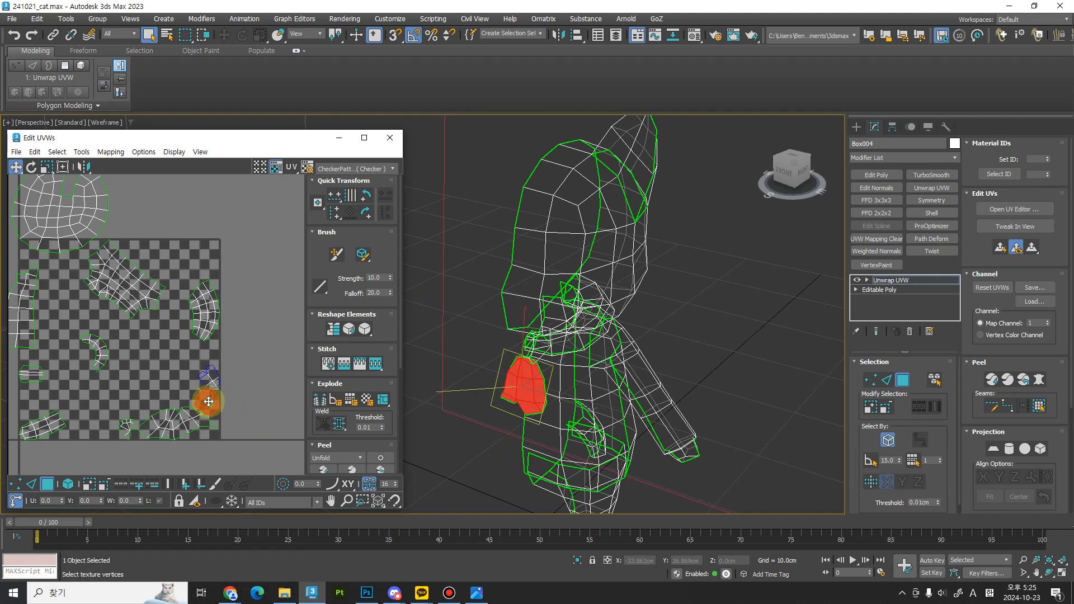
middle_drag(220, 357, 287, 333)
double_click(224, 312)
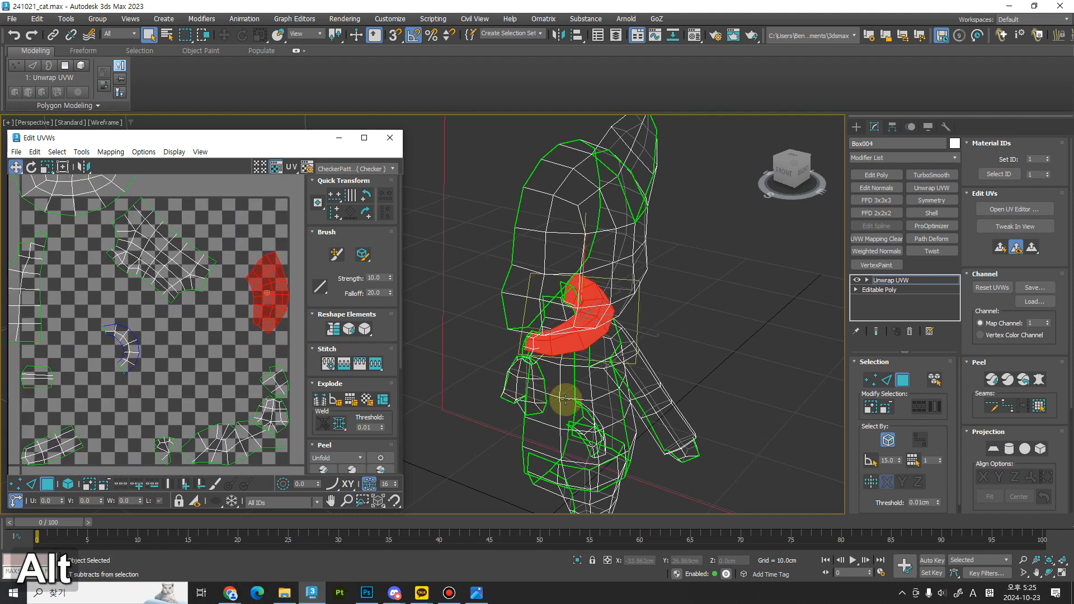
alt+middle_drag(564, 401, 555, 354)
alt+middle_drag(140, 336, 178, 303)
click(232, 351)
click(204, 306)
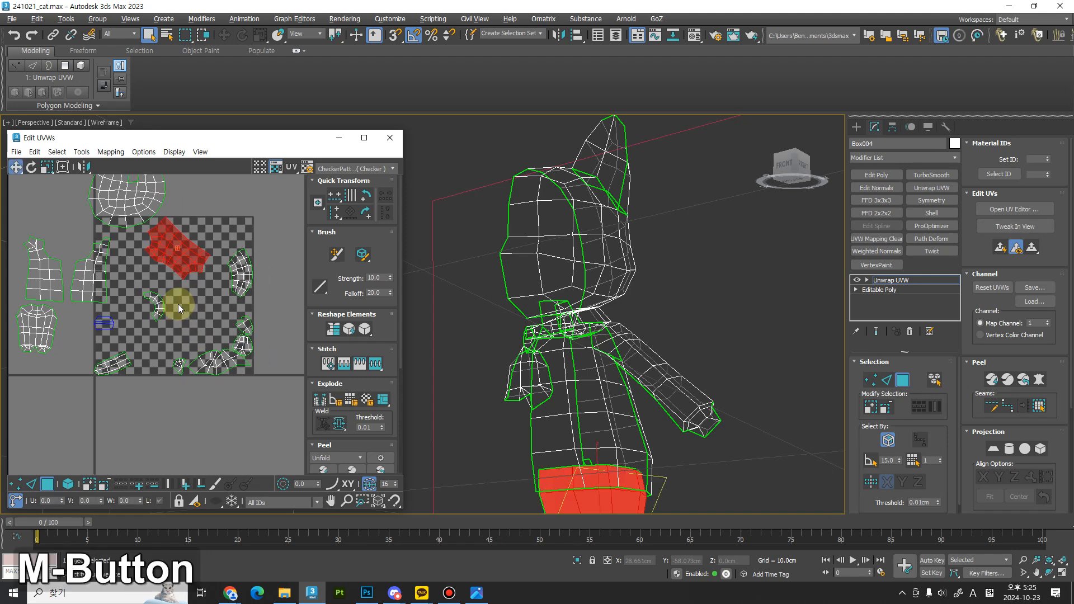
click(220, 324)
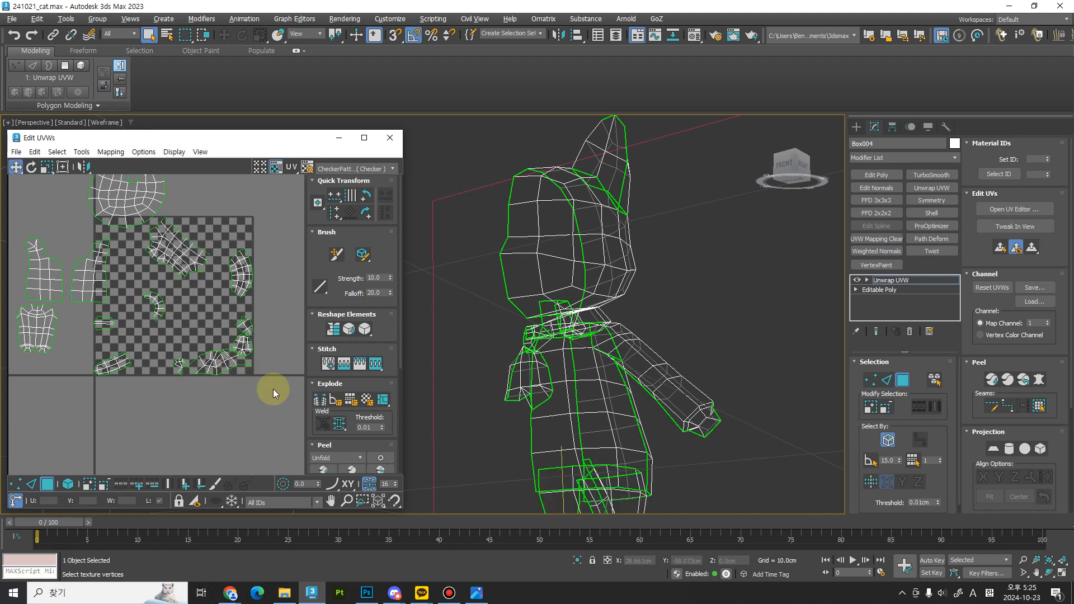
Step: Rotate the trousers UV island in the tile by about 40 degrees so it stands upright
click(174, 267)
key(e)
drag(174, 266, 209, 261)
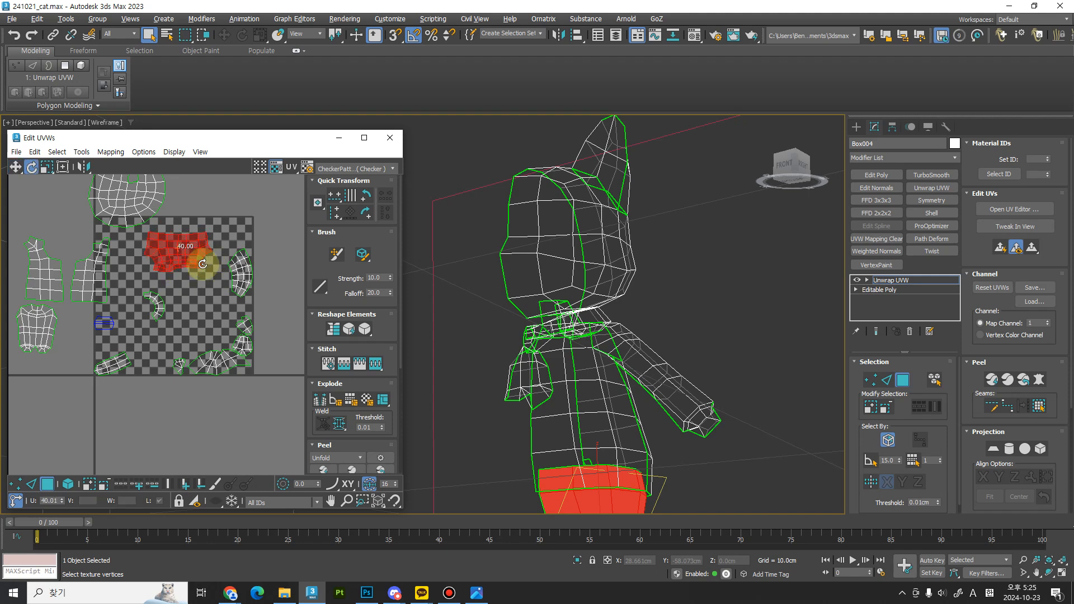
Step: Move the small hidden islands for the scarf underside, the scarf tail's back and the foot sole out of the tile to its right side
click(250, 278)
click(243, 269)
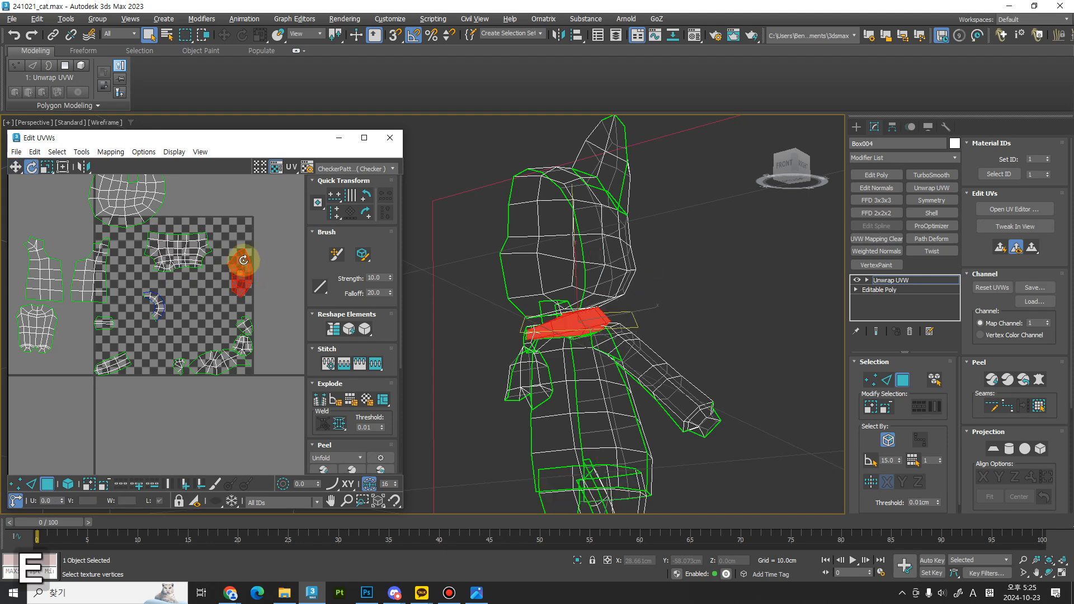
click(152, 297)
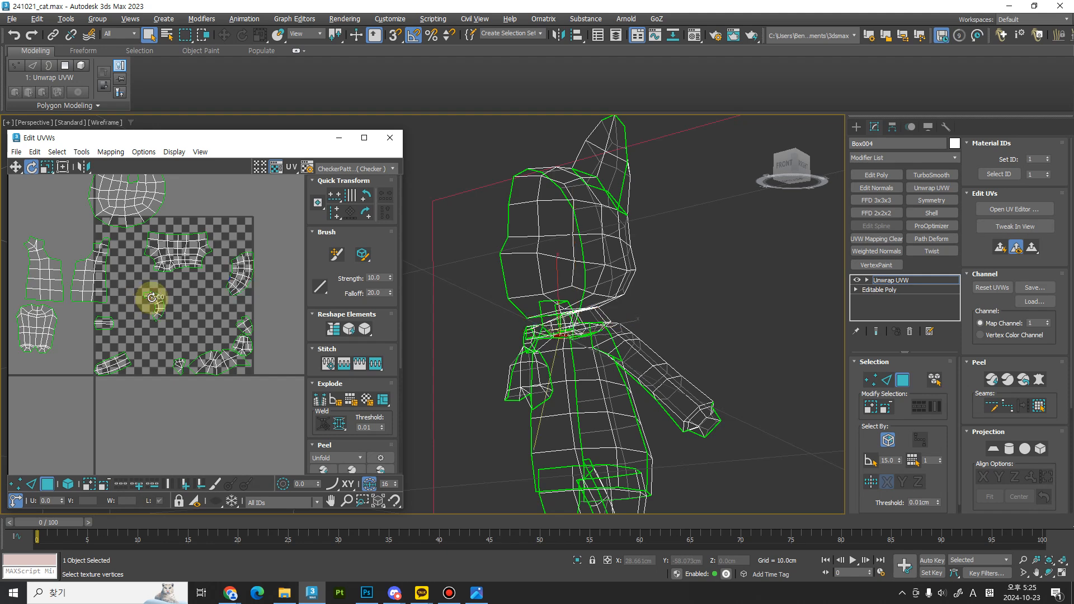
key(w)
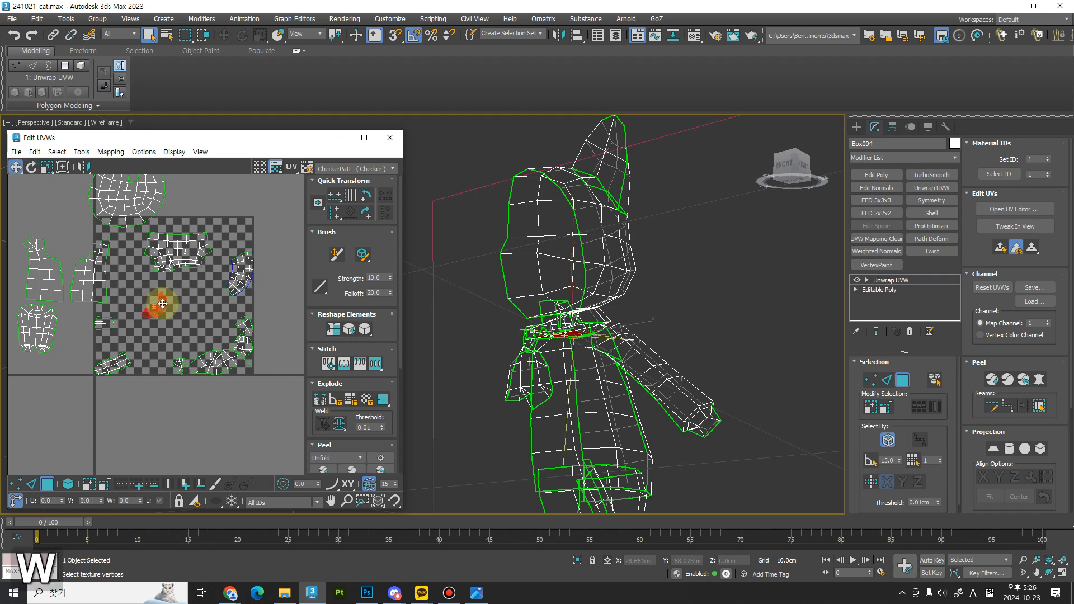
click(241, 330)
key(w)
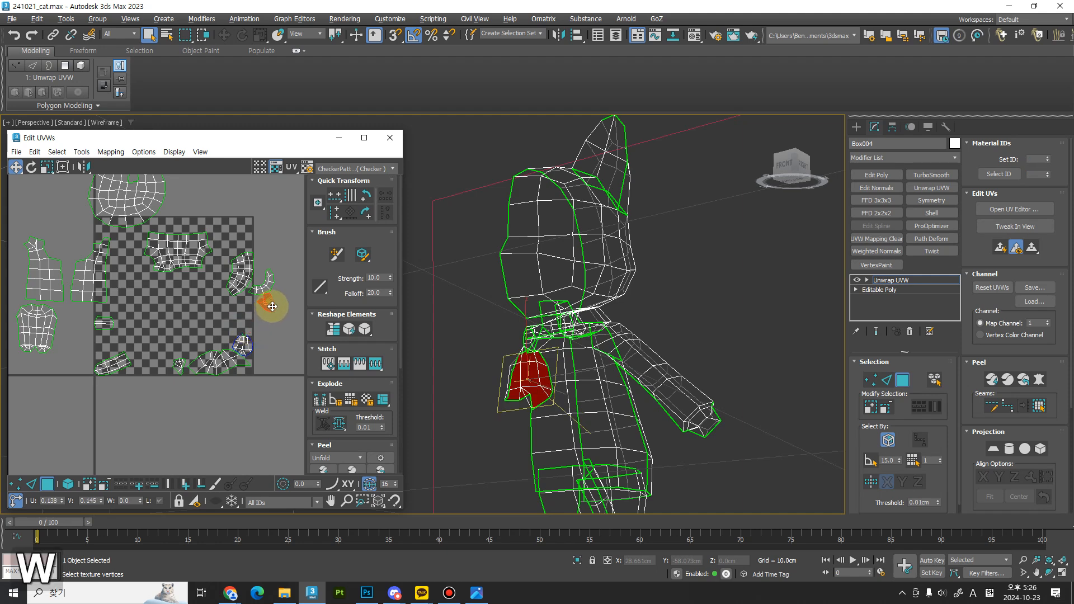
mouse_move(272, 307)
mouse_down()
mouse_move(264, 317)
mouse_move(262, 292)
mouse_up()
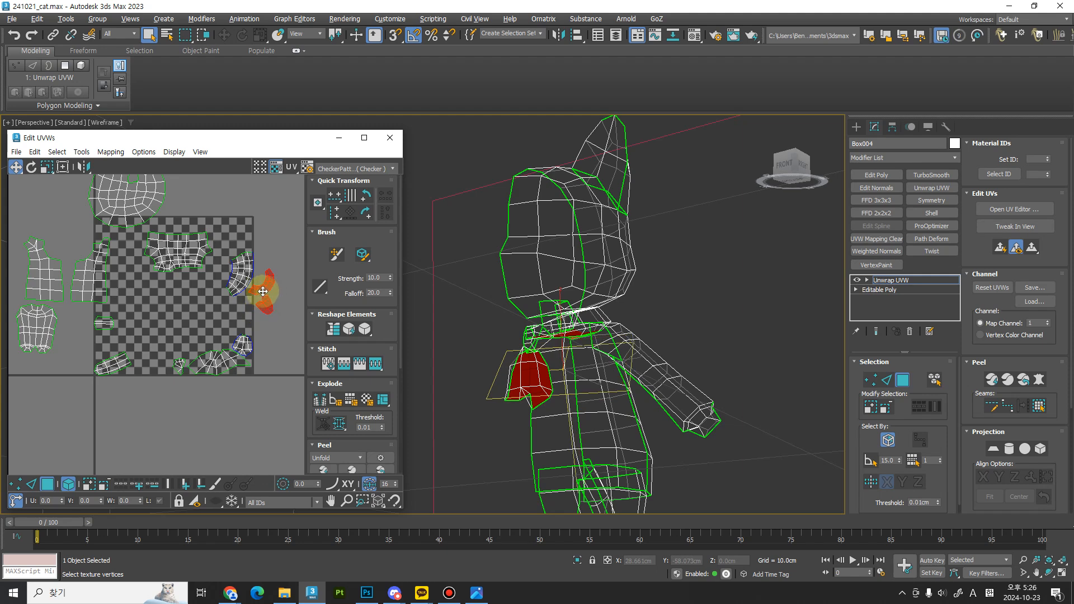
drag(106, 328, 289, 328)
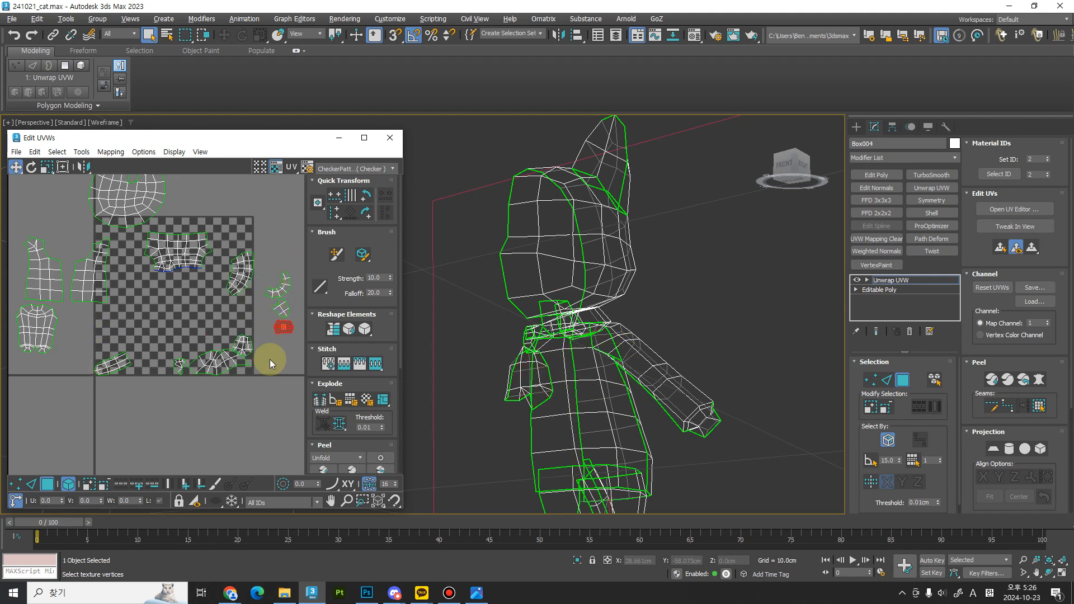
Step: Select all islands except the three set aside by inverting the selection, and Quick Peel them with Unfold so they pack into the tile
ctrl+alt+middle_drag(270, 362, 187, 329)
alt+middle_drag(456, 439, 609, 353)
click(183, 313)
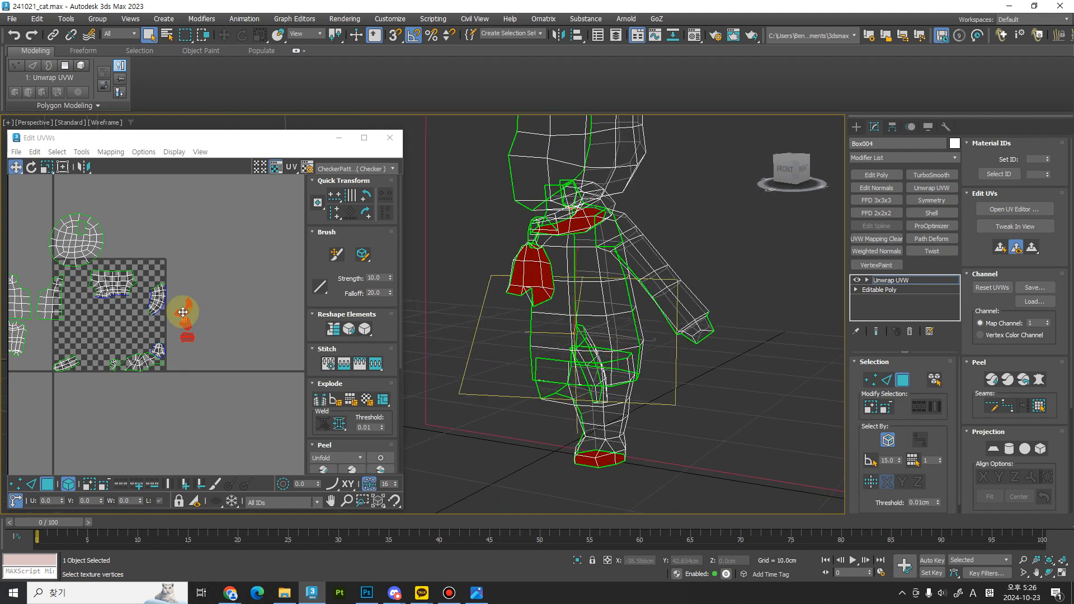
middle_drag(183, 312, 242, 225)
key(ctrl+i)
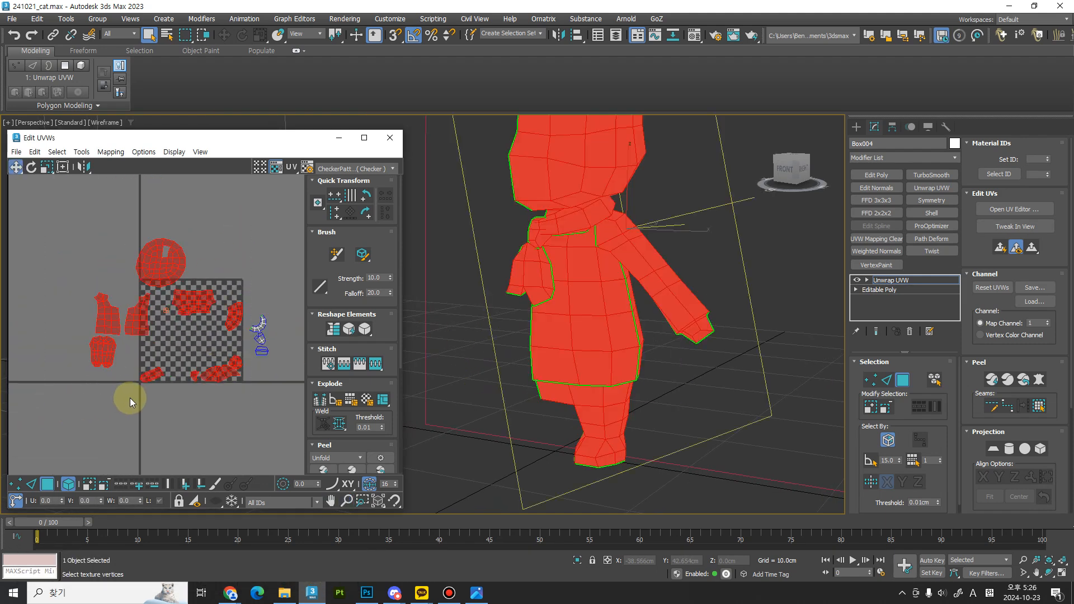
click(323, 469)
ctrl+alt+middle_drag(199, 345, 266, 421)
click(253, 394)
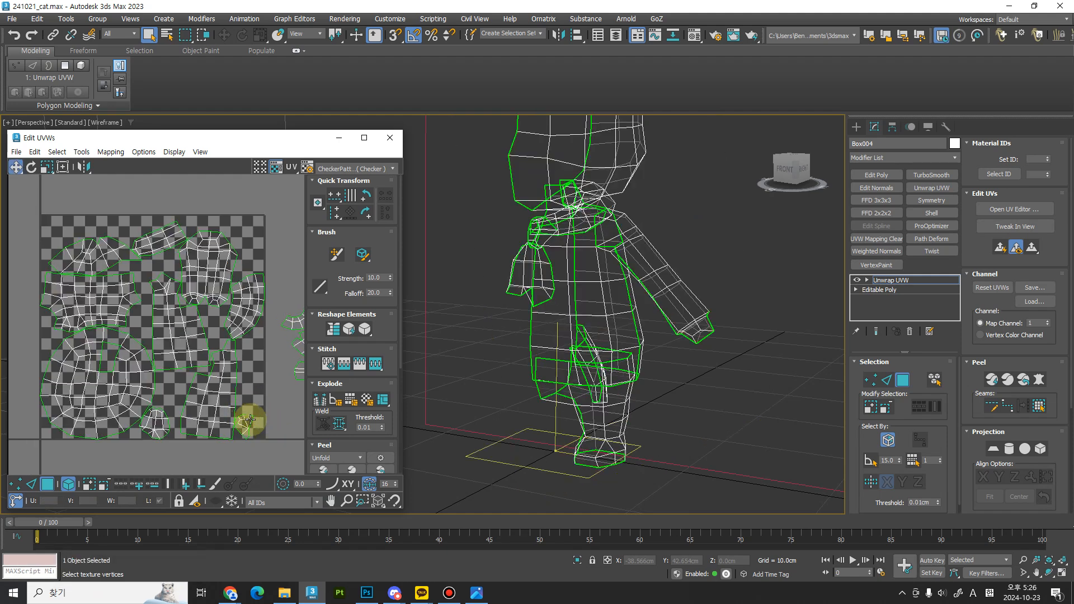
middle_drag(247, 409, 203, 419)
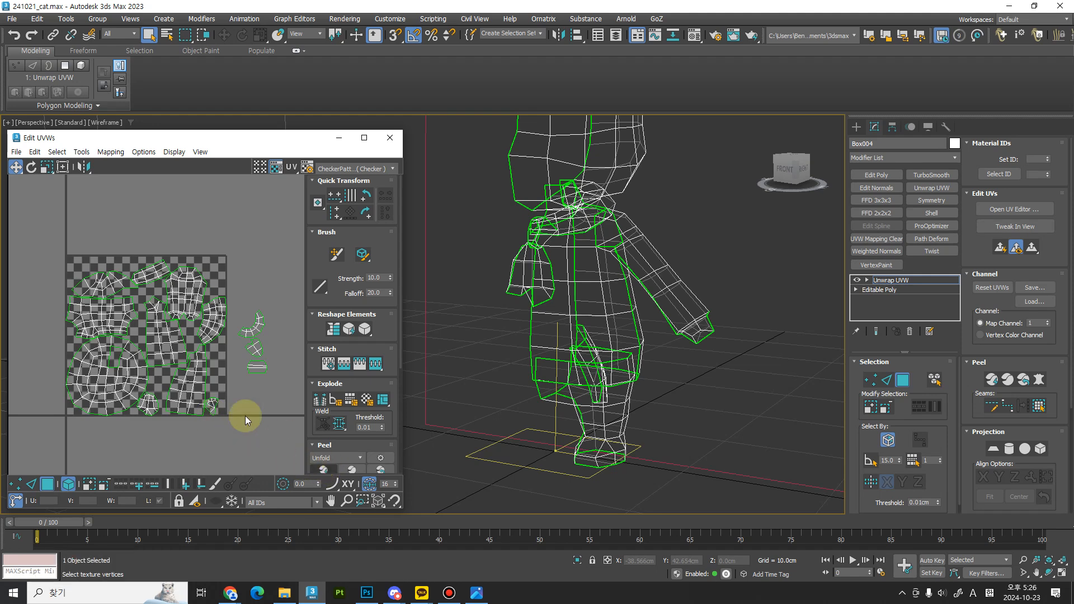
Step: Reselect the islands inside the tile and pack them with Rescale on and a padding of 0.01
drag(46, 429, 47, 429)
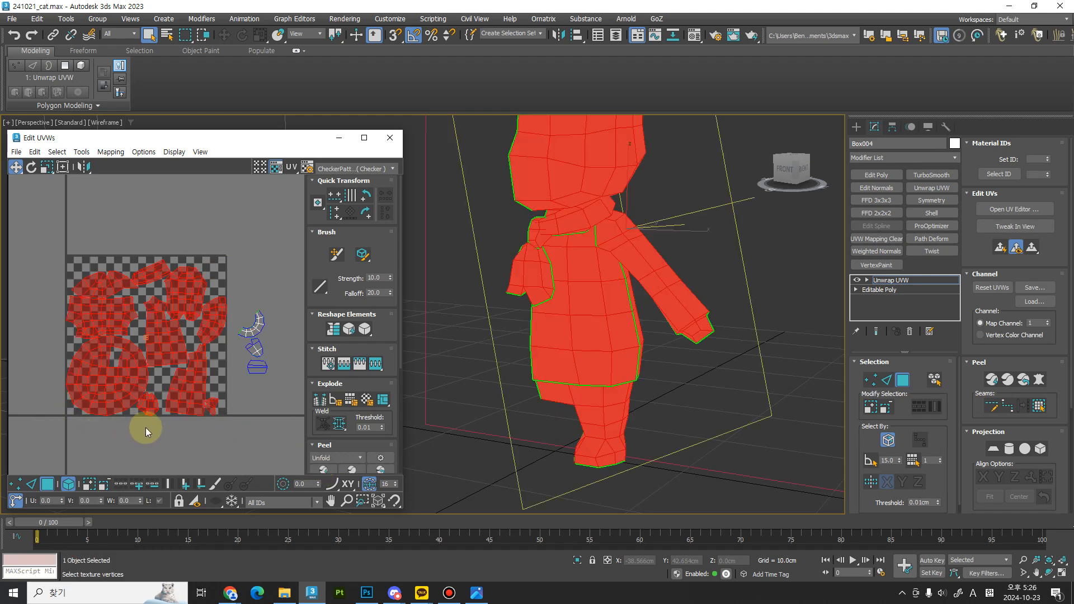
drag(392, 432, 393, 285)
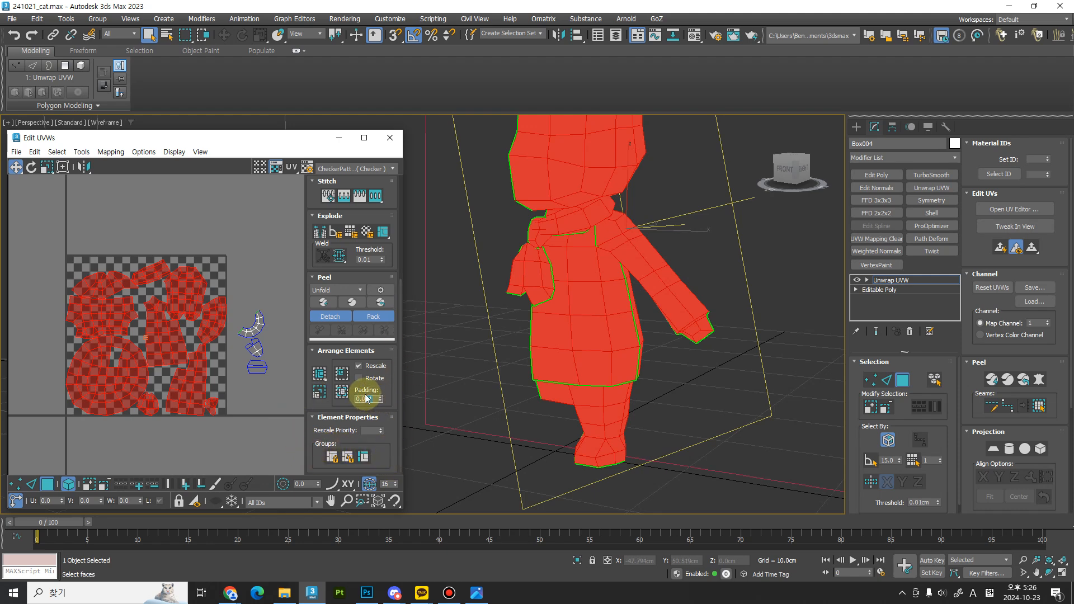
click(319, 374)
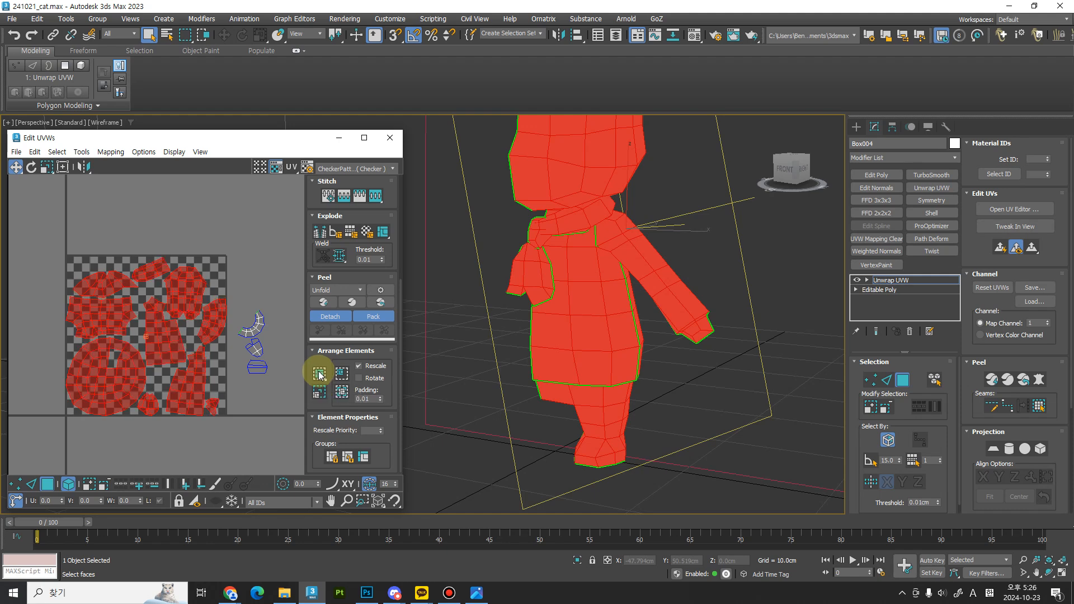
ctrl+alt+middle_drag(255, 385, 245, 357)
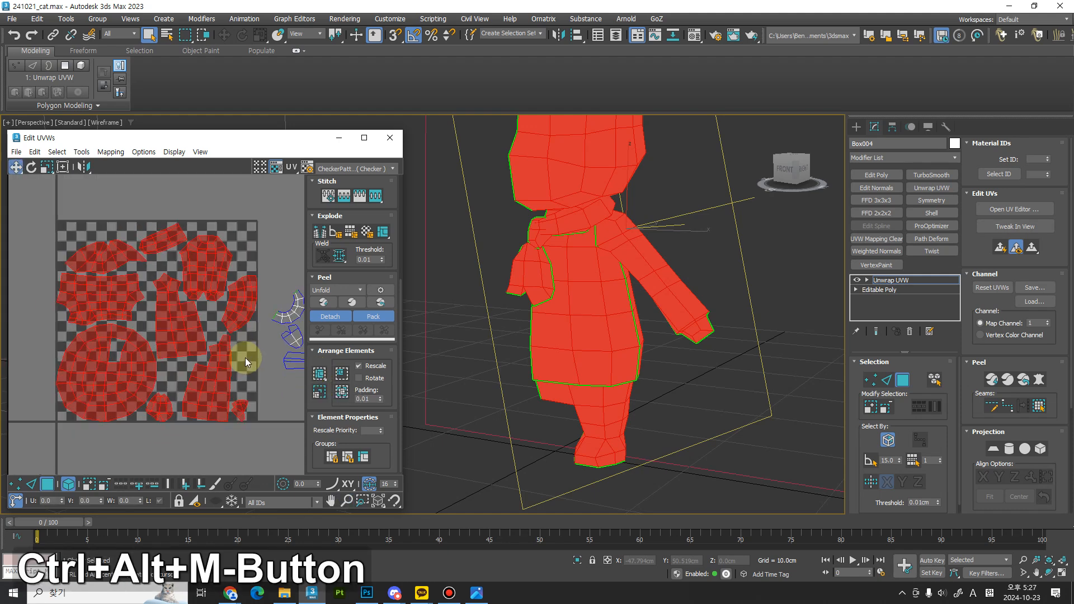
Step: Move the head and ear islands above the tile and the trousers island outside its right edge
click(131, 348)
drag(131, 348, 140, 178)
middle_drag(135, 180, 163, 367)
click(162, 367)
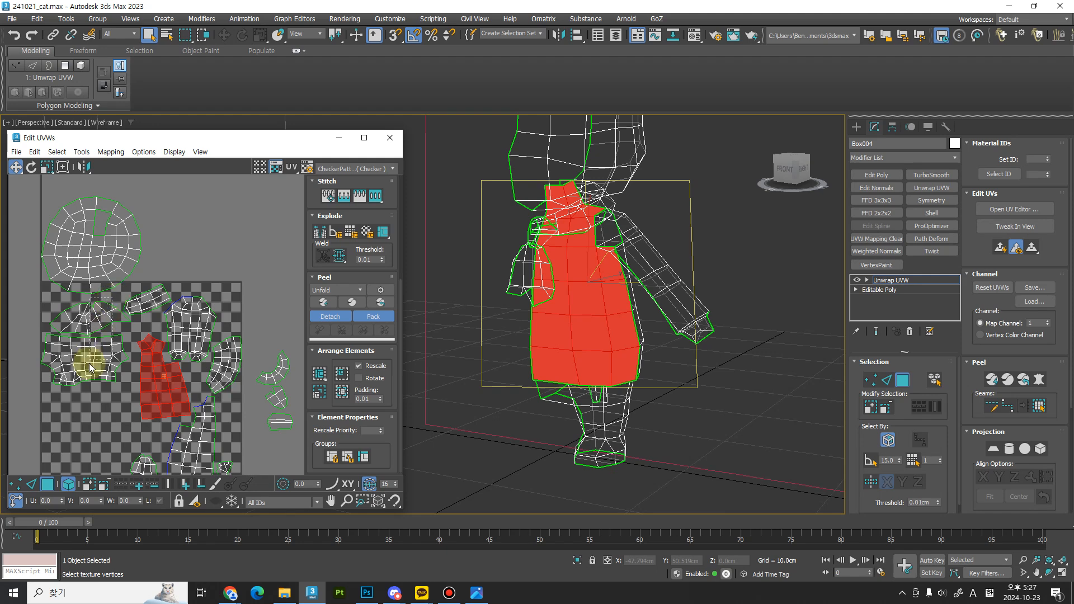
drag(89, 358, 303, 296)
drag(278, 260, 153, 213)
middle_drag(171, 354, 171, 306)
Step: Place the body's front and back islands side by side in the tile's upper left, with the trousers island to their right
drag(158, 331, 70, 295)
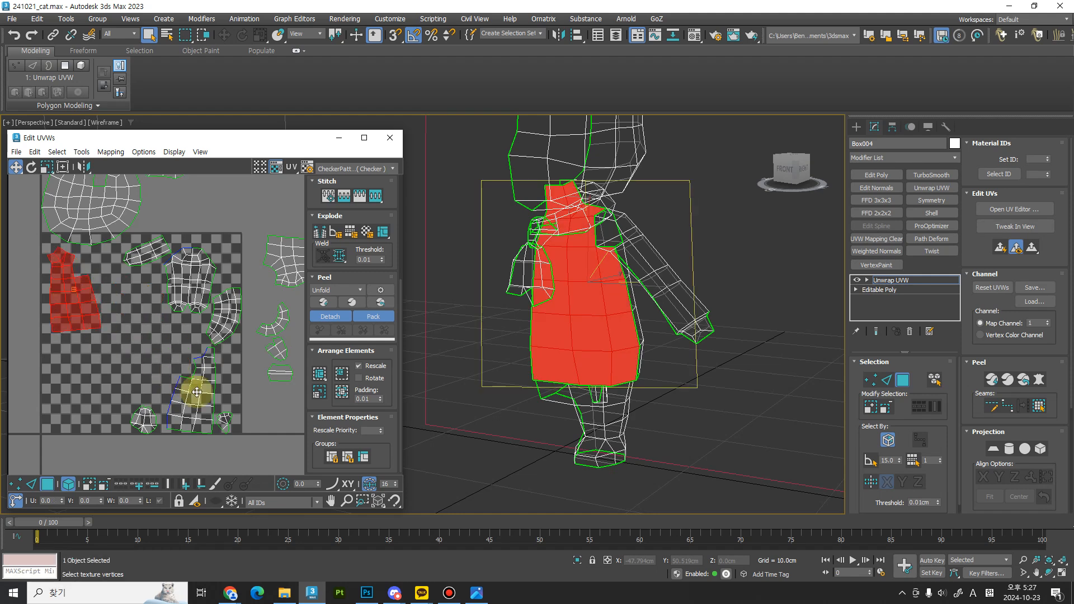
drag(197, 392, 134, 286)
middle_drag(215, 309, 194, 340)
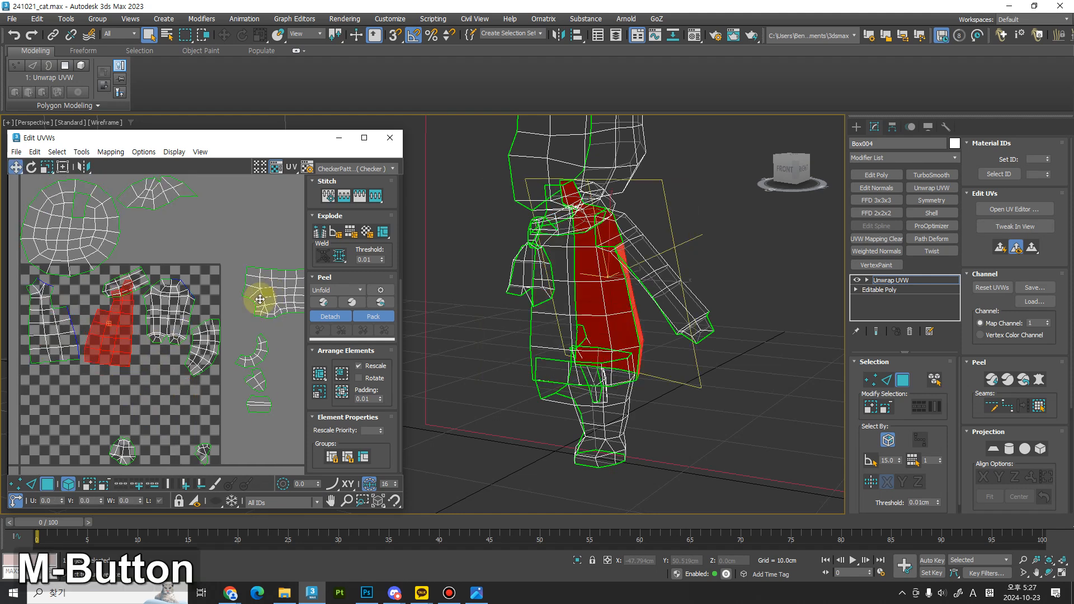
drag(263, 293, 160, 337)
Step: Move the arm island above the tile beside the head, and lay the tail island horizontally above the trousers island
drag(168, 300, 182, 241)
drag(143, 280, 215, 302)
key(e)
key(w)
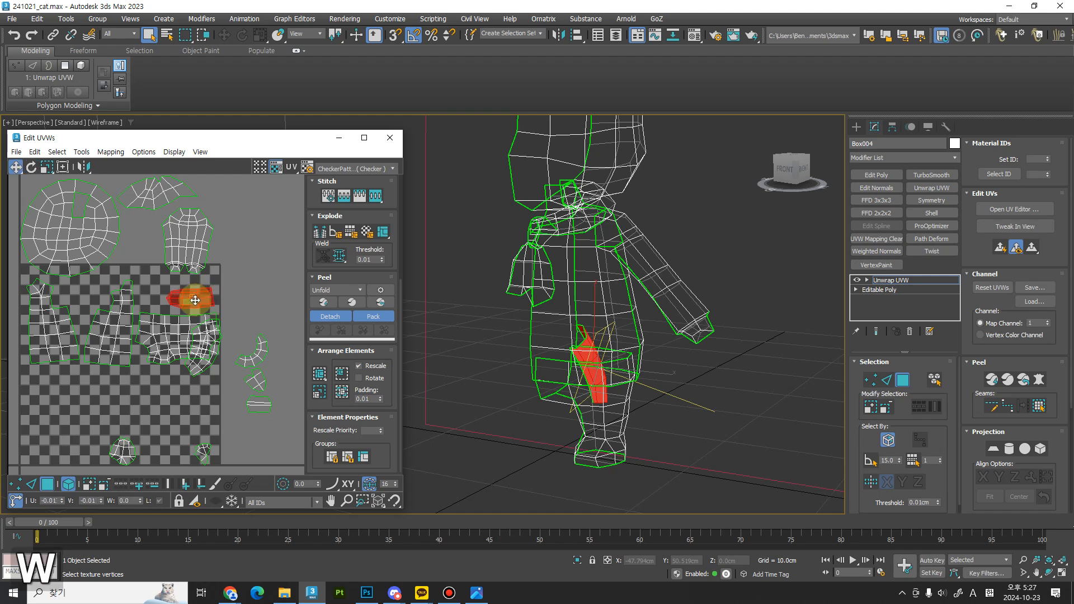
drag(194, 264, 156, 270)
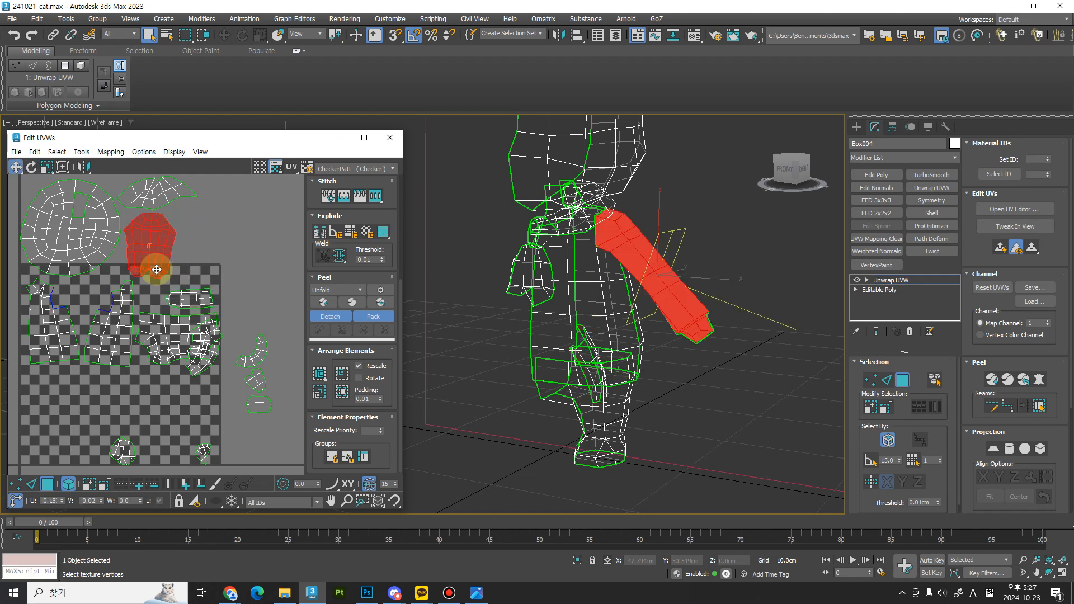
Step: Move the scarf island into the space between the tops of the two body islands and rotate it to lie flat
click(259, 356)
middle_drag(271, 363, 287, 323)
click(209, 329)
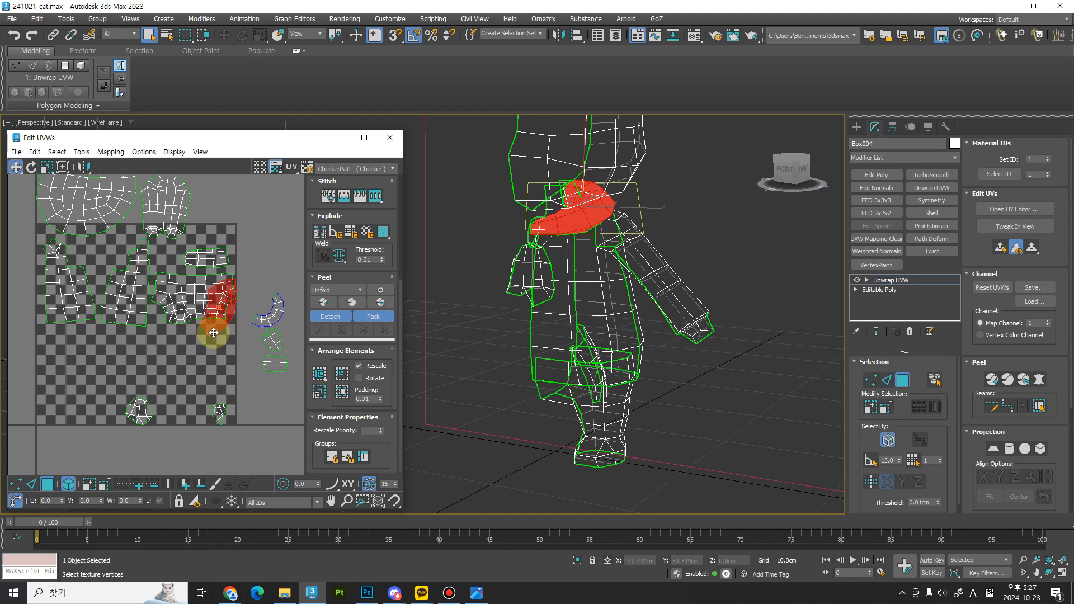
drag(213, 333, 118, 252)
key(e)
key(w)
key(e)
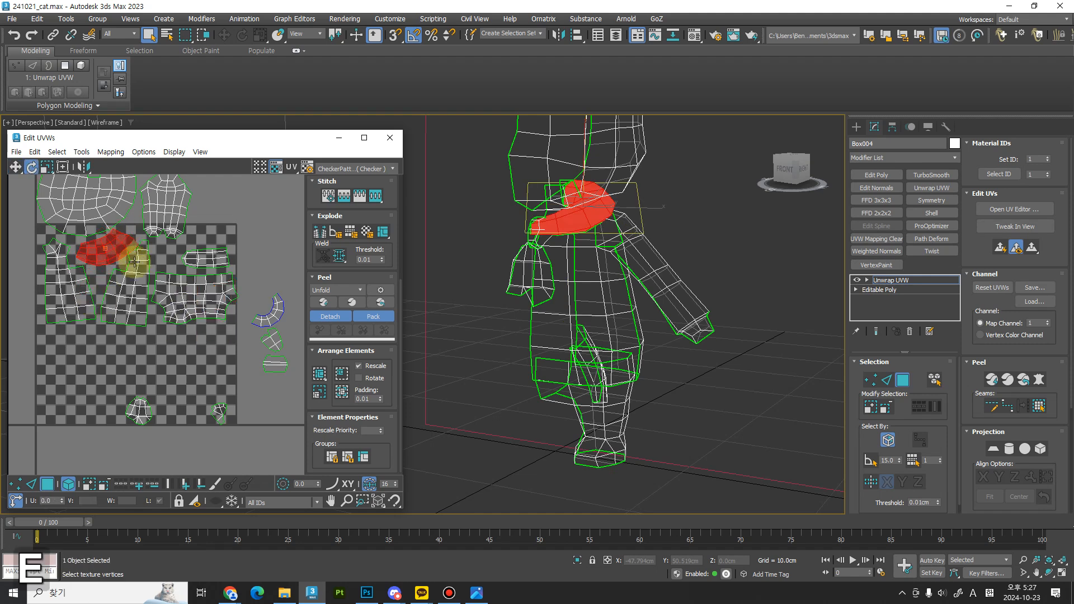
Step: Nudge the front and back body islands so they fit closely beneath the scarf island
click(143, 298)
key(w)
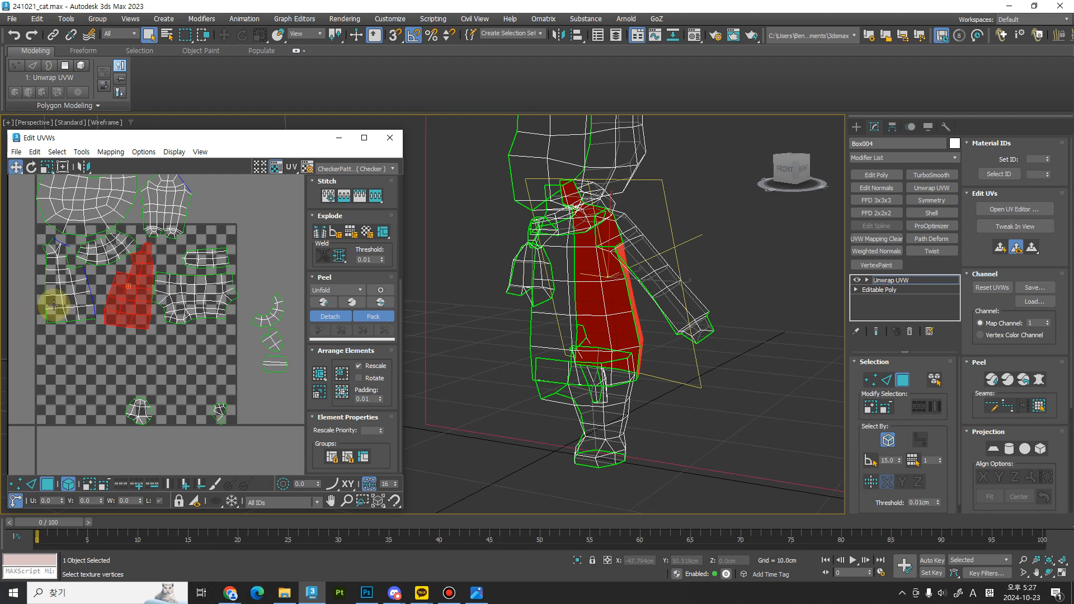
click(53, 305)
click(123, 312)
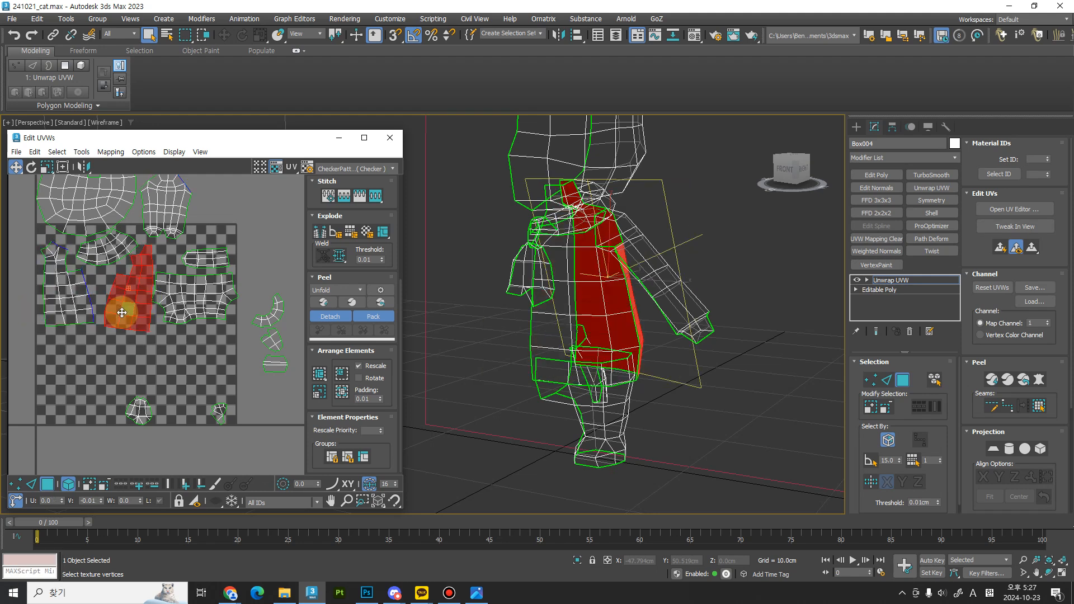
click(81, 311)
middle_drag(149, 350, 134, 353)
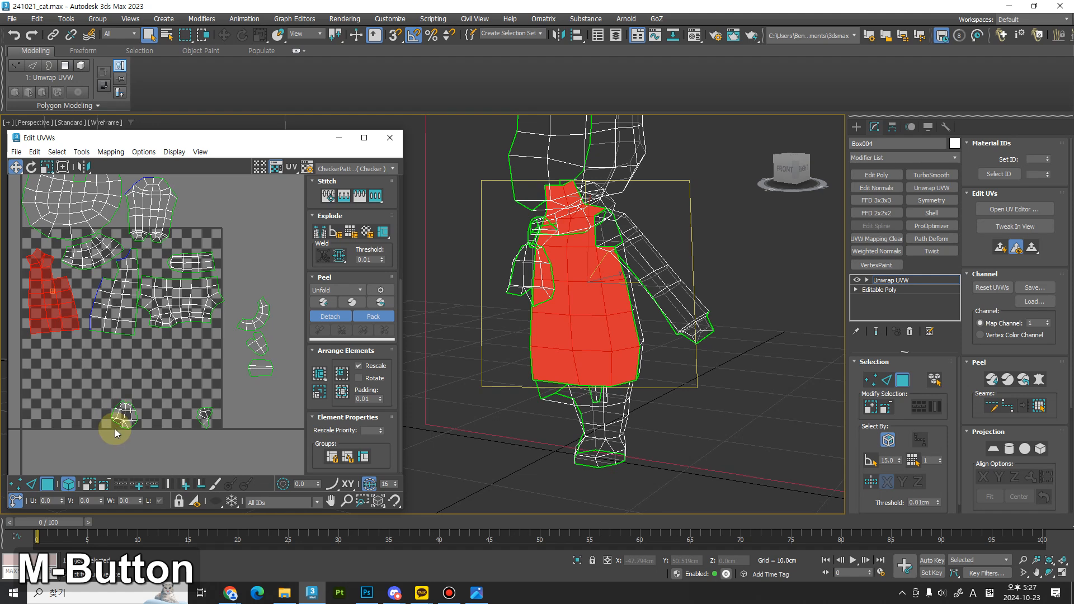
Step: Place the scarf tail island in the gap between the two body islands, below the scarf, and adjust its scale
click(122, 421)
drag(131, 420, 202, 369)
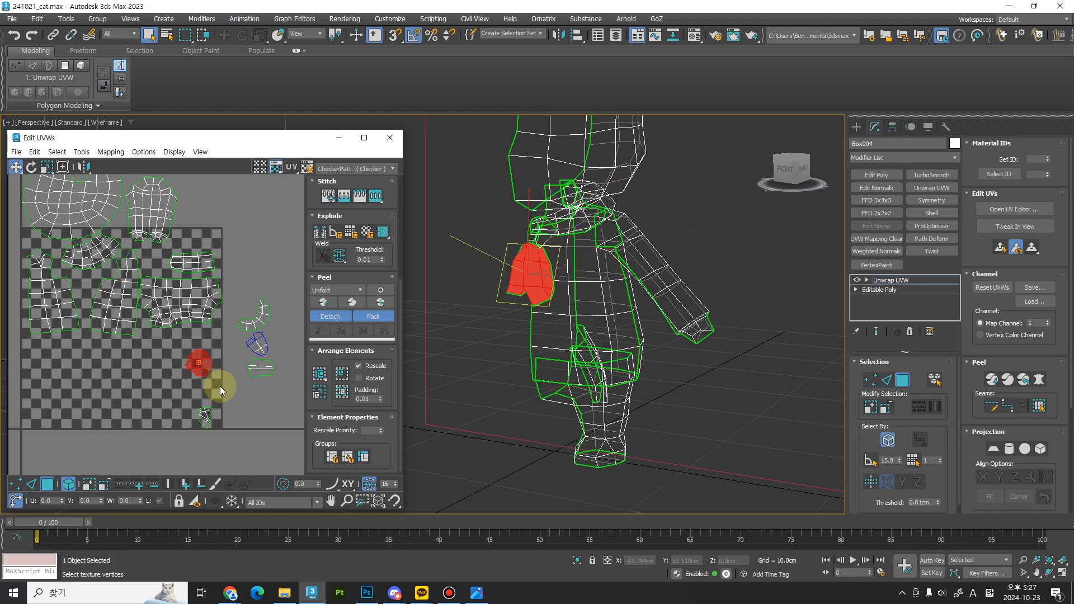
mouse_move(220, 386)
middle_down()
mouse_move(257, 397)
mouse_move(223, 397)
middle_up()
drag(222, 398, 127, 338)
ctrl+alt+middle_drag(127, 339, 136, 272)
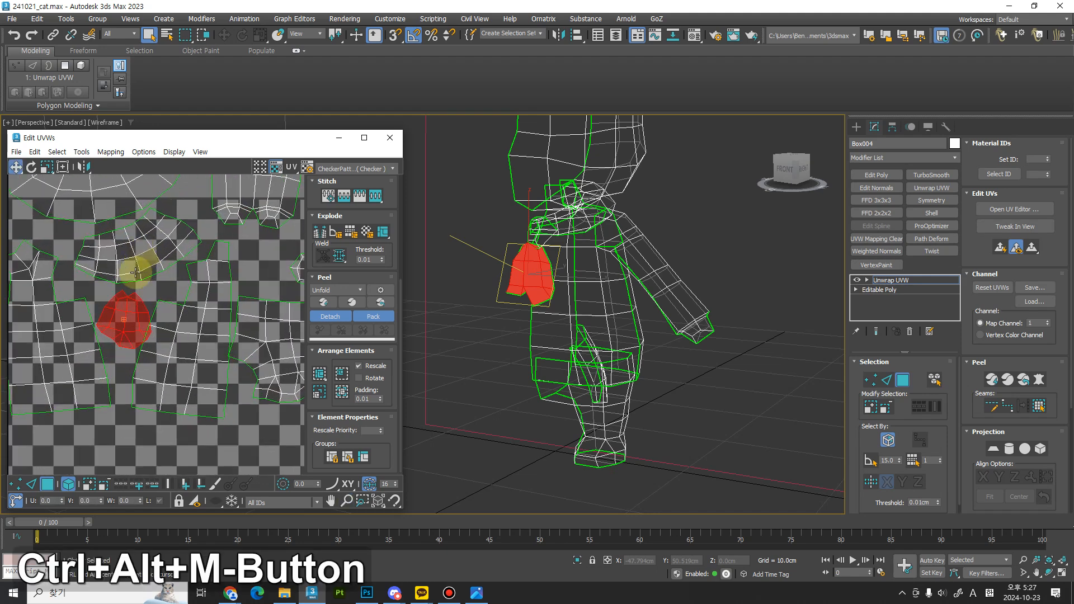
key(r)
drag(129, 320, 121, 326)
key(w)
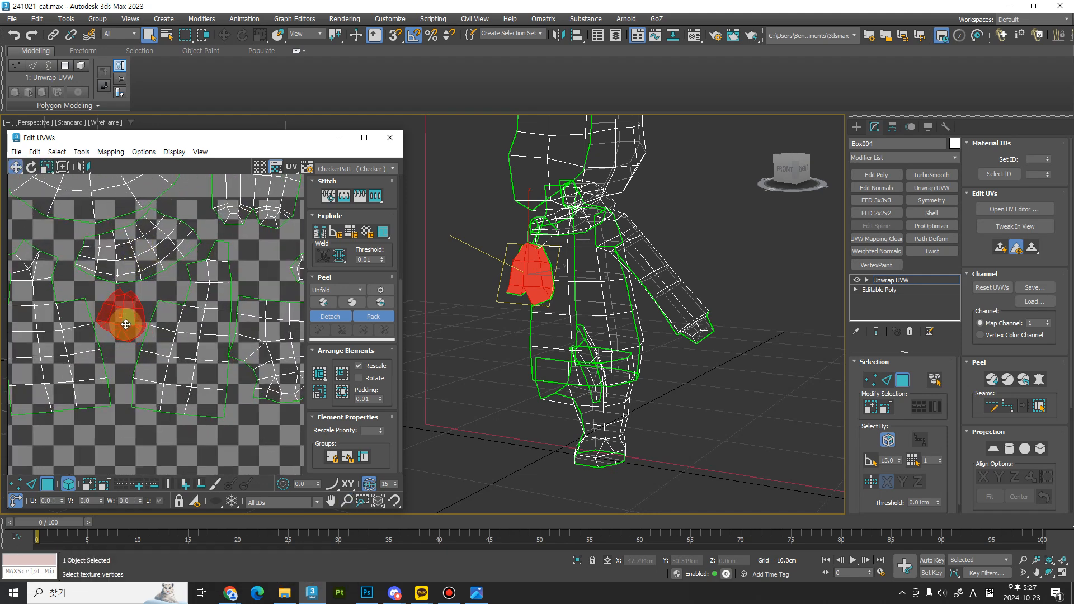
ctrl+alt+middle_drag(126, 324, 207, 408)
Step: Move the scarf knot island up next to the scarf island and rotate it by about 65 degrees
click(199, 426)
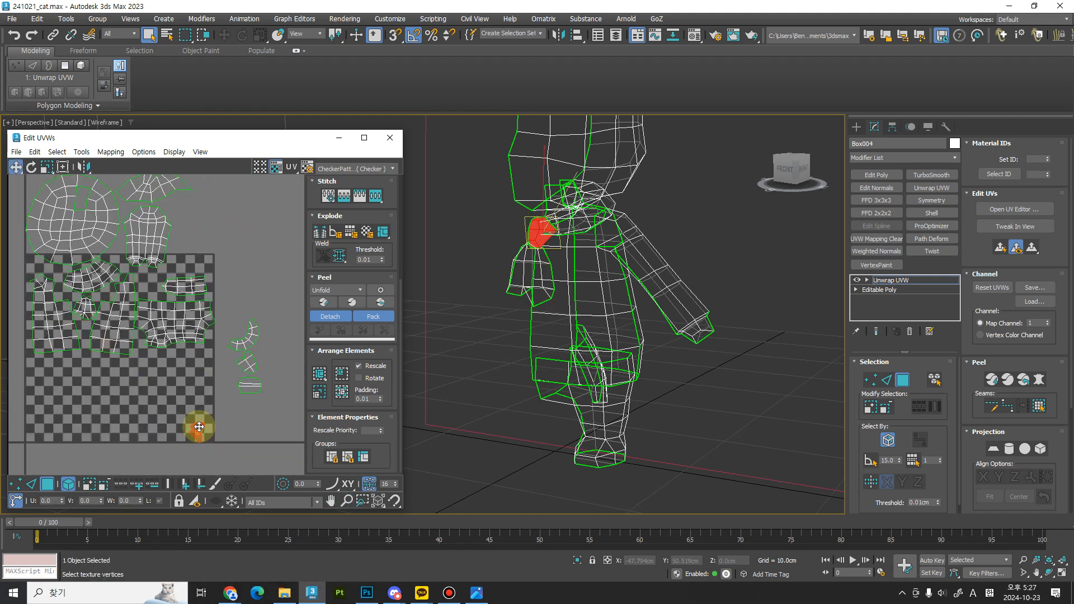
drag(199, 427, 131, 261)
middle_drag(131, 296, 179, 345)
ctrl+alt+middle_drag(179, 344, 195, 280)
key(e)
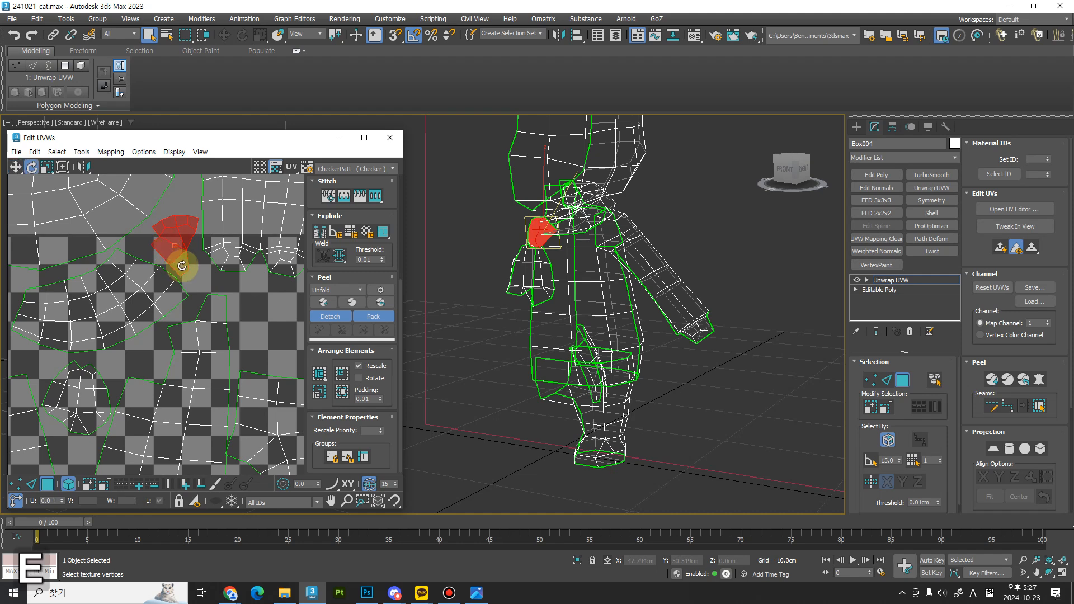
drag(186, 266, 187, 269)
middle_drag(216, 283, 172, 329)
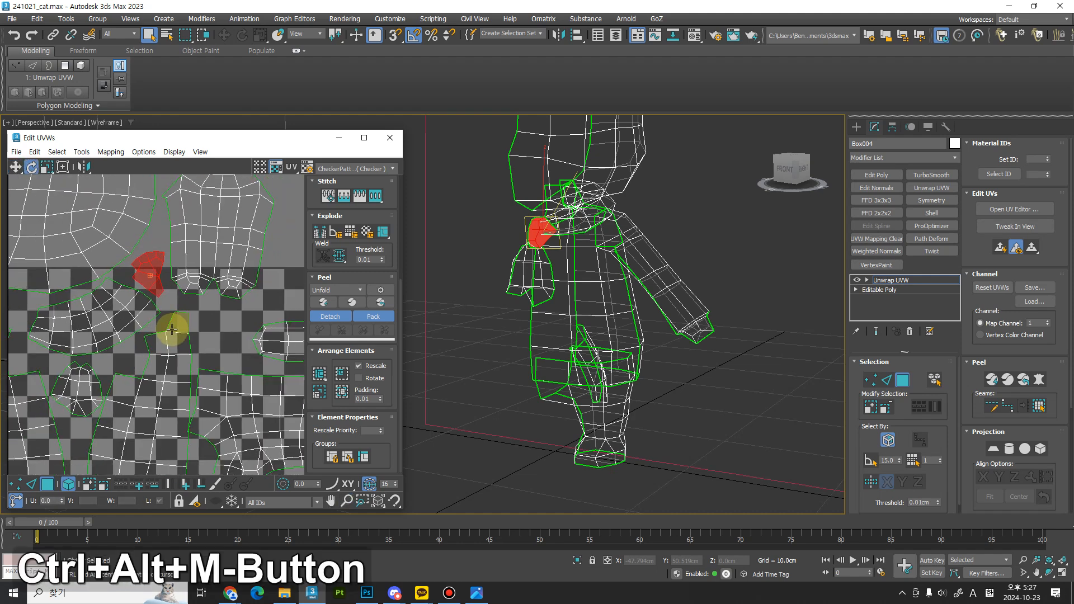
key(e)
drag(147, 279, 170, 272)
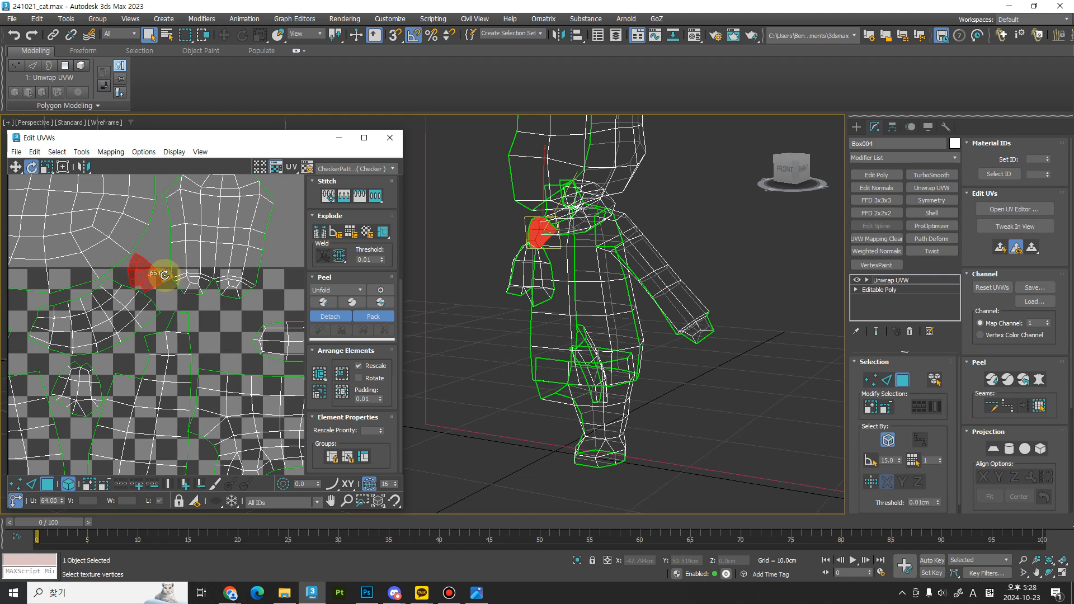
Step: Fit the scarf knot island at the left end of the scarf, and nudge the scarf and scarf tail islands around it
middle_drag(151, 282, 244, 291)
key(w)
drag(241, 284, 199, 331)
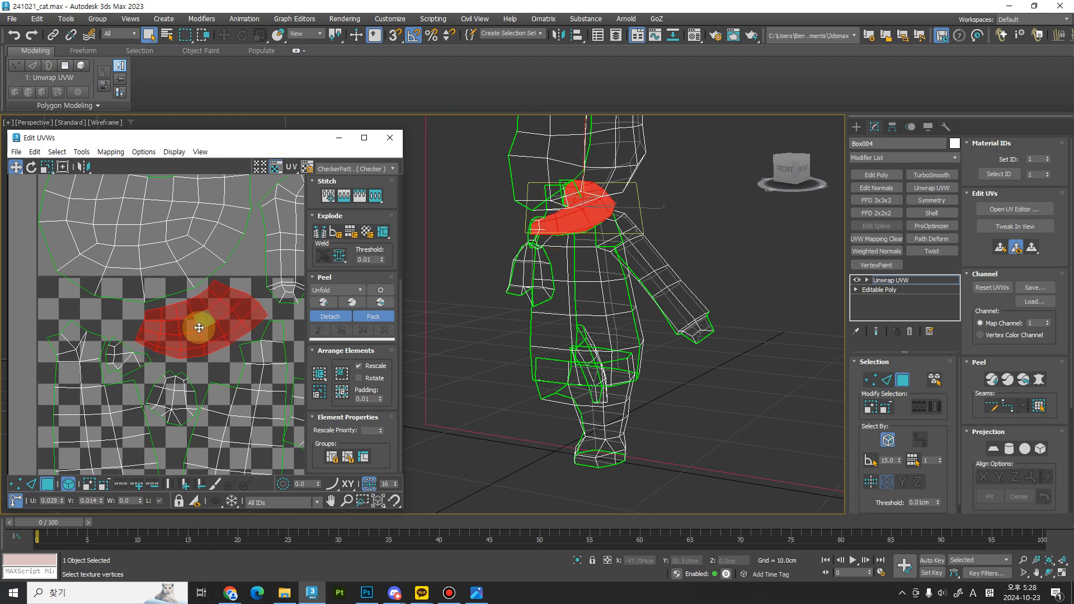
drag(199, 328, 171, 394)
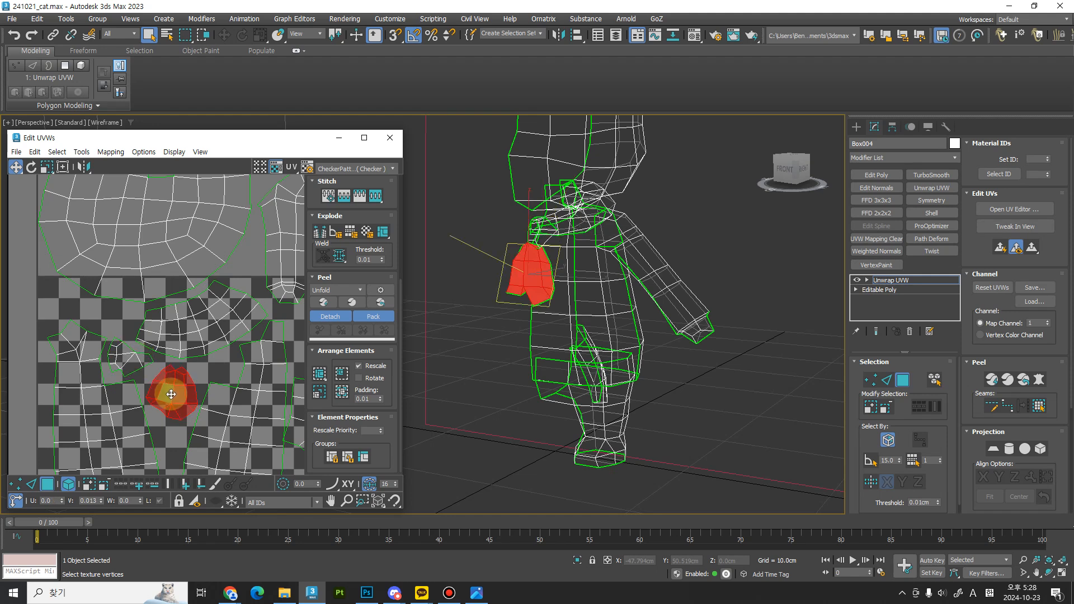
Step: Shift the trousers island slightly right and down, beneath the tail island
ctrl+alt+middle_drag(171, 394, 200, 374)
click(200, 375)
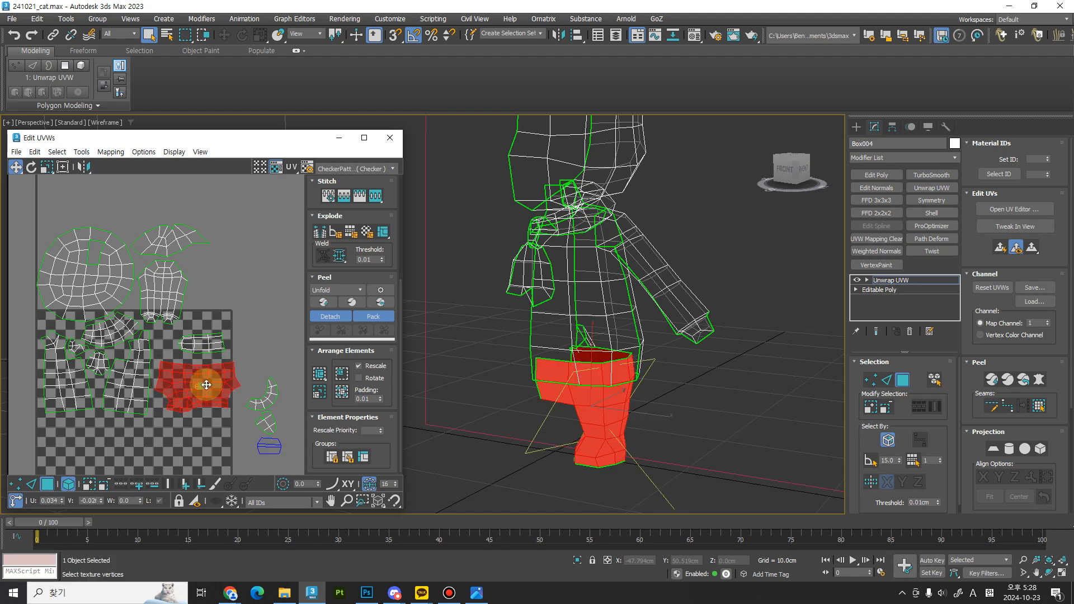
middle_drag(116, 395, 158, 387)
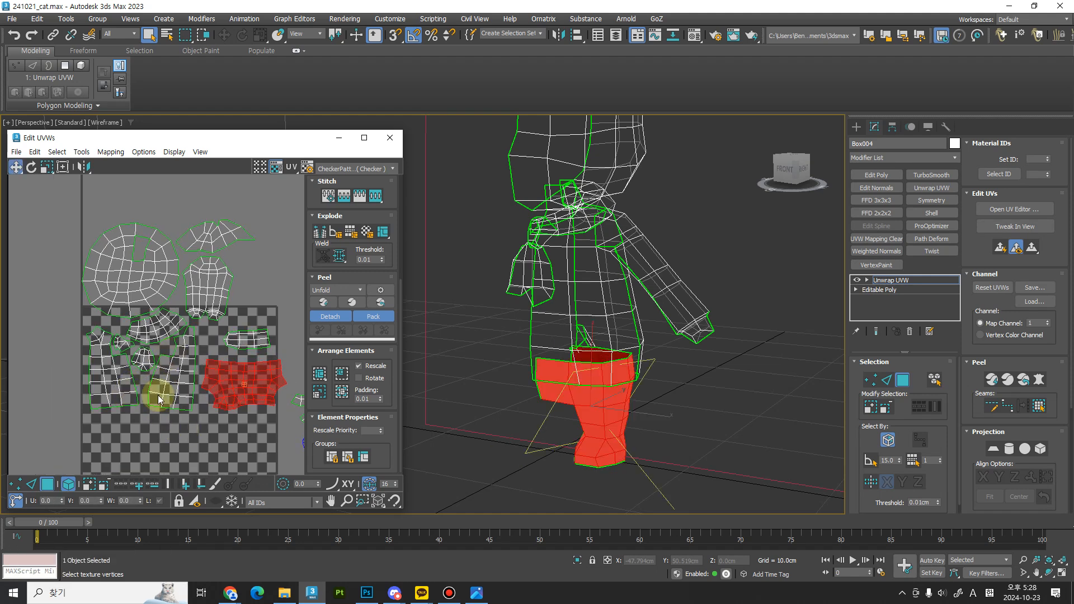
Step: Nudge the body and scarf islands slightly, then rotate the large head island by 5 degrees and reposition it above them
click(103, 334)
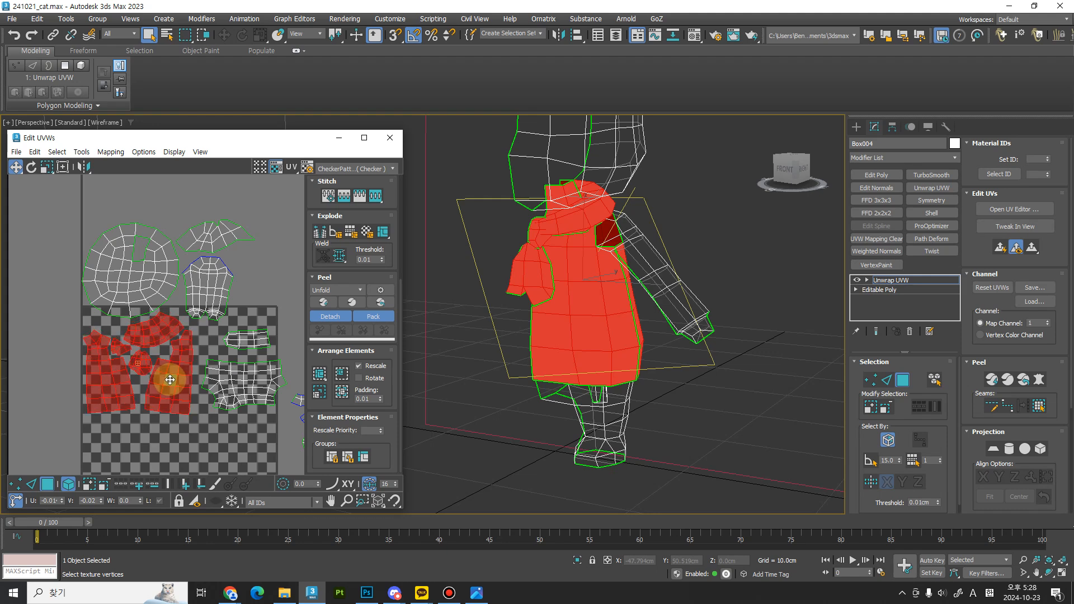
click(143, 307)
key(e)
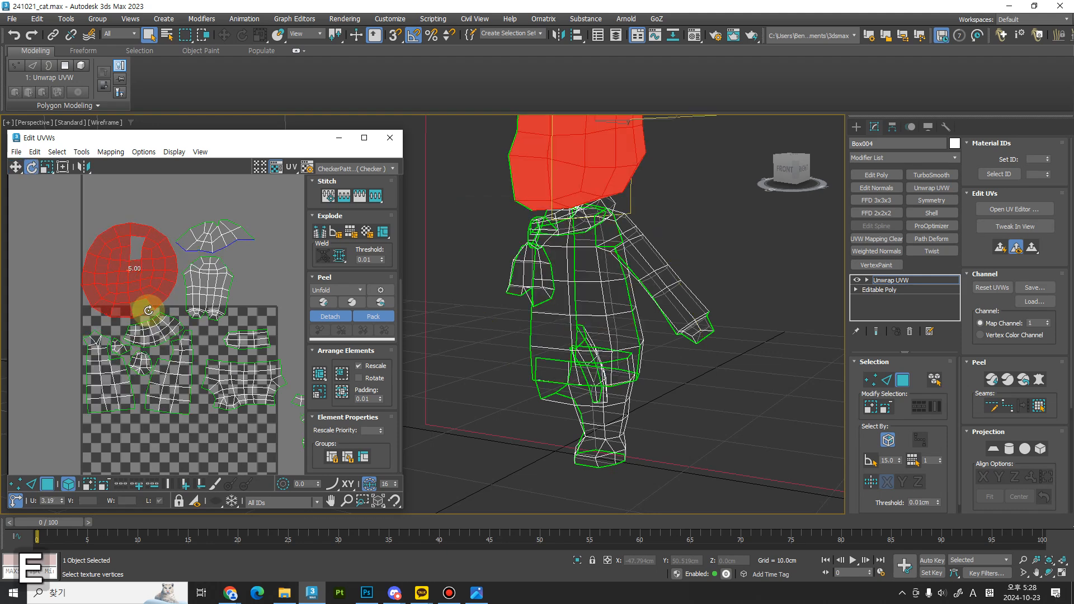
key(w)
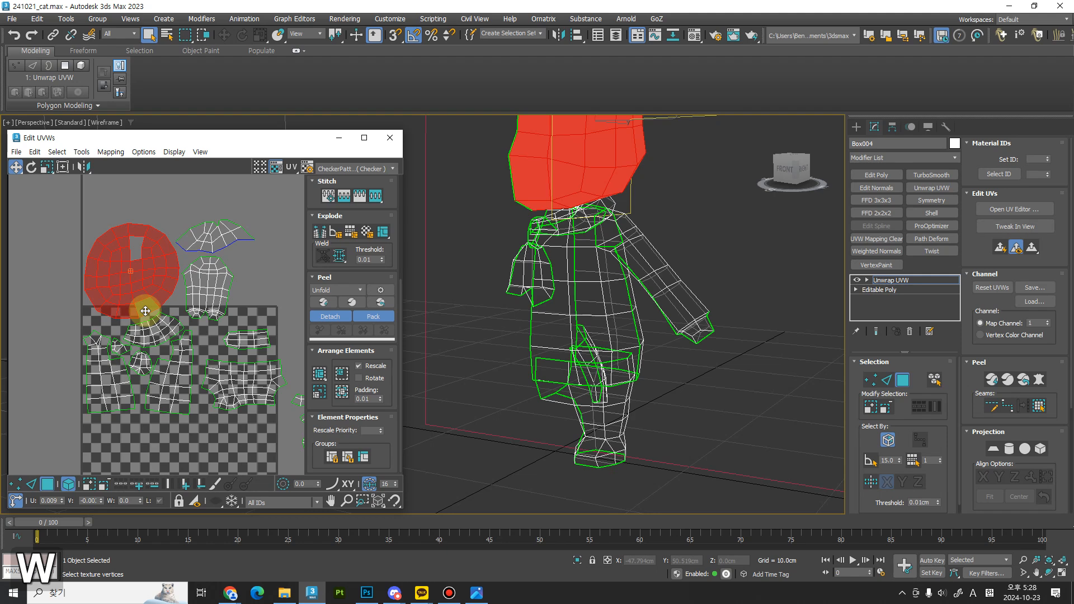
Step: Move the tail island out past the tile's lower right, and place the arm island inside the tile above the trousers island
click(207, 308)
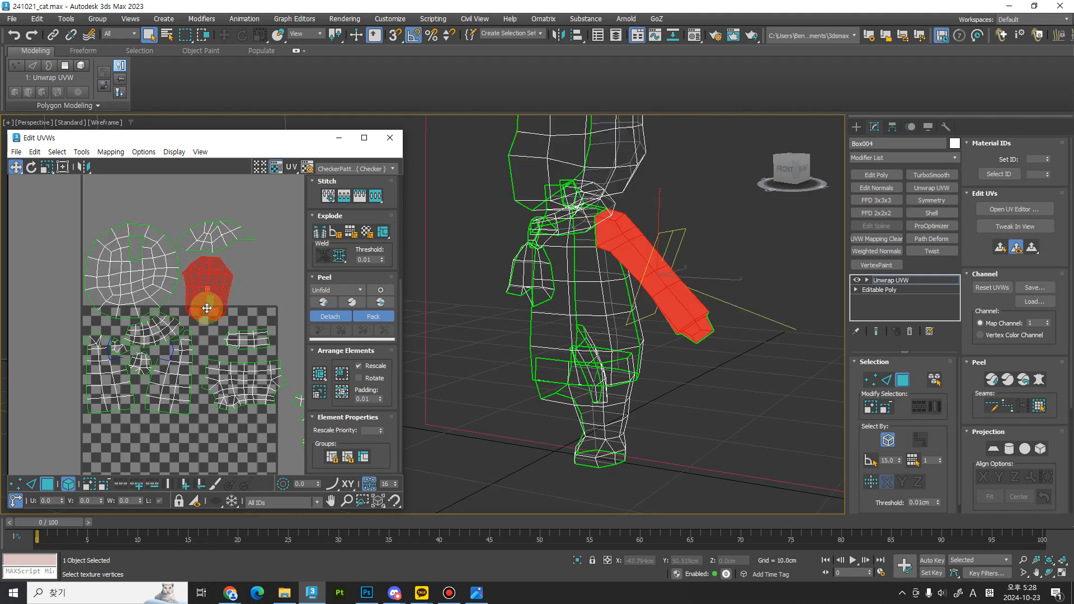
middle_drag(248, 325, 216, 319)
click(215, 334)
drag(214, 337, 239, 443)
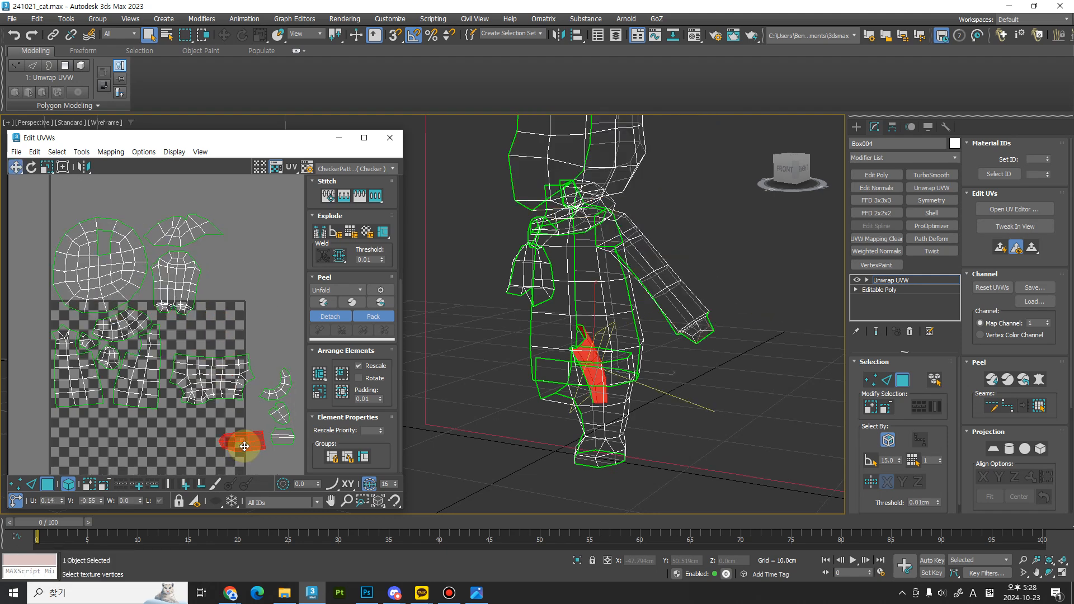
click(211, 381)
drag(194, 313, 201, 347)
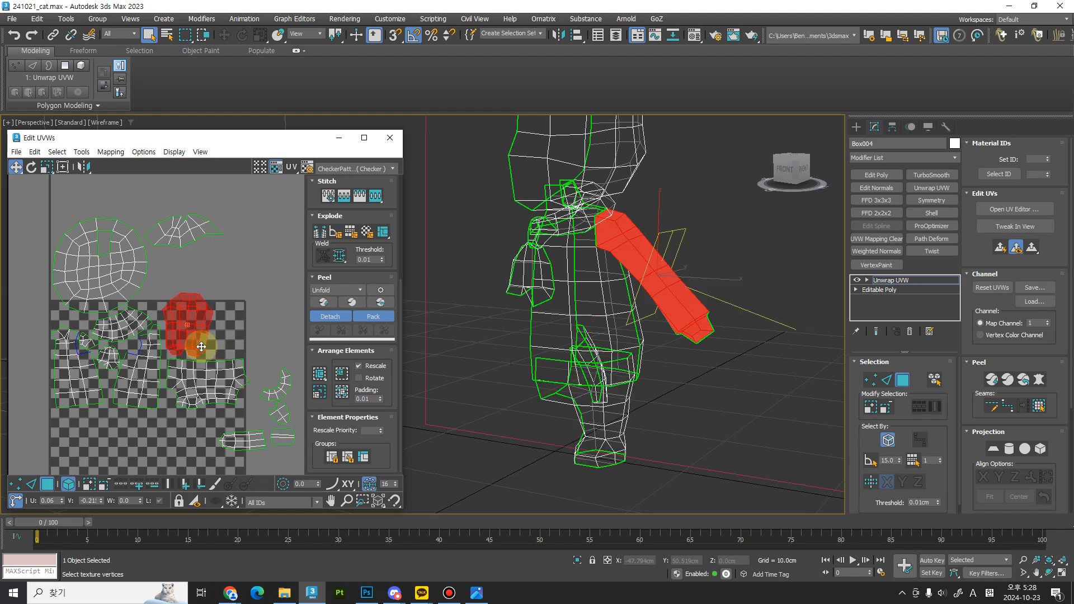
Step: Rotate the tail island upright and place it beside the arm island, above the trousers island
click(240, 439)
key(e)
drag(242, 436, 226, 334)
key(w)
Step: Nudge the small upper head island, and move the leftover scarf and shoe sole islands down beside the tile
click(190, 234)
drag(179, 234, 185, 233)
middle_drag(244, 347, 236, 329)
drag(285, 327, 278, 423)
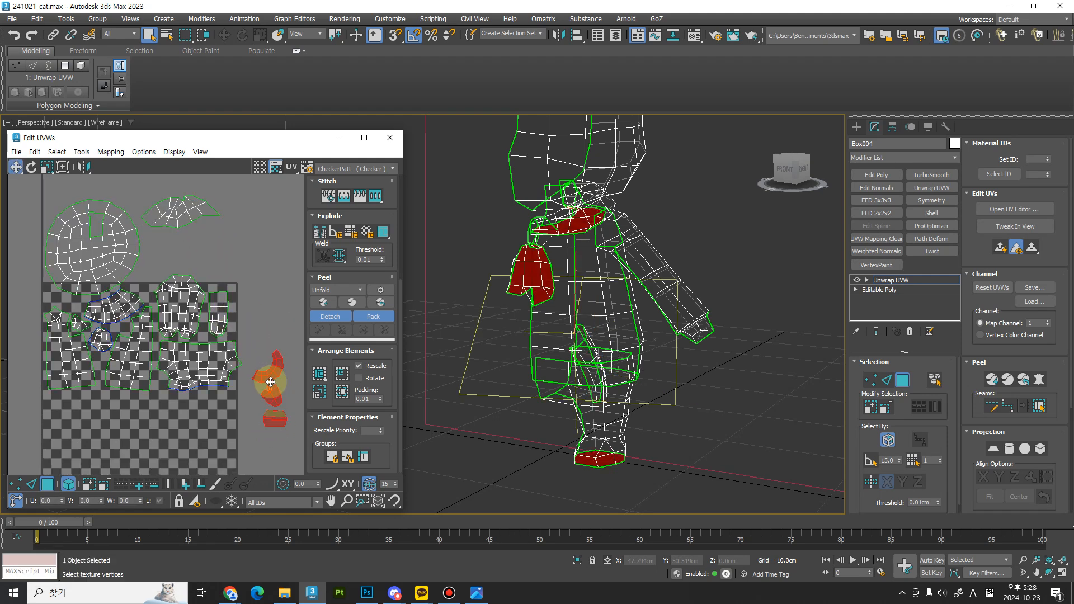
Step: Move the trousers island up across the tile's upper edge, and arrange the arm and tail islands beneath it
drag(173, 363, 210, 298)
click(227, 415)
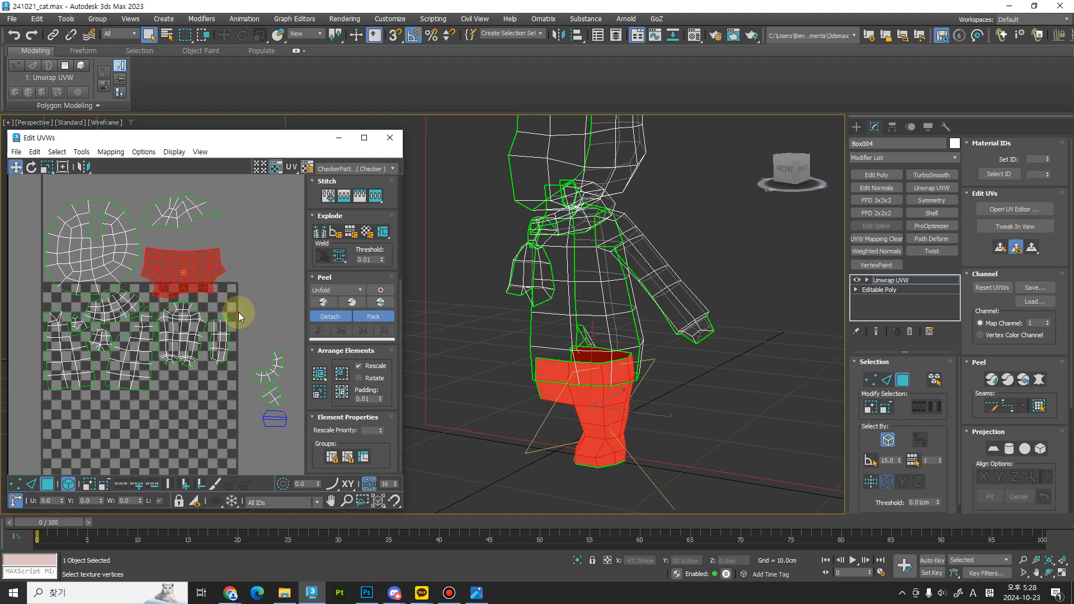
drag(222, 350, 222, 327)
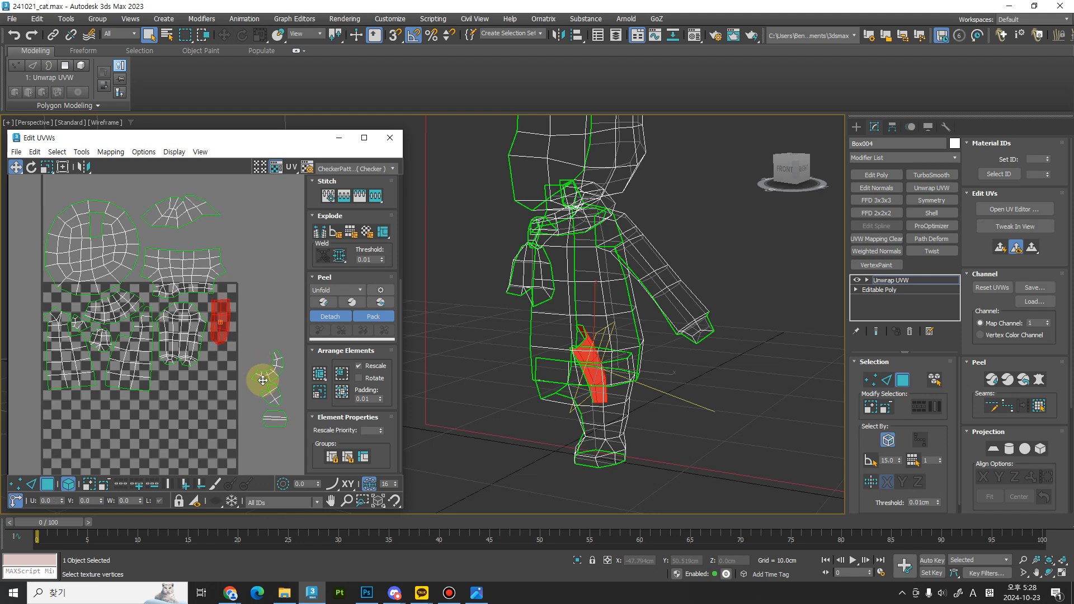
Step: Move the leftover curved scarf strip island to the upper left of the scarf island and scale it down
drag(201, 364, 147, 251)
middle_drag(148, 251, 214, 289)
drag(214, 289, 144, 337)
key(r)
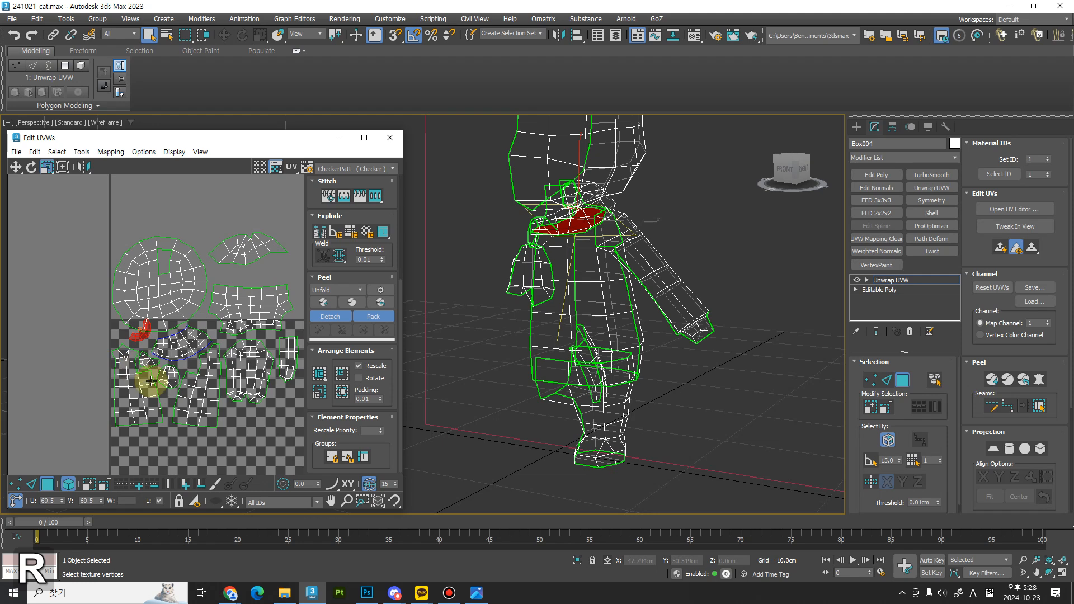
ctrl+alt+middle_drag(149, 376, 167, 257)
Step: Rotate the curved scarf strip island and fit it between the left body island and the scarf island
key(e)
drag(137, 358, 108, 368)
key(w)
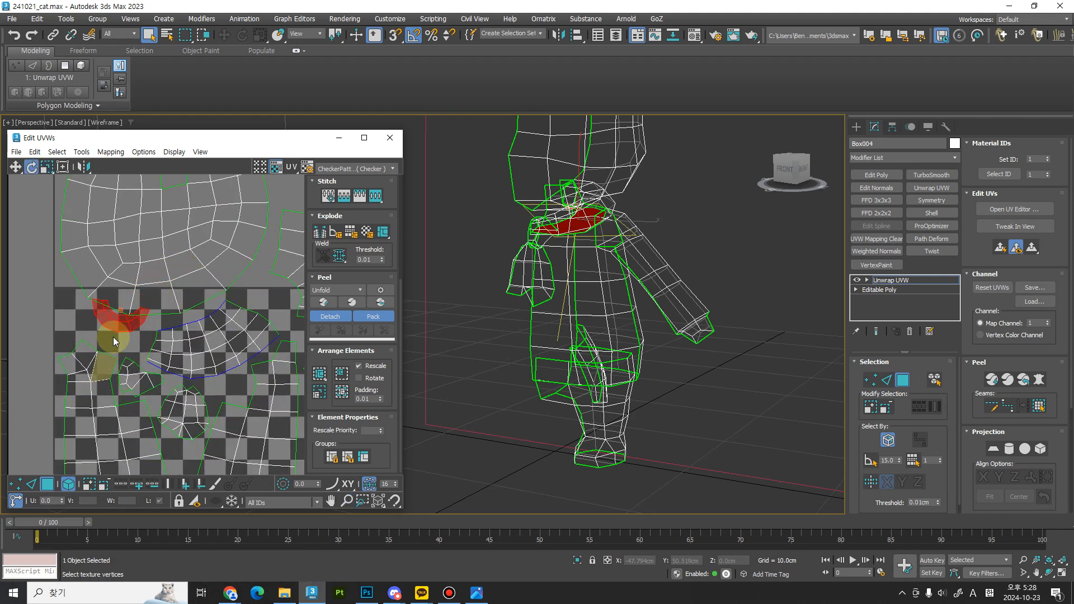
mouse_move(114, 331)
mouse_down()
mouse_move(114, 355)
mouse_move(122, 344)
mouse_up()
key(r)
key(w)
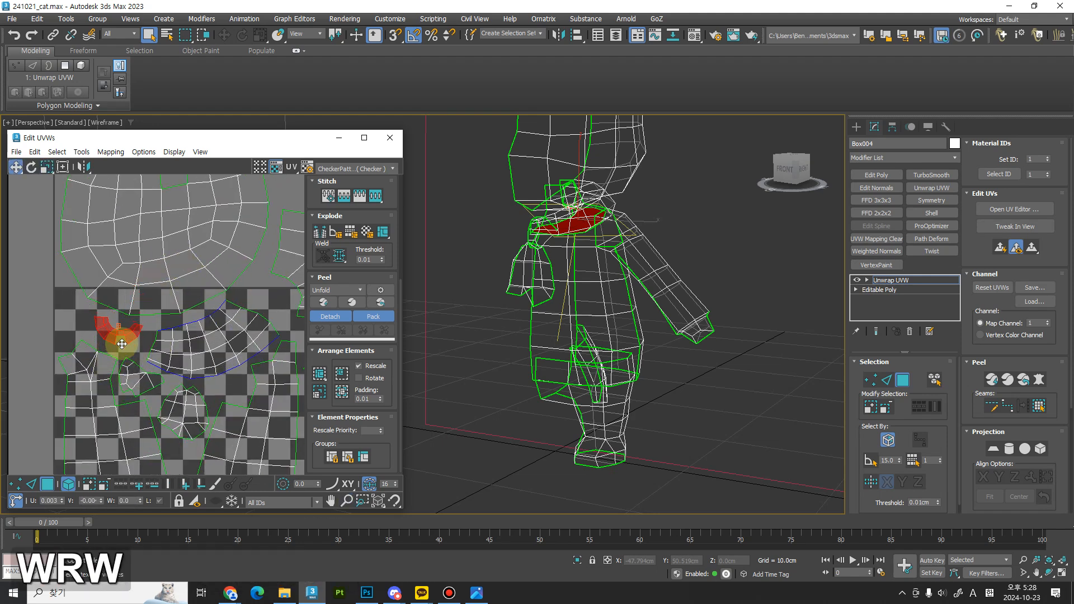
click(155, 326)
ctrl+alt+middle_drag(204, 342, 214, 396)
Step: Move the leftover back piece of the scarf tail next to the scarf tail island and scale it down
middle_drag(295, 458, 212, 409)
click(274, 373)
middle_drag(272, 374, 271, 409)
drag(274, 410, 128, 340)
ctrl+alt+middle_drag(116, 354, 146, 211)
key(r)
drag(168, 300, 159, 352)
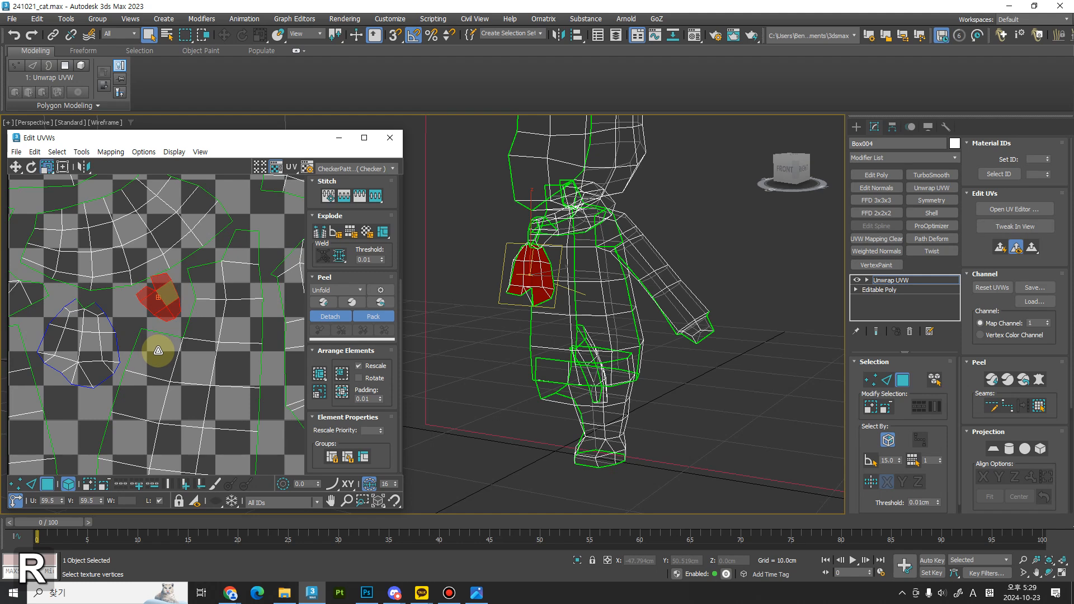
Step: Fit the scarf tail's back piece into the gap between the scarf tail and right body islands, shrinking it slightly
key(w)
drag(168, 309, 131, 332)
key(r)
key(w)
key(r)
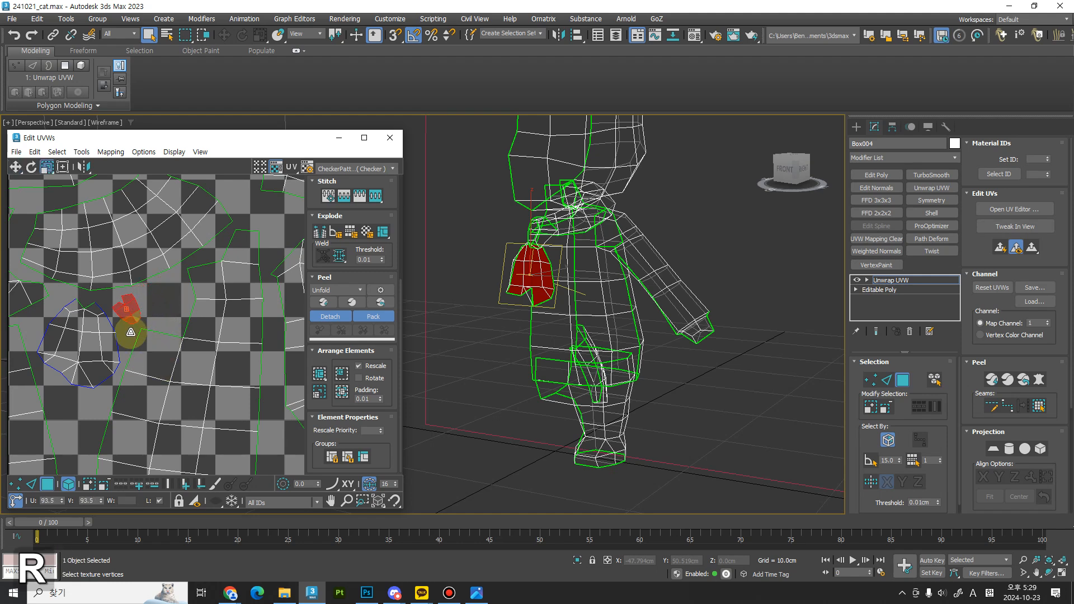
click(150, 312)
Step: Move the shoe sole island into the gap between the trousers and arm islands
scroll(160, 333, down, 5)
middle_drag(141, 394, 75, 360)
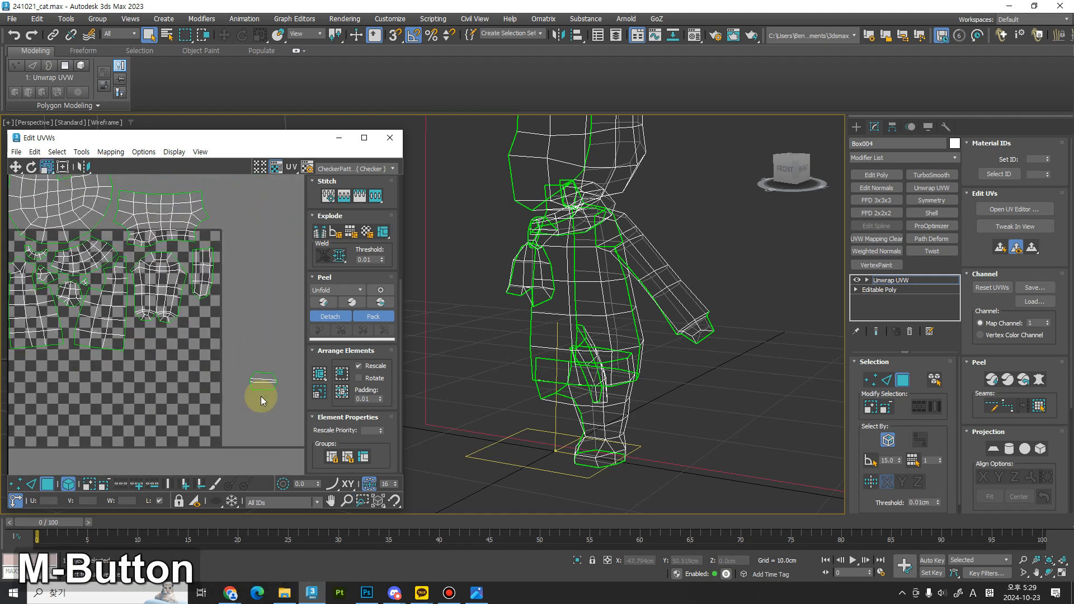
click(261, 380)
middle_drag(261, 380, 268, 435)
drag(268, 435, 234, 394)
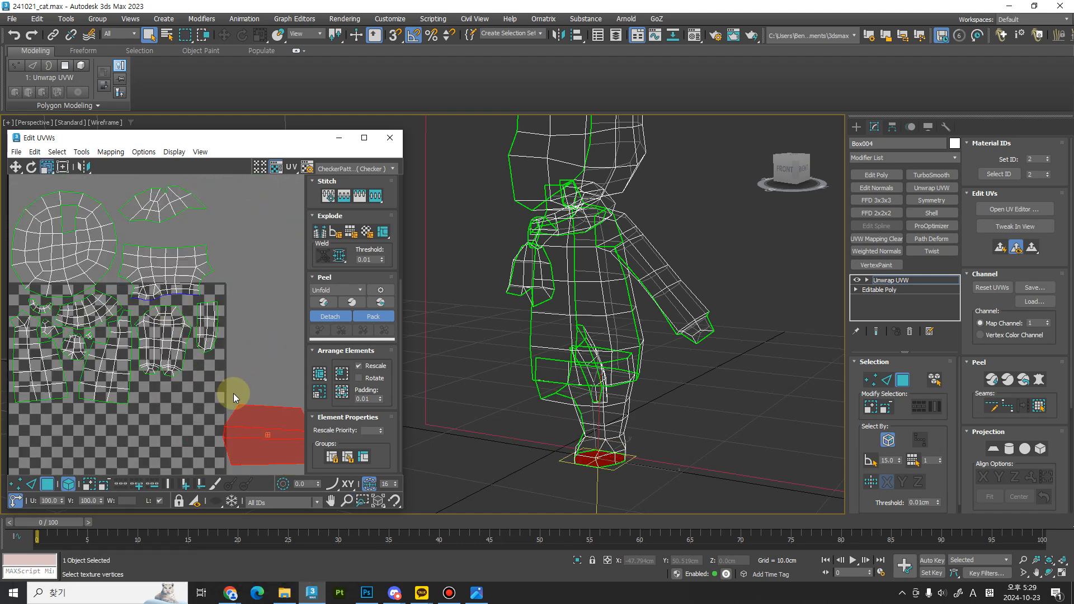
key(ctrl+z)
key(w)
drag(275, 431, 191, 305)
Step: Scale the shoe sole island down to fit the gap beneath the trousers island and nudge its position
scroll(191, 305, up, 5)
middle_drag(190, 306, 221, 297)
key(r)
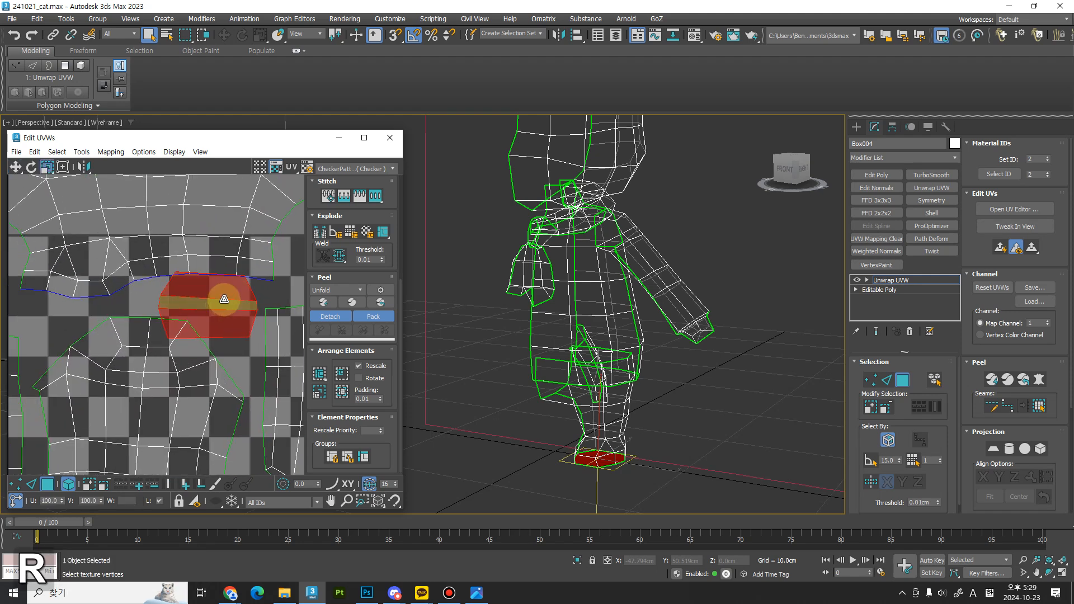
drag(221, 355, 217, 369)
key(w)
drag(217, 311, 225, 309)
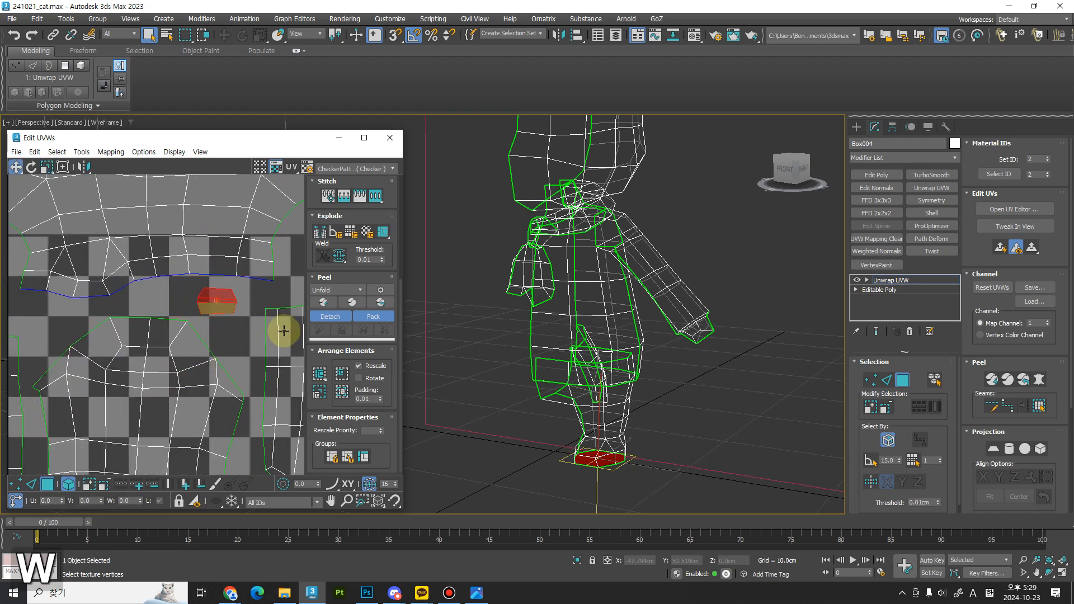
Step: Check the sole faces on the model, then relax the whole shoe sole island with Relax By Polygon Angles
alt+middle_drag(626, 421, 482, 425)
click(596, 394)
click(512, 444)
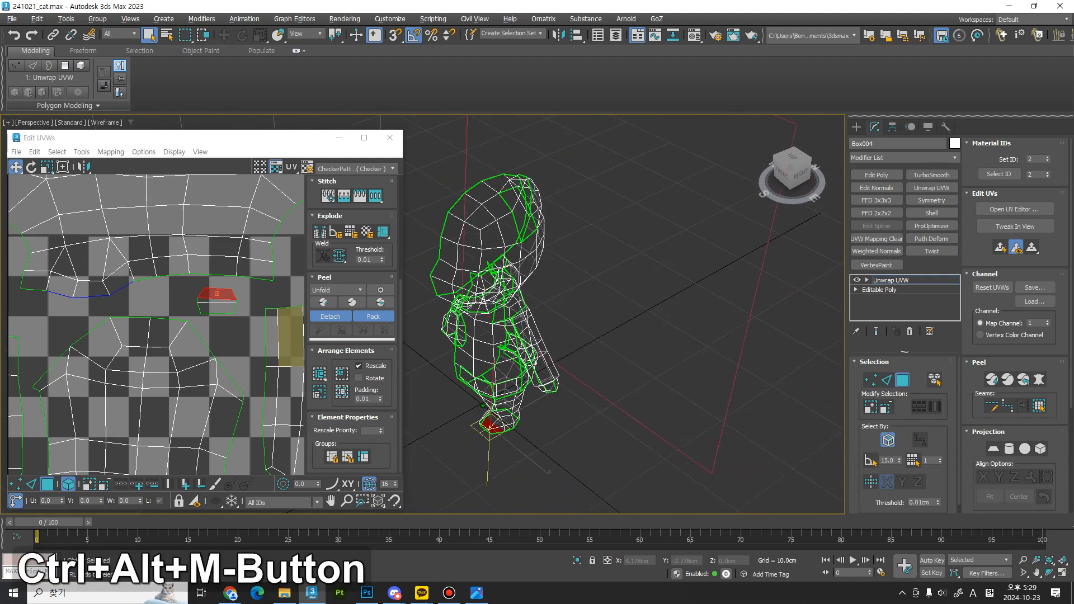
drag(210, 283, 214, 324)
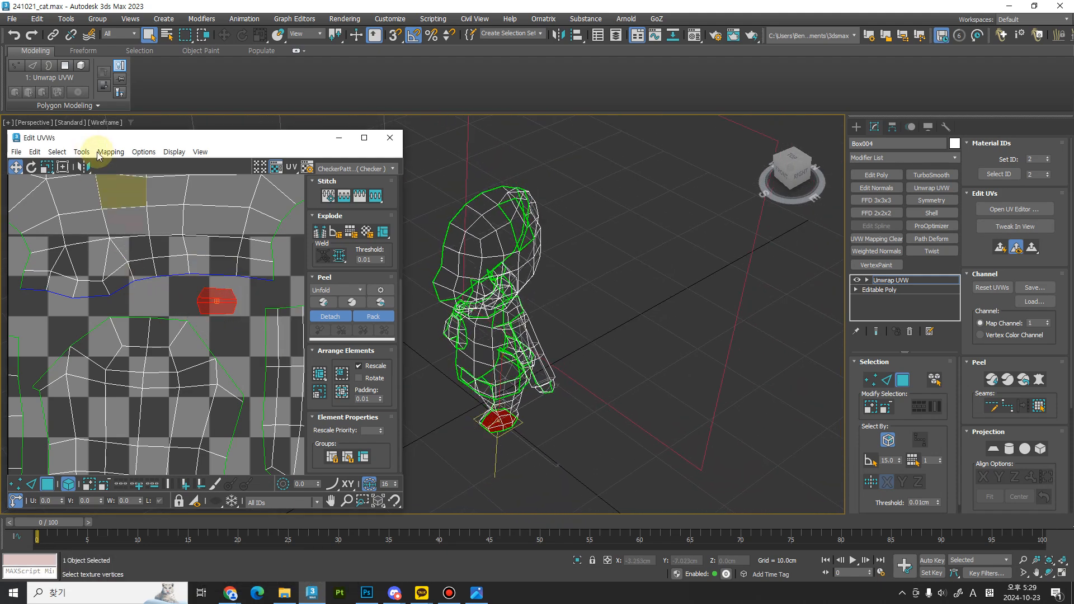
click(80, 151)
click(111, 340)
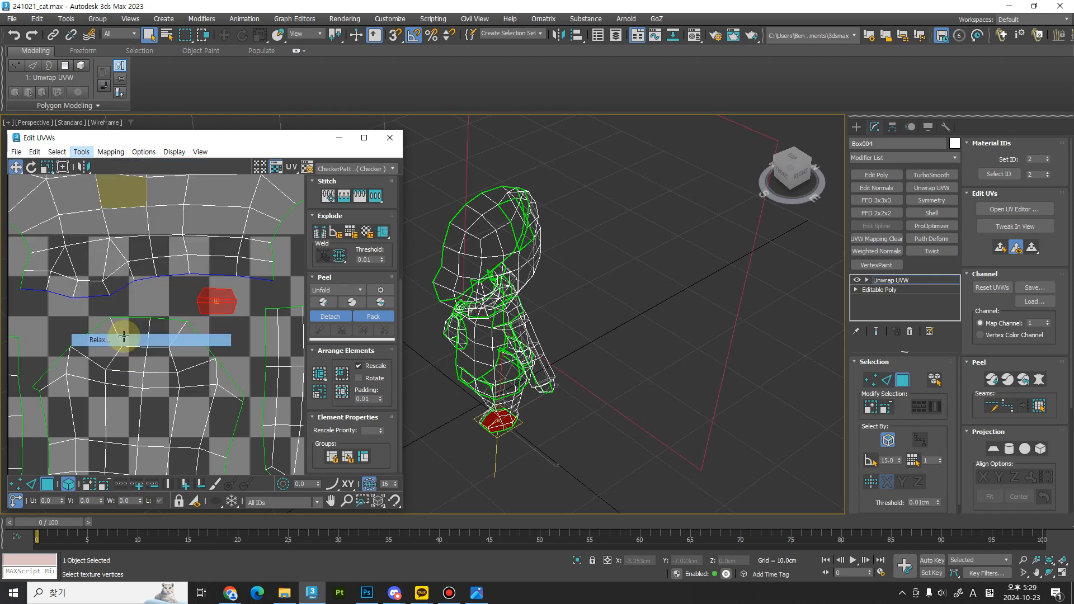
drag(520, 148, 475, 137)
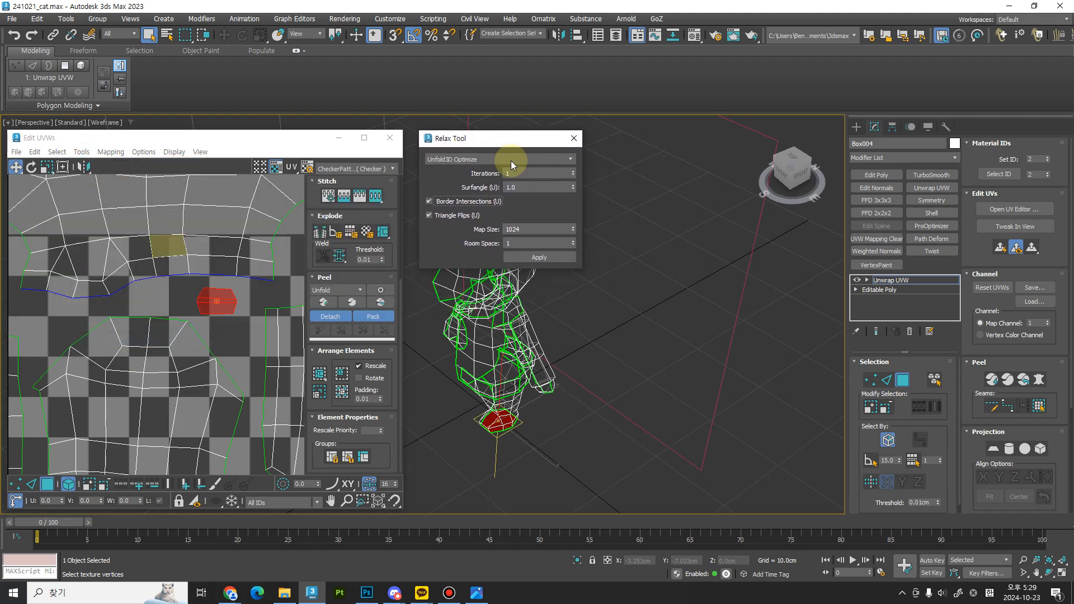
click(511, 160)
click(484, 182)
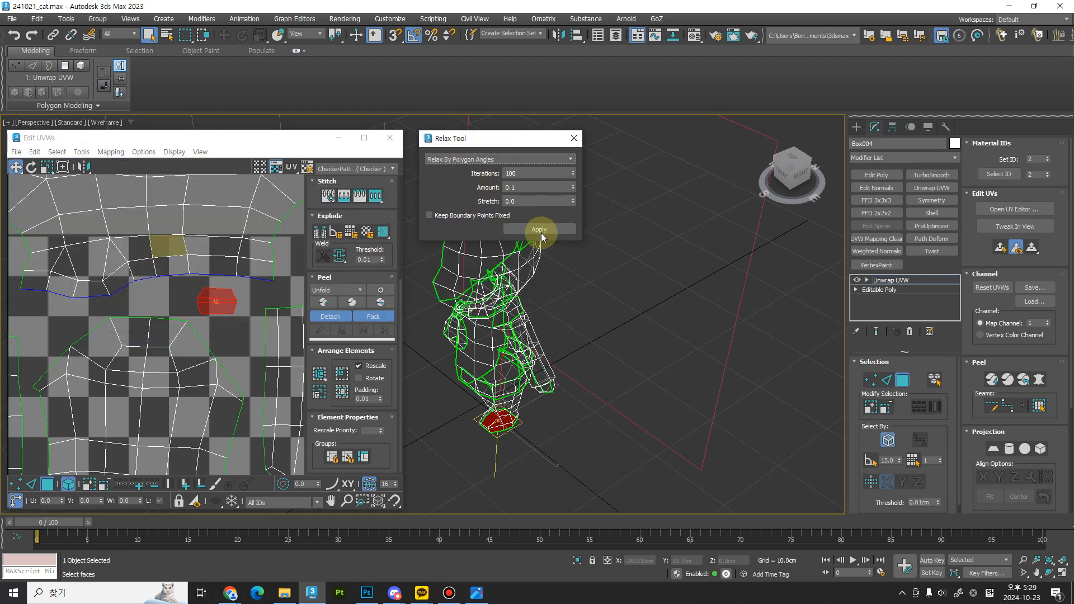
click(540, 230)
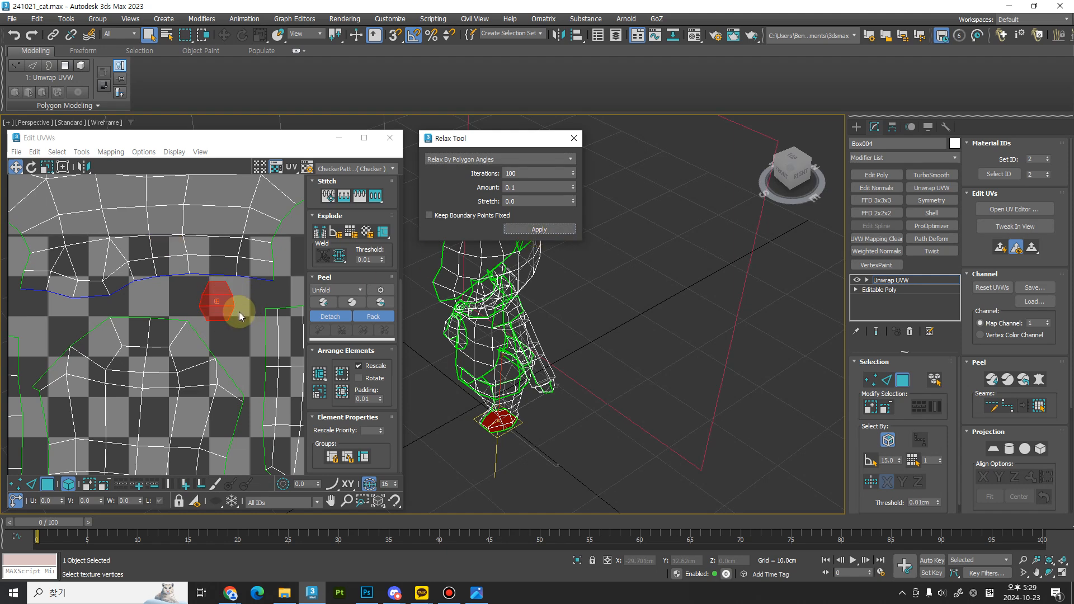
Step: Rotate the relaxed shoe sole island to straighten it
key(e)
drag(224, 286, 202, 342)
ctrl+alt+middle_drag(212, 312, 373, 285)
Step: Relax all UV islands together by polygon angles and clear the selection
key(ctrl+a)
click(540, 230)
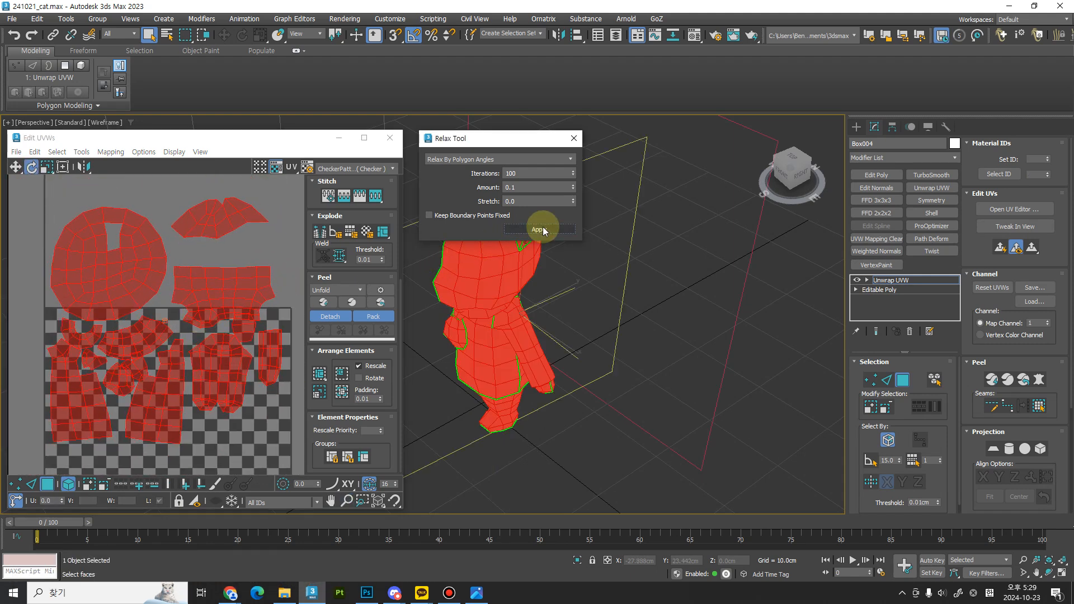
click(283, 253)
Step: Scale down the scarf tail's back piece, and rotate and reposition it in the gap beside the scarf tail island
middle_drag(153, 372, 146, 336)
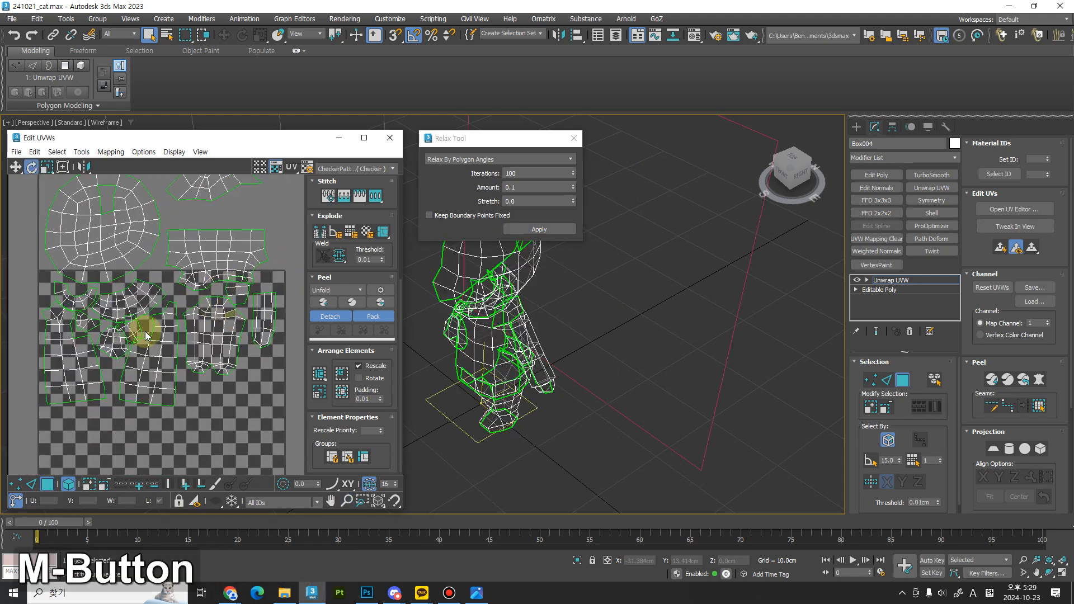
ctrl+alt+middle_drag(155, 294, 97, 369)
click(114, 325)
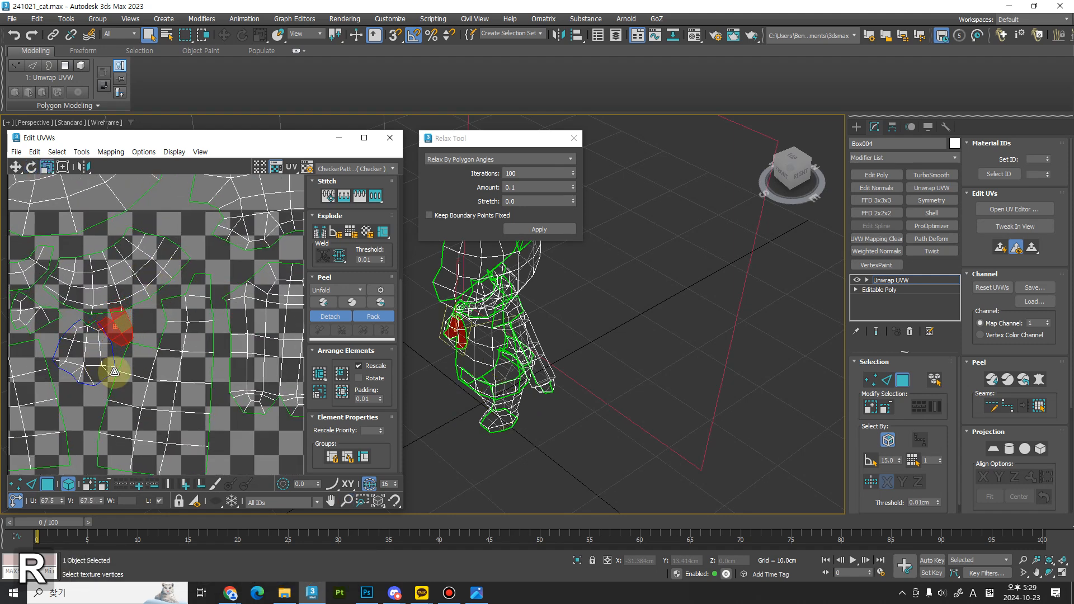
mouse_move(126, 336)
mouse_down()
mouse_move(134, 326)
mouse_move(120, 319)
mouse_up()
key(e)
middle_drag(120, 319, 144, 329)
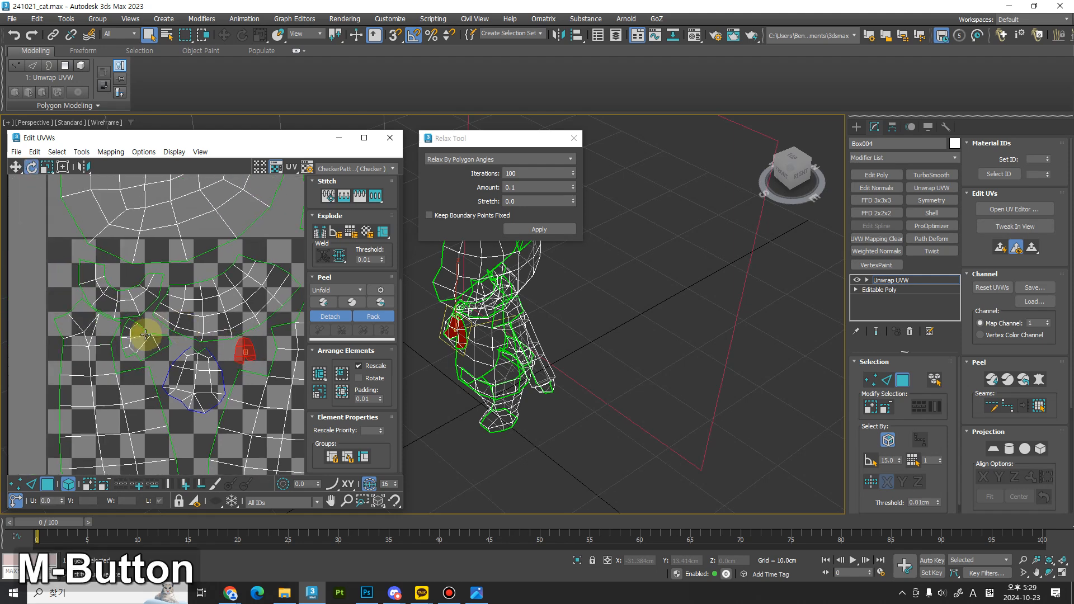
Step: Adjust the scale of the curved scarf strip island and of the shoe sole island
click(119, 301)
key(r)
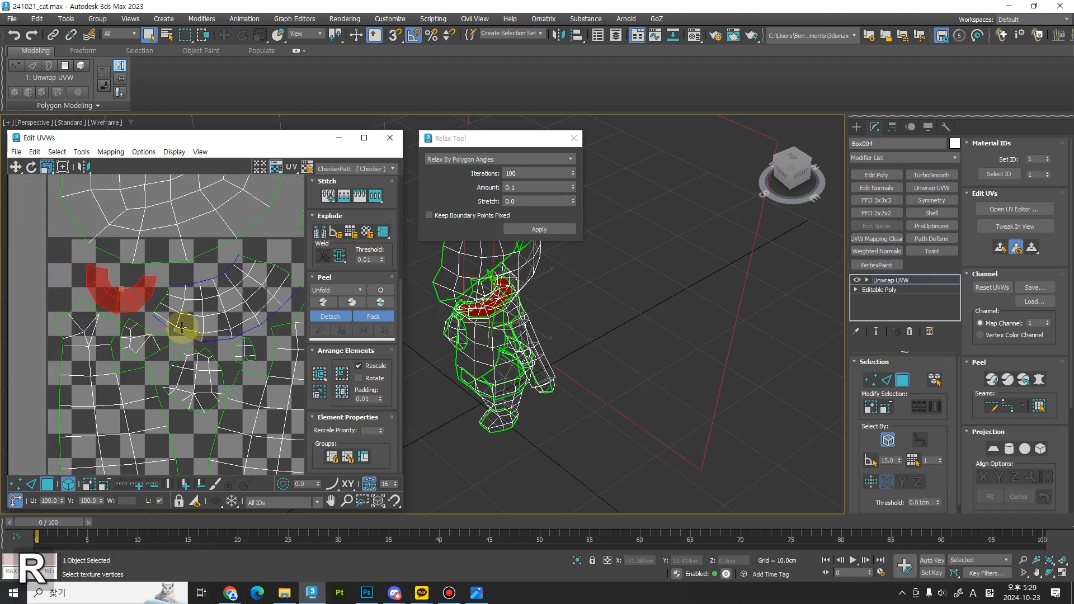
middle_drag(90, 258, 144, 246)
click(211, 311)
key(r)
Step: Shift the trousers island slightly left and down, closer to the arm island
click(143, 247)
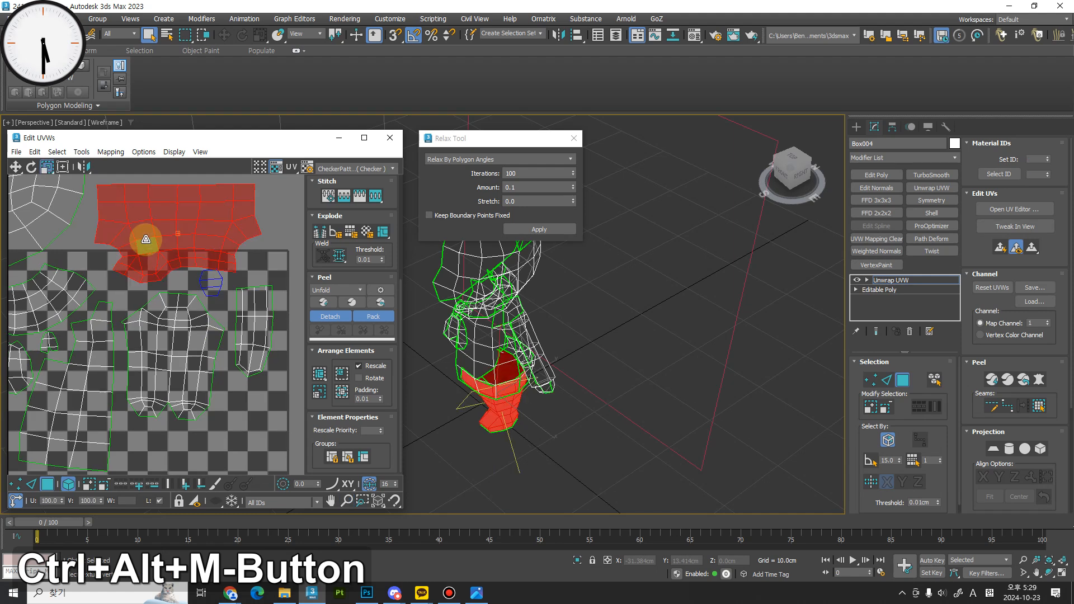
key(w)
drag(142, 252, 144, 253)
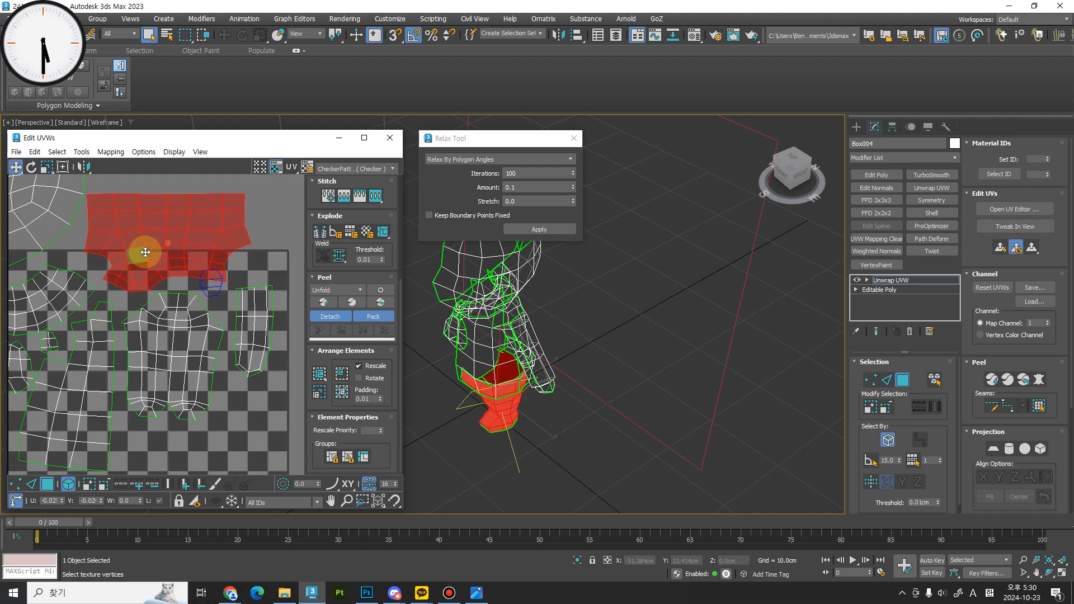
Step: Move the shoe sole island down to the trousers' lower right corner, and shift the arm island further down
click(211, 280)
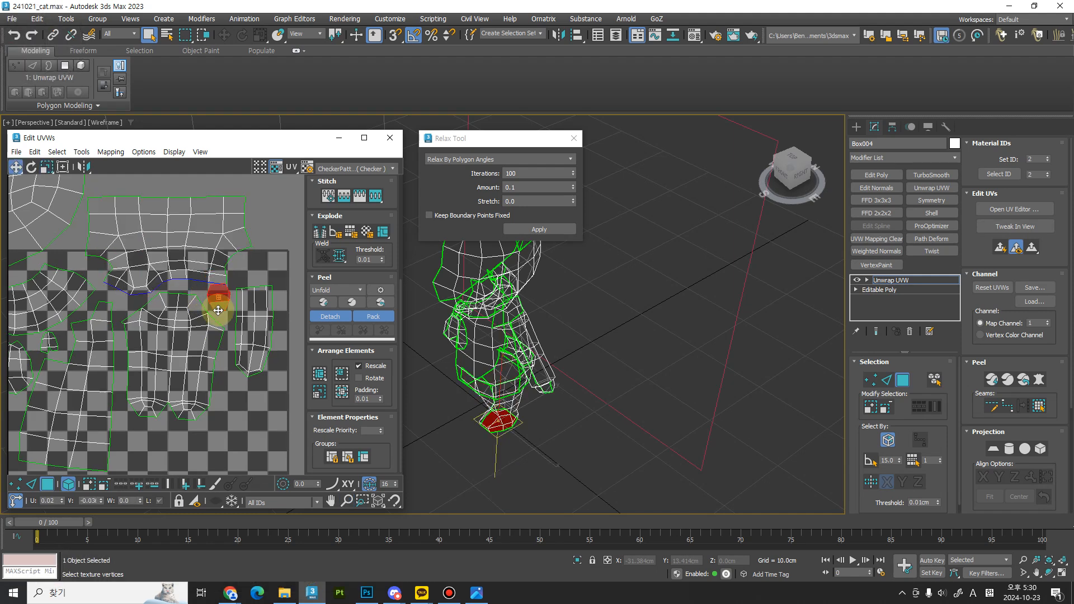
drag(188, 337, 191, 373)
middle_drag(188, 337, 262, 358)
scroll(261, 297, down, 3)
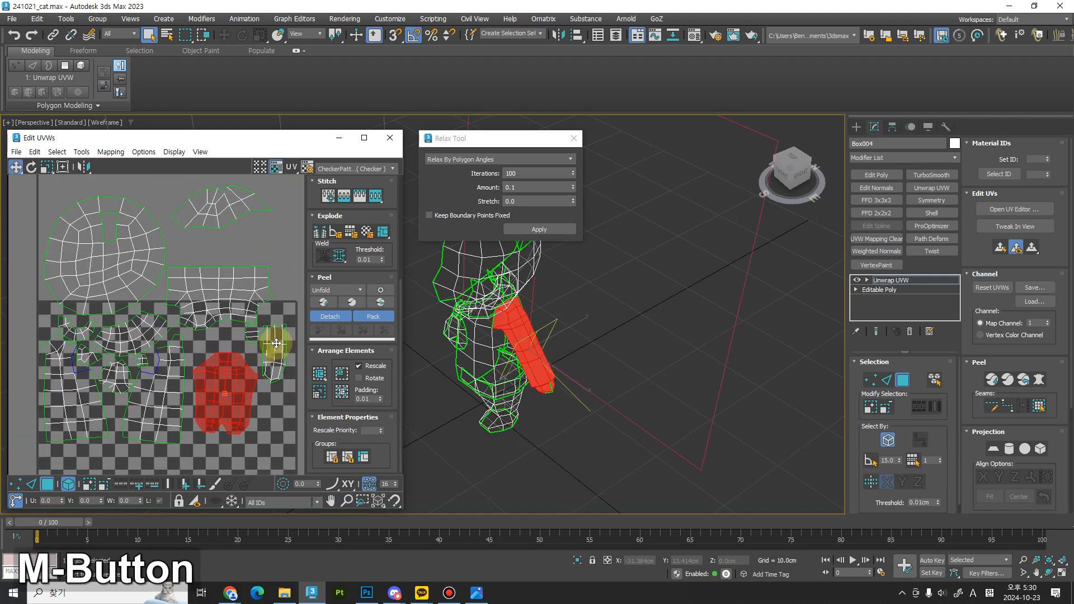
Step: Move the tail island up above the tile beside the small head island, and nudge the trousers island slightly
drag(276, 344, 277, 234)
middle_drag(247, 299, 188, 268)
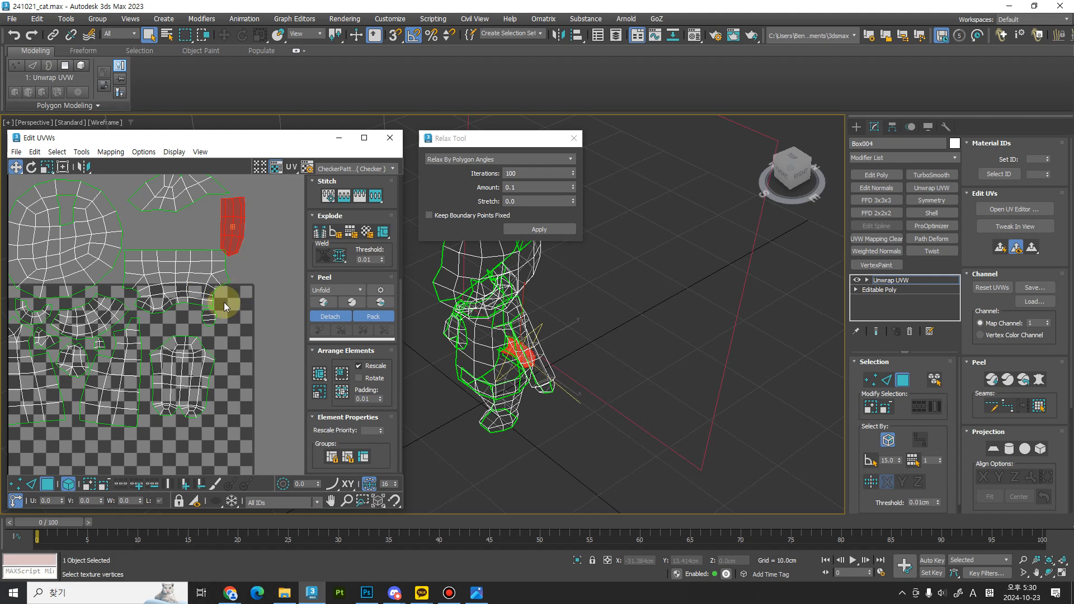
click(196, 310)
drag(196, 311, 192, 300)
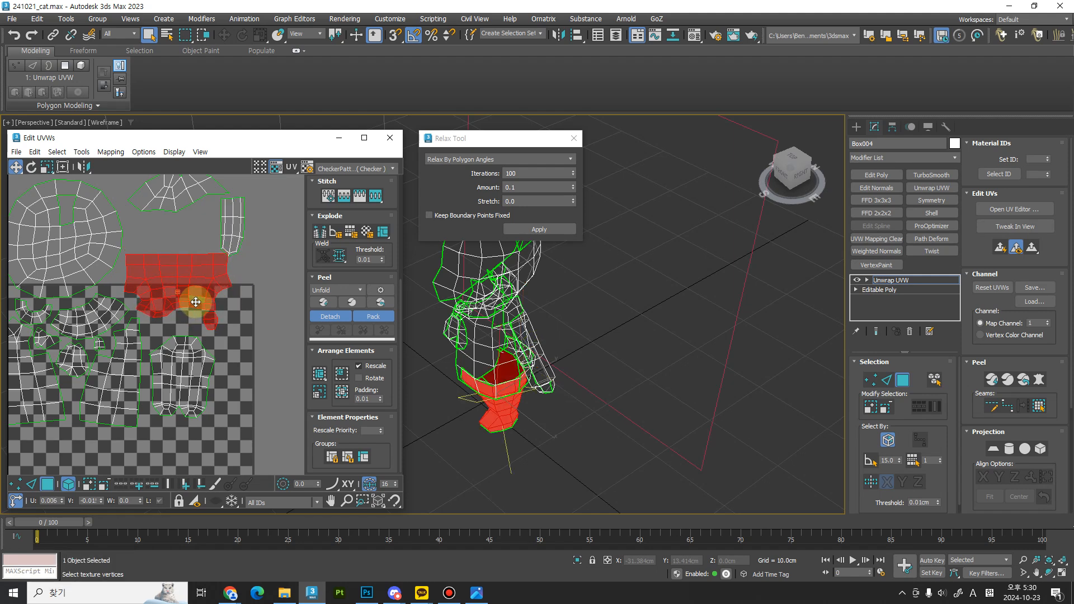
Step: Move the tail island above the trousers island and rotate it horizontal to fit beneath the small head island
middle_drag(195, 302, 240, 364)
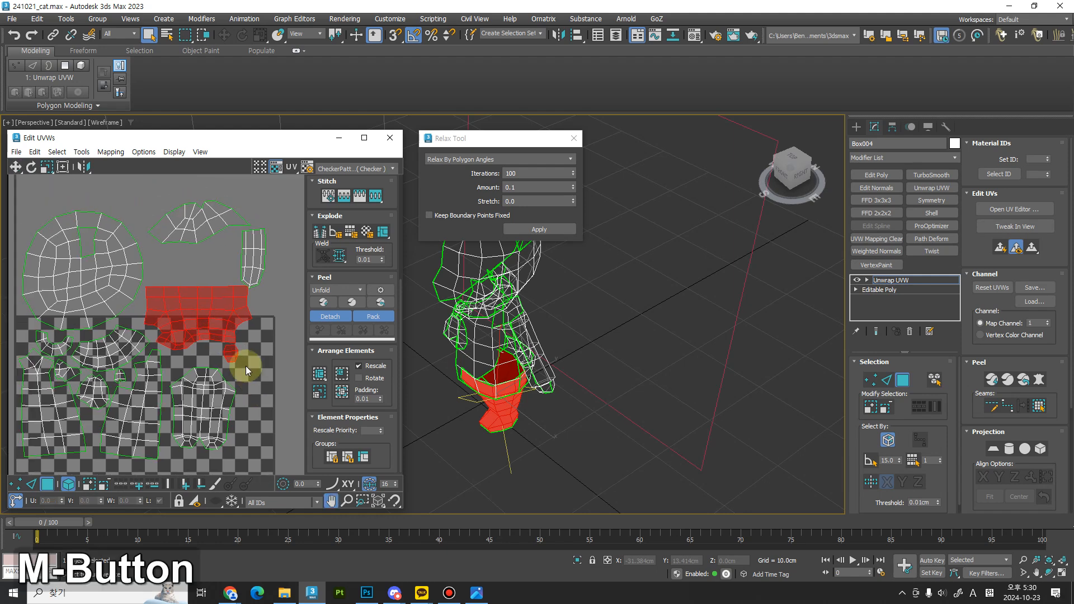
click(255, 269)
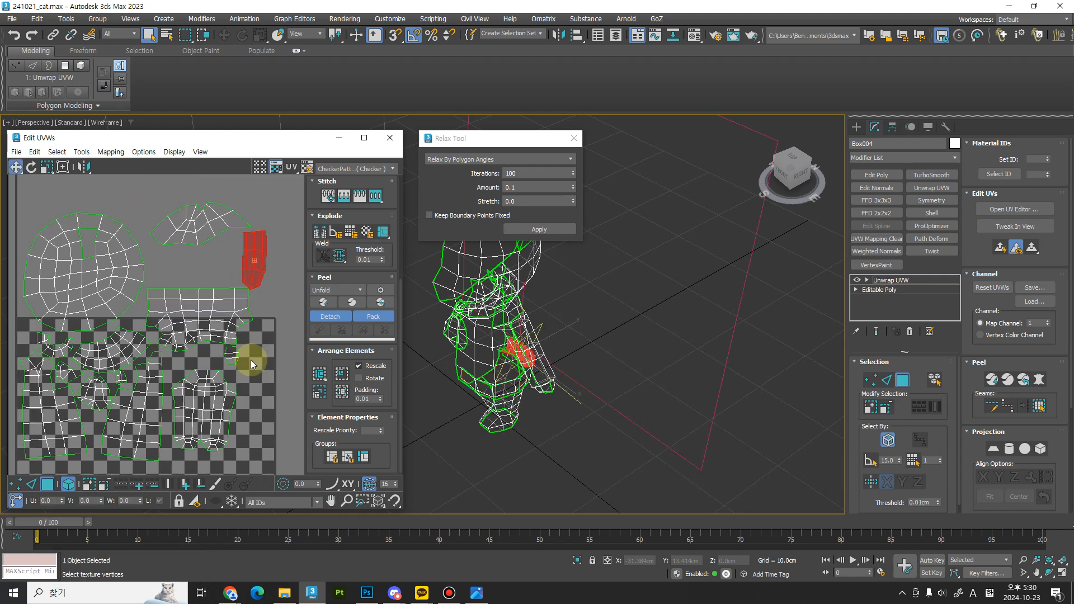
click(222, 355)
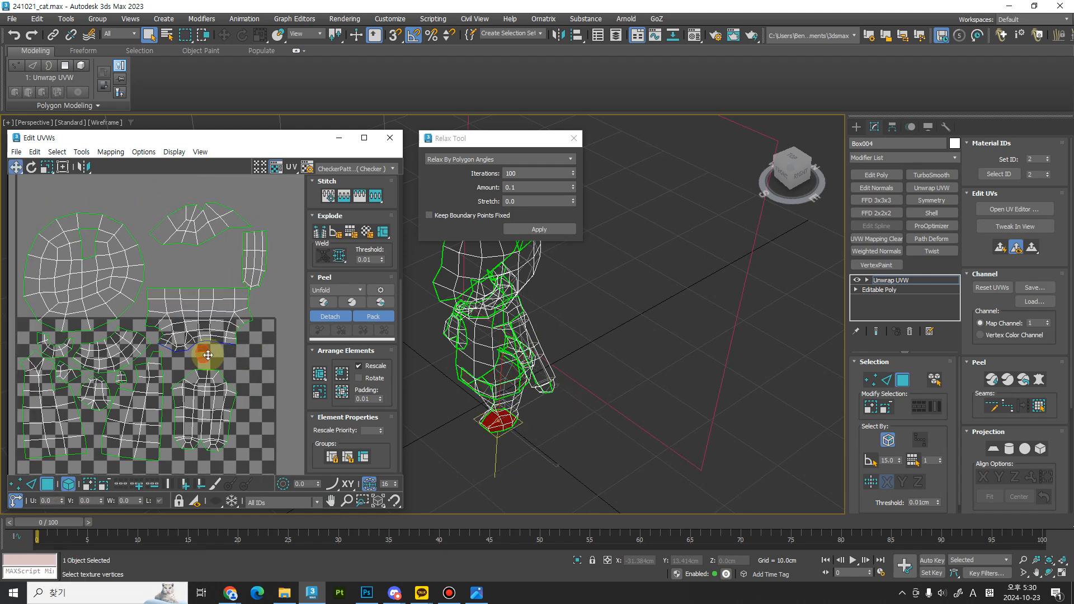
drag(259, 259, 215, 273)
key(r)
key(e)
key(r)
key(w)
key(r)
middle_drag(220, 276, 247, 291)
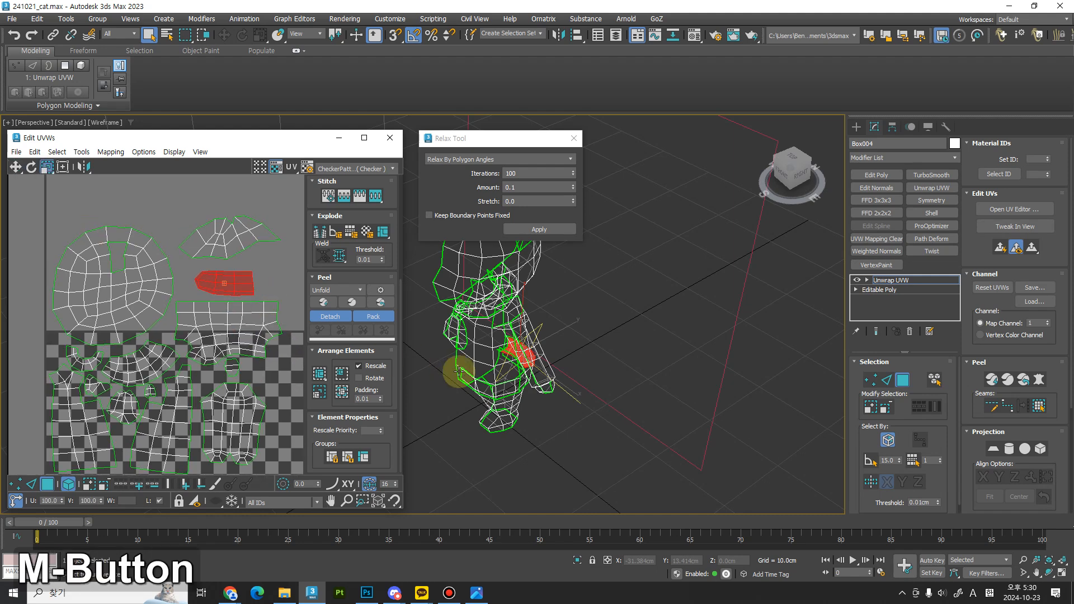
Step: Examine the tail's geometry from several angles and compare its end polygon with the tail's UV island
alt+middle_drag(456, 367, 588, 436)
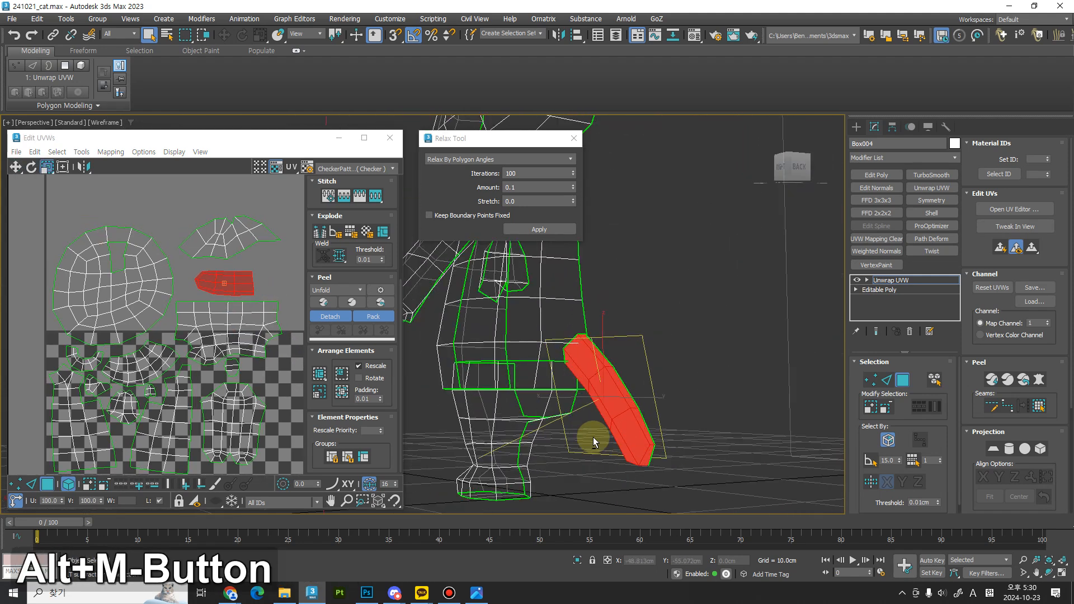
key(2)
middle_drag(652, 448, 605, 375)
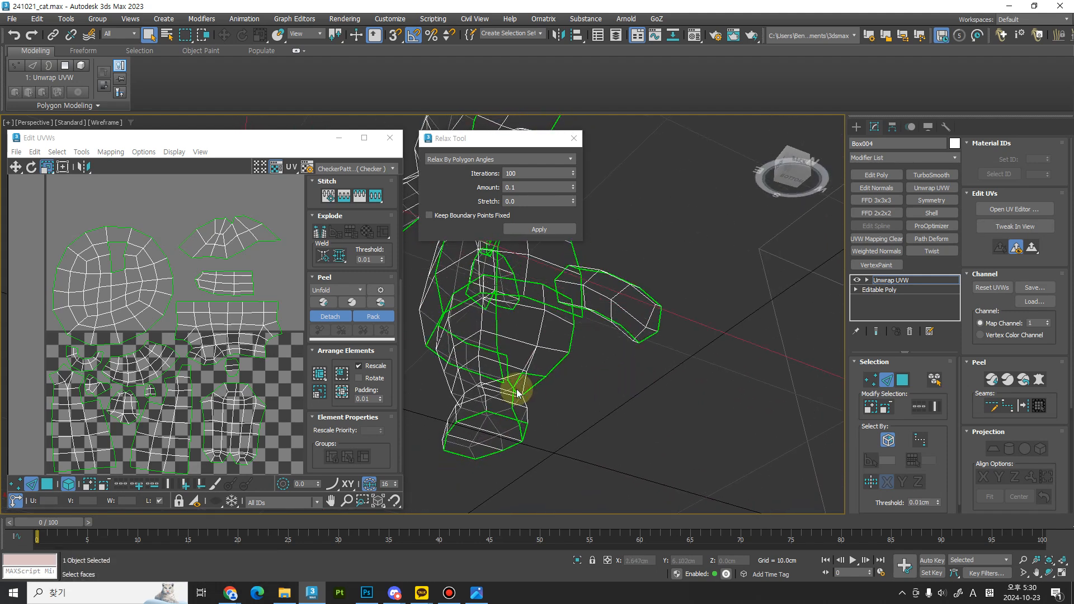
middle_drag(198, 293, 192, 319)
scroll(189, 329, up, 6)
scroll(229, 324, up, 2)
key(3)
click(148, 301)
click(171, 289)
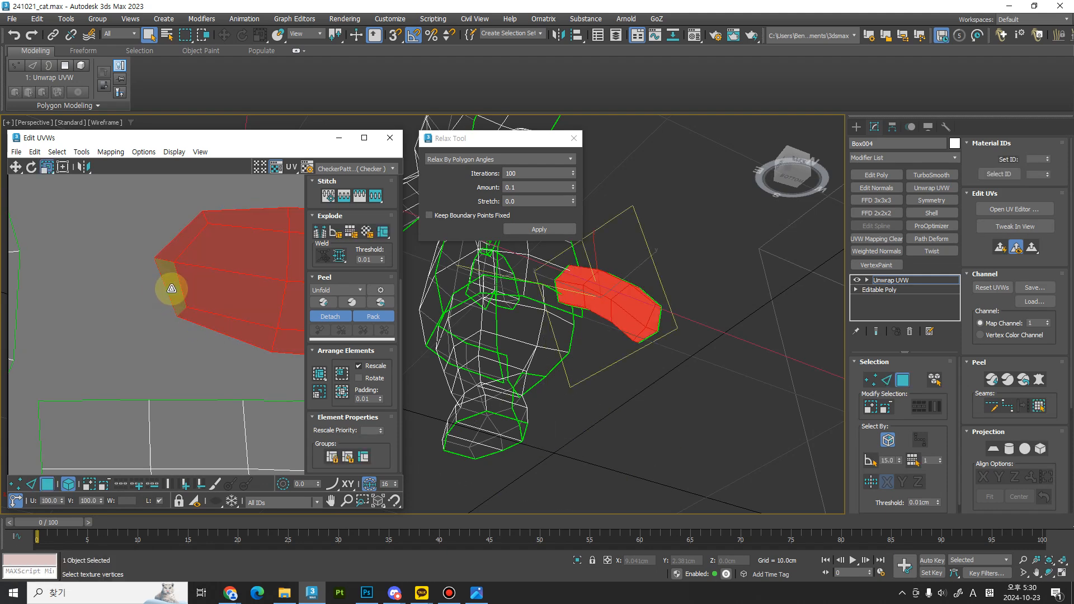
click(144, 328)
click(64, 485)
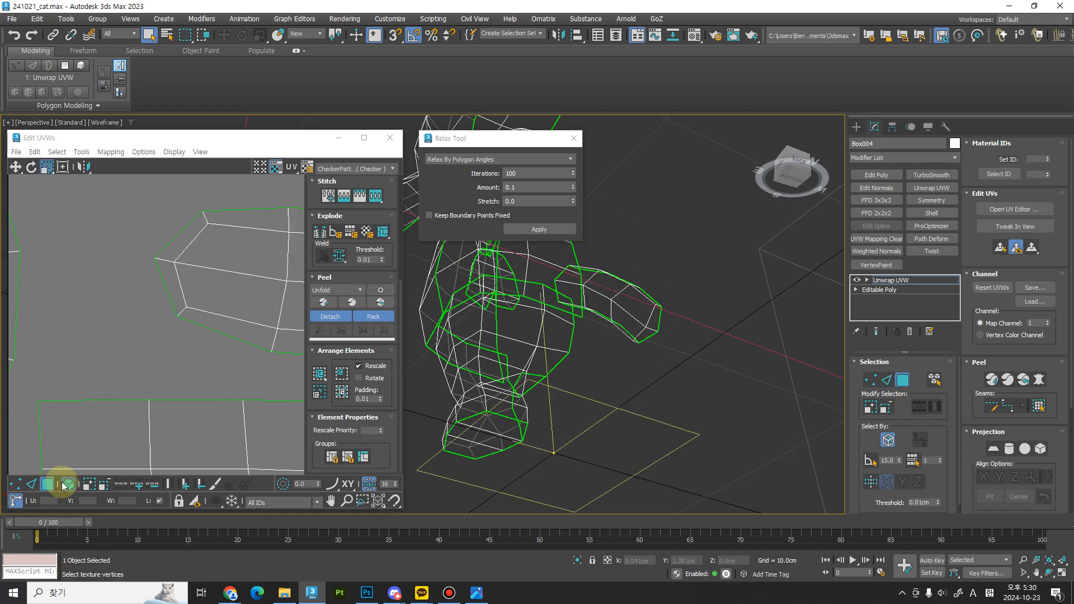
click(167, 302)
middle_drag(616, 370, 623, 419)
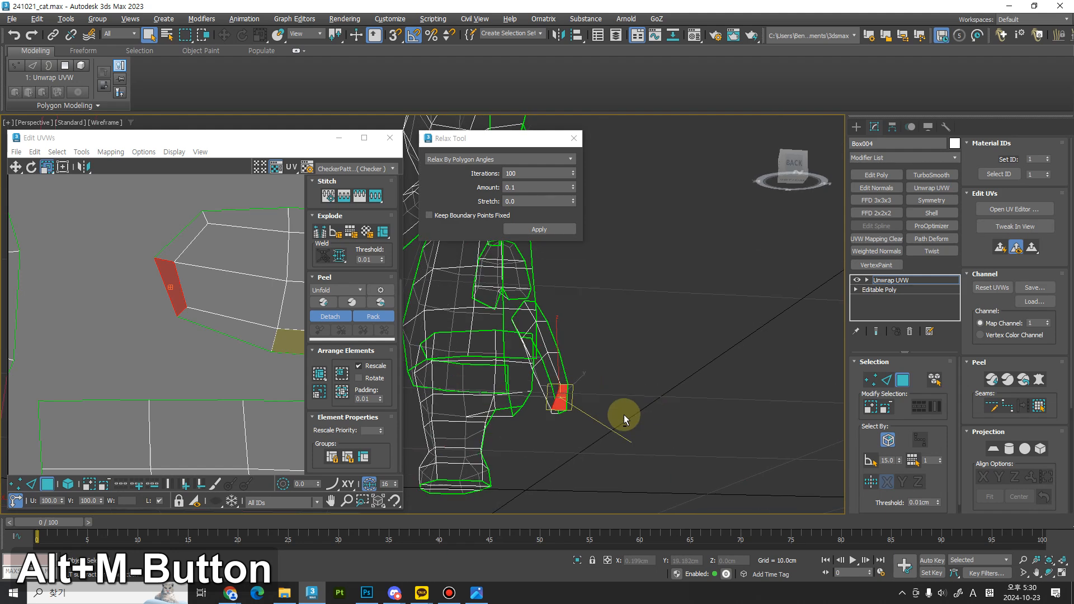
click(560, 413)
Step: Relax the small head island by polygon angles with 100 iterations and 0.1 amount, and shift it down closer to the tail island
ctrl+alt+middle_drag(243, 333, 250, 393)
middle_drag(237, 309, 203, 413)
middle_drag(202, 413, 175, 437)
click(222, 314)
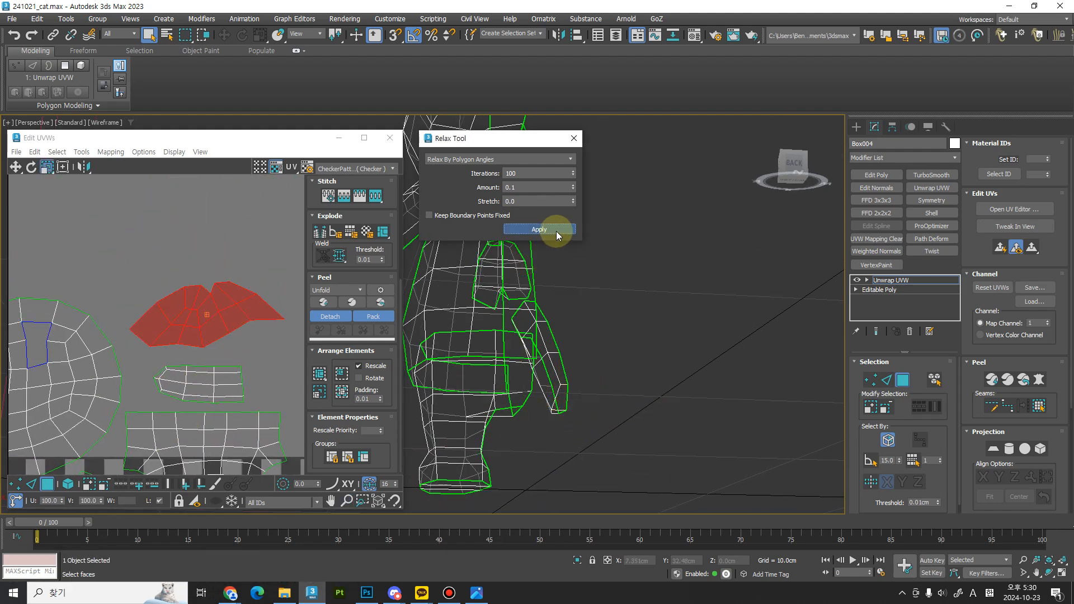
click(556, 230)
key(w)
drag(235, 315, 230, 339)
key(e)
key(w)
Step: Select all the UV islands and move them down together so the layout sits inside the checkered tile
scroll(248, 444, down, 5)
middle_drag(248, 444, 218, 277)
drag(274, 213, 148, 337)
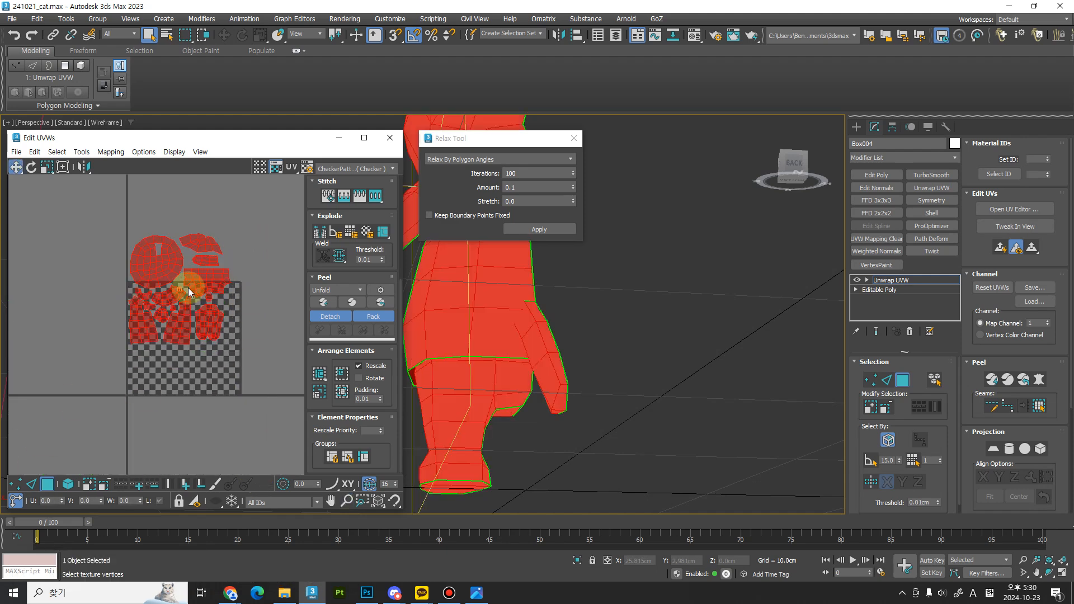
key(w)
drag(206, 293, 209, 324)
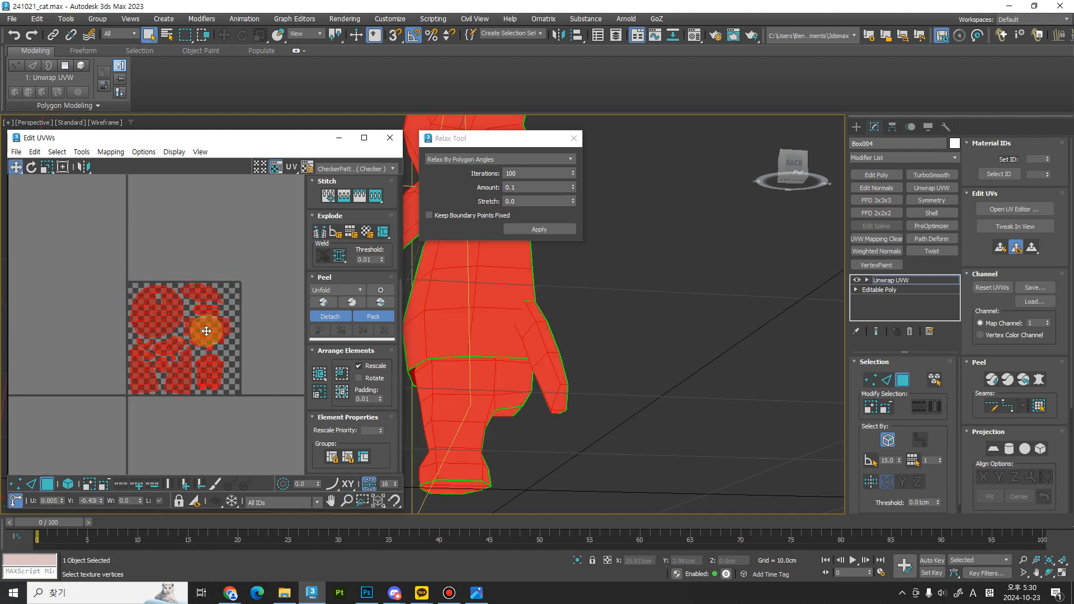
ctrl+alt+middle_drag(179, 364, 207, 358)
click(254, 361)
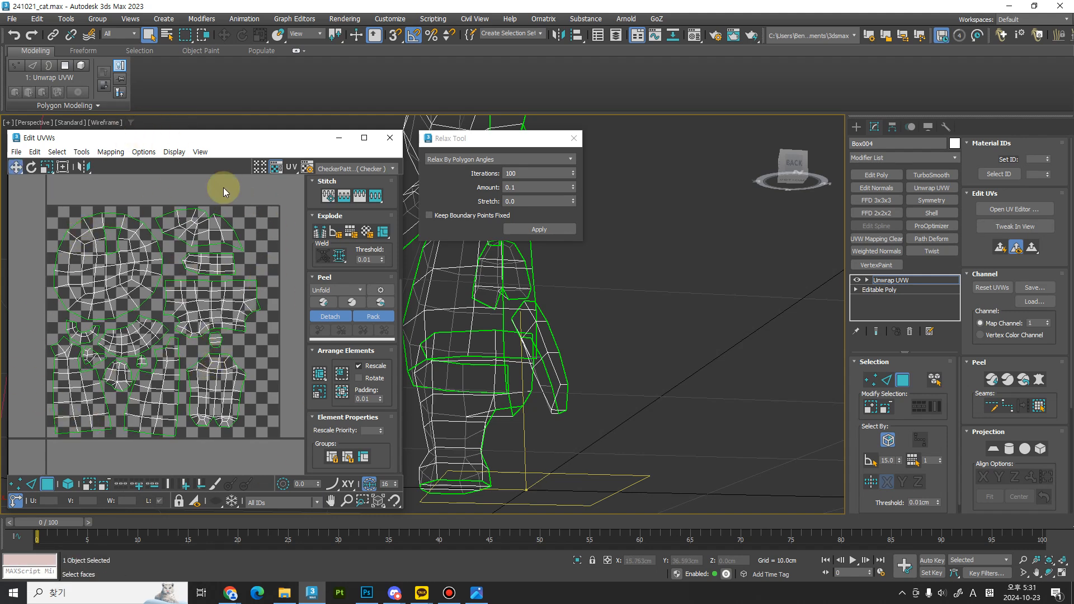
Step: Select the whole UV layout, check the cat in the viewport, and collapse the unwrapped model to Editable Poly
ctrl+alt+middle_drag(224, 306, 260, 305)
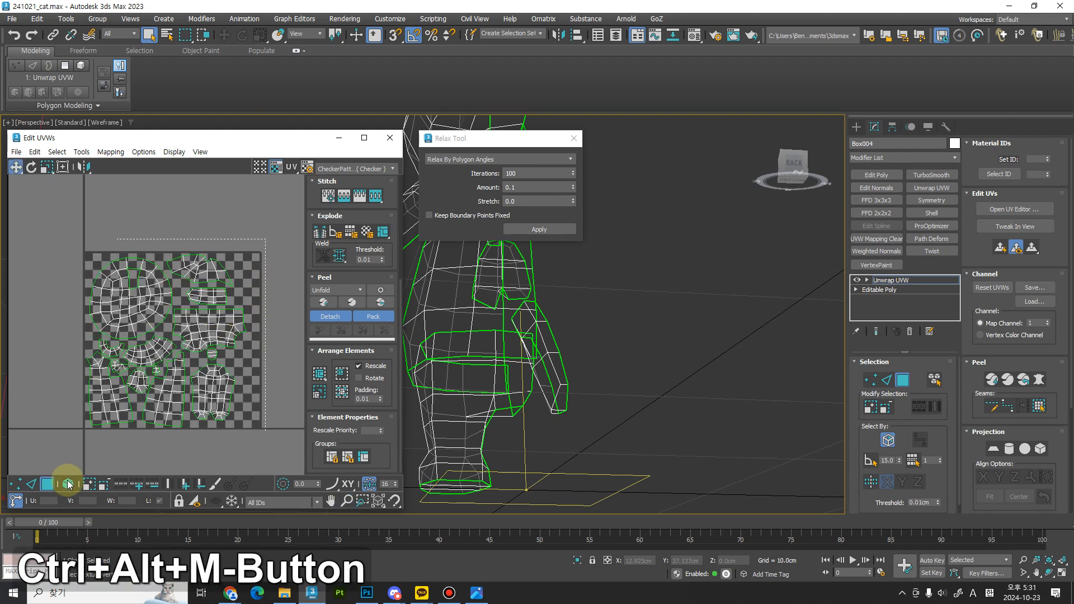
drag(67, 484, 48, 450)
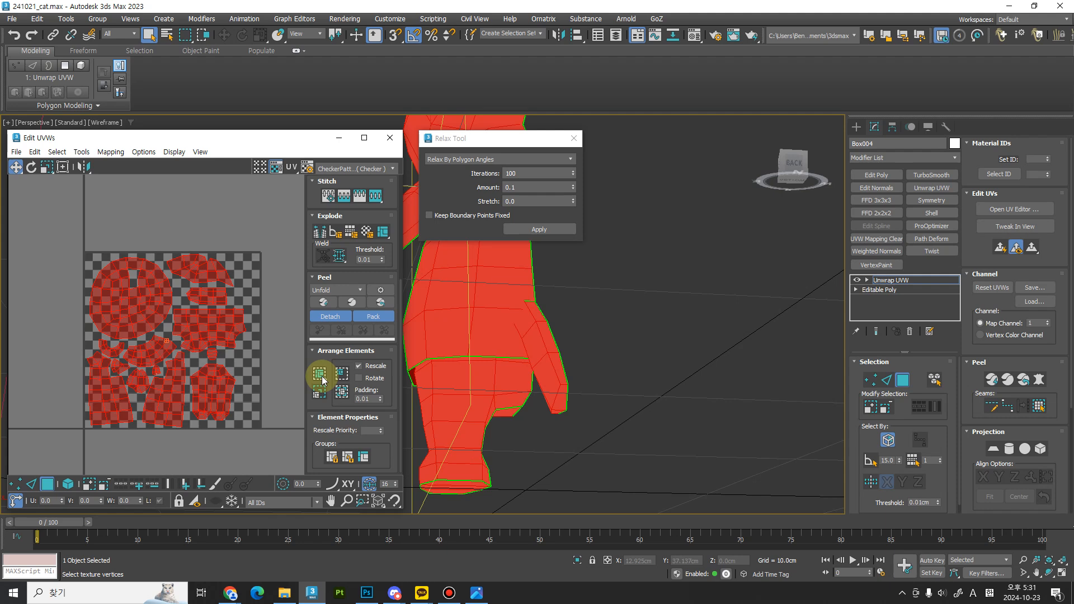
middle_drag(546, 407, 571, 364)
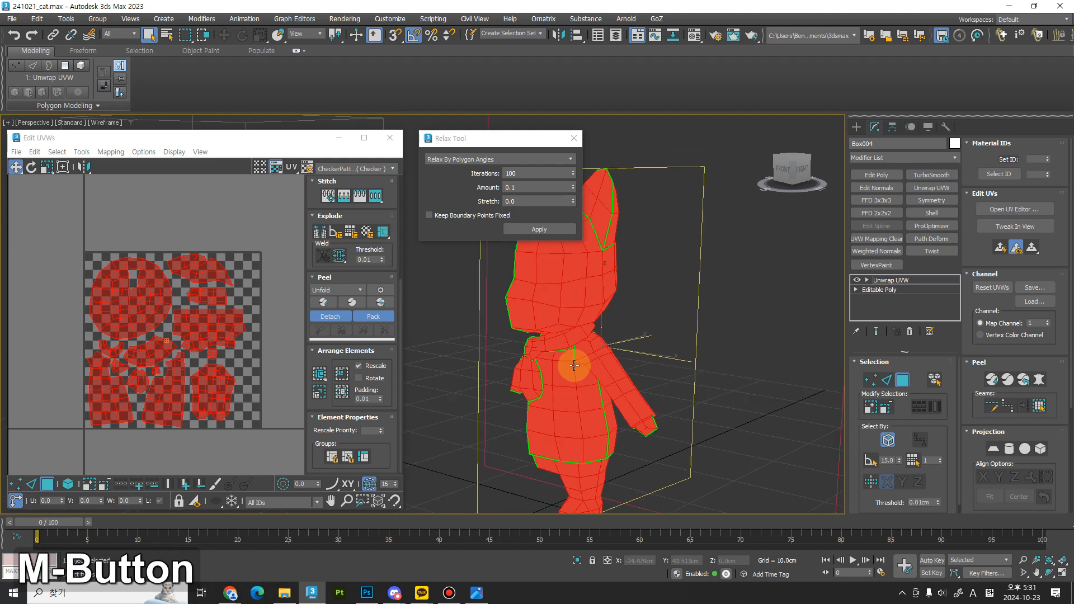
right_click(573, 362)
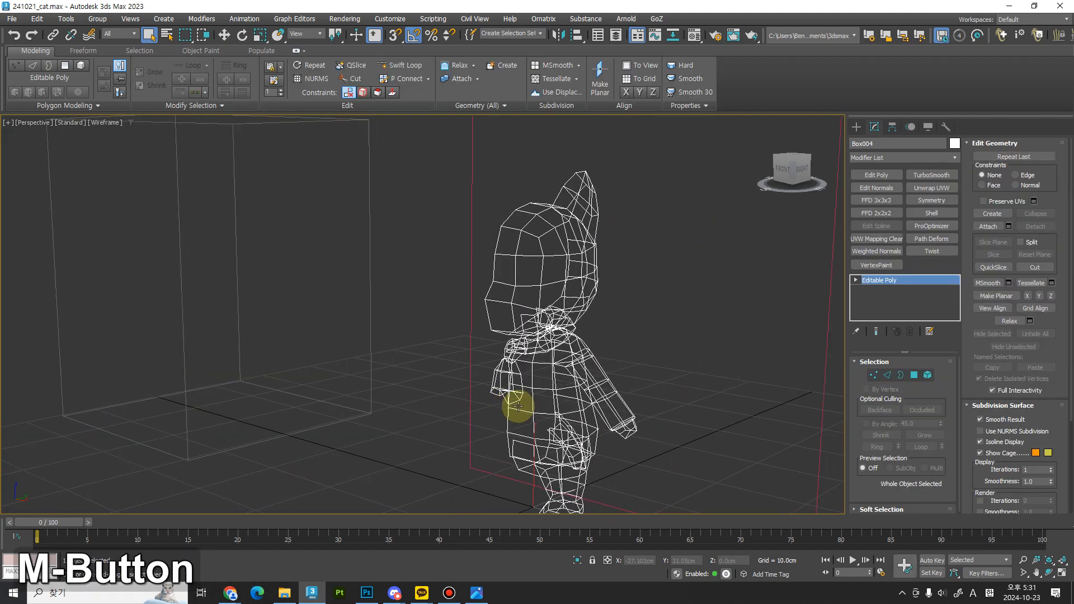
Step: Display the cat shaded with edged faces and detach the hanging scarf tie element as a separate object
alt+middle_drag(515, 408, 340, 348)
key(F3)
key(5)
click(456, 364)
scroll(511, 392, down, 3)
alt+middle_drag(537, 425, 492, 426)
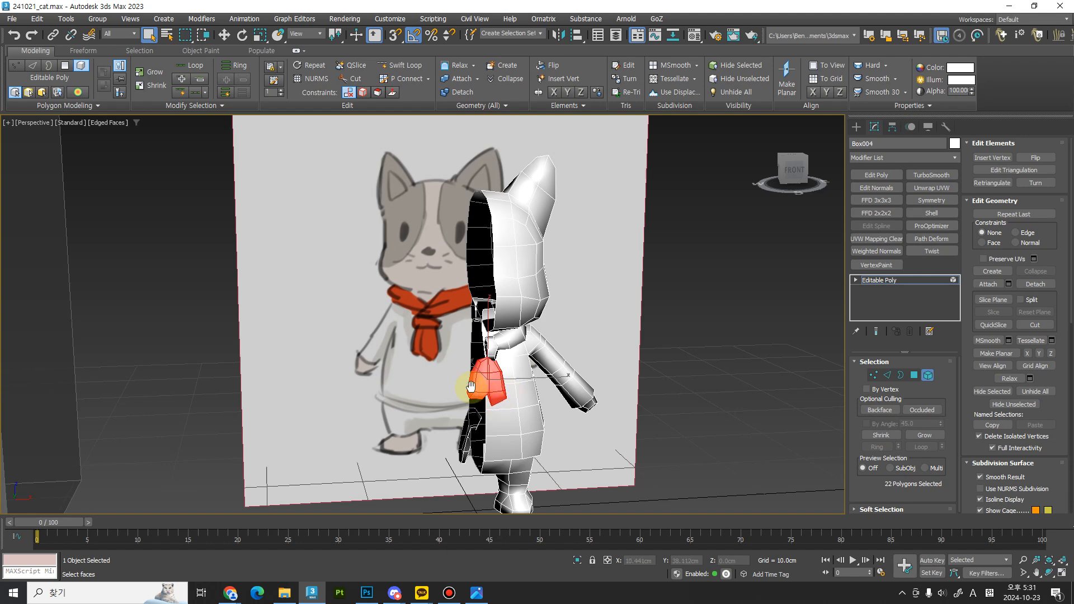
alt+middle_drag(470, 386, 464, 388)
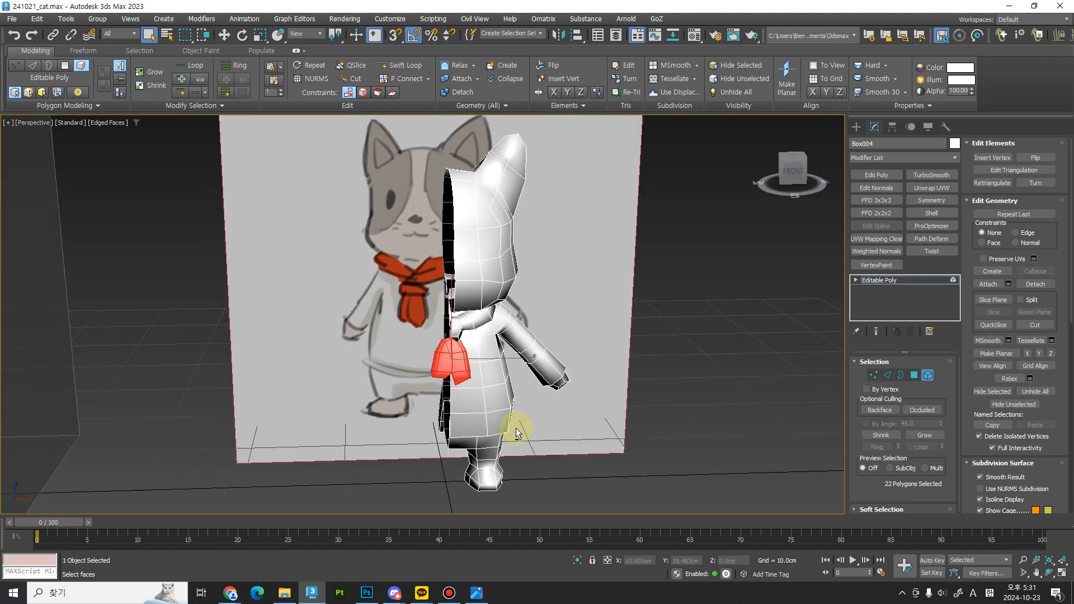
alt+middle_drag(516, 433, 407, 380)
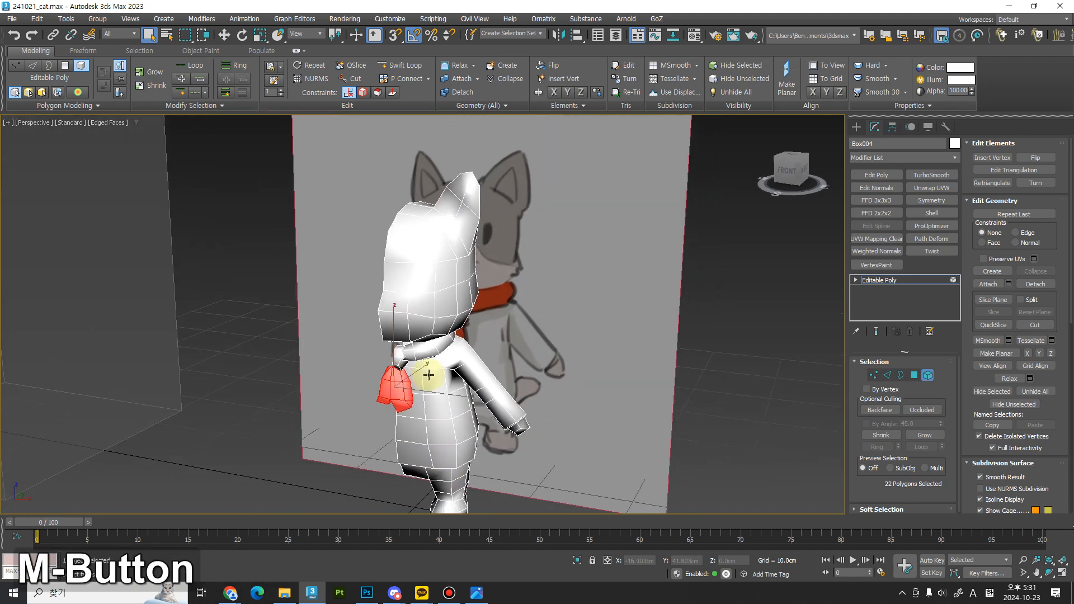
click(1035, 286)
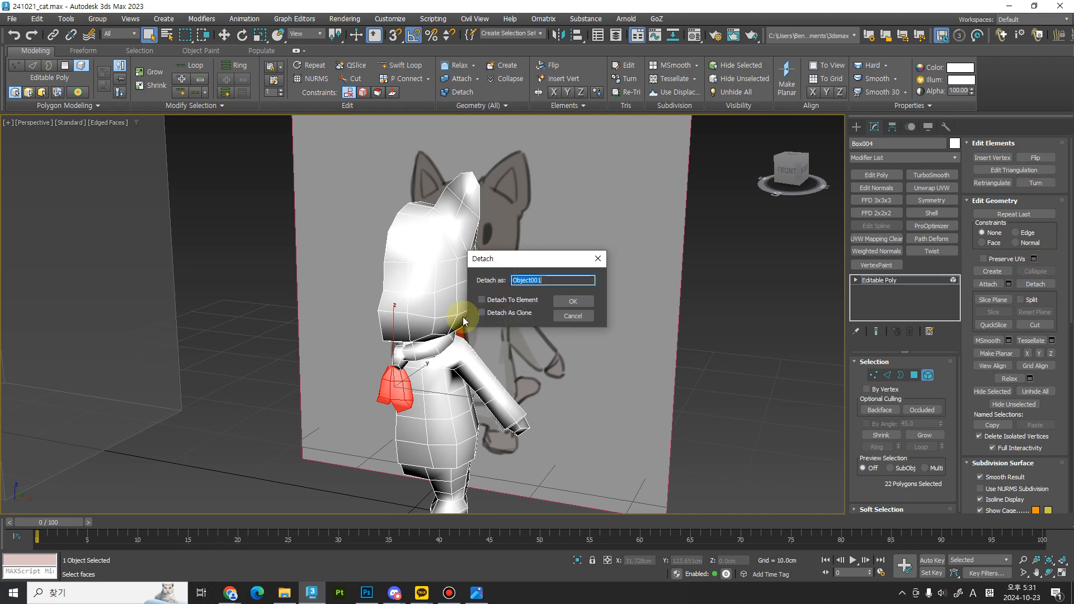
click(569, 301)
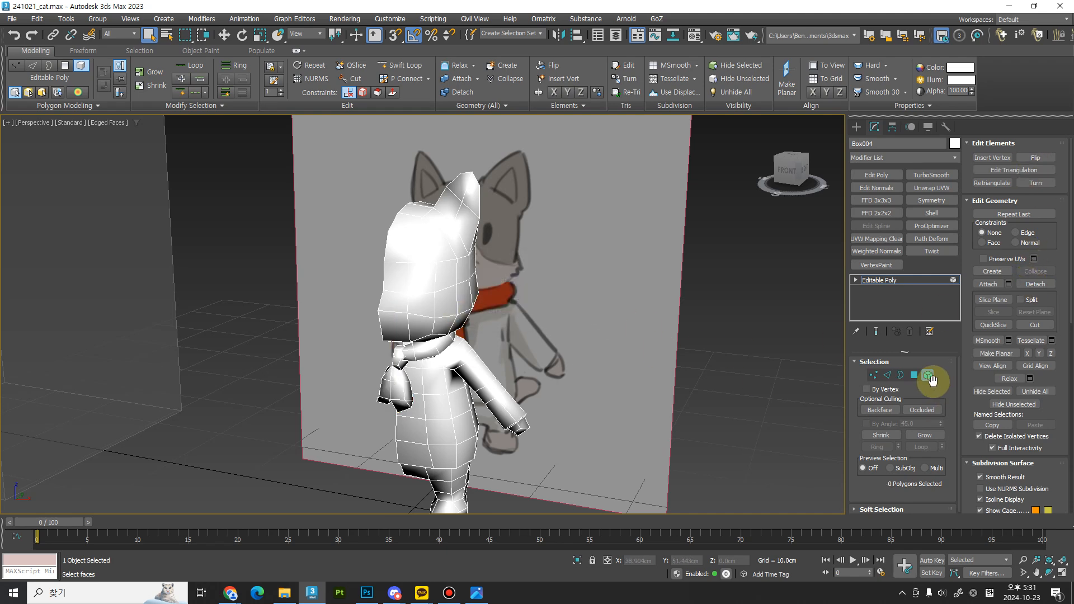
click(927, 375)
Step: Change the detached scarf tie's object color to dark red
middle_drag(407, 466, 405, 384)
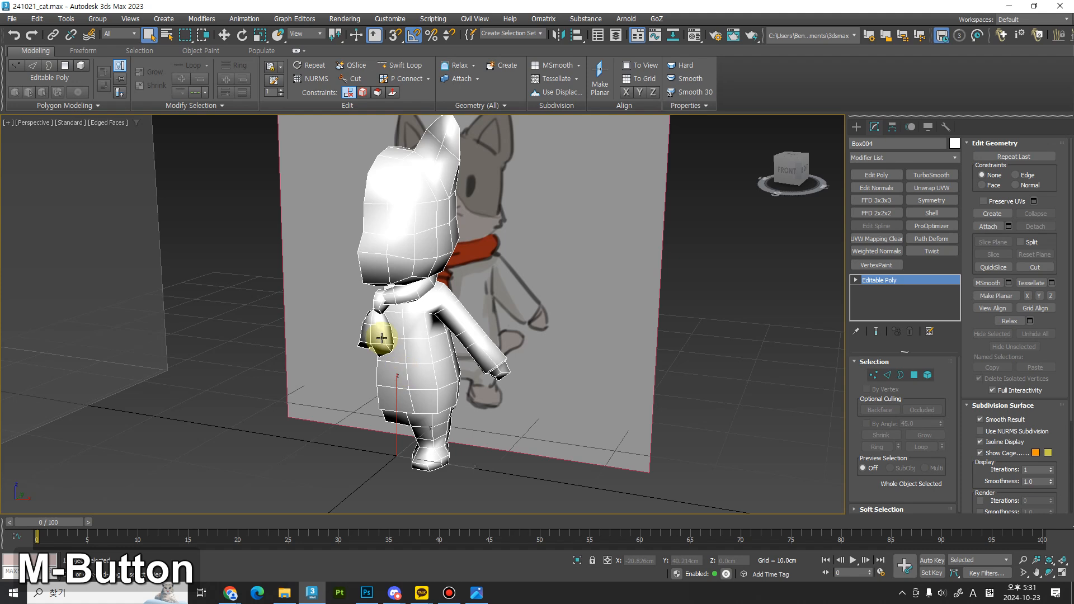
click(382, 338)
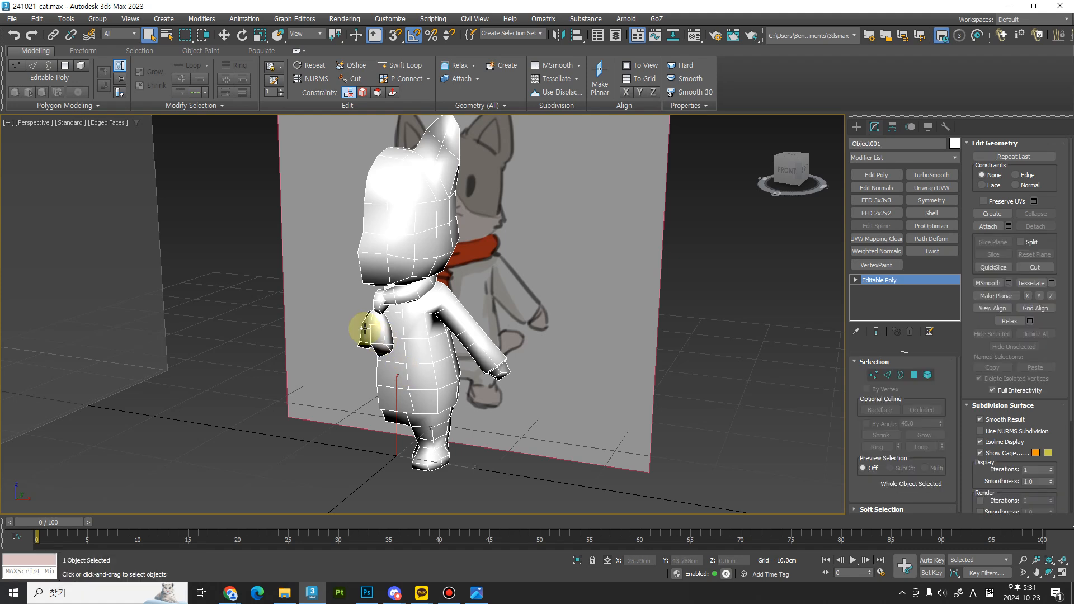
click(955, 144)
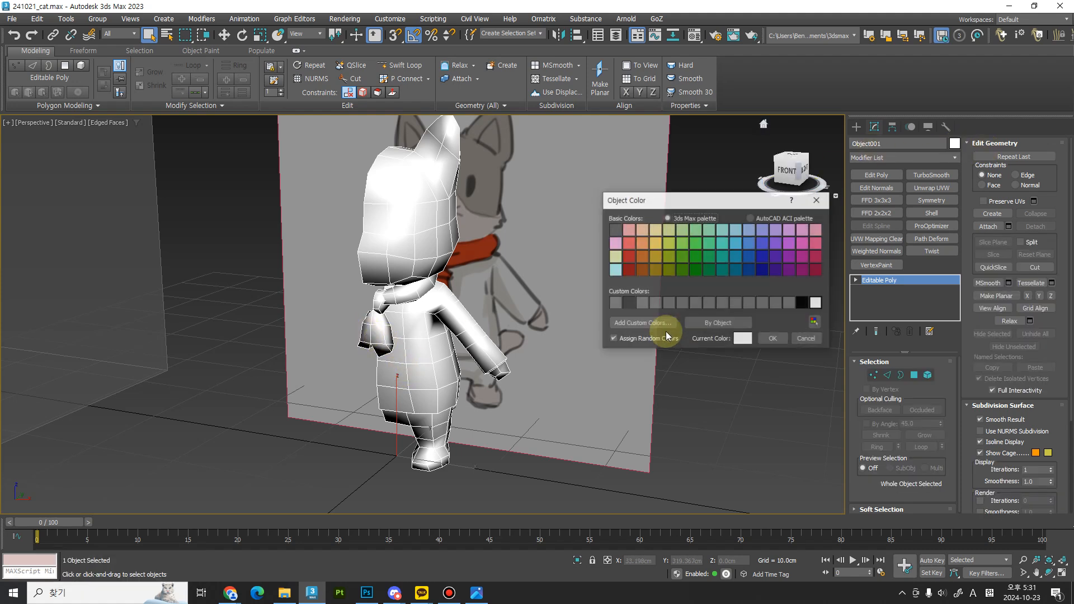
click(773, 338)
Step: Select the cat body and change its object color to gray
click(422, 420)
alt+middle_drag(421, 420, 423, 296)
mouse_move(400, 352)
alt+middle_down()
mouse_move(394, 369)
mouse_move(385, 342)
alt+middle_up()
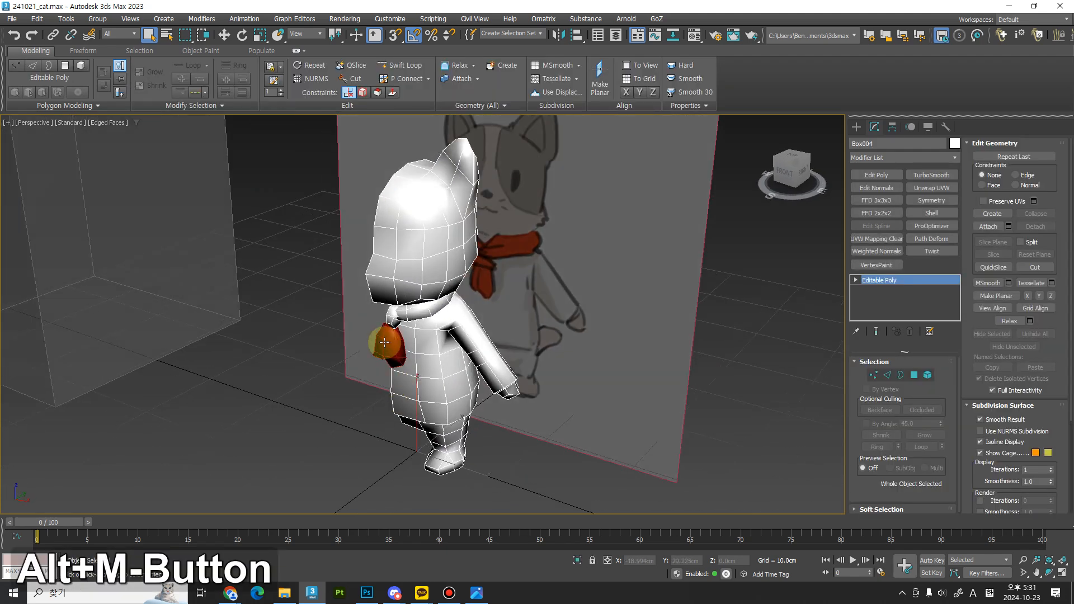
click(386, 342)
click(420, 348)
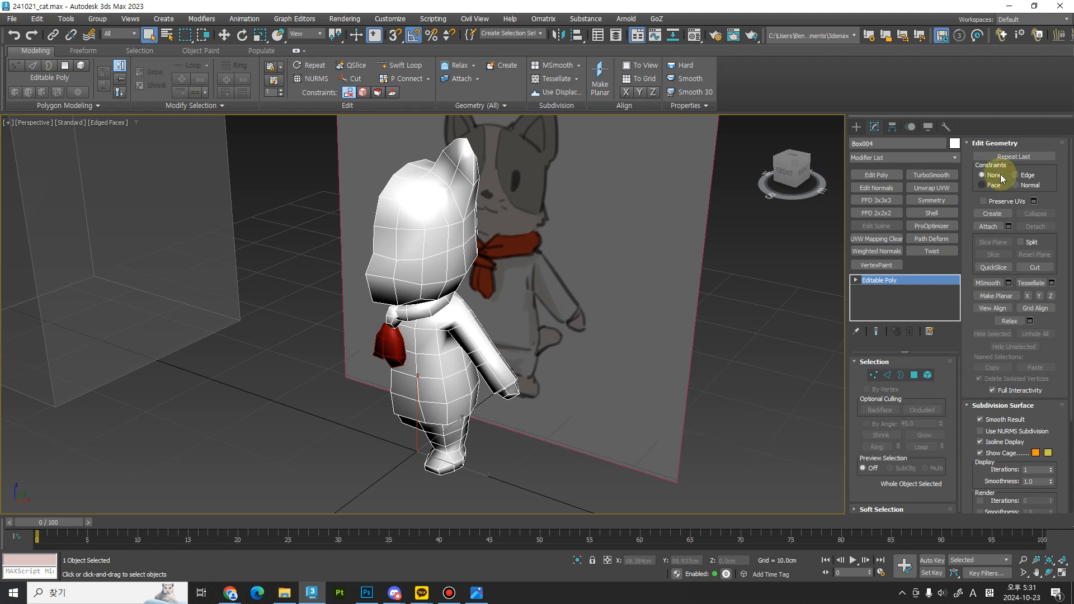
click(954, 143)
click(796, 302)
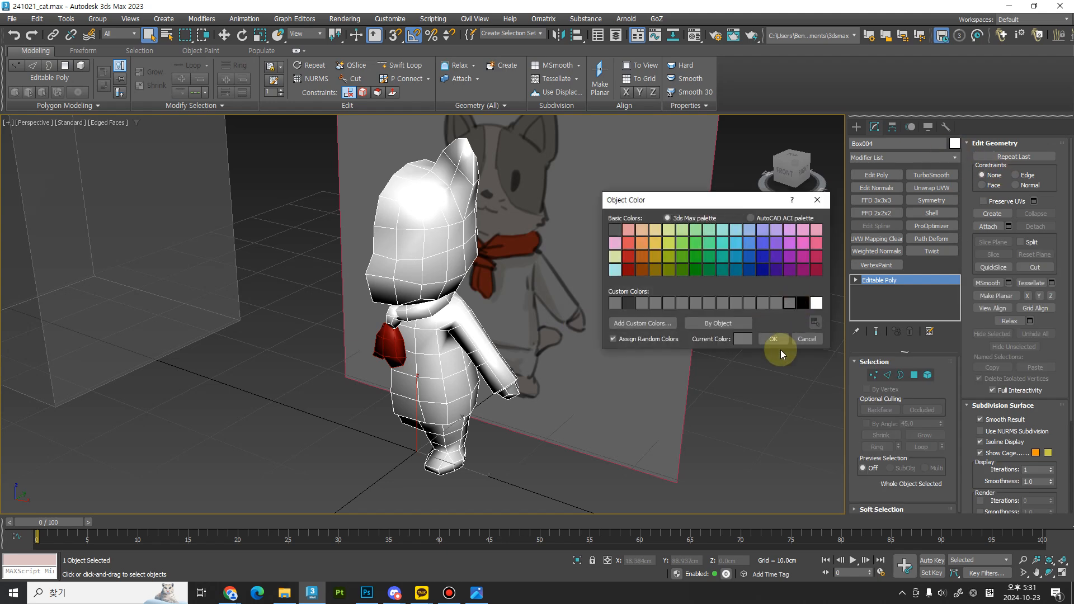
click(773, 339)
click(394, 342)
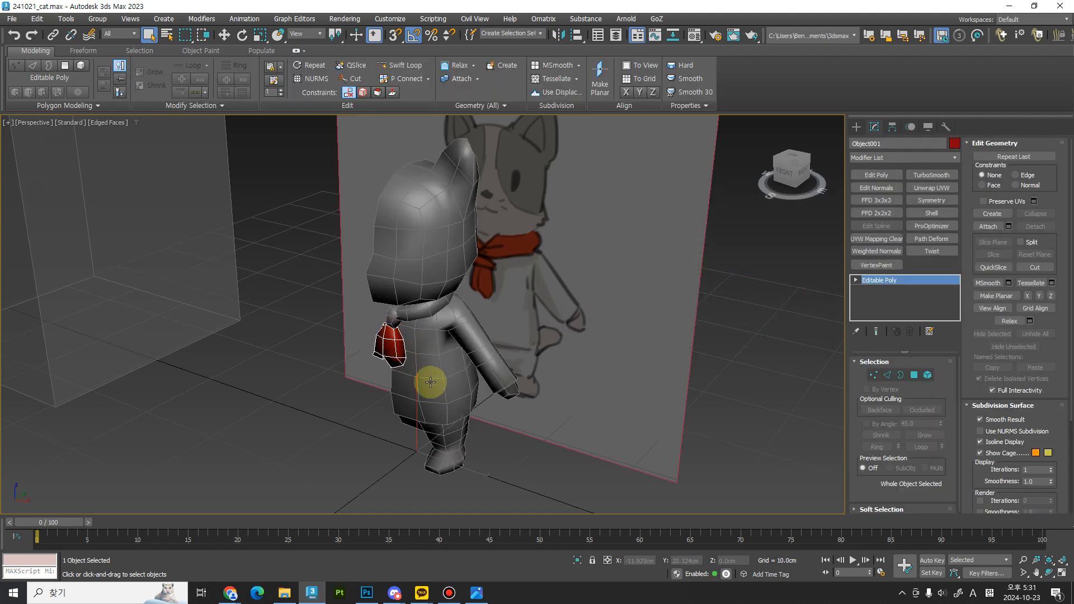
alt+middle_drag(427, 377, 398, 338)
click(398, 338)
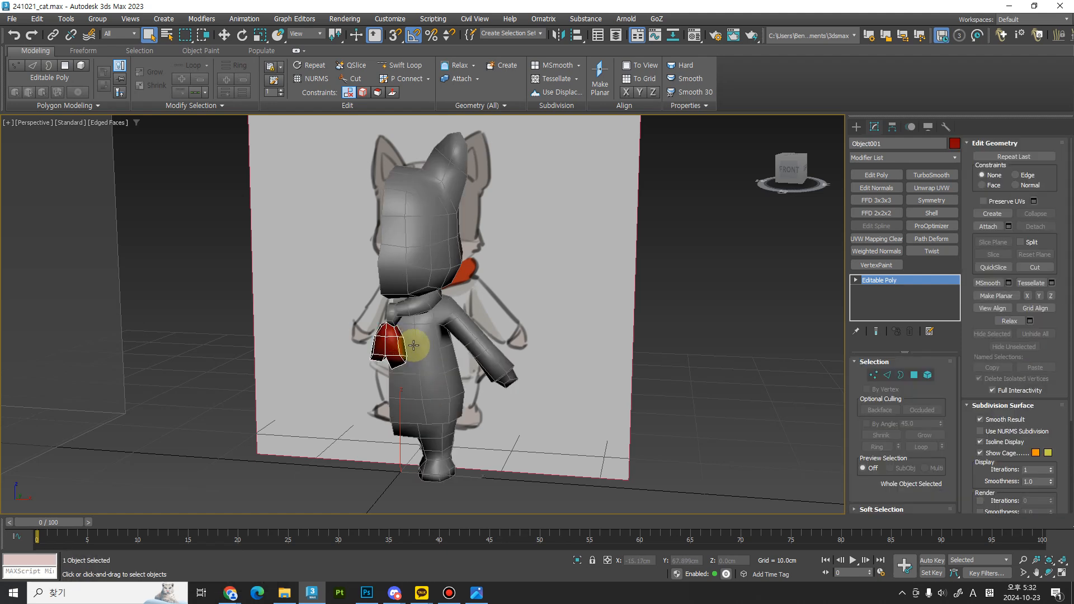
click(413, 345)
click(399, 345)
click(413, 345)
click(392, 344)
Step: Apply a Symmetry modifier to the half cat body, mirroring it on the X axis only
click(414, 303)
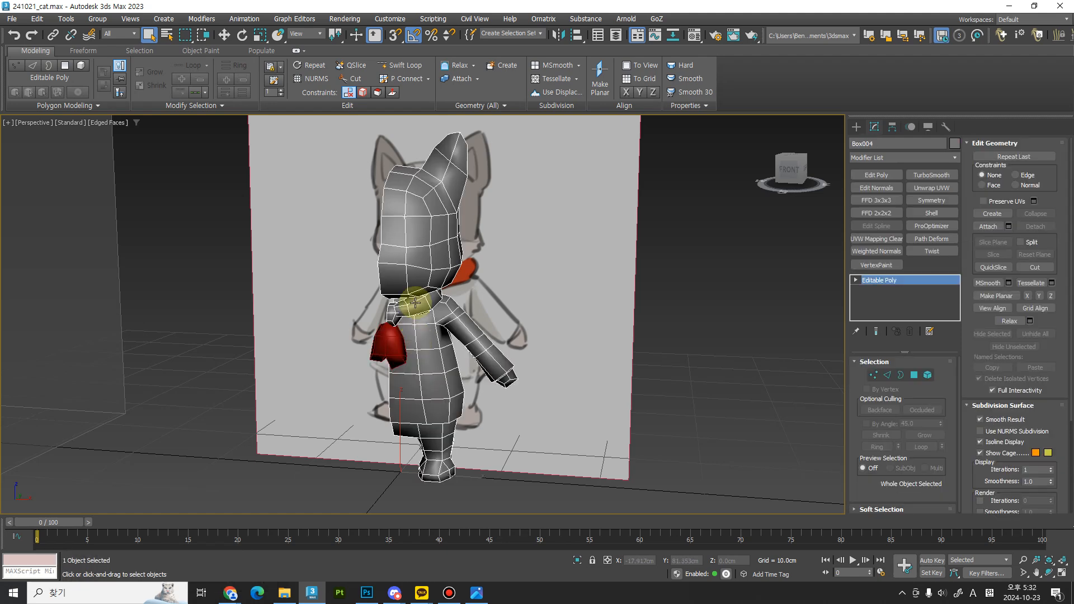
click(942, 200)
click(880, 425)
click(882, 396)
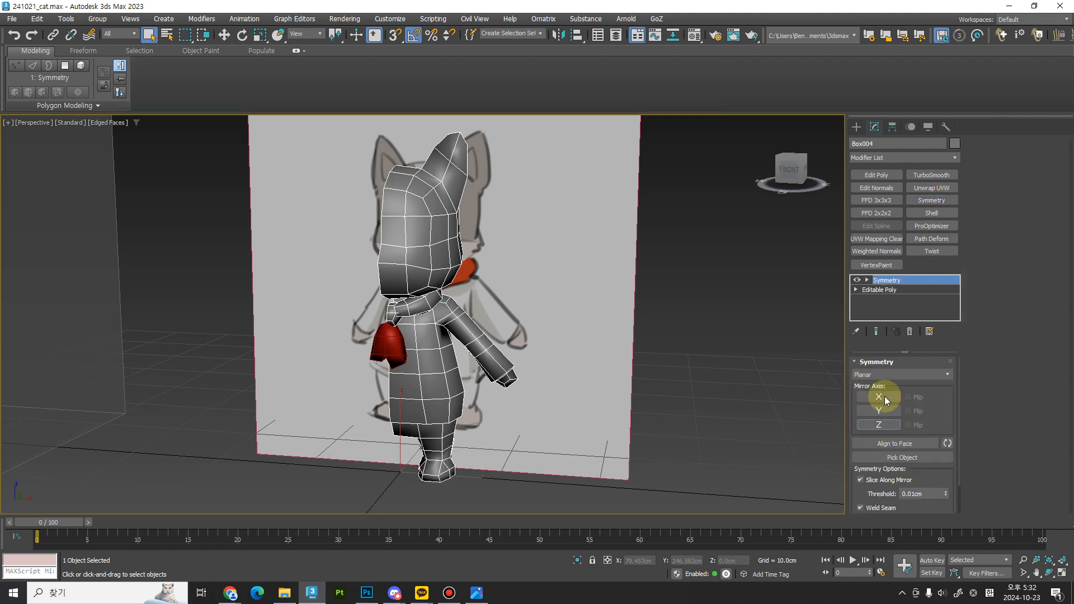
mouse_move(611, 420)
alt+middle_down()
mouse_move(494, 315)
mouse_move(492, 271)
mouse_move(549, 367)
mouse_move(548, 353)
mouse_move(542, 423)
mouse_move(446, 427)
mouse_move(446, 311)
mouse_move(487, 427)
mouse_move(479, 437)
mouse_move(556, 448)
mouse_move(403, 290)
mouse_move(381, 251)
mouse_move(390, 340)
mouse_move(568, 270)
mouse_move(556, 240)
mouse_move(631, 187)
mouse_move(611, 342)
mouse_move(623, 307)
mouse_move(515, 307)
mouse_move(587, 391)
mouse_move(440, 292)
mouse_move(444, 408)
mouse_move(418, 350)
alt+middle_up()
key(F3)
key(F3)
Step: Convert the mirrored cat to Editable Poly and attach the red scarf tie to it
right_click(419, 350)
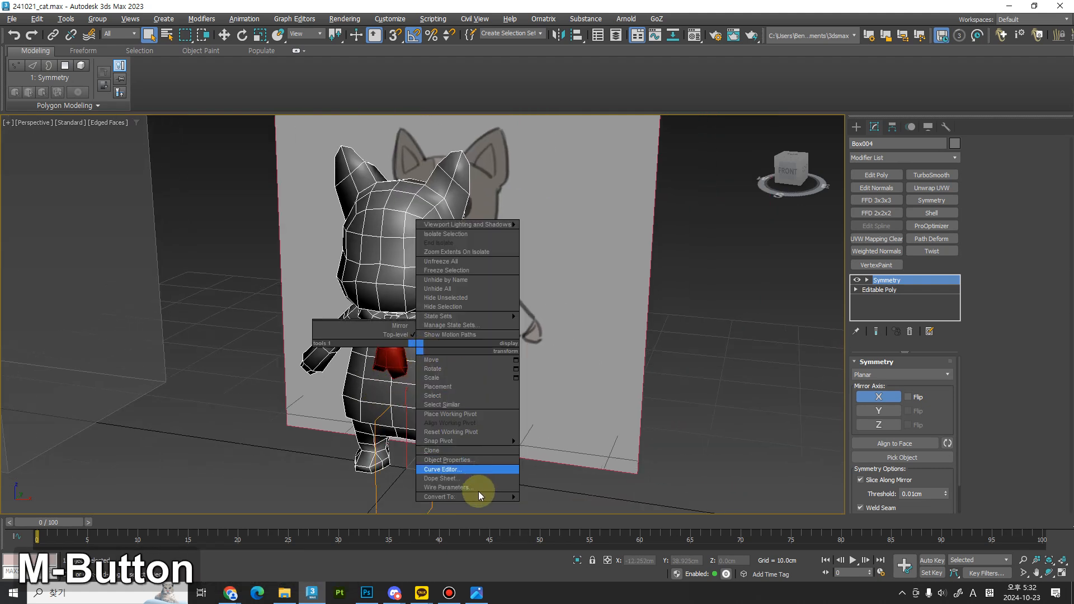
mouse_move(480, 496)
click(556, 503)
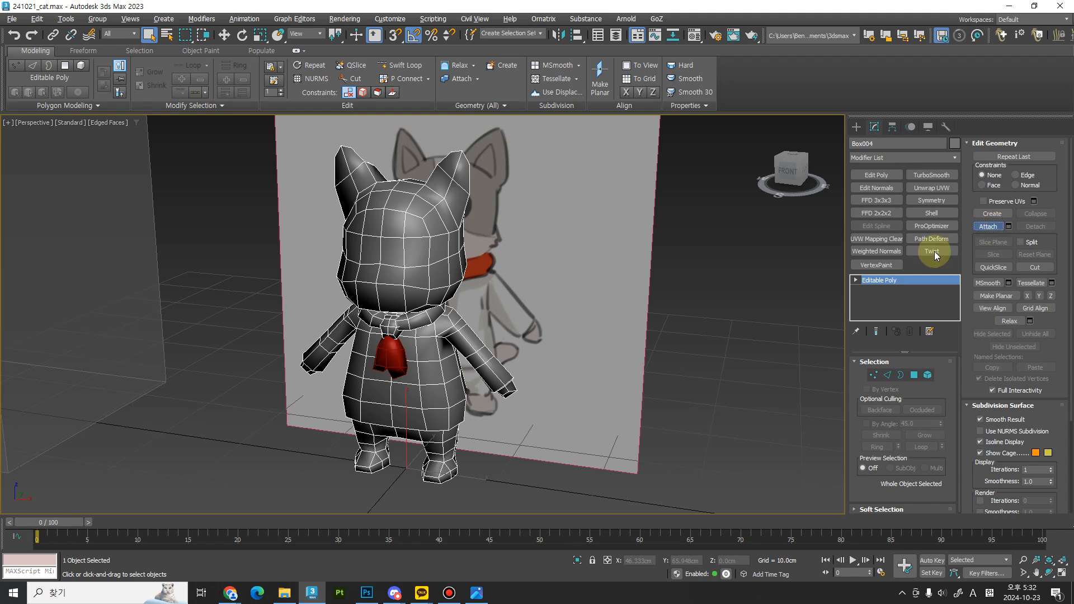
alt+middle_drag(390, 378, 425, 402)
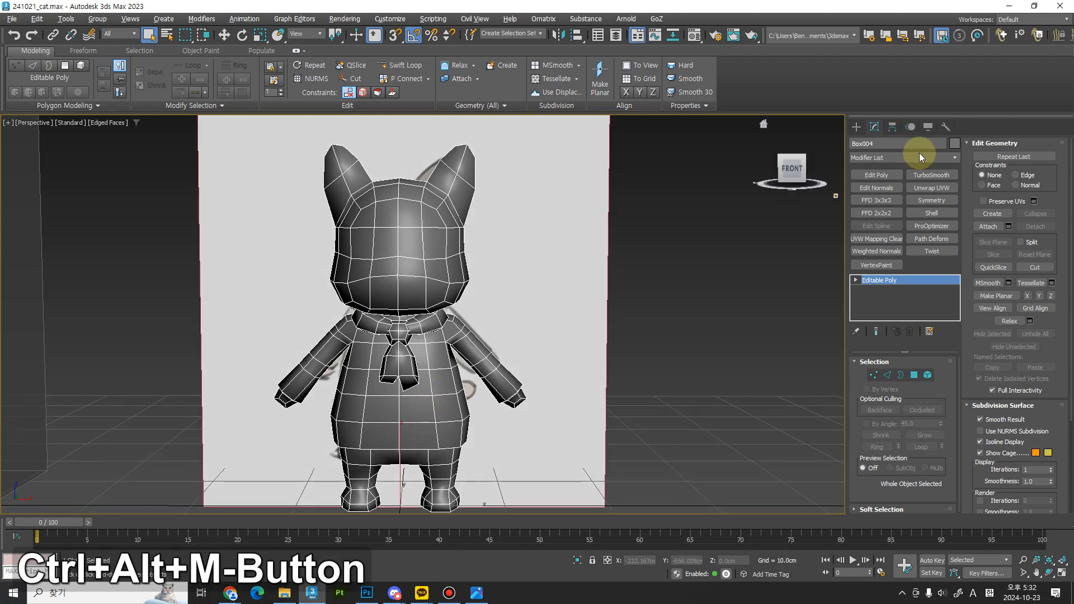
Step: Rename the full cat object as Cat
click(884, 142)
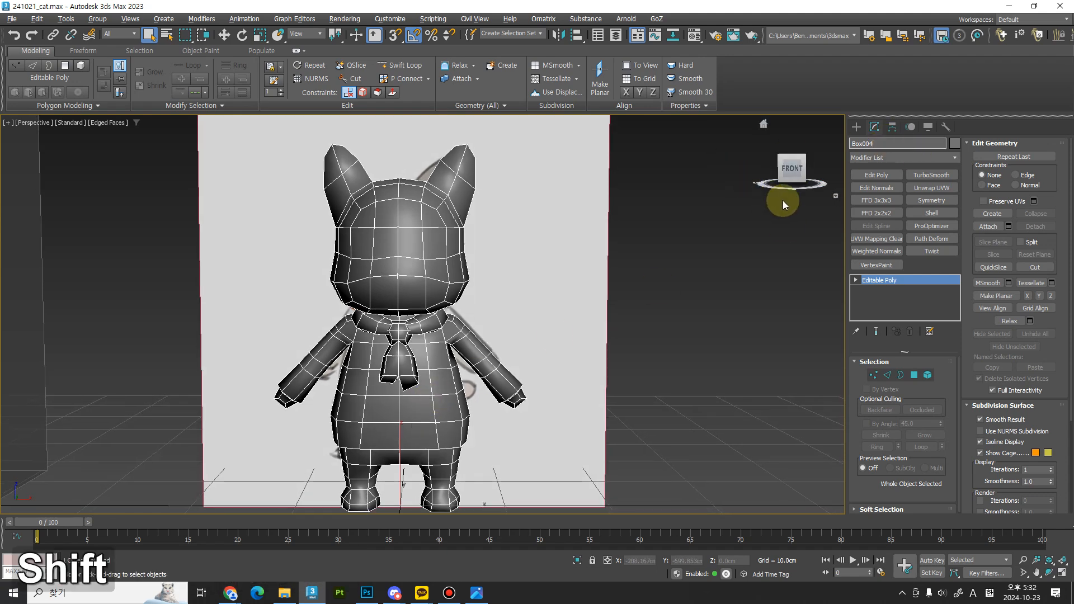
key(shift+Home)
text(Cat)
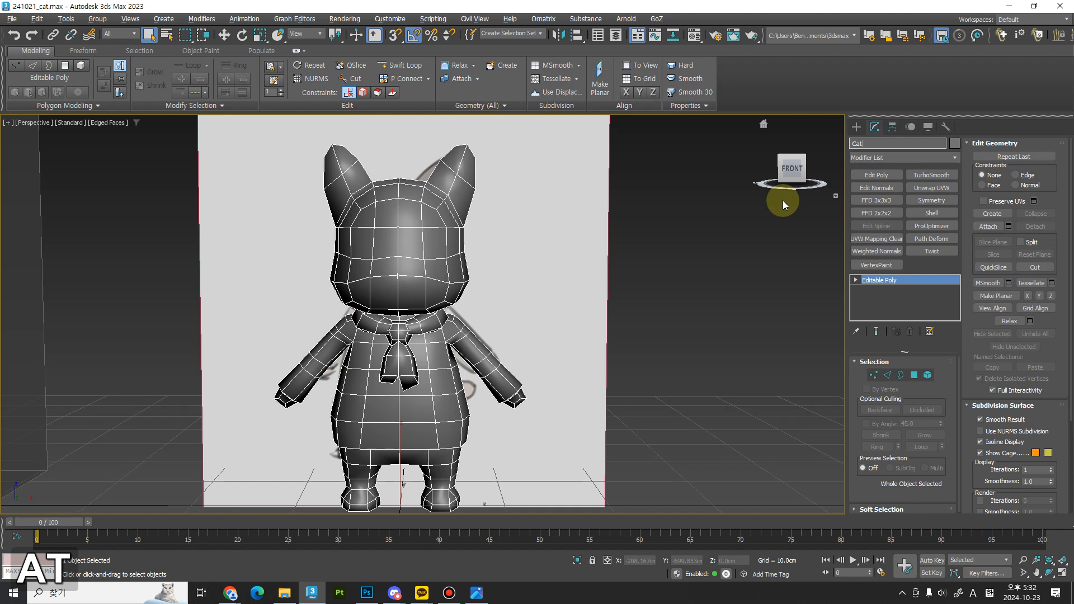
key(Return)
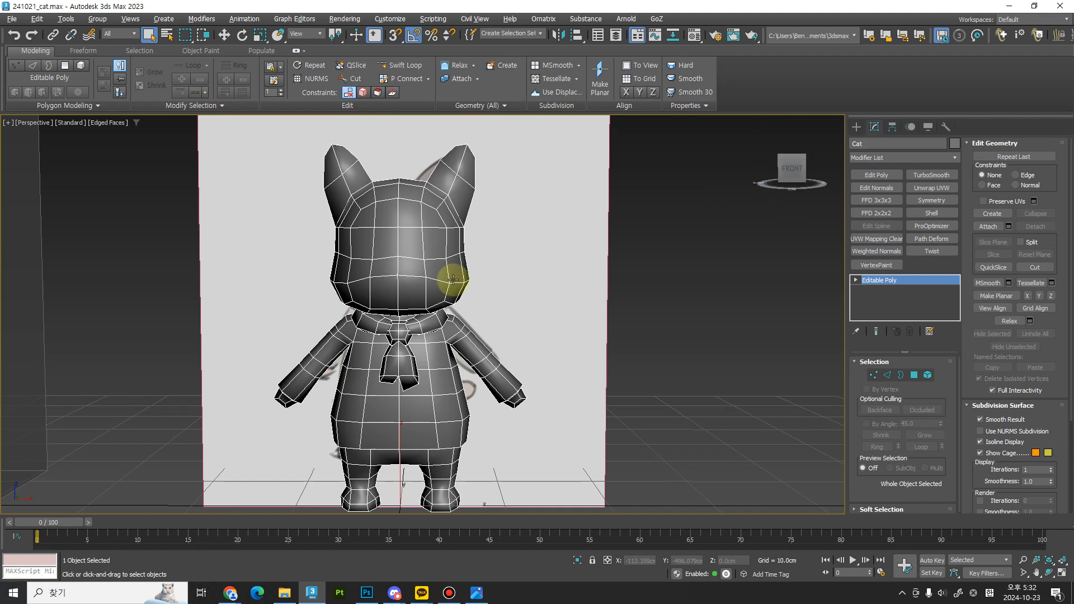
Step: Look at the material slots in the Material Editor and close it without assigning a material
alt+middle_drag(376, 250, 422, 283)
key(m)
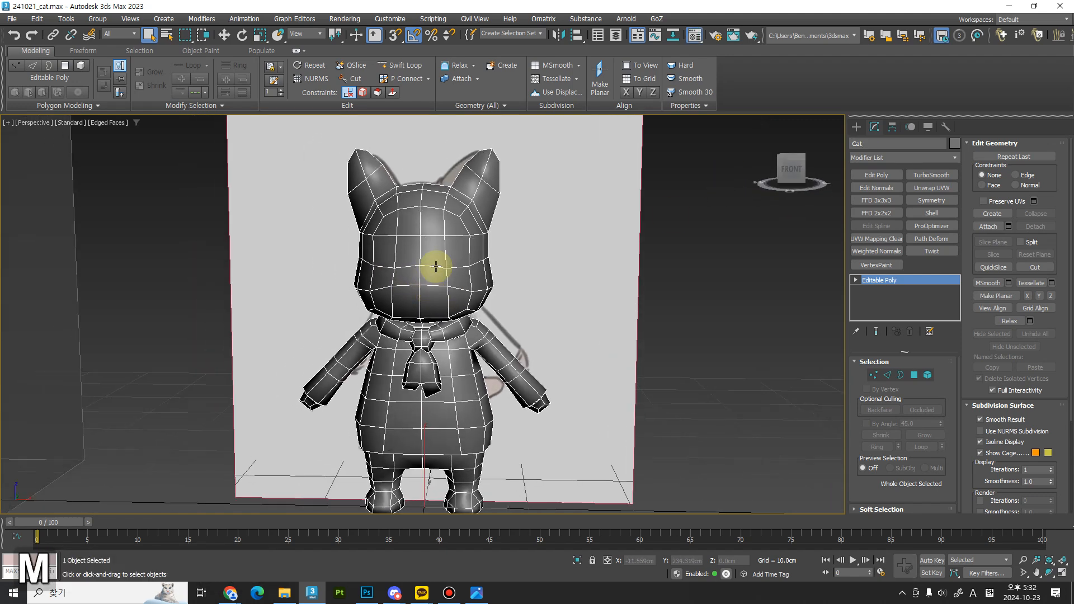
drag(115, 94, 93, 125)
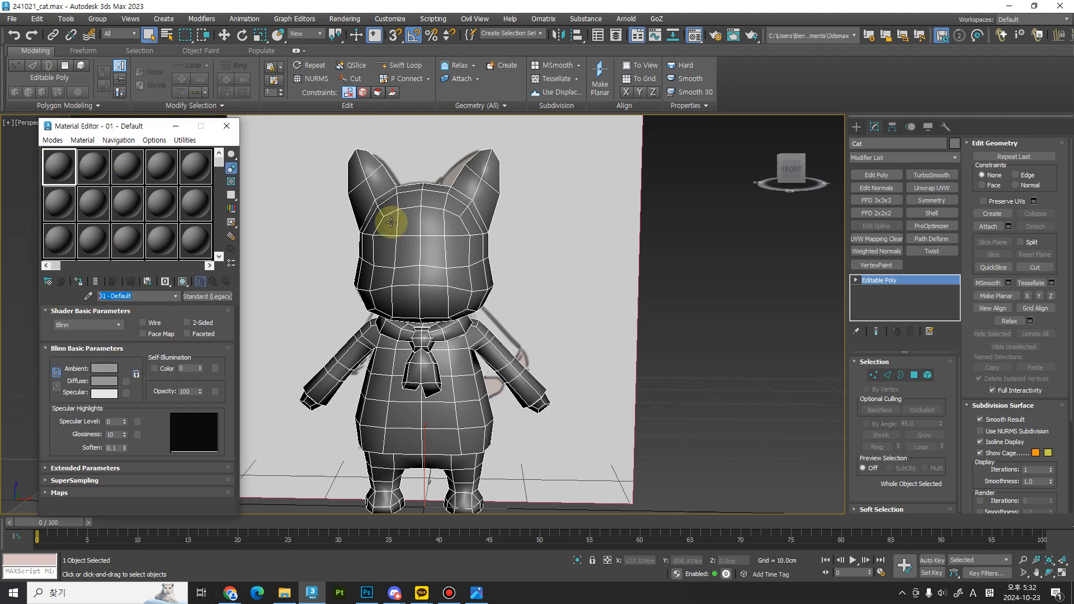
click(226, 127)
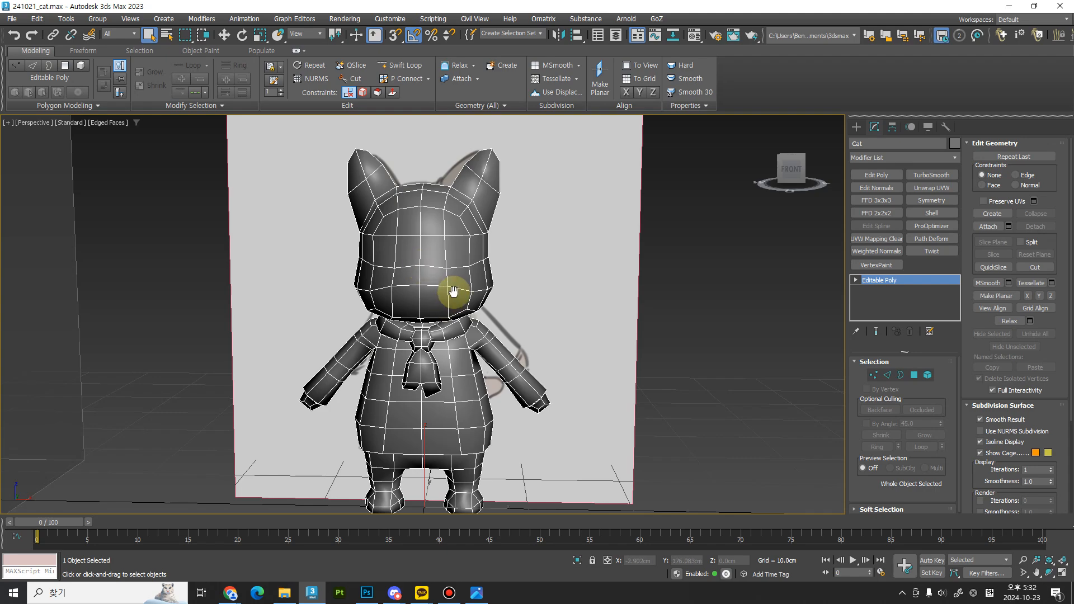
Step: Review the scene's display units and its system unit scale in Units Setup
ctrl+alt+middle_drag(451, 291, 510, 346)
key(w)
scroll(425, 336, up, 3)
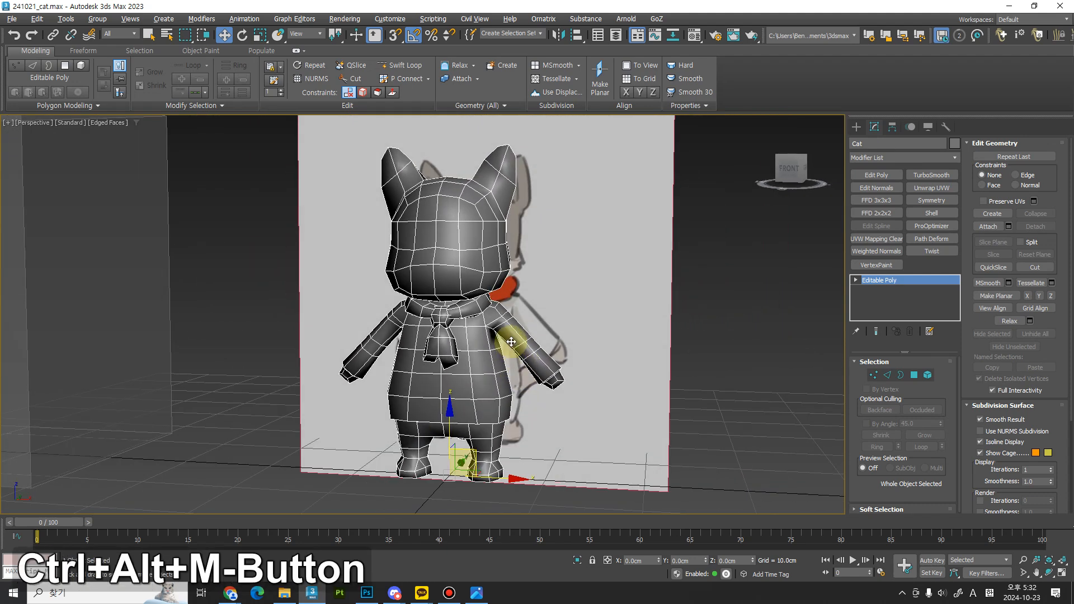
click(390, 19)
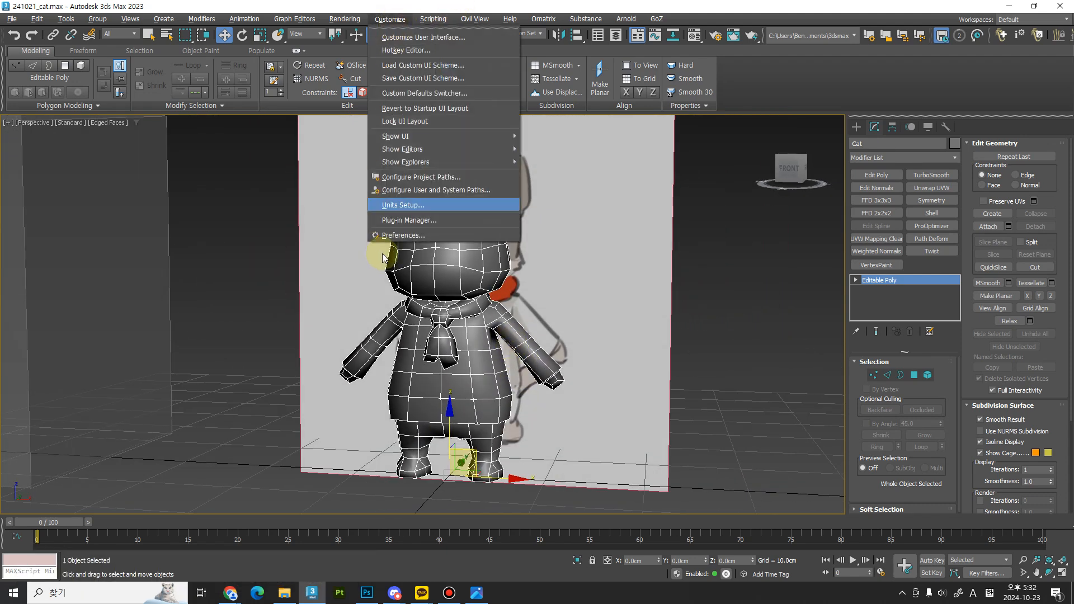
click(414, 206)
click(535, 205)
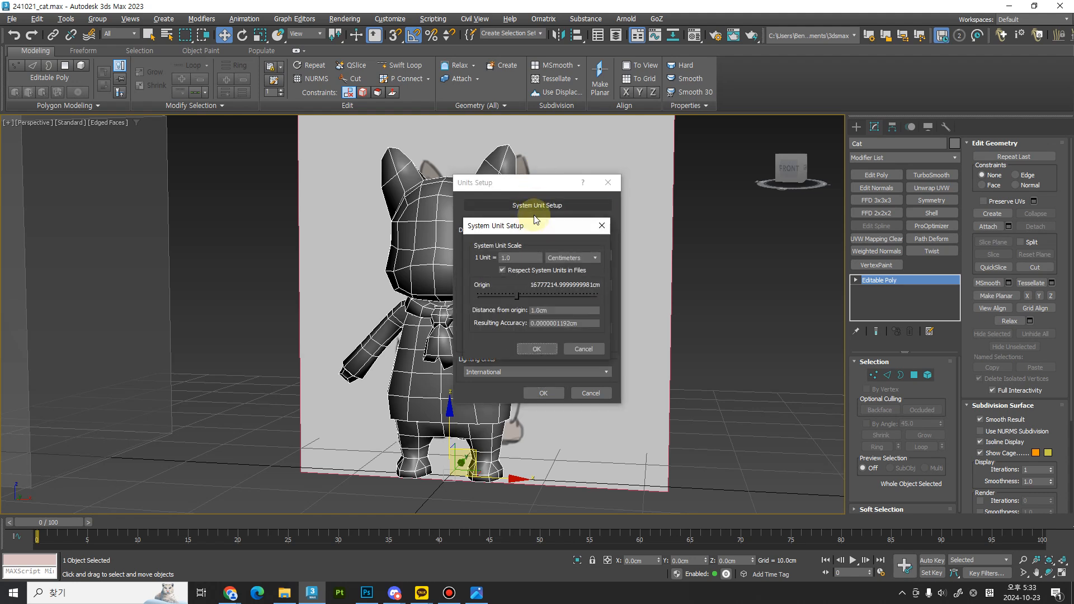
drag(574, 193, 706, 183)
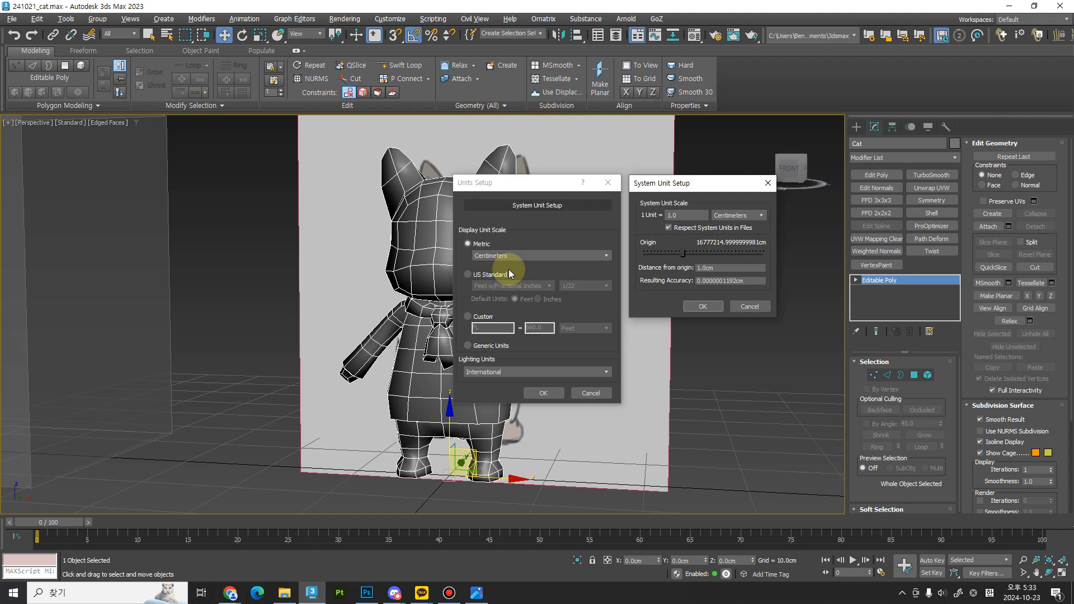
click(703, 306)
click(543, 393)
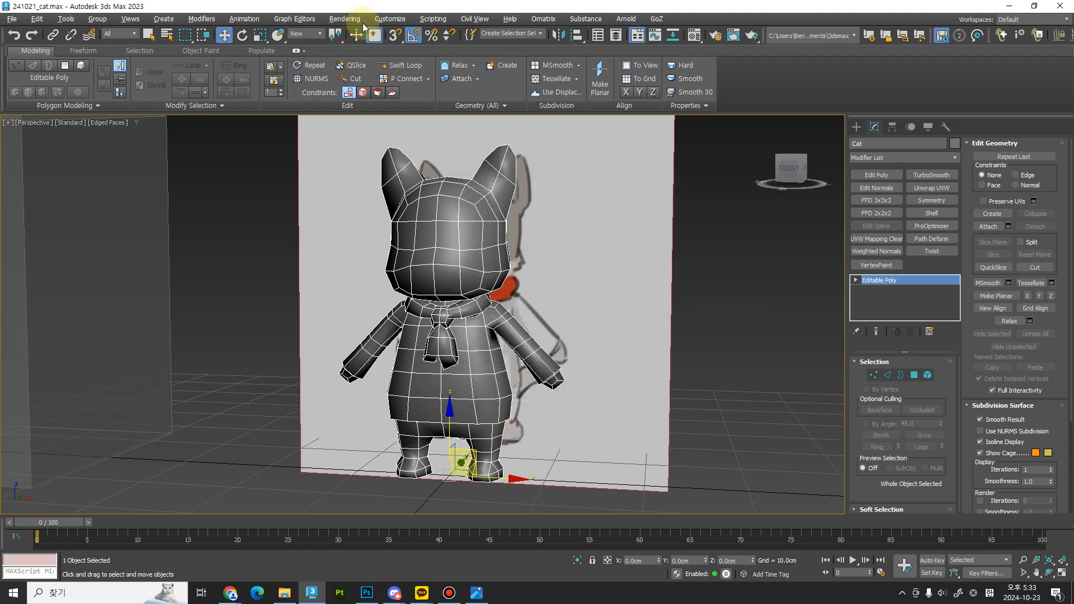
click(383, 20)
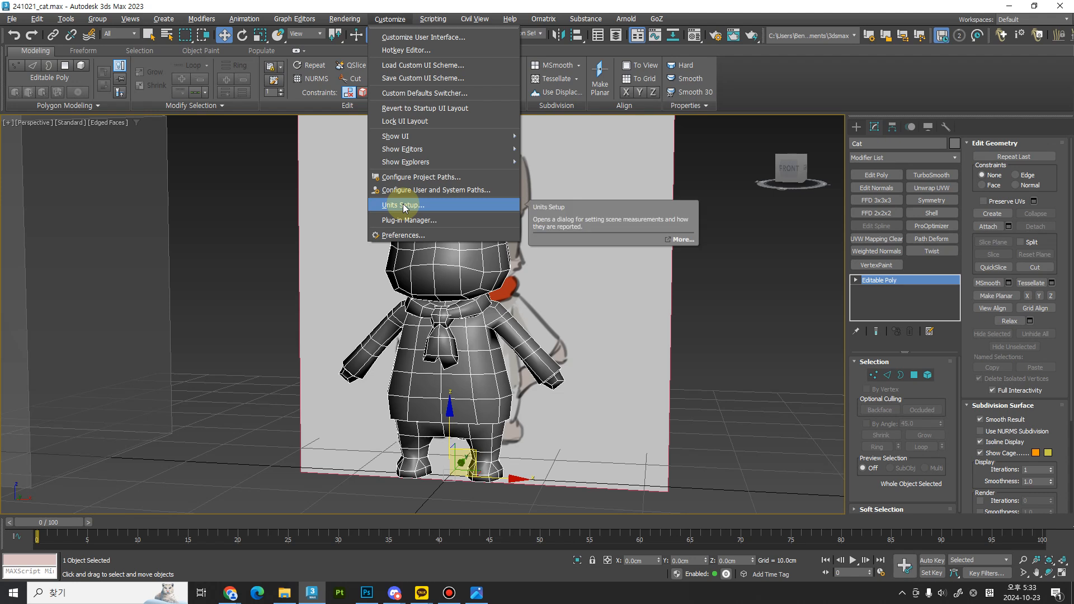
Step: Apply Reset XForm to the cat and convert it back to Editable Poly
click(945, 127)
click(945, 127)
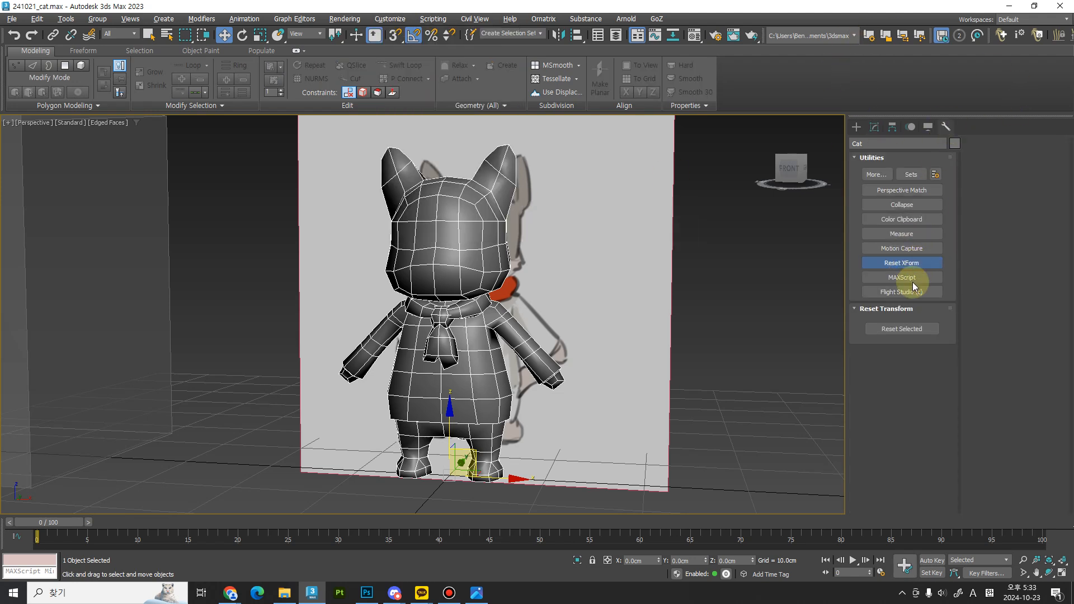
click(902, 329)
click(874, 127)
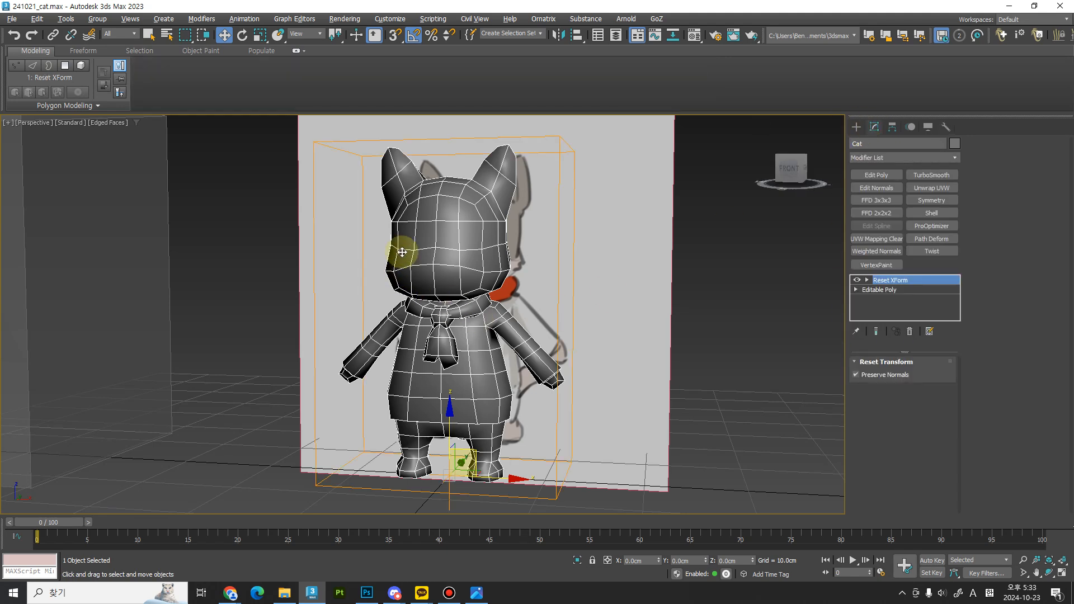
right_click(437, 241)
mouse_move(486, 385)
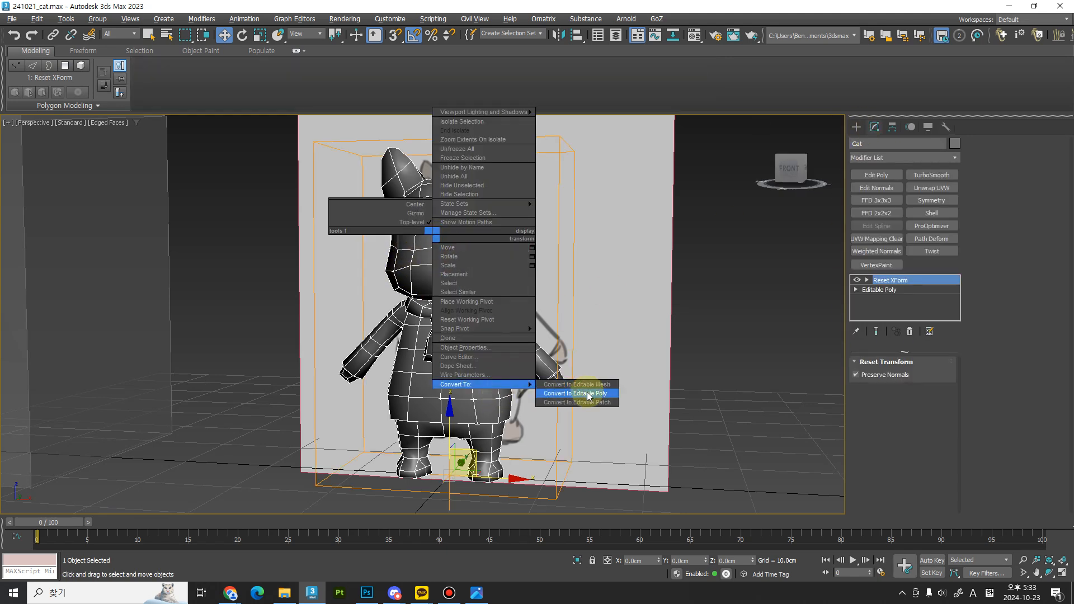
click(576, 386)
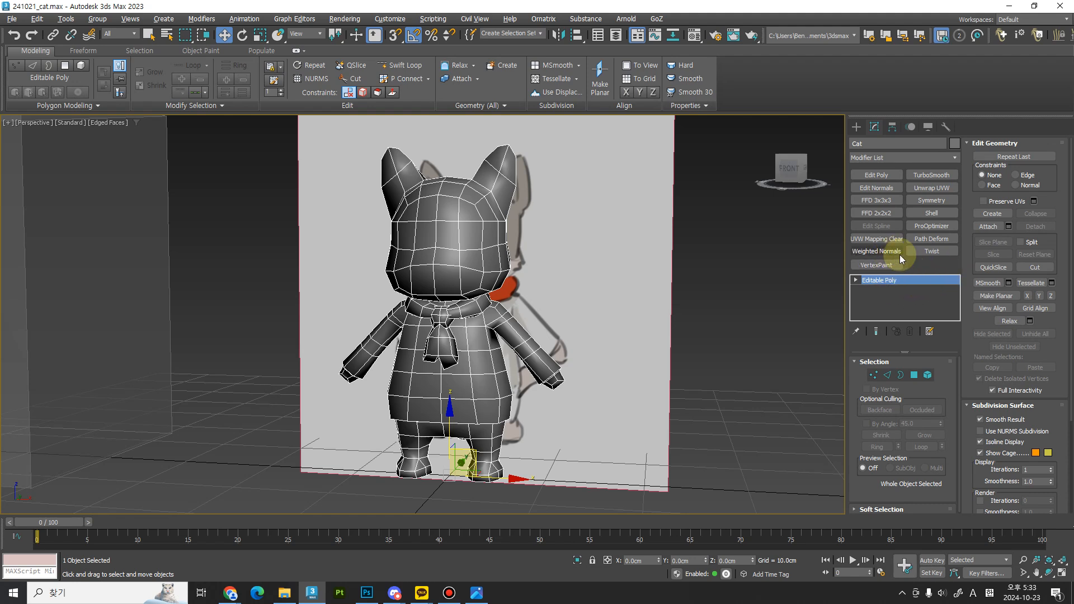
Step: Check the cat's X, Y and Z position values against the world origin
alt+middle_drag(523, 383, 476, 414)
drag(645, 561, 603, 561)
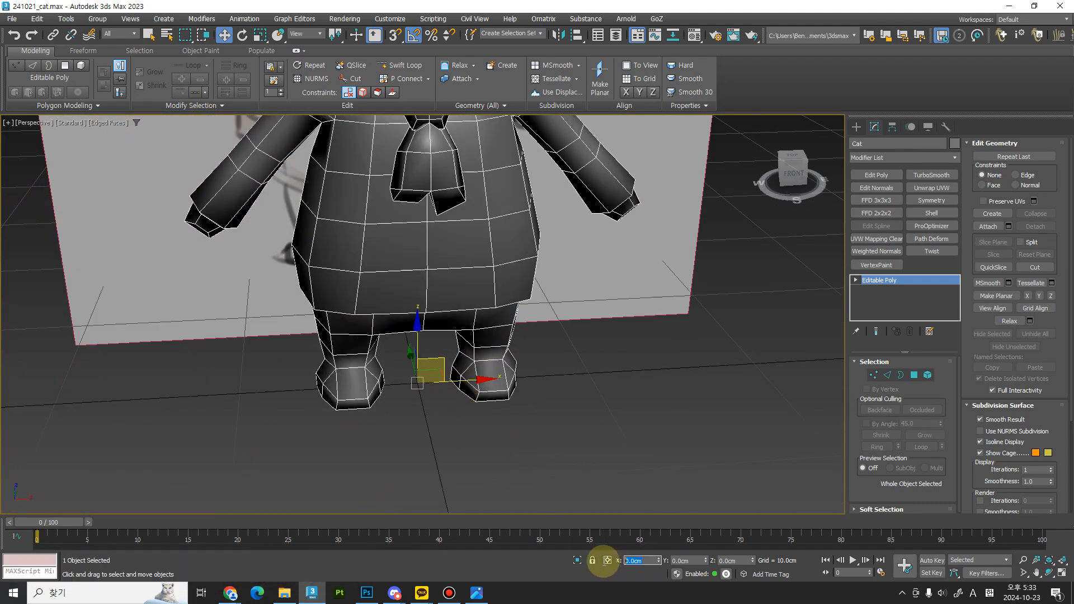
drag(699, 560, 621, 554)
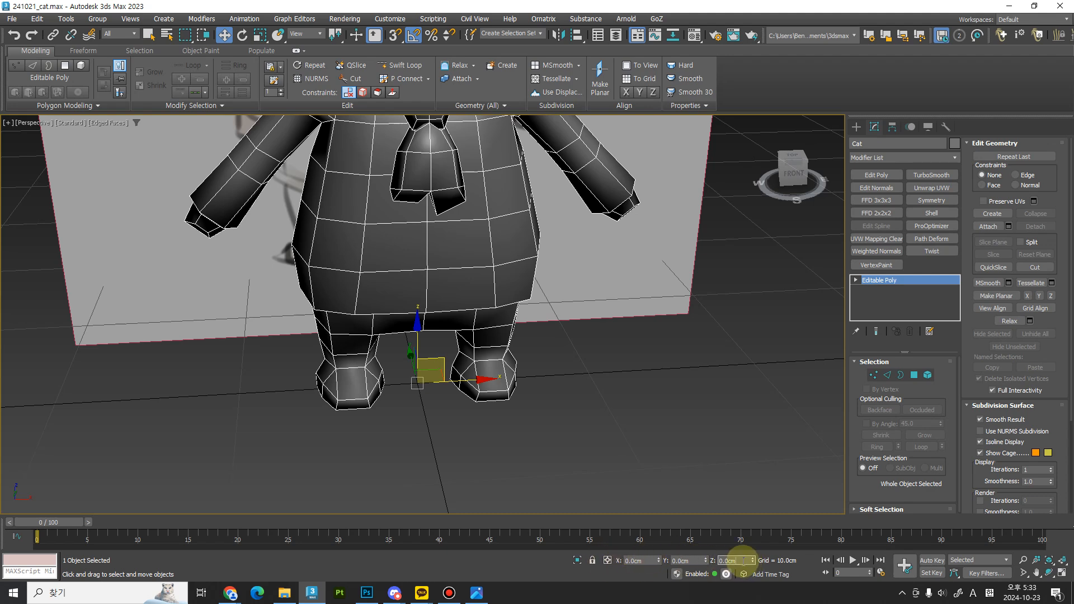
Step: Try moving the cat about 13 cm along X and 12 cm along Z, and undo the move
middle_drag(486, 408, 447, 442)
ctrl+alt+middle_drag(448, 441, 450, 492)
alt+middle_drag(451, 492, 498, 465)
drag(456, 462, 639, 310)
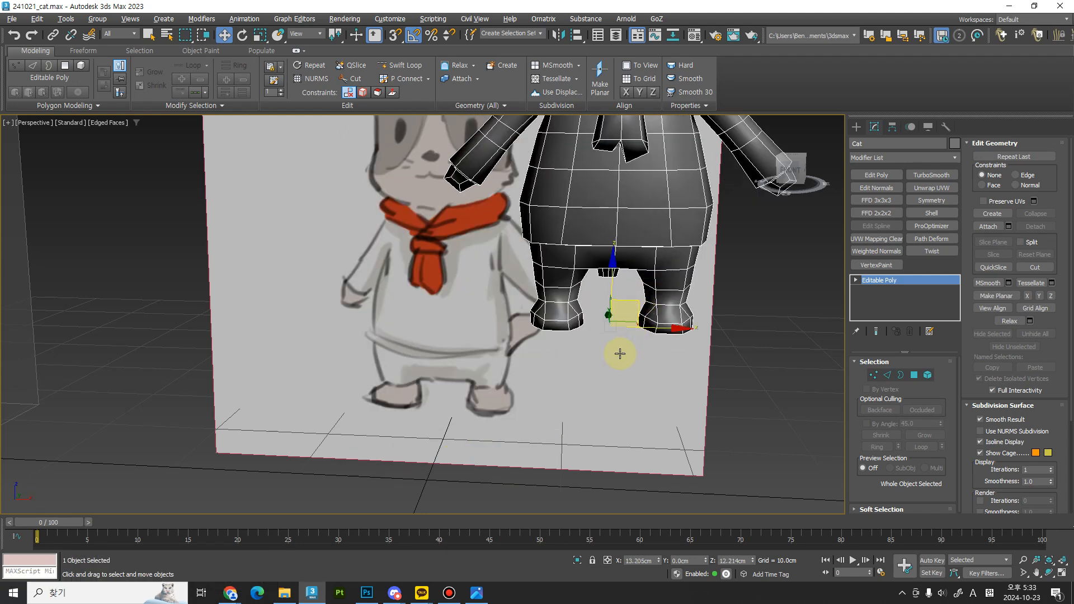
ctrl+alt+middle_drag(619, 355, 446, 372)
key(ctrl+z)
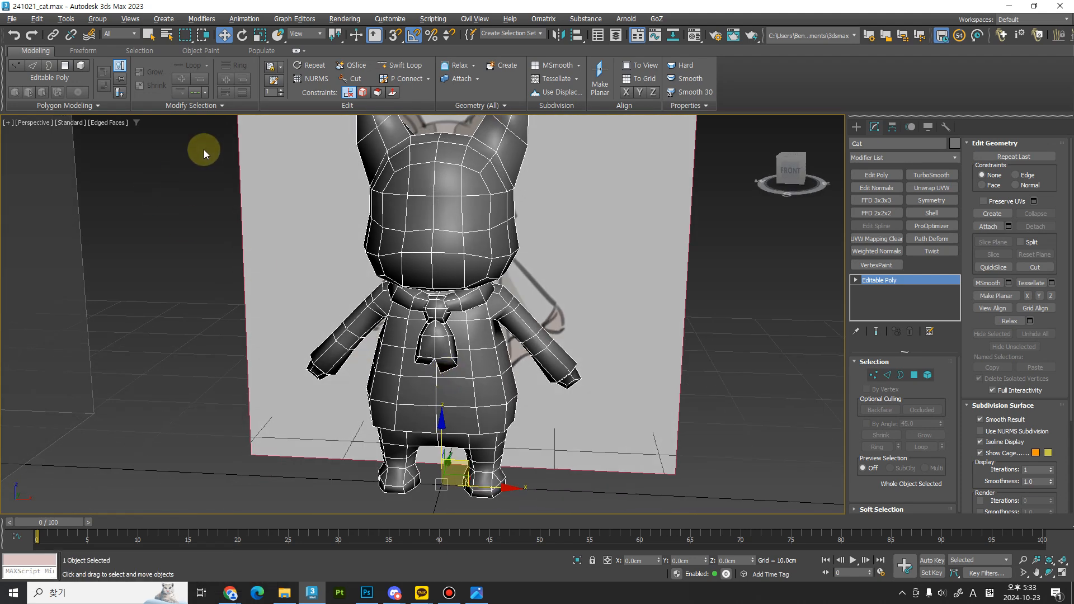
Step: Start exporting only the selected cat and choose the 241021_CatCooker folder inside sdg on drive D as the destination
click(11, 18)
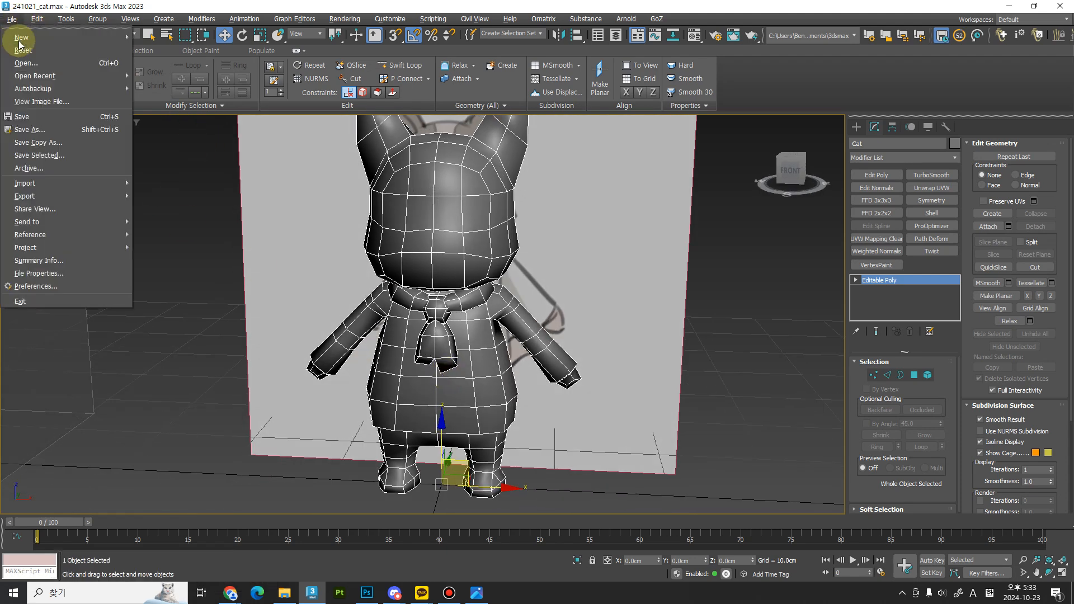
mouse_move(76, 184)
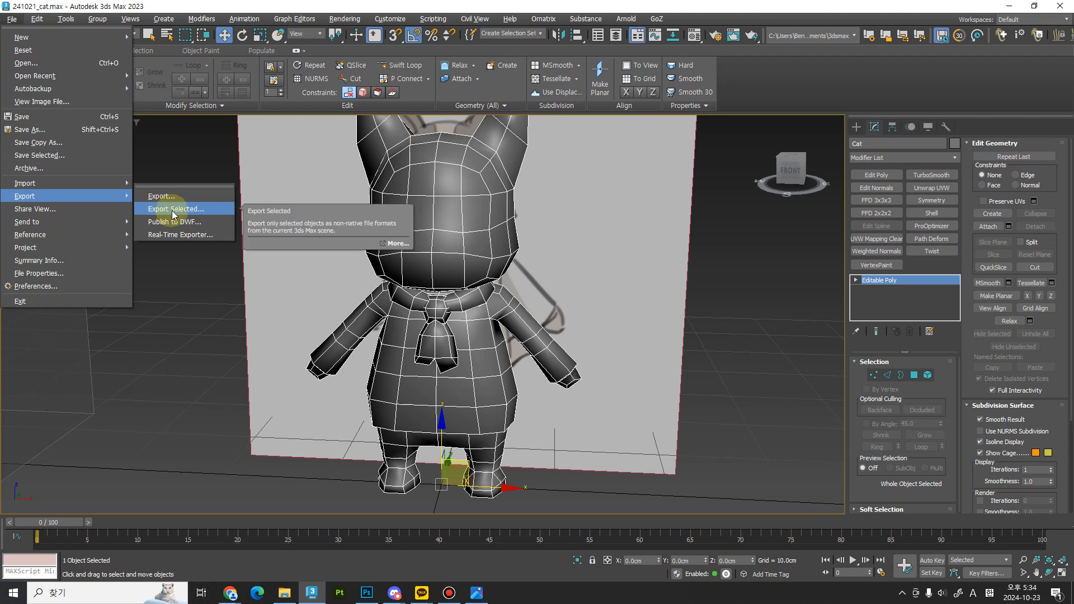
click(174, 210)
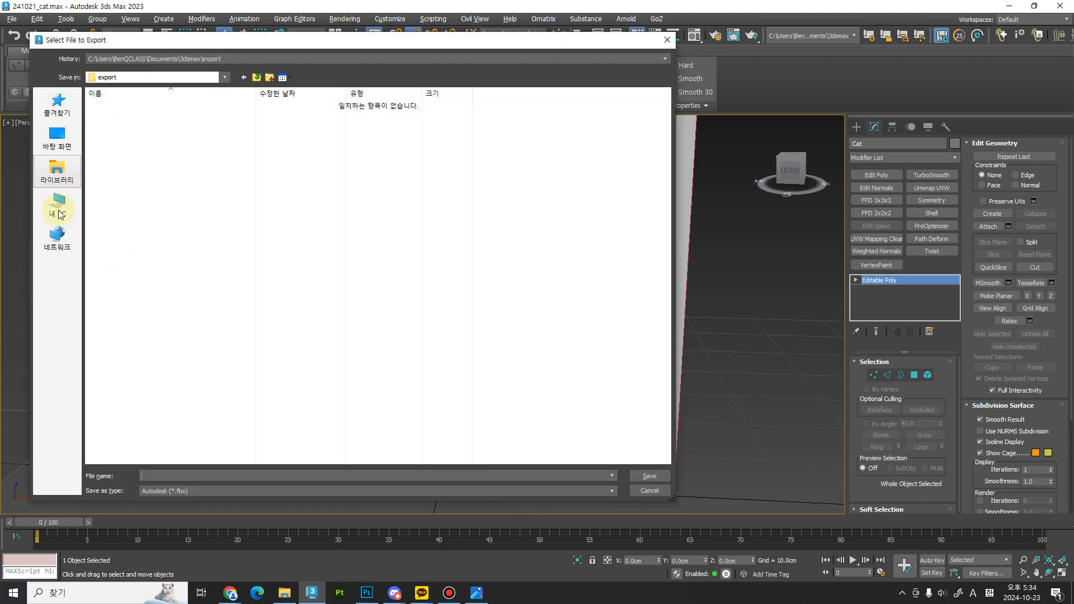
click(57, 206)
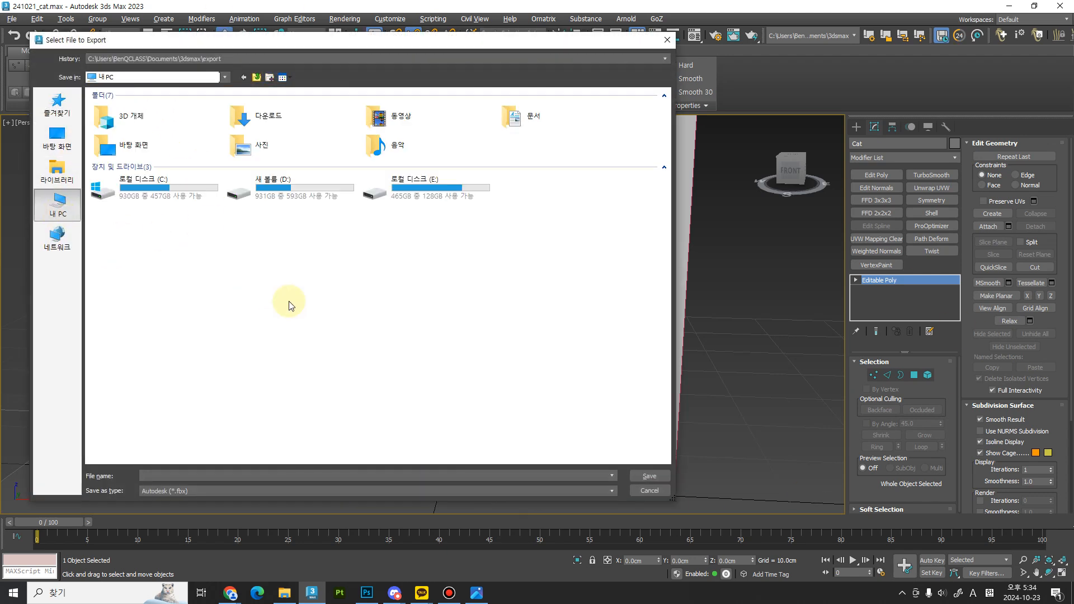
double_click(260, 191)
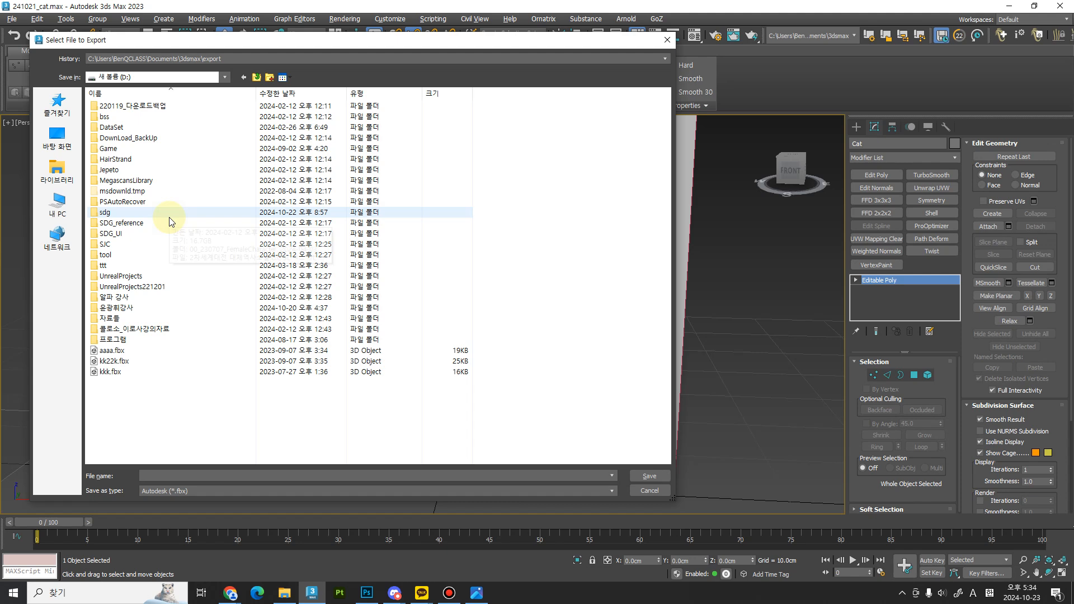
double_click(170, 215)
scroll(486, 356, down, 3)
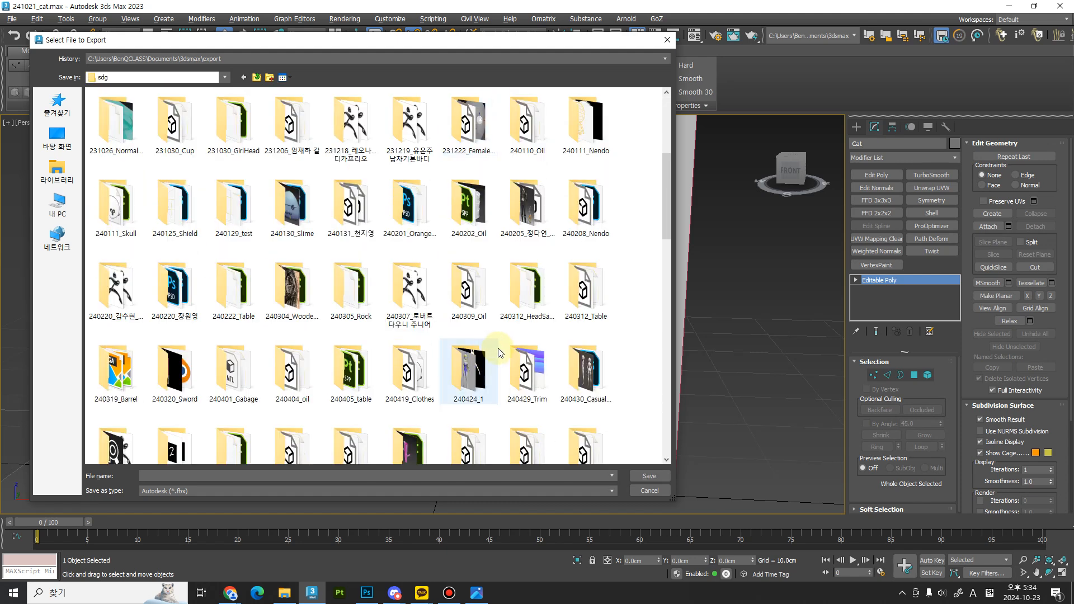
scroll(498, 352, down, 6)
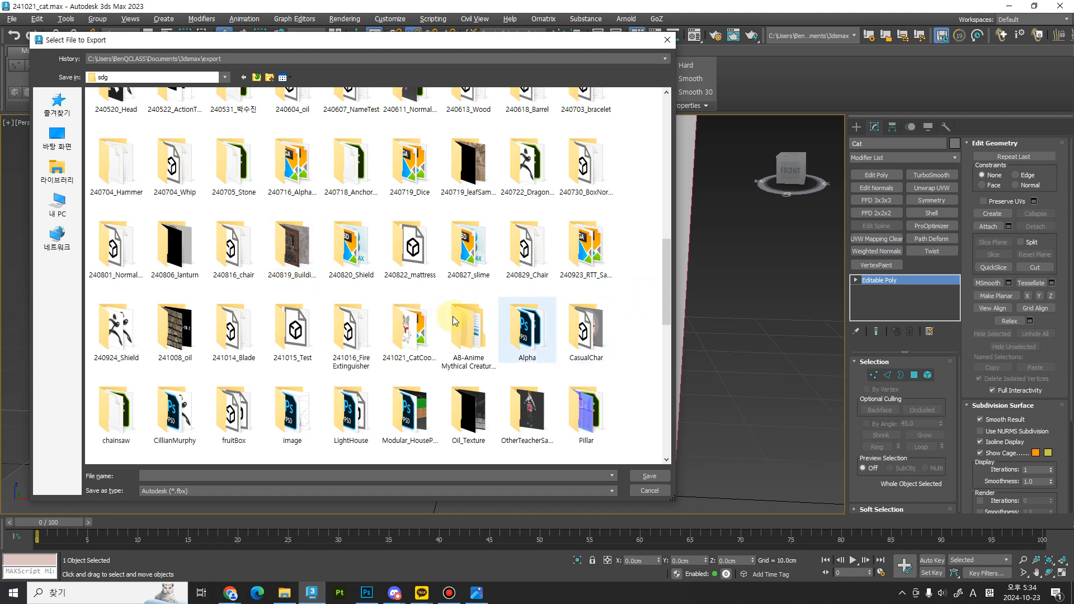
double_click(410, 330)
Step: Name the FBX export file Cat and proceed to the FBX export options
click(219, 481)
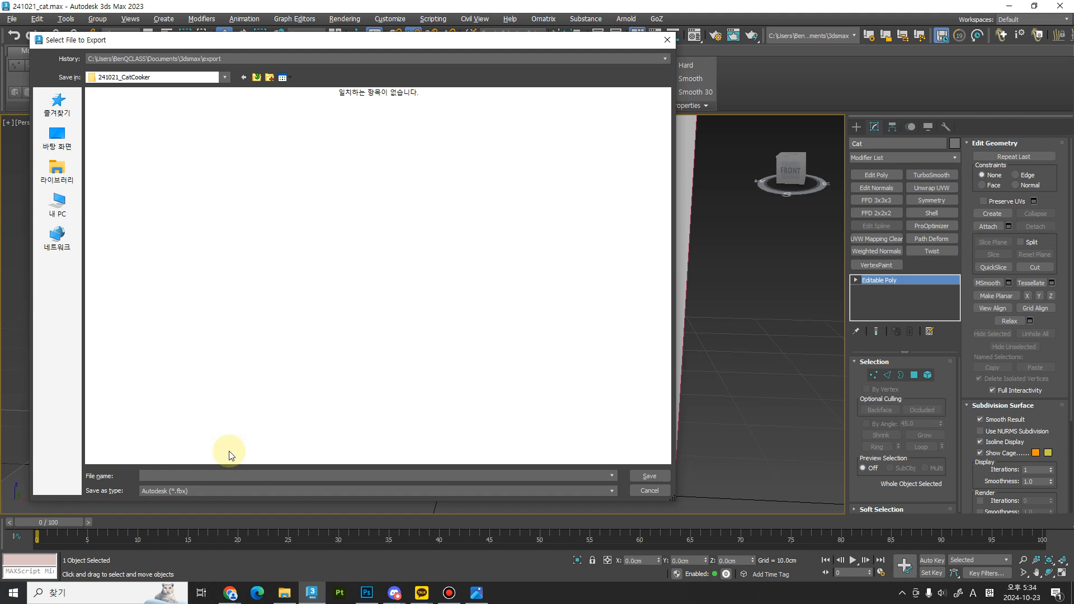
text(Cat)
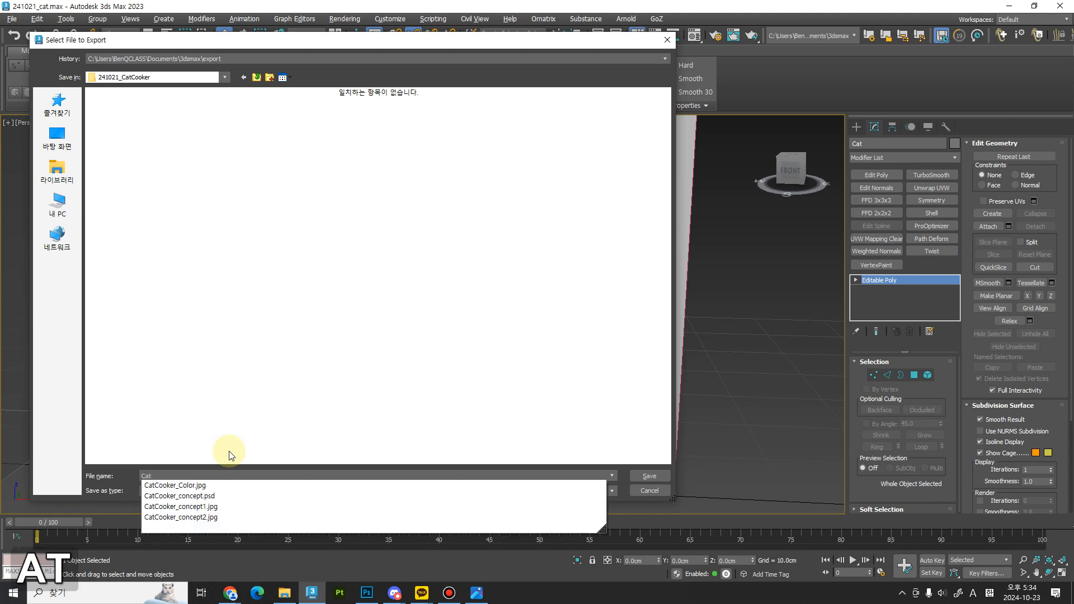
key(End)
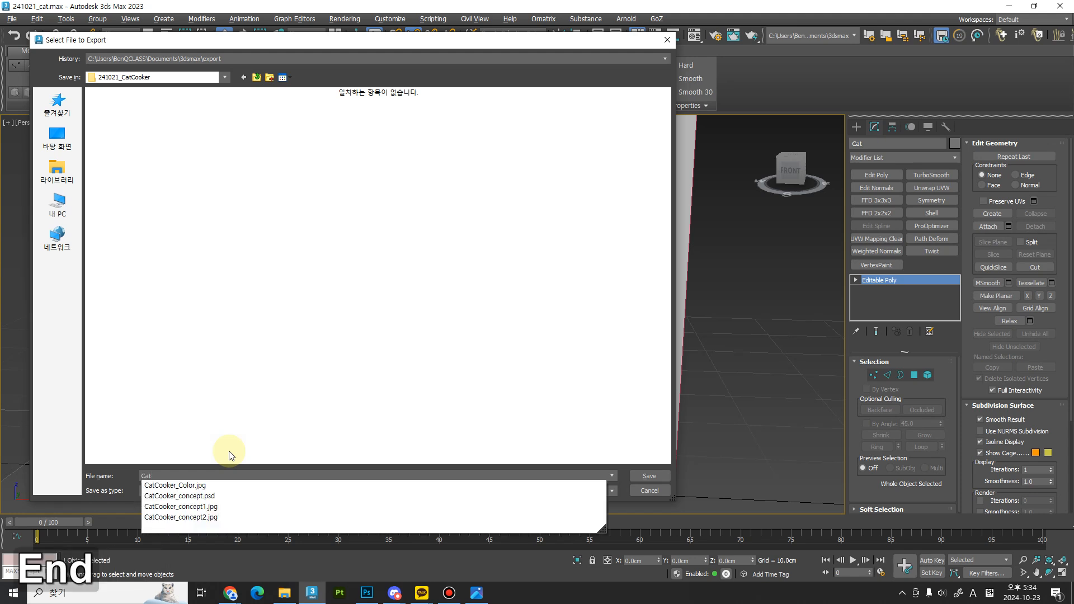
click(212, 474)
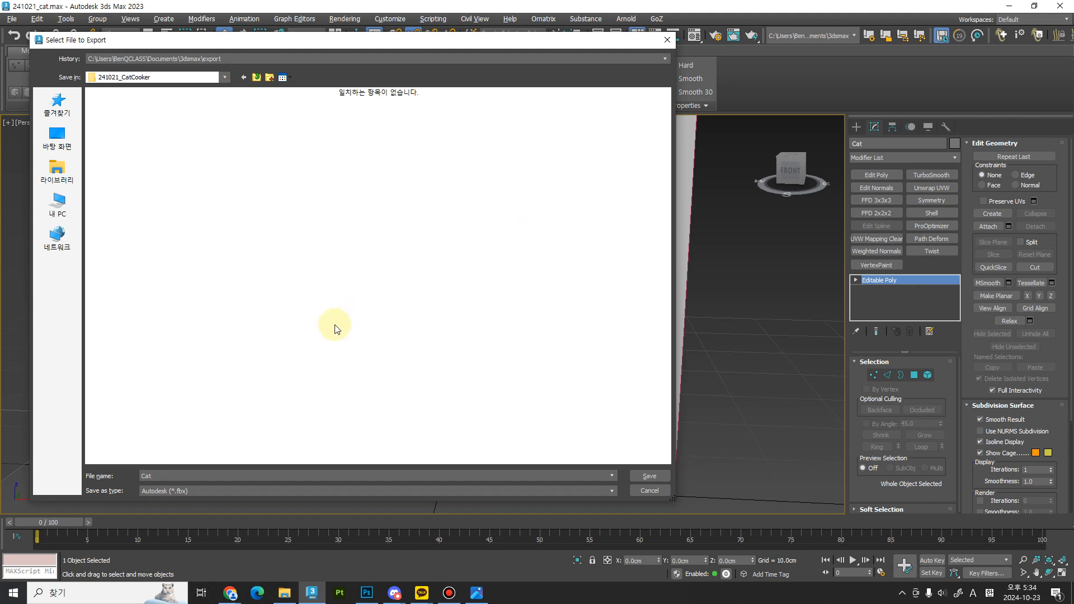
click(226, 78)
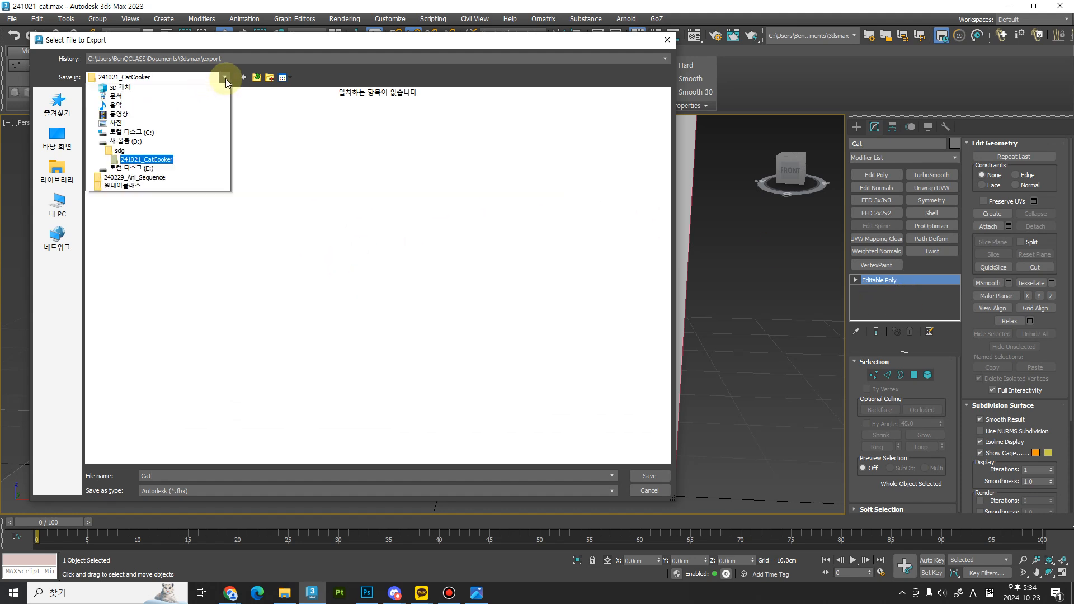
click(246, 56)
click(258, 58)
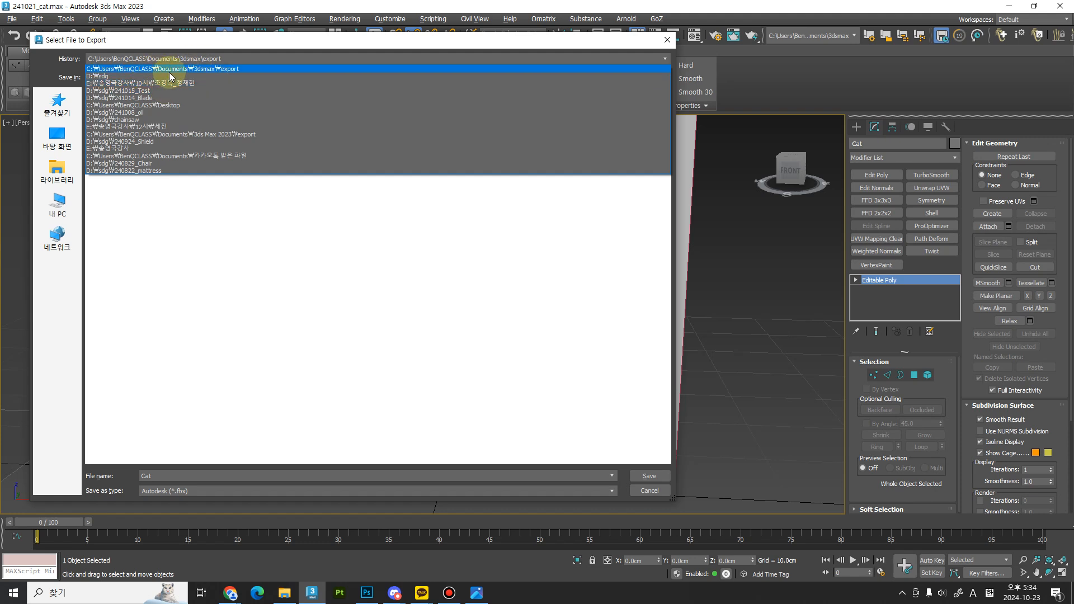
click(217, 295)
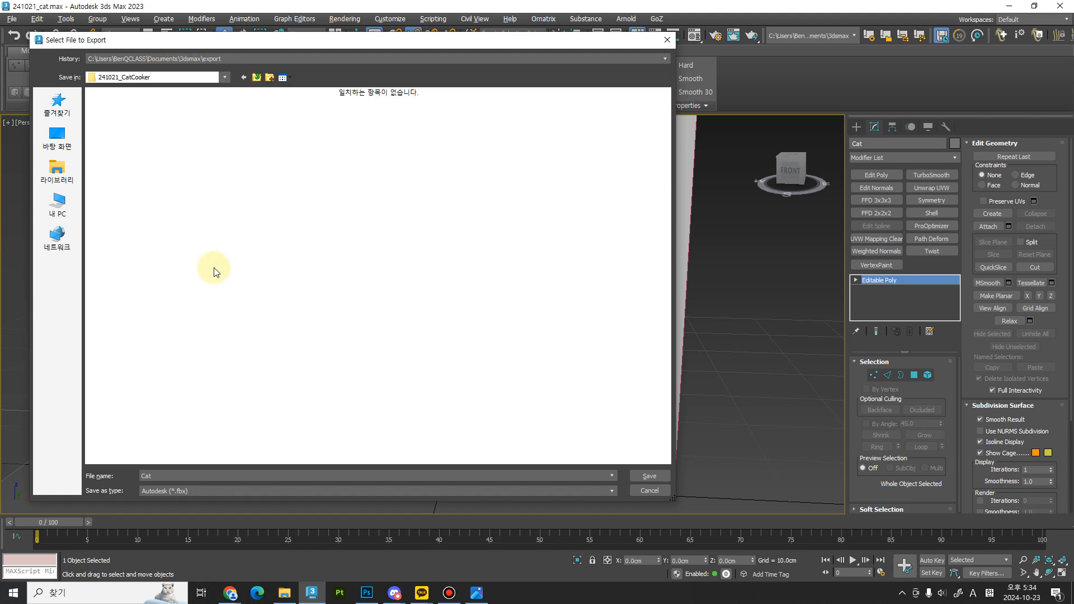
click(640, 476)
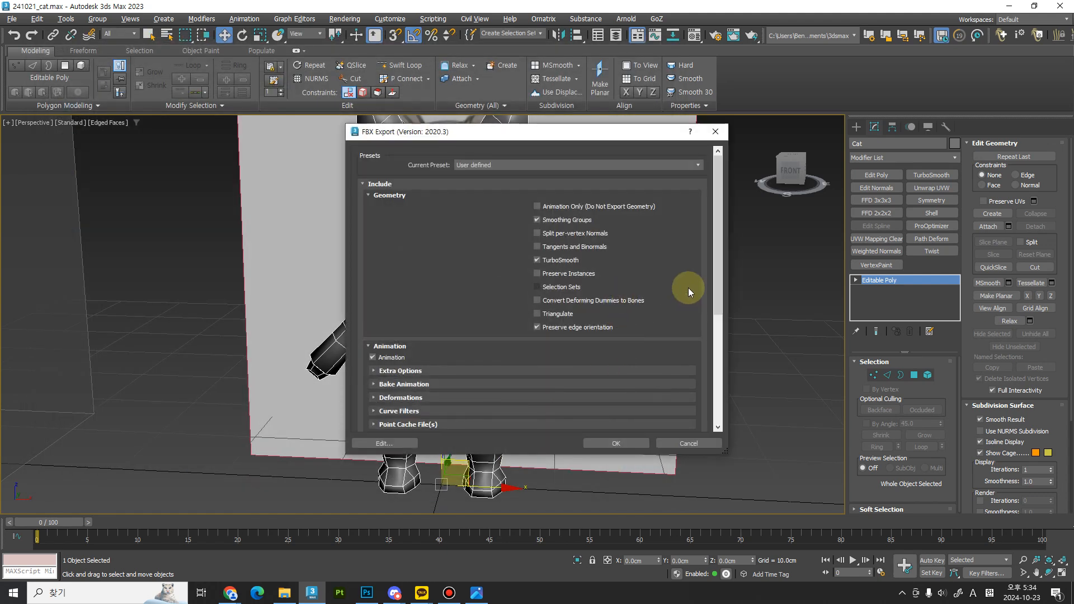
Step: Apply the Autodesk Media & Entertainment preset to the FBX export, disable TurboSmooth and enable Smoothing Groups
scroll(707, 297, down, 1)
scroll(707, 298, up, 1)
click(657, 166)
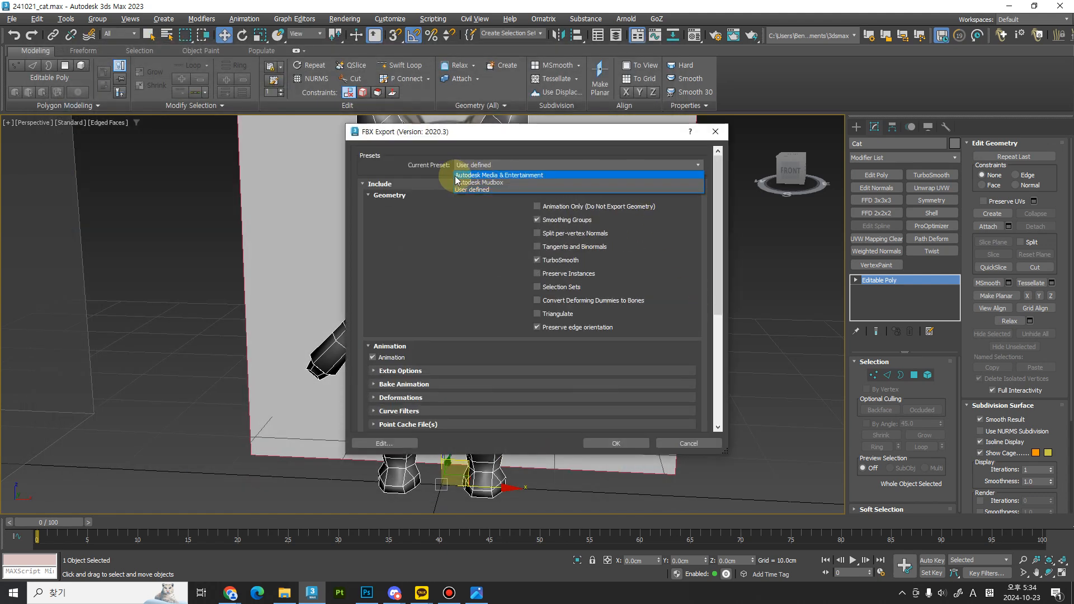
click(470, 175)
click(418, 193)
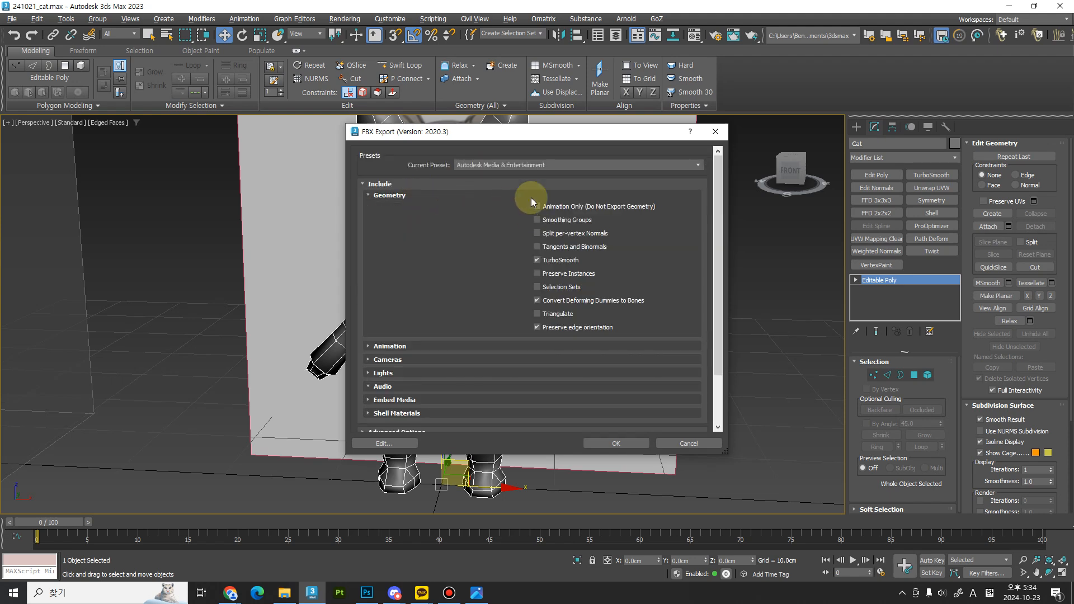
click(557, 258)
click(564, 221)
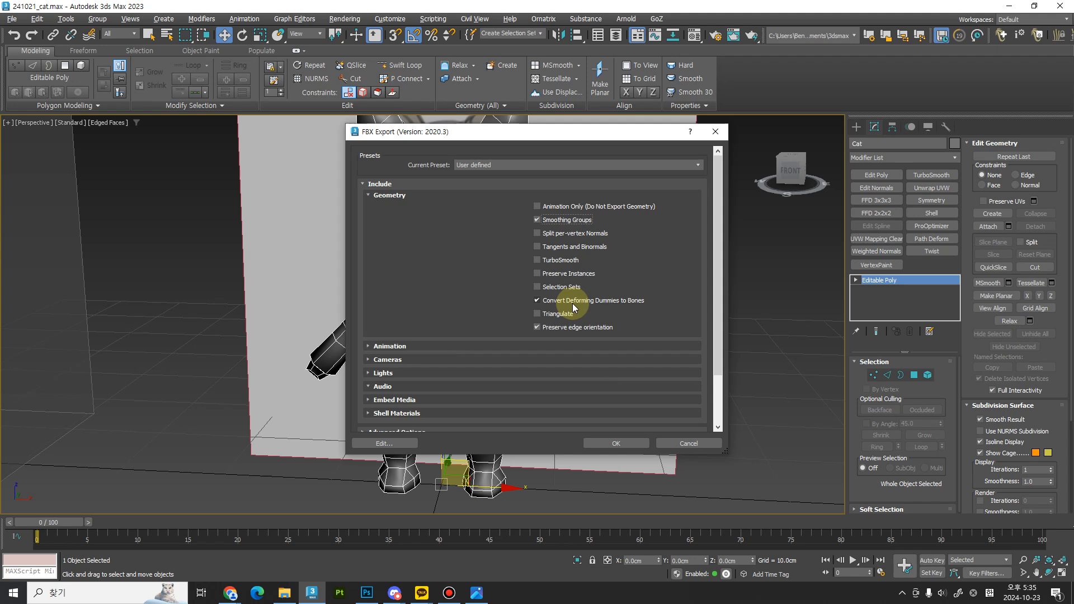
Step: Check the units under the advanced FBX options and run the export of the cat
scroll(532, 373, down, 3)
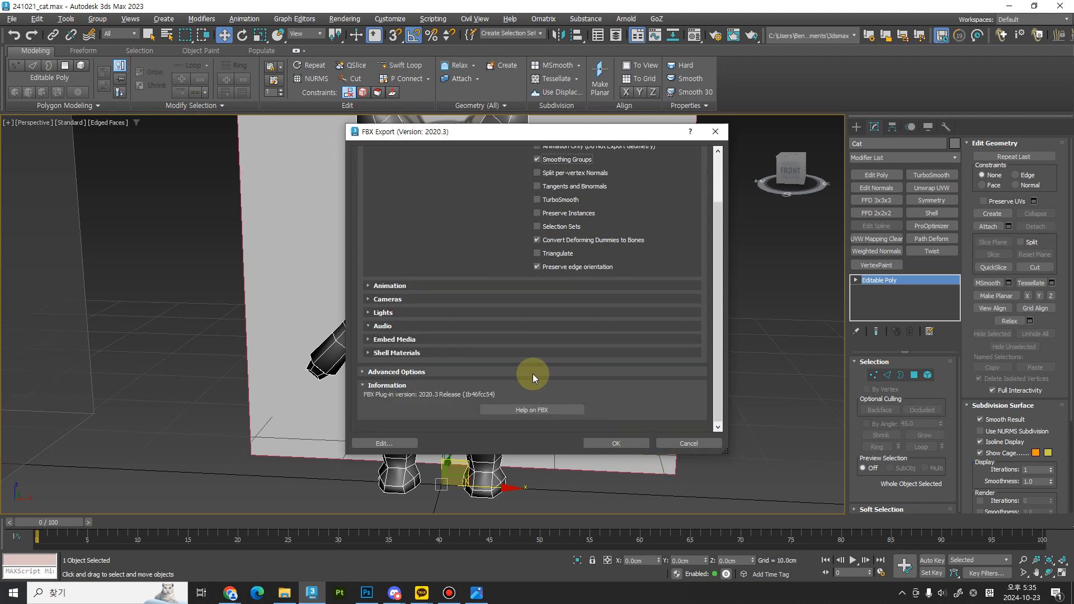
click(372, 372)
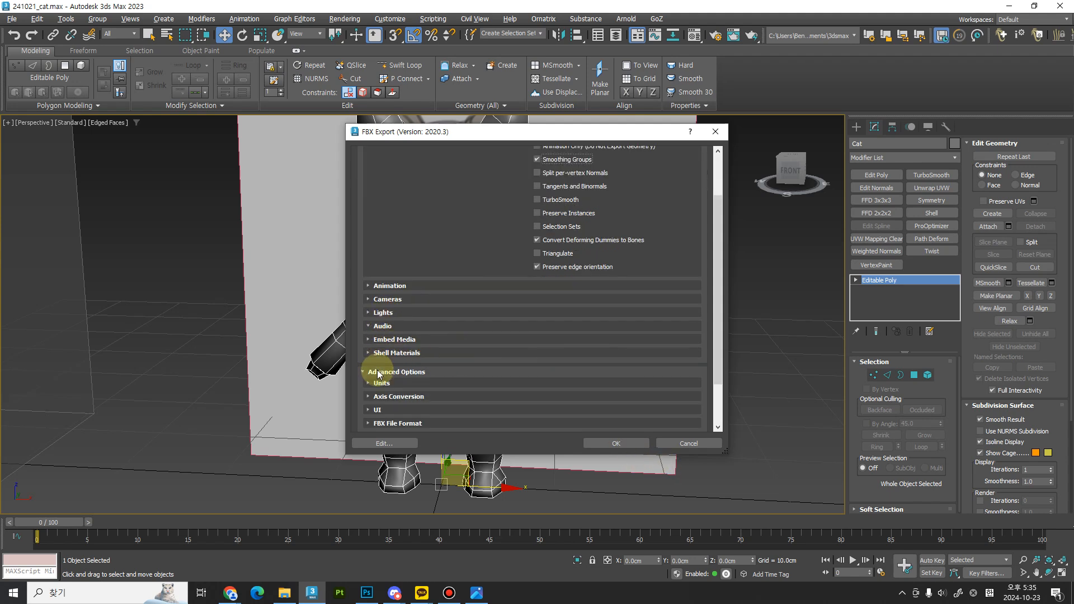
scroll(375, 364, down, 3)
click(377, 353)
click(377, 354)
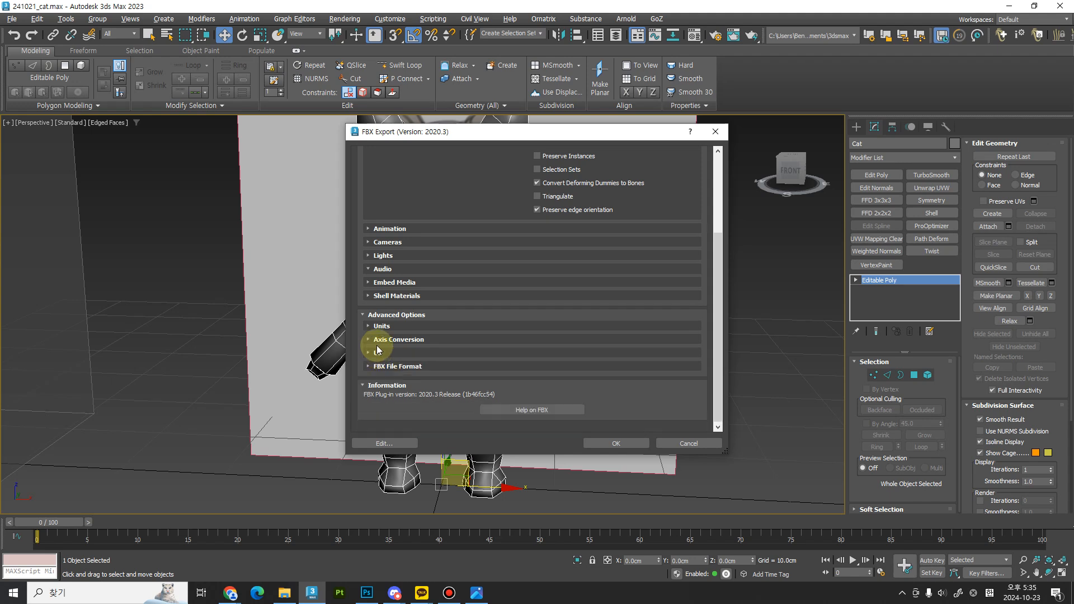
click(378, 326)
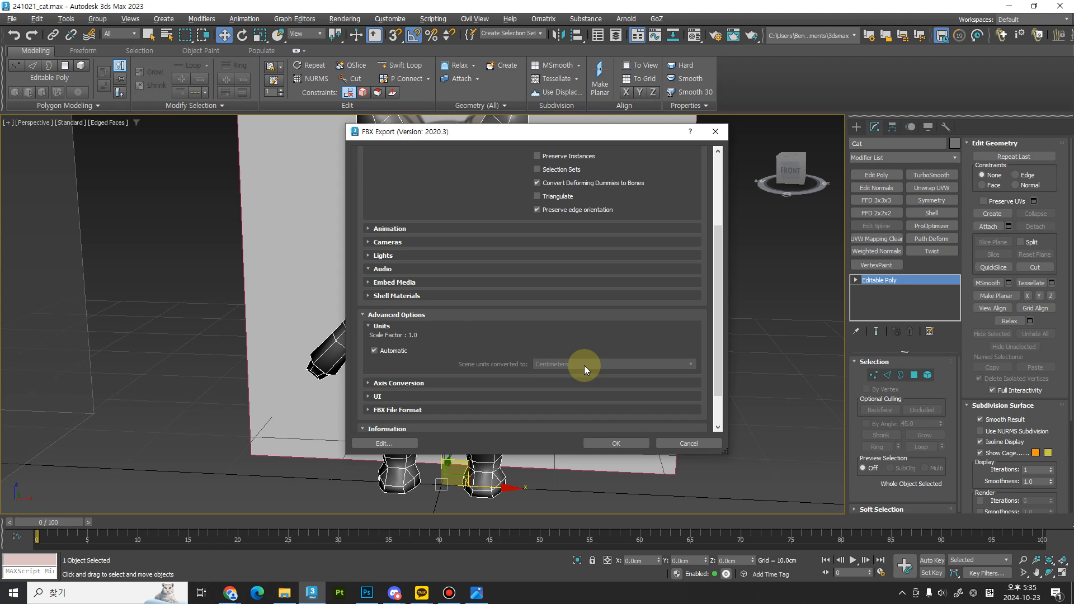
click(616, 445)
key(q)
middle_drag(520, 433, 547, 442)
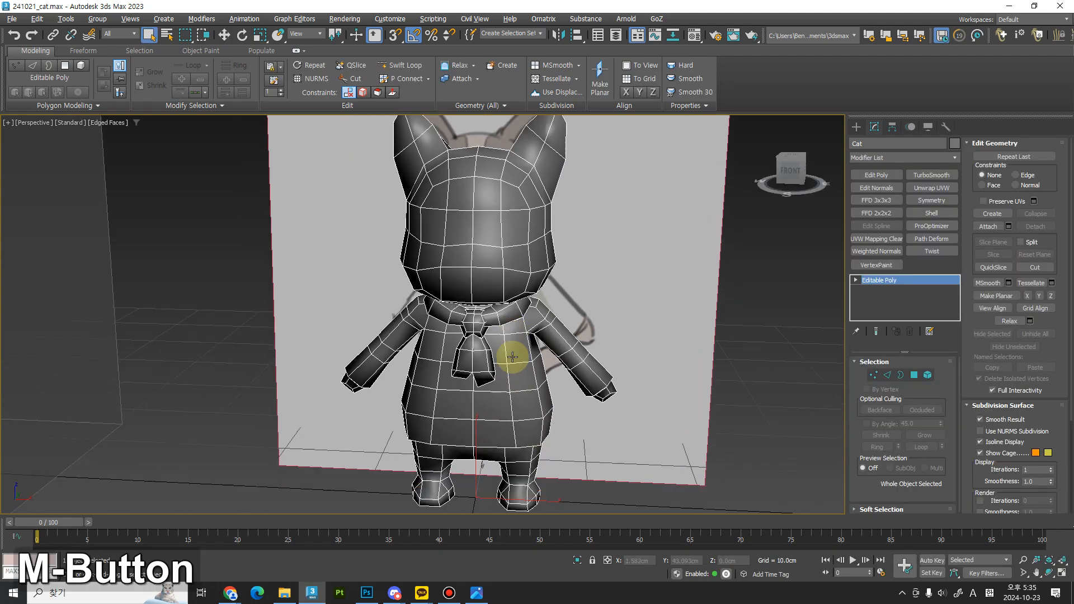
ctrl+alt+middle_drag(513, 357, 499, 387)
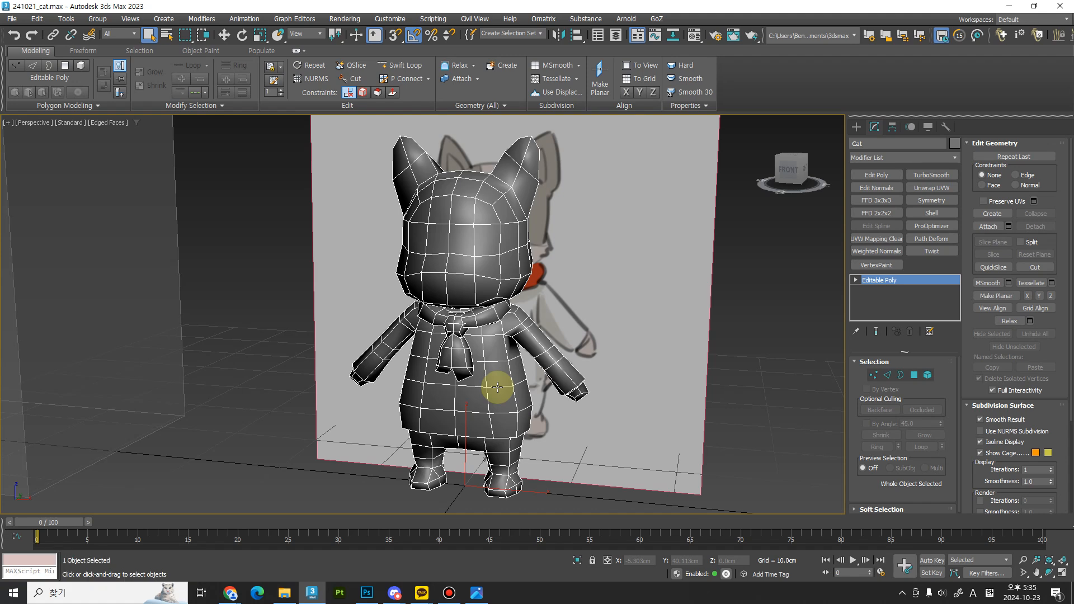
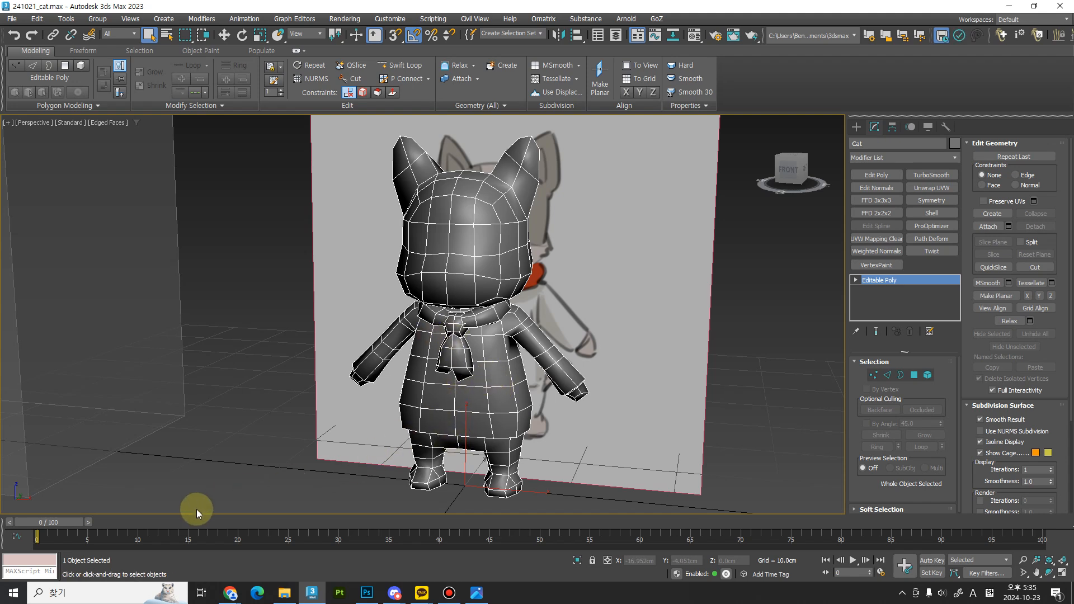
Step: Switch to Cinema 4D R20 by launching it from the MAXON program group
click(13, 592)
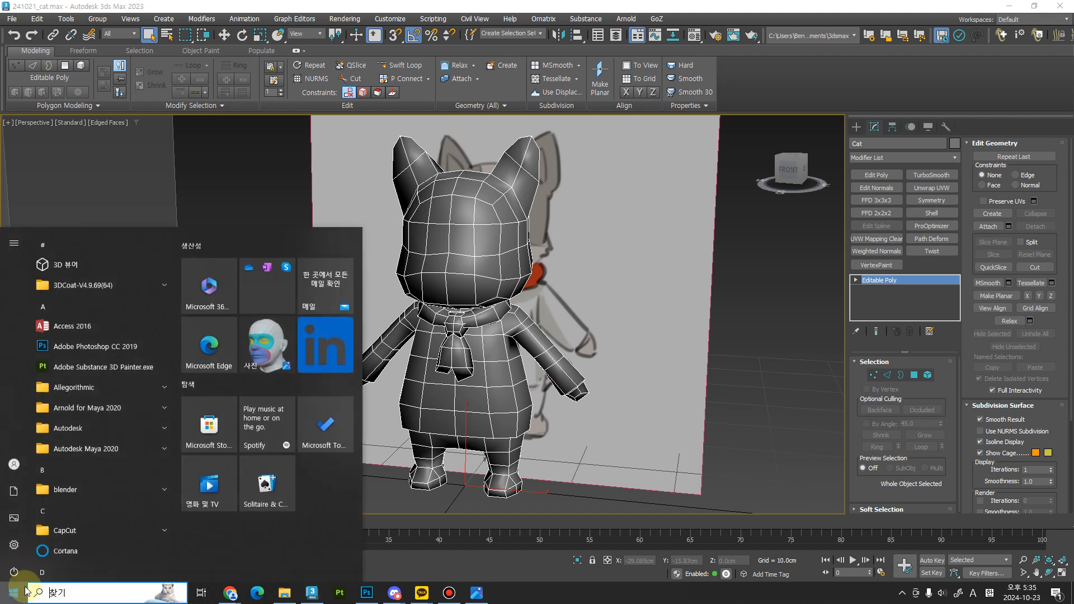
click(90, 458)
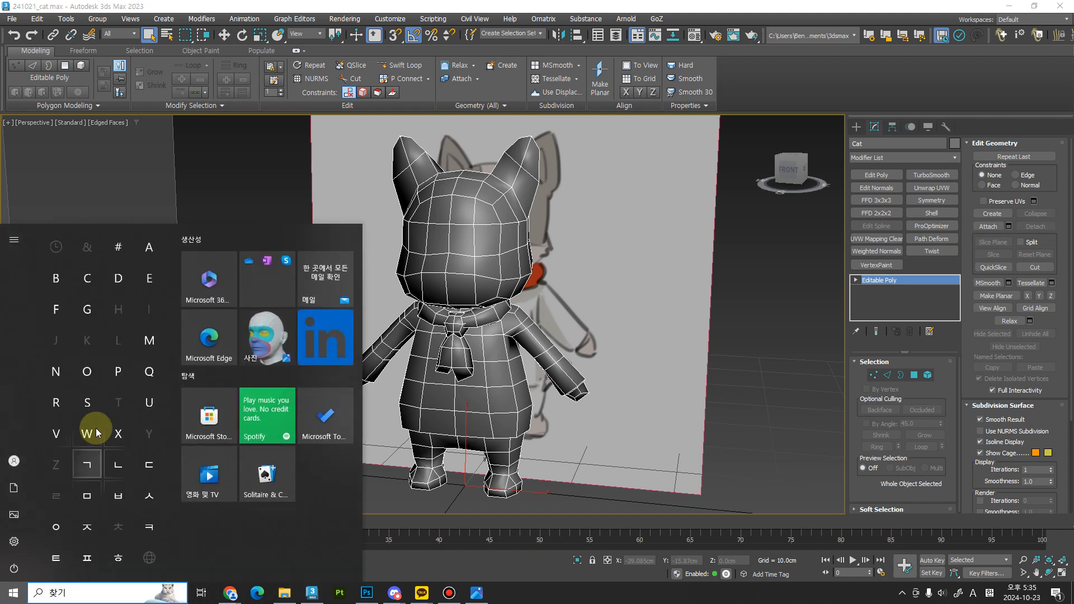
click(150, 349)
click(116, 311)
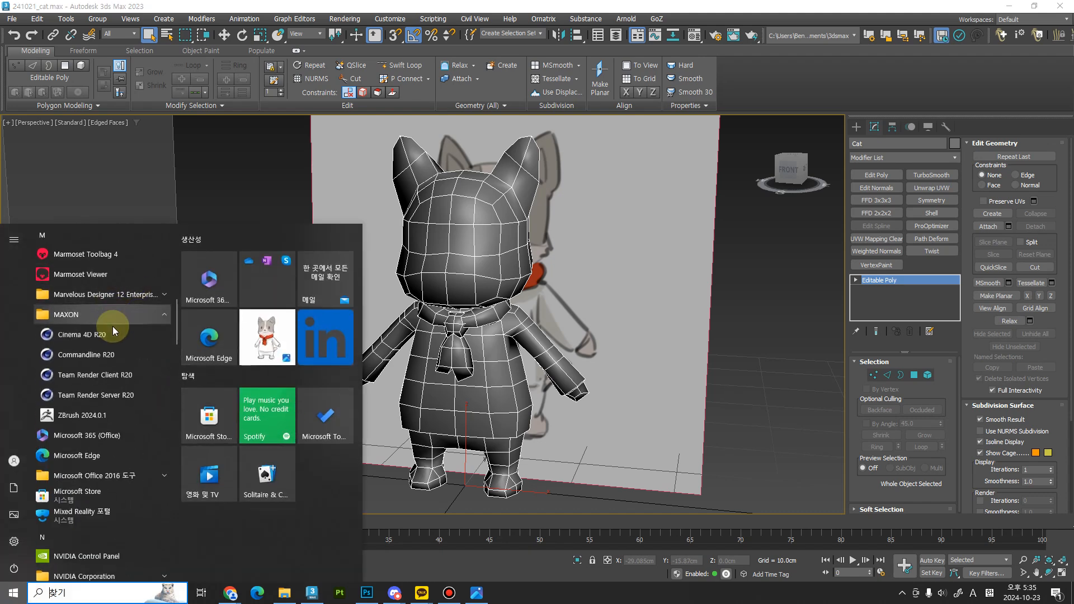
click(112, 332)
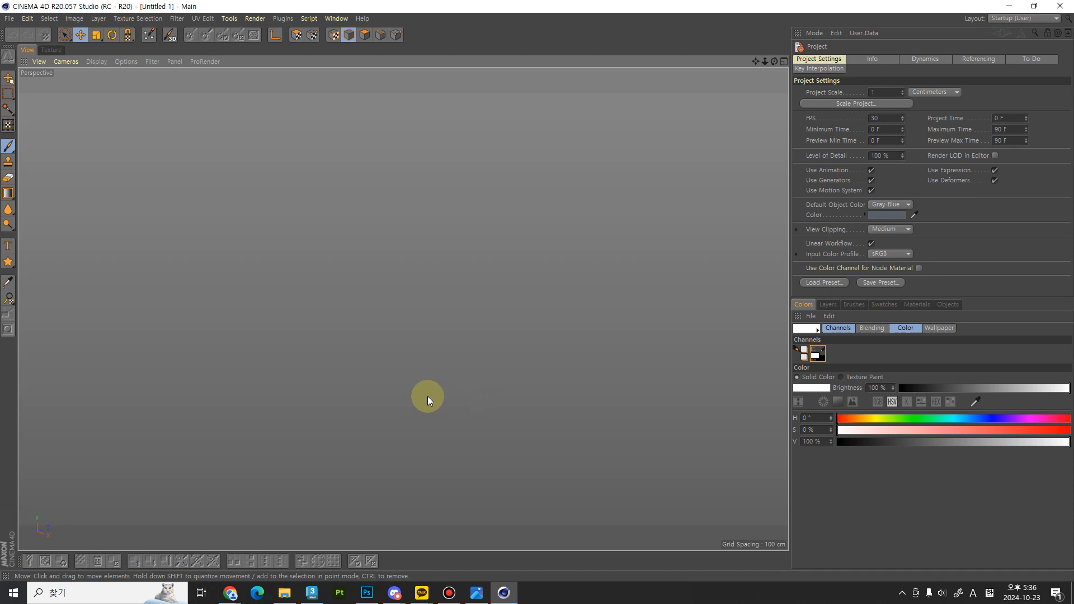
Step: Switch the interface layout to BP - 3D Paint
click(336, 19)
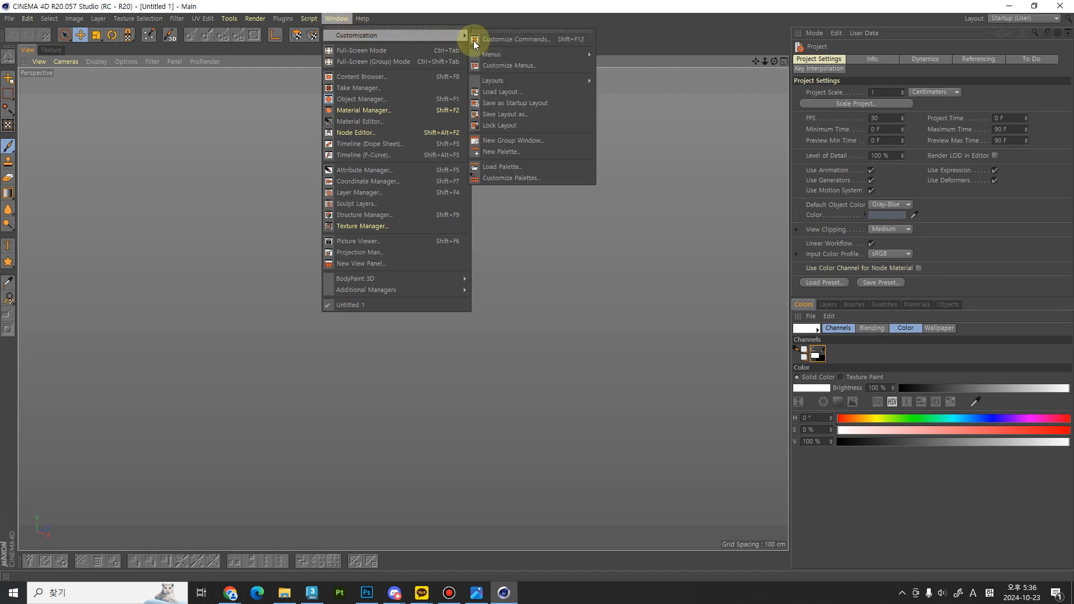
mouse_move(519, 55)
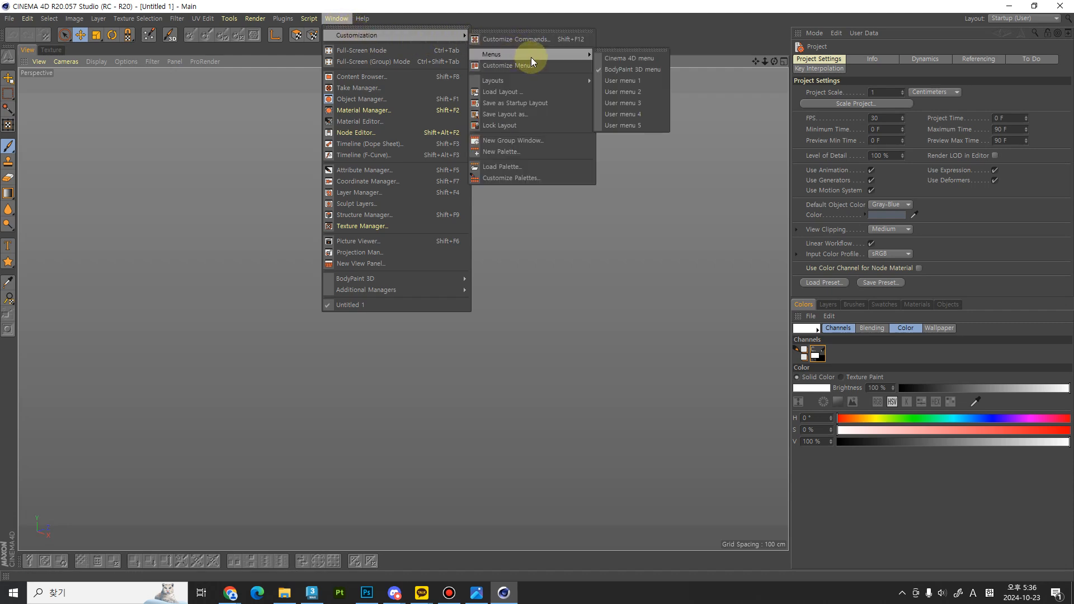
mouse_move(530, 83)
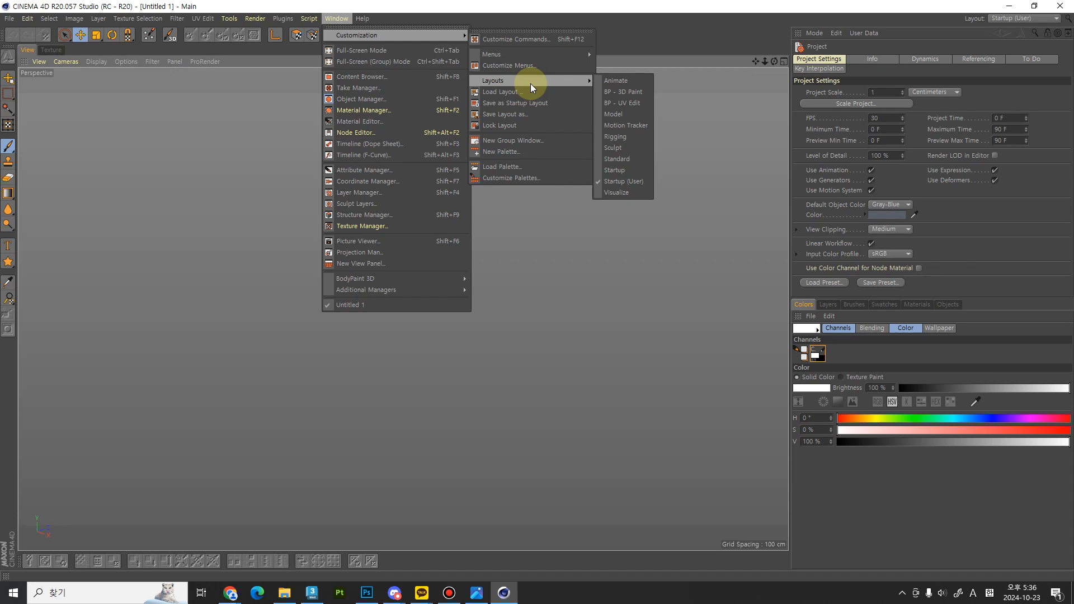
click(622, 94)
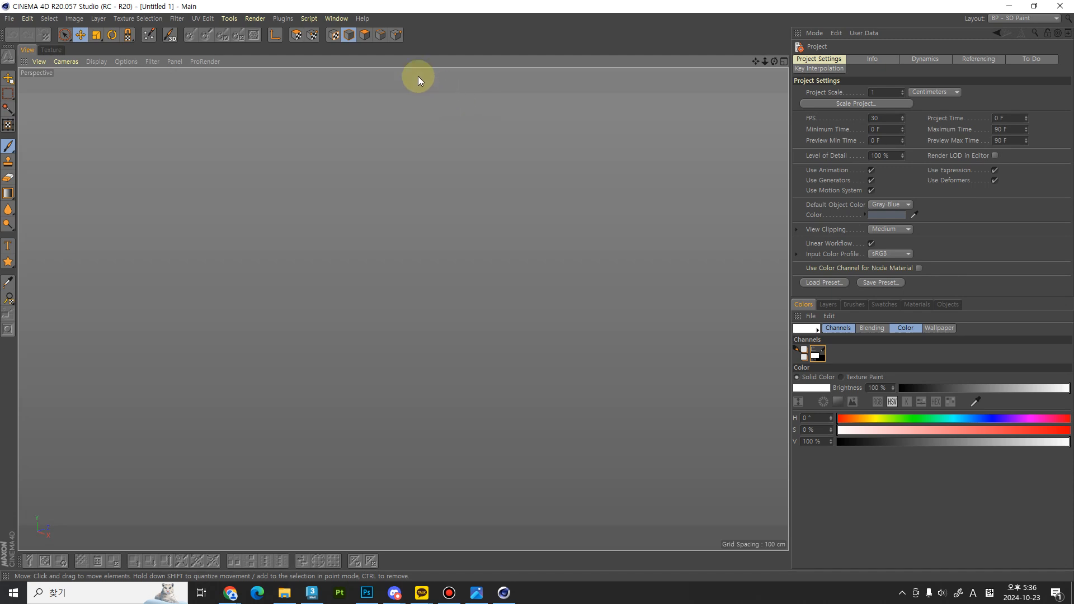
Step: Try the Standard interface layout and return to BP - 3D Paint
click(330, 18)
mouse_move(364, 33)
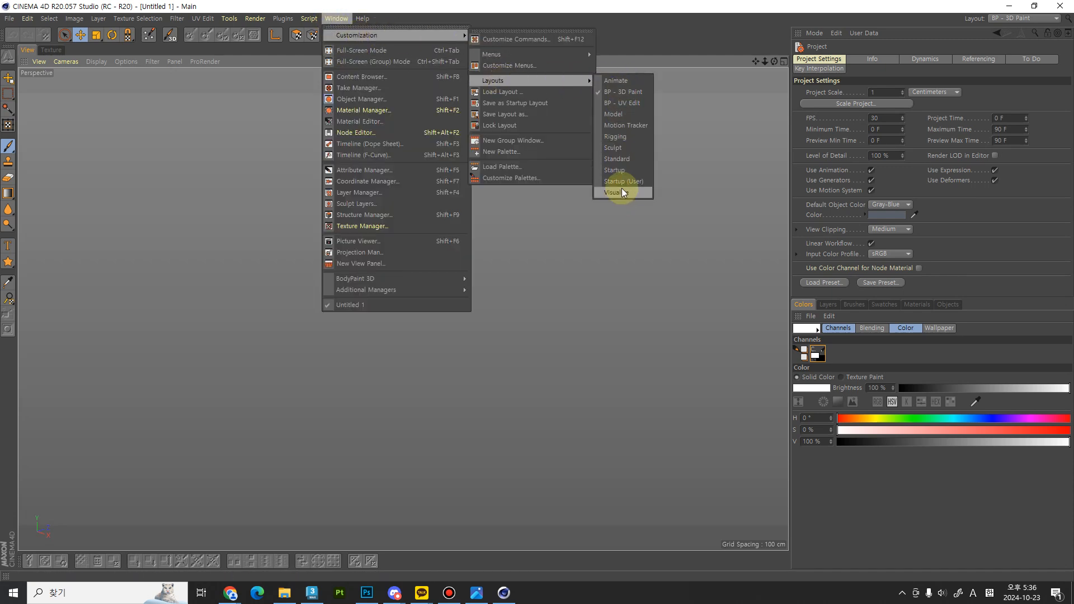
click(624, 160)
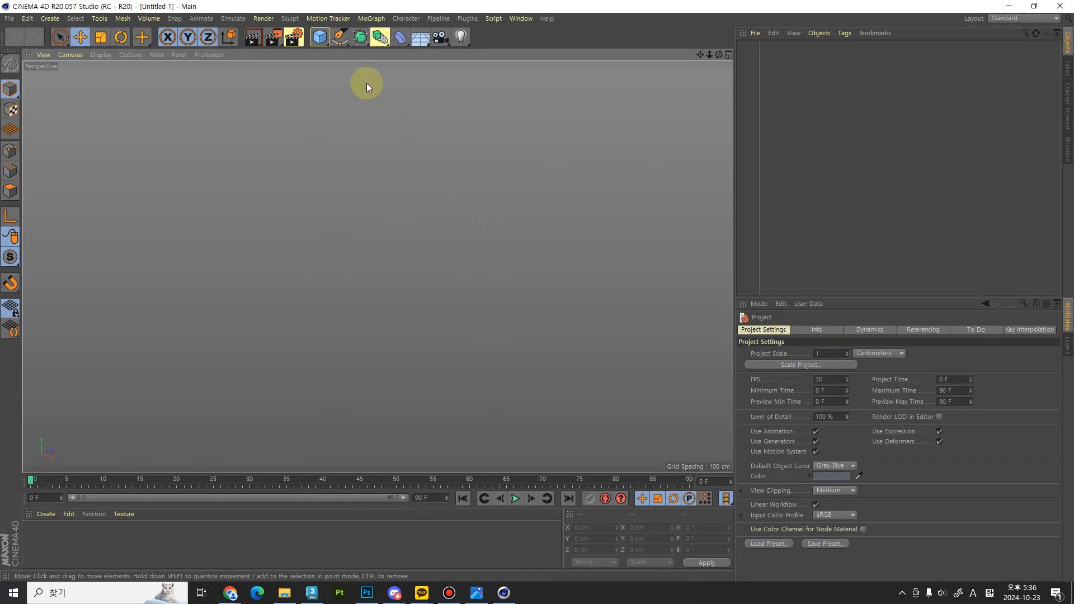
click(529, 18)
mouse_move(545, 36)
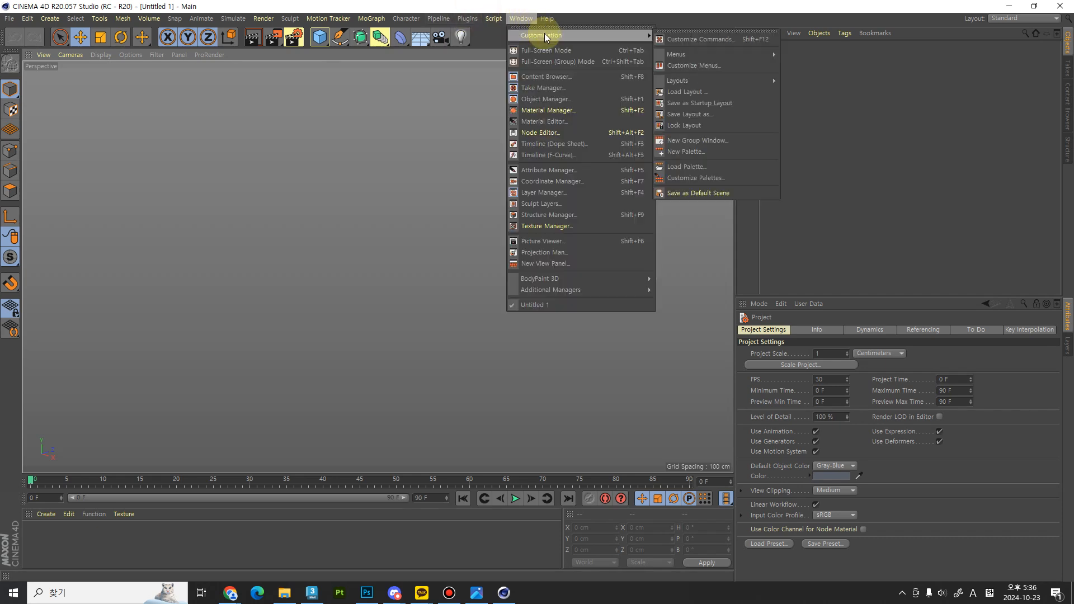
mouse_move(723, 83)
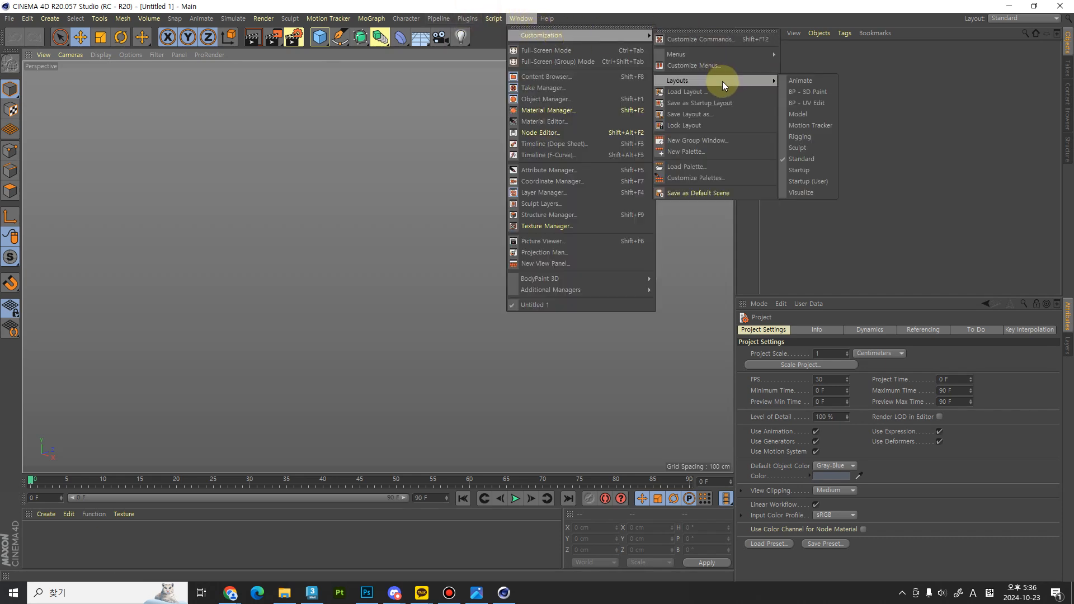
click(813, 94)
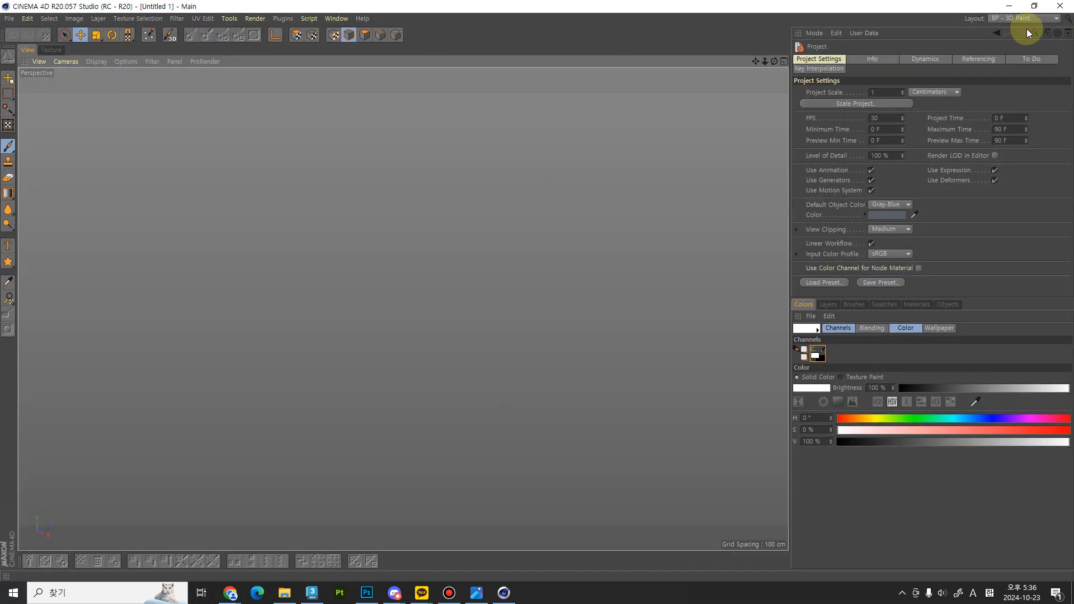
Step: Save the current 3D Paint layout as the startup layout
click(1032, 19)
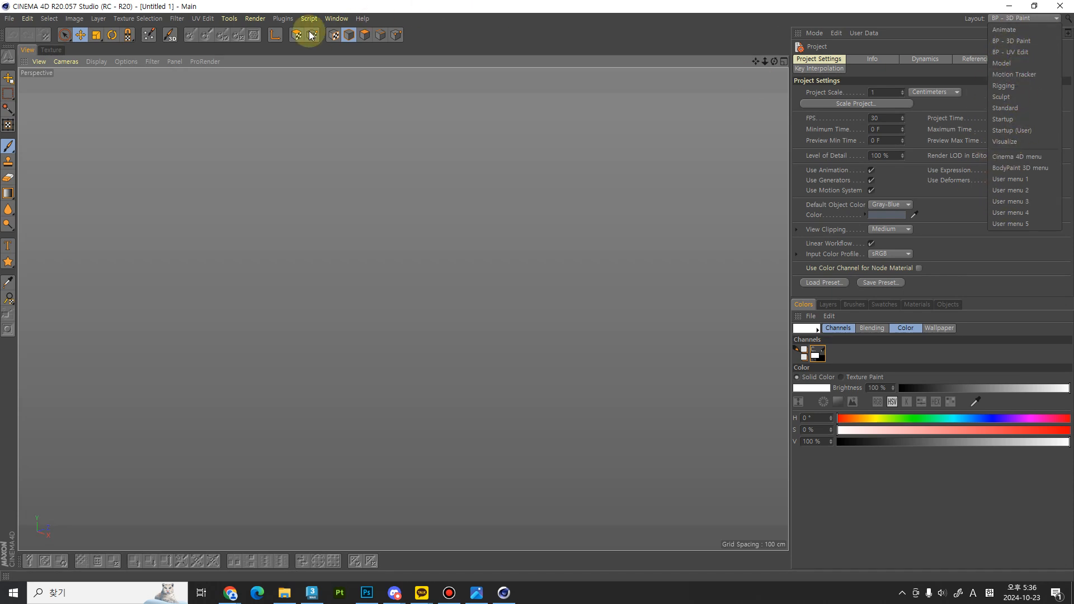
click(336, 19)
click(337, 18)
mouse_move(344, 32)
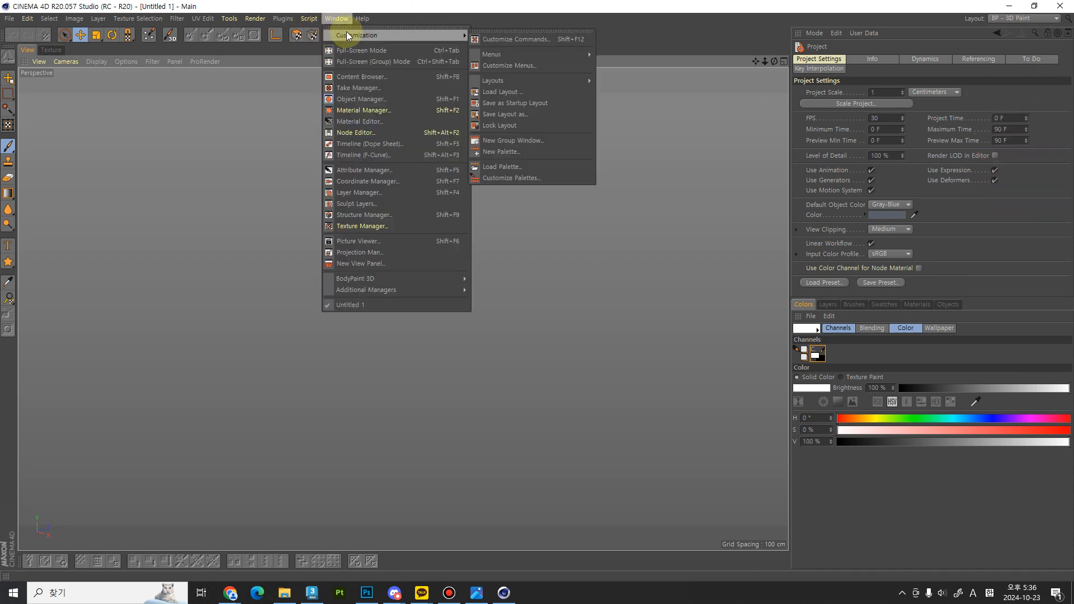
click(516, 104)
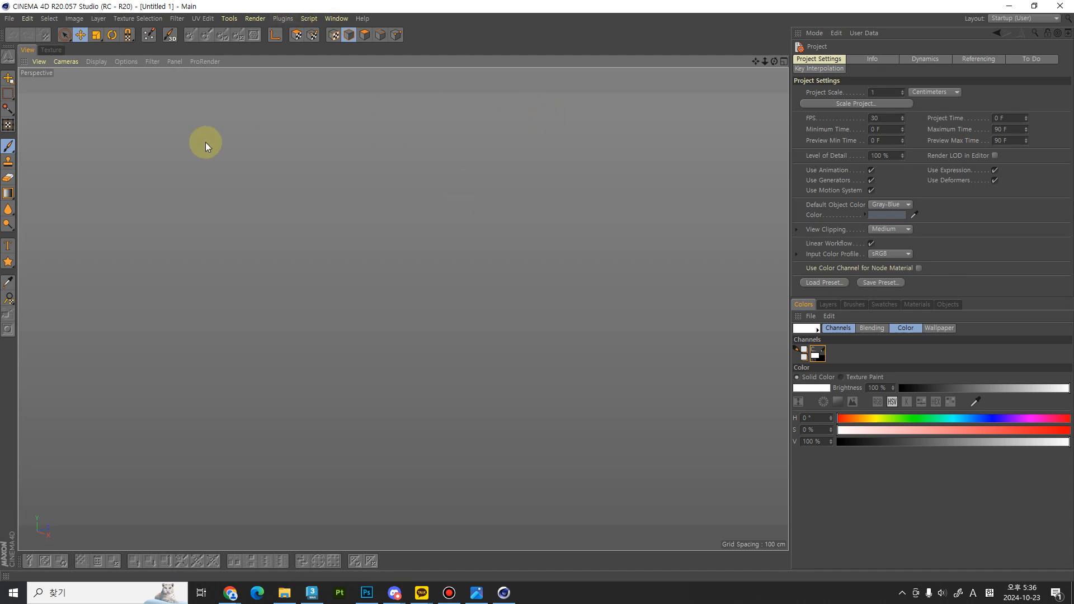
Step: Open the program preferences and check the graphics tablet setting for input devices
click(28, 20)
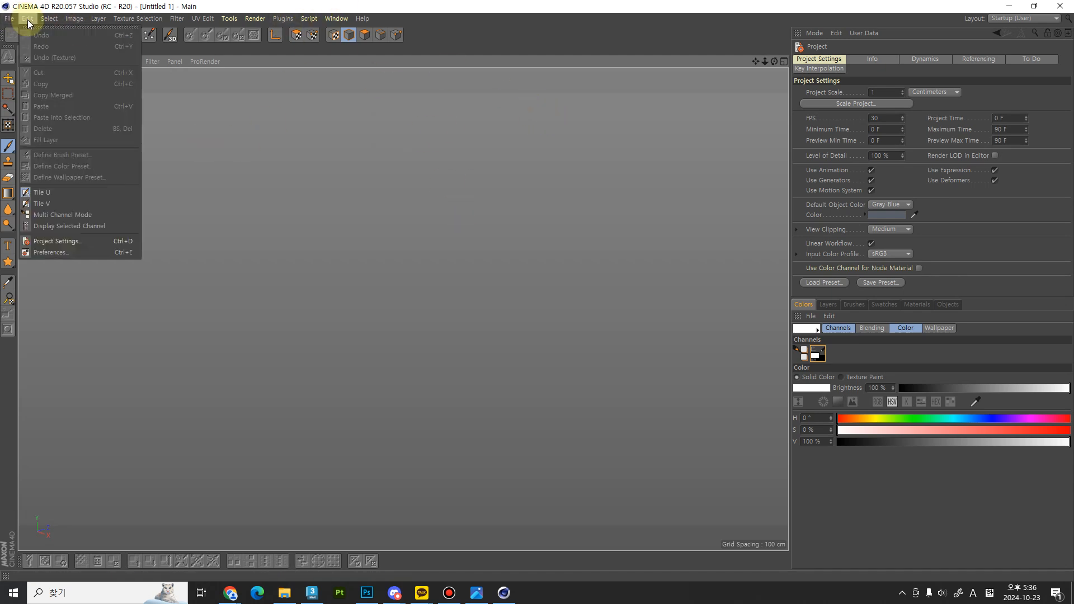
click(59, 253)
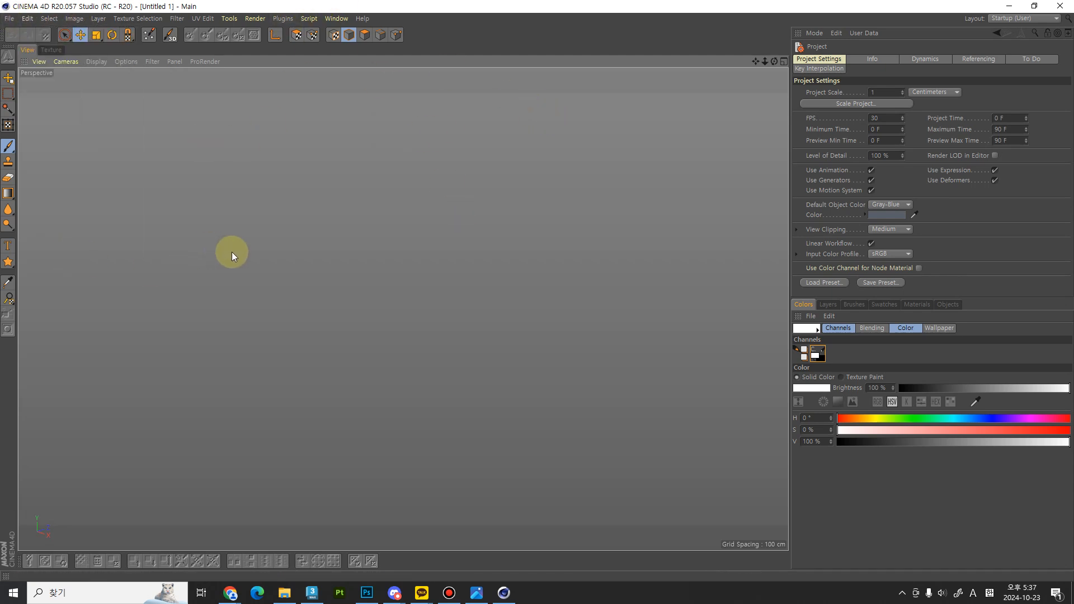
drag(196, 122, 285, 113)
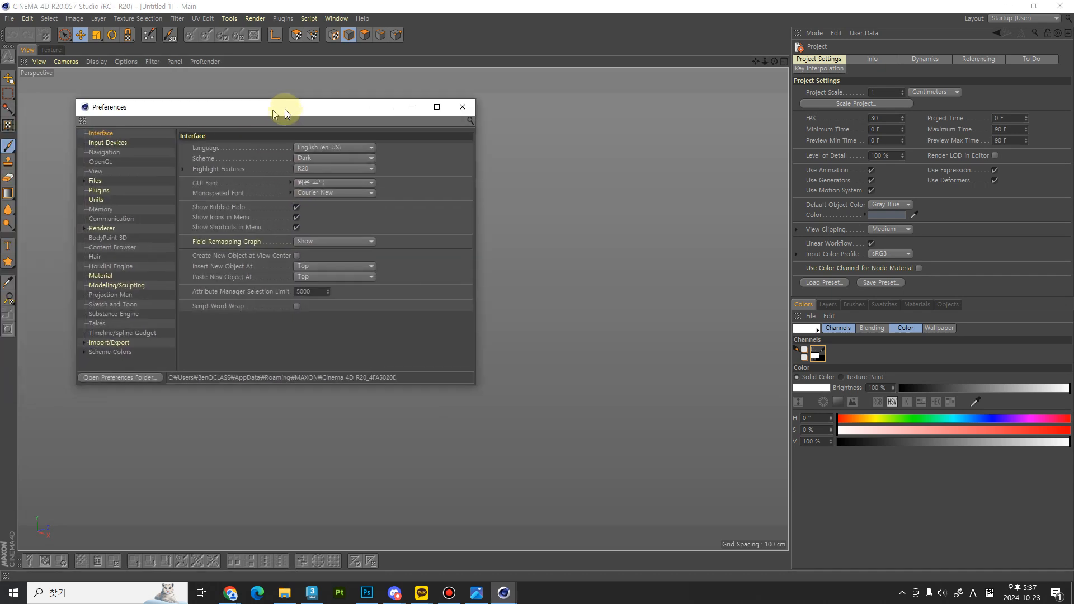
click(118, 144)
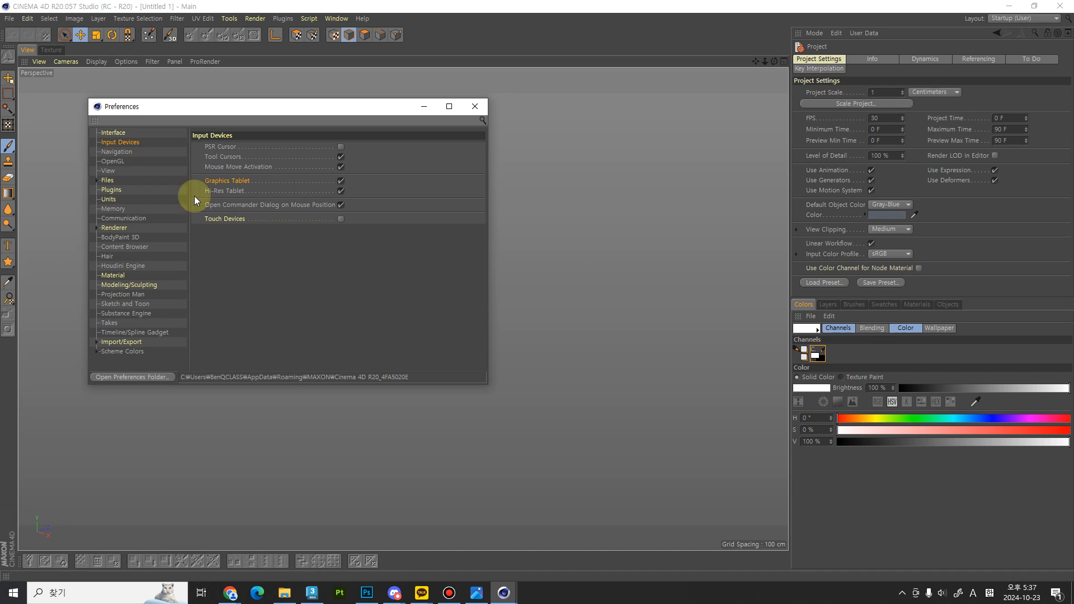
Step: Set the default texture format in the BodyPaint 3D preferences to Photoshop *.psd
click(128, 237)
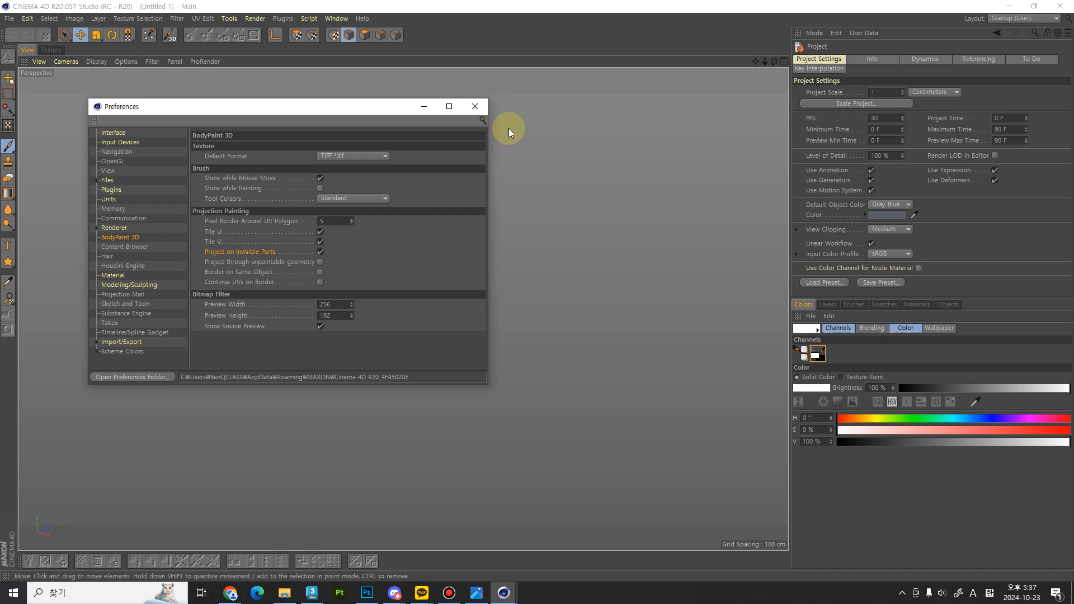
click(380, 157)
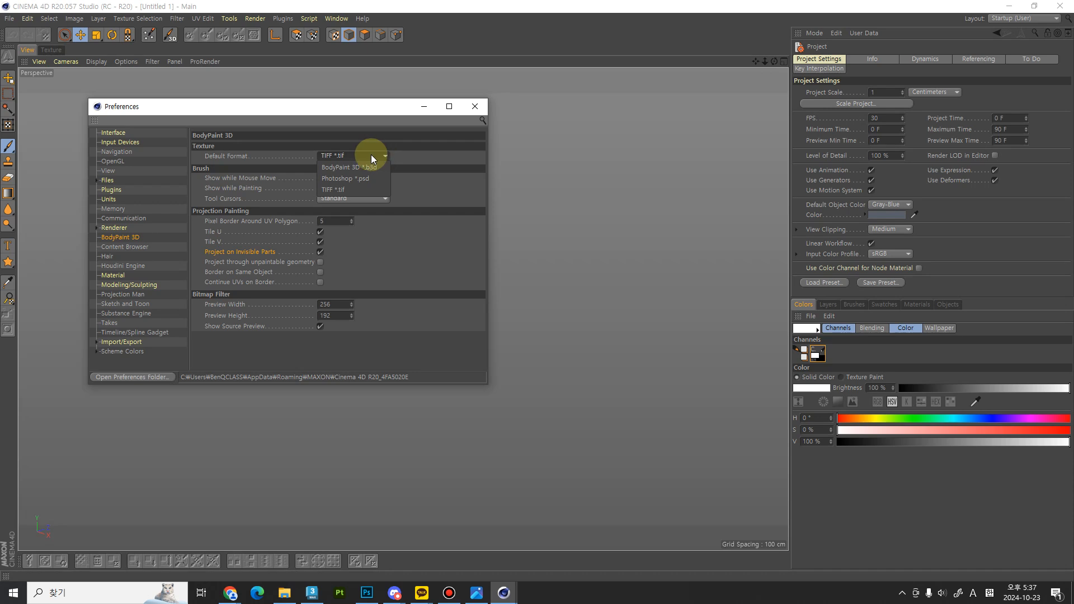
click(340, 188)
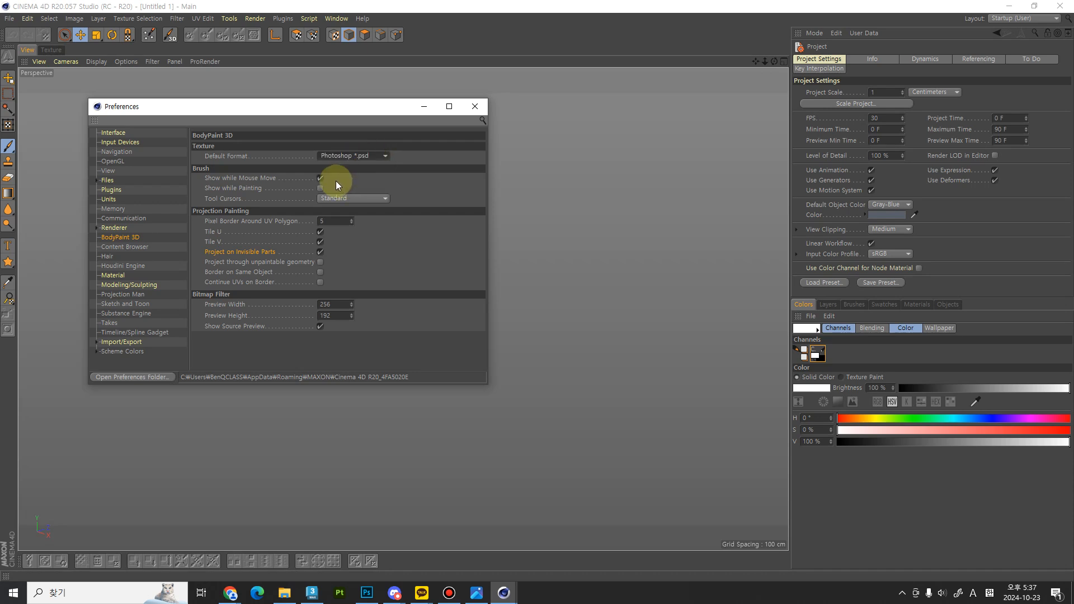
click(384, 157)
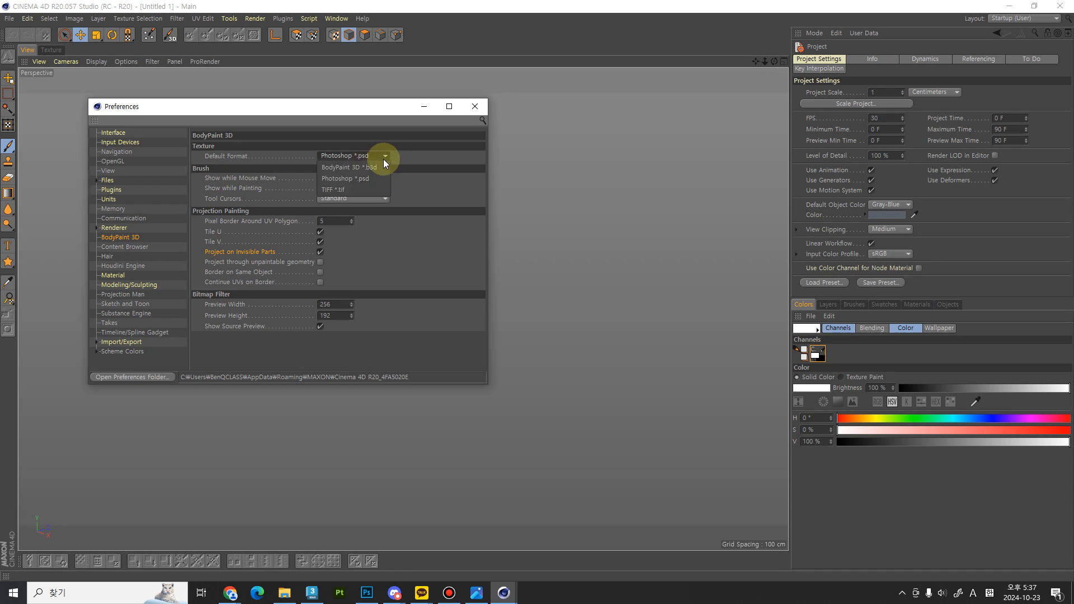
click(362, 179)
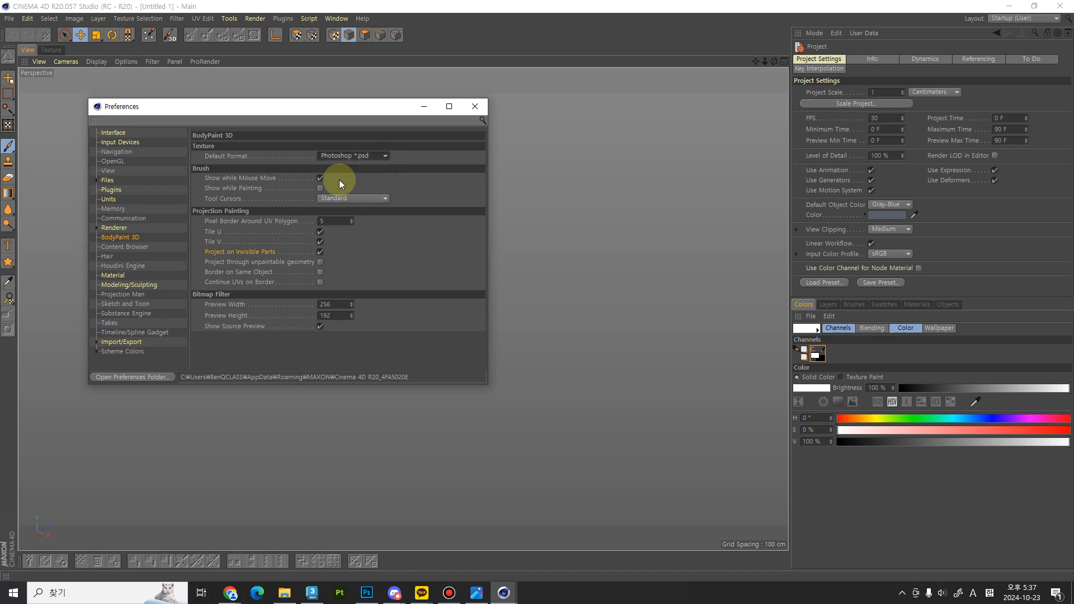
Step: Close the preferences and filter the Customize Commands list by the name "brush"
click(474, 106)
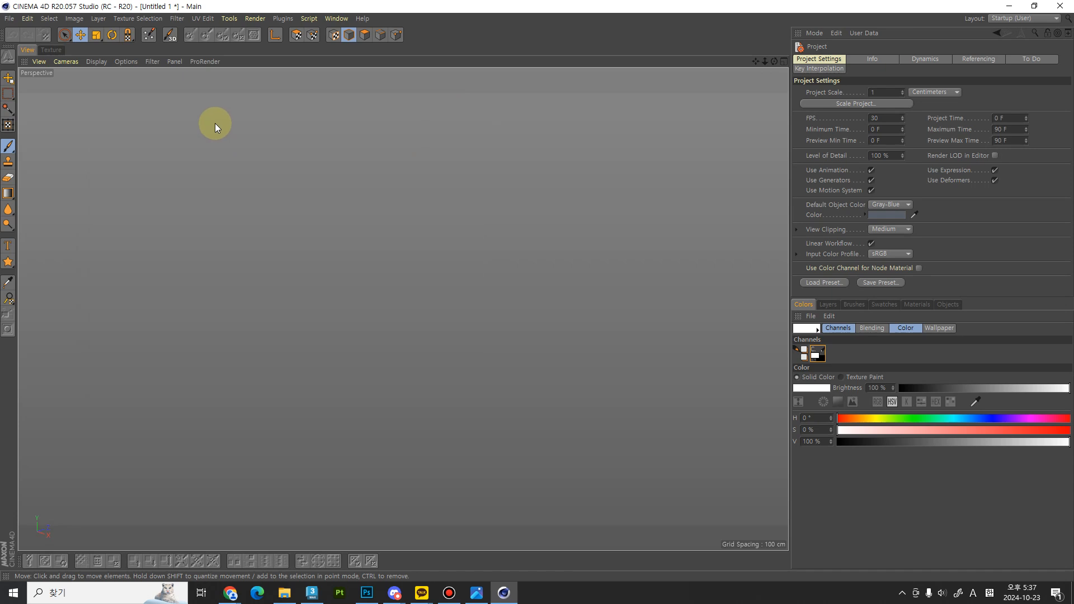
click(10, 148)
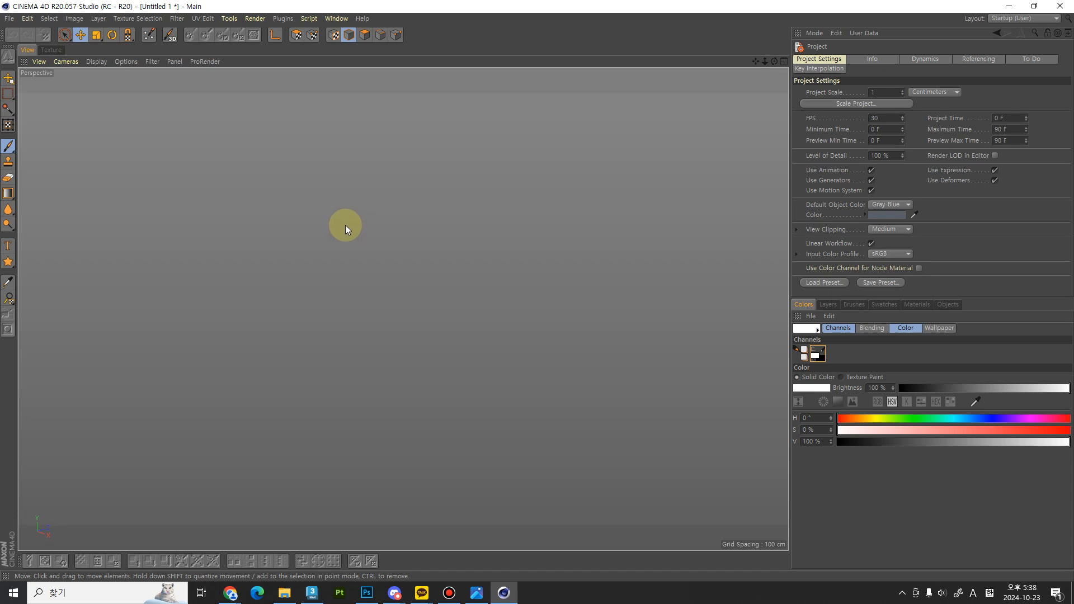
key(shift+F12)
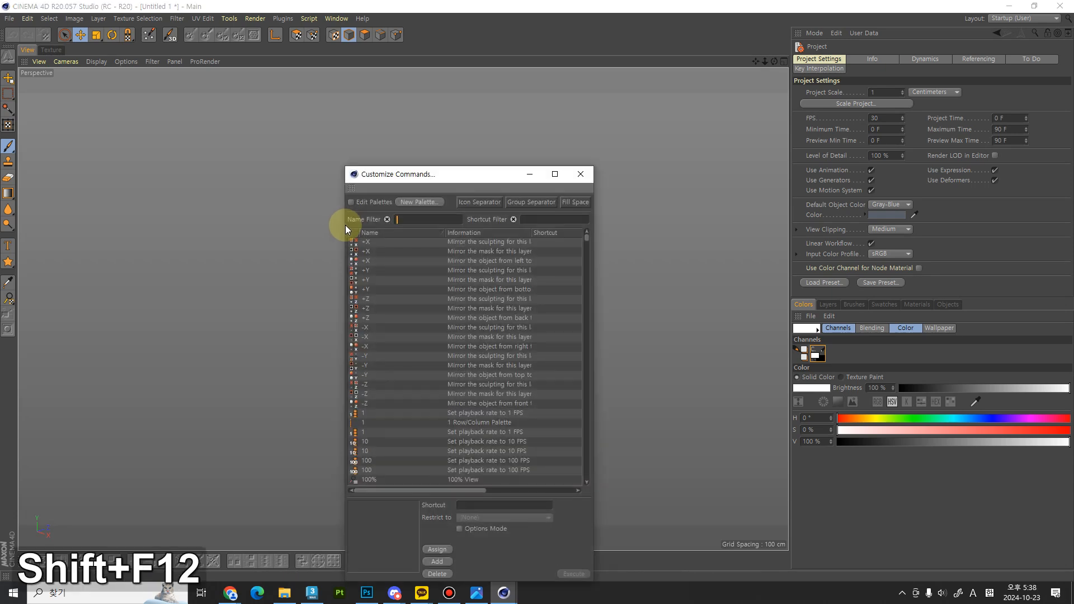
text(bresu)
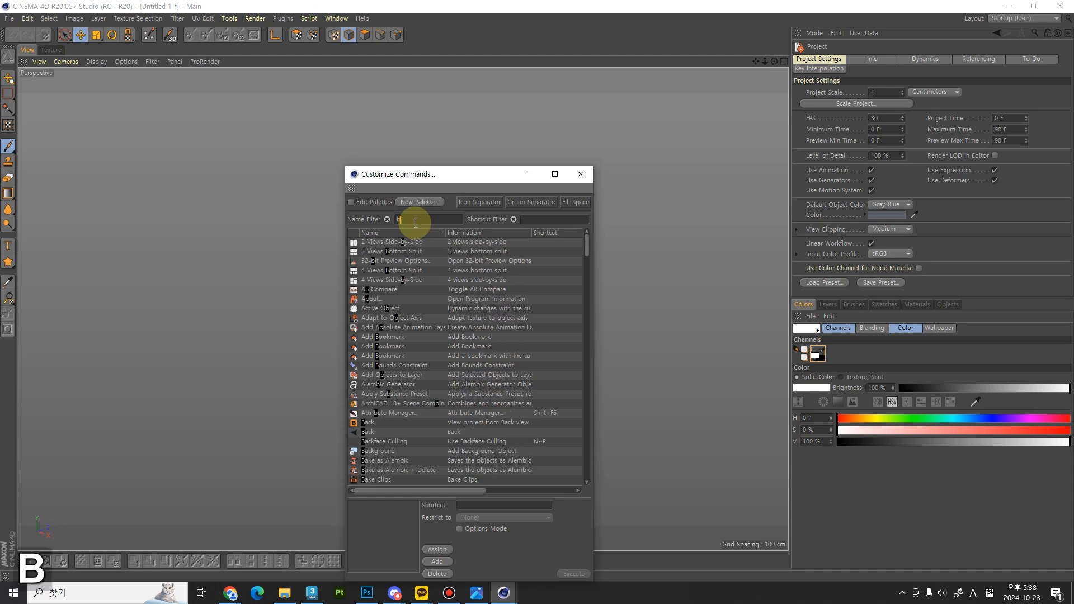
key(BackSpace)
key(BackSpace)
key(BackSpace)
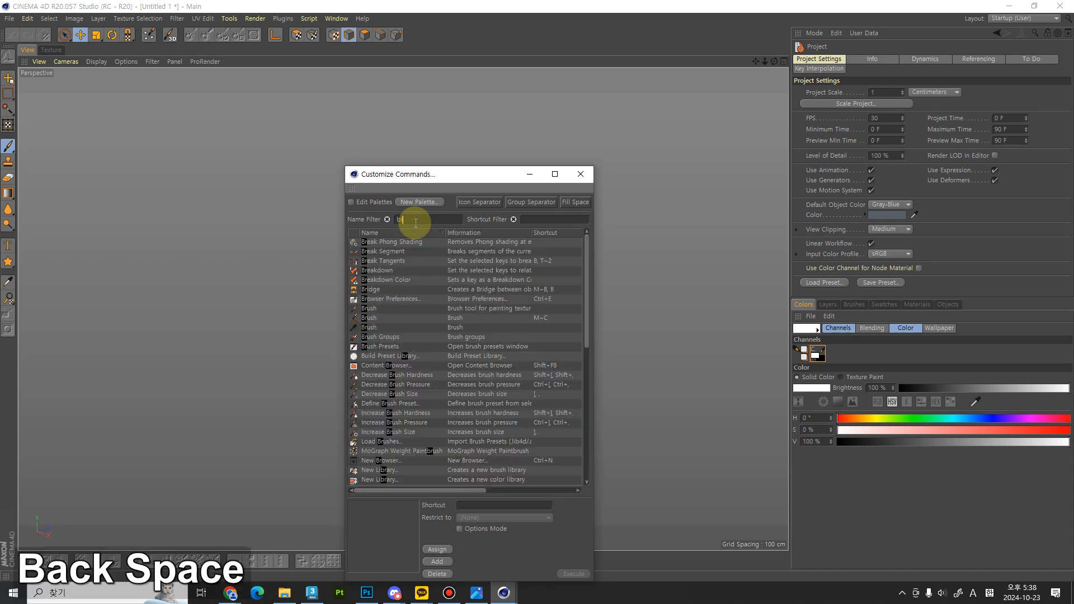
text(ush)
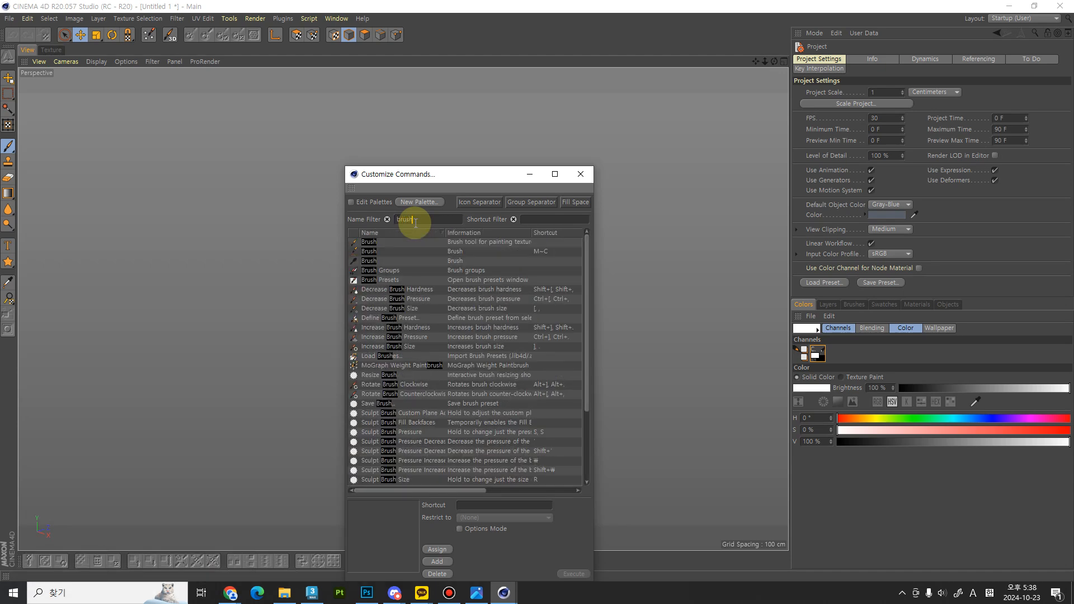
Step: Assign the shortcut B to the texture-painting Brush command, removing the conflicting Bridge assignment
click(462, 244)
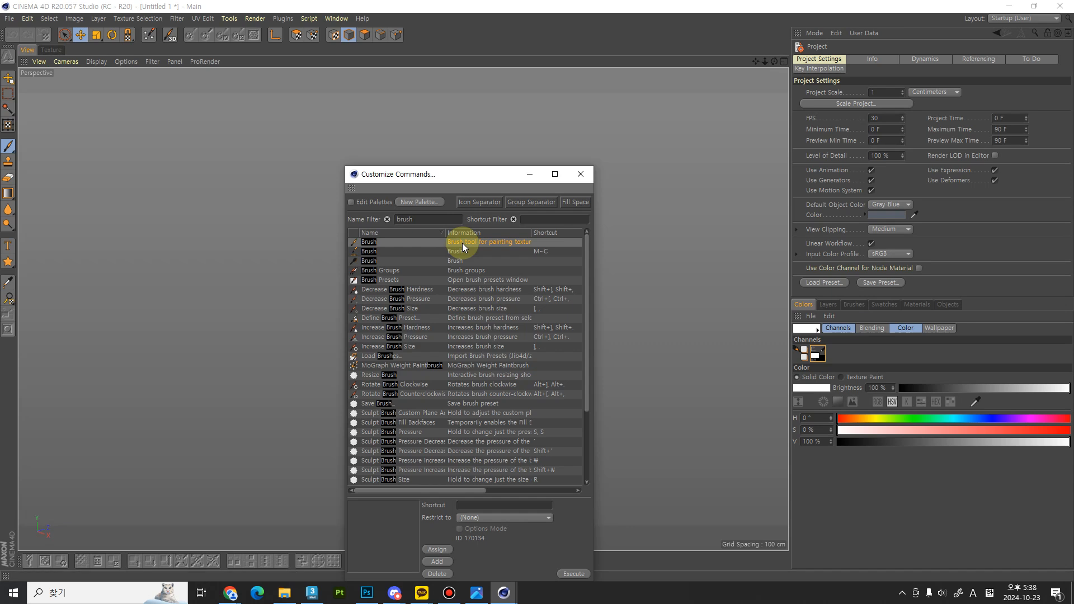
drag(532, 234, 538, 234)
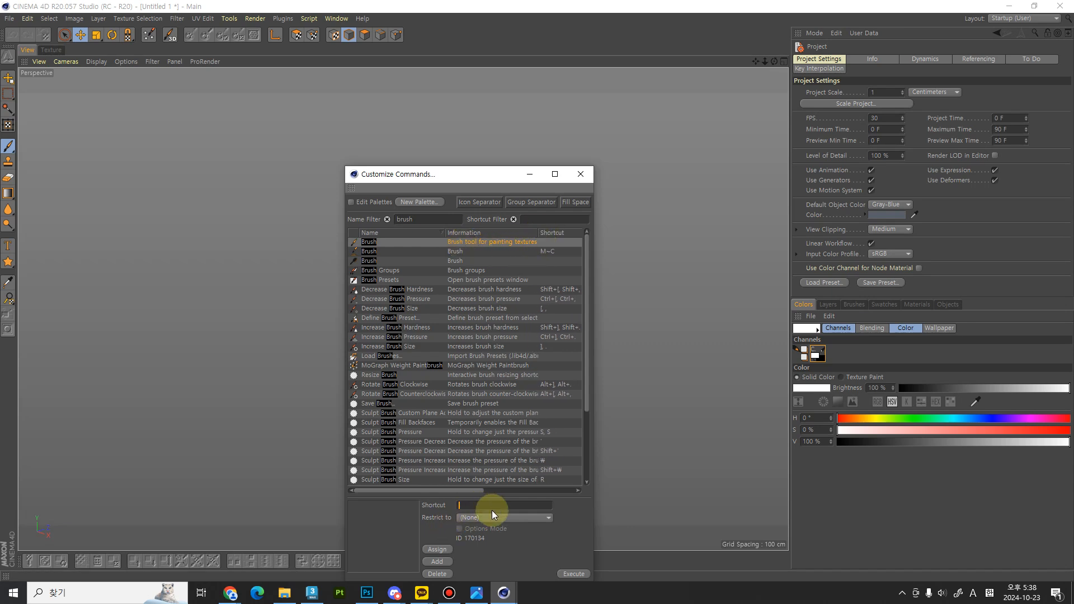
key(b)
click(438, 550)
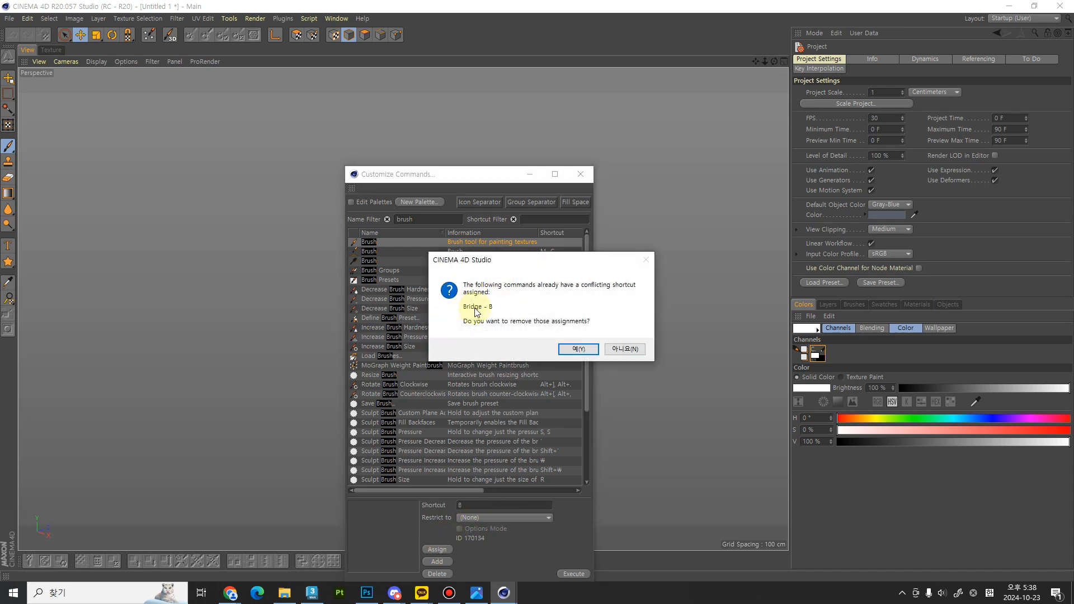
click(578, 349)
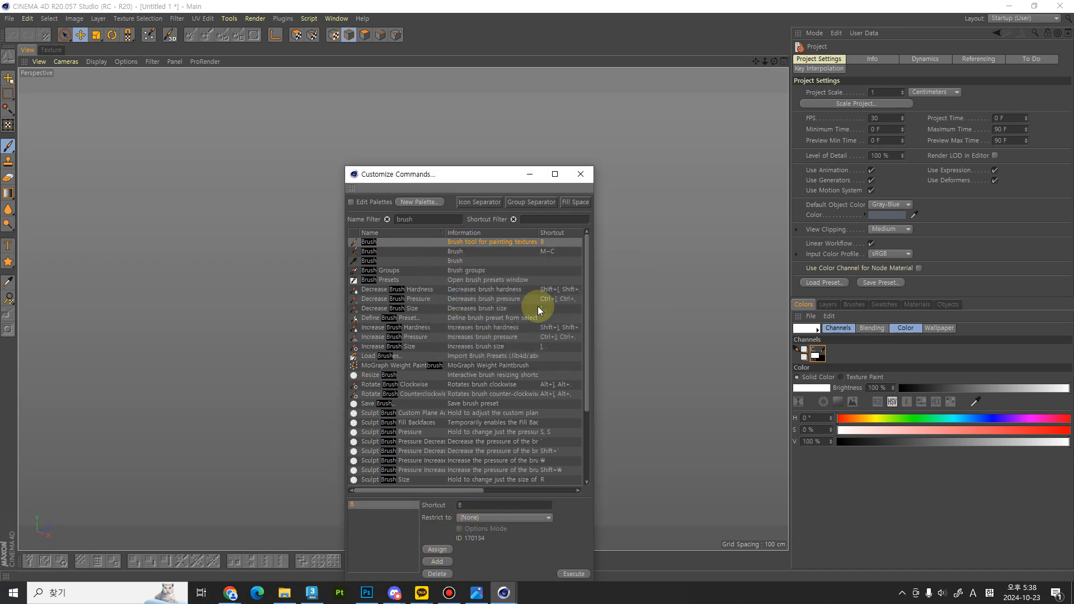
Step: Filter the command list by the name "erase" and select the Eraser tool's Erase command
drag(478, 180, 355, 119)
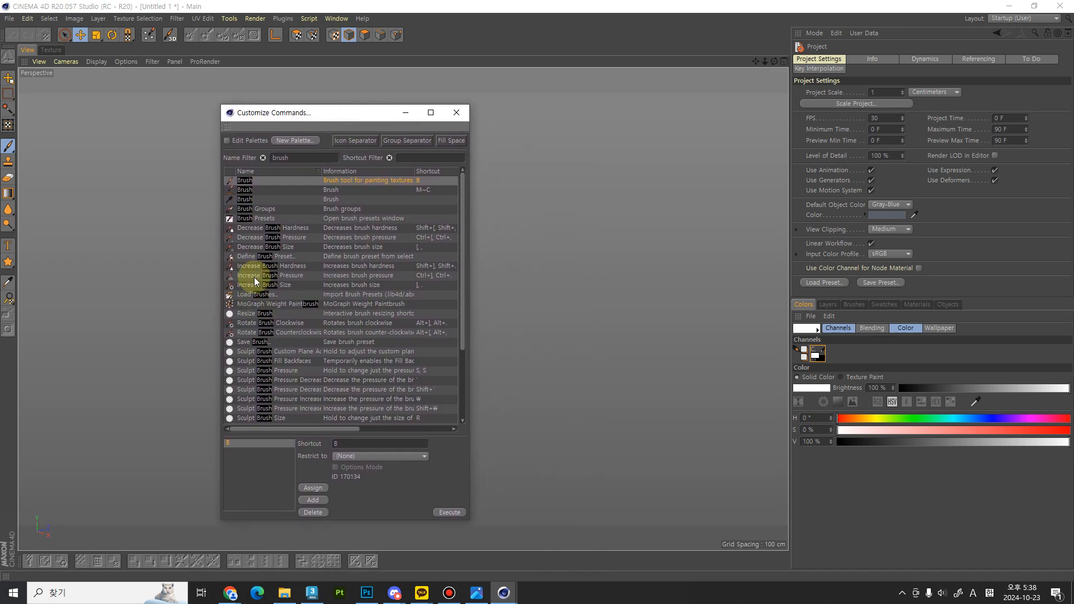
double_click(311, 157)
text(erase)
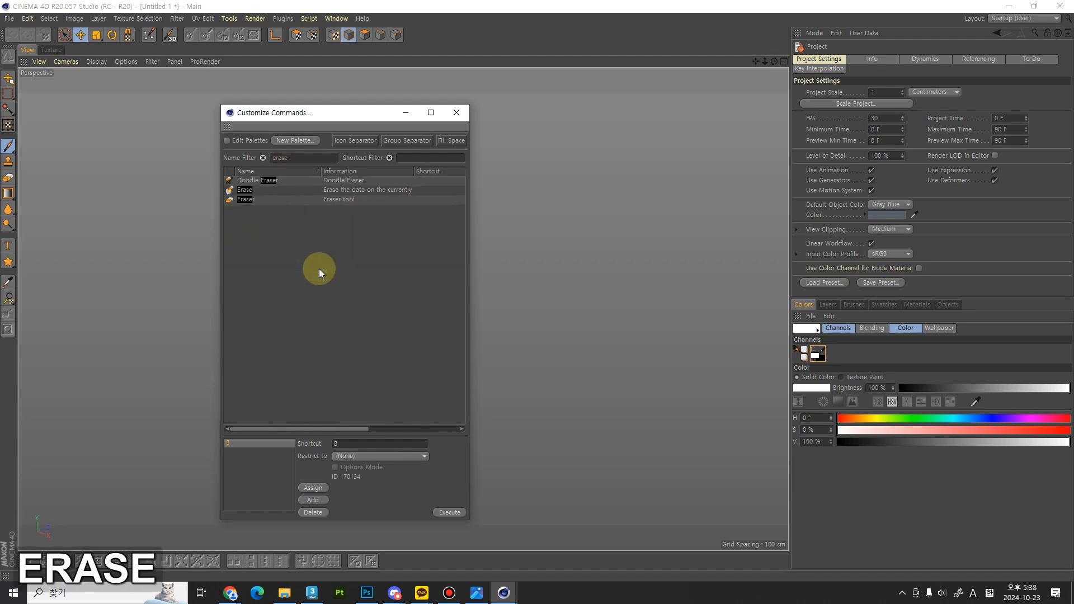
click(361, 200)
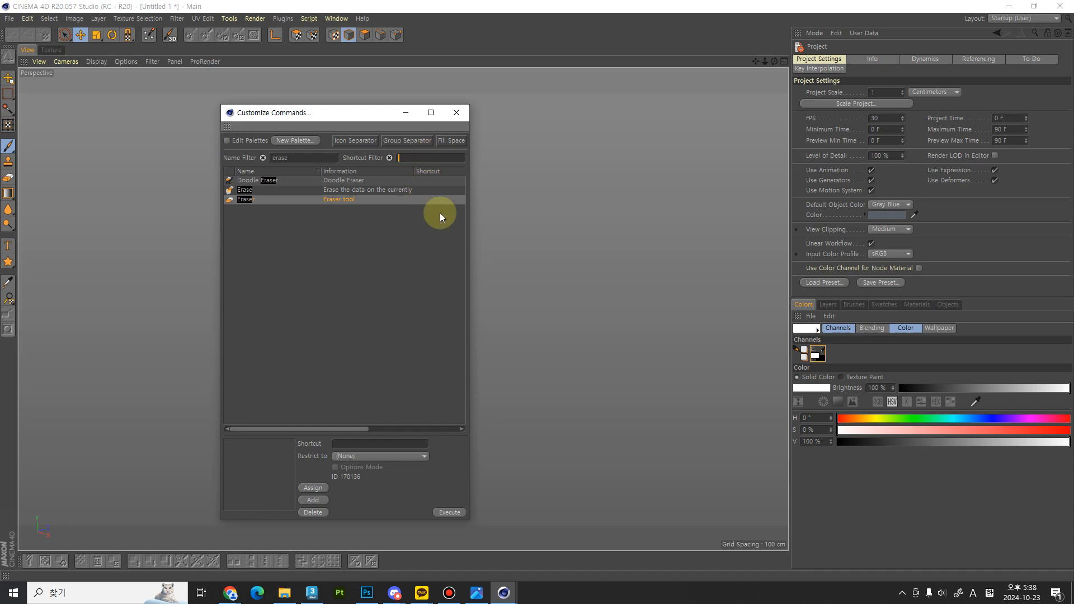
key(e)
key(Return)
key(BackSpace)
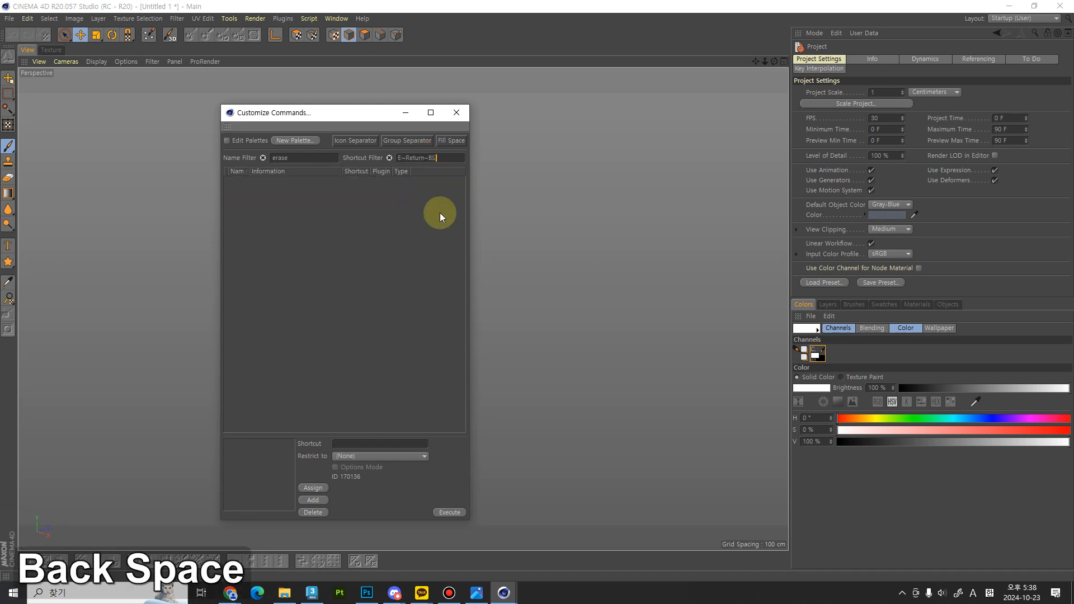
click(389, 157)
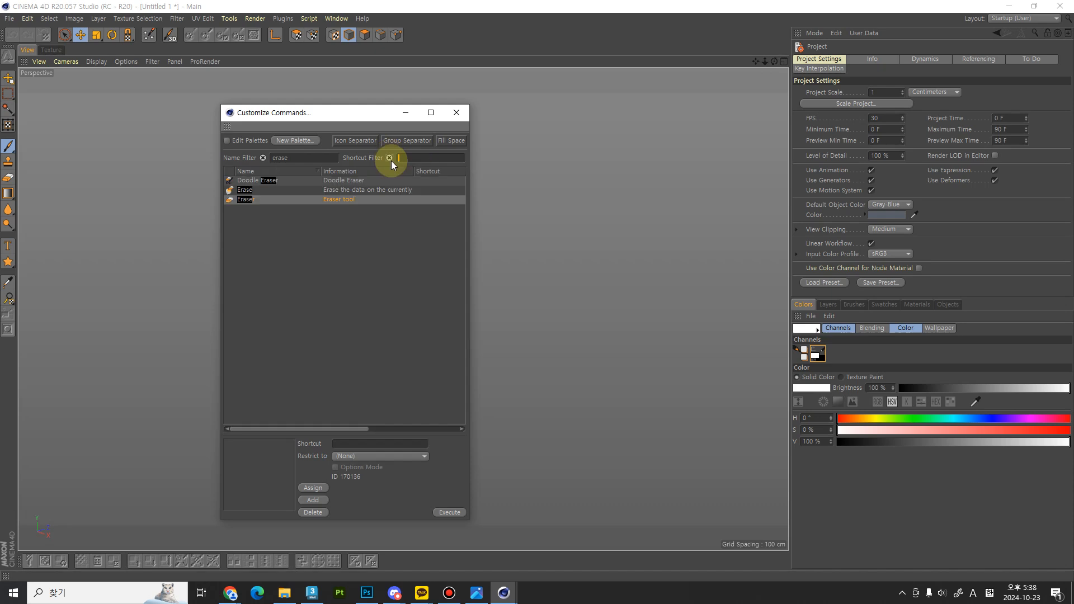
key(e)
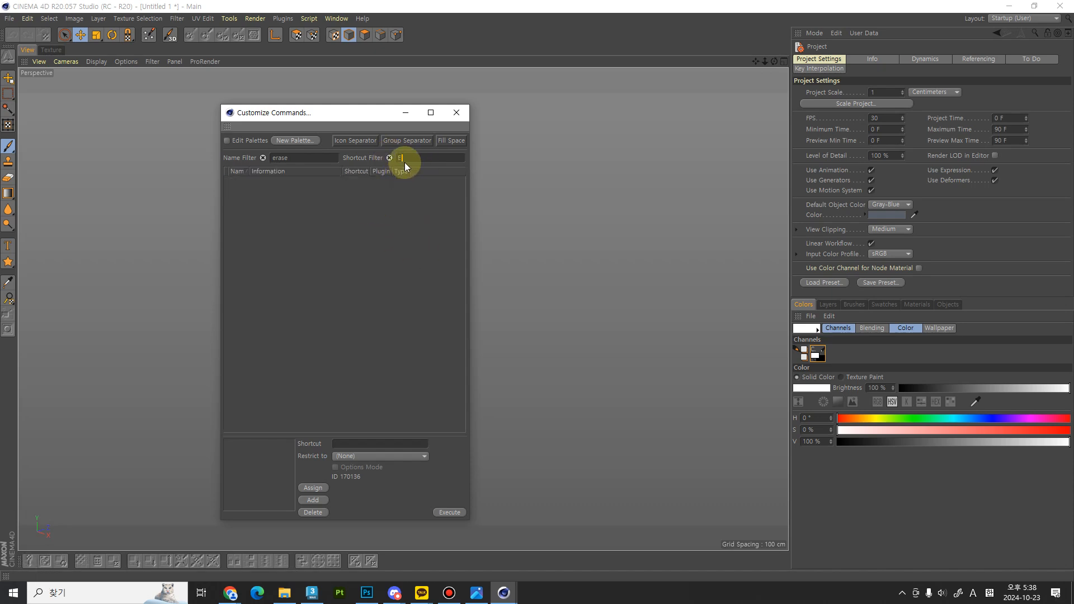
click(388, 157)
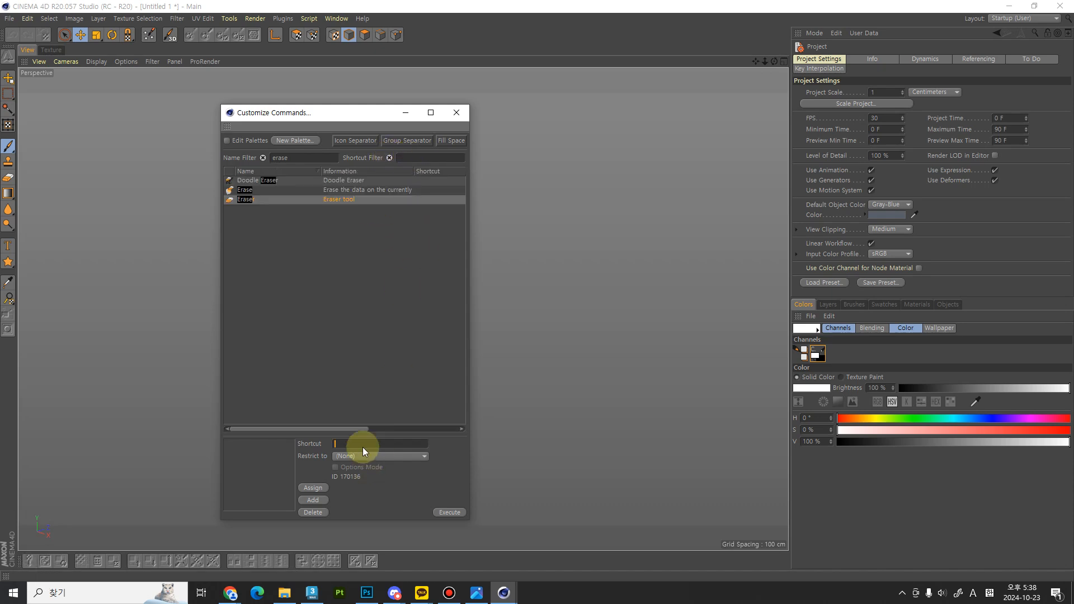
Step: Assign the shortcut E to the selected Erase command, removing the conflicting Move assignment
key(e)
click(320, 488)
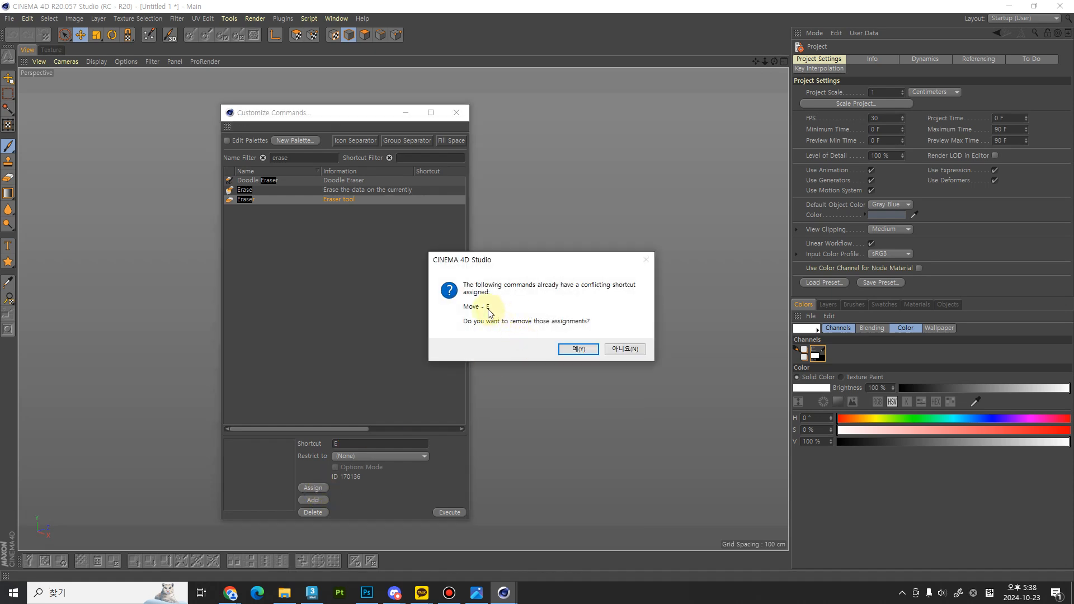
click(575, 351)
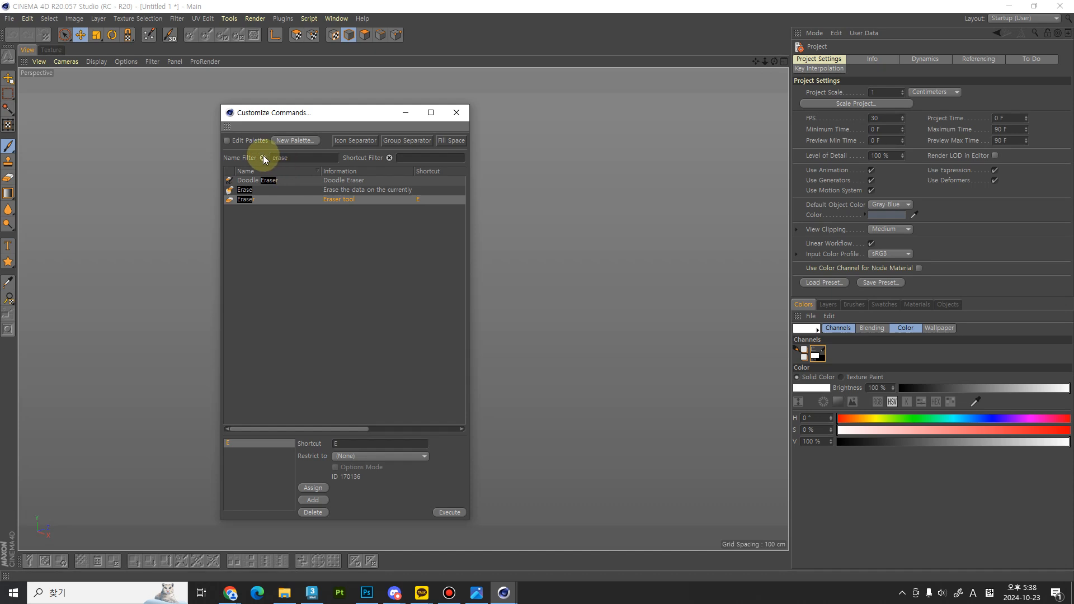
Step: Find the Smear Tool command and assign it the shortcut R, removing the conflicting assignments, and close the command customization
drag(299, 159, 219, 165)
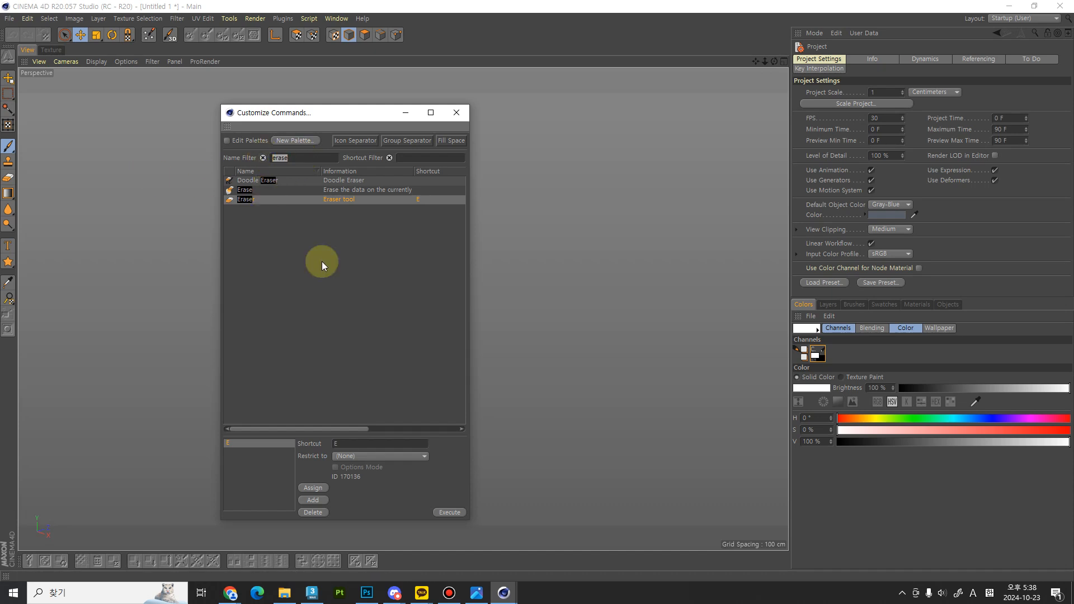
text(smera)
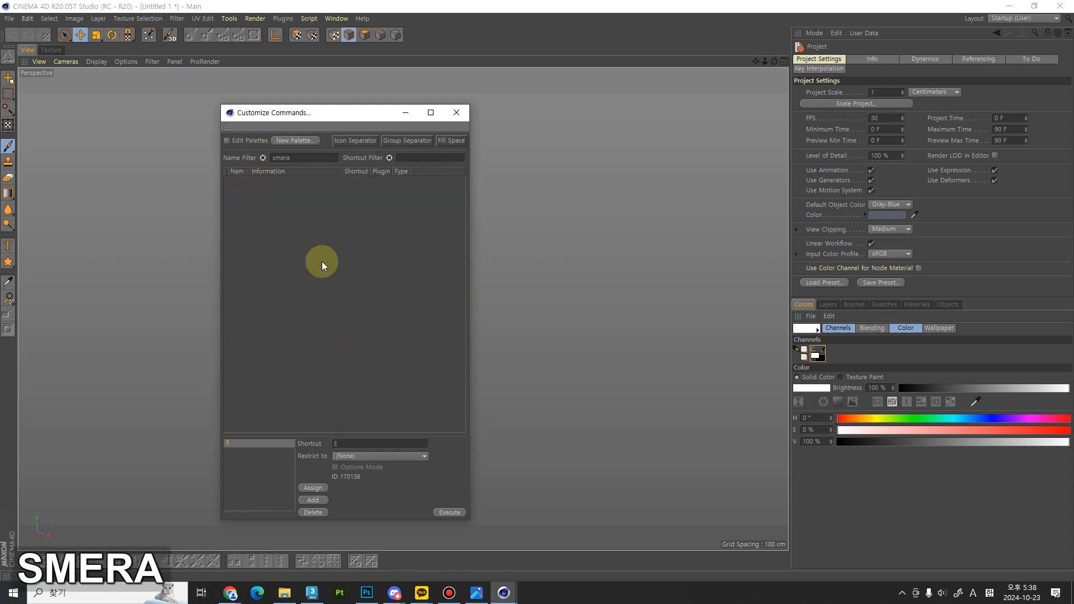
key(BackSpace)
key(BackSpace)
text(a)
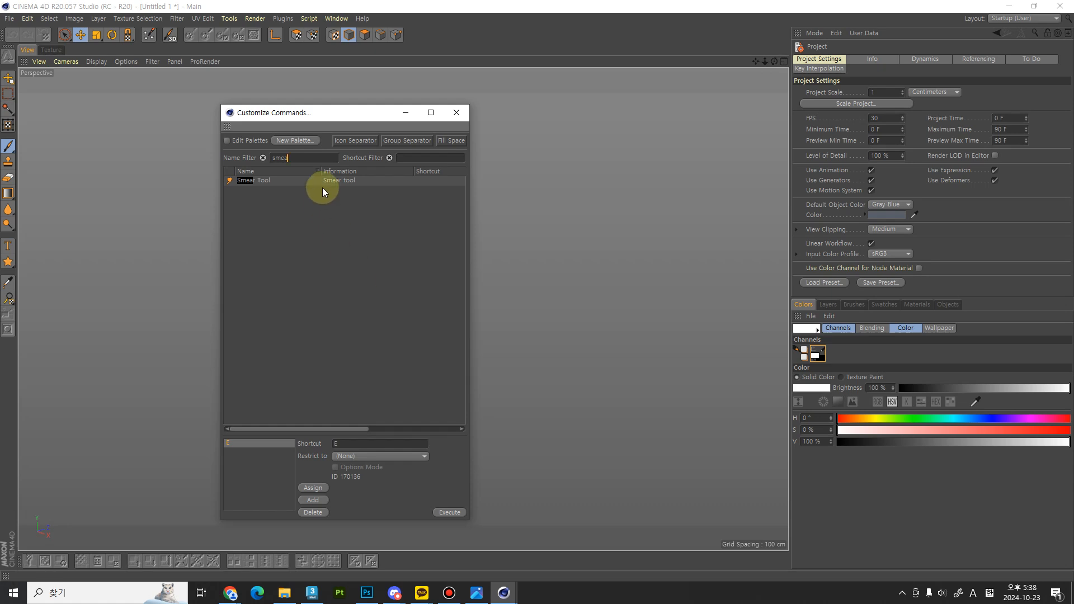
click(323, 182)
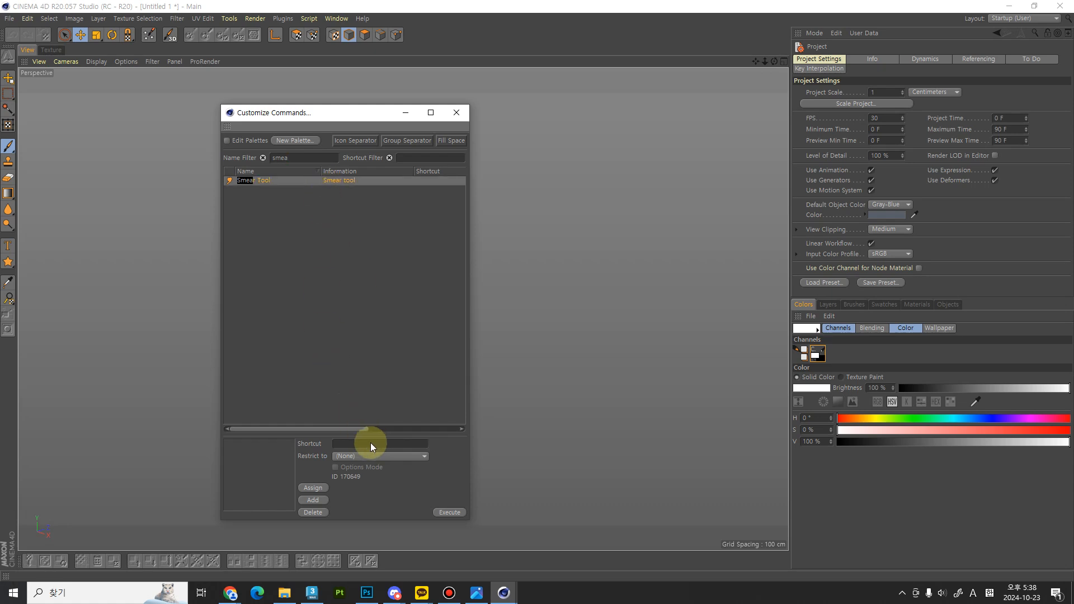
key(r)
click(315, 486)
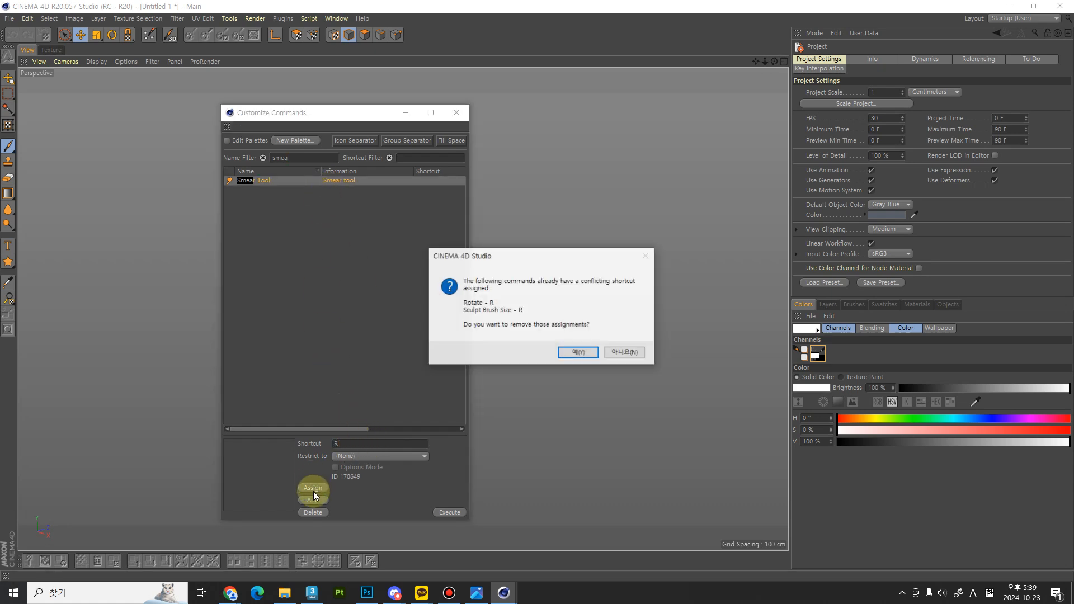
click(576, 353)
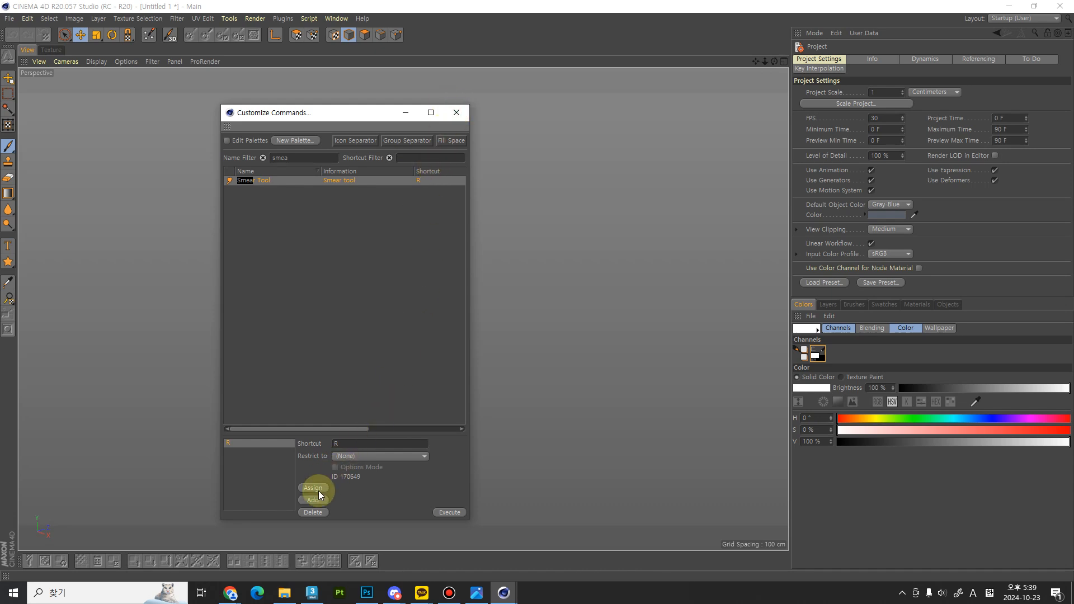
click(457, 114)
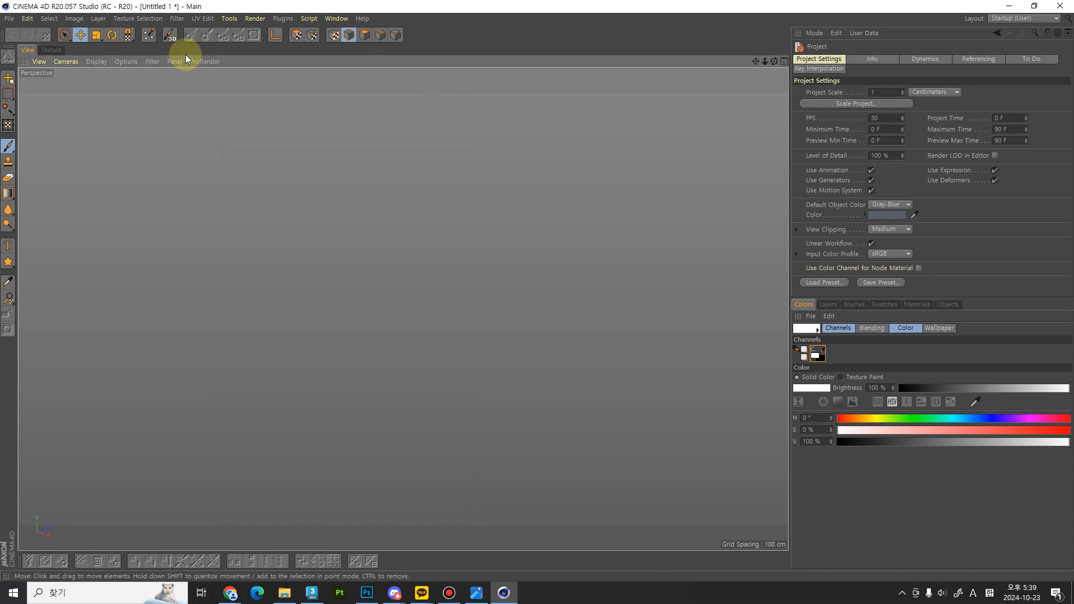
click(144, 18)
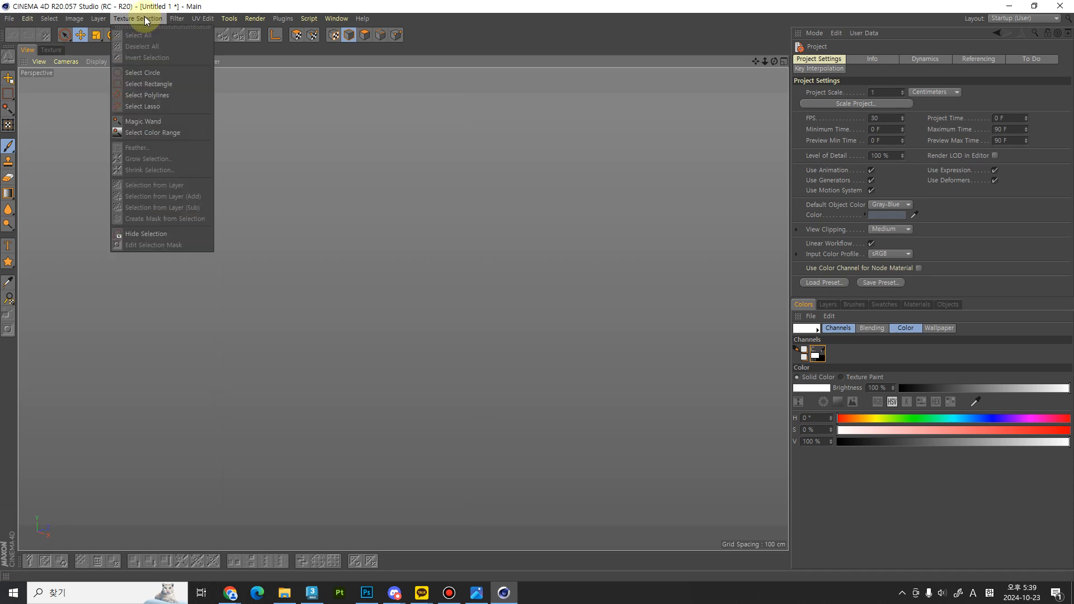
mouse_move(177, 21)
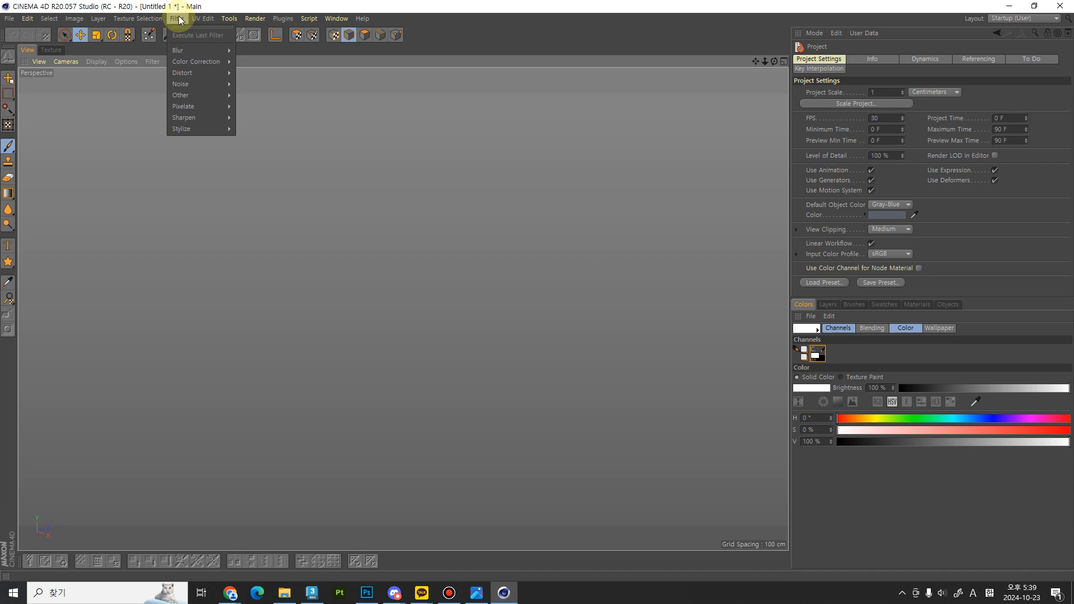
click(543, 60)
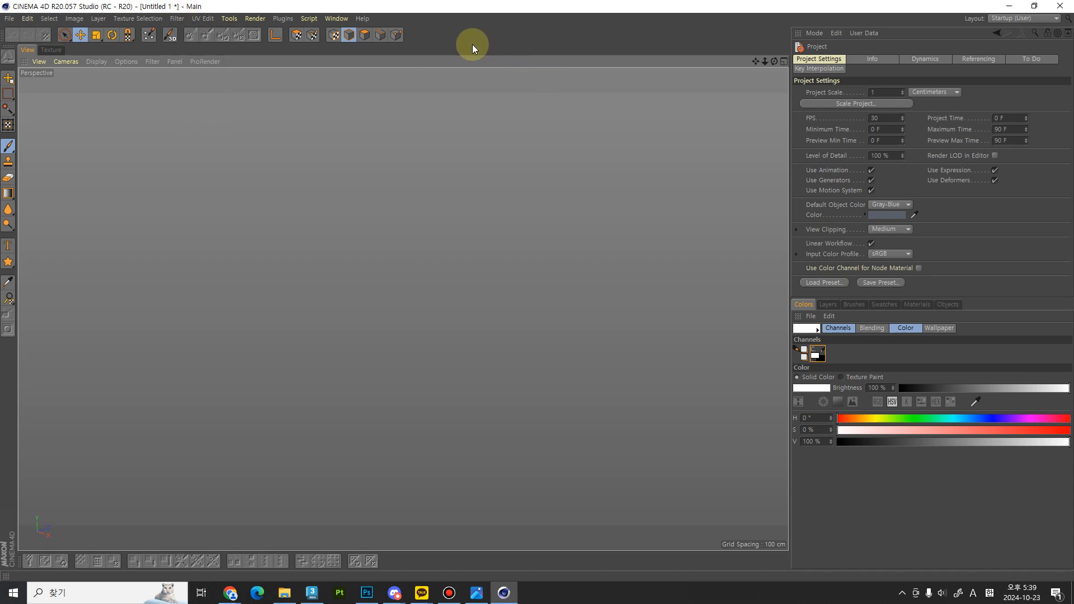
click(55, 50)
click(29, 51)
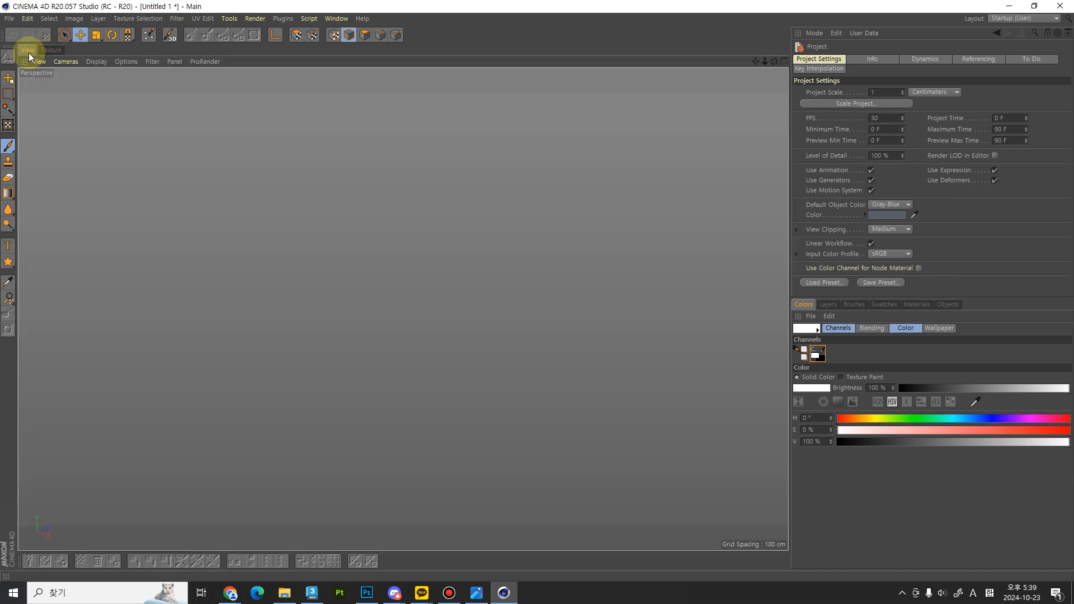
click(14, 20)
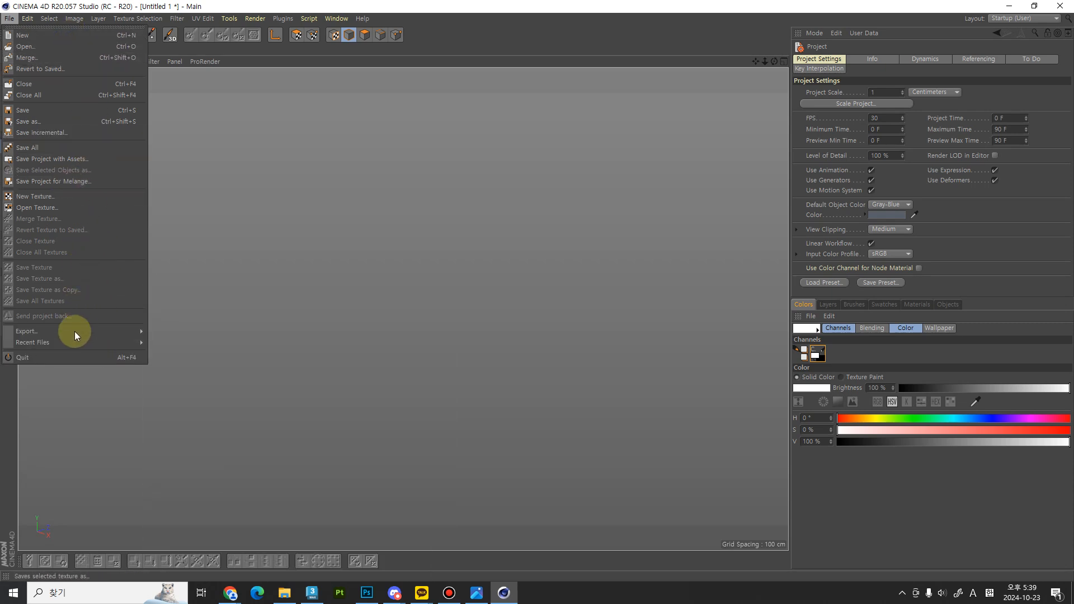
Step: Start opening a file and browse to the 241021_CatCooker folder inside the sdg folder on drive D
mouse_move(98, 19)
click(13, 20)
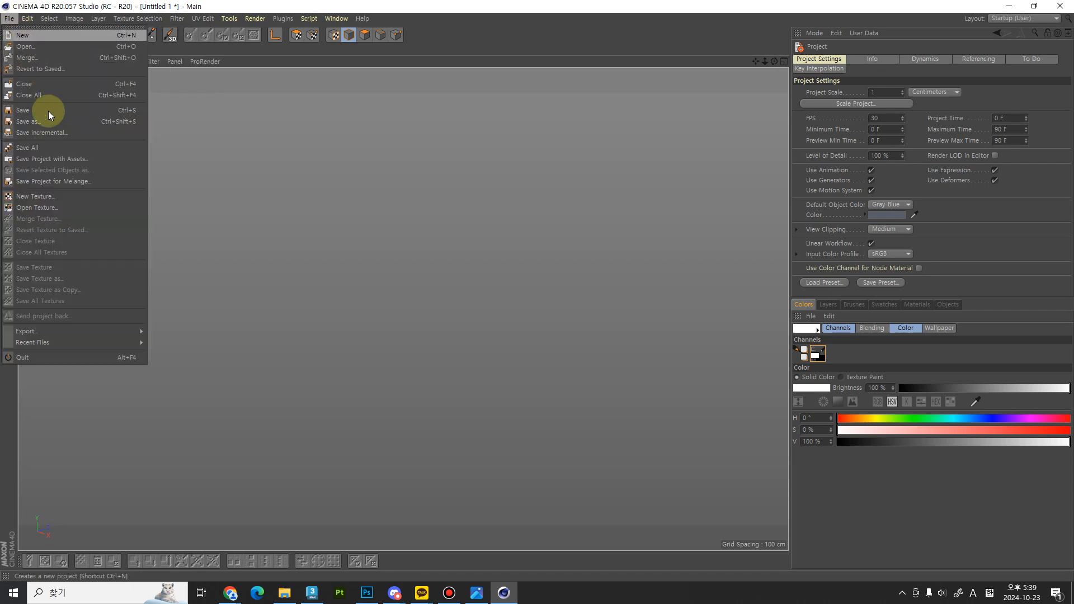
click(56, 47)
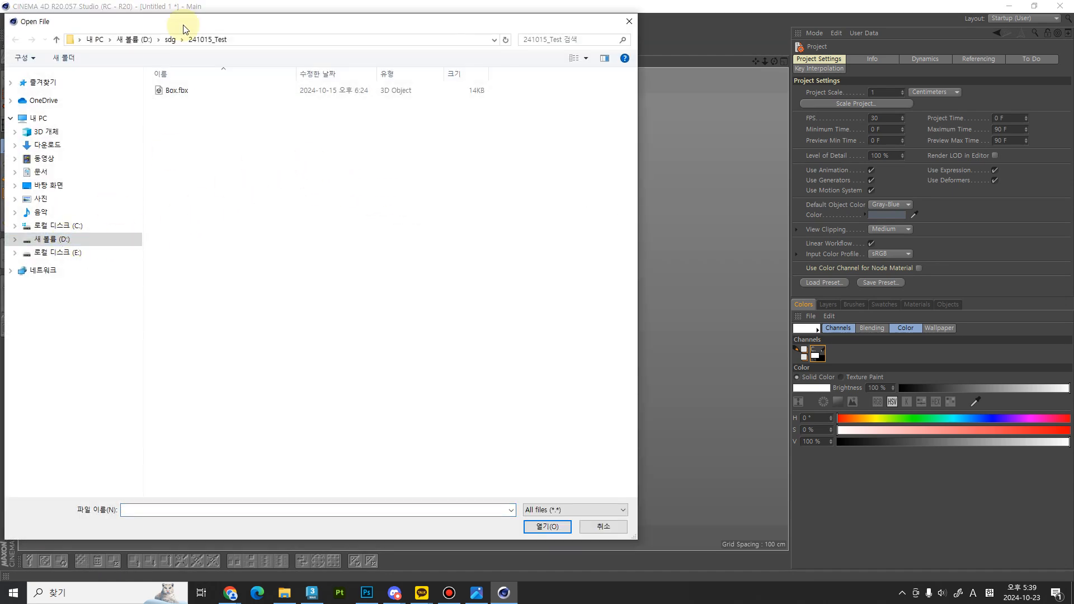
click(170, 39)
scroll(442, 366, down, 10)
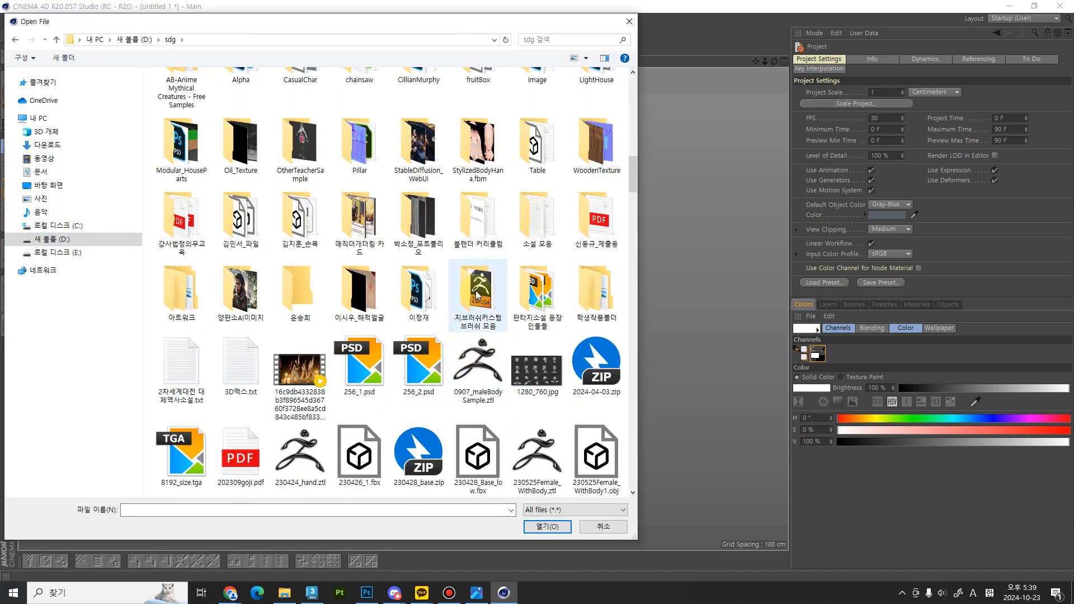
scroll(474, 213, up, 6)
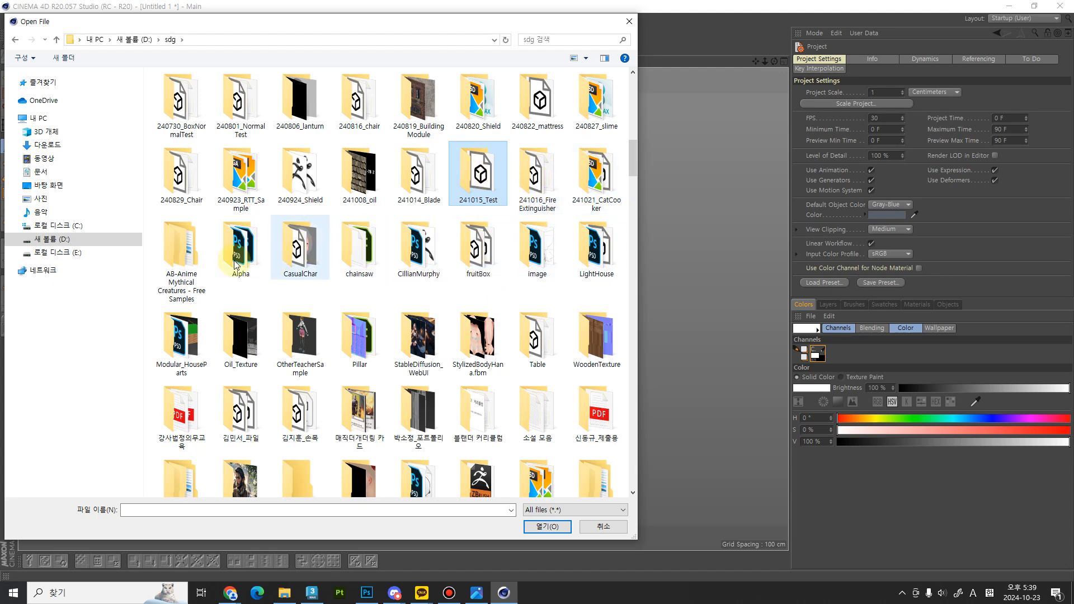
double_click(576, 197)
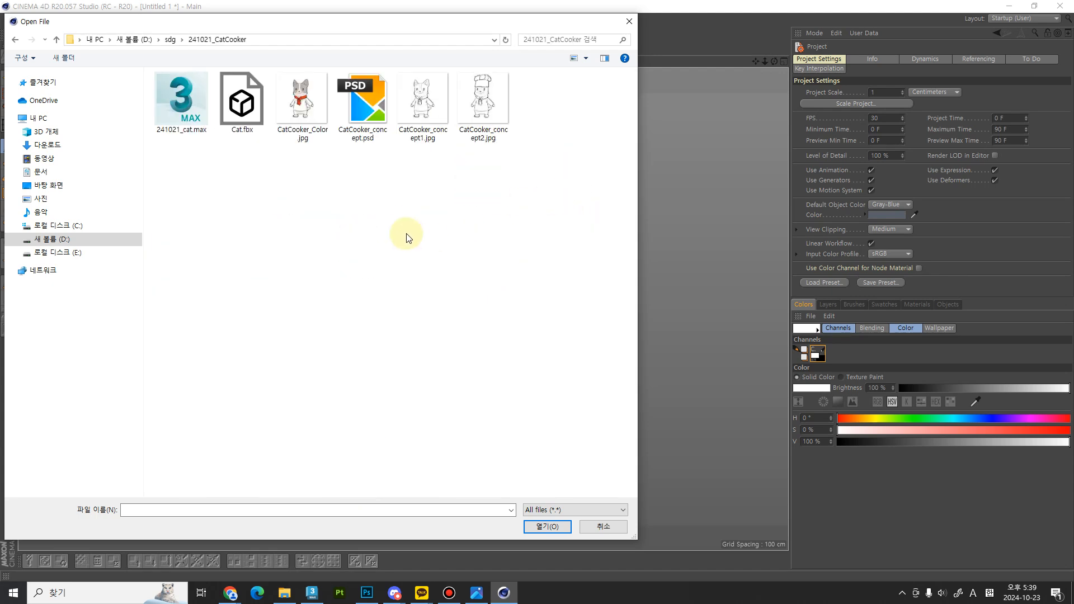
Step: Open Cat.fbx and import it with the existing FBX import settings
click(217, 103)
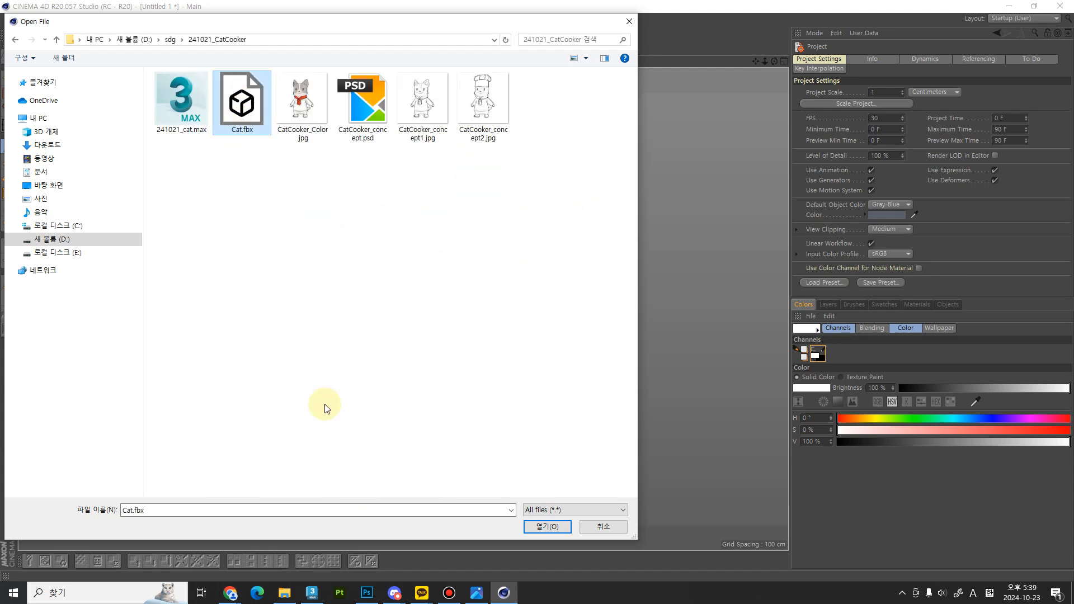
click(533, 527)
drag(491, 324, 318, 130)
scroll(439, 324, down, 3)
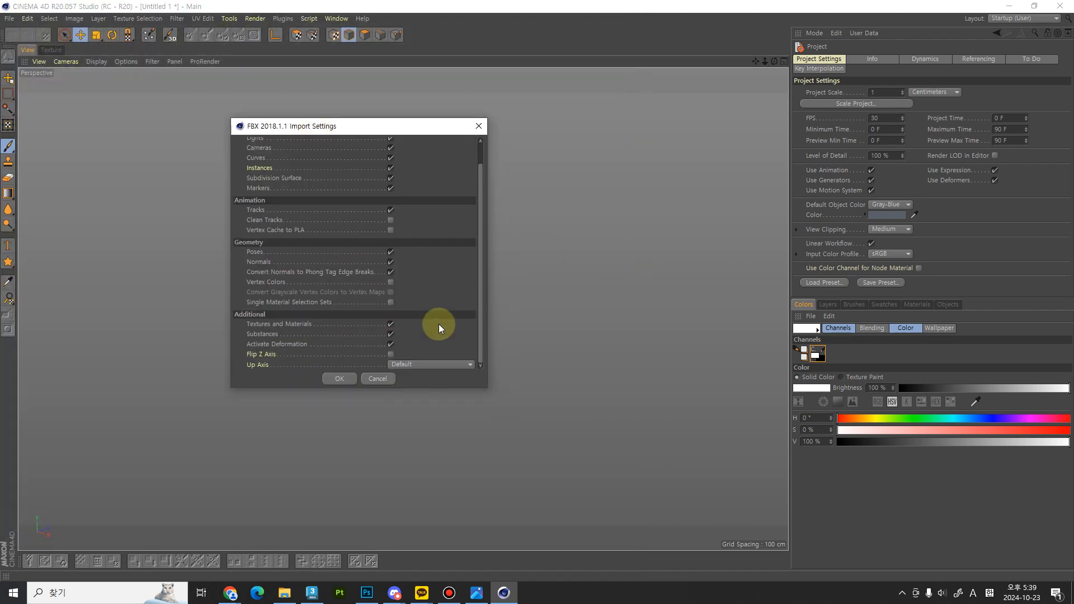
click(330, 381)
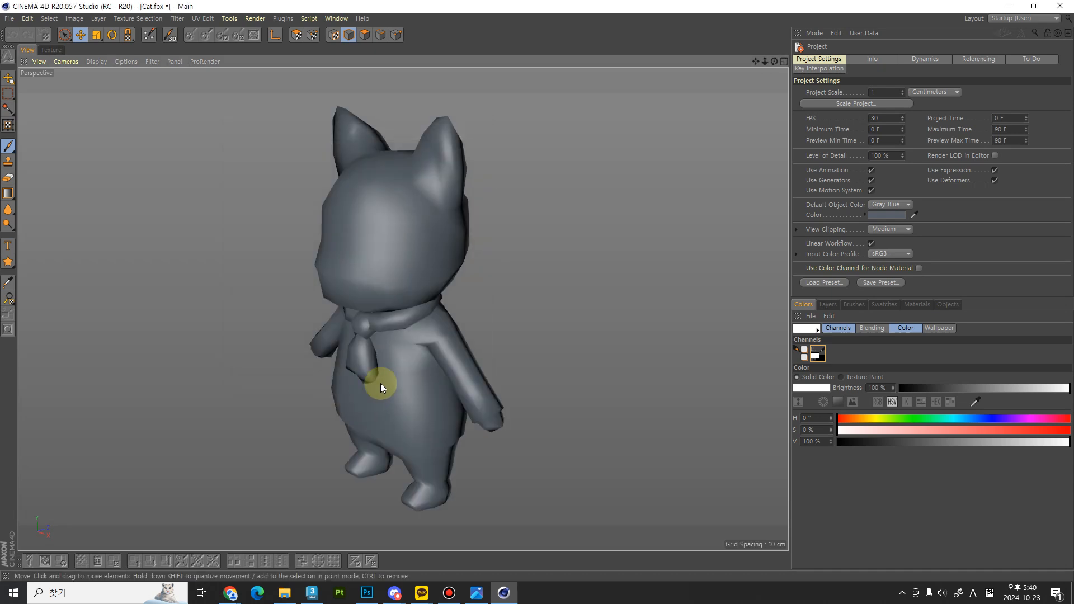
Step: Create a new standard material and enable it for texture painting
alt+drag(509, 440, 575, 377)
alt+middle_drag(575, 378, 551, 397)
mouse_move(551, 397)
alt+right_down()
mouse_move(558, 467)
mouse_move(550, 400)
mouse_move(562, 407)
alt+right_up()
alt+middle_drag(562, 407, 555, 408)
alt+drag(558, 411, 566, 415)
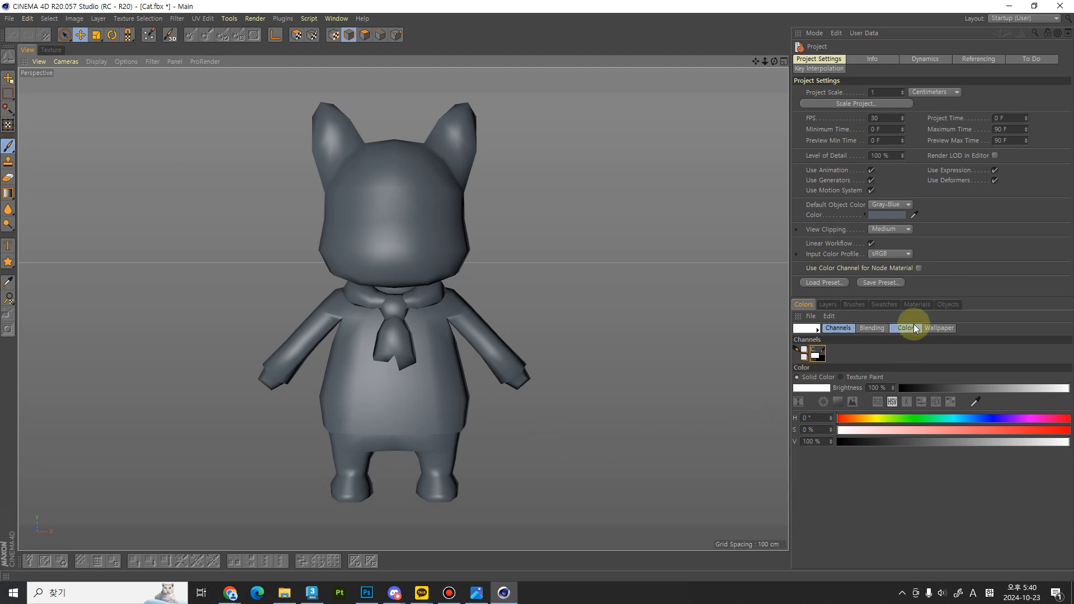
click(915, 305)
click(813, 316)
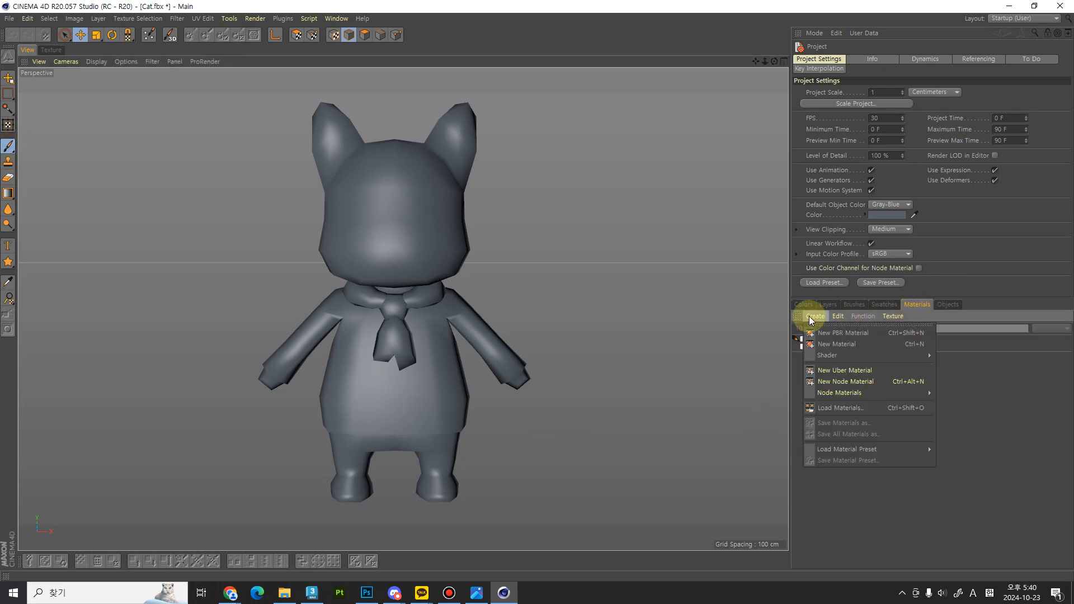
click(818, 342)
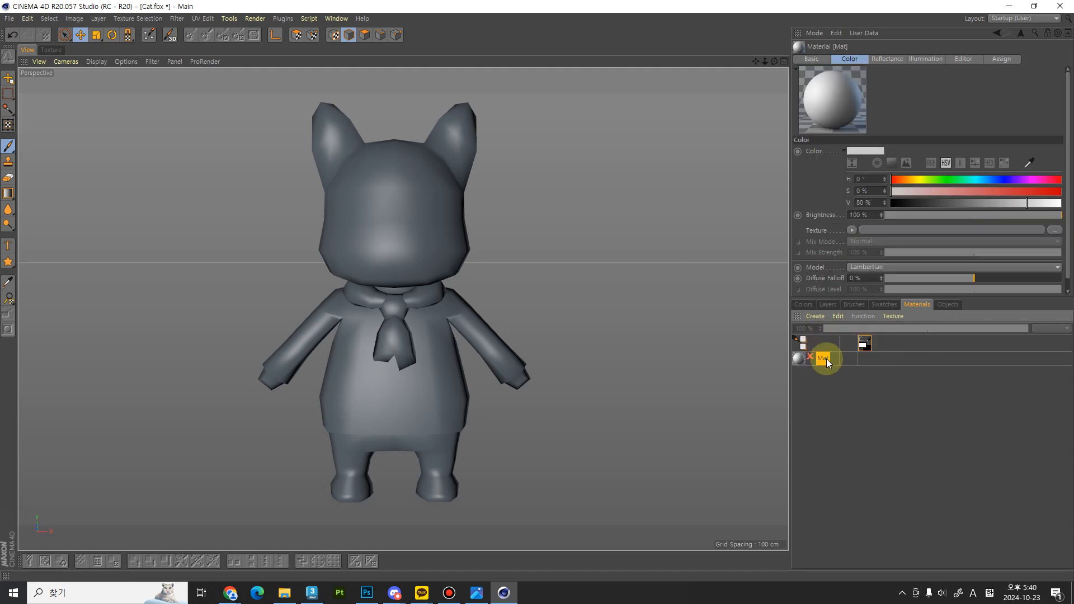
click(811, 357)
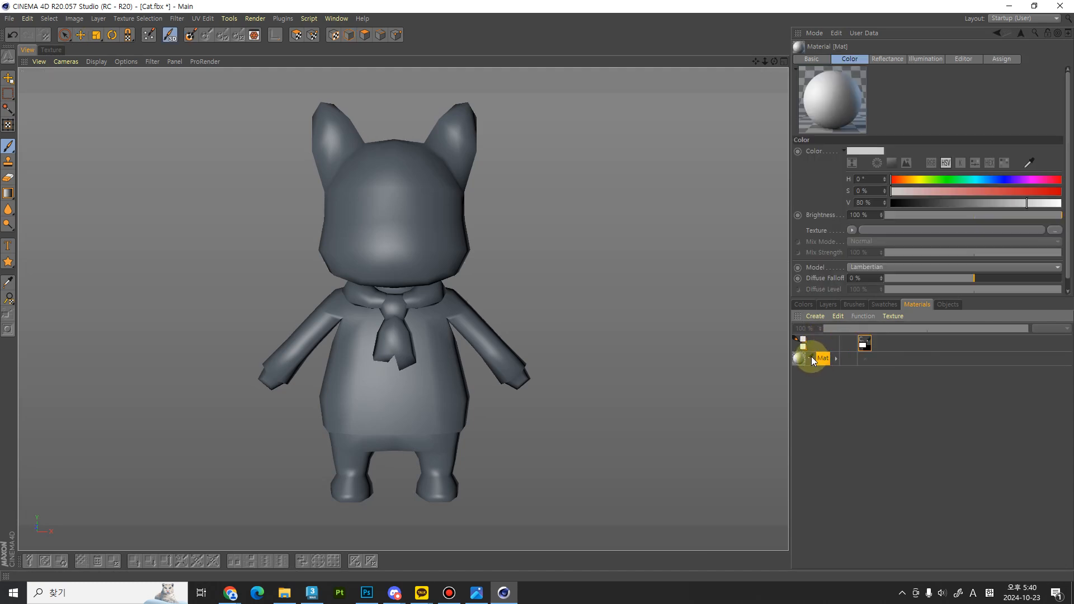
Step: Create a new 2048 x 2048 pixel texture named Cat for the new material's color channel
click(829, 233)
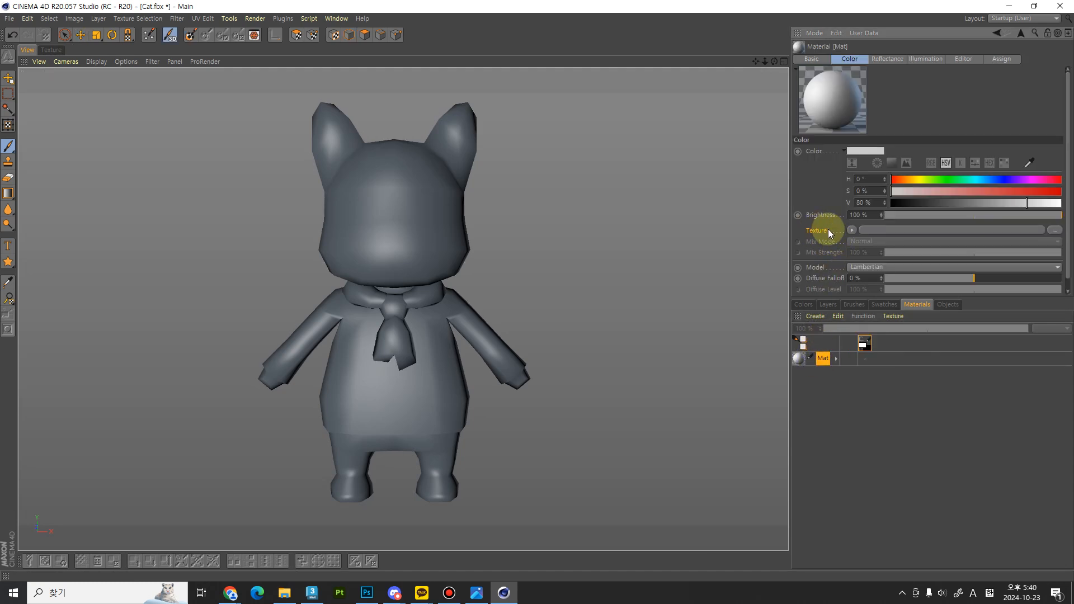
click(852, 230)
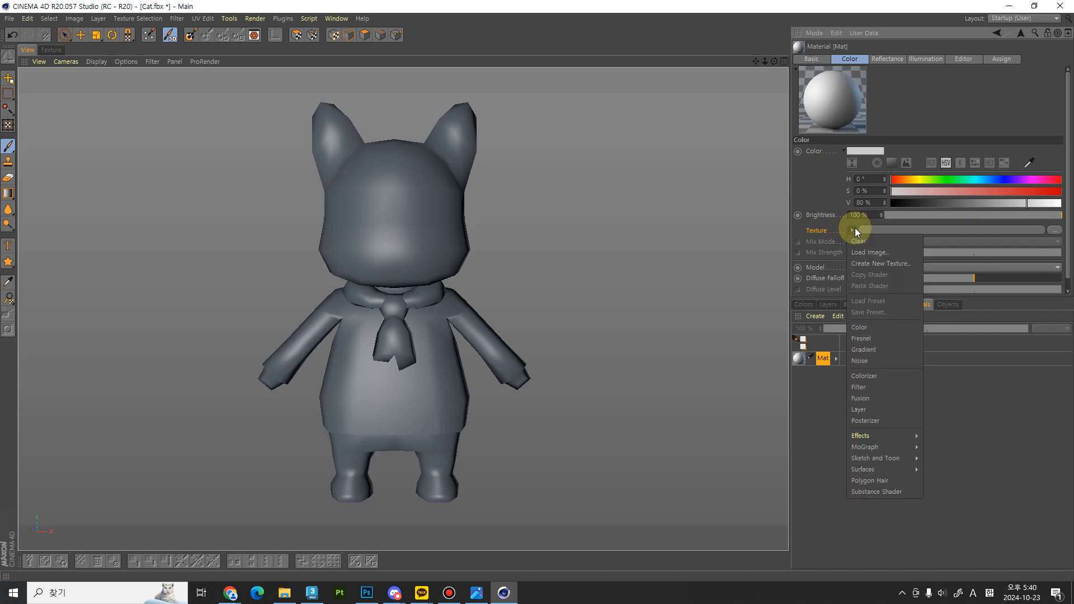
click(871, 263)
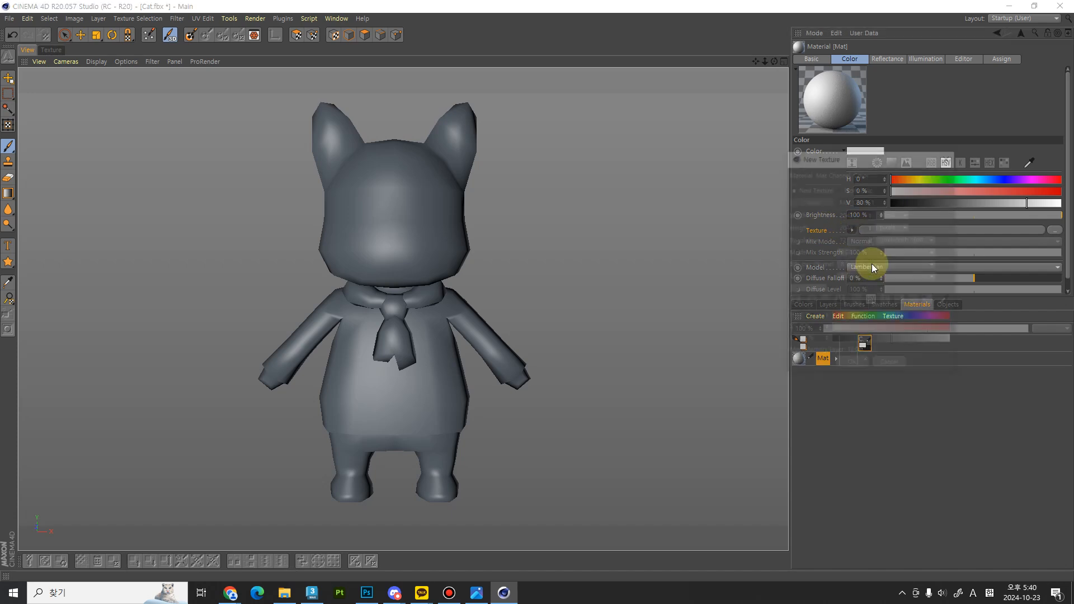
drag(842, 166, 668, 163)
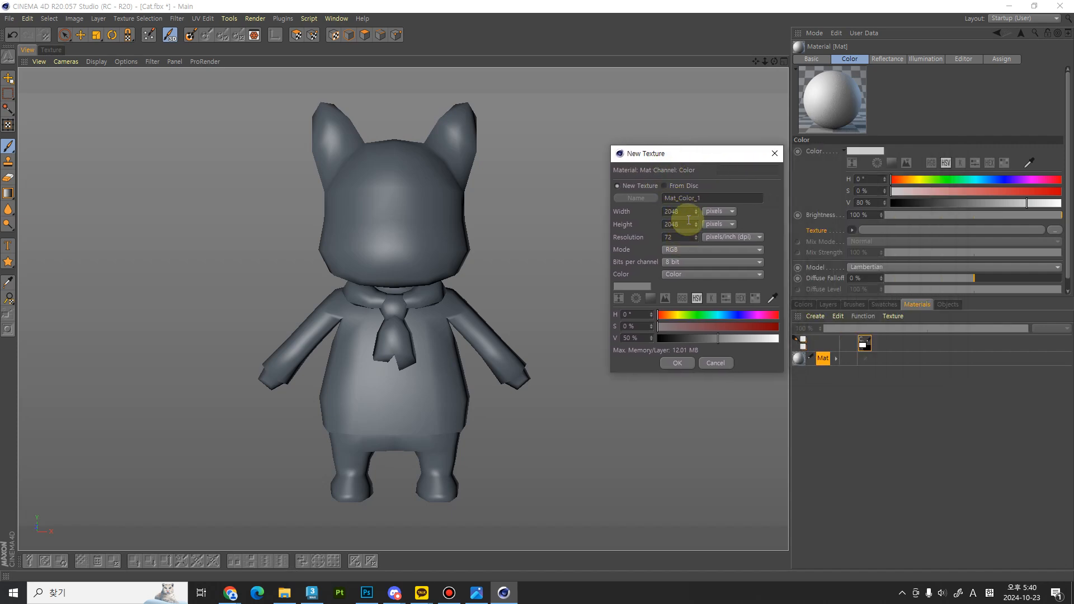
drag(710, 198, 641, 219)
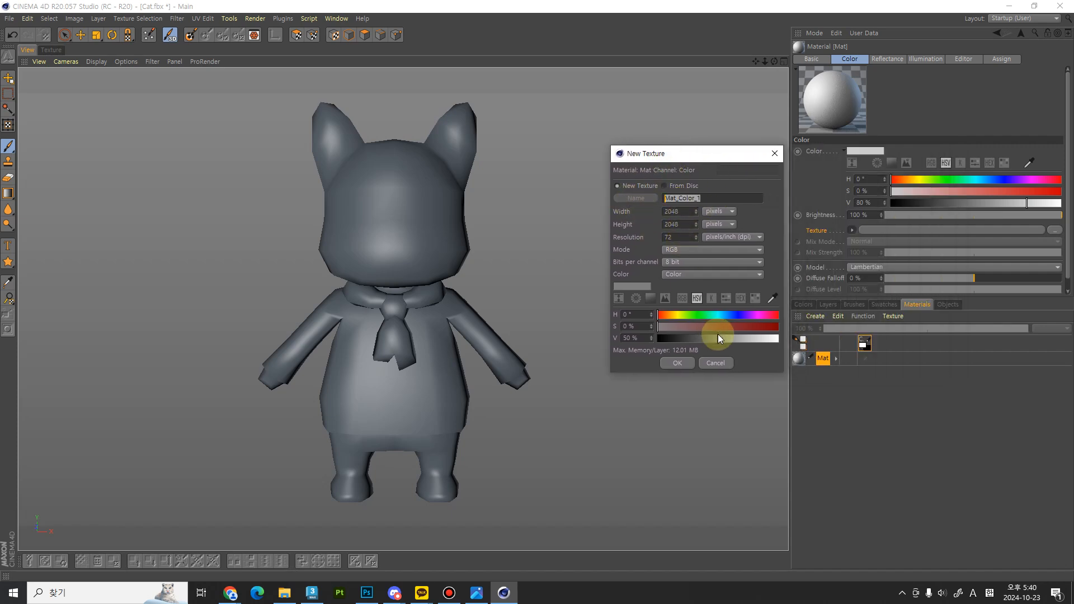
text(Cat)
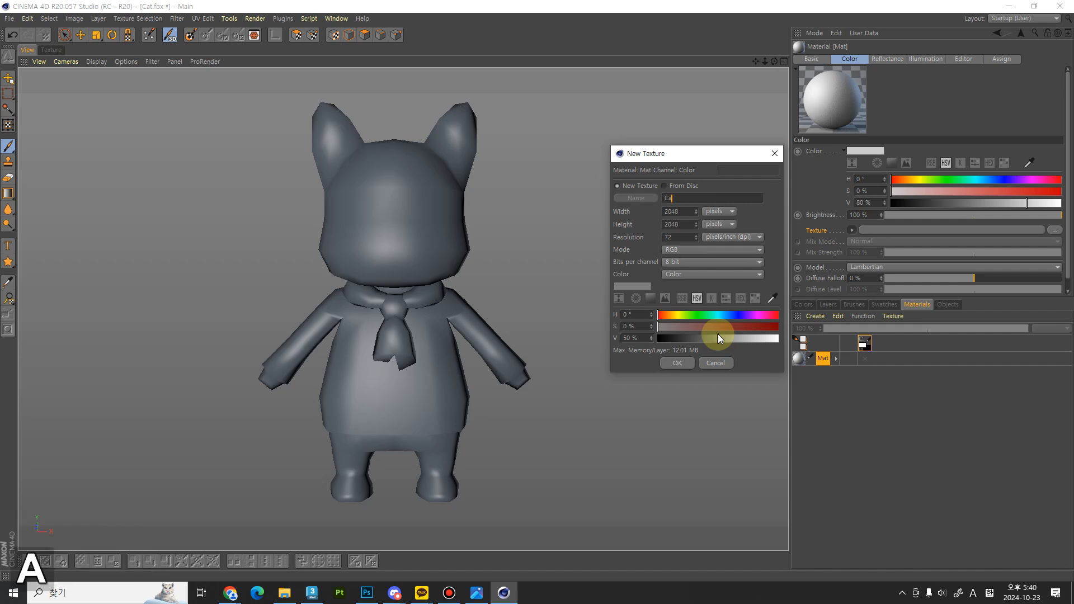
click(674, 363)
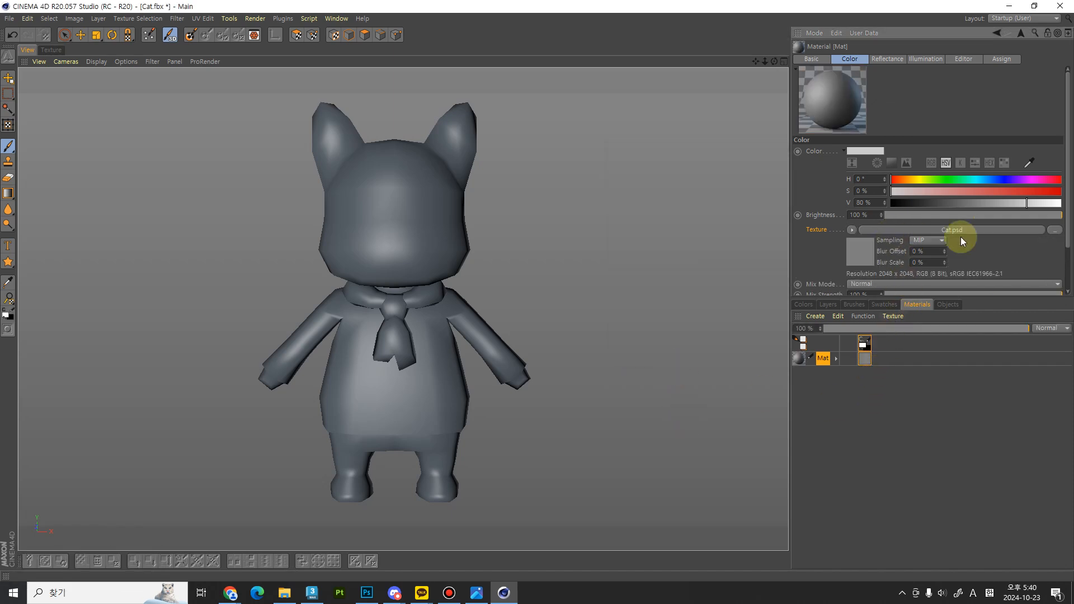
Step: Show the Cat.psd texture in the 2D texture view
click(852, 230)
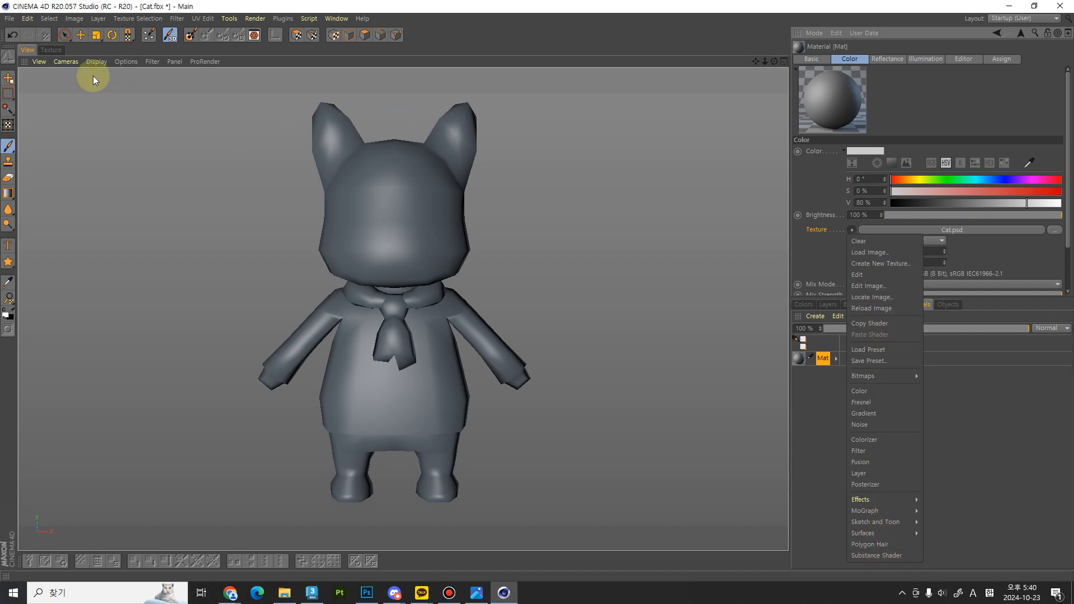
click(62, 49)
click(59, 49)
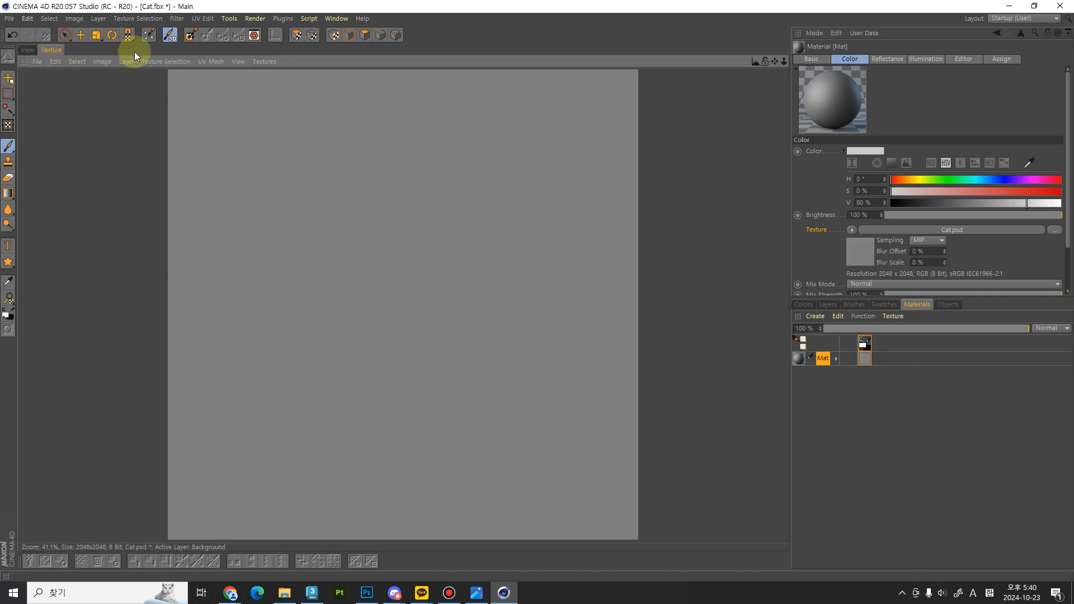
Step: Save the texture in PSD format as Cat.psd in the sdg project subfolder 241021_CatCooker
click(264, 62)
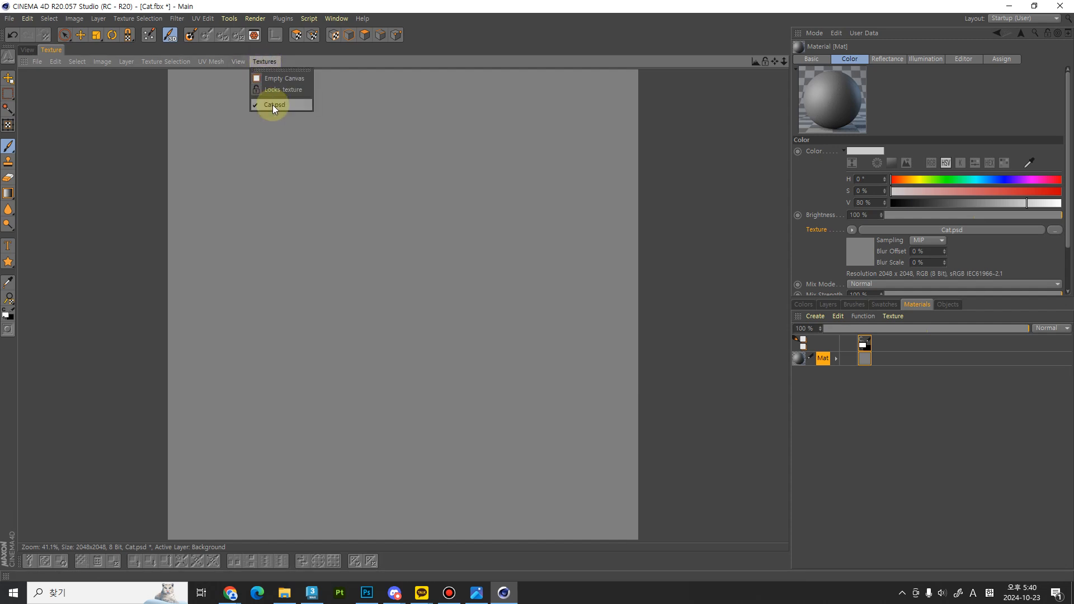
click(38, 61)
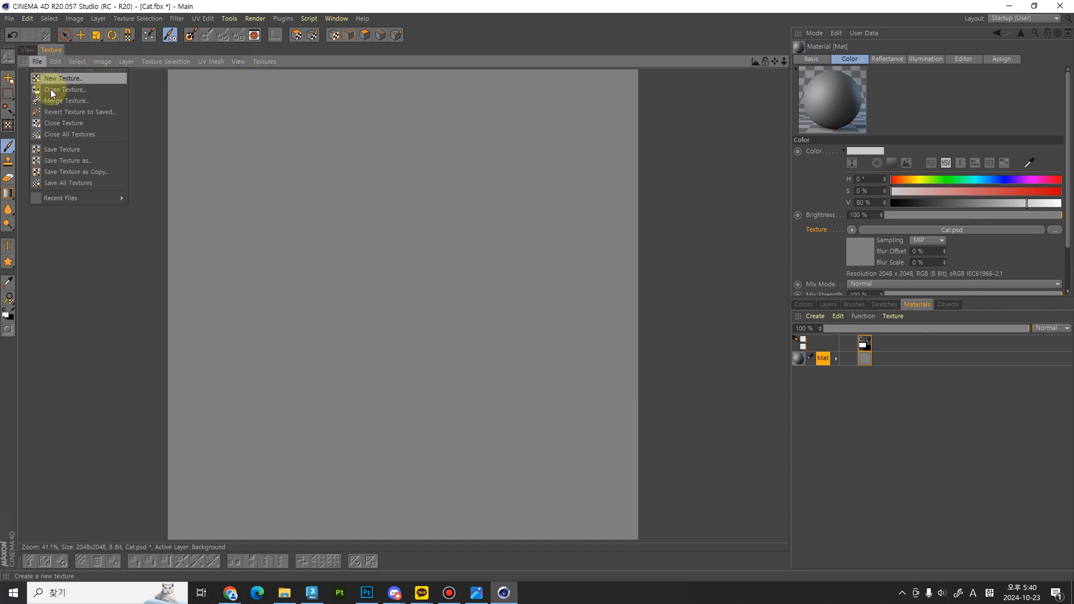
click(58, 149)
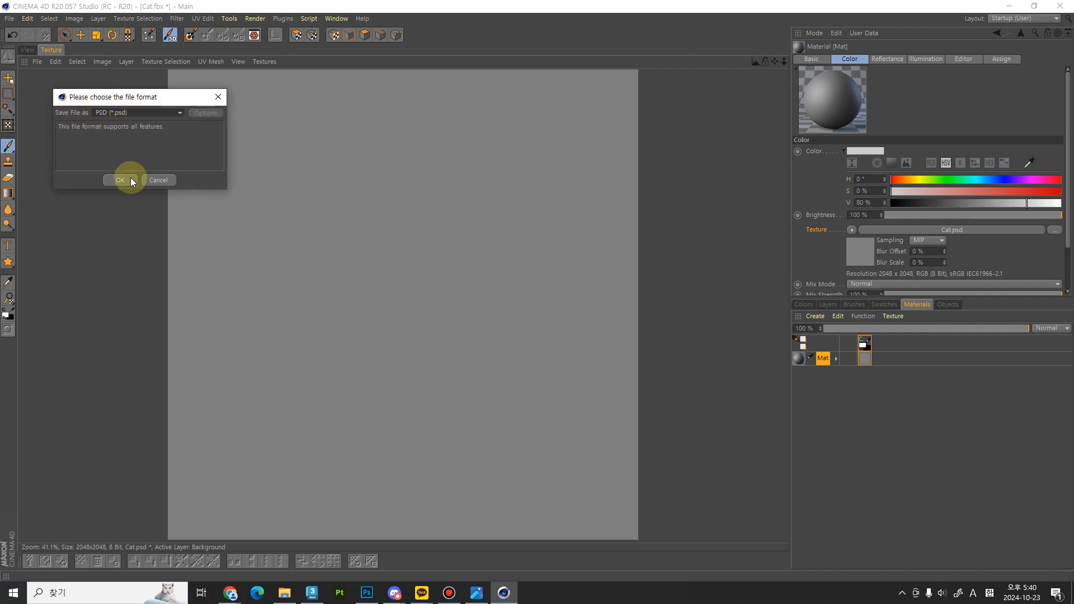
click(130, 179)
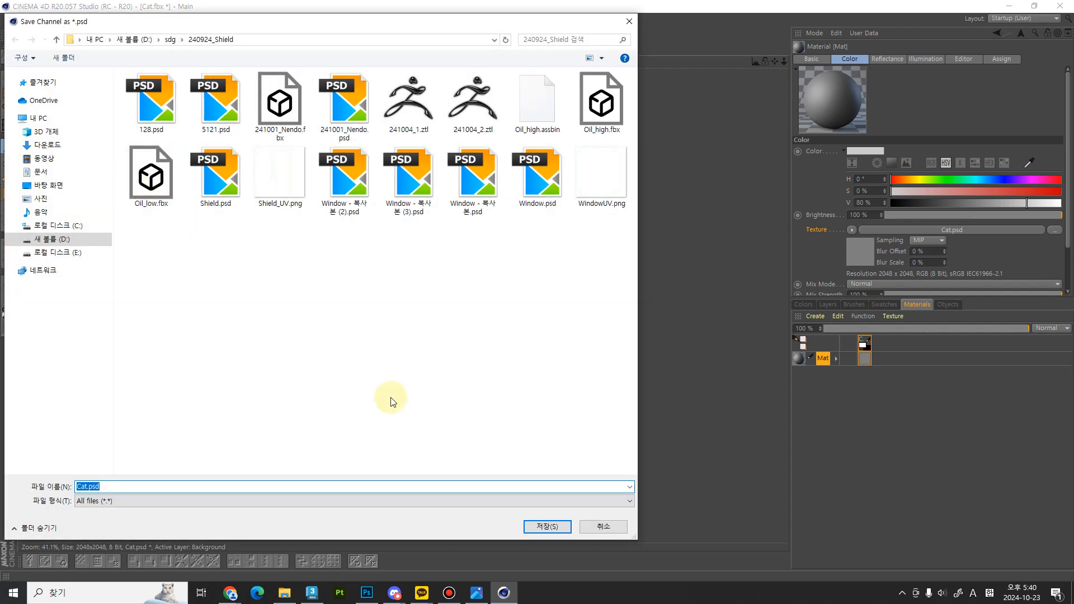
click(170, 39)
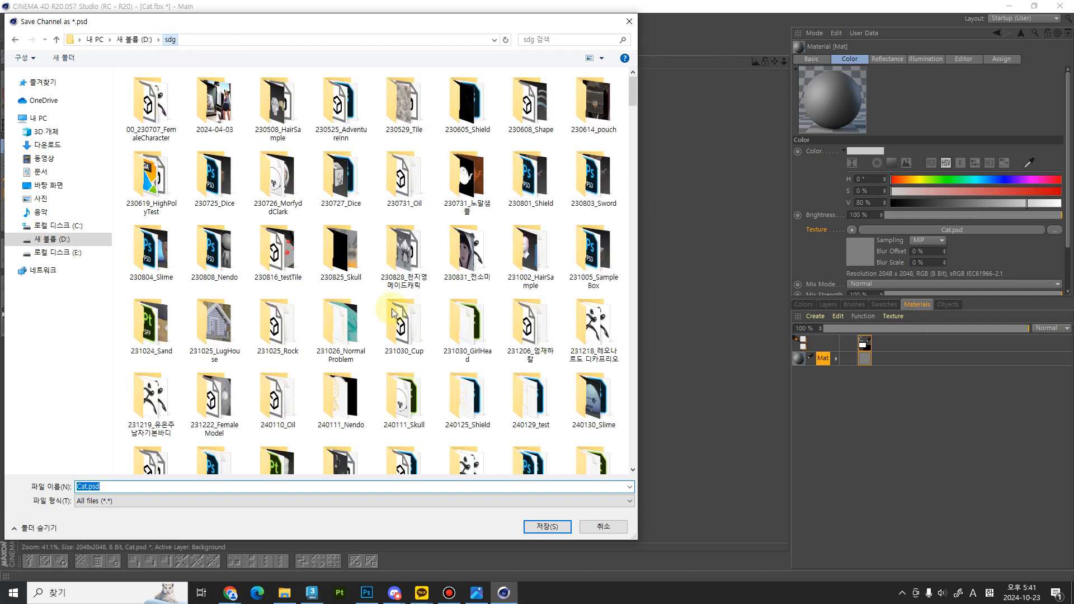
scroll(484, 358, down, 10)
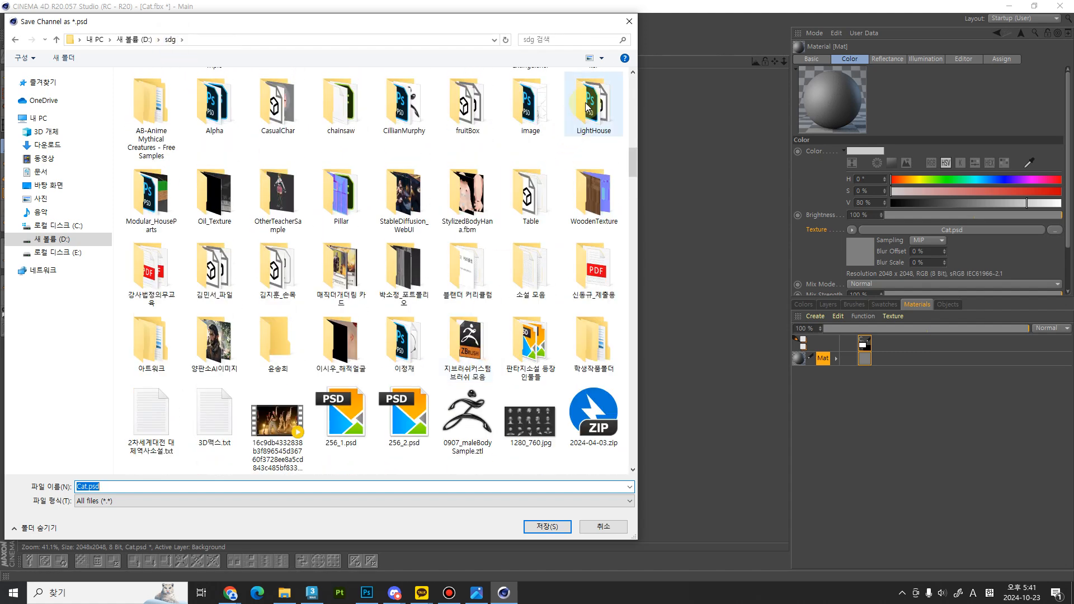
scroll(263, 185, up, 3)
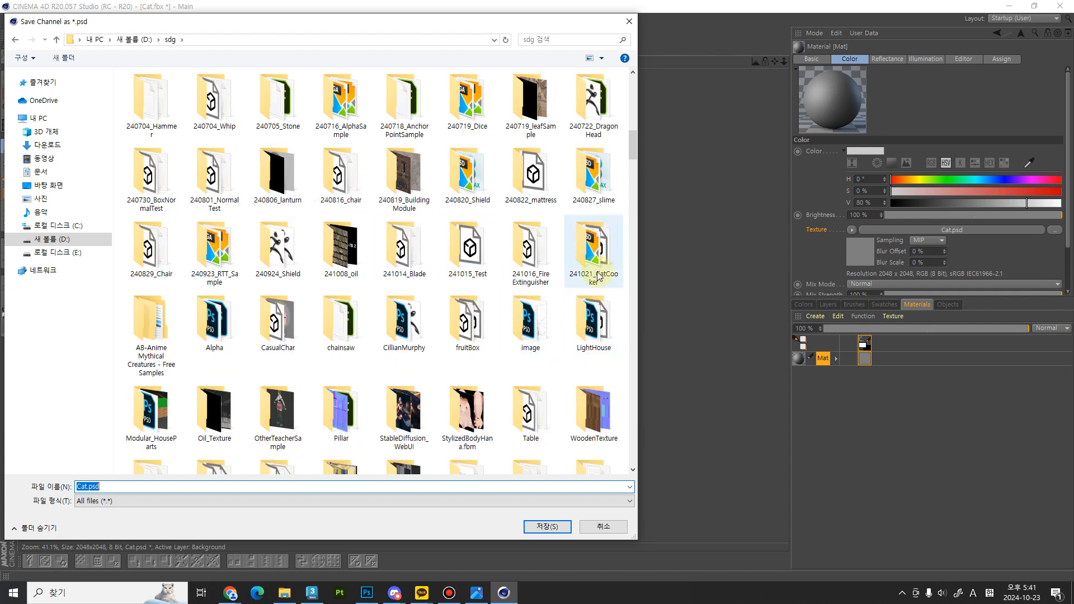
double_click(594, 254)
click(328, 490)
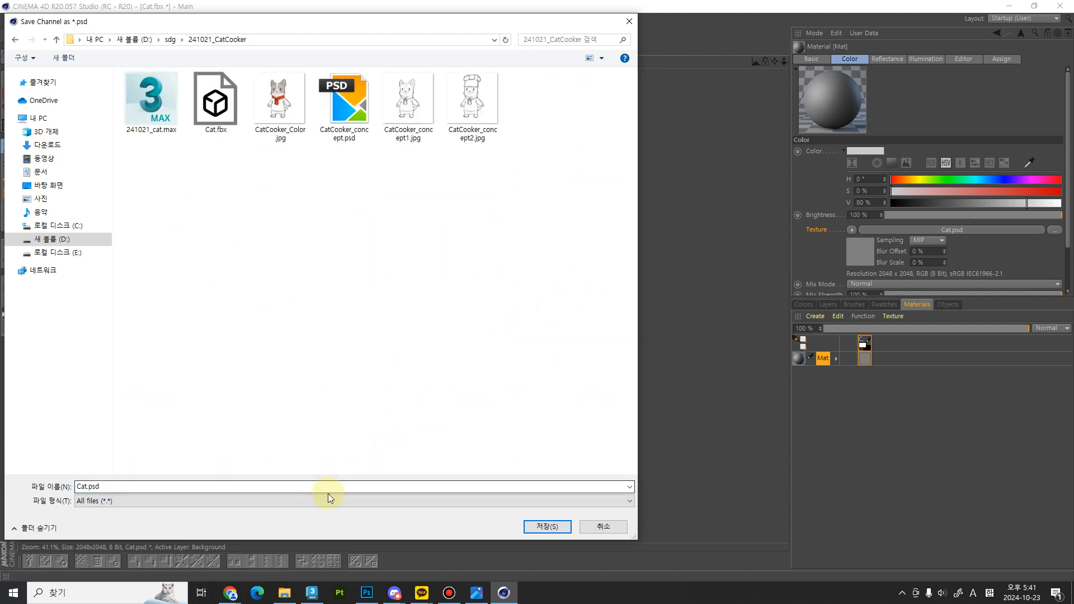
click(335, 488)
click(556, 532)
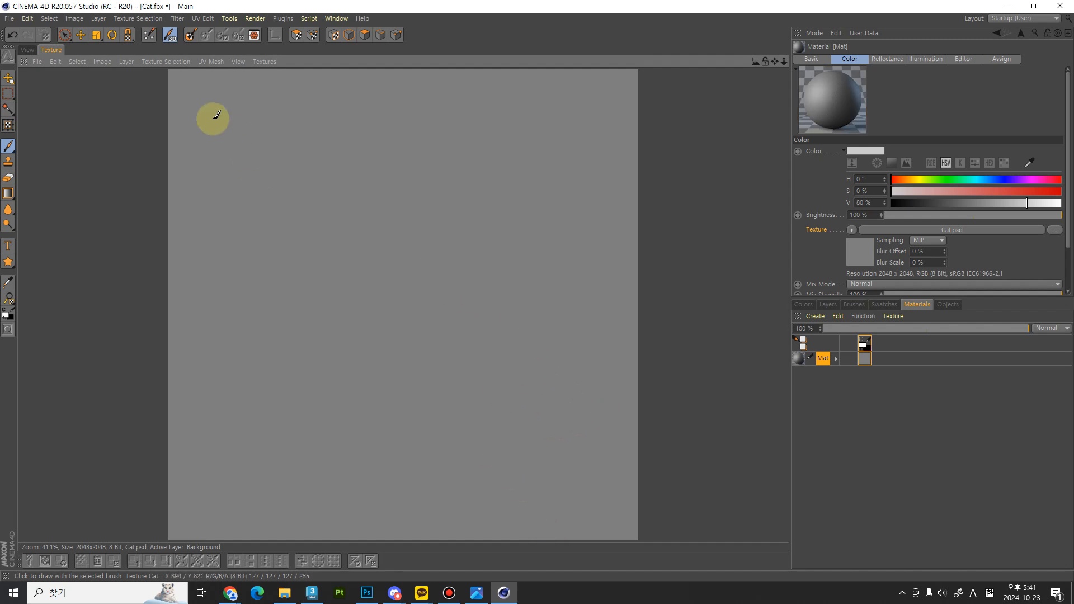
Step: Apply the Mat material to the cat model in the 3D view, and undo the test brush stroke on it
click(27, 49)
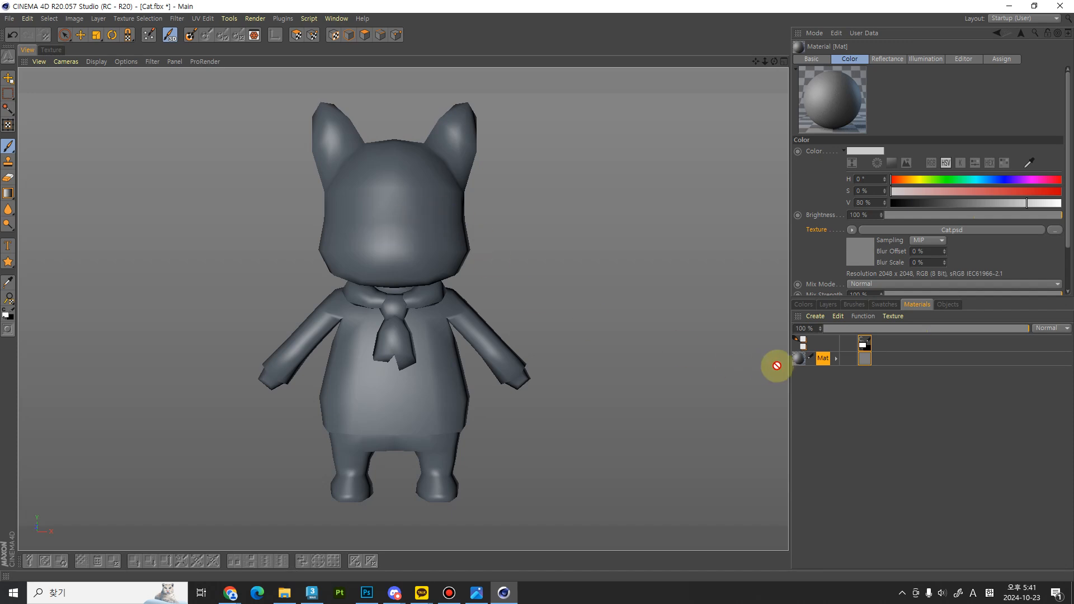
mouse_move(799, 360)
mouse_down()
mouse_move(822, 440)
mouse_move(511, 278)
mouse_move(438, 217)
mouse_move(767, 376)
mouse_move(798, 360)
mouse_move(522, 280)
mouse_move(432, 205)
mouse_move(414, 291)
mouse_move(427, 163)
mouse_up()
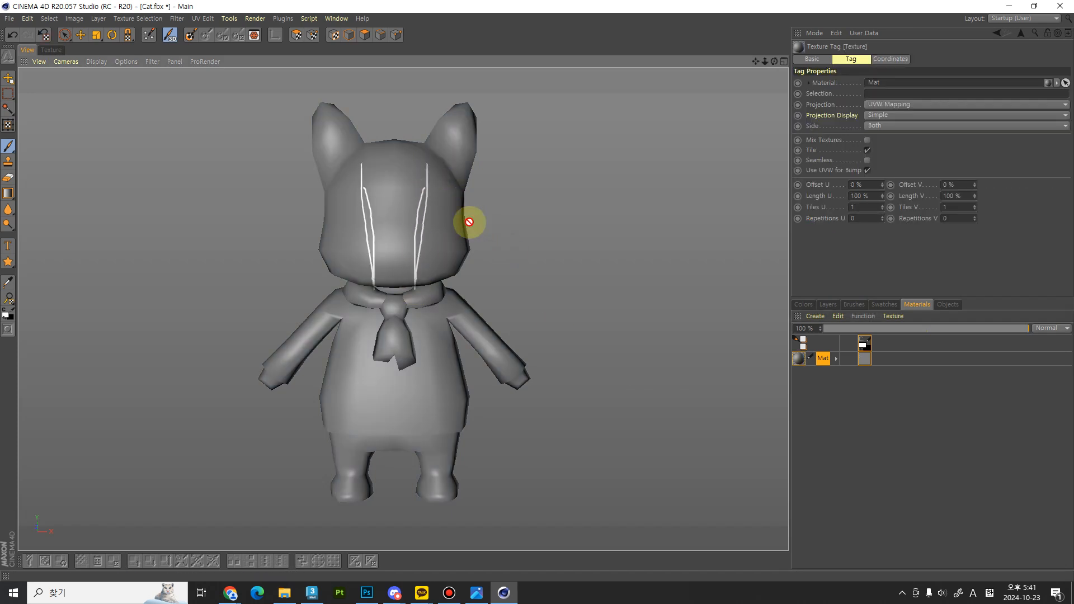
key(ctrl+z)
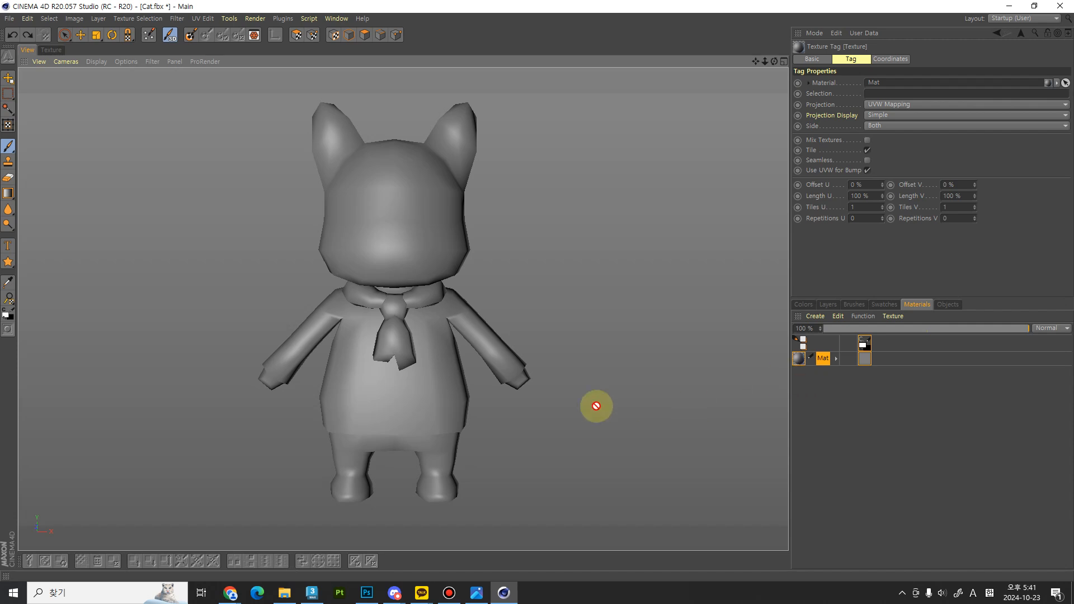
click(51, 50)
click(27, 51)
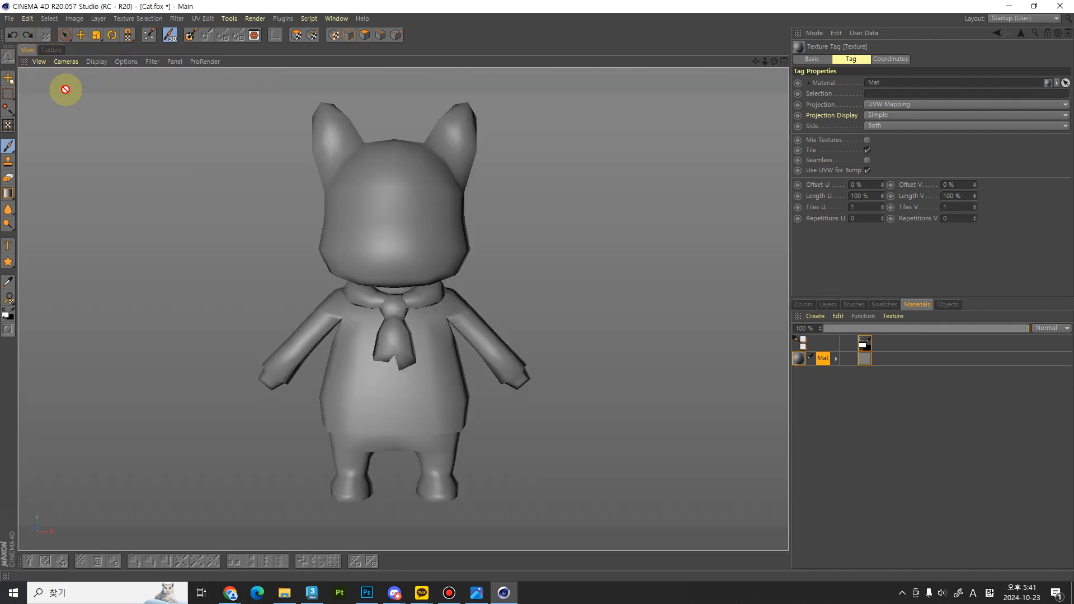
Step: Link the paint brush's pressure to pen pressure, bending the response curve down to about 39% value at 64% pen pressure
click(6, 145)
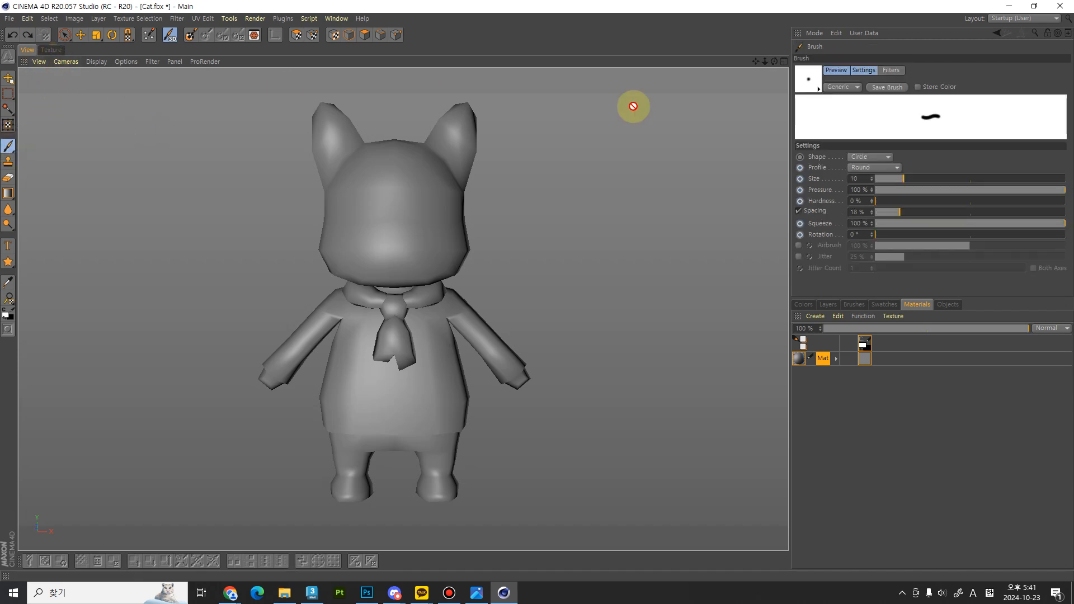
click(800, 191)
drag(788, 124, 652, 183)
click(566, 198)
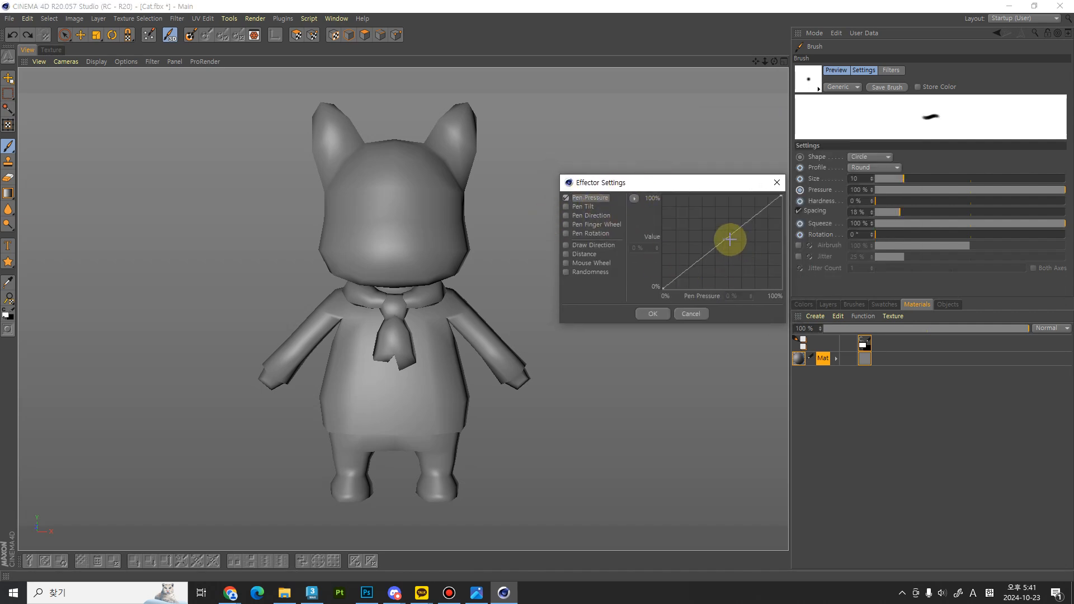
drag(725, 238, 736, 246)
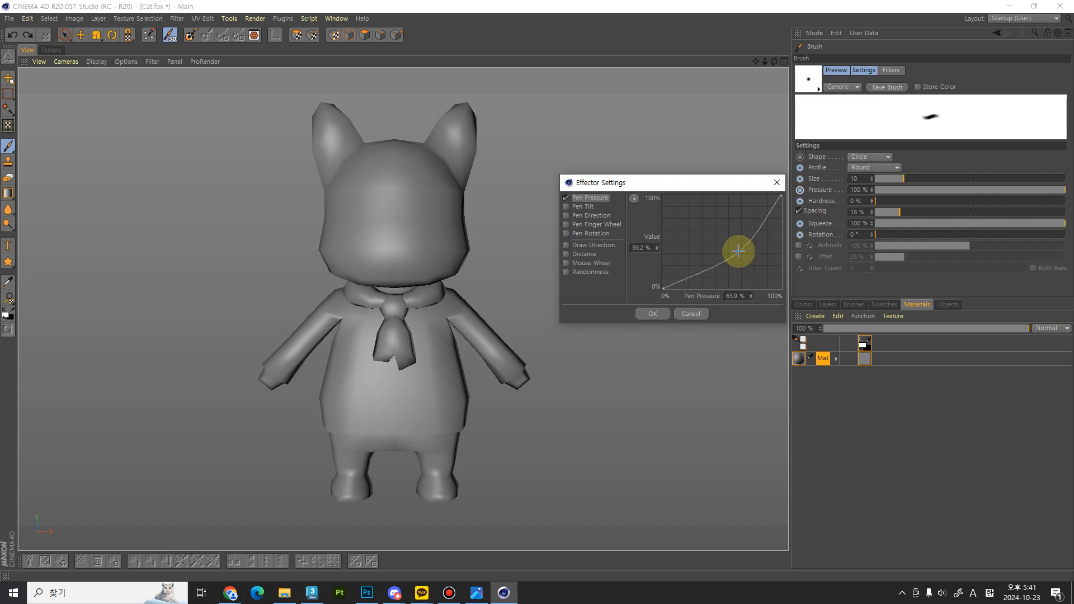
click(653, 313)
Step: Set the brush's pressure to 60%, its spacing to 14% and its size to 300
click(1001, 190)
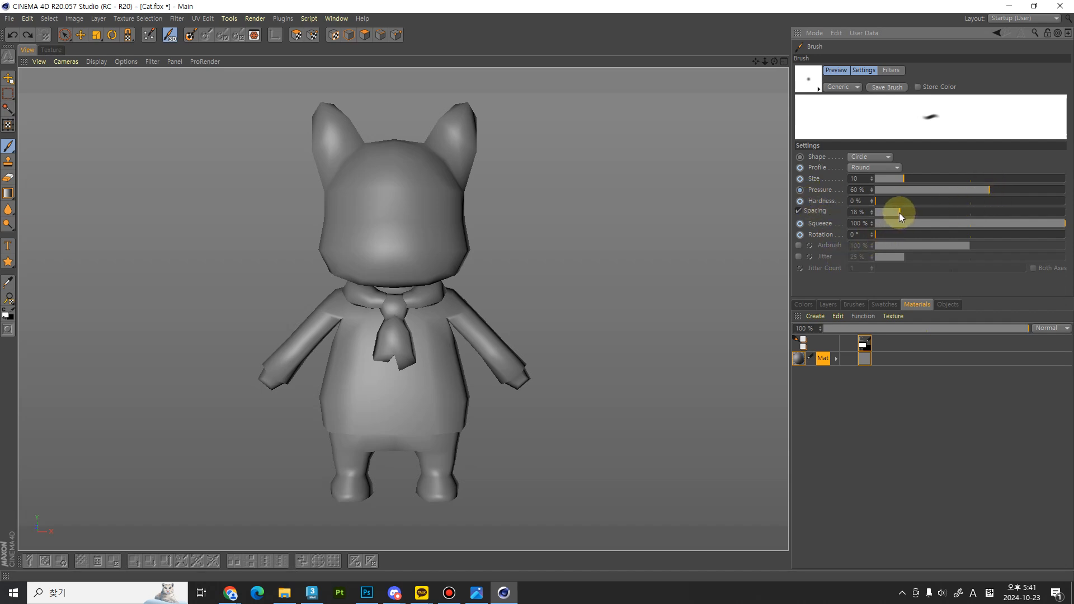
drag(899, 213, 897, 215)
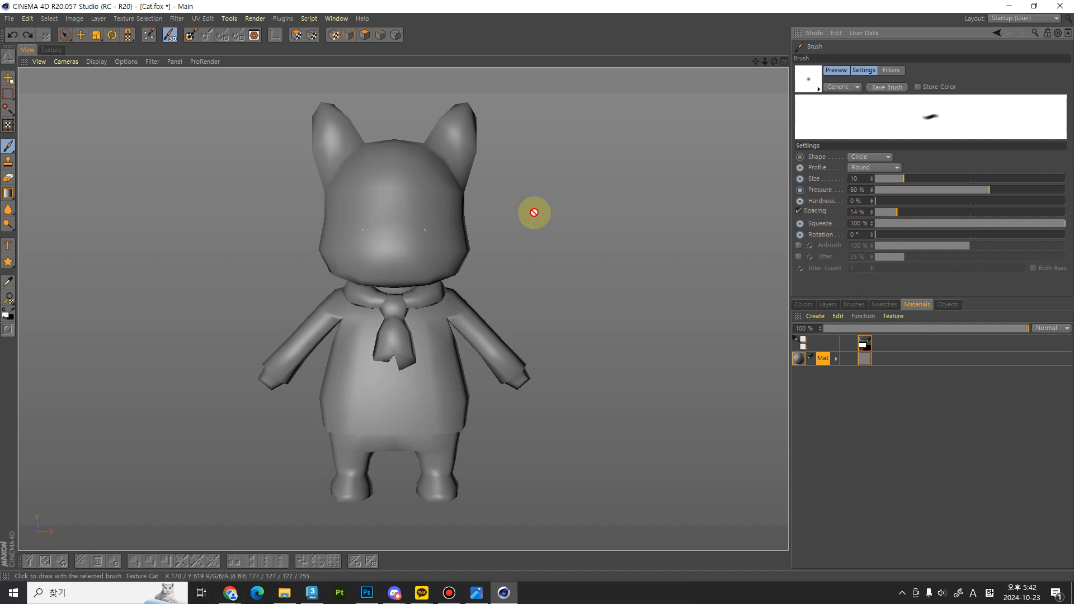
mouse_move(902, 179)
mouse_down()
mouse_move(940, 178)
mouse_move(928, 178)
mouse_up()
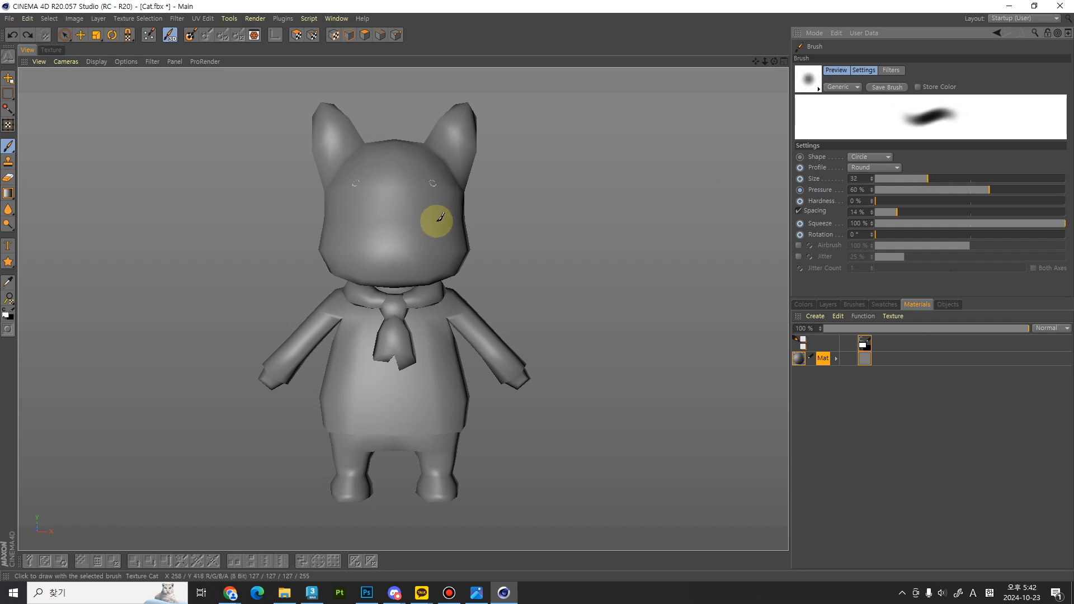
key(])
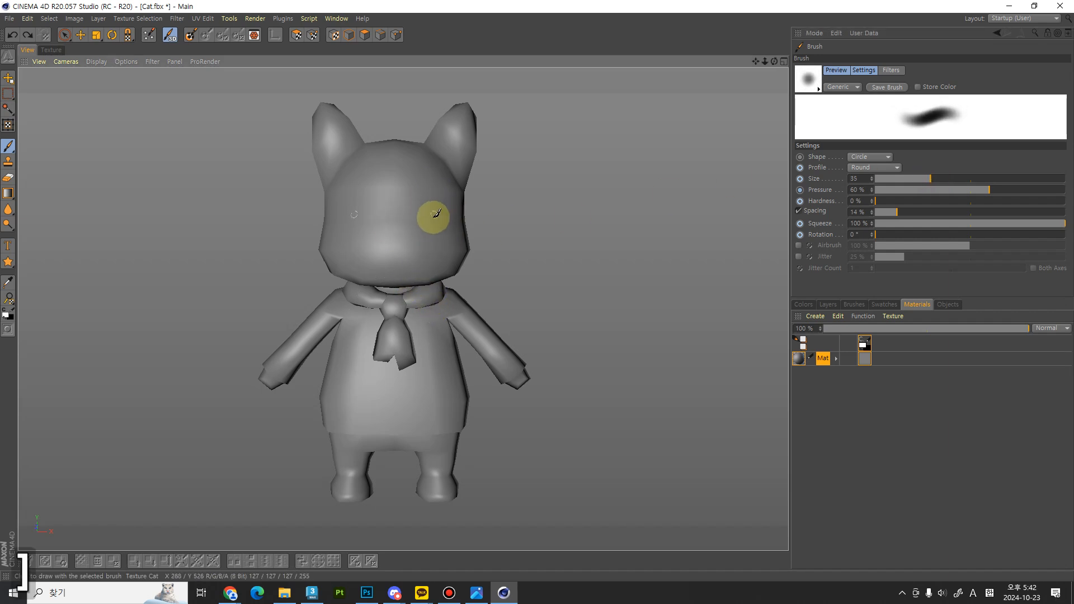
key(])
key(])
key(])
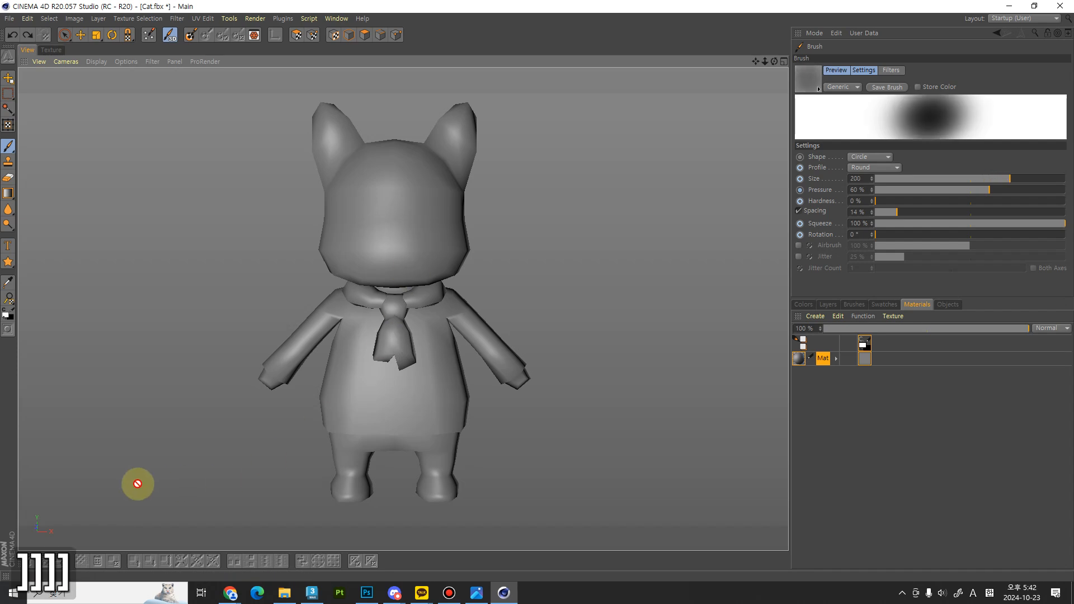
key([)
key([)
key([)
key([)
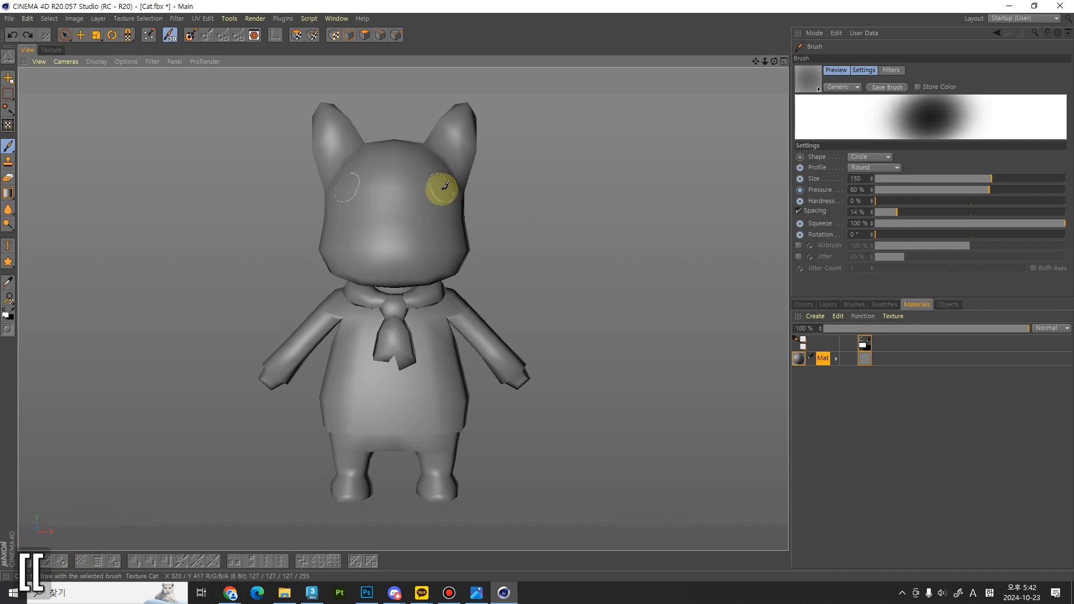
key(])
key(])
key(])
key(])
key(])
key(])
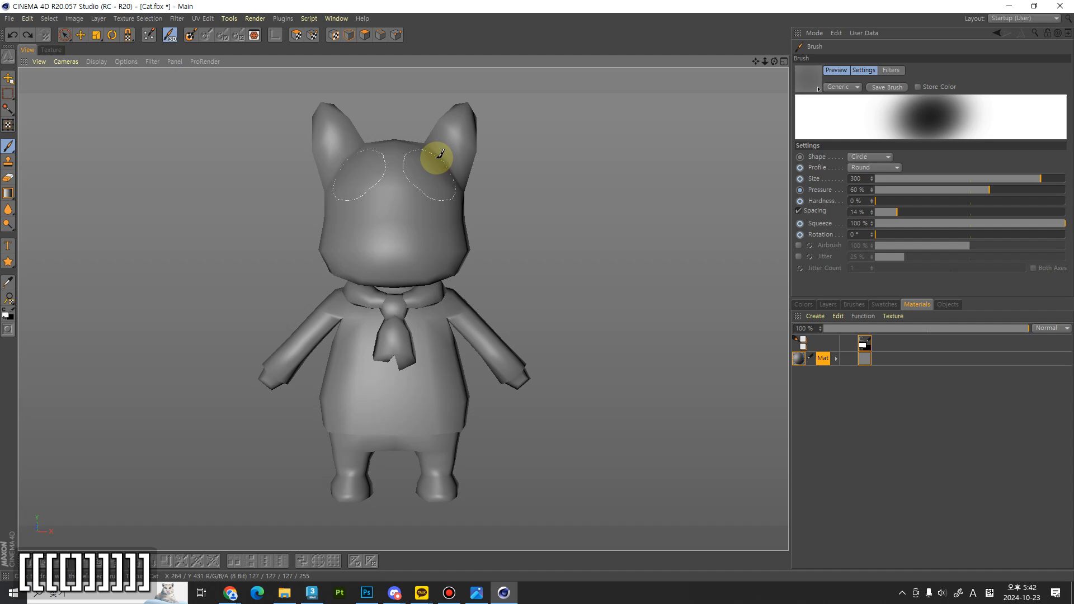
Step: Try a brush stroke from the cat's head down over the body, and undo it
mouse_move(439, 158)
mouse_down()
mouse_move(477, 120)
mouse_move(458, 224)
mouse_move(425, 280)
mouse_move(447, 339)
mouse_move(516, 384)
mouse_move(455, 425)
mouse_up()
key(ctrl+z)
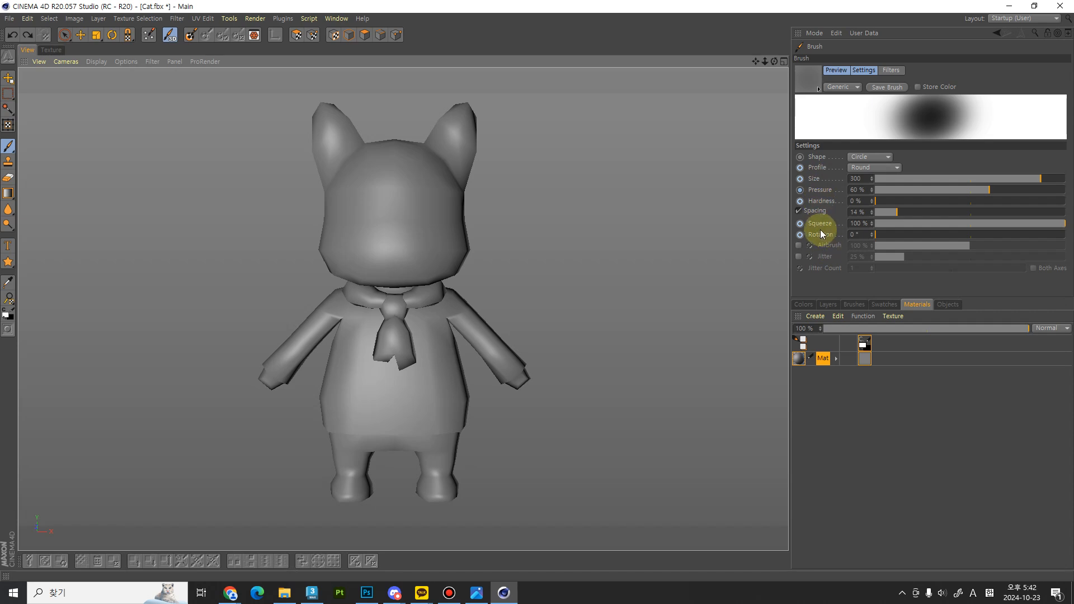
Step: Dock the Colors manager separately above the Layers manager and show its color spectrum picker
click(804, 305)
mouse_move(801, 324)
mouse_down()
mouse_move(803, 311)
mouse_move(840, 298)
mouse_up()
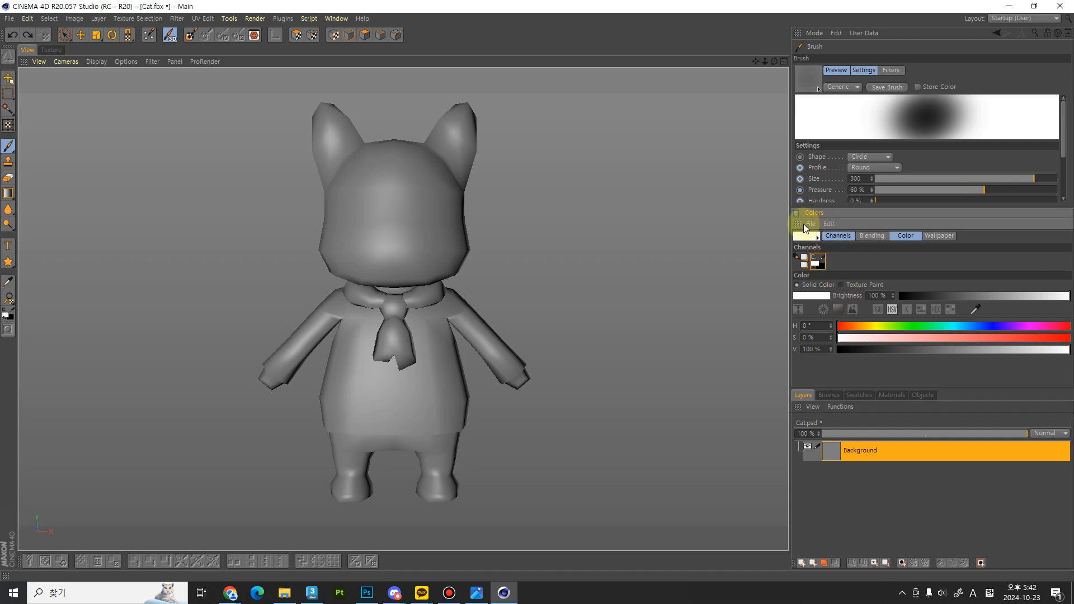
drag(797, 227, 803, 407)
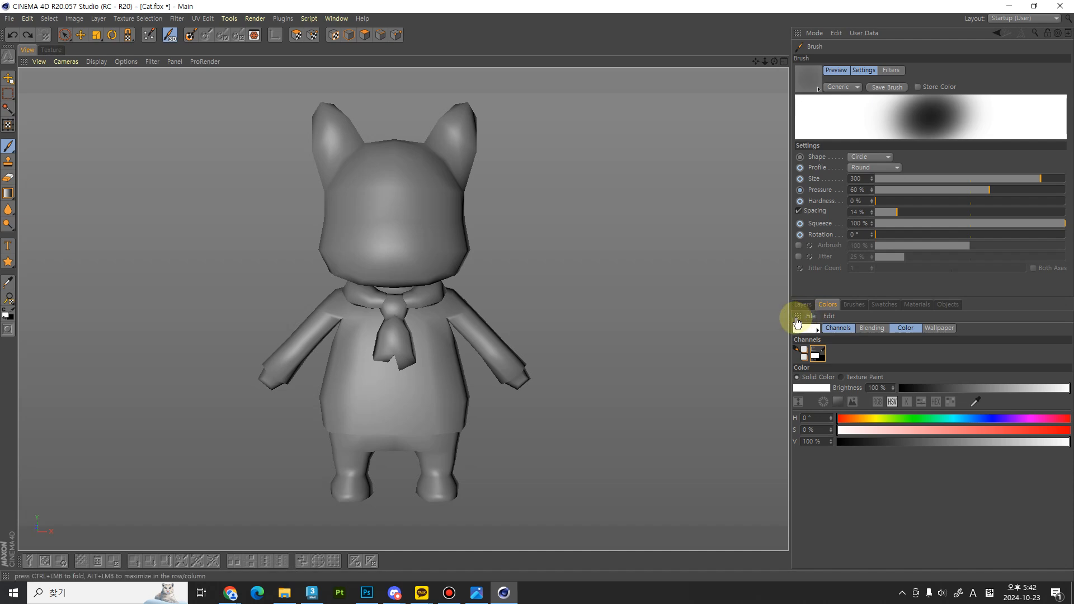
drag(798, 320, 822, 295)
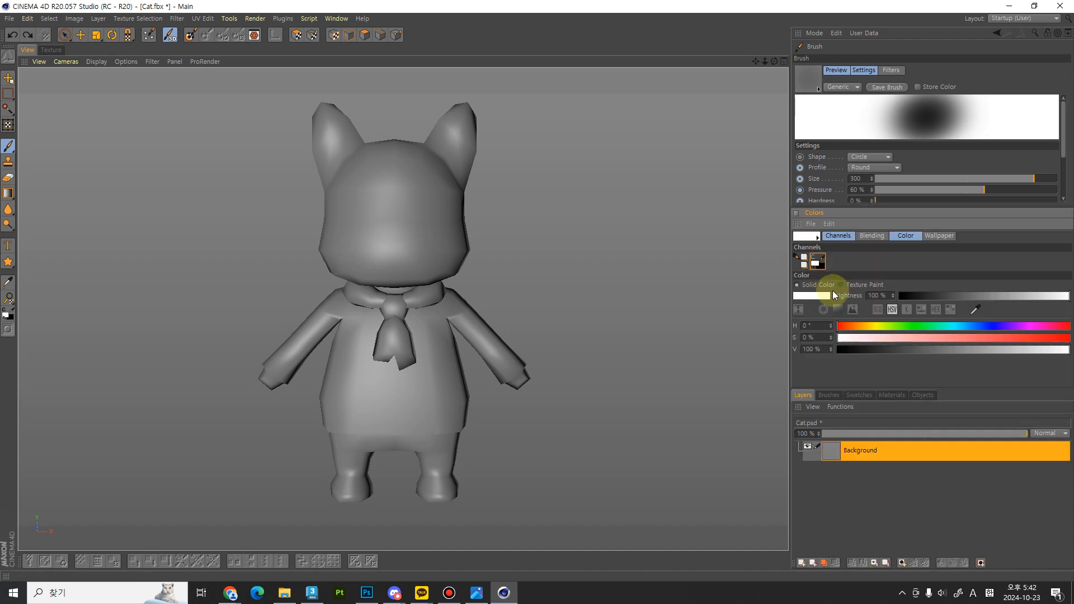
click(837, 310)
drag(1066, 281, 1059, 328)
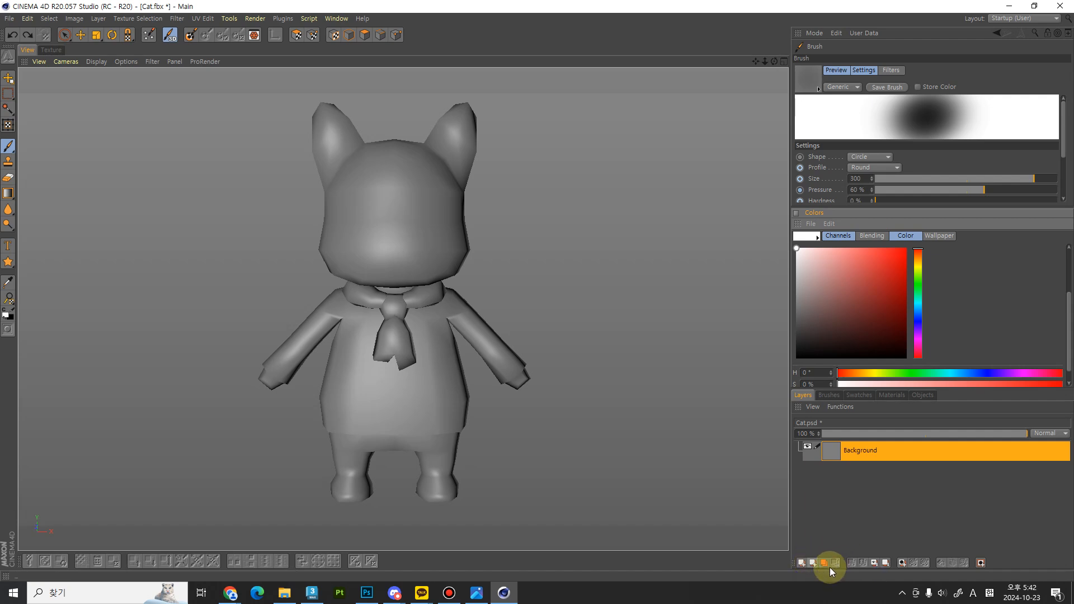
Step: Add a new paint layer and a layer set to Cat.psd, and place the new layer inside the set
click(798, 561)
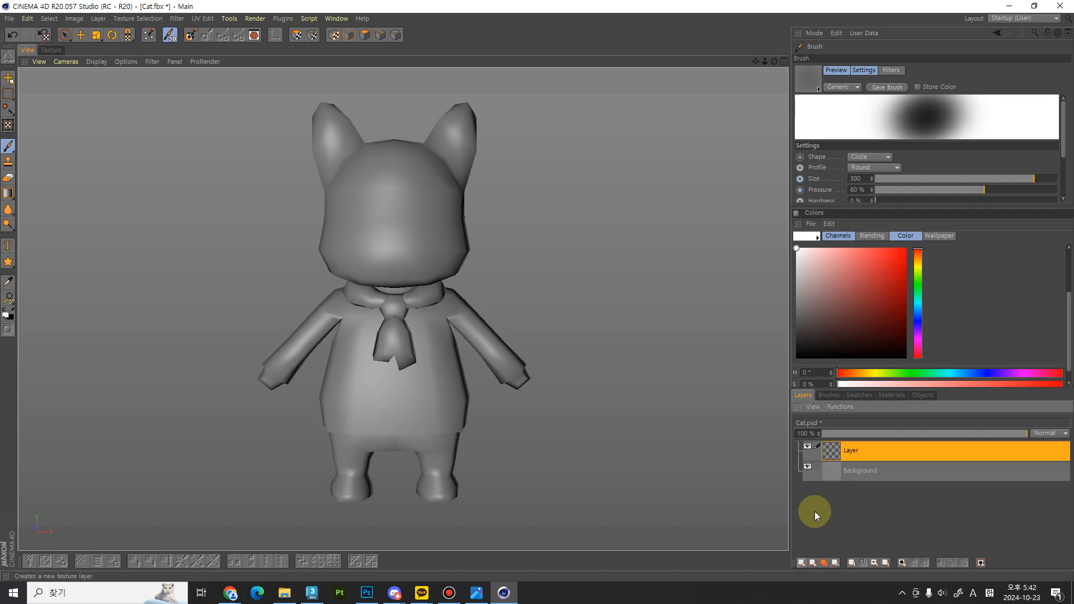
click(840, 407)
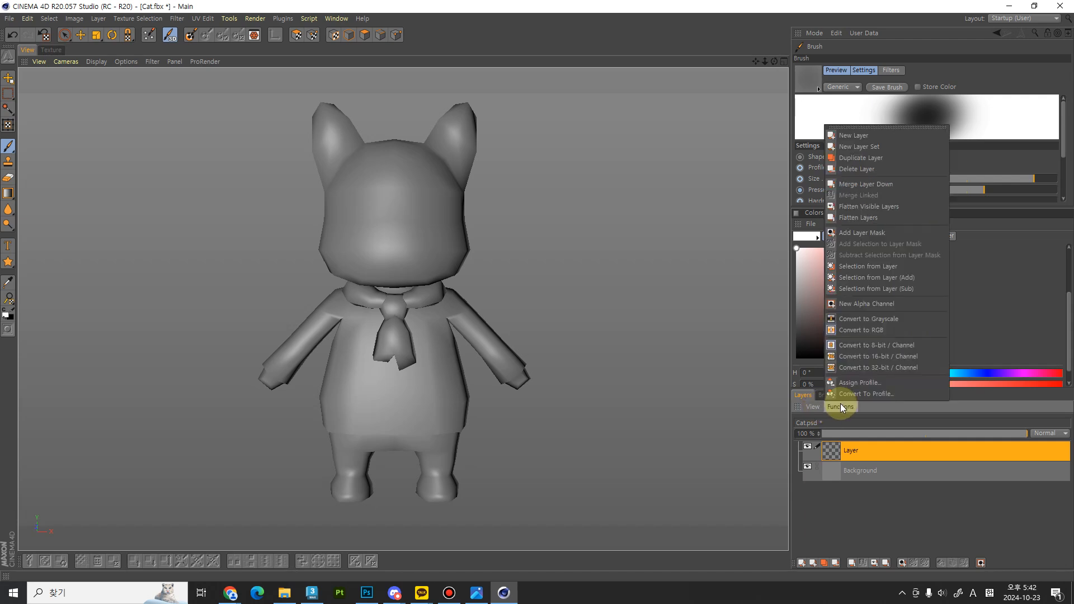
click(859, 146)
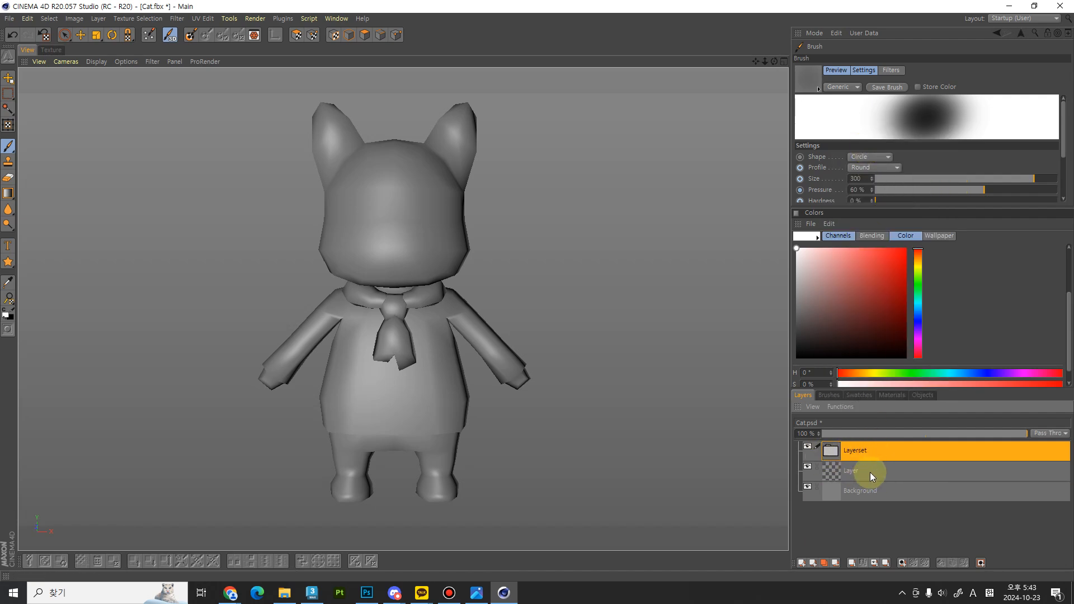
drag(870, 475, 836, 459)
click(888, 472)
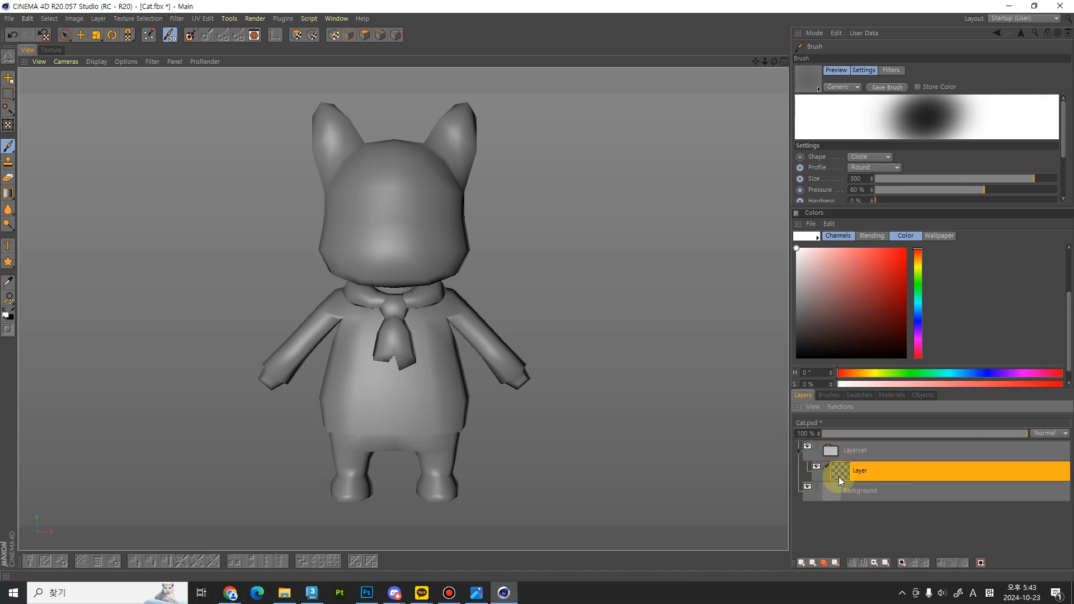
Step: Try white paint strokes over the cat's face, arms and body on the new layer, and undo them
mouse_move(443, 230)
mouse_down()
mouse_move(434, 237)
mouse_move(464, 368)
mouse_move(504, 466)
mouse_up()
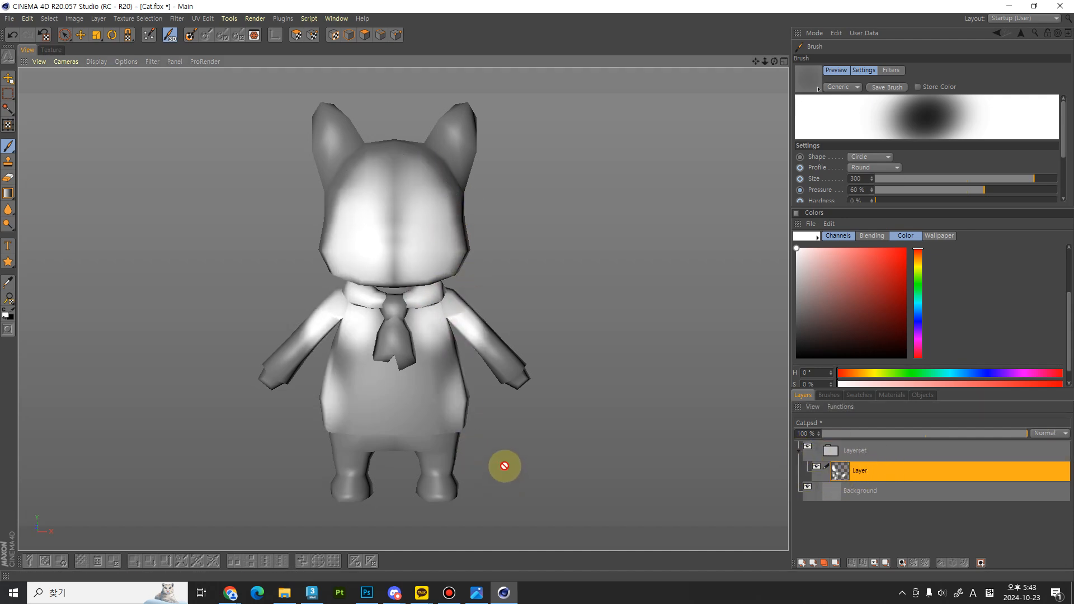
key(ctrl+z)
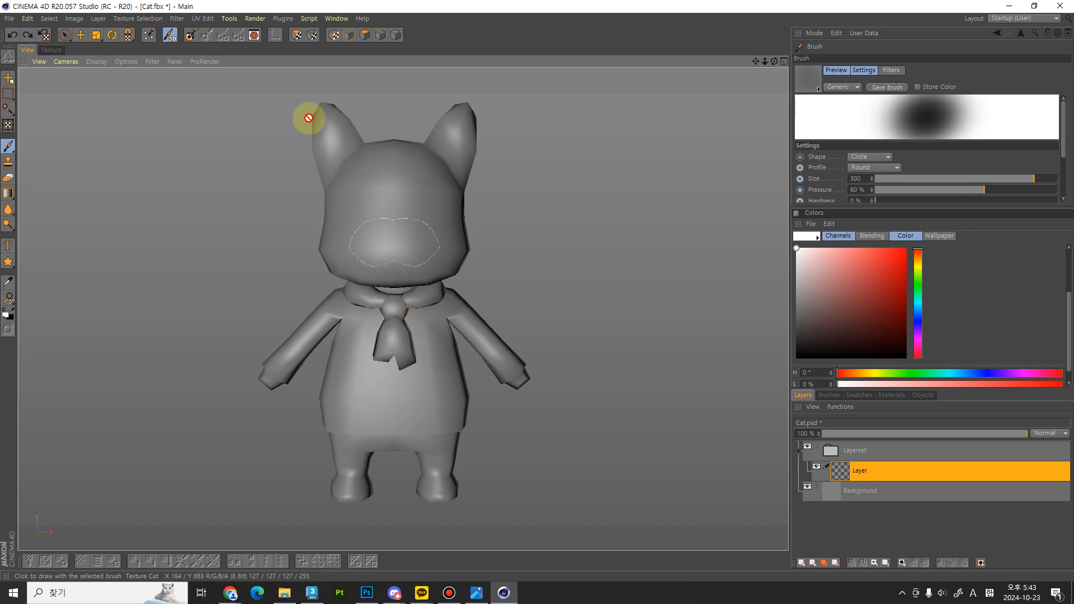
Step: Set the viewport display to Constant Shading, and change it to Constant Shading (Lines)
click(96, 62)
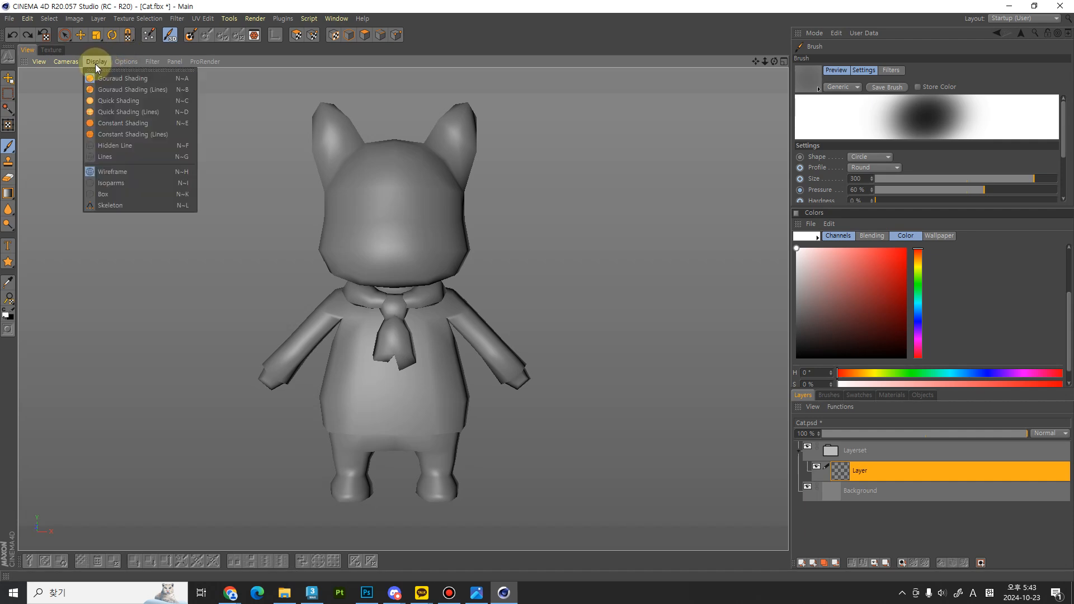
click(123, 124)
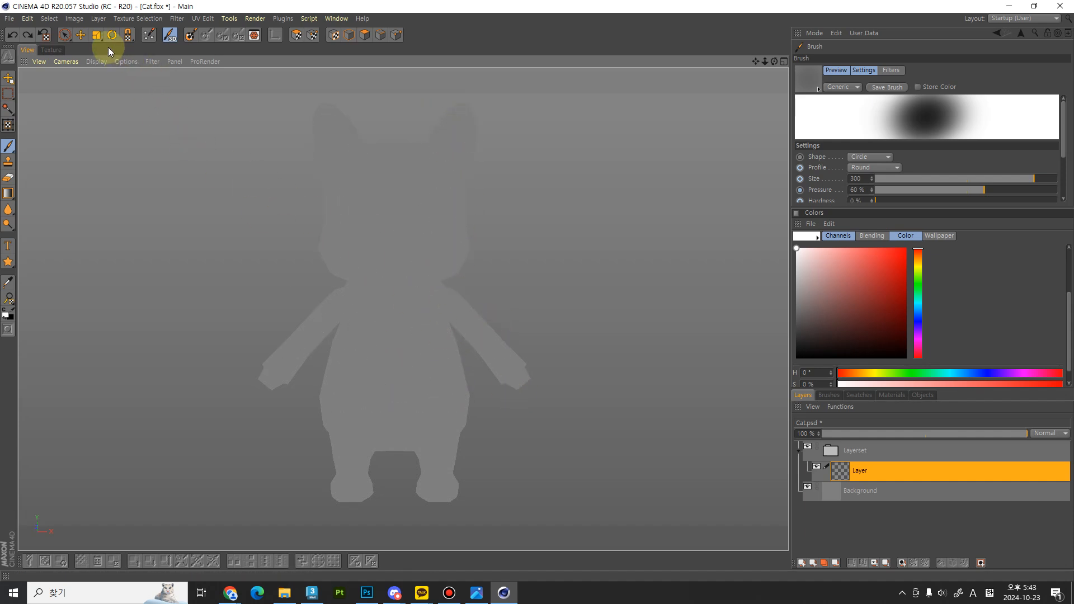
click(96, 63)
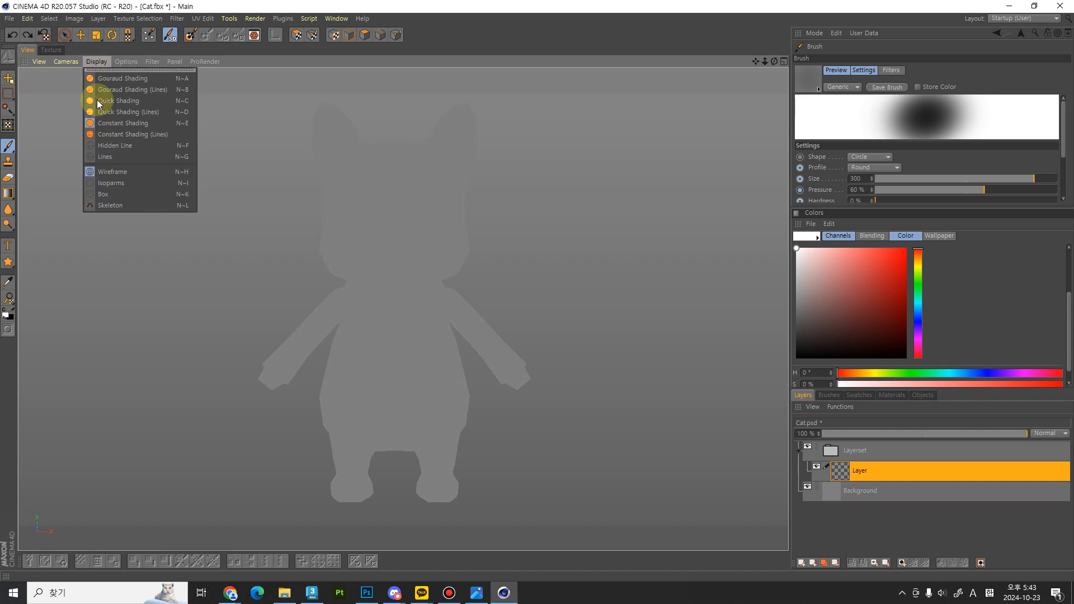
click(116, 135)
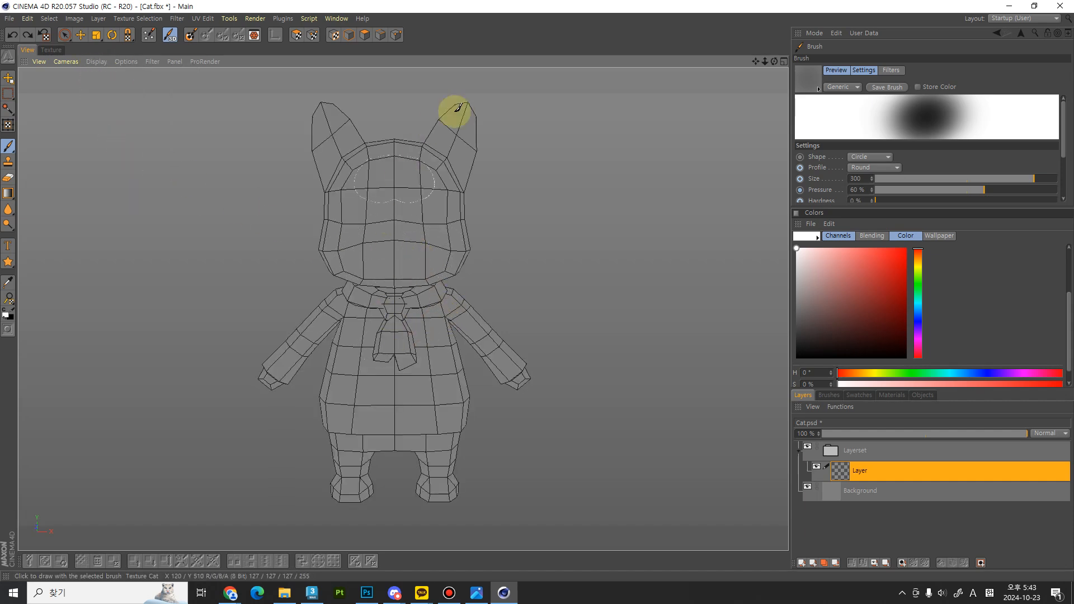
Step: Compare Constant Shading without lines on the cat model, and return to Constant Shading (Lines)
click(96, 61)
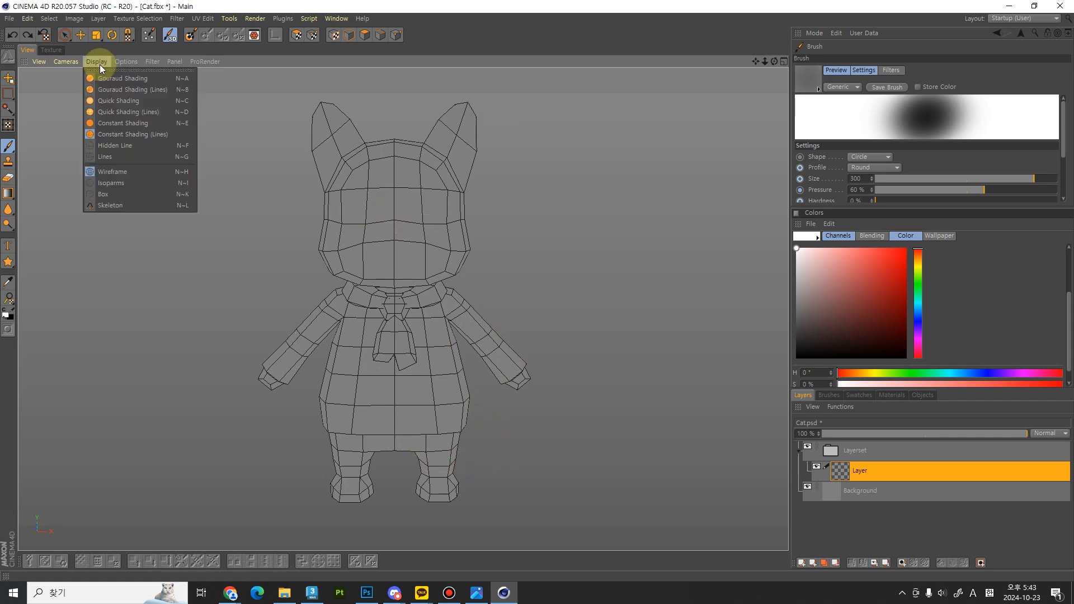
click(124, 123)
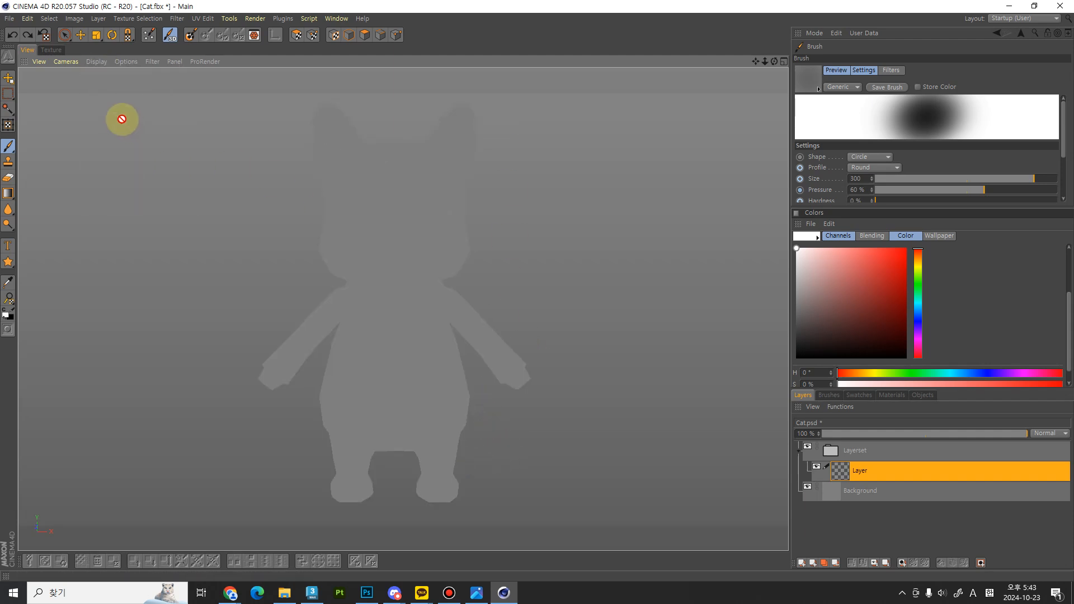
click(97, 62)
click(113, 130)
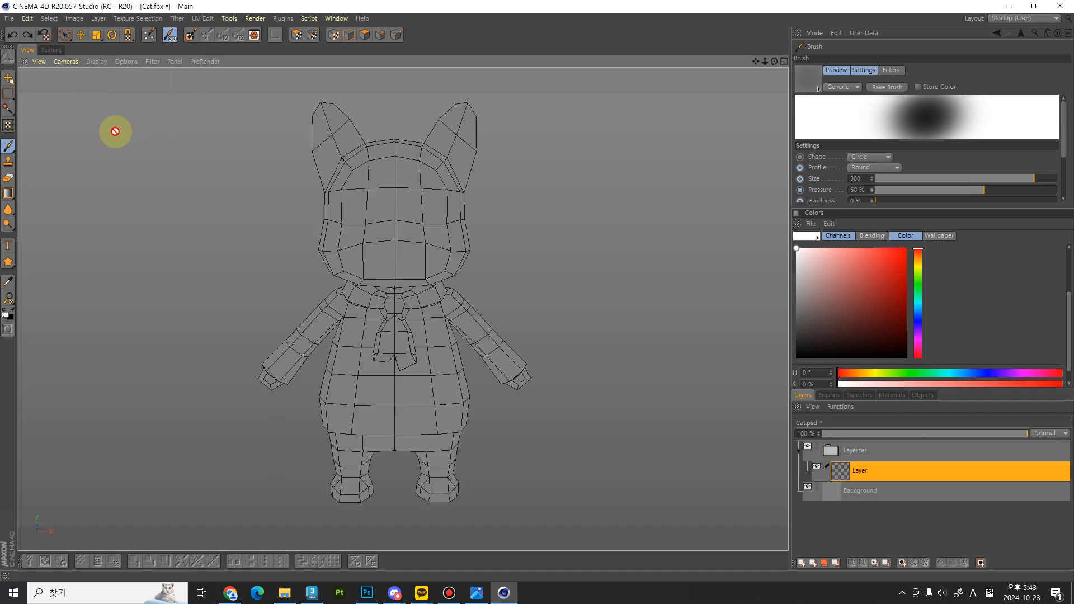
Step: Switch the viewport camera from perspective to Parallel projection and frame the whole cat from the front
click(68, 62)
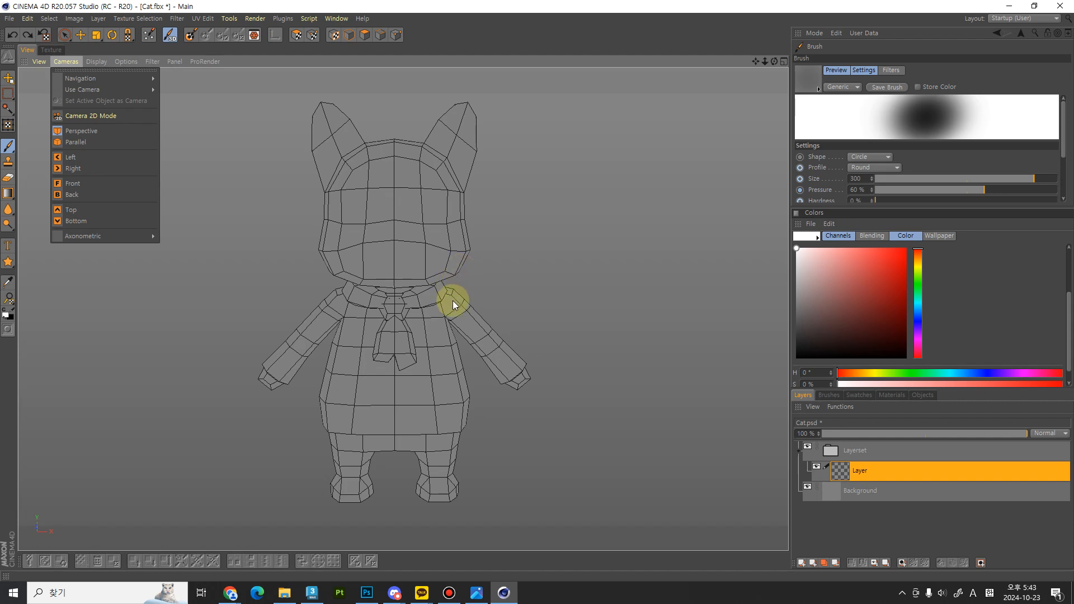
click(496, 279)
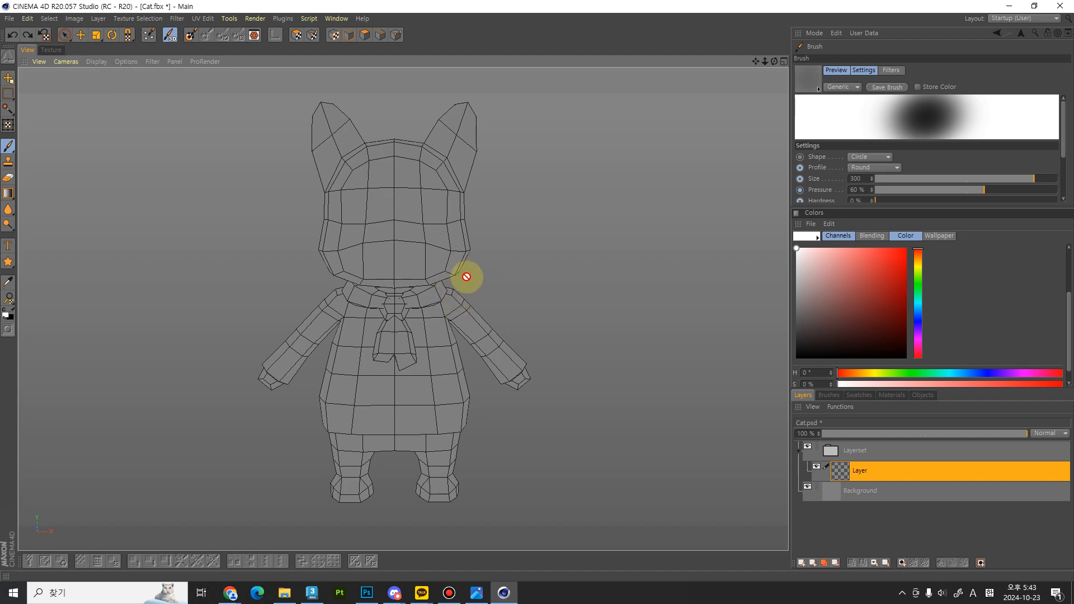
alt+drag(523, 175, 390, 484)
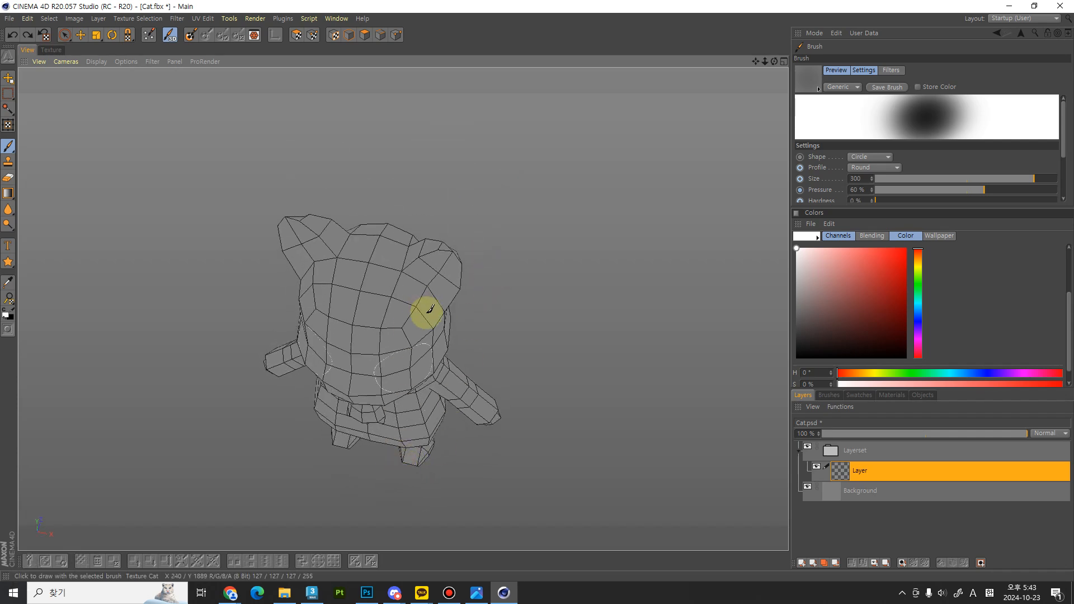
alt+drag(518, 387, 520, 281)
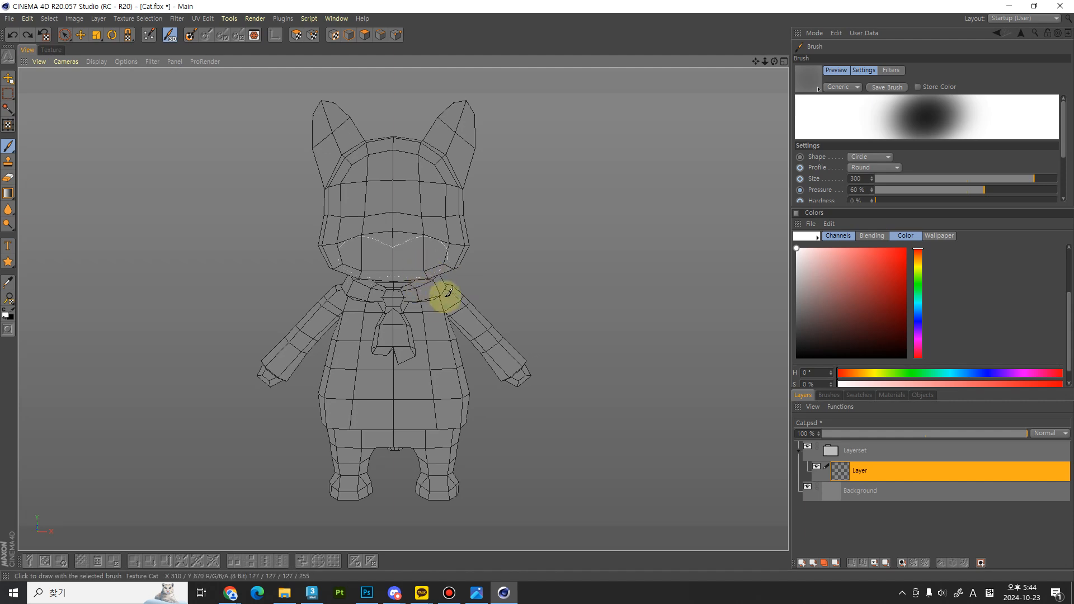
click(67, 62)
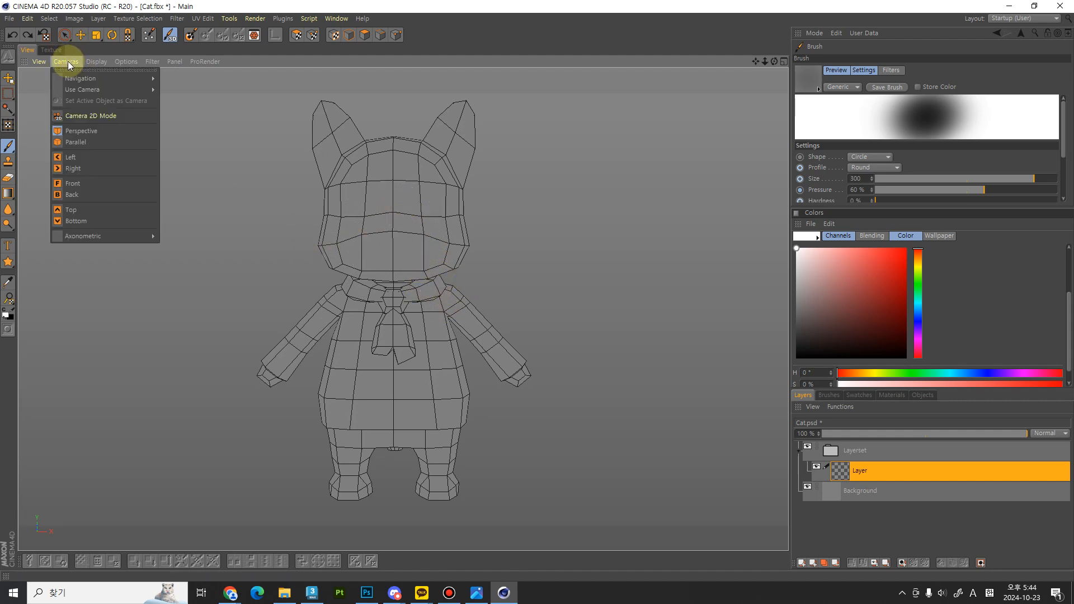
click(79, 147)
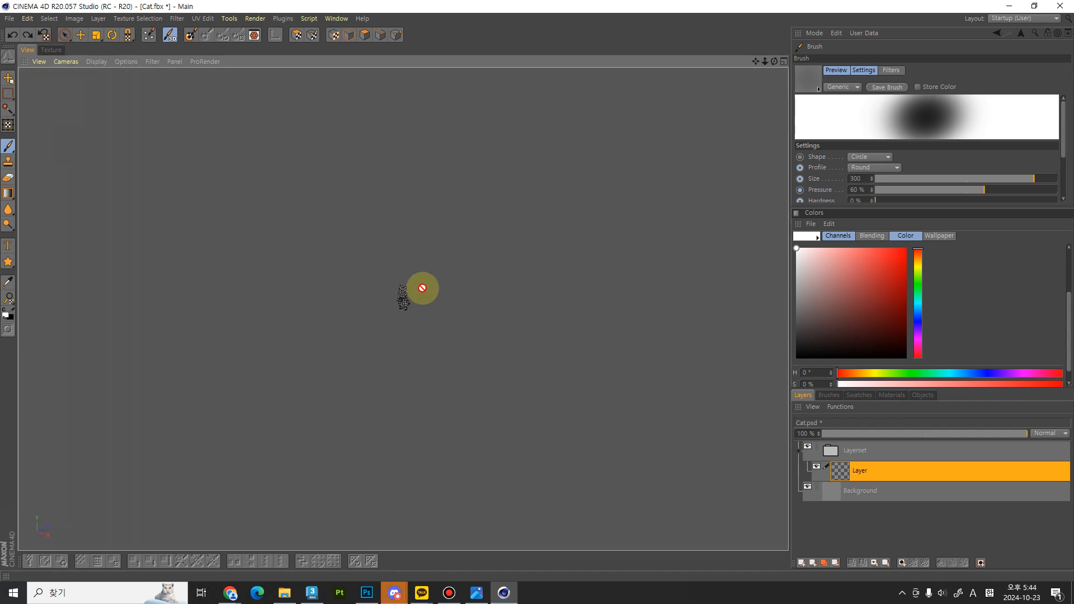
alt+right_drag(403, 272, 441, 154)
alt+drag(498, 280, 528, 341)
alt+middle_drag(528, 341, 566, 287)
Step: Restore the maximized Cinema 4D window, move it aside and resize it to leave room for a reference image
click(1035, 6)
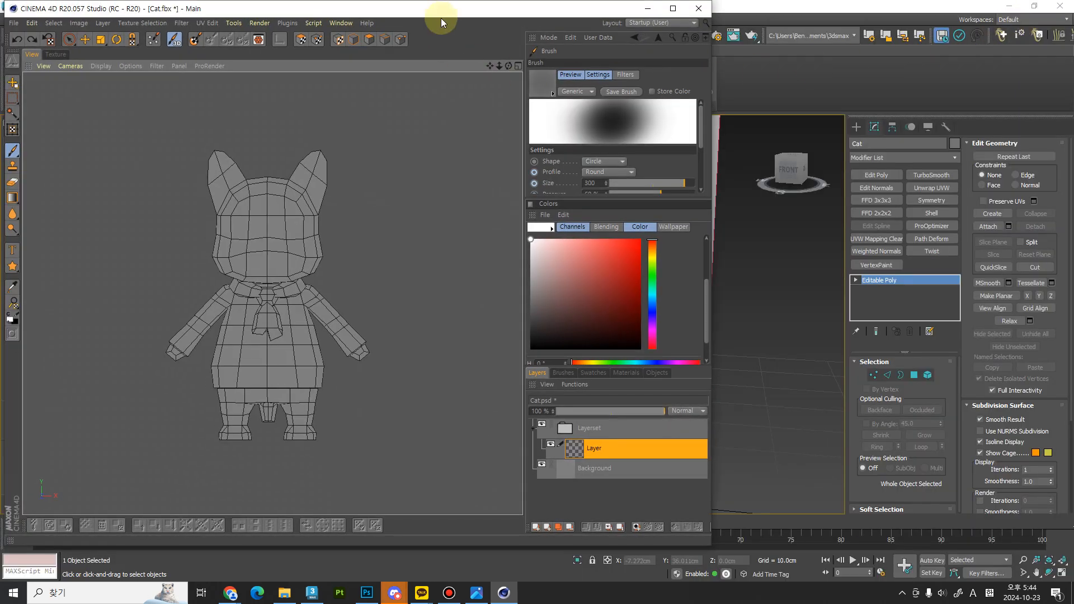
drag(551, 12, 813, 46)
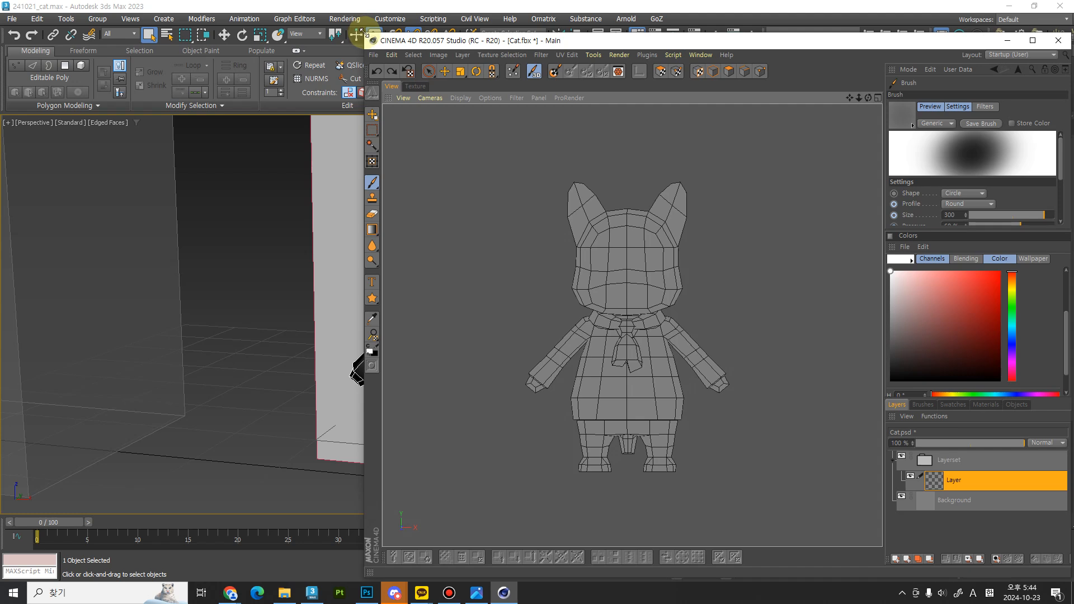
drag(361, 33, 272, 3)
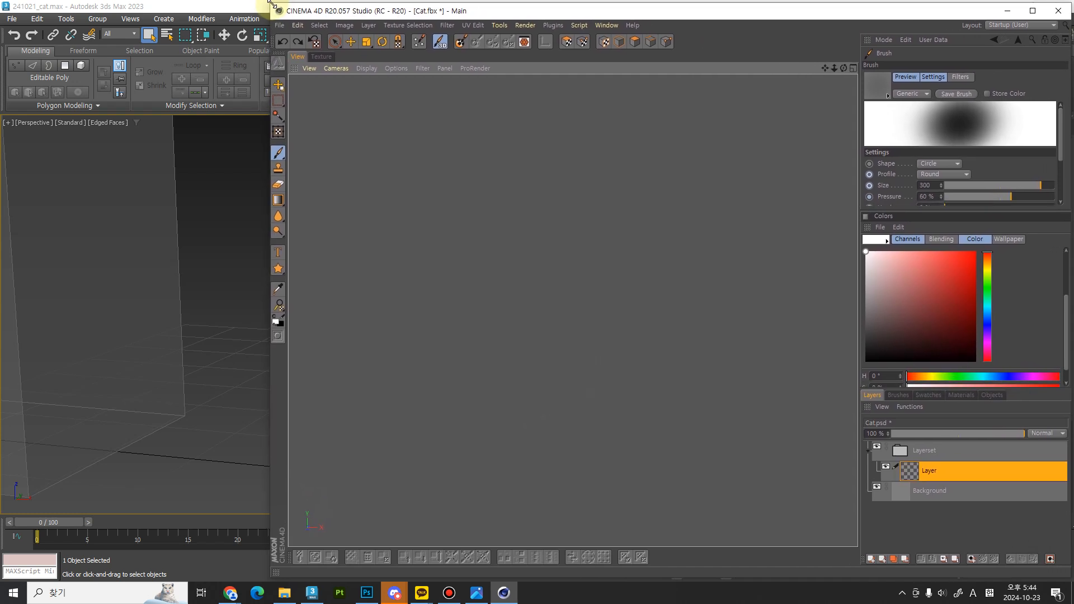
Step: Bring up the CatCooker color reference in the image viewer, zoom it to 200%, and make its window taller
click(476, 592)
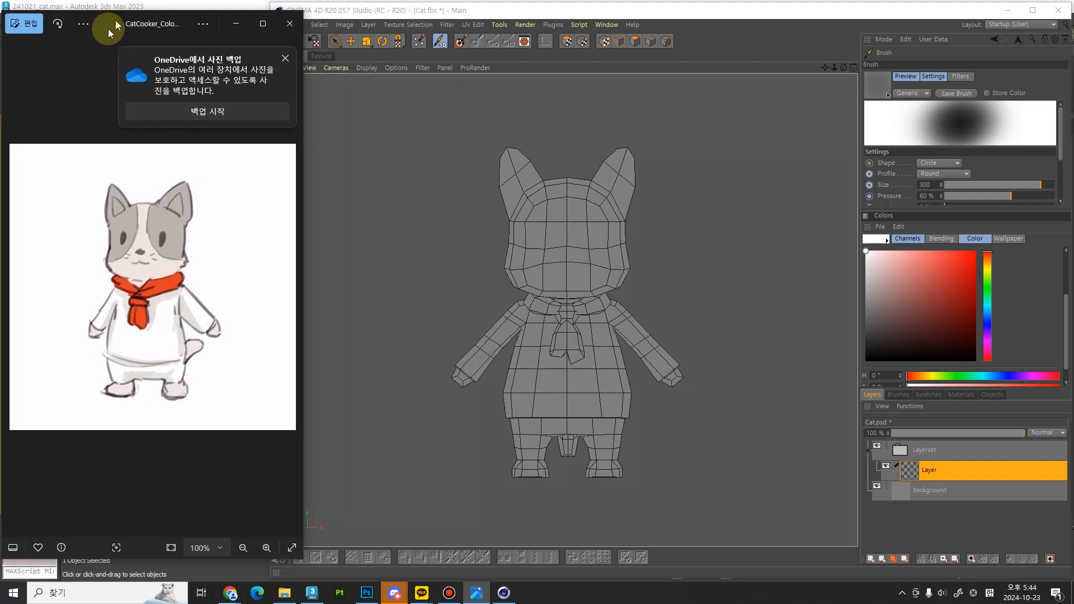
key(ctrl+plus)
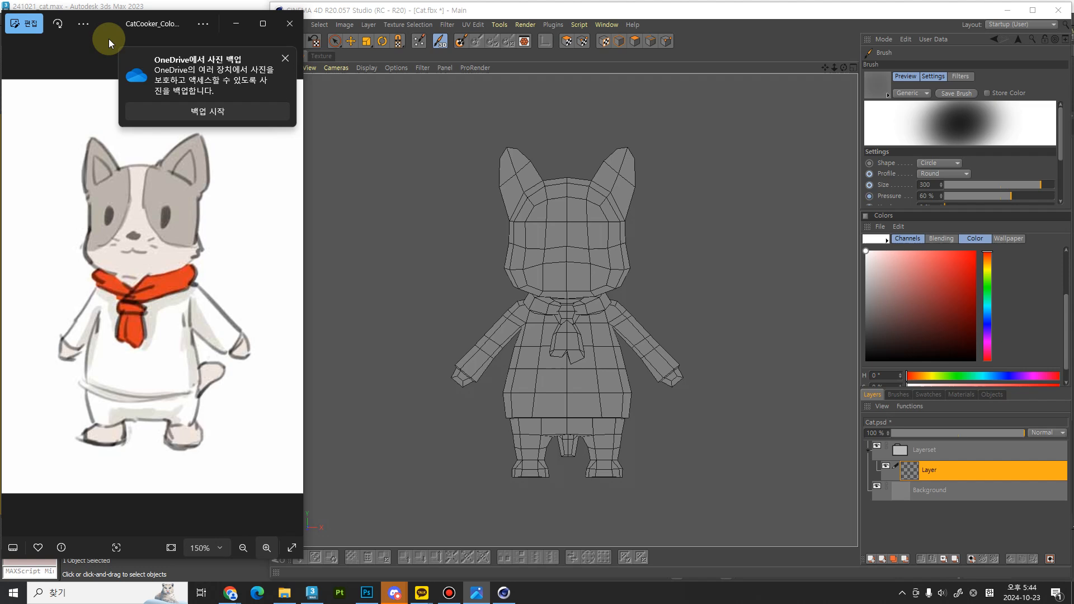
key(ctrl+plus)
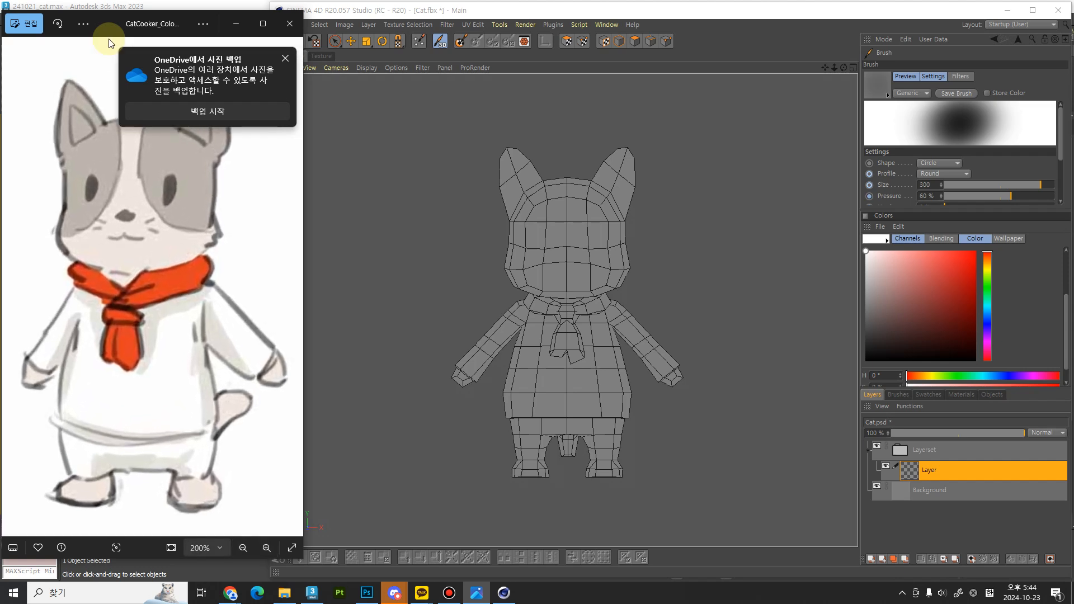
drag(232, 560, 230, 580)
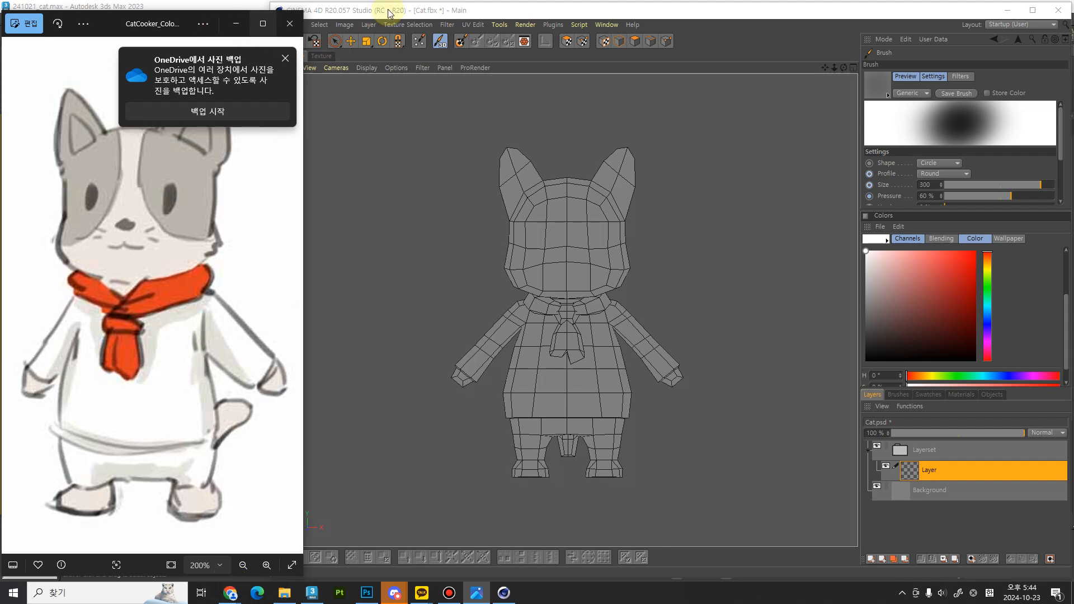
Step: Switch to Cinema 4D, narrow its window so the reference image shows beside it, and enlarge the cat in the viewport
click(390, 13)
drag(266, 248, 281, 249)
click(259, 65)
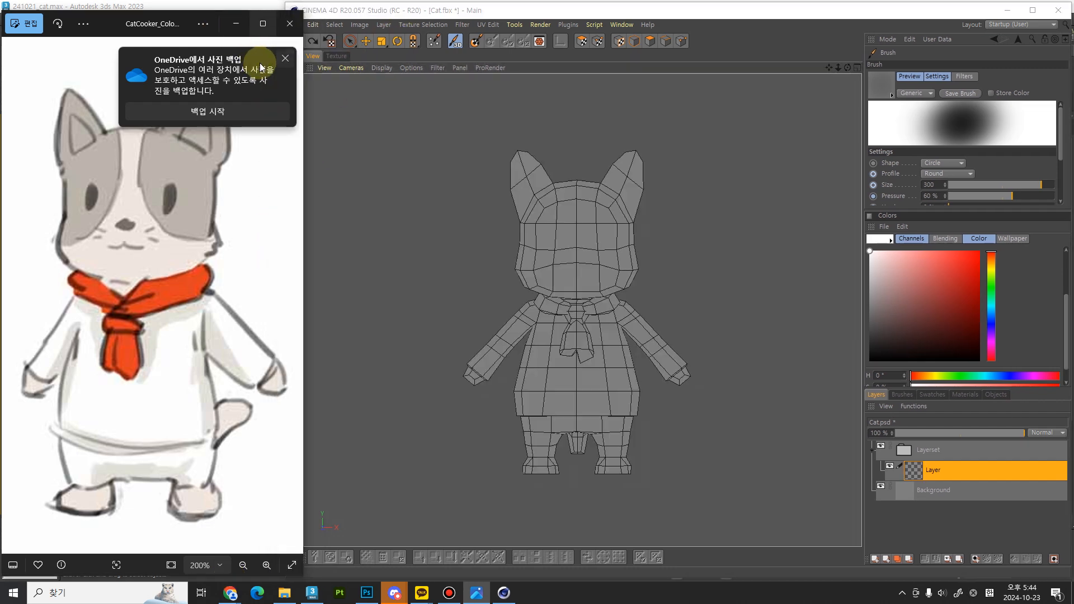
click(375, 15)
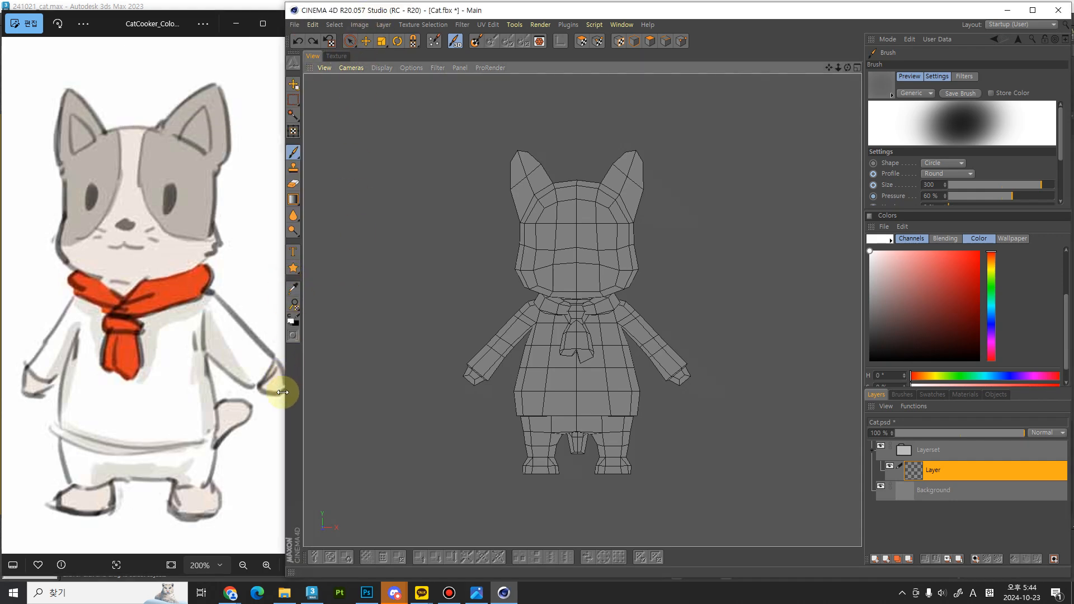
drag(282, 428, 289, 431)
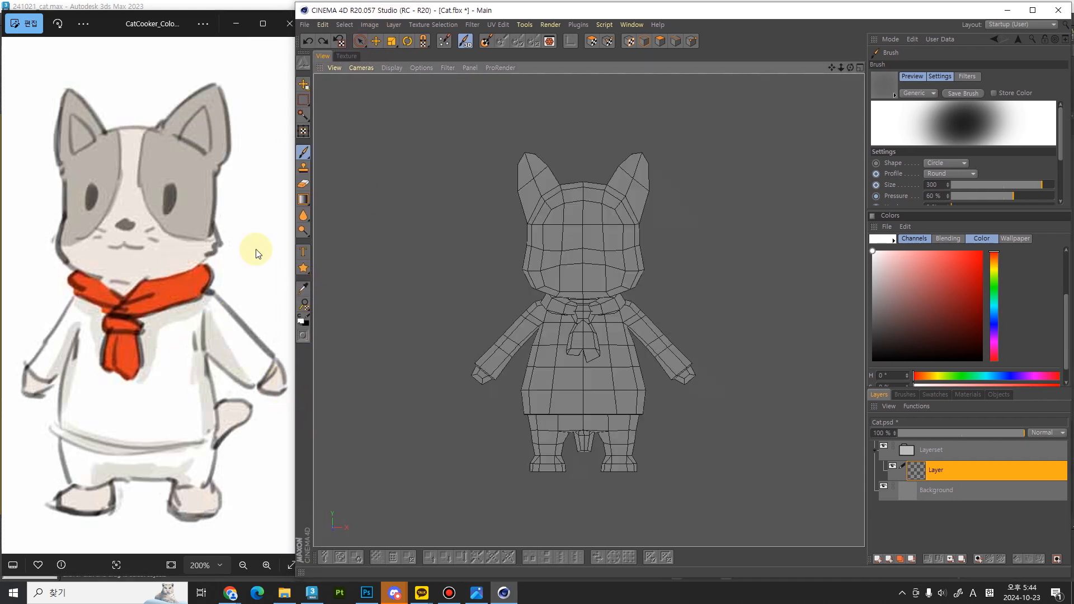
key(alt)
mouse_move(657, 311)
alt+right_down()
mouse_move(660, 324)
mouse_move(667, 299)
alt+right_up()
alt+middle_drag(687, 299, 703, 311)
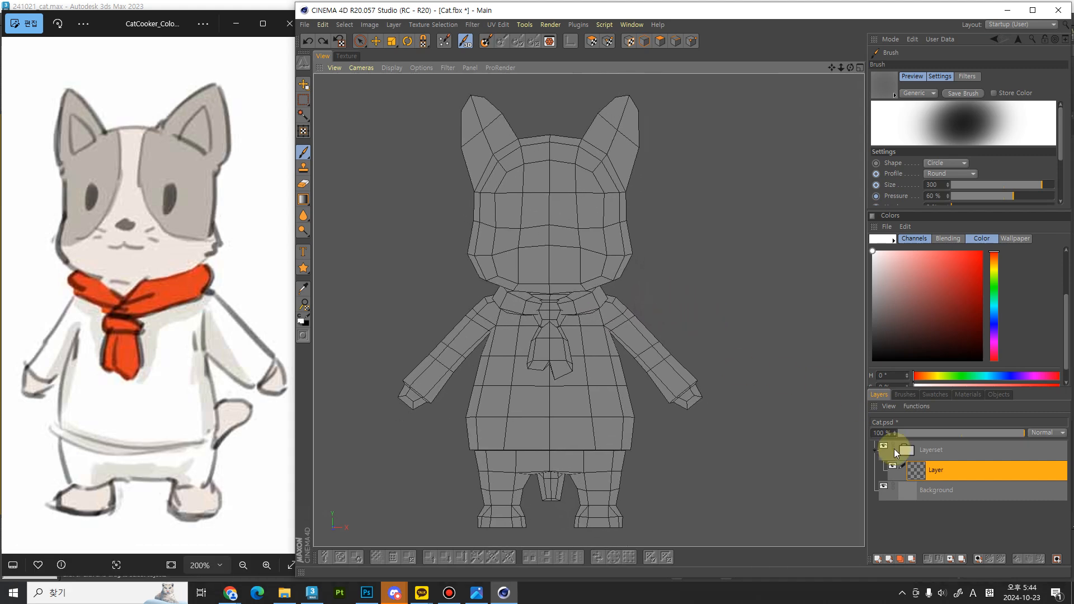
Step: Turn projection painting on and off again, and reduce the brush size to 125
click(486, 41)
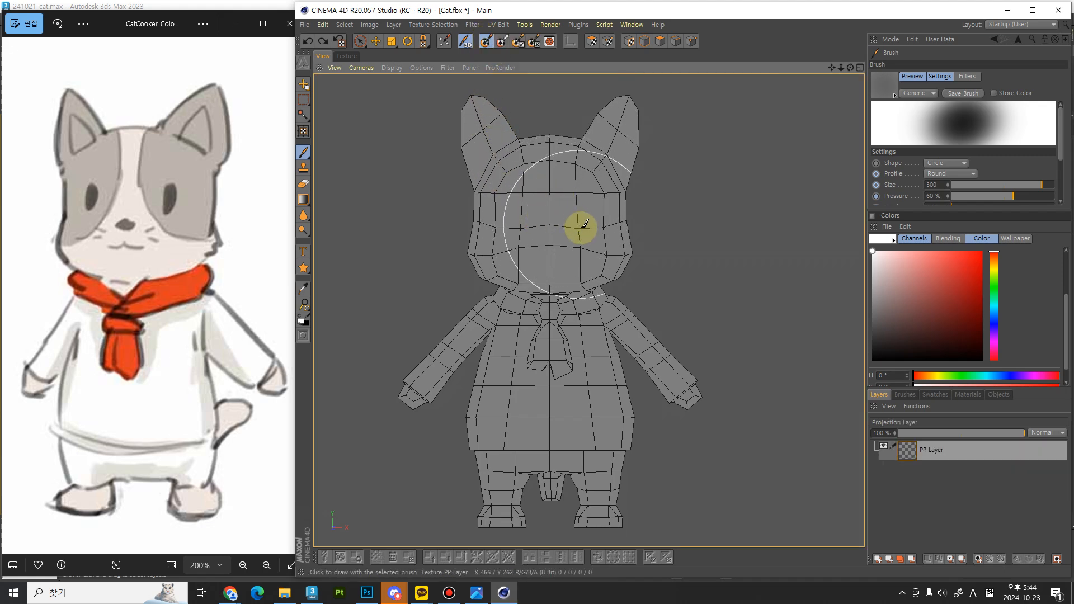
click(486, 42)
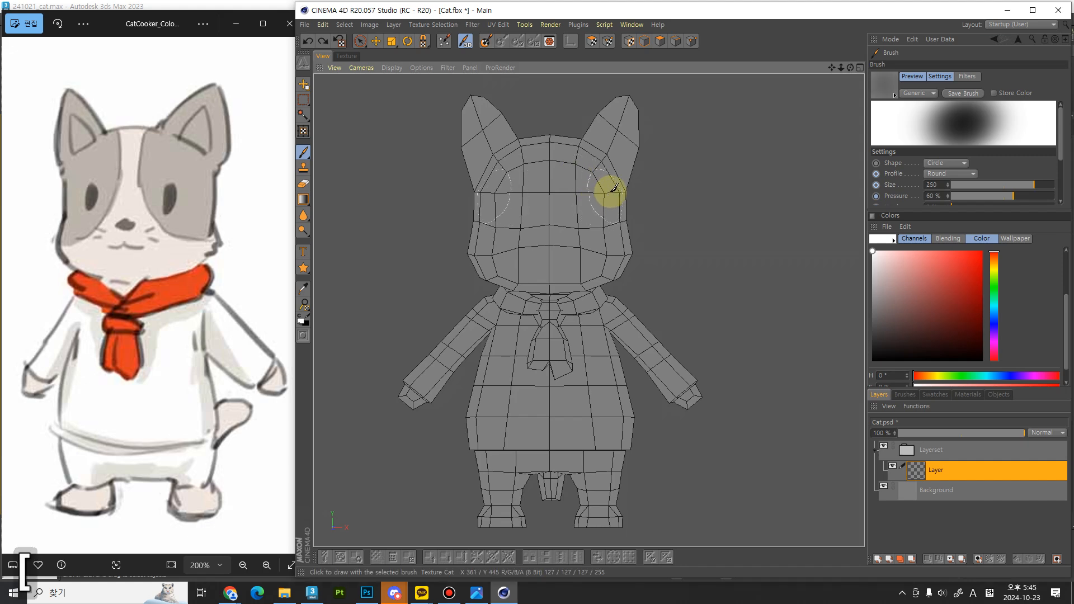
key(bracketleft)
key(bracketleft)
key(bracketleft)
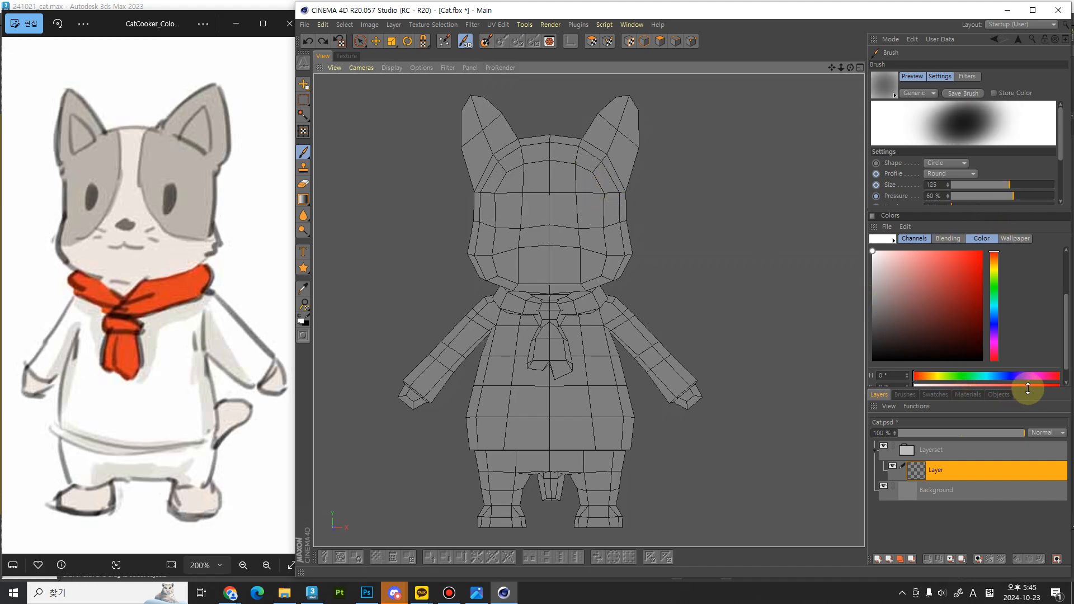
Step: Enlarge the brush settings and Colors areas to show the hardness and HSV sliders, and set brush hardness to 76%
drag(1034, 388, 1024, 472)
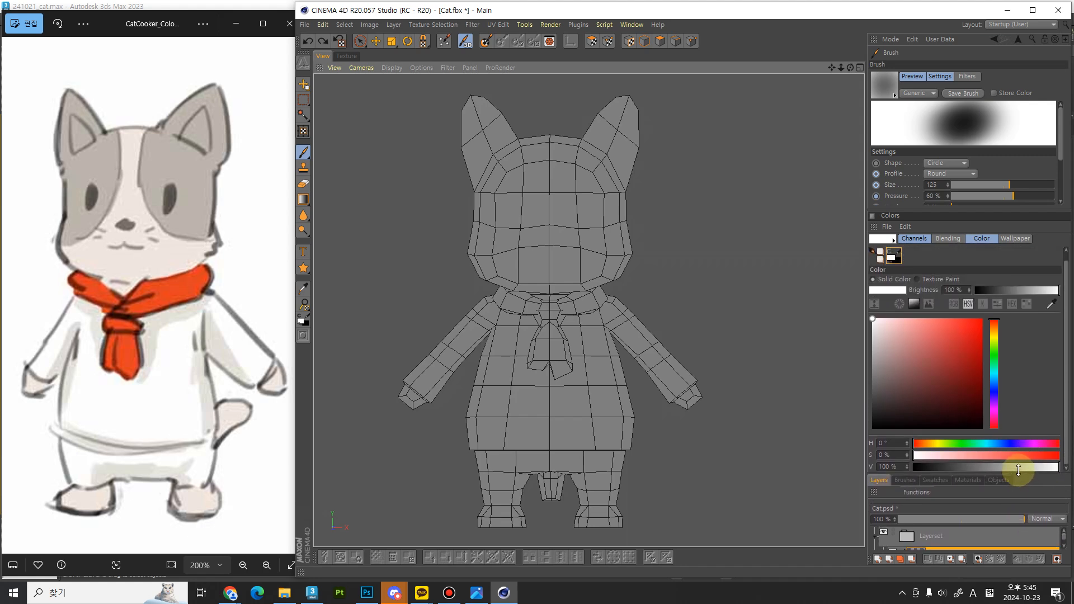
mouse_move(1041, 211)
mouse_down()
mouse_move(1036, 264)
mouse_move(1037, 232)
mouse_up()
drag(1069, 315, 1067, 353)
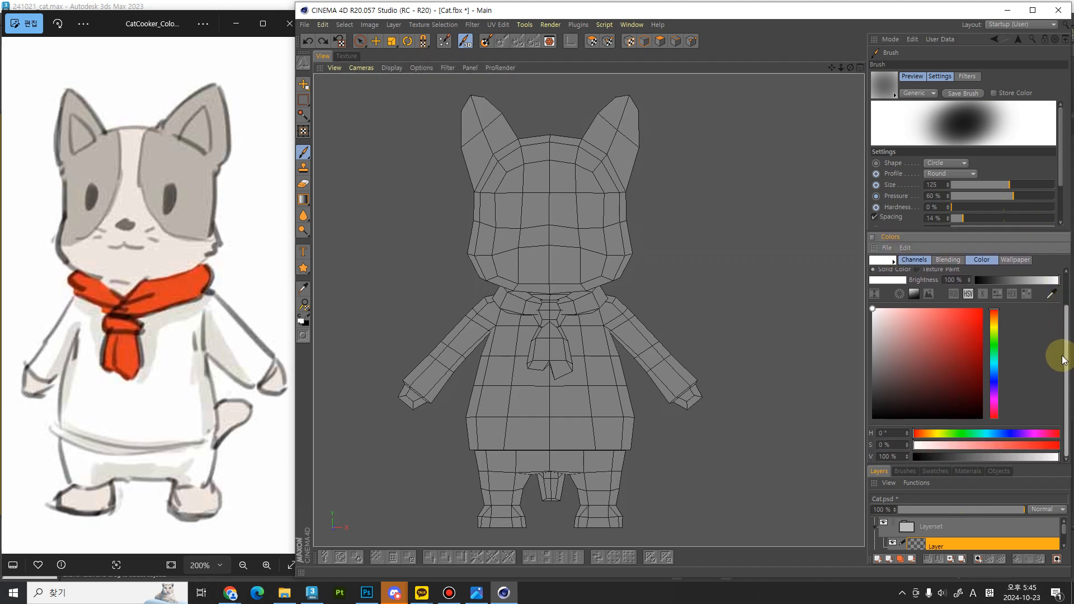
mouse_move(1023, 464)
mouse_down()
mouse_move(1024, 439)
mouse_move(1022, 468)
mouse_up()
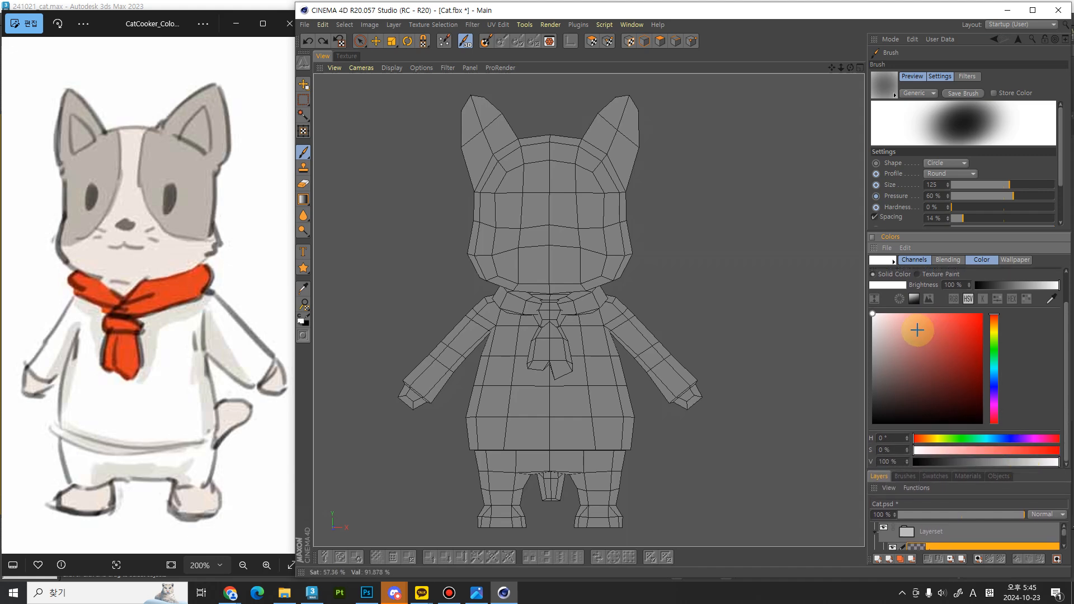
drag(959, 214, 1026, 206)
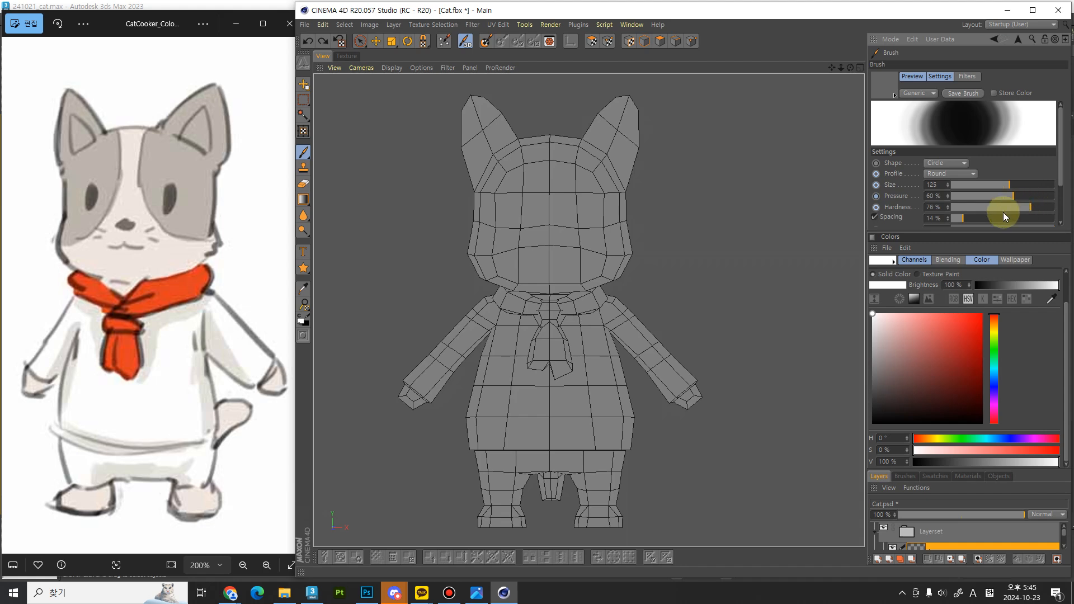
Step: Try white brush strokes along the sides of the cat's face and body, and undo them
mouse_move(580, 186)
mouse_down()
mouse_move(599, 189)
mouse_move(604, 259)
mouse_move(620, 269)
mouse_up()
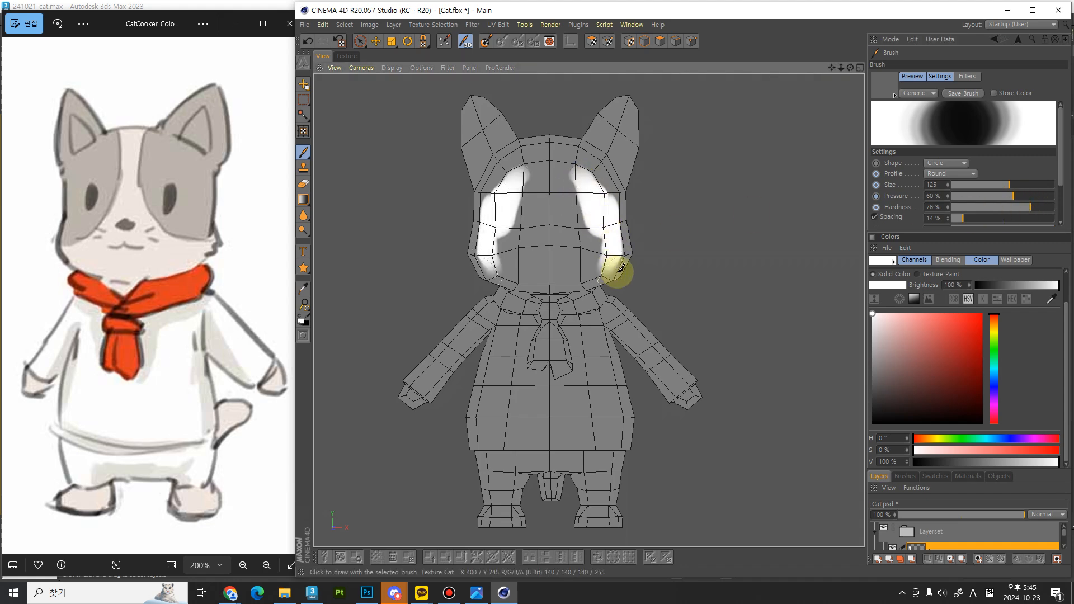
key(ctrl+z)
mouse_move(629, 230)
mouse_down()
mouse_move(630, 241)
mouse_move(626, 211)
mouse_up()
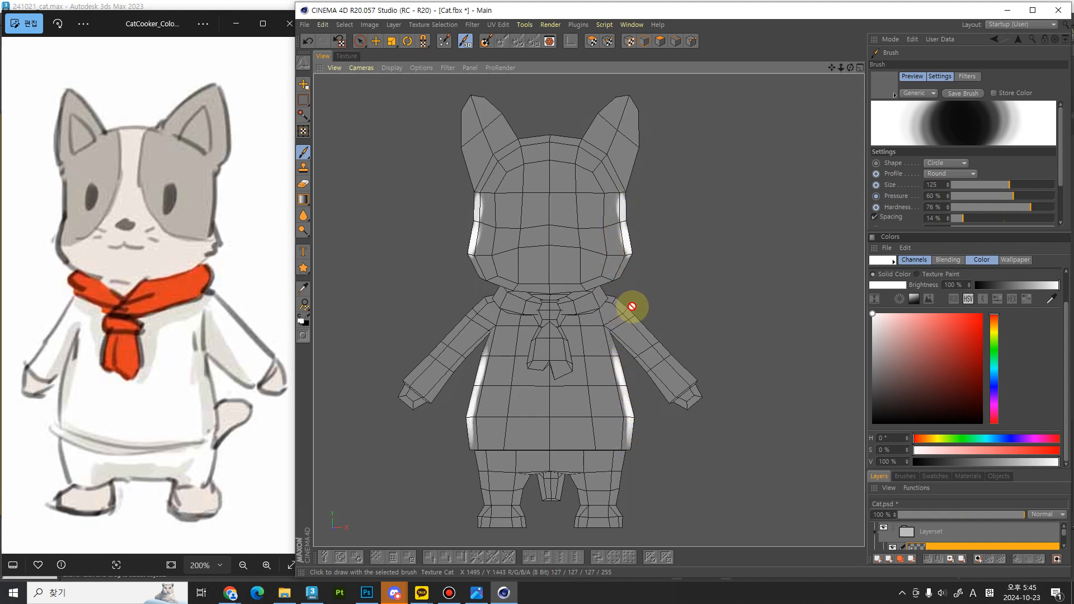
key(ctrl+z)
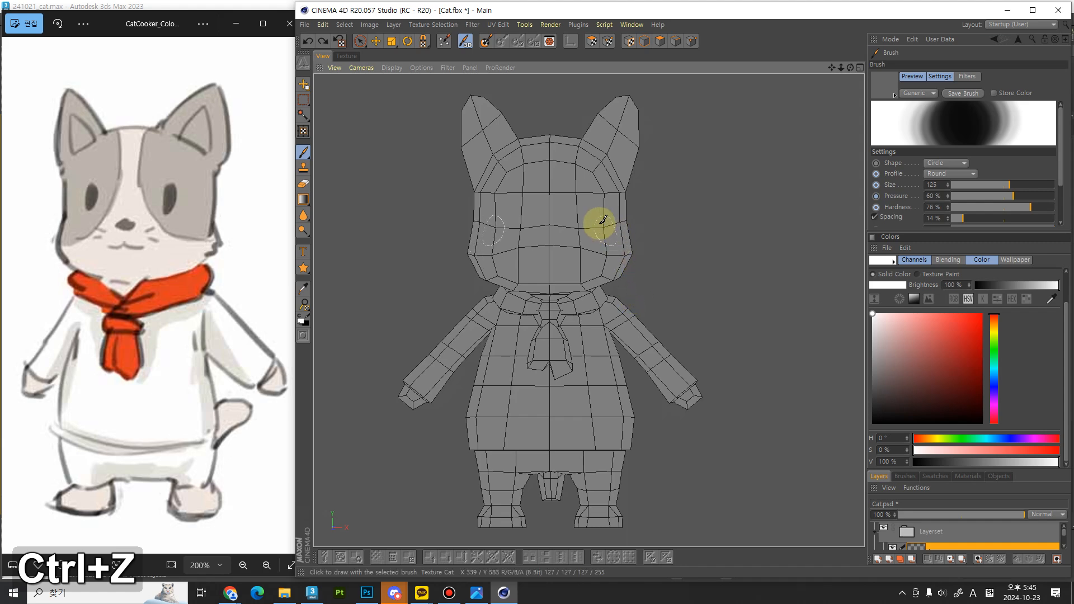
Step: Enable projection painting and paint the entire front of the cat white on the projection layer
click(488, 43)
mouse_move(623, 211)
mouse_down()
mouse_move(628, 252)
mouse_move(582, 260)
mouse_move(619, 140)
mouse_move(635, 151)
mouse_move(577, 139)
mouse_move(565, 192)
mouse_move(619, 328)
mouse_move(606, 305)
mouse_move(707, 414)
mouse_move(553, 511)
mouse_move(631, 489)
mouse_move(576, 433)
mouse_move(558, 287)
mouse_move(558, 421)
mouse_move(610, 498)
mouse_move(674, 402)
mouse_move(616, 246)
mouse_move(556, 283)
mouse_move(619, 163)
mouse_move(542, 218)
mouse_up()
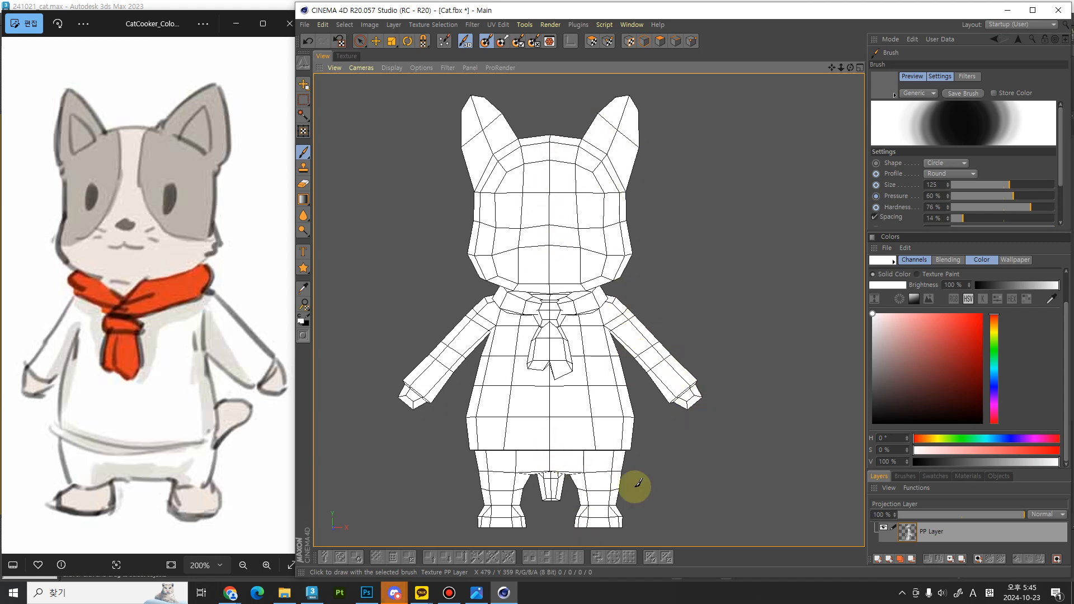
Step: Turn off projection painting and undo the white coat painted on the cat model
click(487, 41)
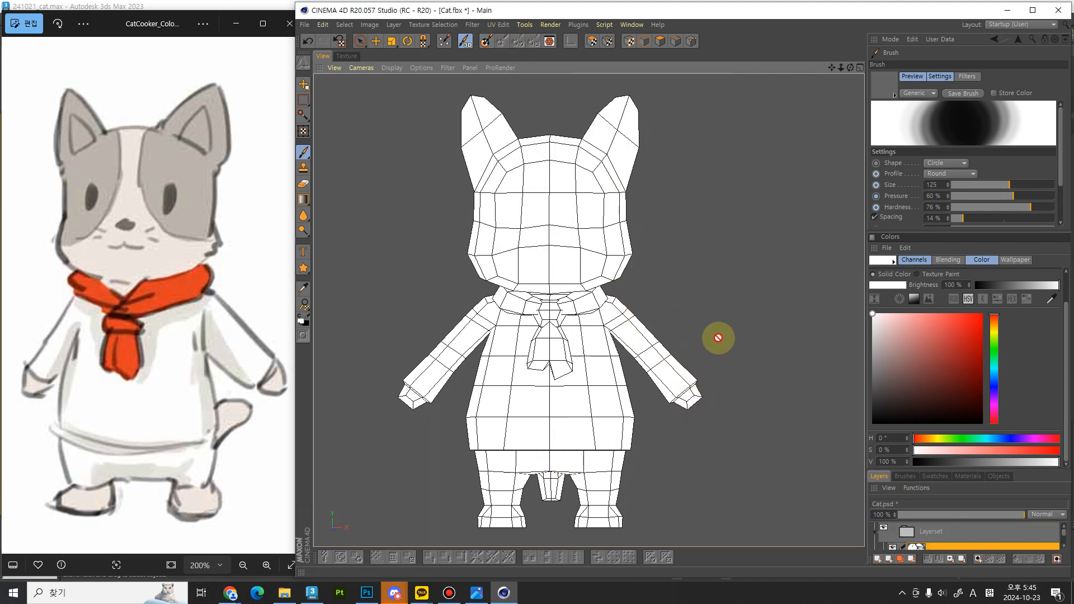
alt+drag(729, 261, 577, 190)
key(ctrl+z)
key(ctrl+y)
mouse_move(727, 271)
alt+mouse_down()
mouse_move(468, 266)
mouse_move(401, 302)
mouse_move(700, 263)
mouse_move(662, 304)
mouse_move(679, 287)
mouse_move(677, 298)
mouse_move(704, 288)
alt+mouse_up()
key(ctrl+z)
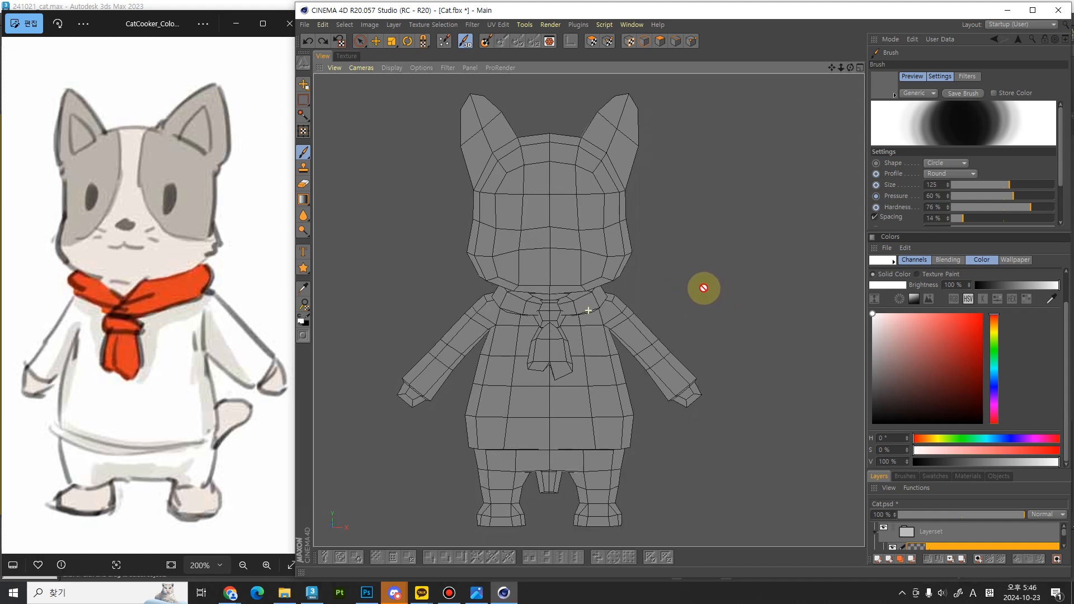
alt+drag(716, 284, 714, 285)
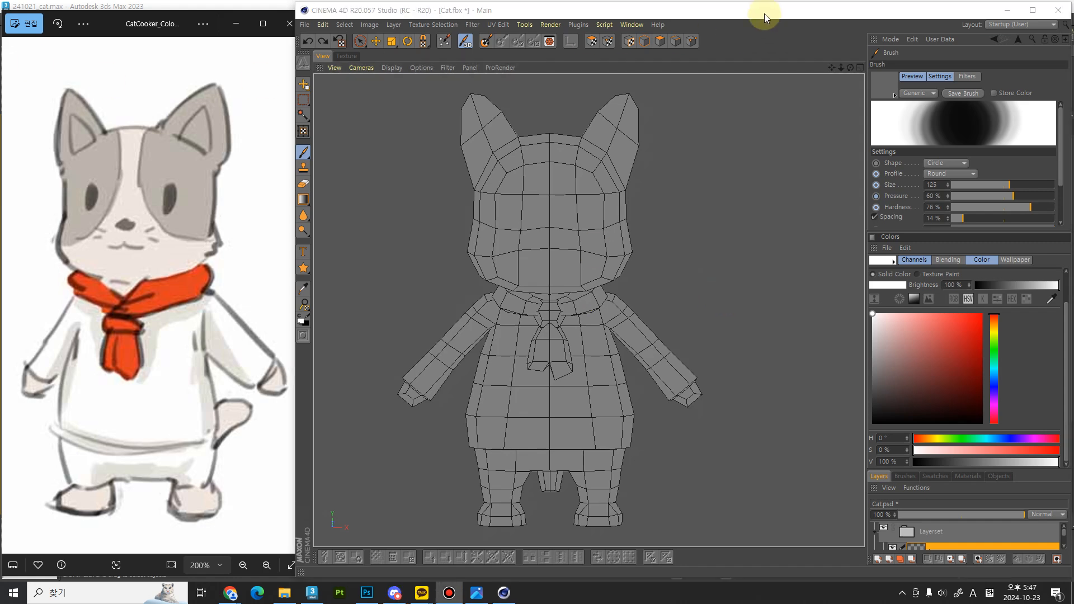
click(764, 13)
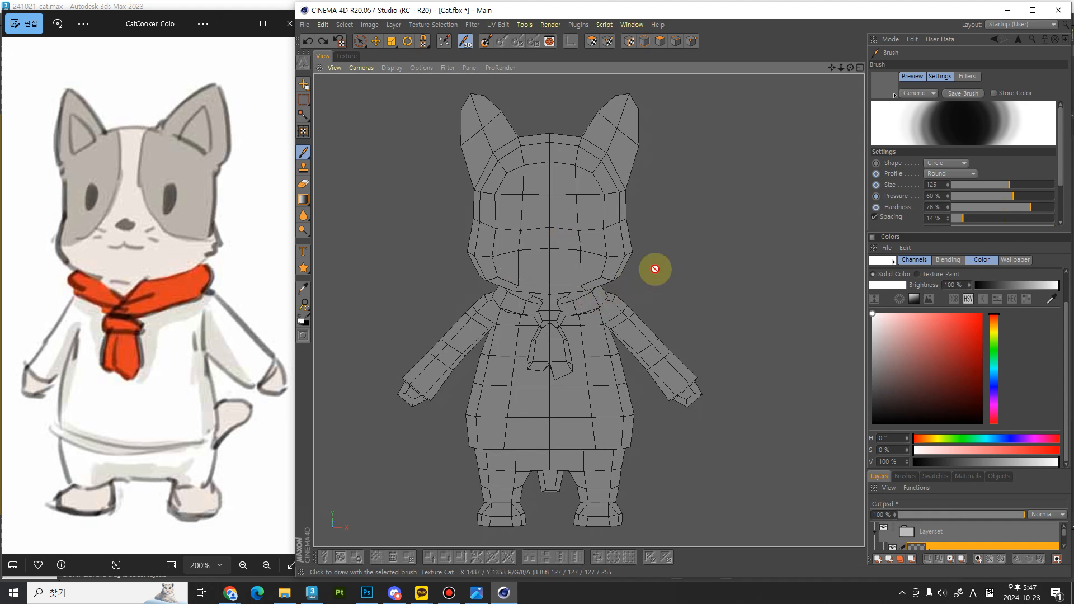
mouse_move(579, 135)
mouse_down()
mouse_move(597, 120)
mouse_move(616, 186)
mouse_move(597, 309)
mouse_up()
key(ctrl+z)
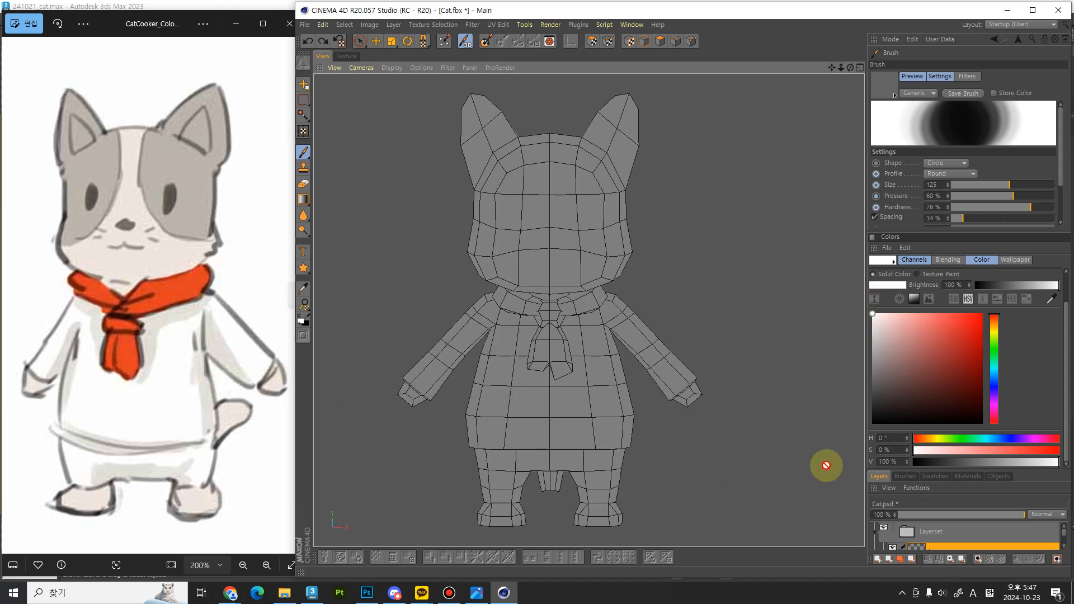
Step: Set the paint color to H 20°, S 6.066%, V 92.563% and brush it over the cat's muzzle, scarf, torso and upper arms
click(875, 318)
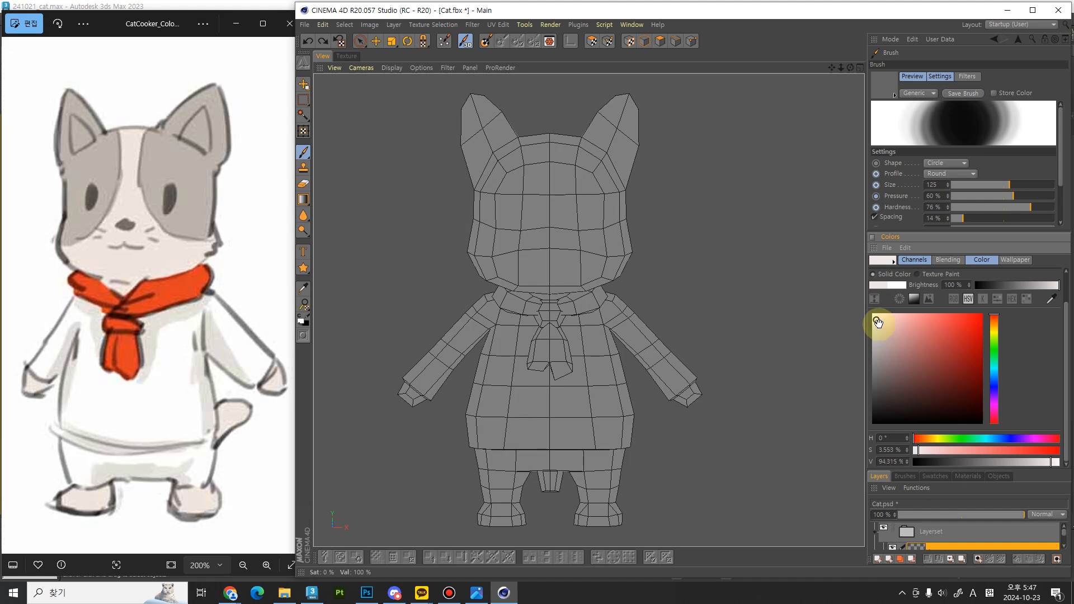
drag(881, 325, 882, 326)
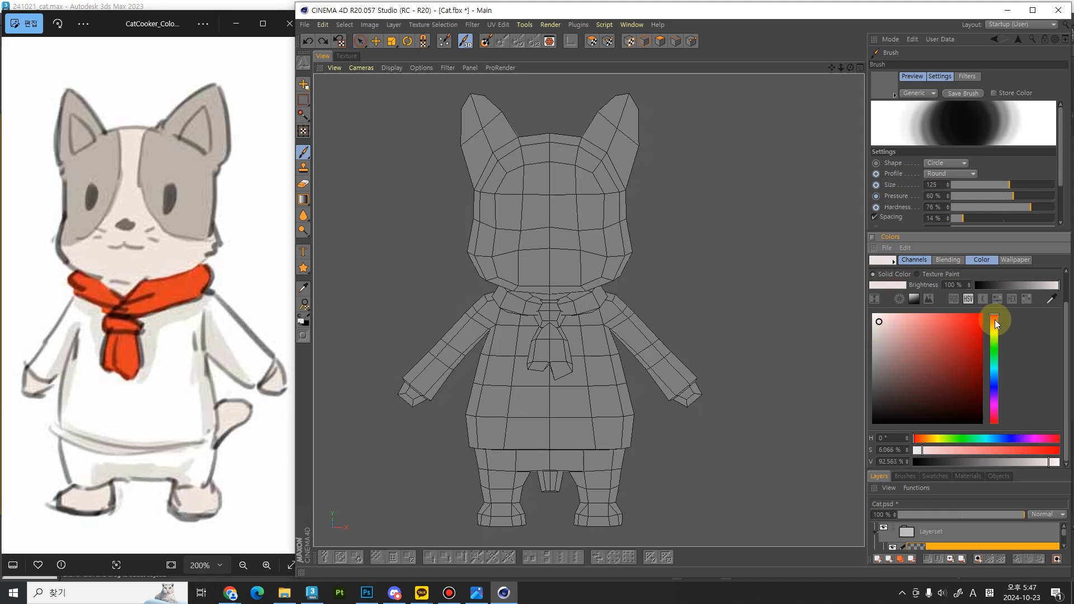
click(995, 323)
mouse_move(556, 221)
mouse_down()
mouse_move(585, 307)
mouse_move(554, 383)
mouse_move(556, 304)
mouse_move(528, 398)
mouse_up()
drag(590, 320, 572, 355)
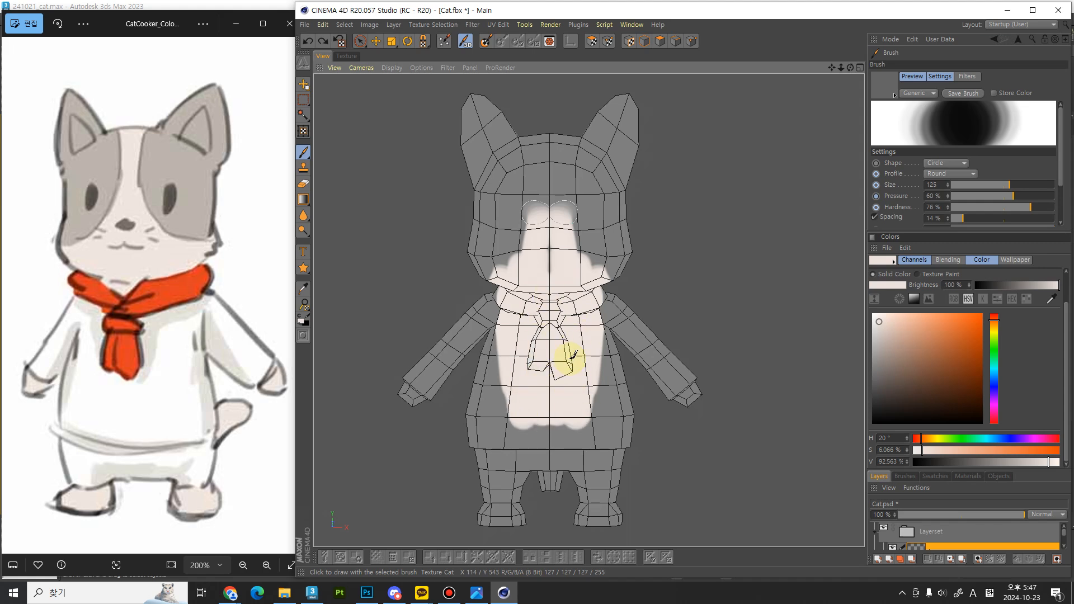
mouse_move(587, 398)
mouse_down()
mouse_move(660, 360)
mouse_move(609, 292)
mouse_move(619, 287)
mouse_move(566, 378)
mouse_up()
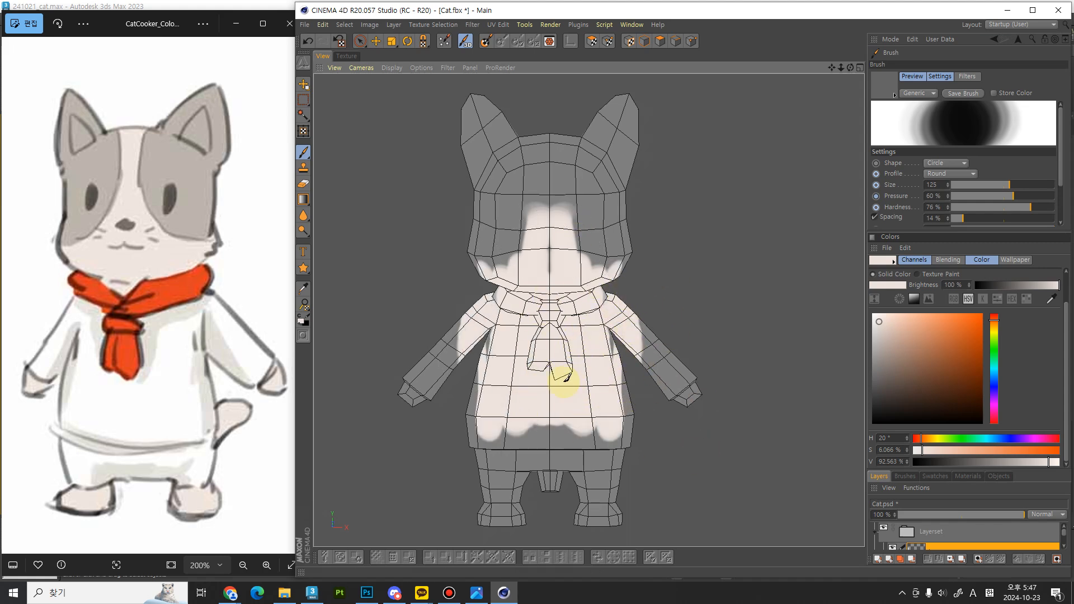
Step: Enable projection painting, cover the cat's whole front with the warm off-white, and turn projection painting off again
click(487, 41)
mouse_move(560, 300)
mouse_down()
mouse_move(549, 299)
mouse_move(619, 106)
mouse_move(642, 395)
mouse_move(688, 364)
mouse_move(578, 467)
mouse_move(583, 502)
mouse_move(632, 422)
mouse_up()
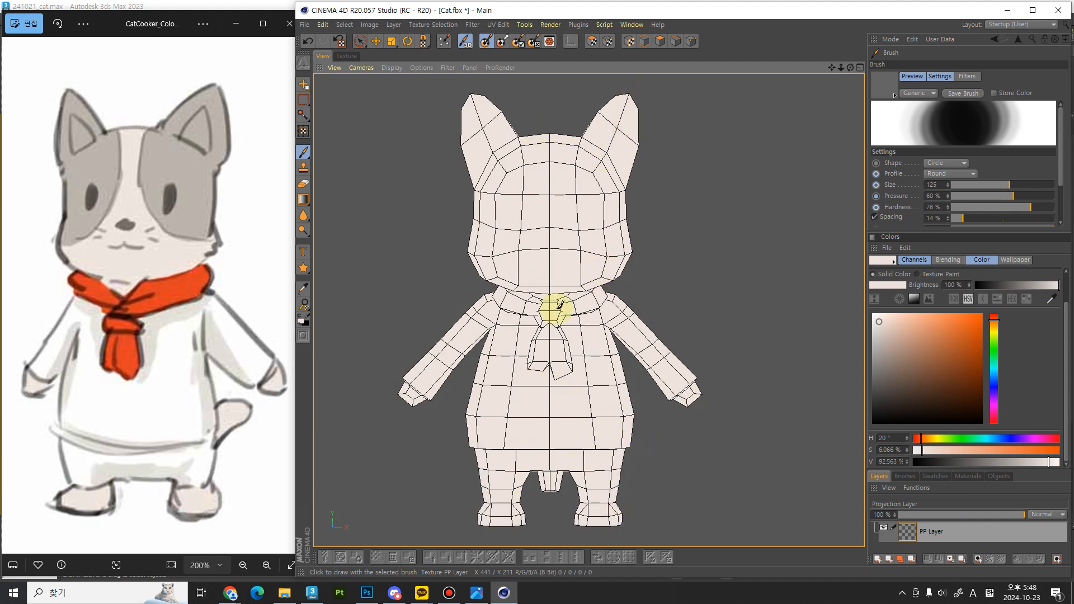
click(487, 41)
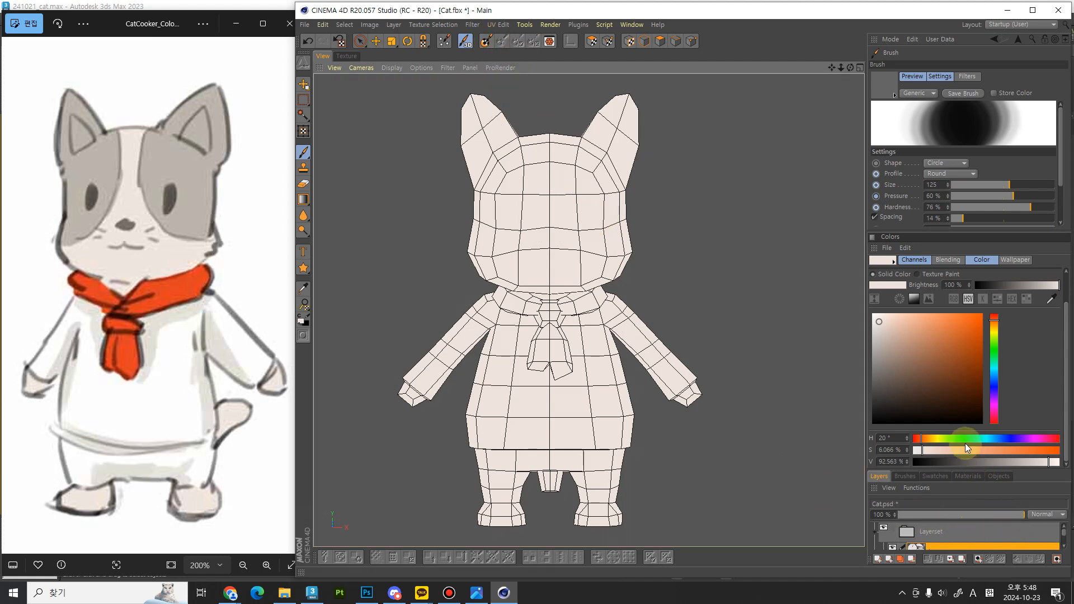
Step: Add a new texture layer and set up shading with color H 20°, S 13.223%, V 76.396% and brush hardness 0%
click(877, 559)
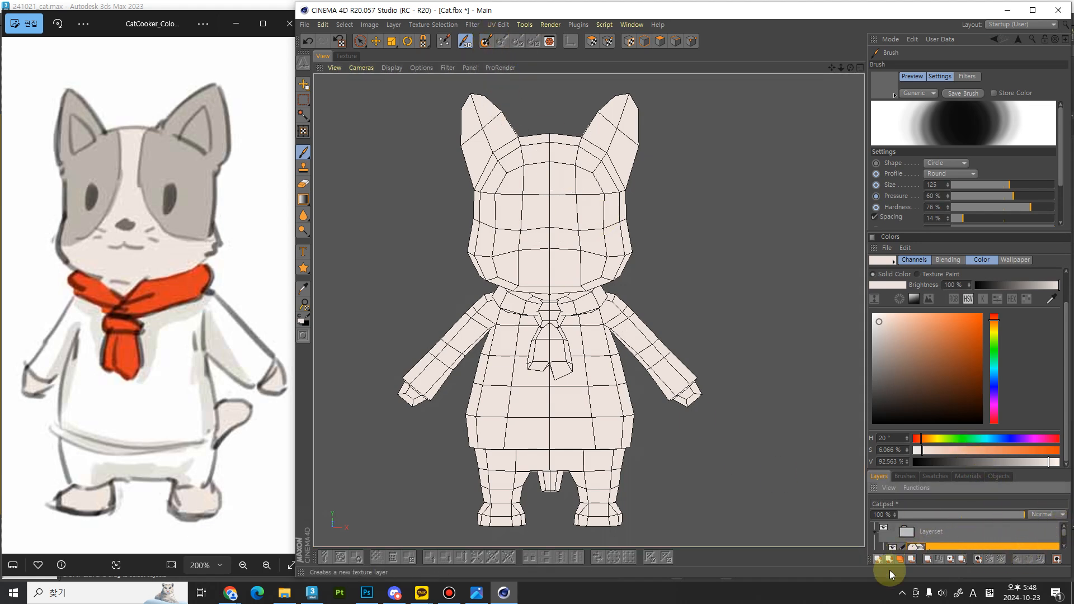
click(887, 339)
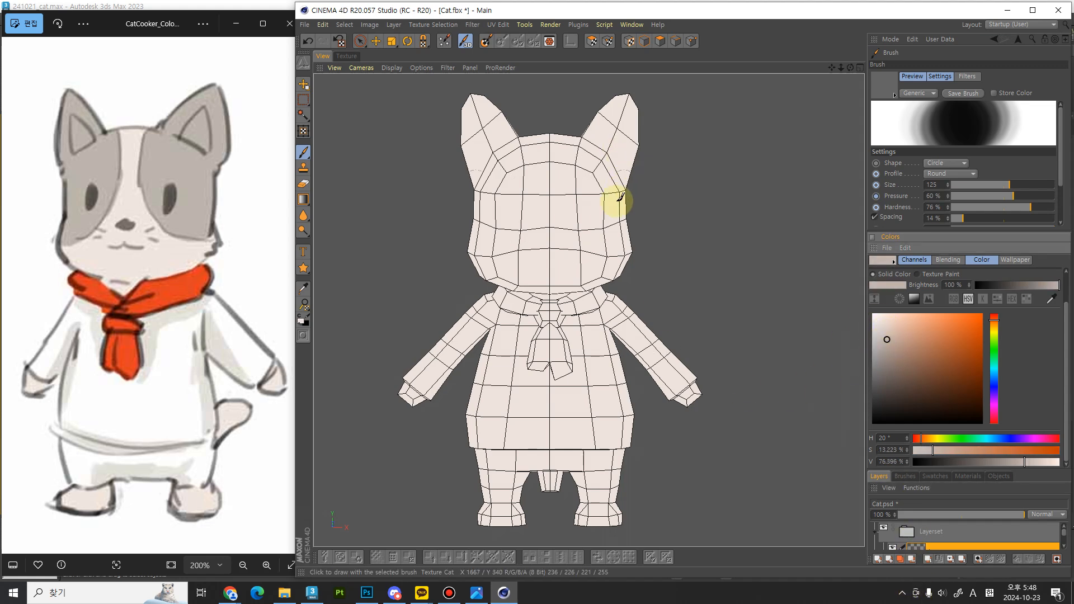
drag(985, 206, 912, 196)
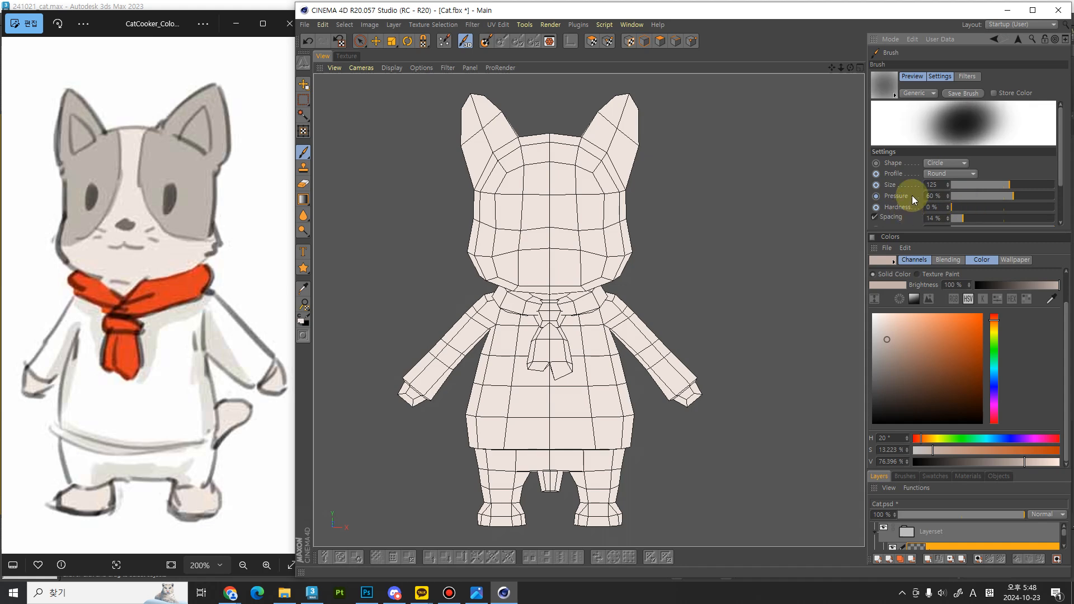
Step: Enable projection painting and softly shade the outer edges of the ears and head and the area under the chin
click(485, 44)
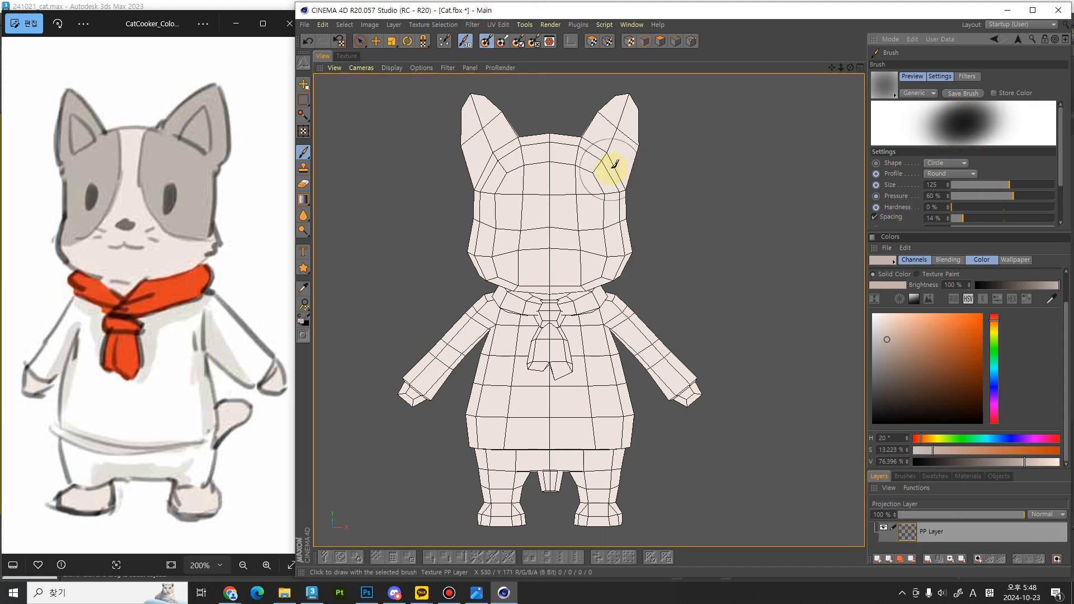
key(bracketleft)
key(bracketleft)
key(bracketleft)
mouse_move(633, 105)
mouse_down()
mouse_move(611, 232)
mouse_move(631, 161)
mouse_move(624, 268)
mouse_up()
mouse_move(532, 276)
mouse_down()
mouse_move(628, 268)
mouse_move(523, 295)
mouse_move(576, 302)
mouse_up()
Step: Adjust the brush size and shade the sides of the torso down to the legs
key(bracketright)
key(bracketright)
key(bracketright)
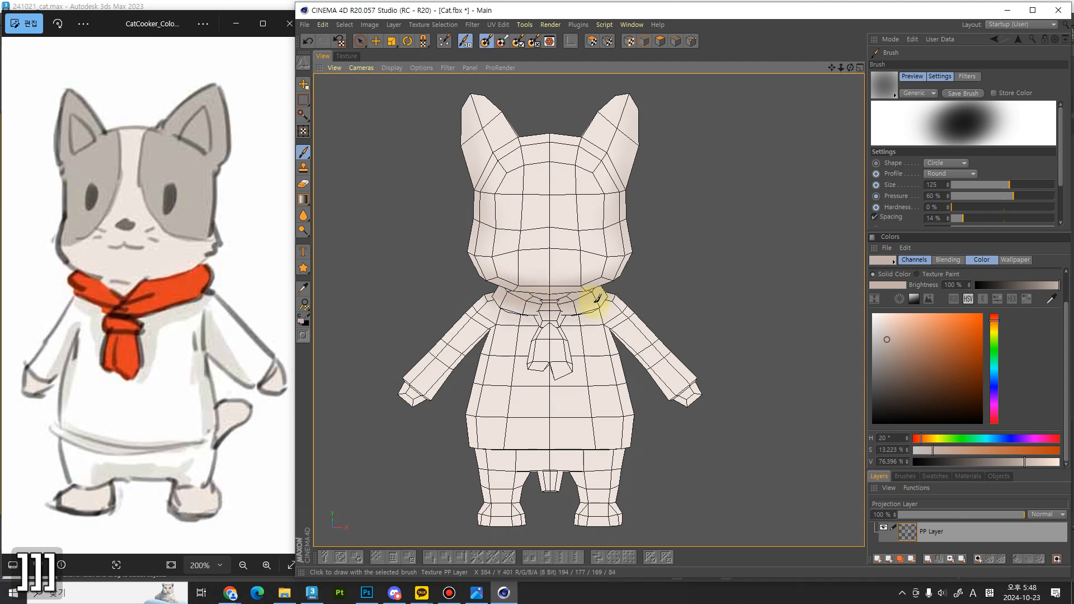
key(bracketleft)
key(bracketleft)
key(bracketleft)
key(bracketleft)
mouse_move(613, 329)
mouse_down()
mouse_move(627, 409)
mouse_move(597, 412)
mouse_move(618, 360)
mouse_move(631, 396)
mouse_move(621, 531)
mouse_up()
Step: Reduce the brush size to 35 and shade the crotch, inner legs and feet
key(bracketleft)
key(bracketleft)
key(bracketleft)
mouse_move(558, 473)
mouse_down()
mouse_move(576, 479)
mouse_move(604, 532)
mouse_up()
key(bracketleft)
key(bracketleft)
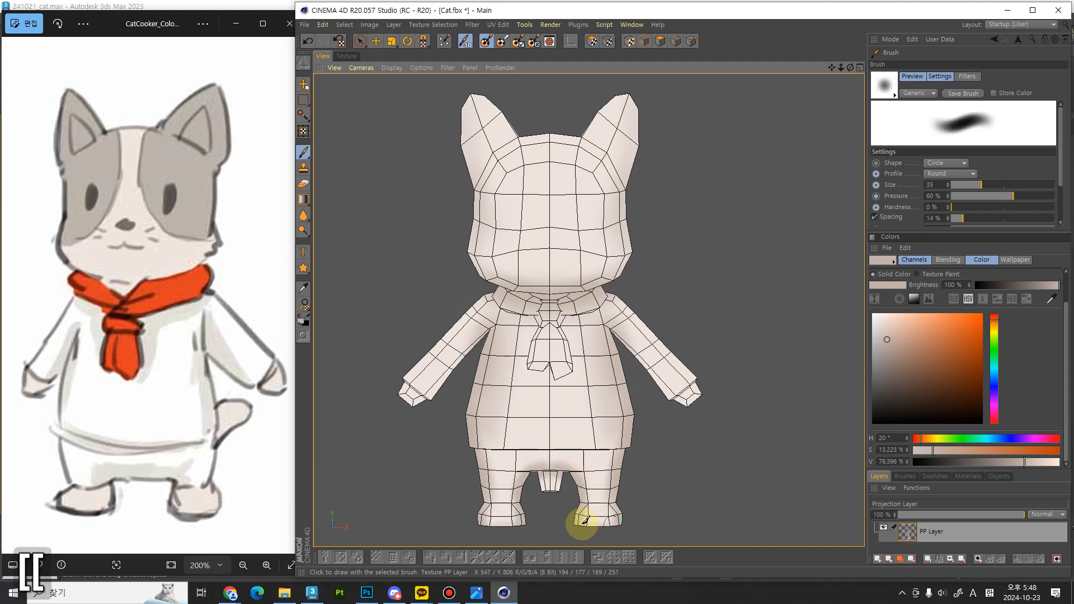
drag(577, 522, 609, 487)
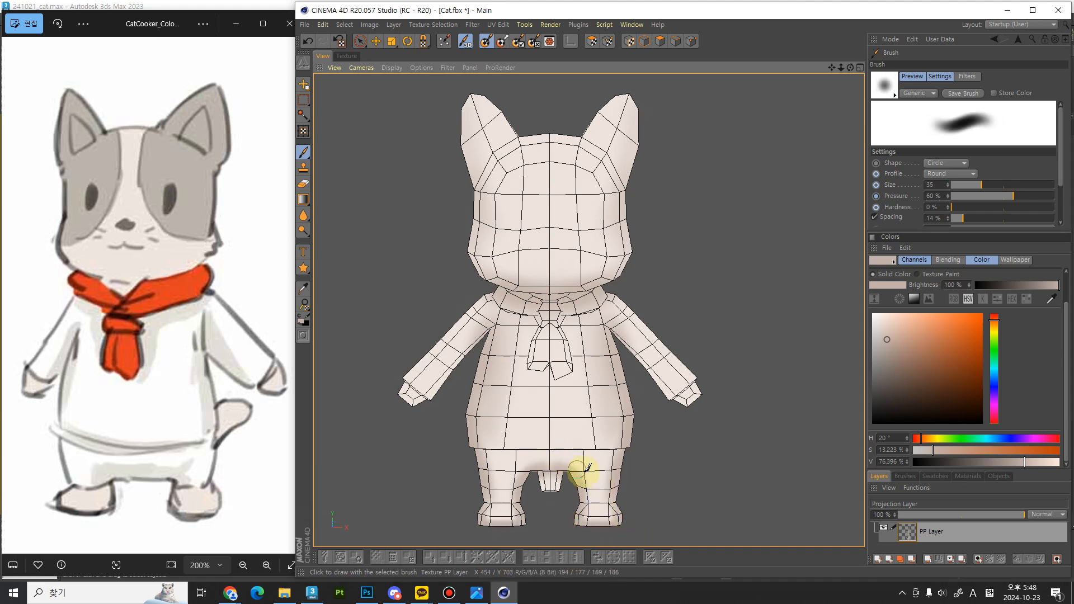
Step: Shade along the shirt hem with brush size 20, and enlarge the brush to 45
key(bracketleft)
key(bracketleft)
key(bracketleft)
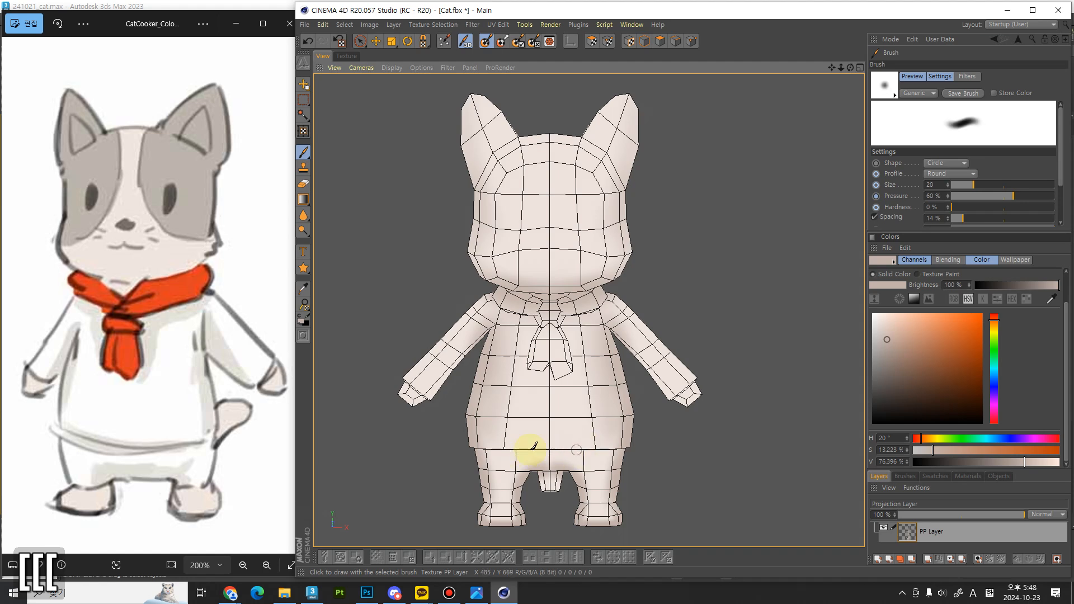
mouse_move(534, 446)
mouse_down()
mouse_move(619, 448)
mouse_move(596, 443)
mouse_up()
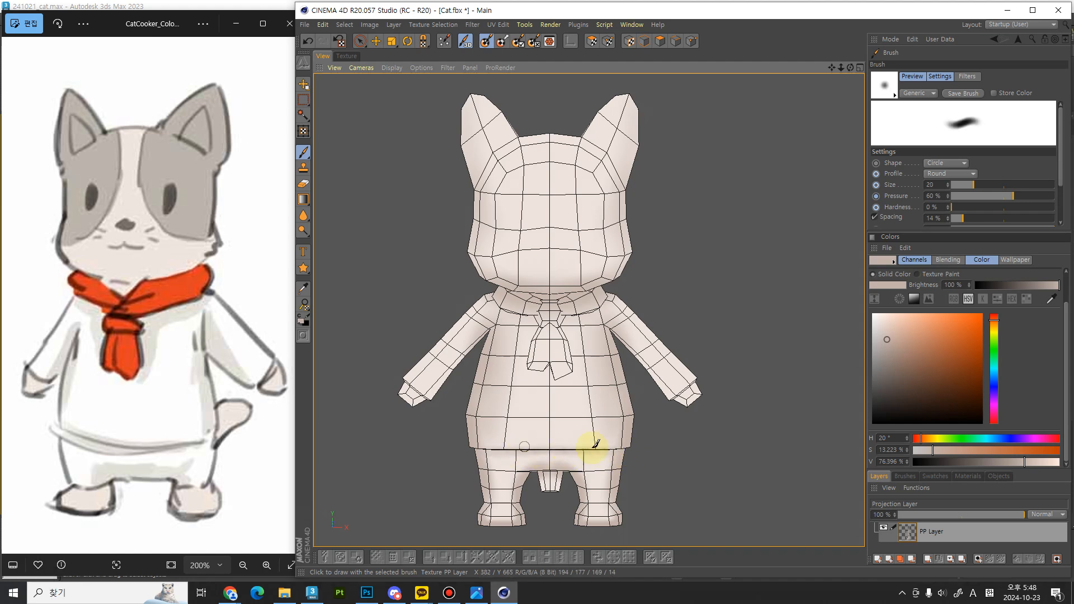
key(bracketright)
key(bracketright)
key(bracketright)
key(bracketright)
key(bracketright)
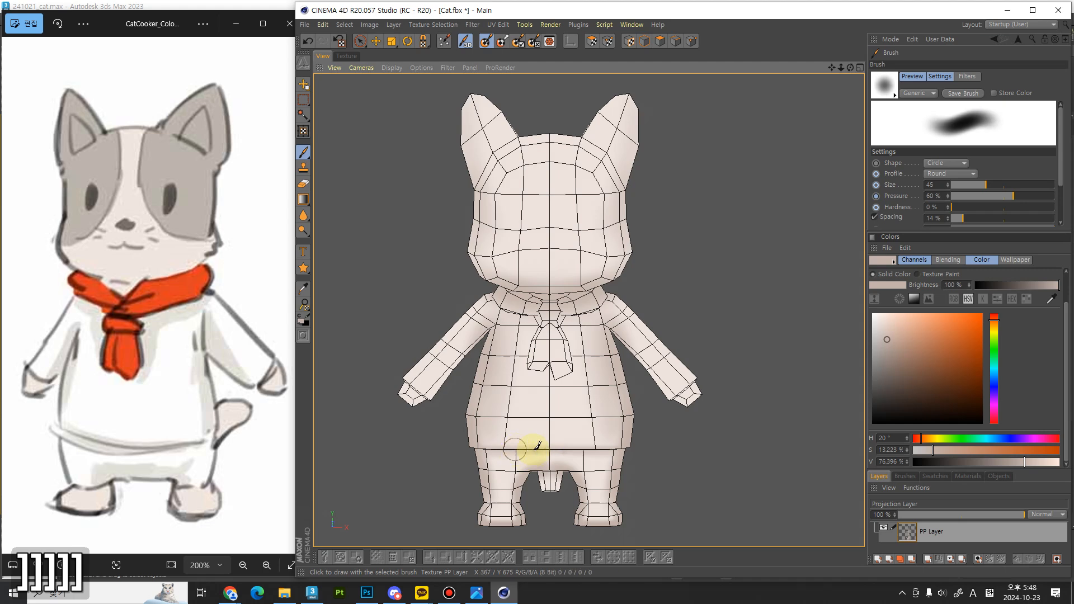
Step: Shade the underarms, the lengths of the arms and the hands, varying the brush size between 35 and 60
key(bracketleft)
key(bracketleft)
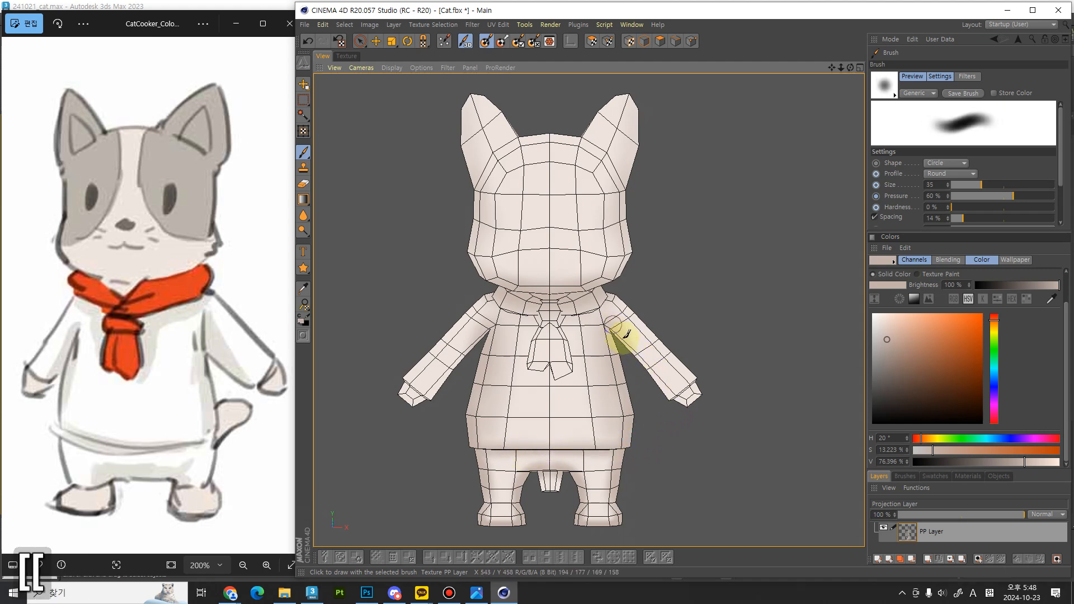
key(bracketright)
key(bracketright)
key(bracketright)
key(bracketright)
key(bracketright)
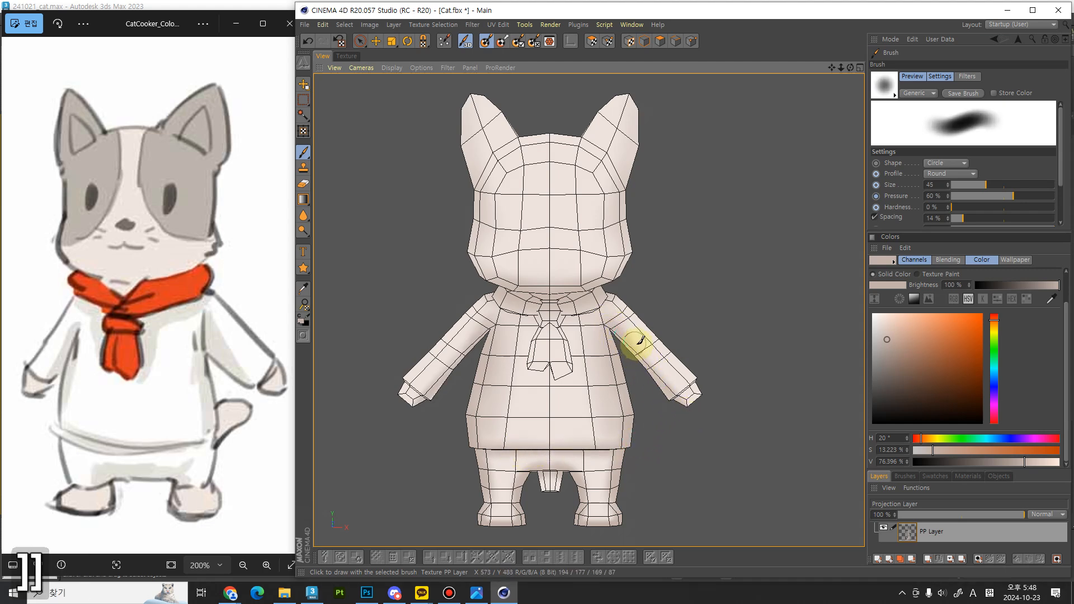
key(bracketleft)
key(bracketleft)
key(bracketleft)
key(bracketleft)
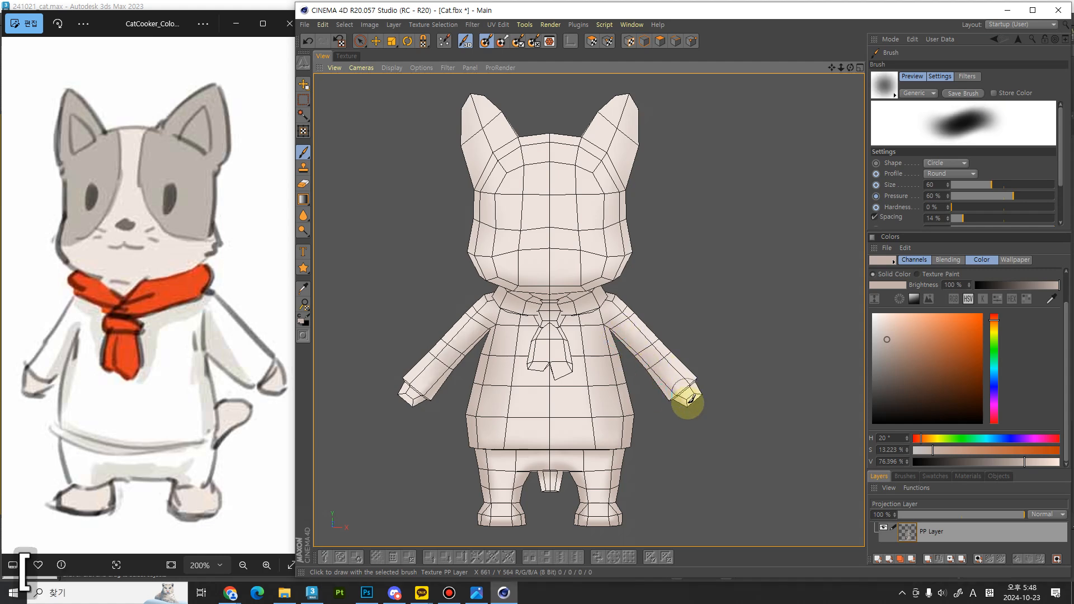
key(bracketleft)
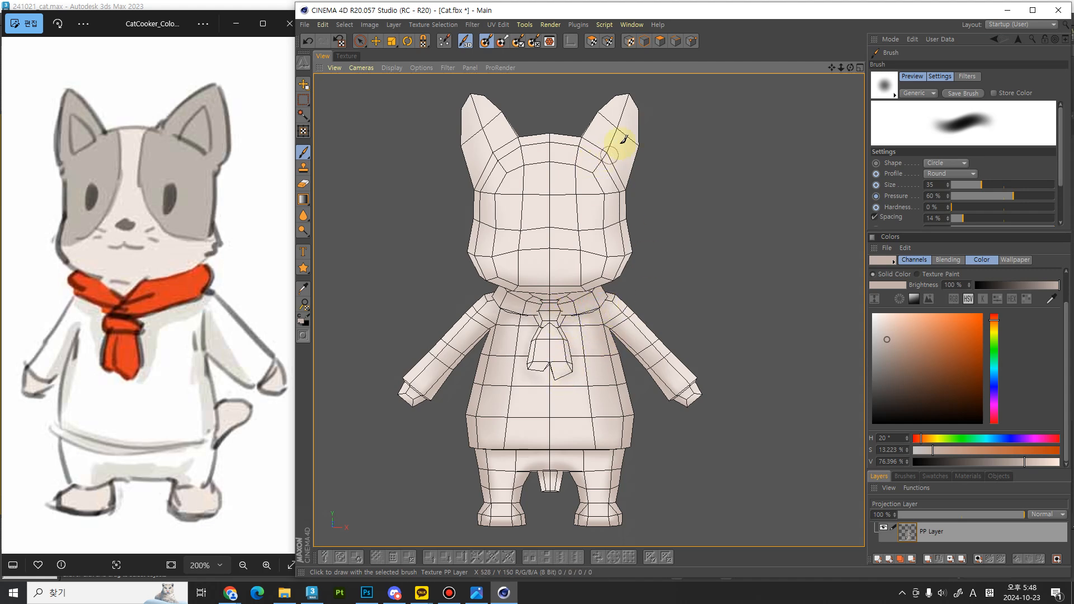
Step: Shade the inner edges and bases of the ears with brush sizes 40 to 50, undoing unwanted strokes
key(bracketright)
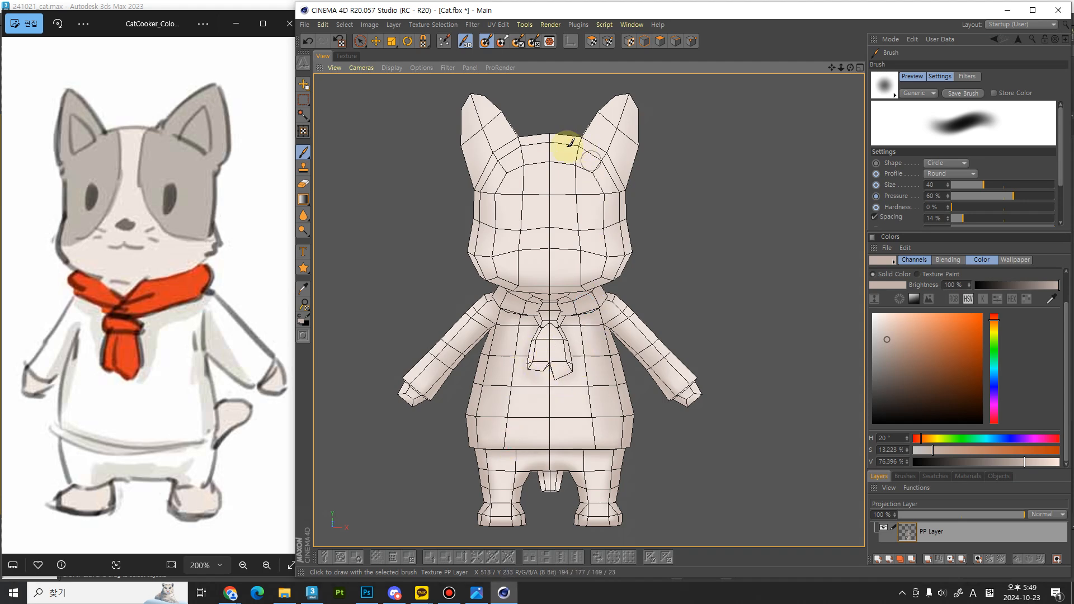
key(bracketright)
key(bracketright)
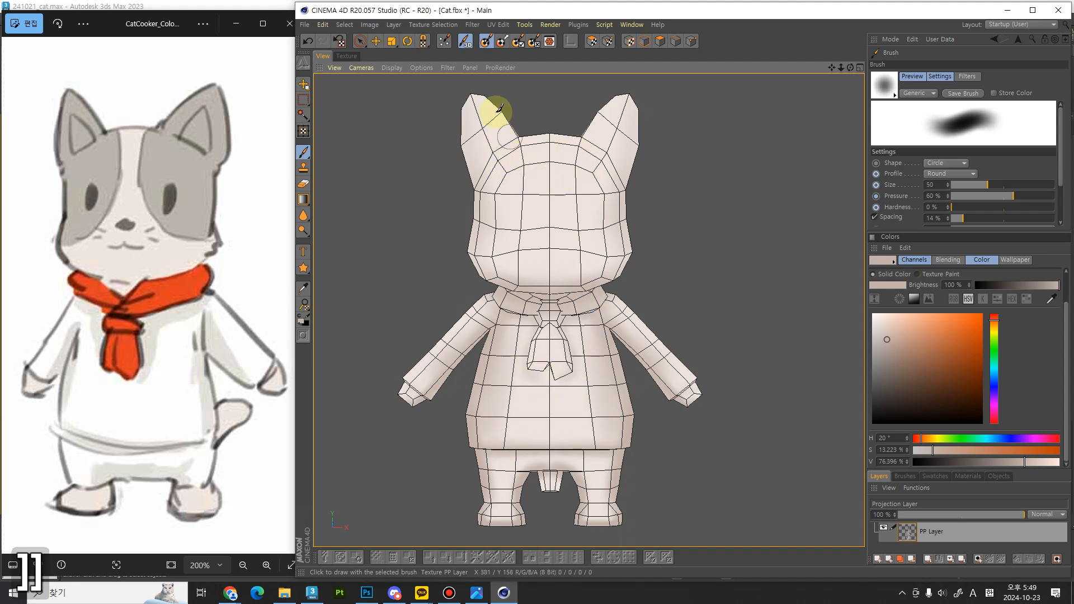
key(ctrl+z)
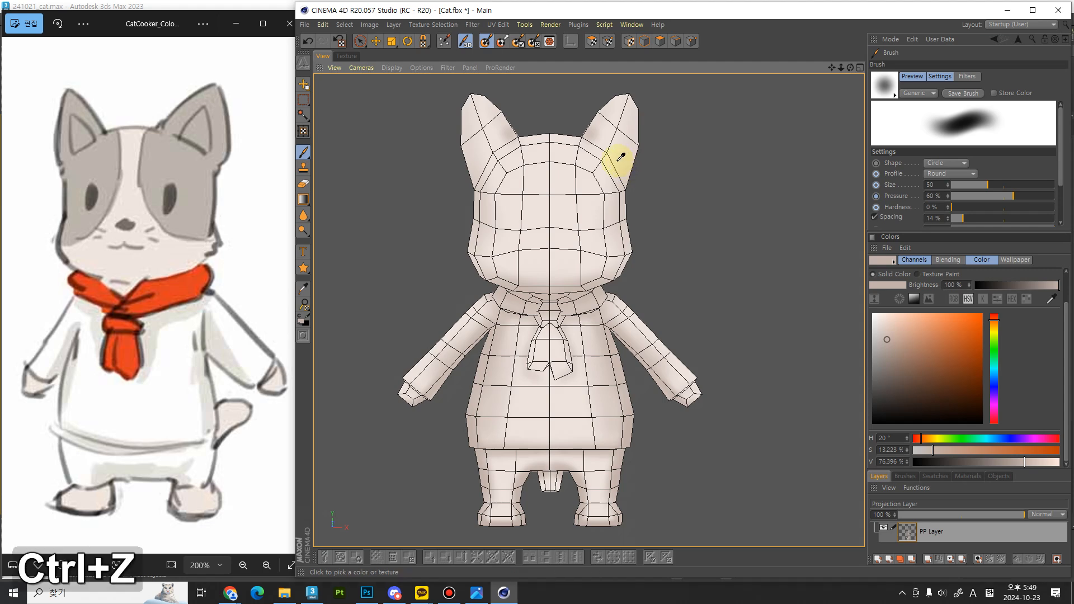
key(bracketleft)
key(bracketleft)
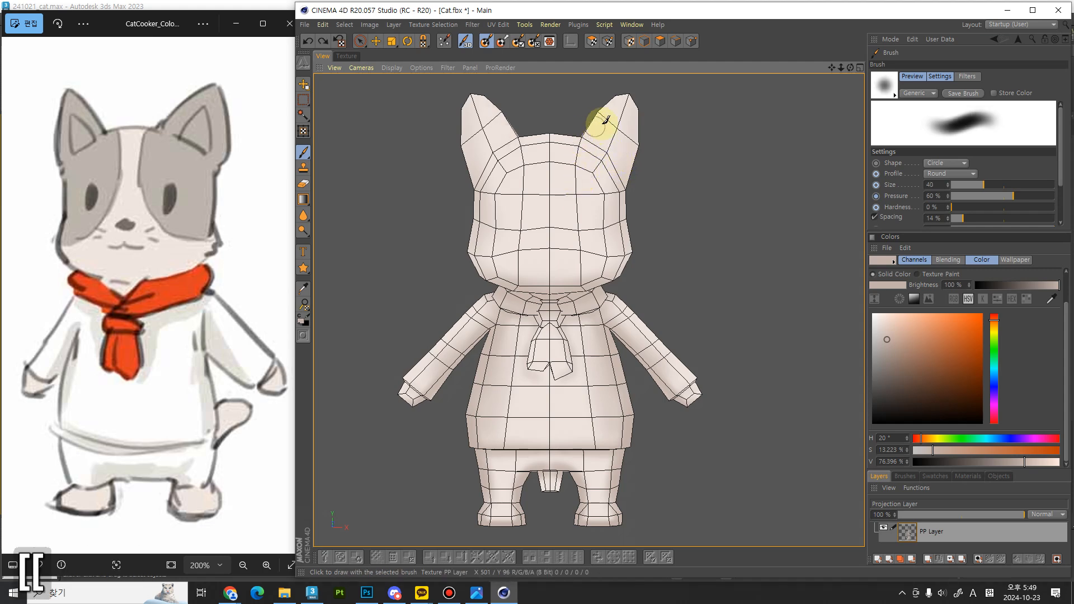
drag(602, 108, 582, 134)
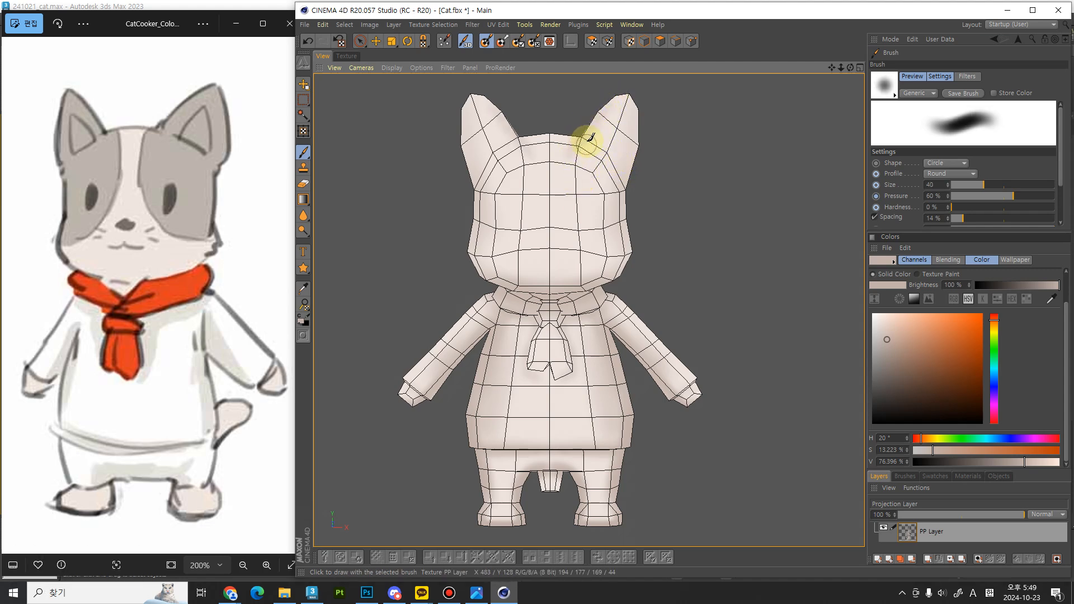
key(ctrl+z)
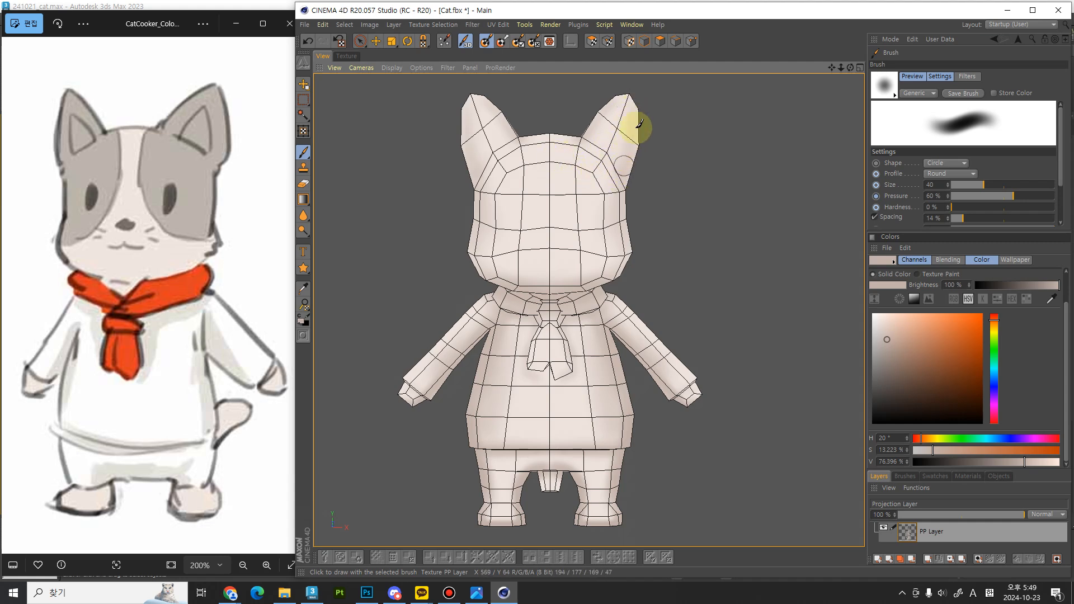
Step: Deepen the shading along the sides of the head and cheeks, working from brush size 125 down to 60
key(bracketright)
key(bracketright)
key(bracketright)
key(bracketright)
key(bracketright)
key(bracketright)
key(bracketright)
key(bracketright)
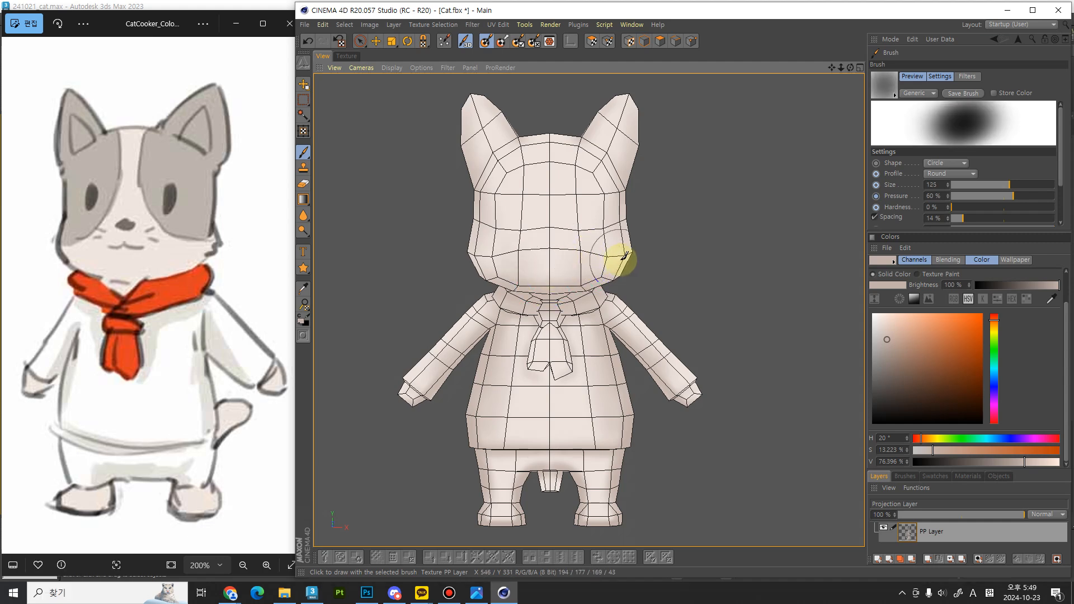
key(bracketleft)
key(bracketleft)
key(bracketleft)
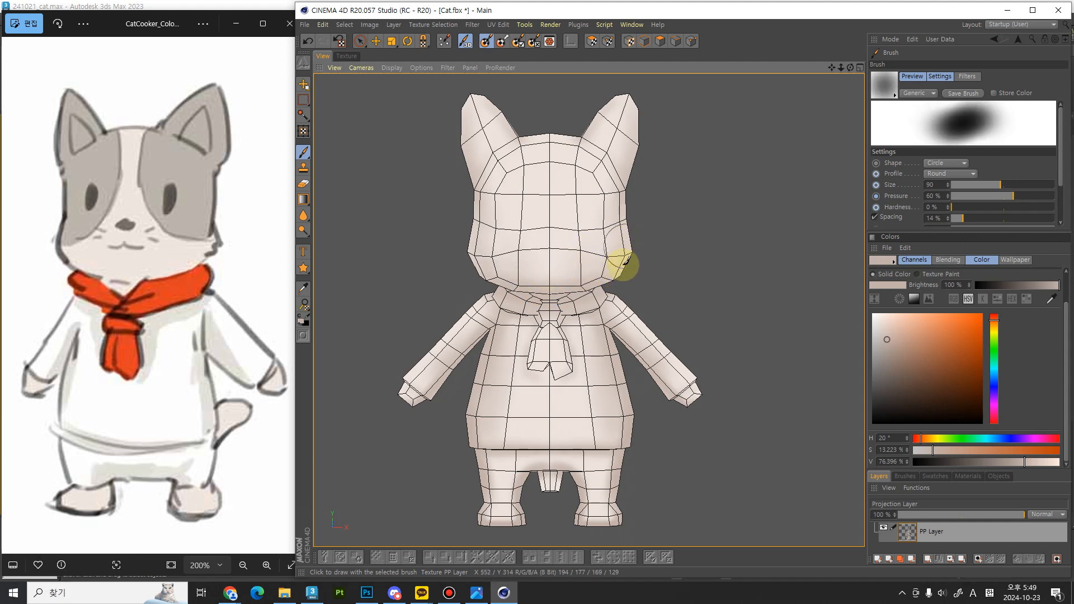
key(bracketleft)
key(bracketleft)
key(bracketleft)
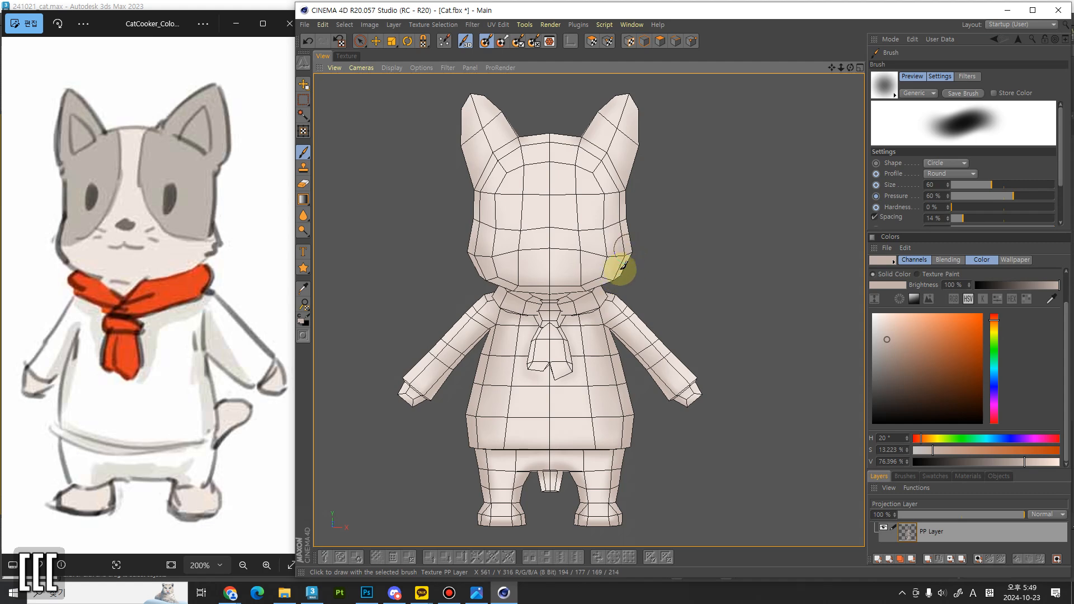
Step: Pick a deeper brown (hue 20°, saturation 24.365%, value 61.929%) and shade the crotch and underarms with brush sizes 40 down to 20
click(899, 355)
key(bracketleft)
key(bracketleft)
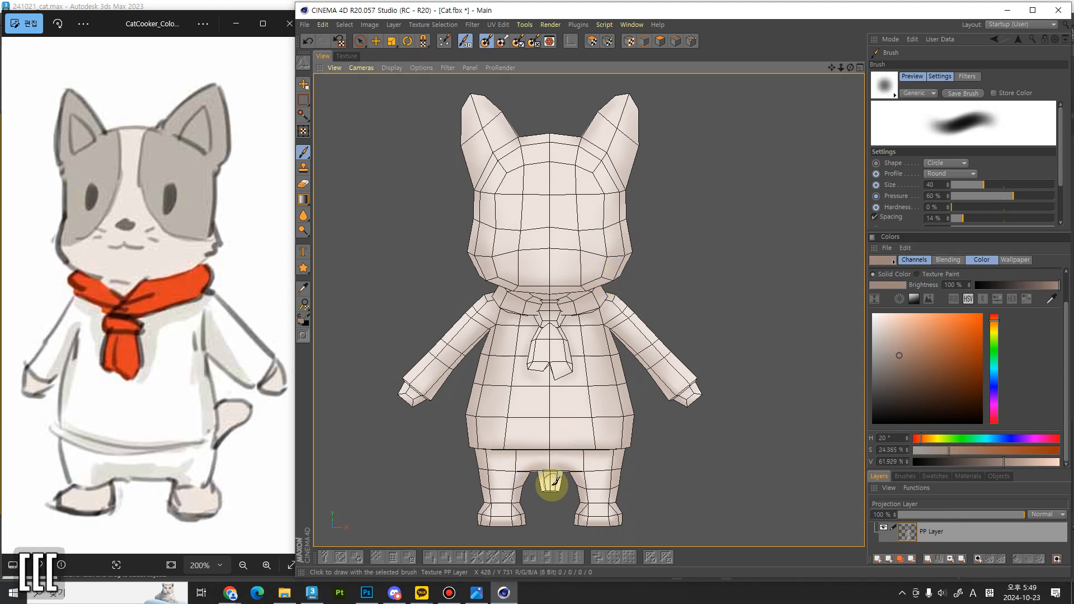
key(bracketleft)
key(bracketleft)
key(bracketleft)
key(bracketright)
key(bracketright)
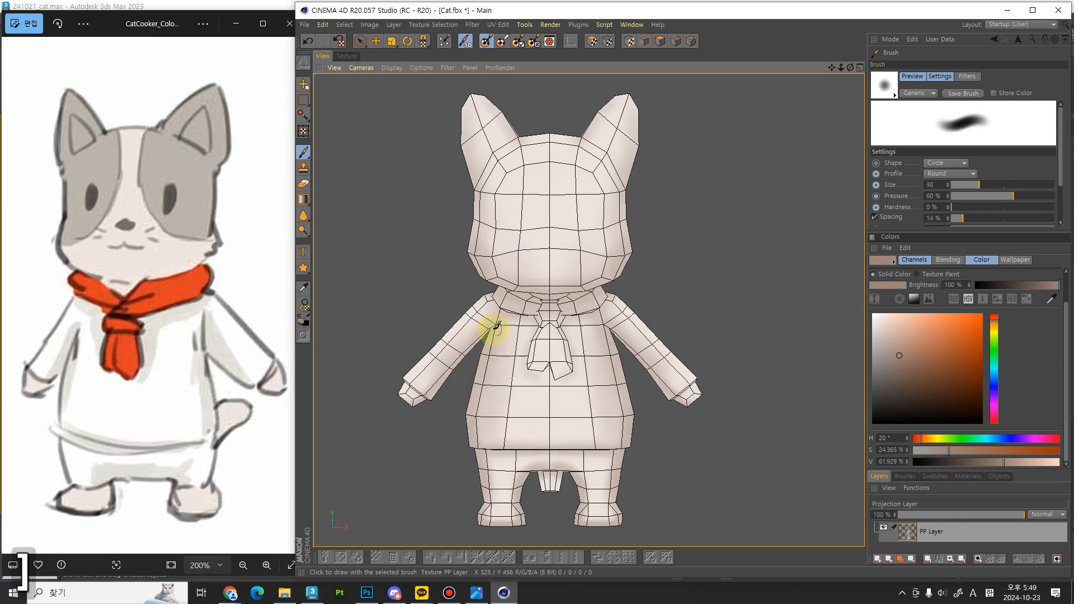
key(bracketleft)
key(bracketleft)
key(bracketleft)
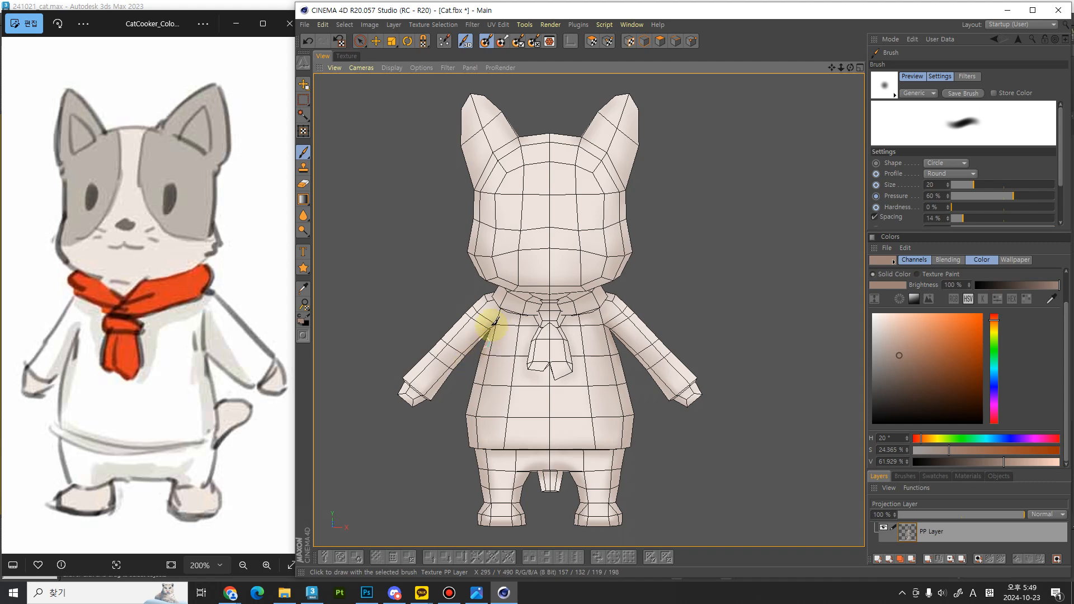
Step: Deepen the shading between the legs and on the upper thighs, enlarging the brush from 45 to 90
key(bracketright)
key(bracketright)
key(bracketright)
key(bracketright)
key(bracketright)
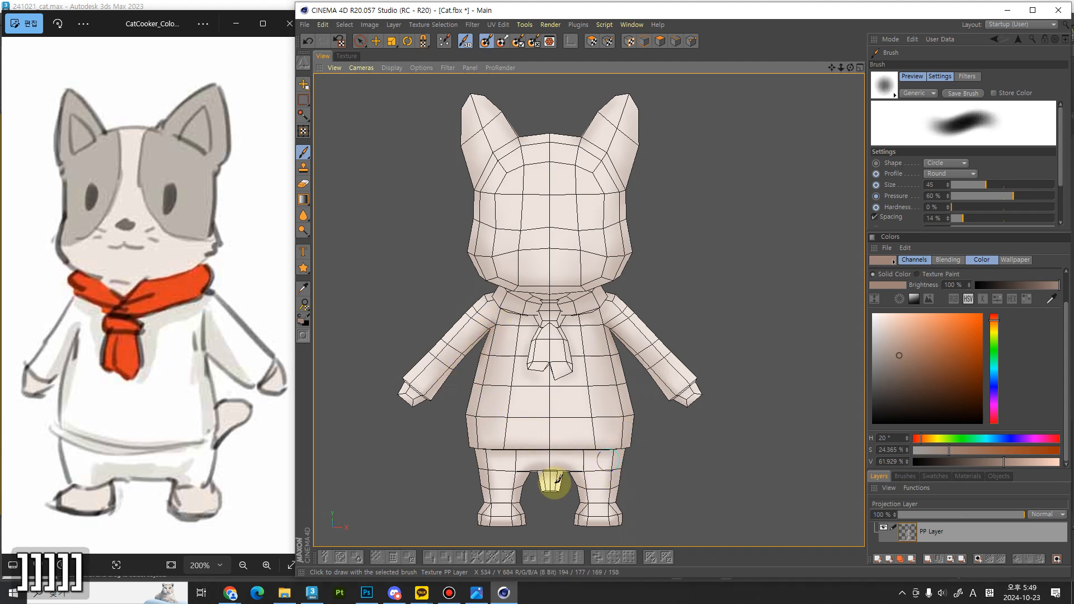
key(bracketright)
key(bracketright)
key(bracketright)
key(bracketright)
key(bracketright)
key(bracketright)
key(bracketright)
key(bracketright)
key(bracketright)
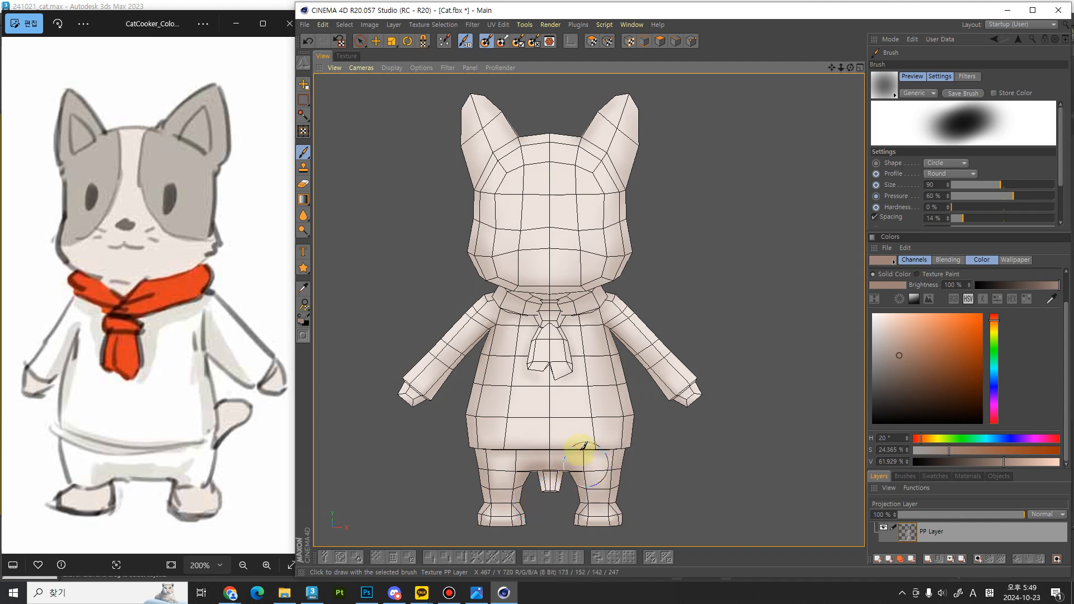
Step: Softly shade the upper legs and lower shirt with brush size 200, undoing unwanted strokes
key(bracketright)
key(bracketright)
key(bracketright)
key(bracketright)
key(bracketright)
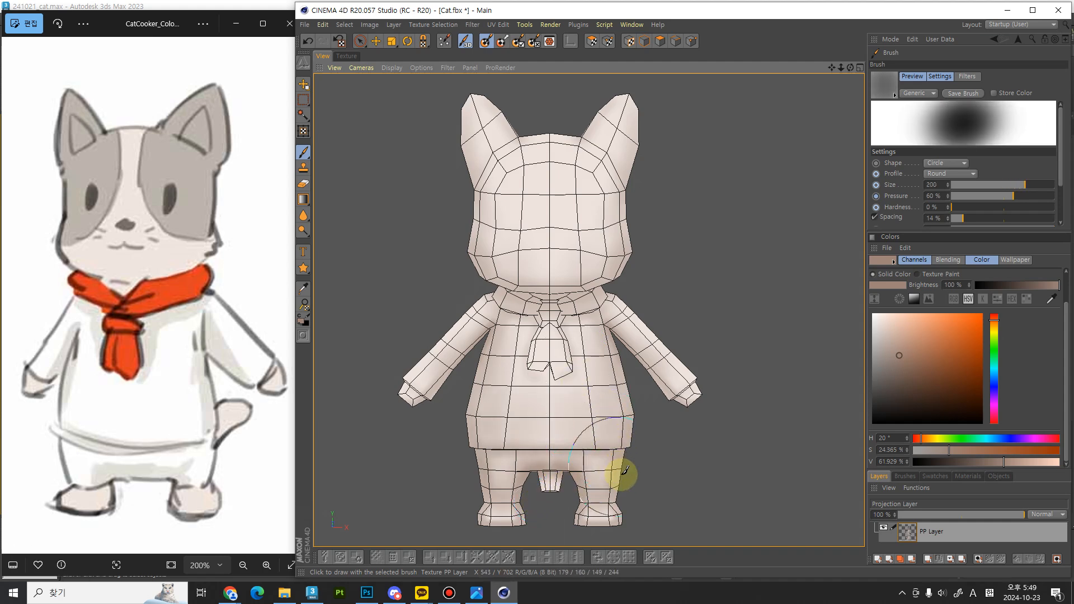
key(ctrl+z)
key(ctrl+z)
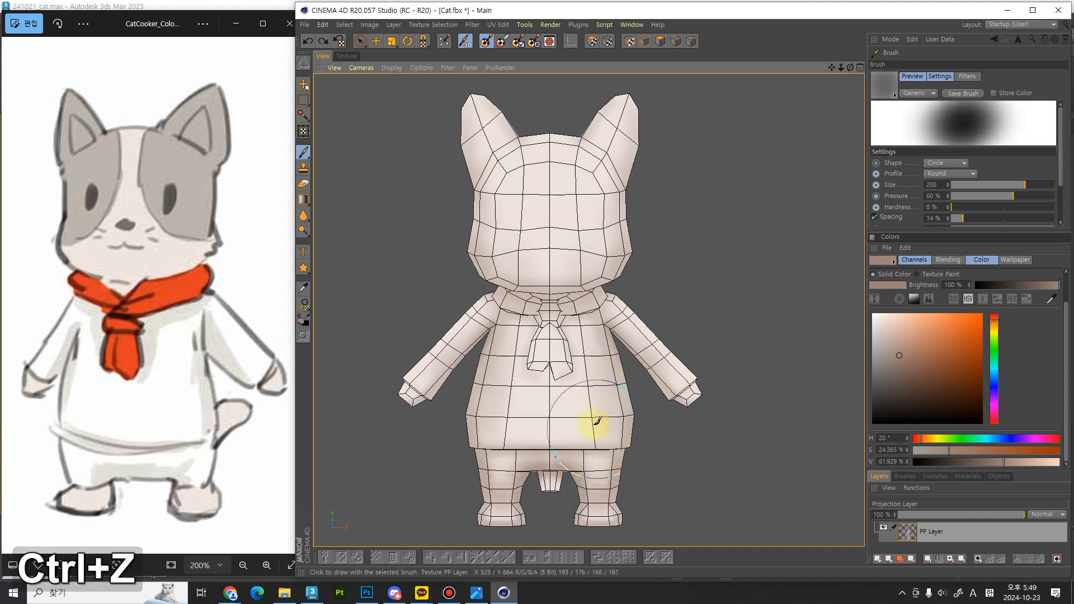
drag(595, 429, 614, 448)
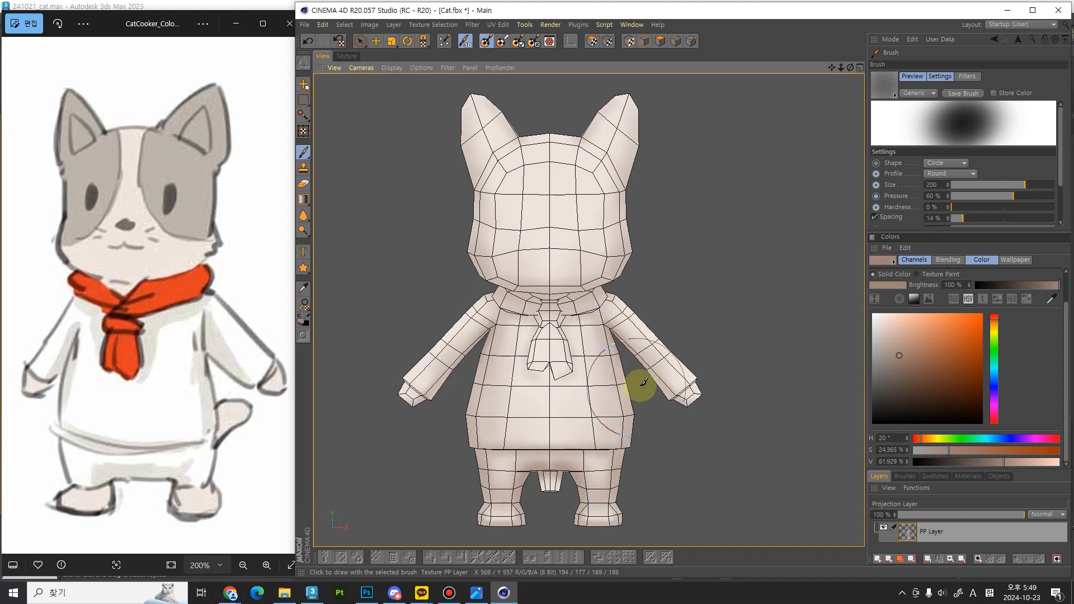
Step: Shade around the scarf and its knot with brush size 45, reducing the brush to 30
key(bracketleft)
key(bracketleft)
key(bracketleft)
key(bracketleft)
key(bracketleft)
key(bracketleft)
key(bracketleft)
key(bracketleft)
key(bracketleft)
key(bracketleft)
key(bracketleft)
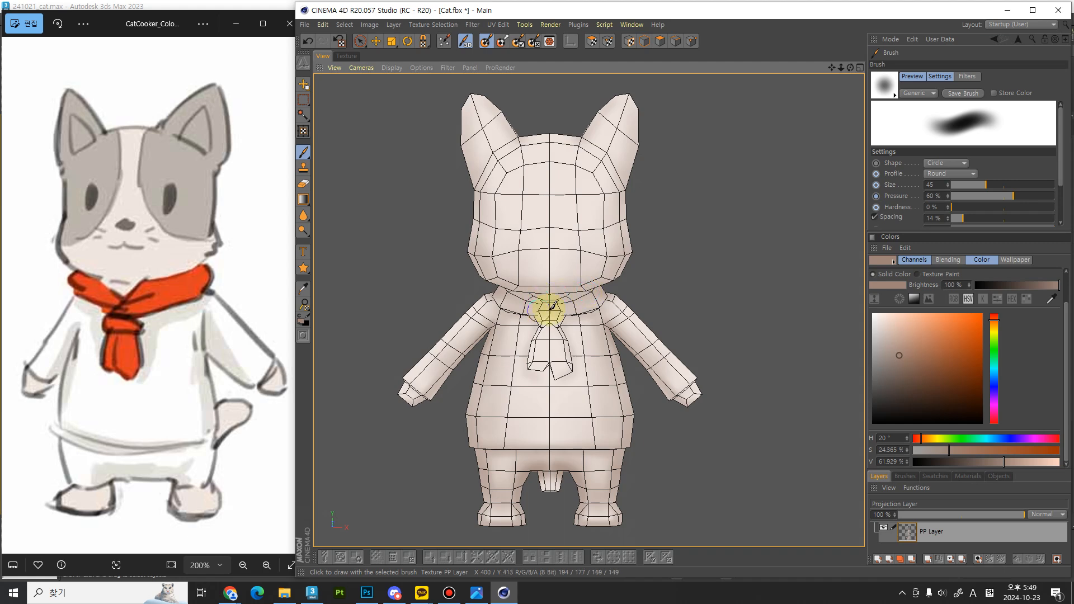
key(bracketleft)
key(bracketleft)
key(bracketleft)
key(bracketleft)
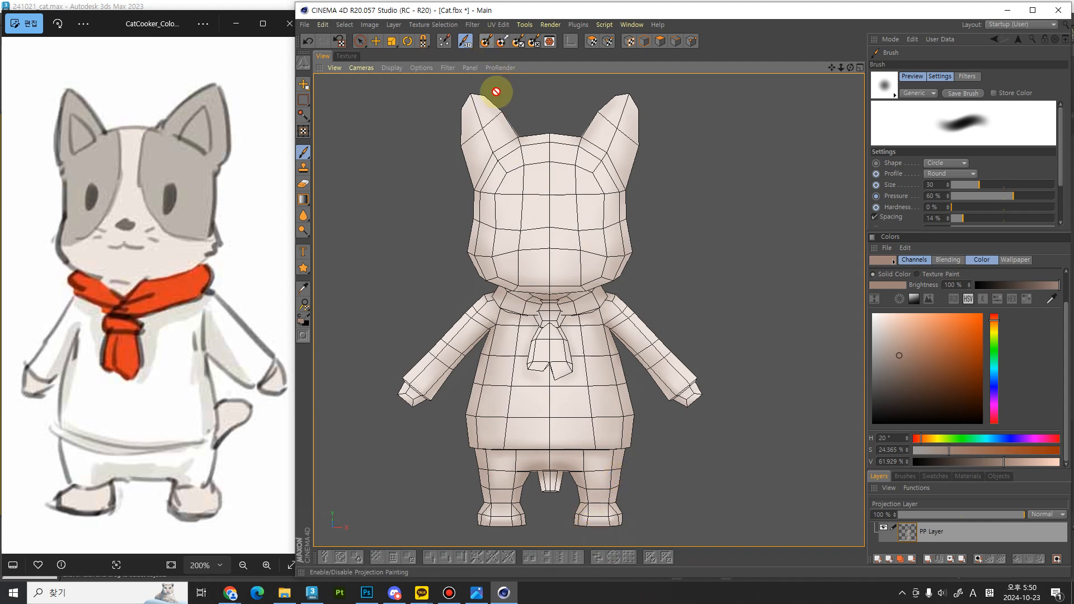
Step: With projection painting off, display the model in Constant Shading without lines and add a new texture layer
click(379, 67)
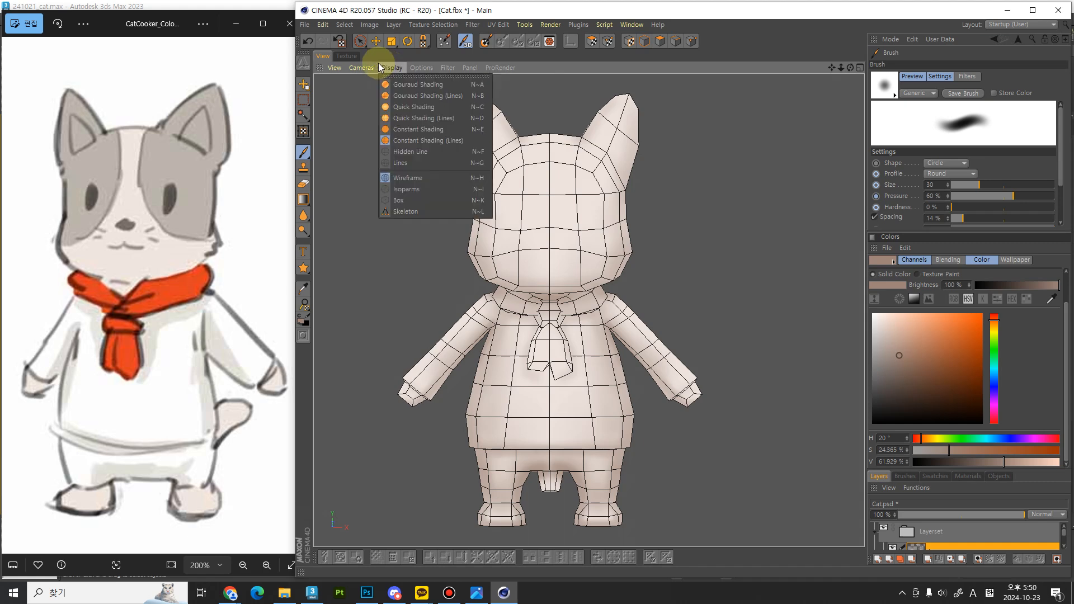
click(412, 141)
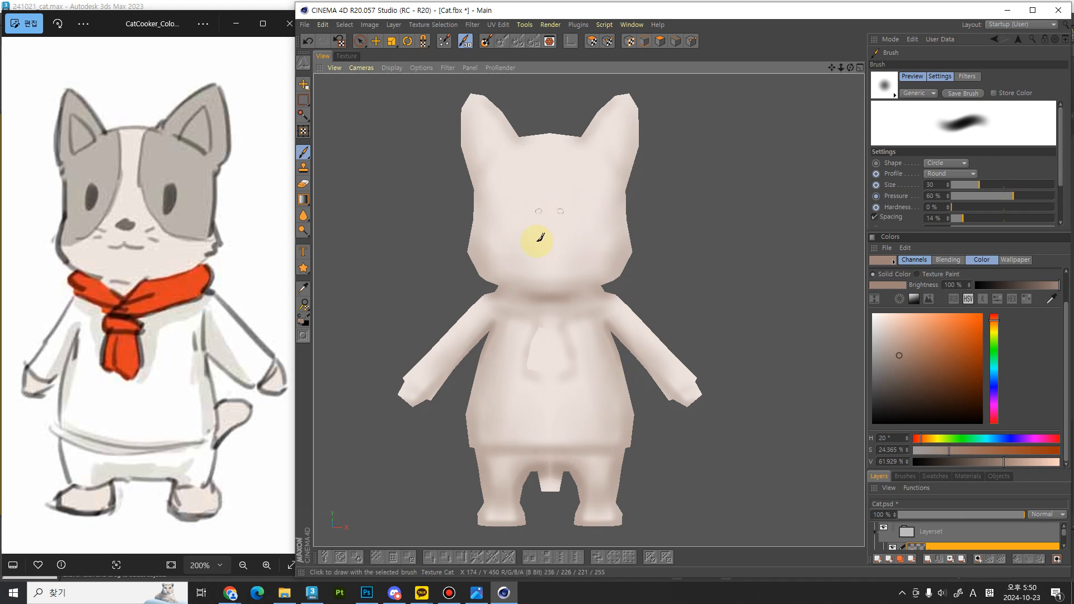
click(878, 559)
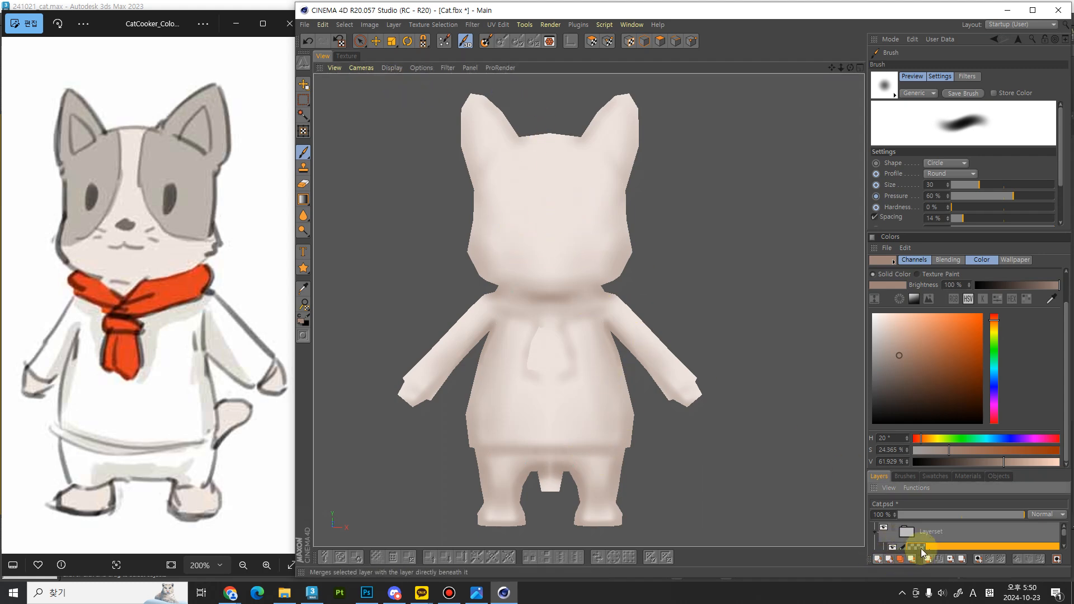
click(361, 68)
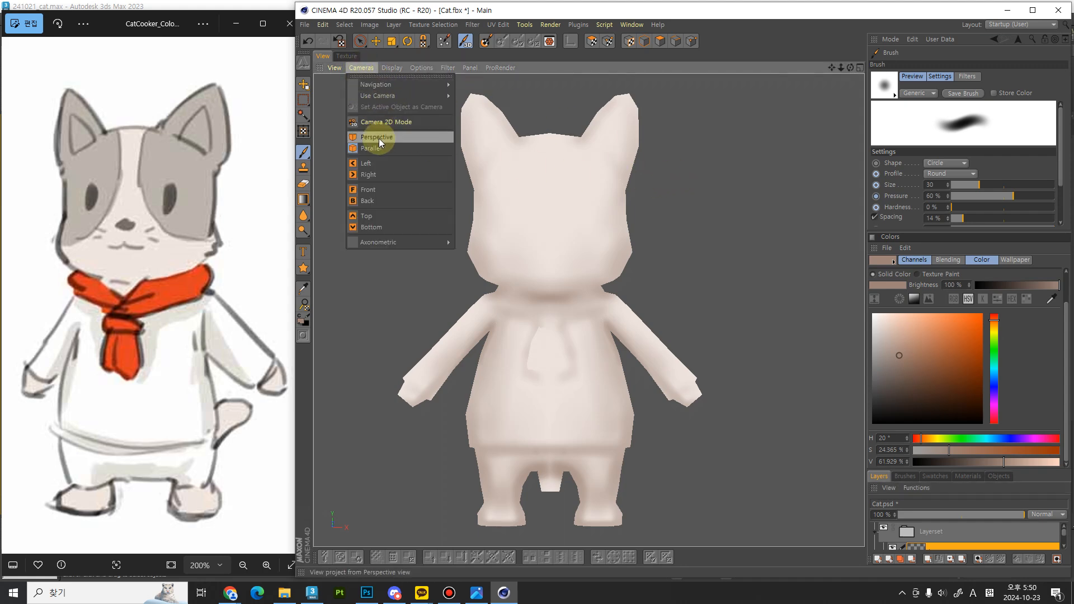
Step: Pick a dark brown with saturation about 18% and value about 28.5%, and display the model in Constant Shading (Lines)
click(901, 367)
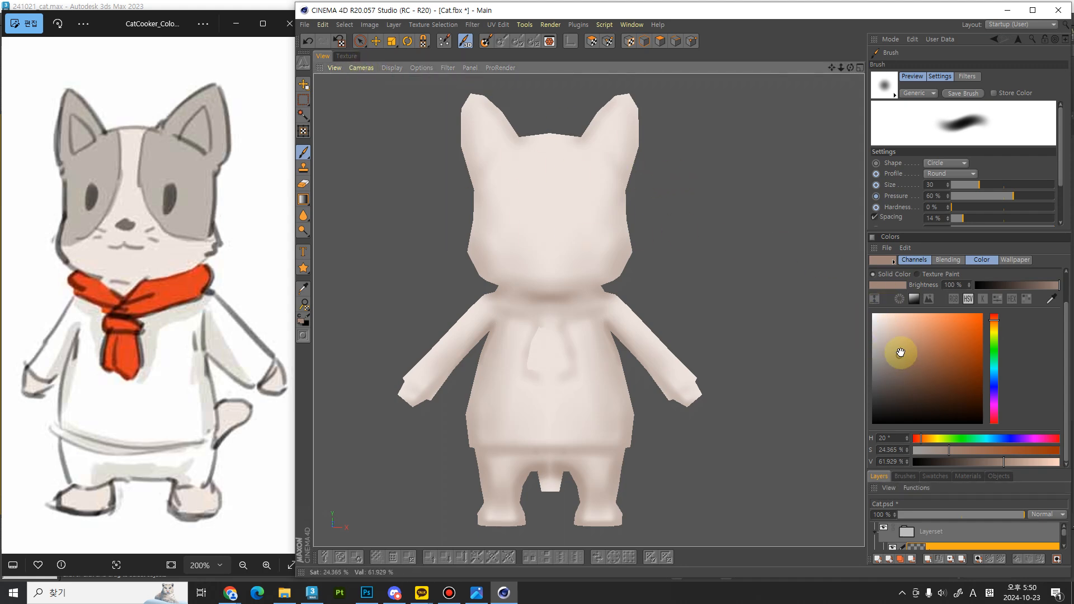
drag(899, 358, 892, 392)
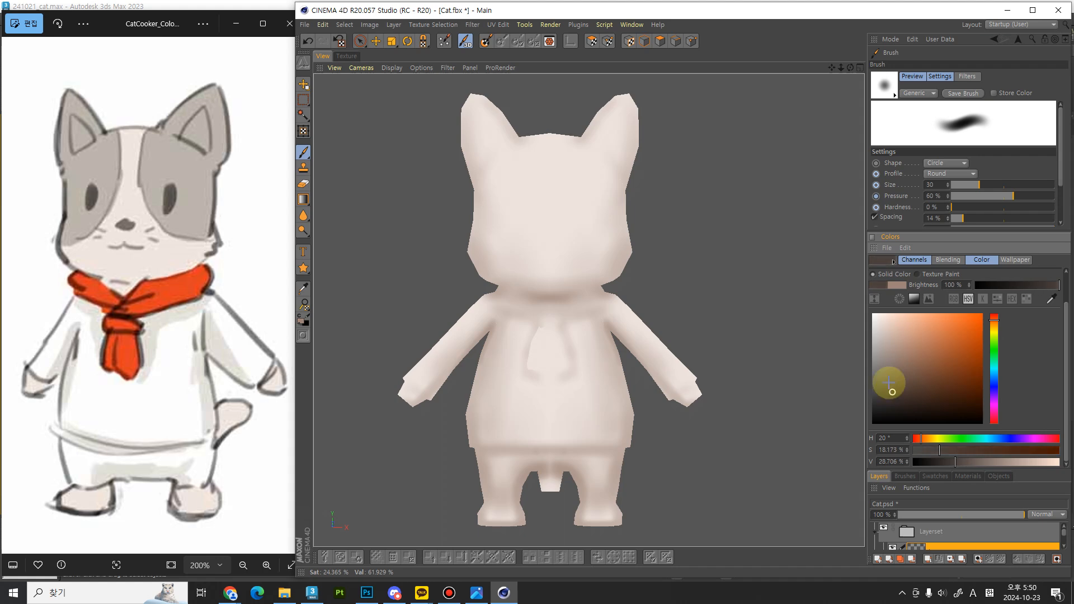
click(361, 68)
mouse_move(389, 69)
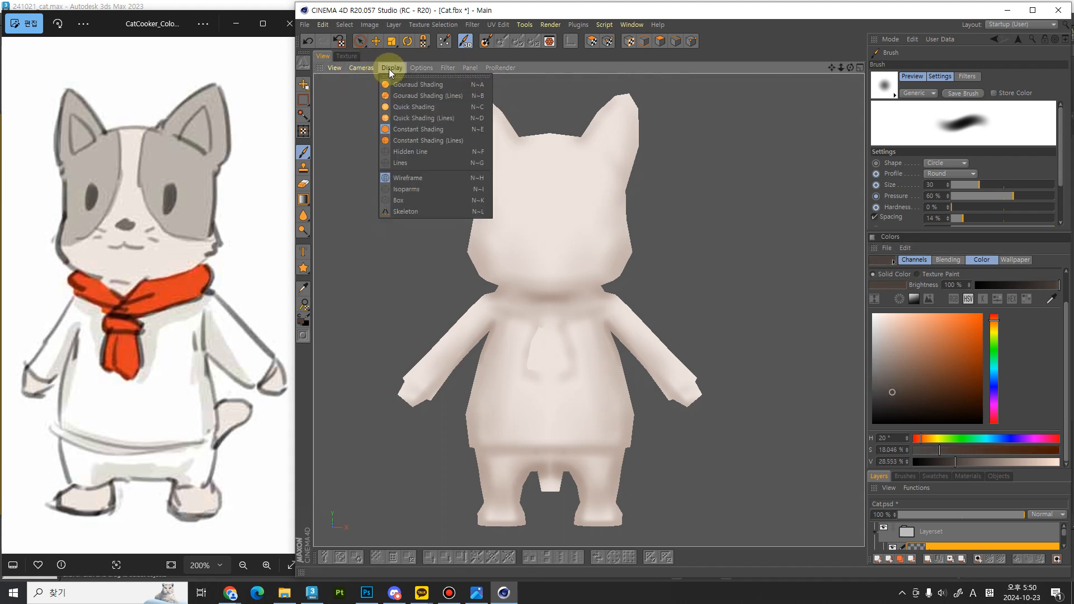
click(409, 139)
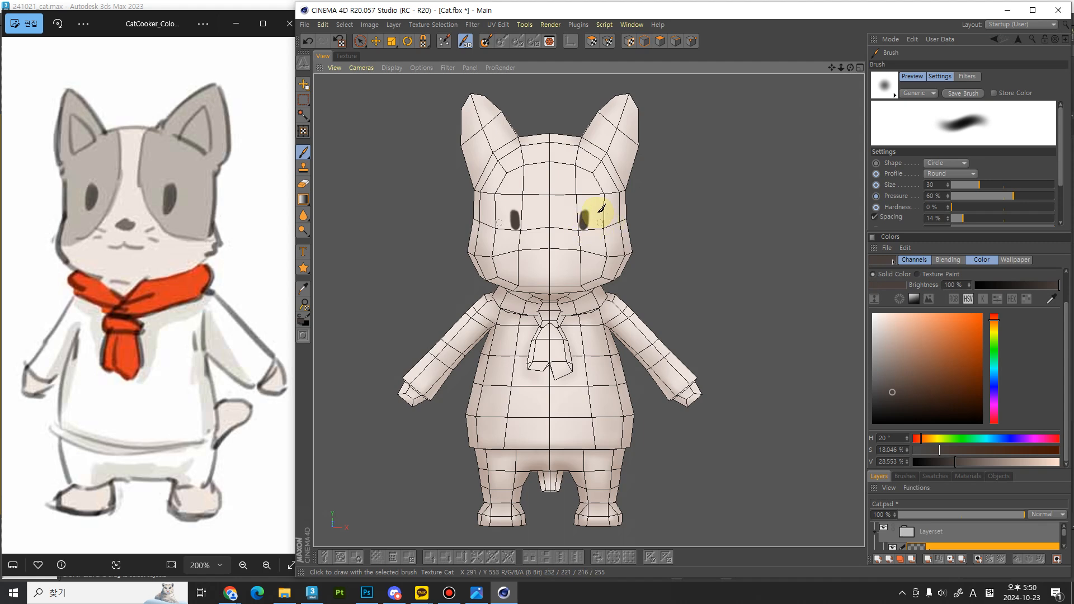
Step: Undo the soft eye strokes, paint crisp oval eyes and a nose with 56% hardness at size 30, and reduce the brush to 20
key(ctrl+z)
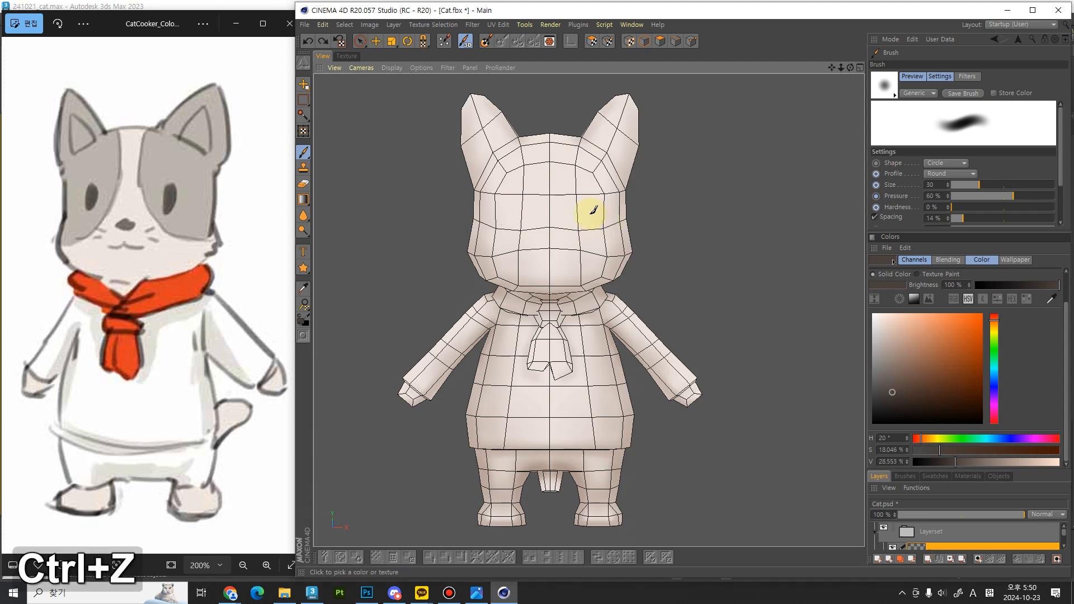
key(ctrl+z)
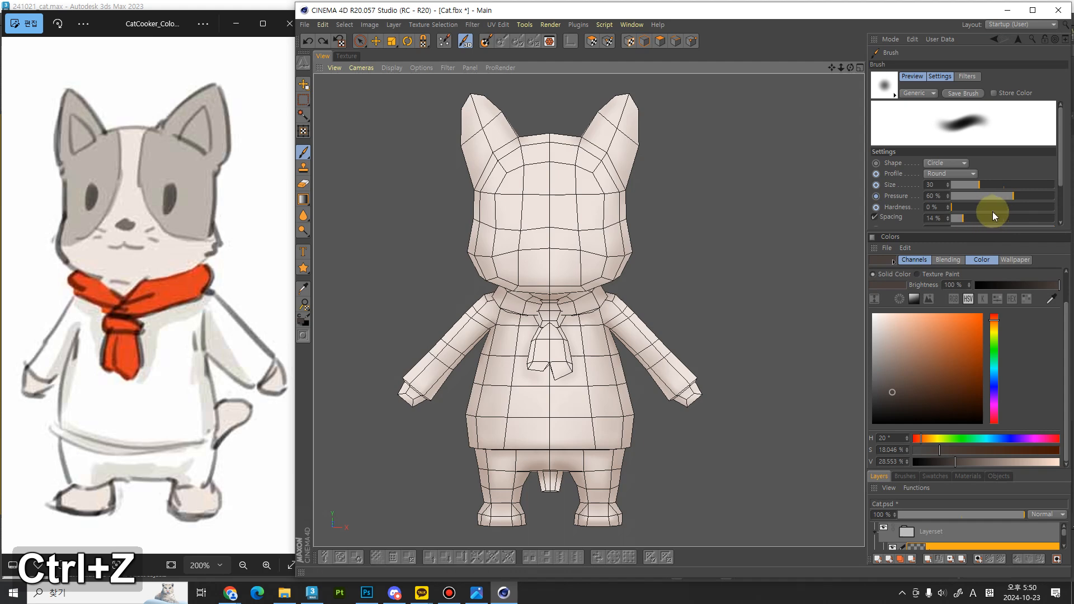
click(1010, 207)
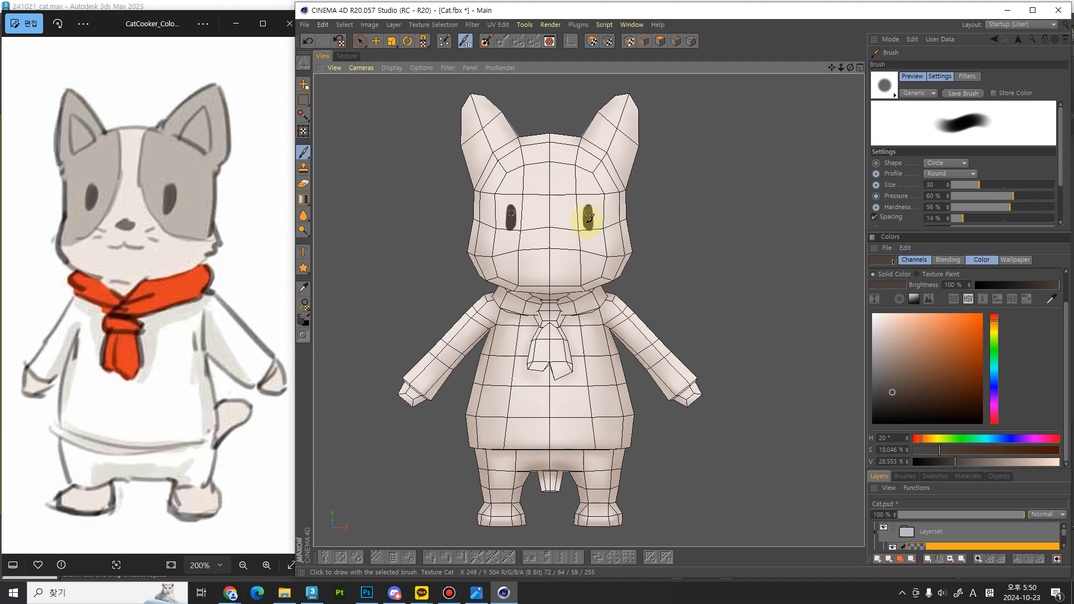
key(ctrl+z)
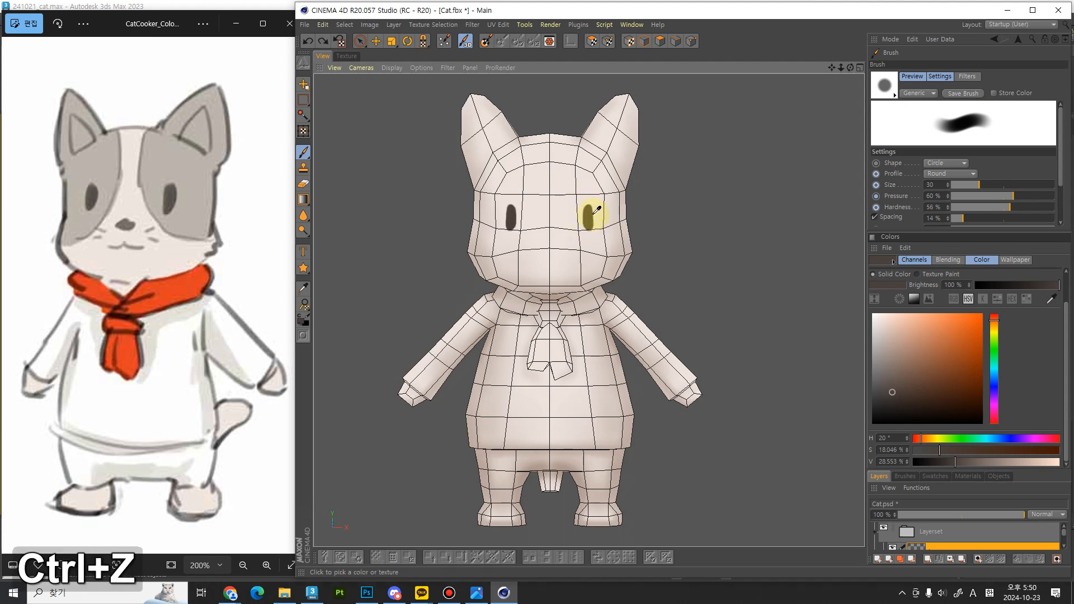
drag(587, 204, 595, 204)
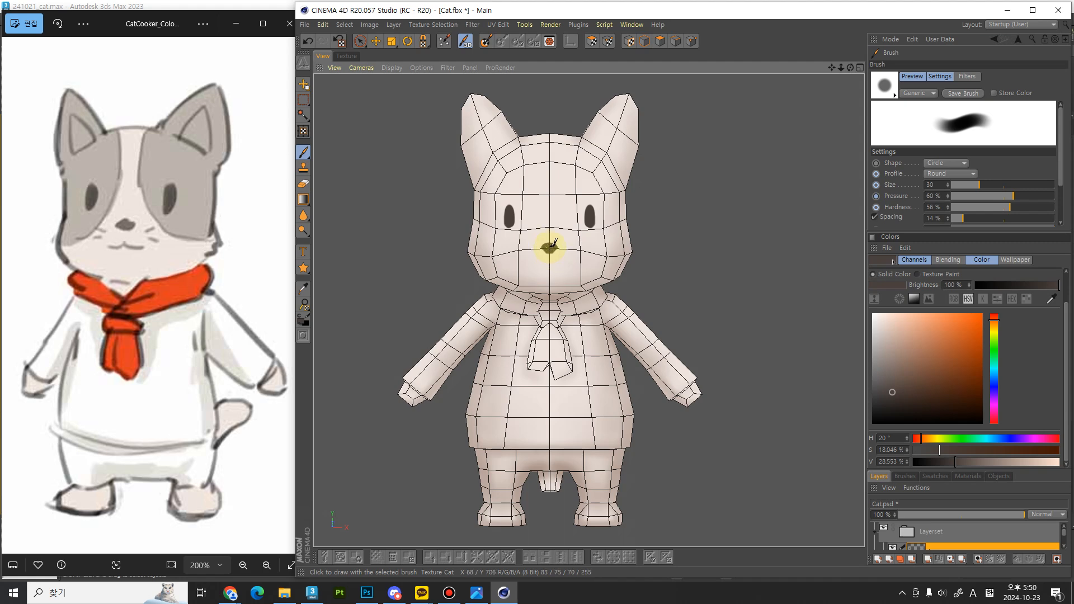
click(550, 254)
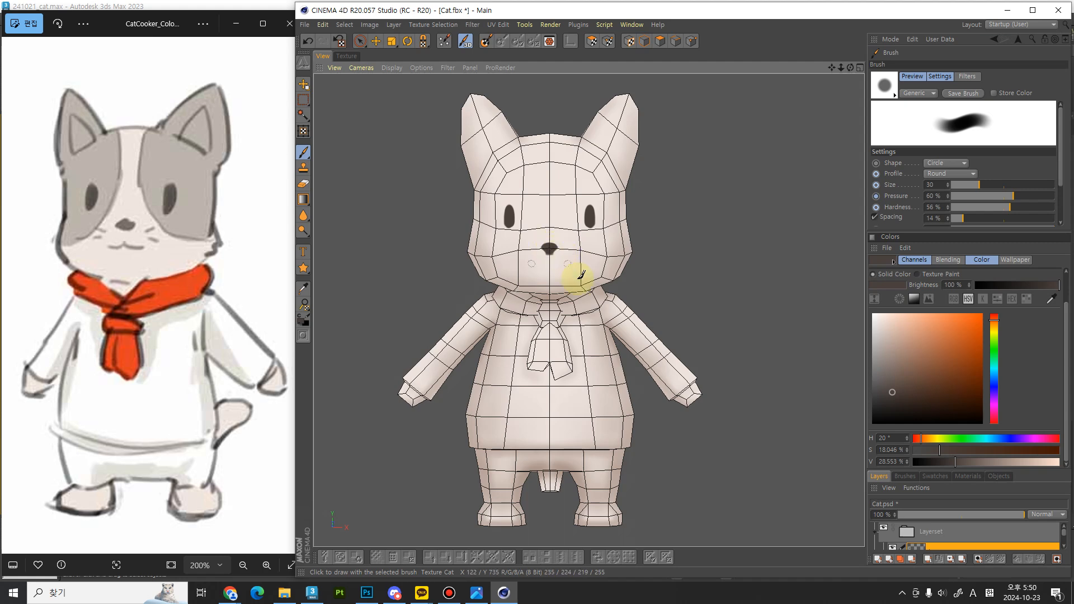
key(bracketleft)
key(bracketleft)
key(bracketleft)
key(bracketleft)
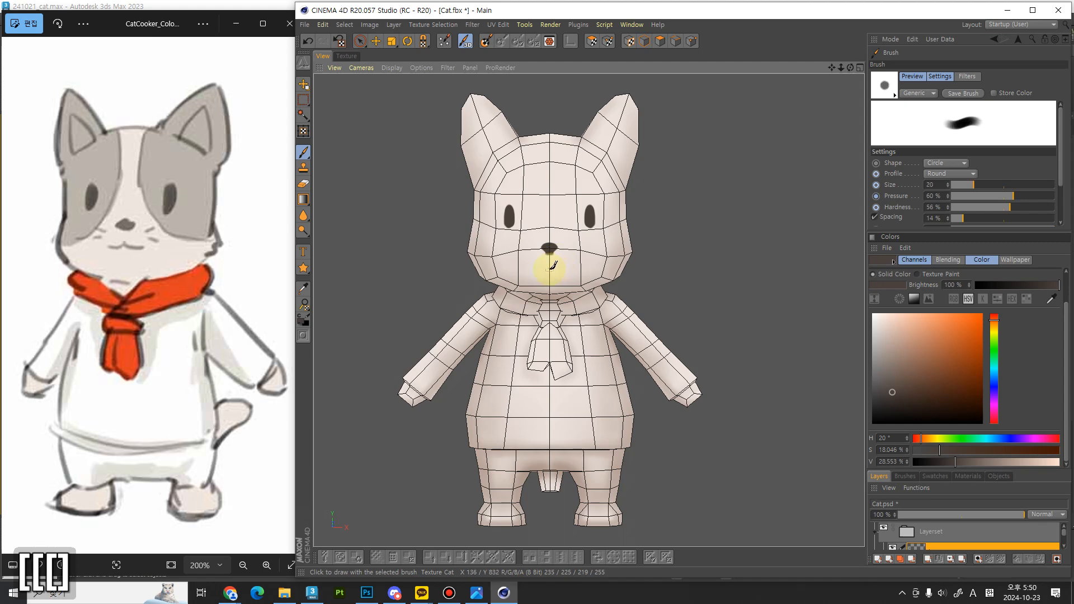
Step: Try drawing the curved mouth beneath the nose at different heights, undoing each attempt
drag(550, 269, 552, 269)
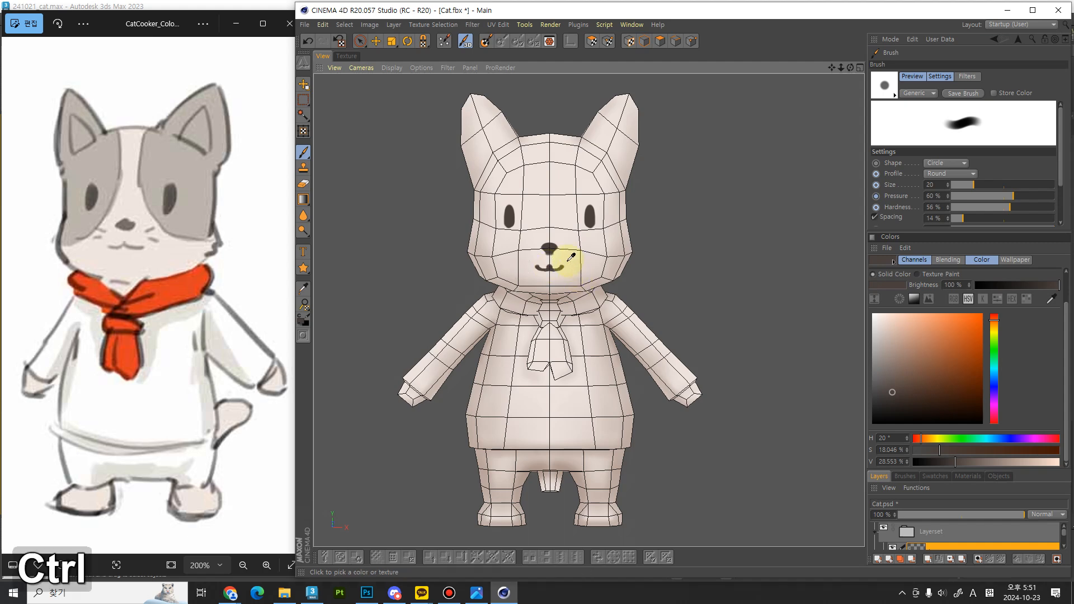
key(ctrl+z)
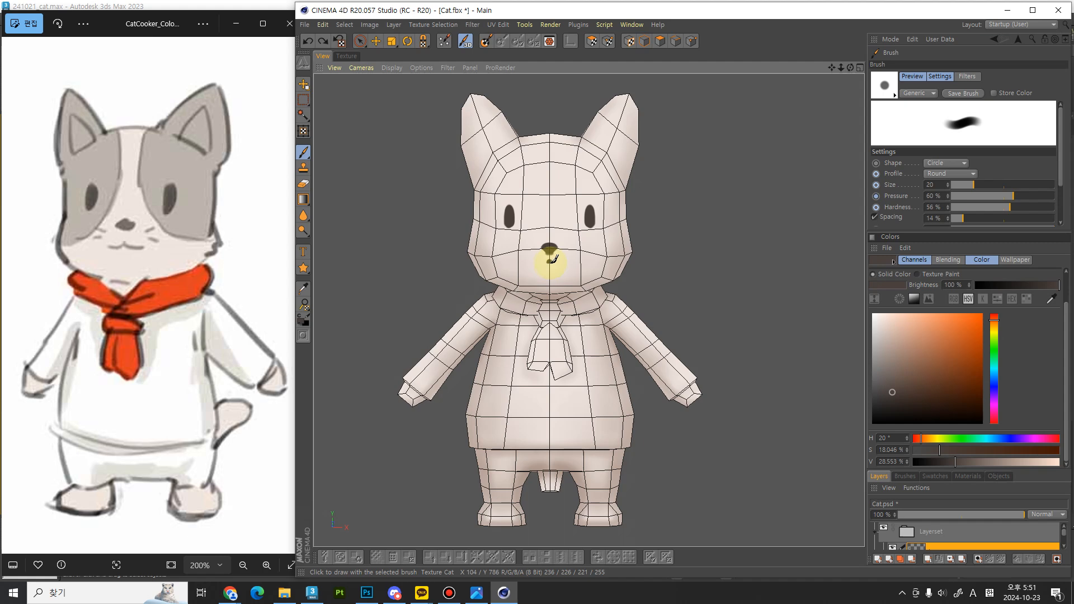
key(ctrl+z)
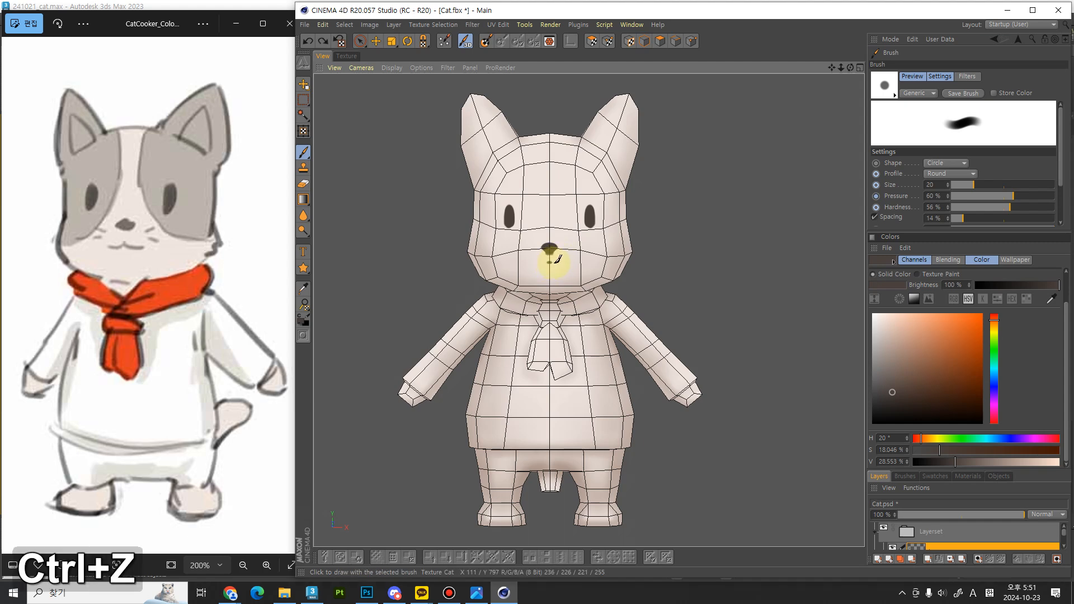
drag(539, 262, 564, 257)
key(ctrl+z)
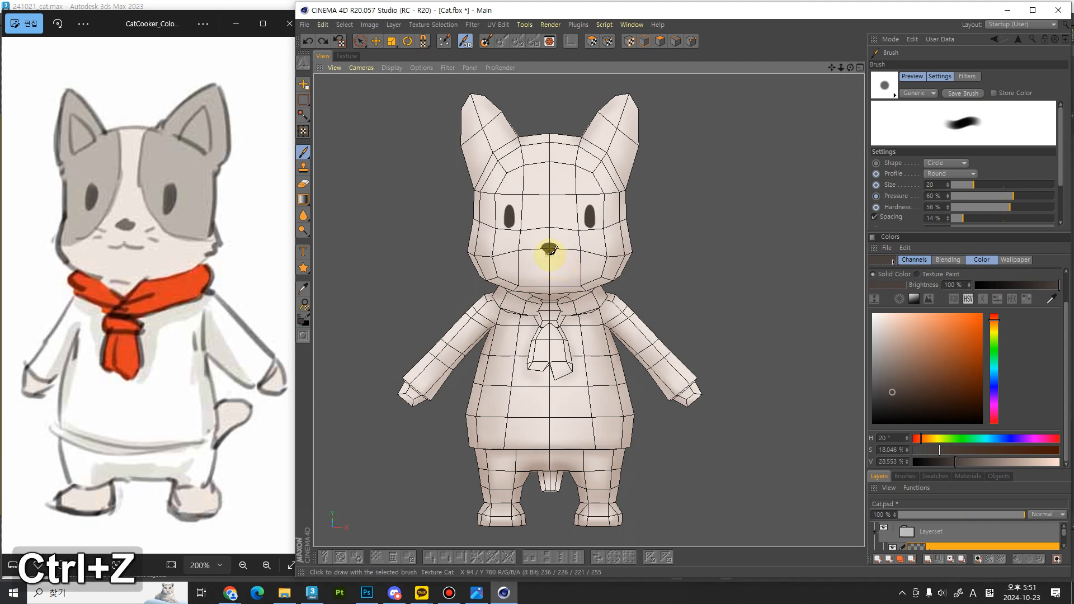
drag(542, 259, 564, 256)
key(ctrl+z)
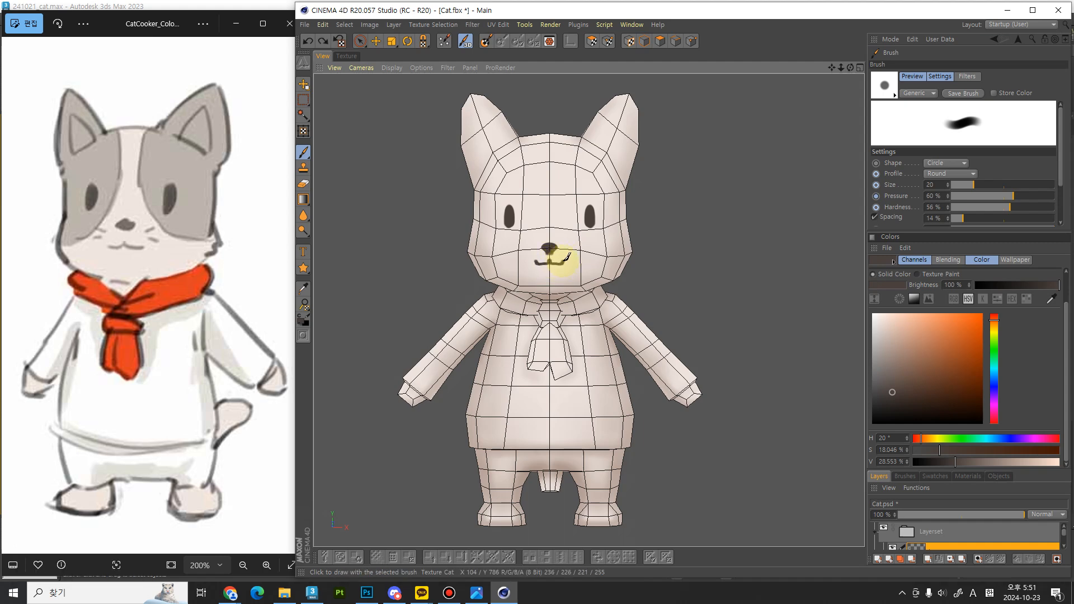
key(ctrl+z)
Step: Paint the curved, symmetrical smiling mouth beneath the nose in close-up with brush size 20
alt+drag(642, 280, 521, 195)
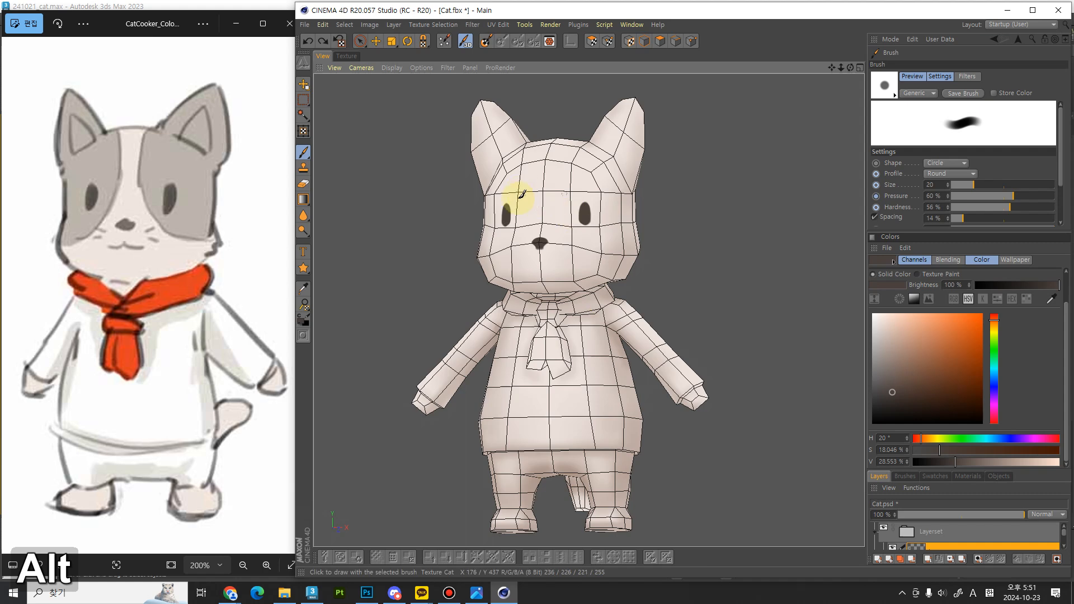
scroll(543, 278, down, 2)
scroll(558, 182, up, 10)
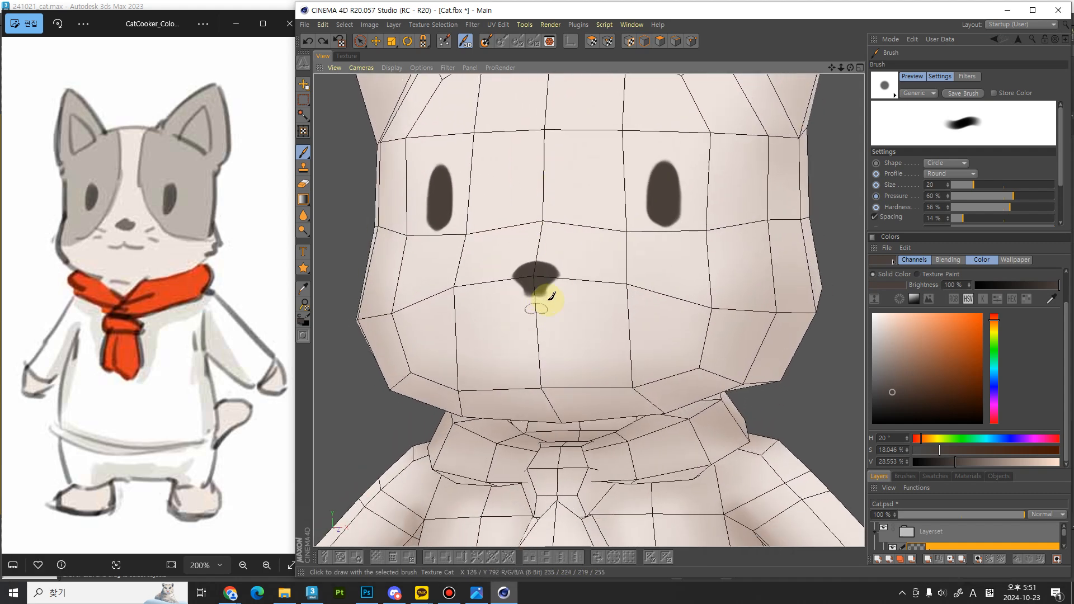
drag(585, 300, 558, 315)
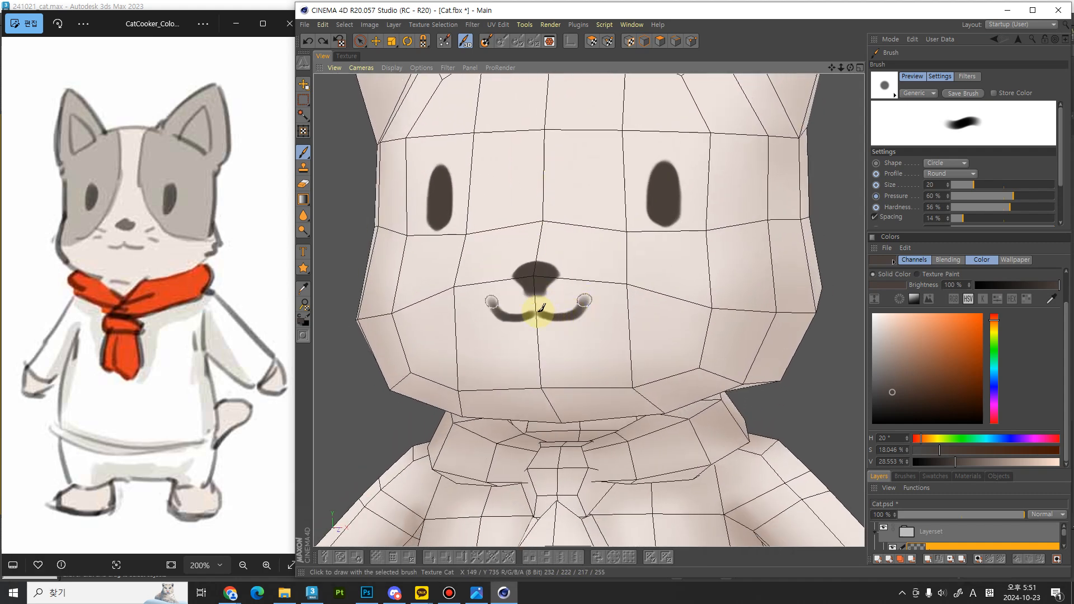
click(585, 299)
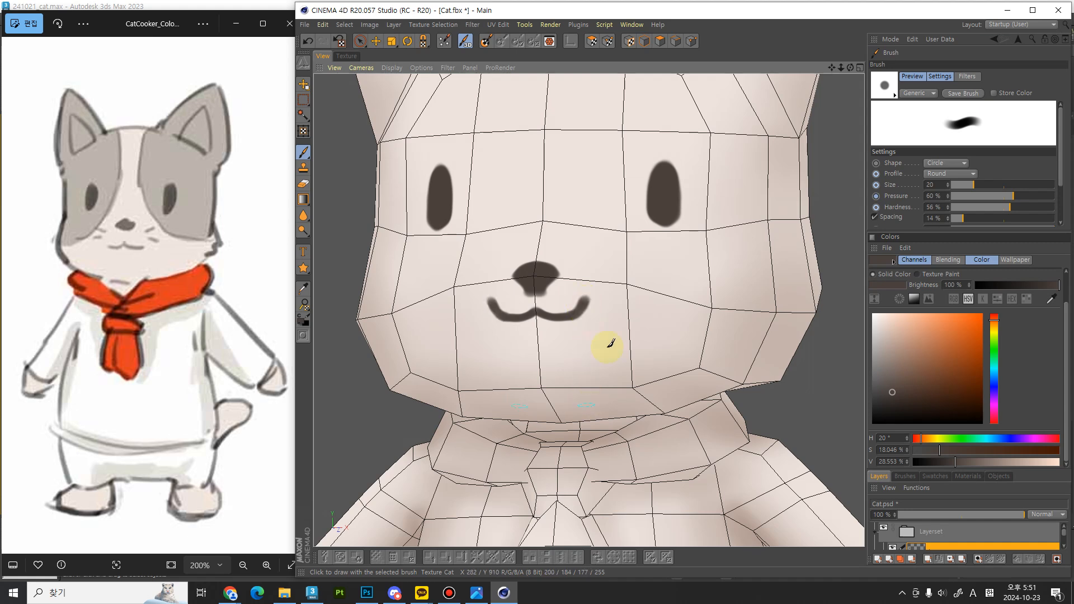
mouse_move(629, 346)
alt+middle_down()
mouse_move(624, 355)
mouse_move(612, 310)
alt+middle_up()
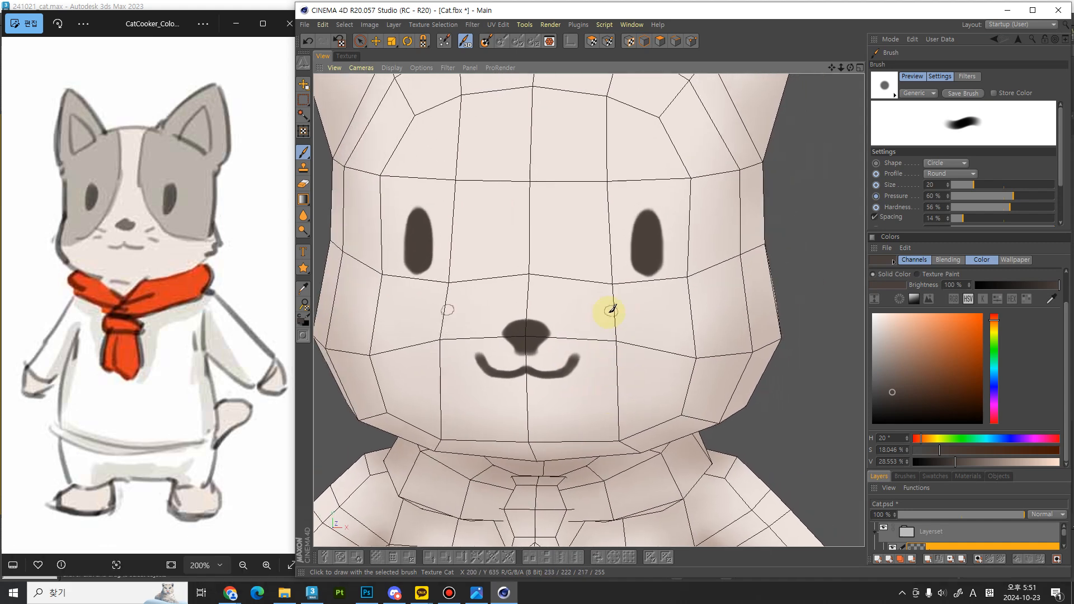
Step: Paint two short dark brown whisker strokes on each cheek beside the nose with brush size 20
drag(599, 315, 633, 309)
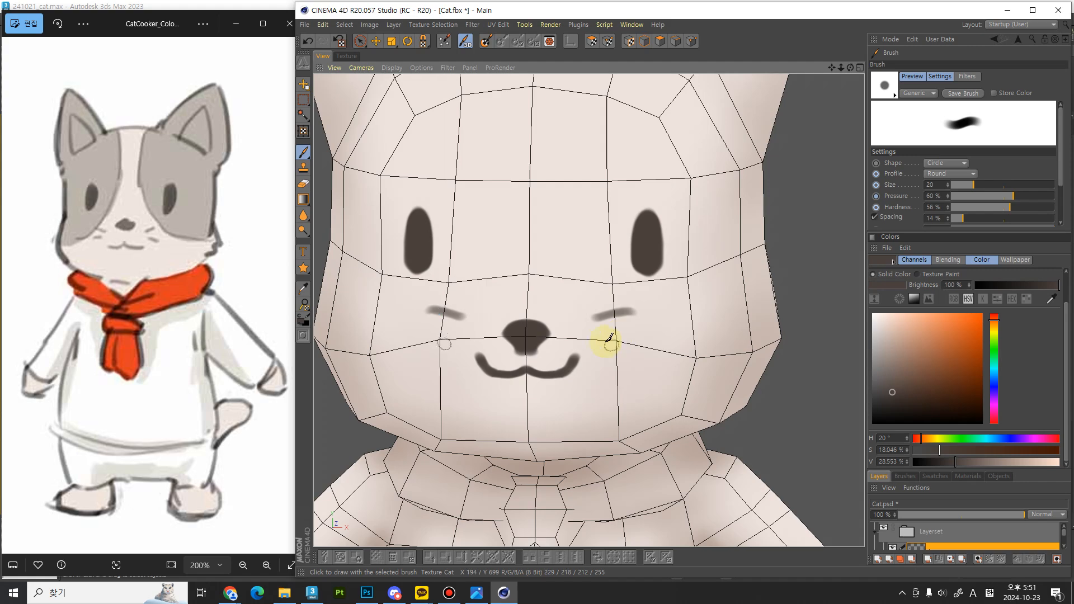
alt+right_drag(637, 278, 610, 279)
alt+drag(610, 354, 647, 341)
Step: Try drawing symmetrical forehead marking lines between the ears with the size 20 brush
scroll(647, 248, down, 3)
alt+middle_drag(648, 248, 588, 341)
alt+drag(586, 344, 597, 323)
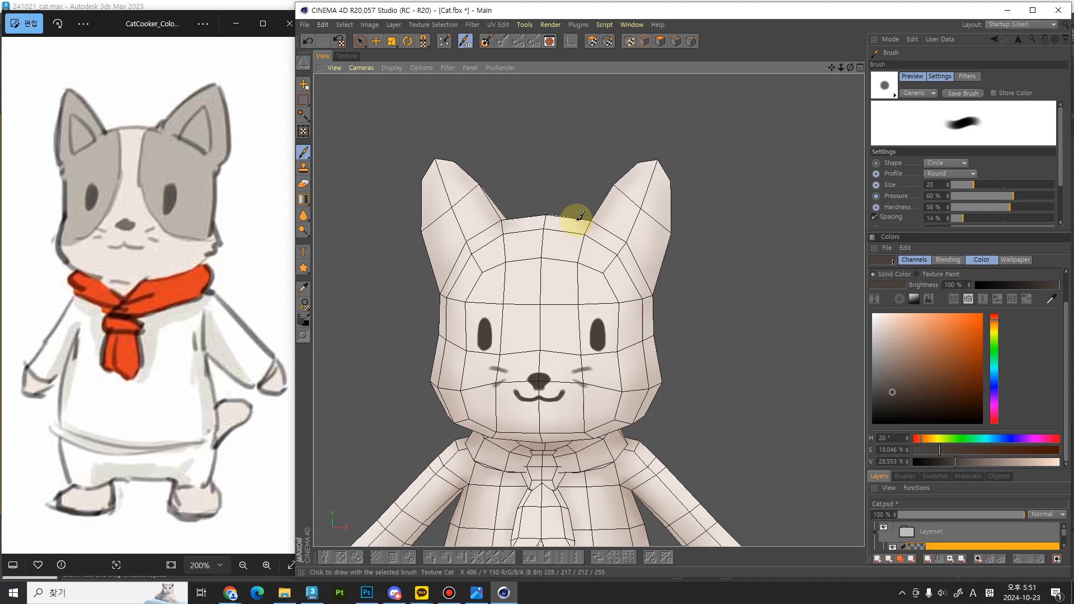
drag(577, 217, 570, 293)
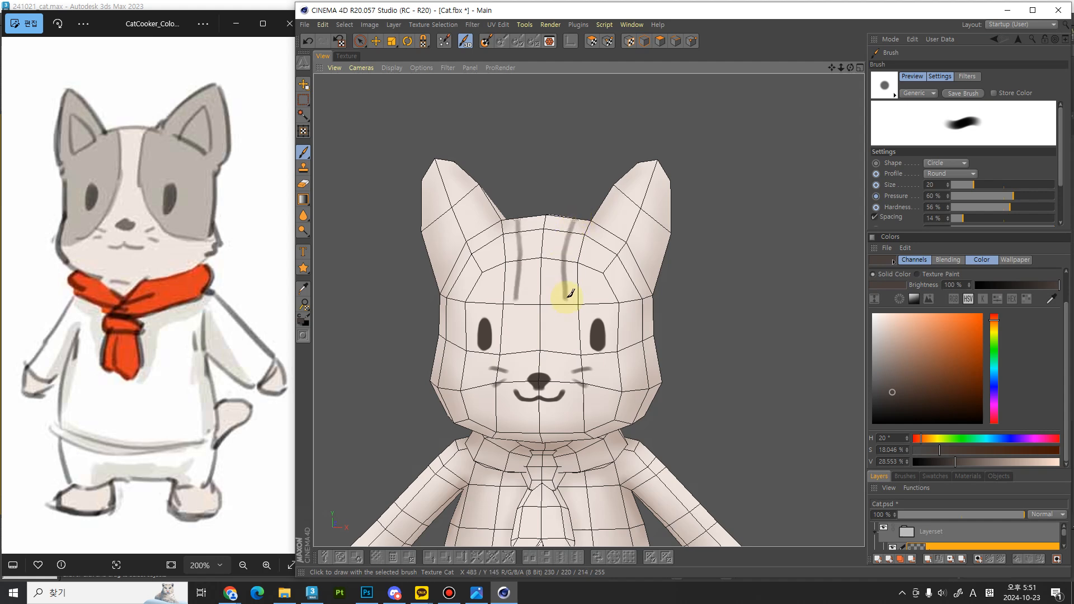
key(ctrl+z)
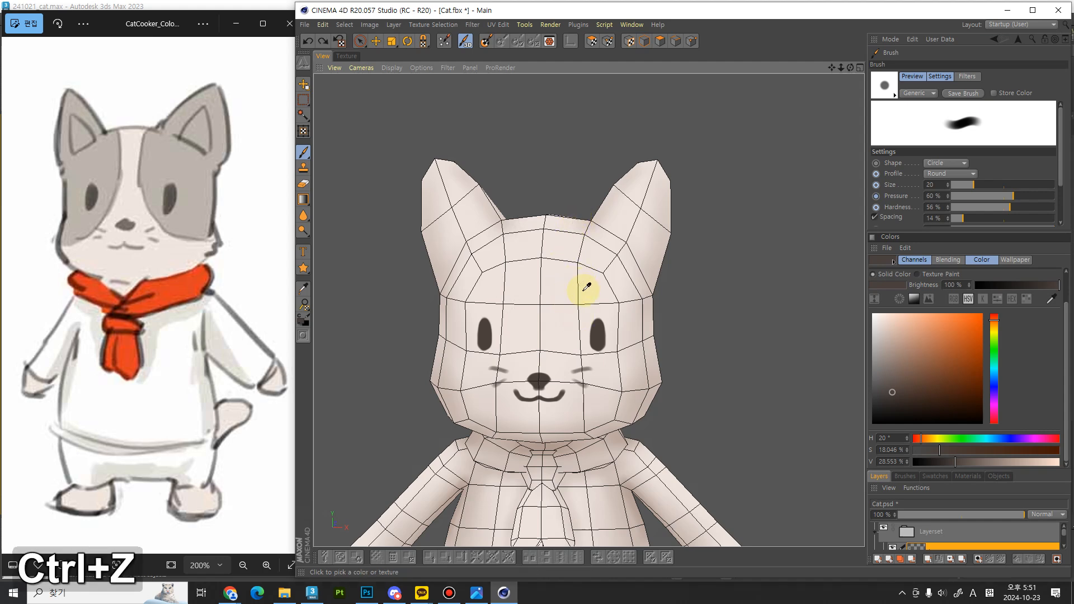
Step: Reduce the brush to size 10 and outline the face marking symmetrically from the forehead down past the inner eyes
key(bracketleft)
key(bracketleft)
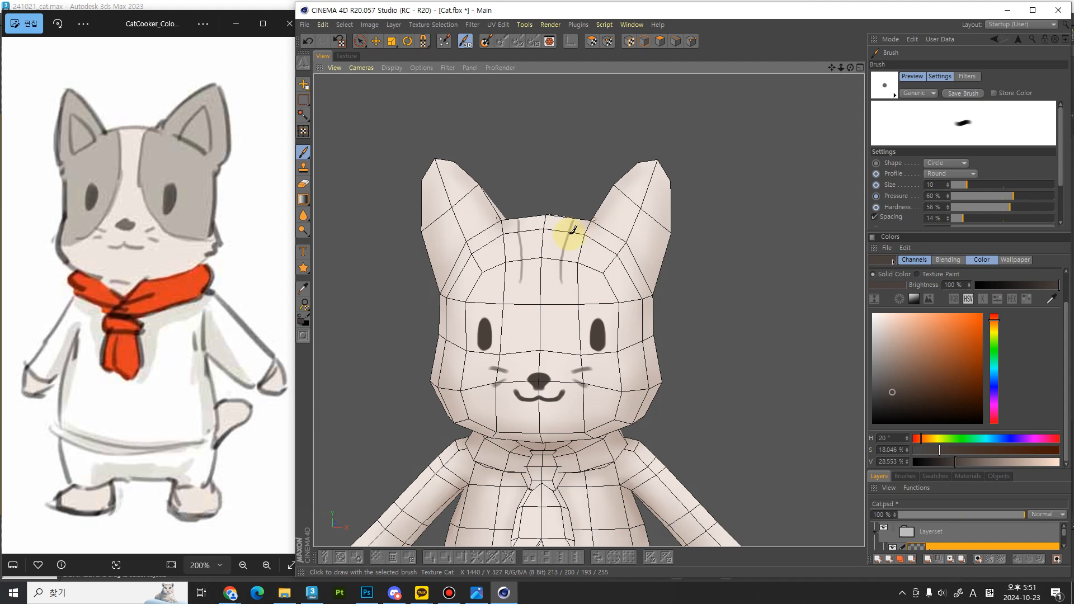
key(ctrl+z)
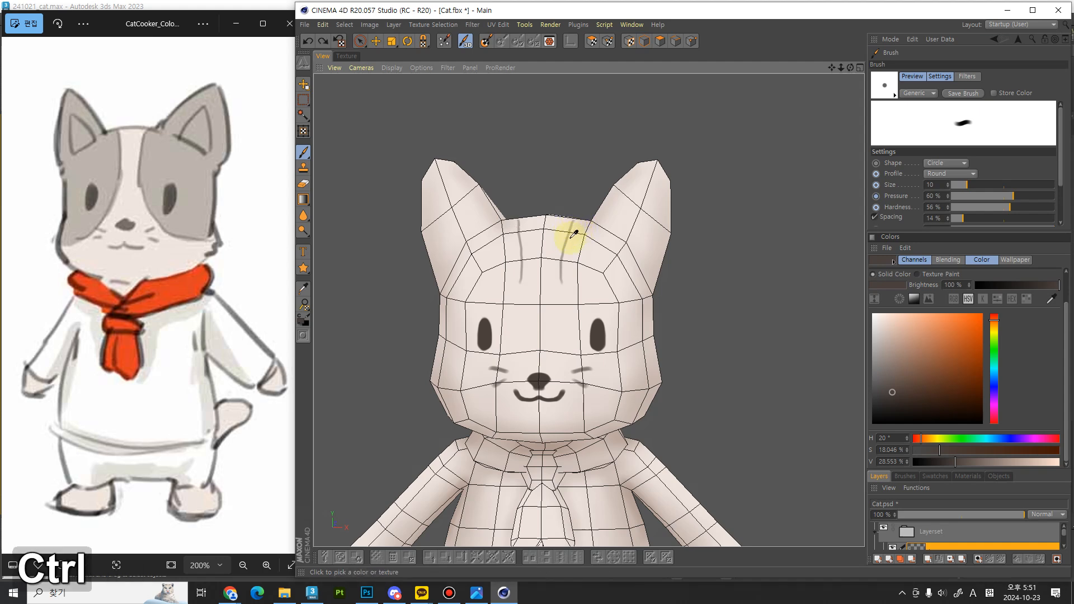
key(ctrl+z)
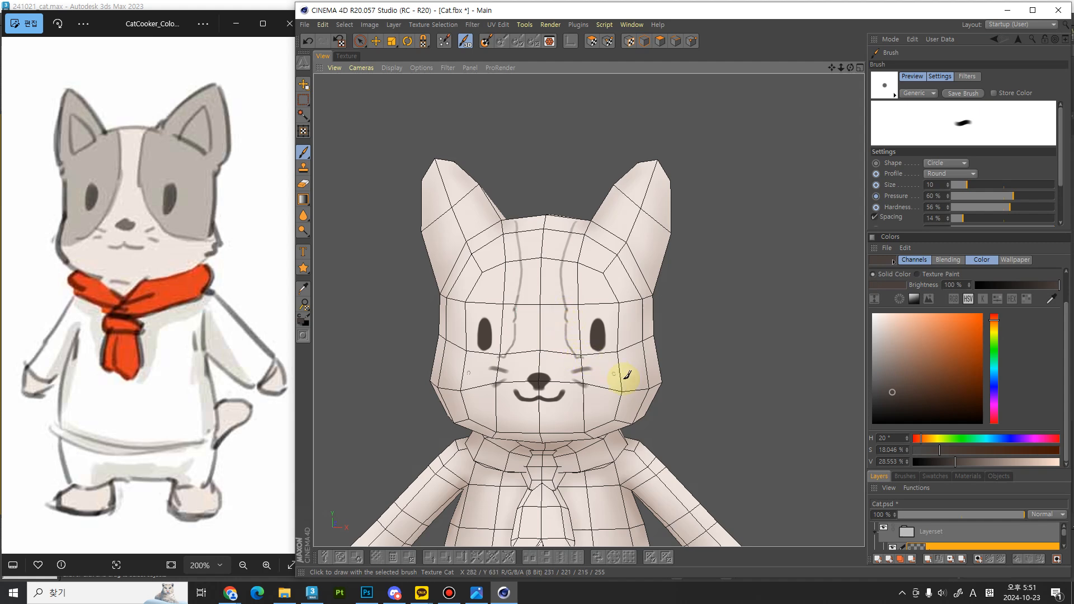
alt+drag(628, 374, 652, 377)
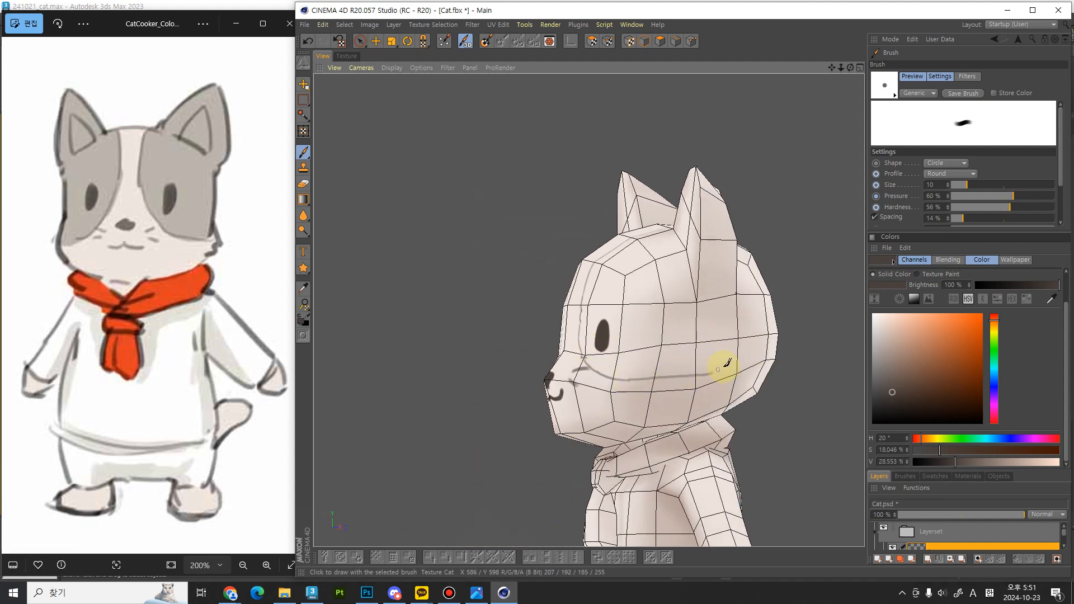
Step: Continue the thin marking outline across the cheek and around the back of the head up to the crown
alt+middle_drag(744, 353, 635, 235)
key(ctrl+z)
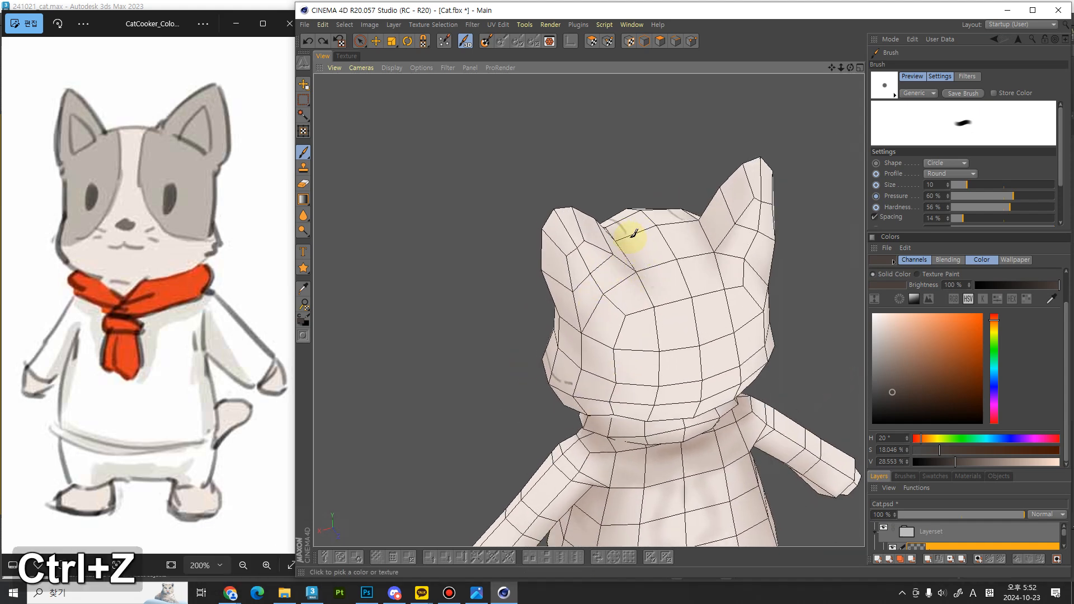
alt+middle_drag(647, 364, 650, 338)
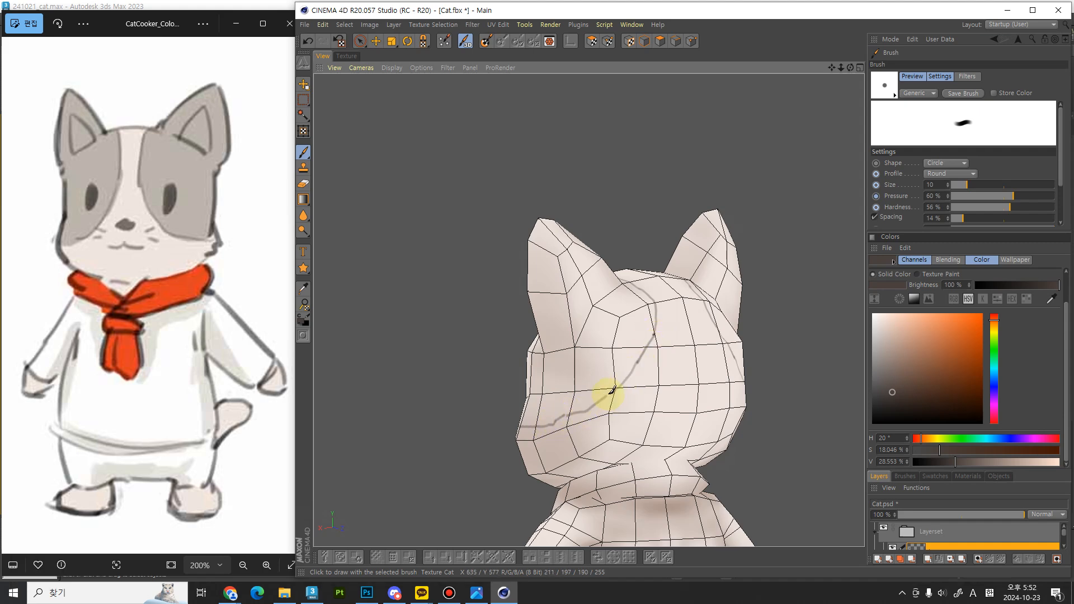
alt+middle_drag(615, 442, 673, 352)
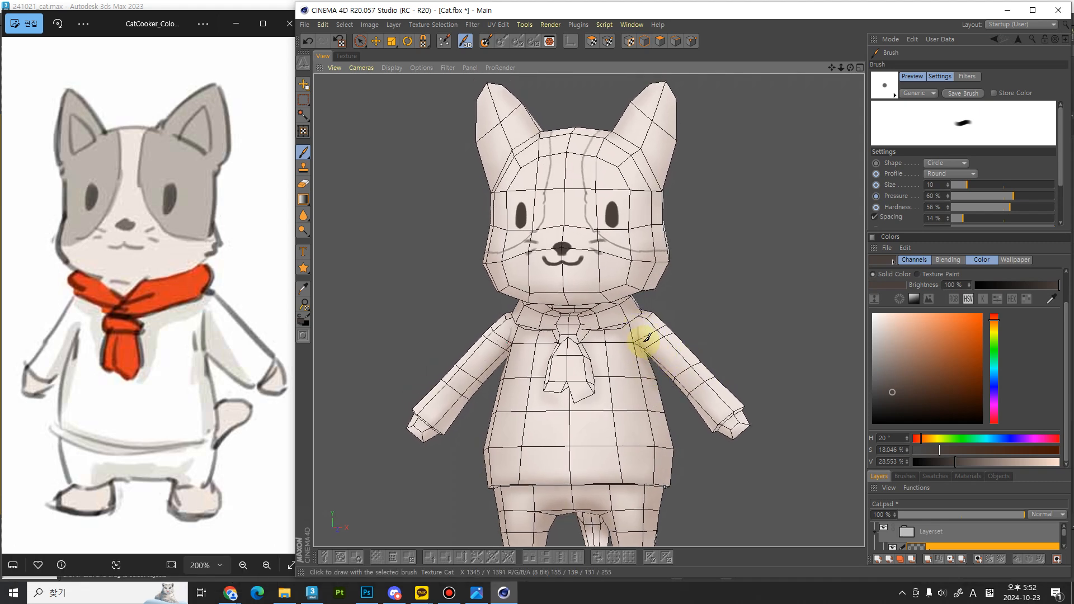
Step: Undo the last stroke and paint short crease lines where the arms meet the body, on the front and back
key(ctrl)
key(ctrl+z)
mouse_move(644, 344)
alt+right_down()
mouse_move(645, 360)
mouse_move(657, 241)
alt+right_up()
alt+drag(641, 369, 625, 334)
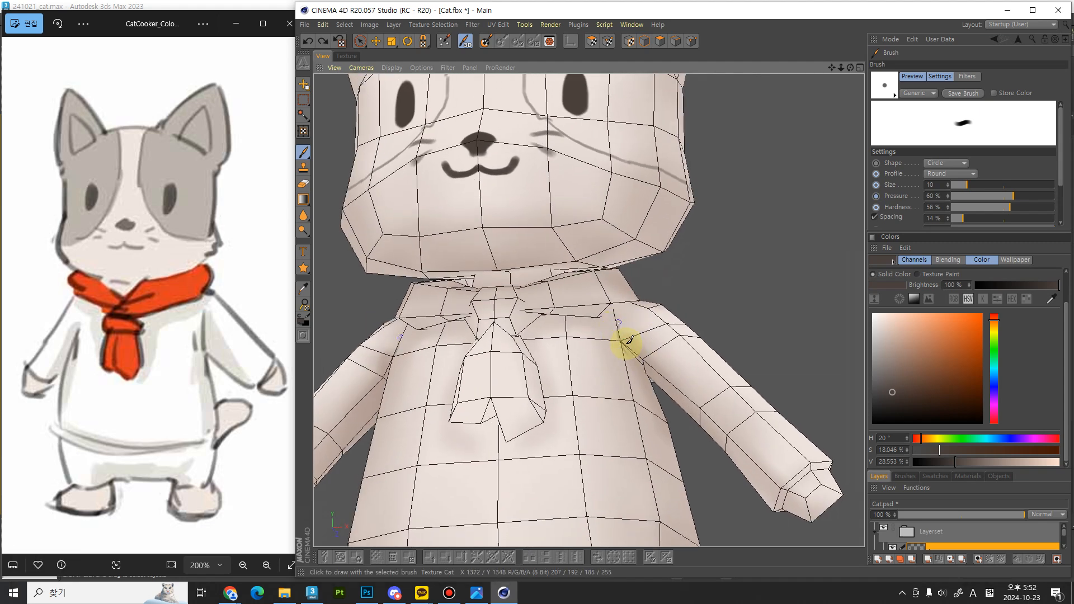
alt+drag(647, 374, 617, 342)
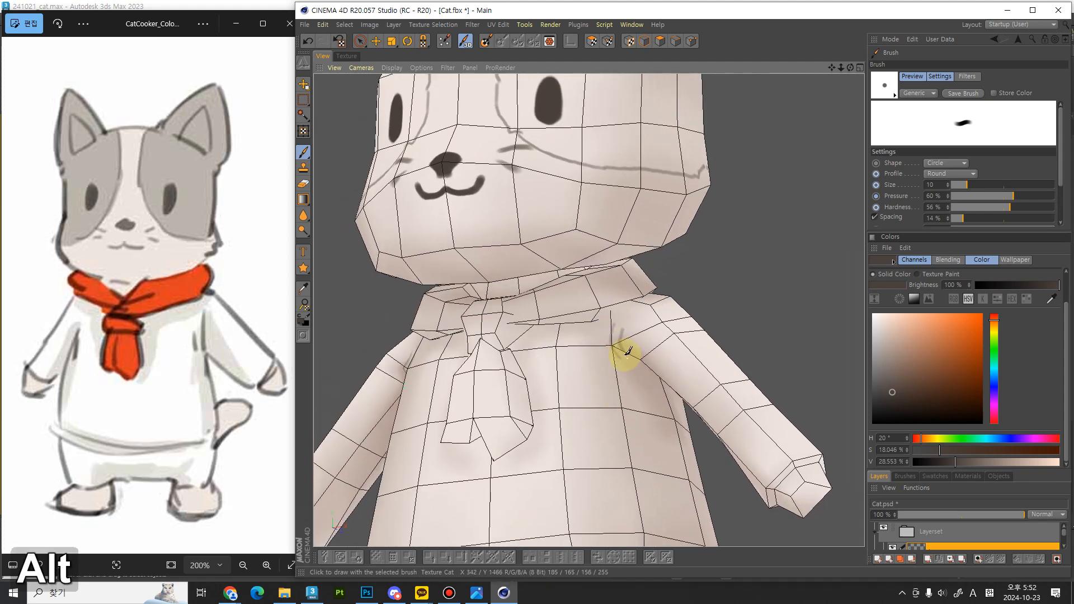
alt+drag(685, 376, 556, 347)
alt+middle_drag(556, 347, 659, 331)
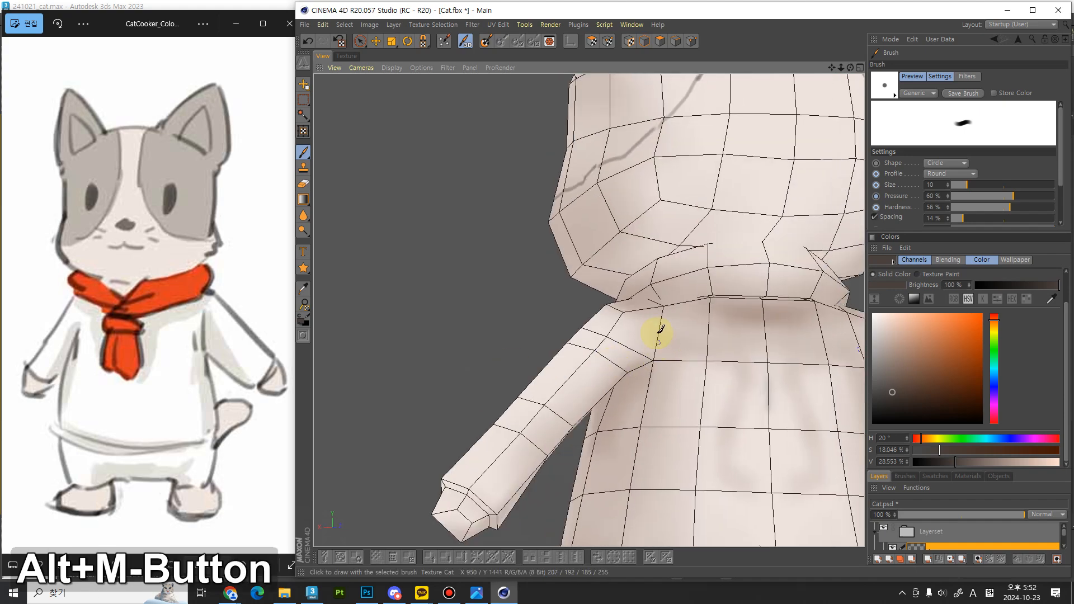
alt+middle_drag(674, 409, 826, 431)
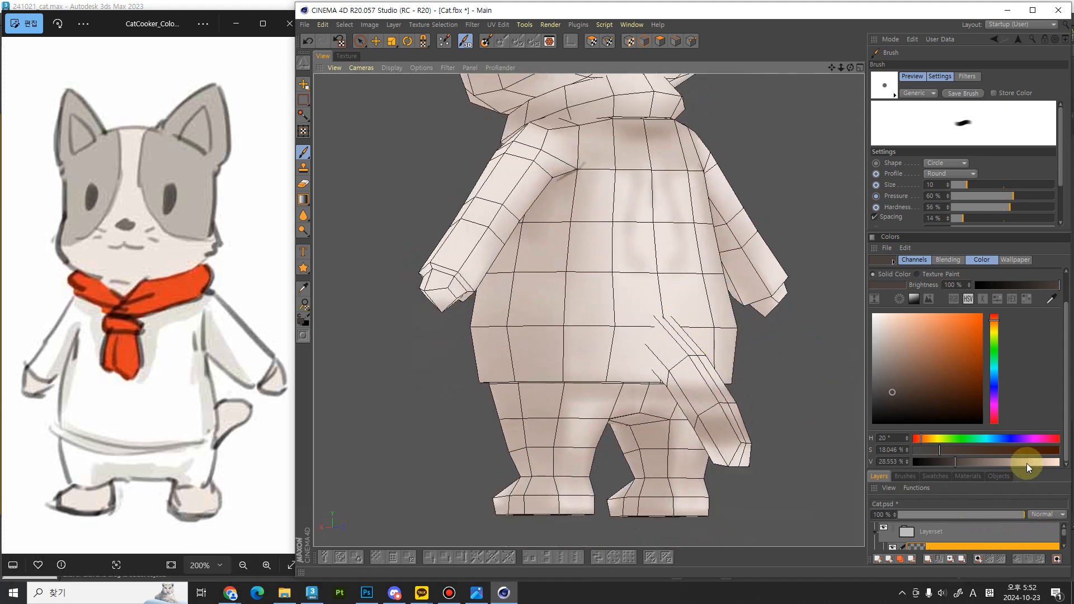
Step: Enlarge the layer list, select the brown shading layer, and toggle its visibility to compare the shading on the back and tail
drag(1039, 469, 1045, 441)
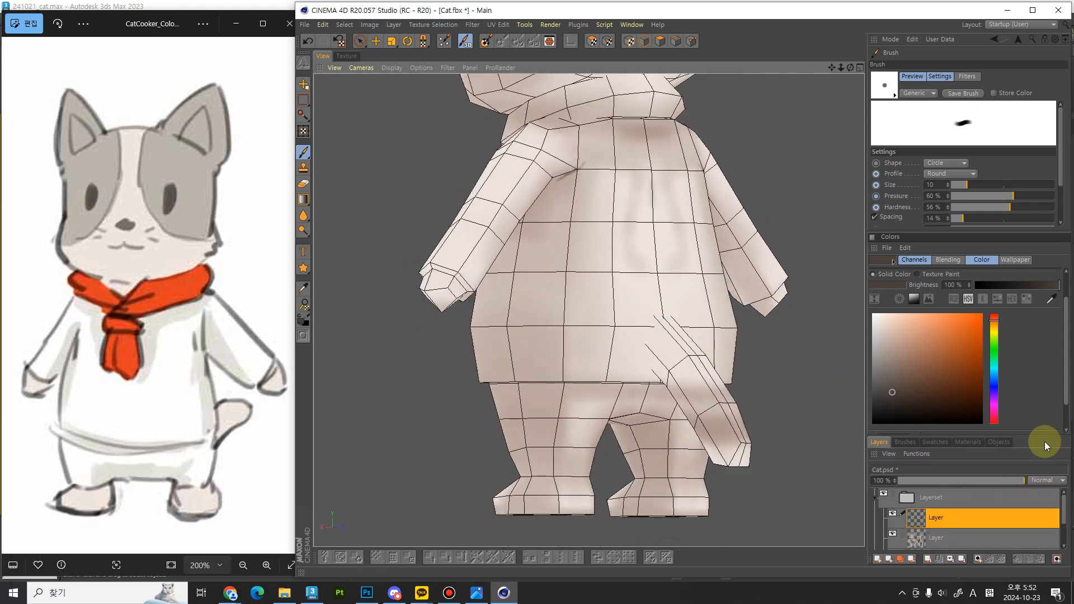
drag(1065, 508, 1065, 529)
click(968, 507)
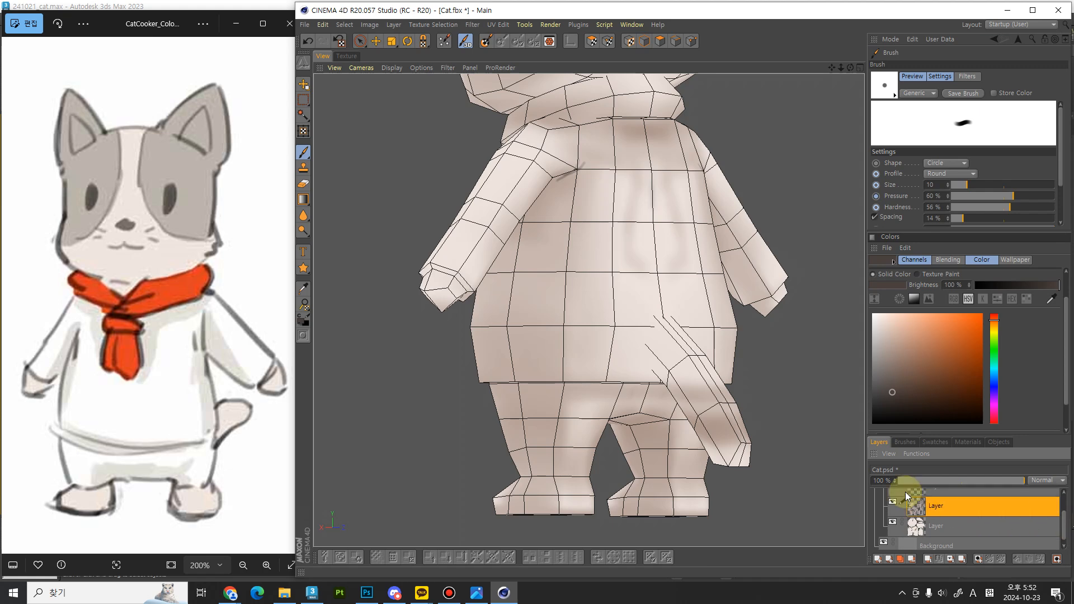
click(893, 503)
click(893, 502)
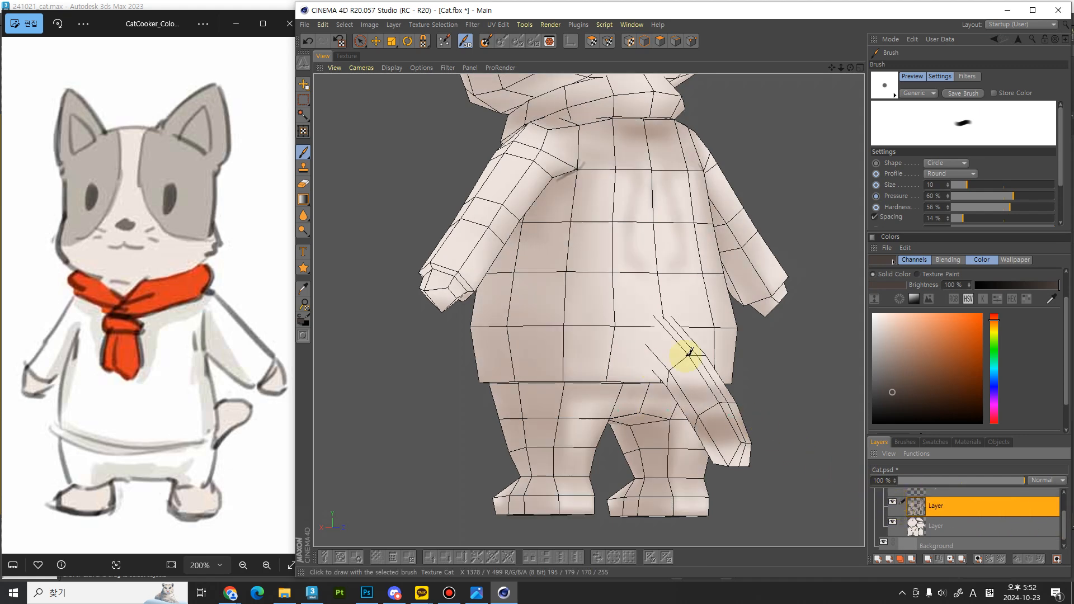
alt+drag(757, 460, 777, 465)
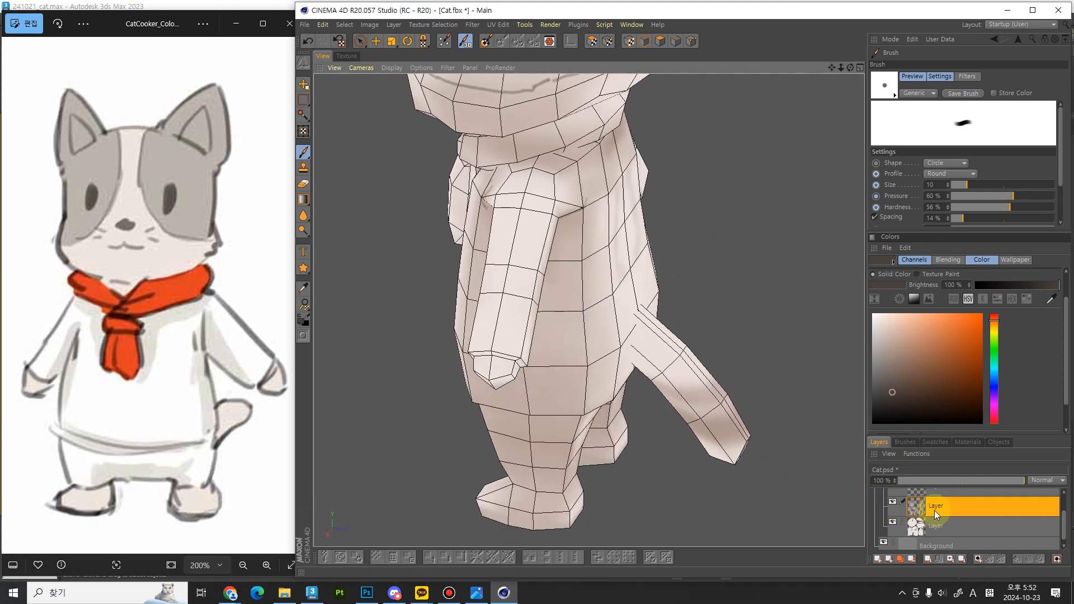
click(892, 503)
click(893, 502)
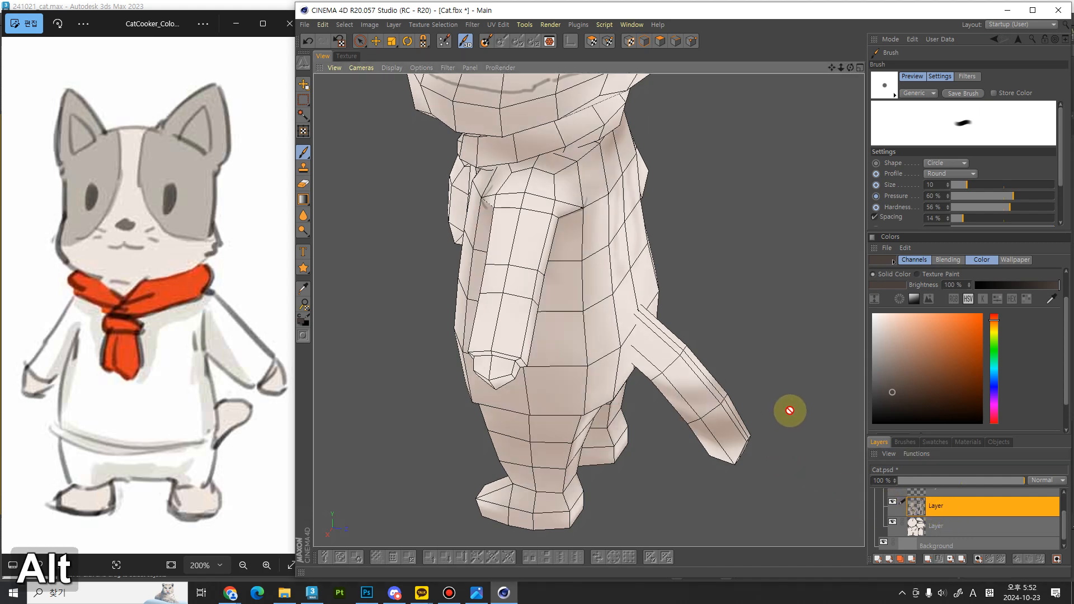
Step: Switch to the Eraser and set its size to 100
mouse_move(791, 408)
alt+mouse_down()
mouse_move(694, 336)
mouse_move(674, 401)
mouse_move(679, 372)
mouse_move(712, 355)
alt+mouse_up()
key(e)
key(bracketright)
key(bracketright)
key(bracketright)
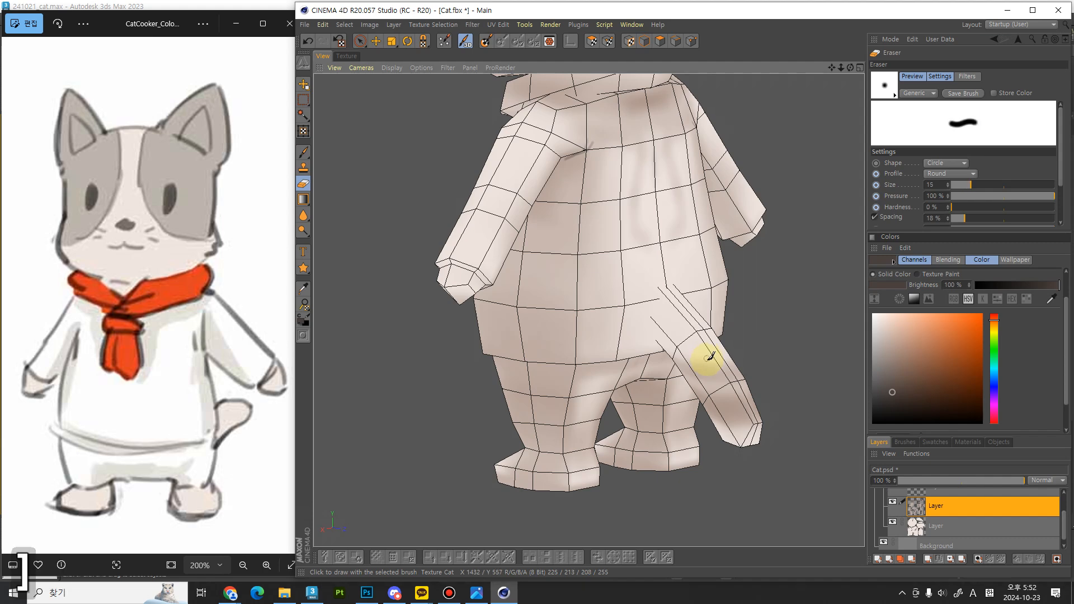
key(bracketright)
key(bracketright)
key(bracketright)
key(bracketright)
key(bracketright)
key(bracketright)
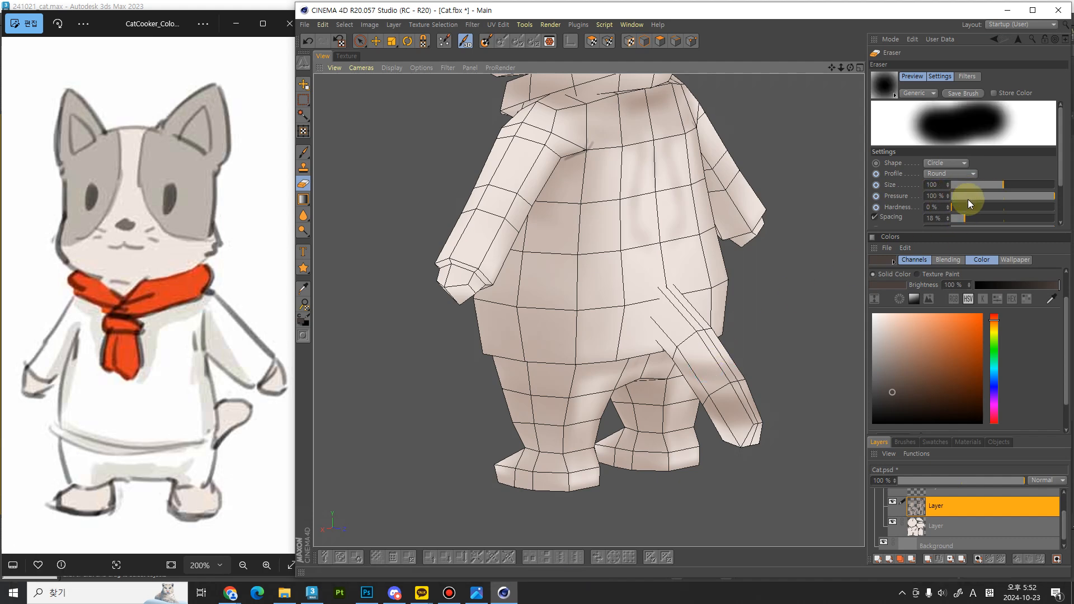
Step: Link the eraser's pressure to Pen Pressure, bending the response curve to about 30% at 57% pen pressure
click(876, 198)
click(767, 146)
drag(919, 195, 930, 199)
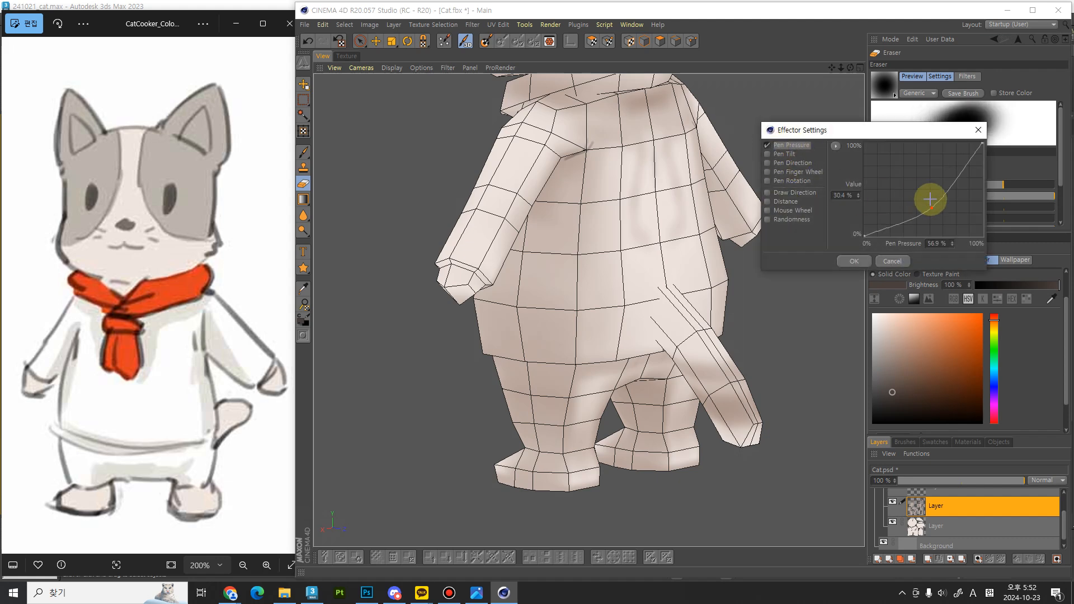
Step: Lighten the dark shading along the tail with the soft eraser
alt+drag(803, 300, 709, 345)
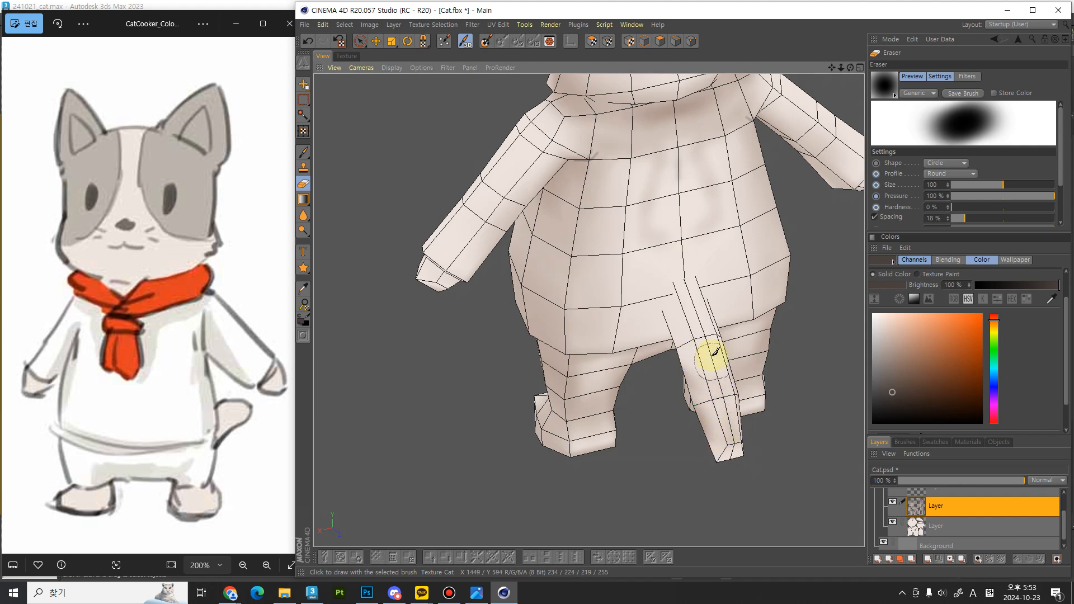
mouse_move(731, 436)
alt+mouse_down()
mouse_move(774, 367)
mouse_move(719, 397)
alt+mouse_up()
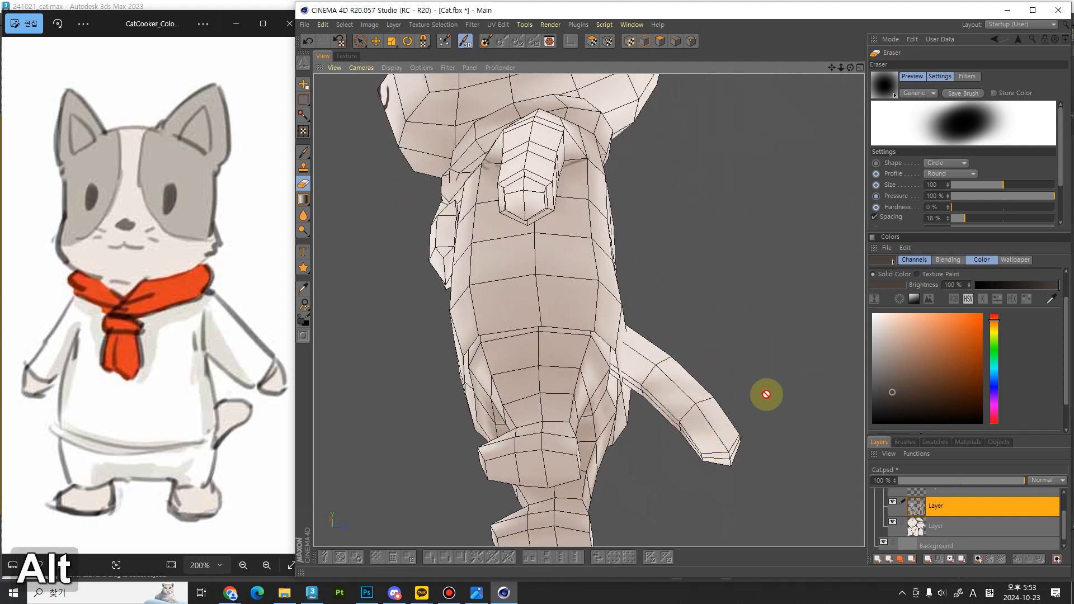
alt+drag(764, 391, 715, 377)
alt+middle_drag(714, 376, 720, 404)
alt+drag(721, 404, 744, 400)
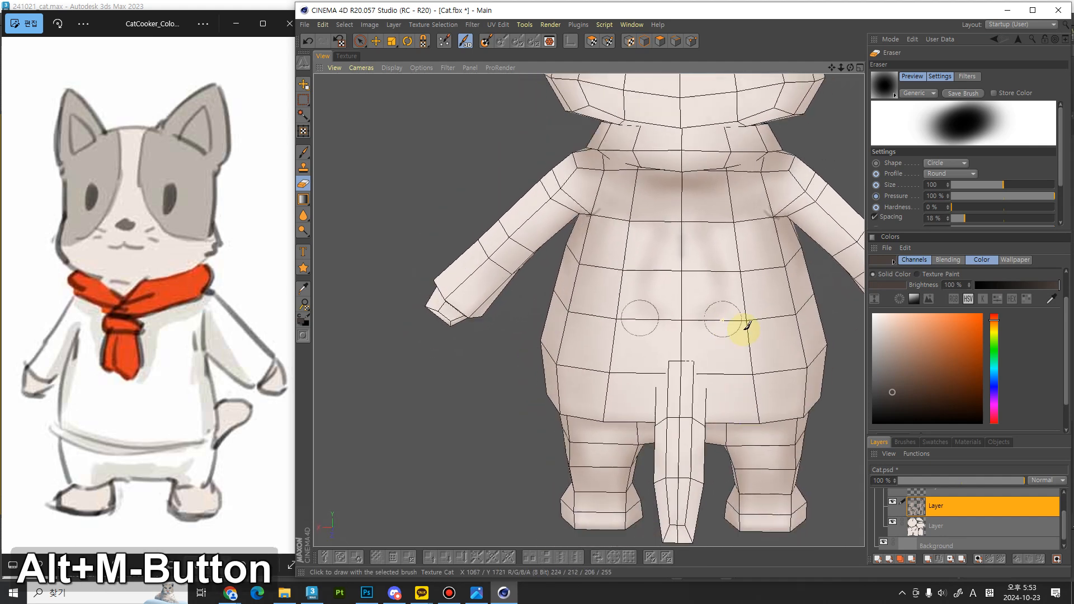
Step: Erase the tie-shaped shadow from the middle of the cat's back
alt+middle_drag(733, 316, 727, 363)
alt+drag(728, 364, 716, 366)
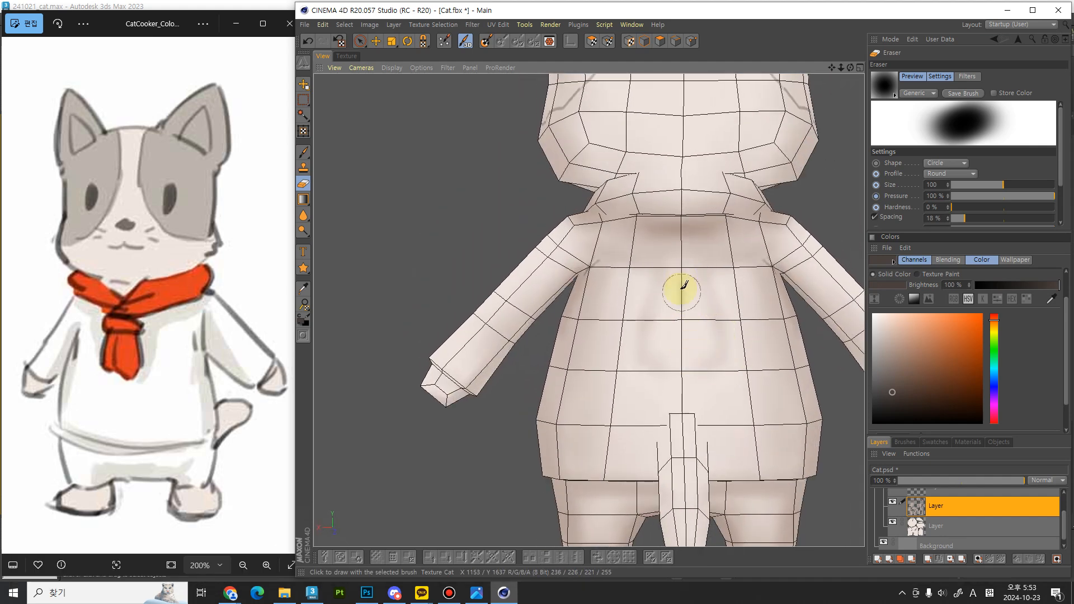
drag(714, 313, 722, 374)
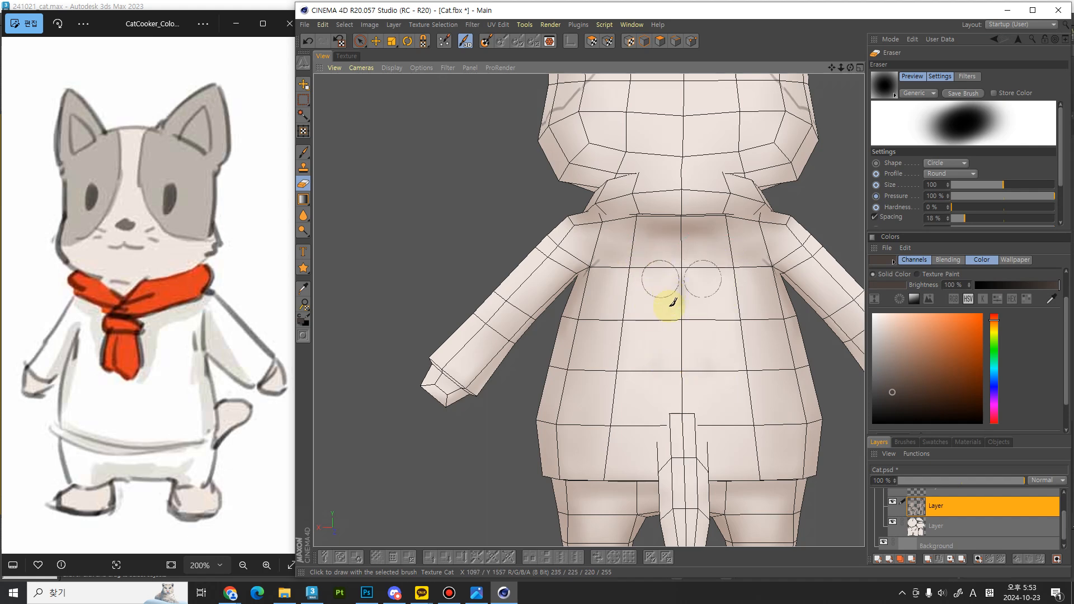
alt+drag(664, 347, 674, 297)
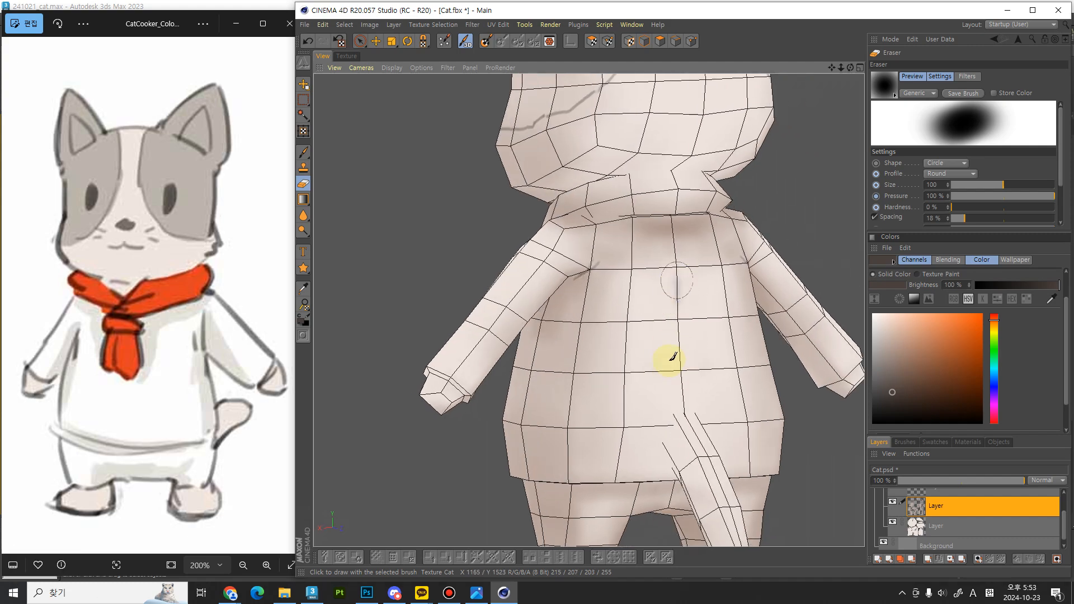
Step: Return to the Brush and sample the brown shading color just below the collar on the back
scroll(730, 326, up, 3)
scroll(710, 331, down, 6)
alt+middle_drag(700, 189, 697, 285)
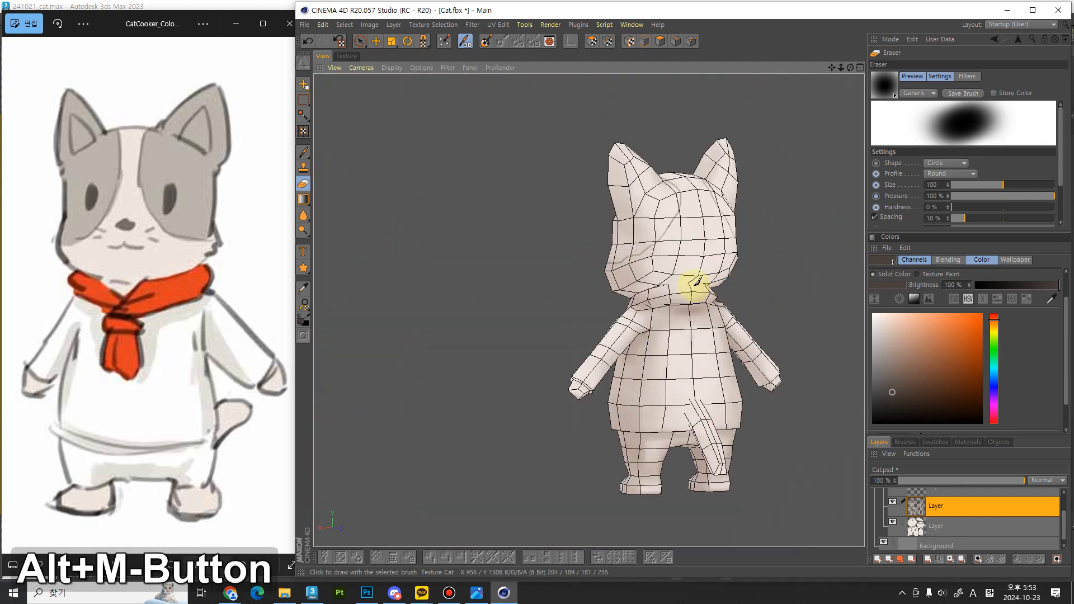
scroll(709, 274, down, 1)
scroll(710, 274, up, 5)
alt+middle_drag(757, 307, 677, 338)
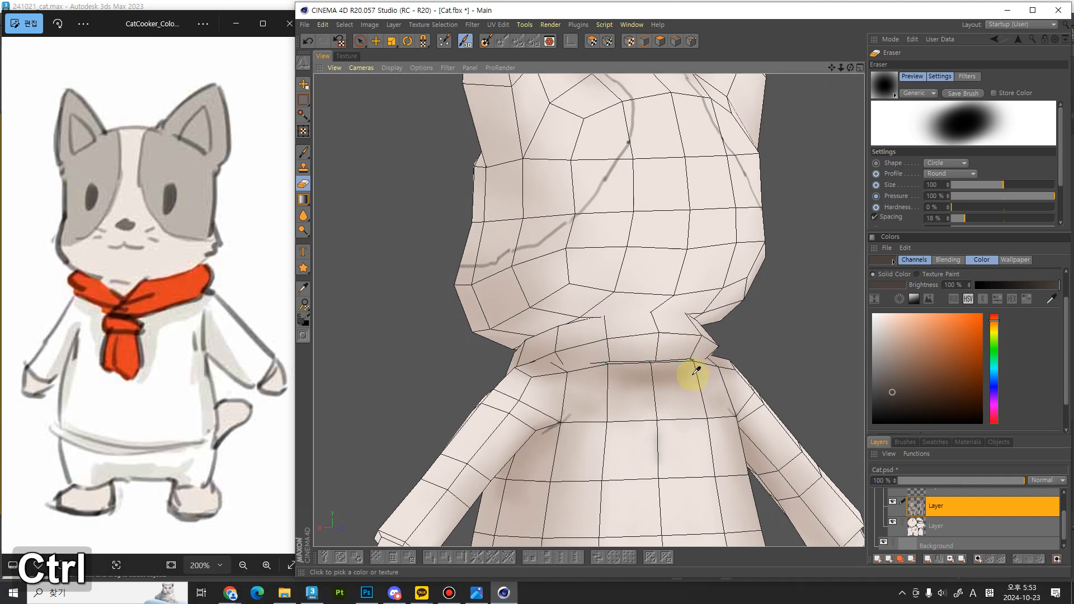
key(b)
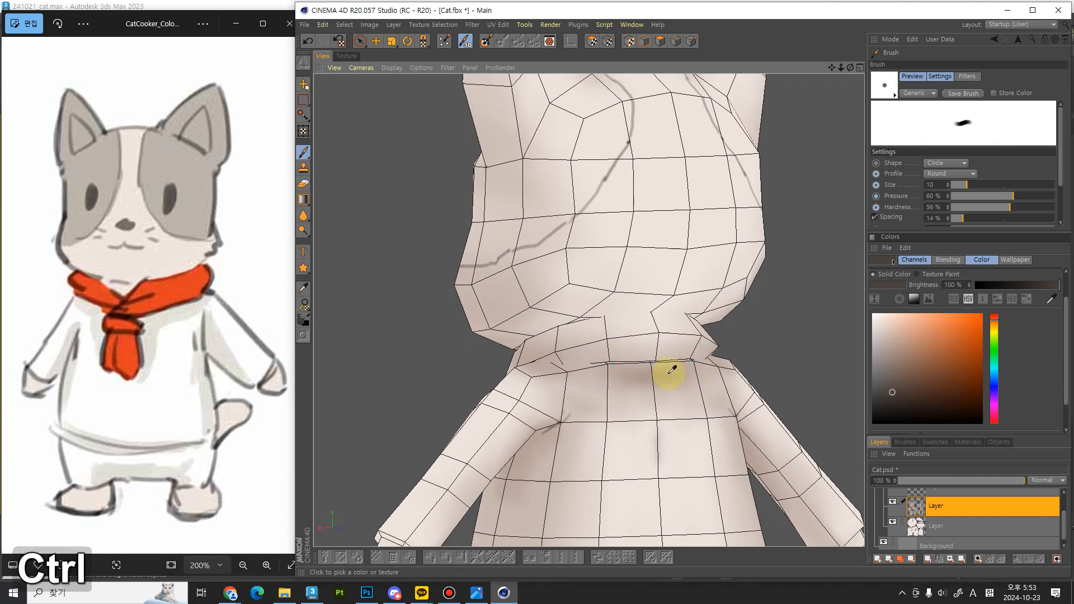
ctrl+click(670, 371)
Step: Set the brush to size 500 with 0% hardness for broad, soft shading
key(bracketright)
key(bracketright)
key(bracketright)
key(bracketright)
key(bracketright)
key(bracketright)
key(bracketright)
key(bracketright)
key(bracketright)
key(bracketright)
key(bracketright)
key(bracketright)
key(bracketright)
key(bracketright)
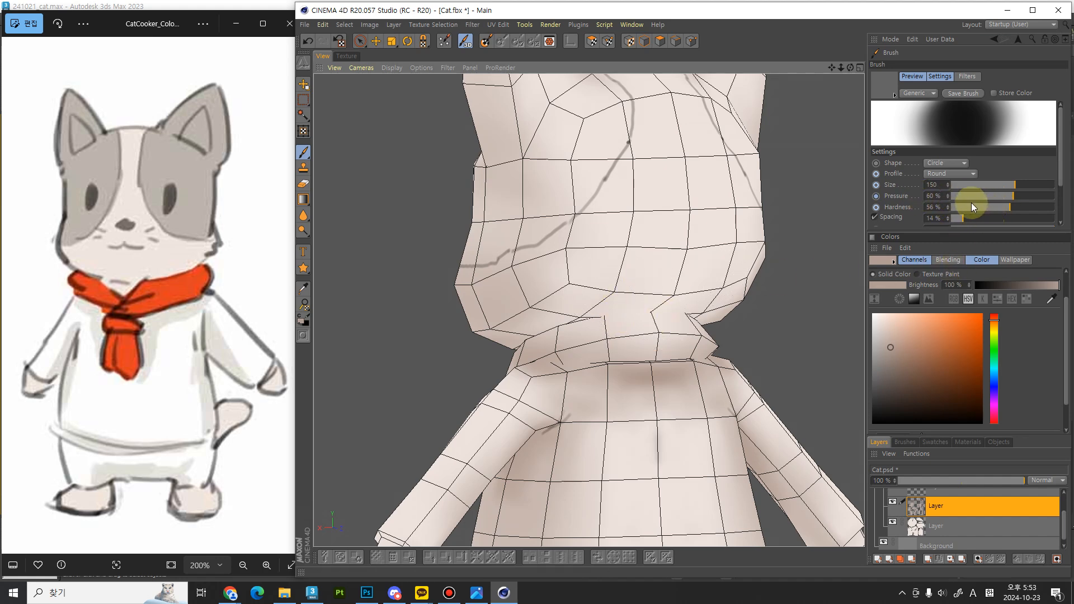
mouse_move(971, 204)
mouse_down()
mouse_move(1012, 204)
mouse_move(891, 204)
mouse_up()
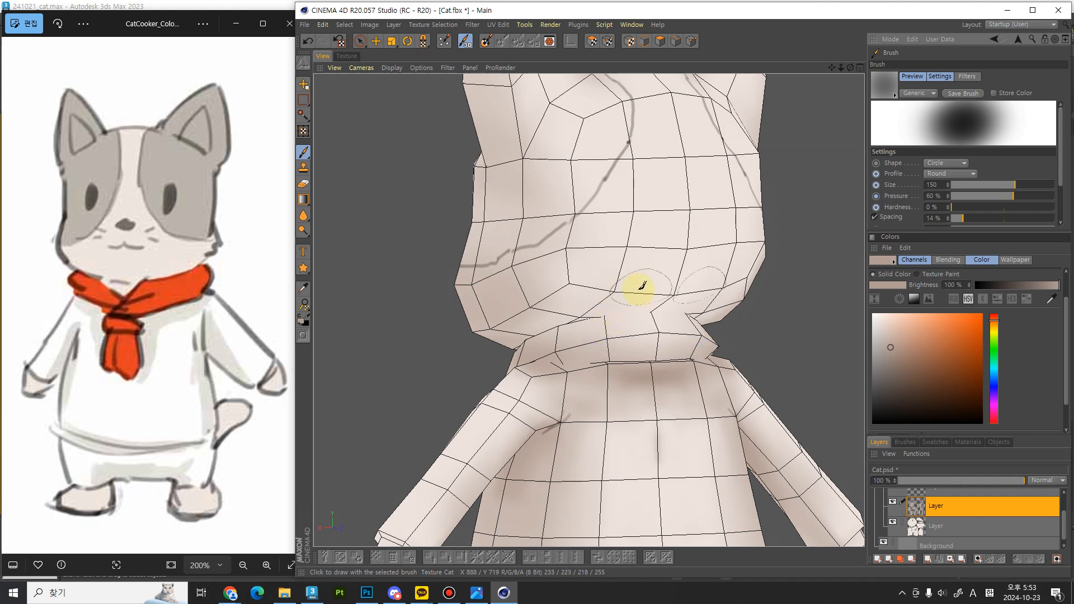
key(bracketright)
key(bracketright)
key(bracketright)
key(bracketright)
key(bracketright)
key(bracketright)
key(bracketright)
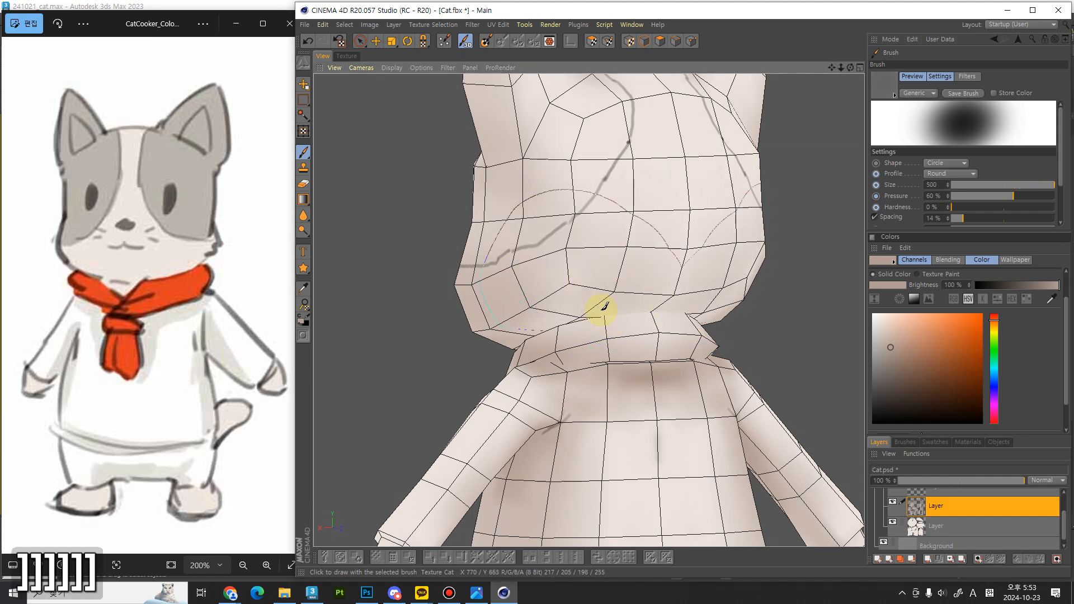
Step: Brush soft brown shading onto the back of the collar and the upper back beneath it, reducing the brush to size 150
key(bracketleft)
key(bracketleft)
key(bracketleft)
key(bracketleft)
key(bracketleft)
key(bracketleft)
key(bracketleft)
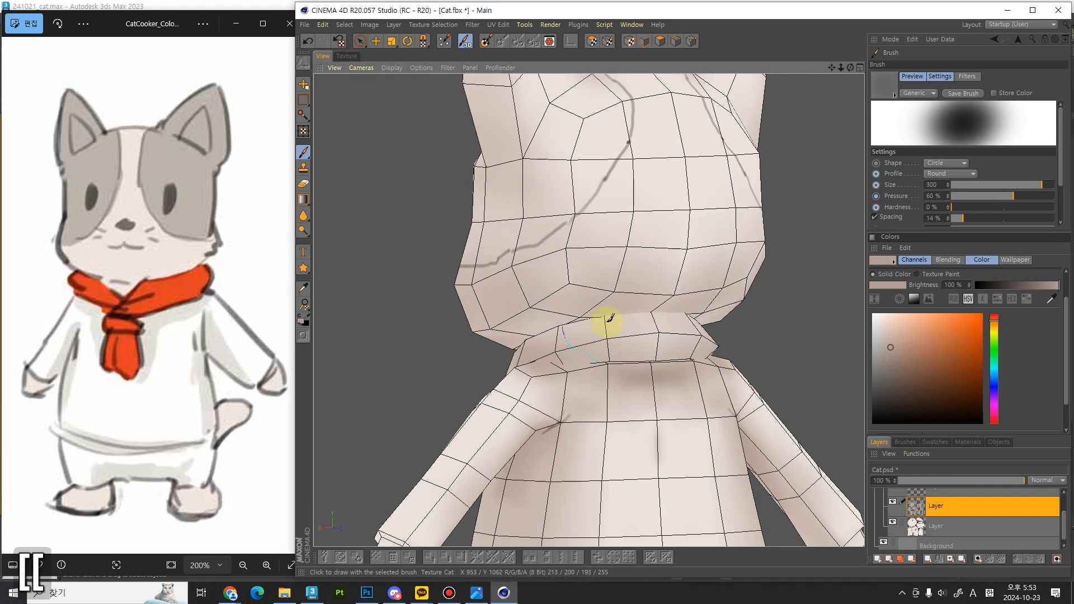
mouse_move(625, 312)
mouse_down()
mouse_move(672, 311)
mouse_move(587, 307)
mouse_move(648, 300)
mouse_move(608, 334)
mouse_move(599, 359)
mouse_move(662, 364)
mouse_move(556, 388)
mouse_move(566, 415)
mouse_move(636, 378)
mouse_up()
key(bracketright)
key(bracketleft)
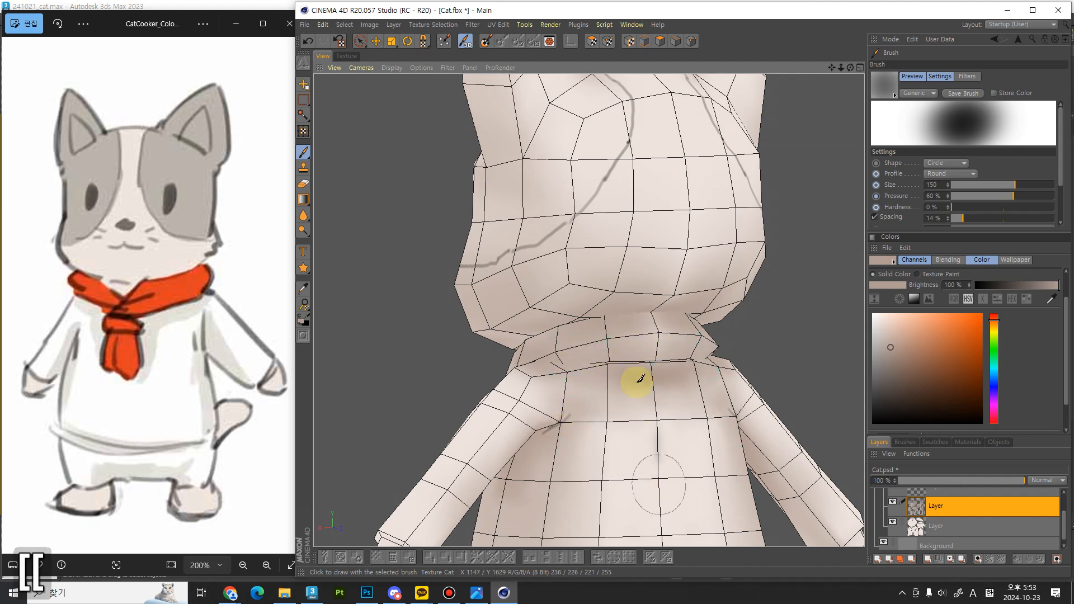
Step: Reduce the brush to size 100 and softly shade the area around the tail's base on the lower back
mouse_move(635, 379)
alt+middle_down()
mouse_move(619, 360)
mouse_move(712, 427)
mouse_move(724, 330)
mouse_move(643, 307)
mouse_move(688, 384)
mouse_move(702, 388)
mouse_move(694, 277)
alt+middle_up()
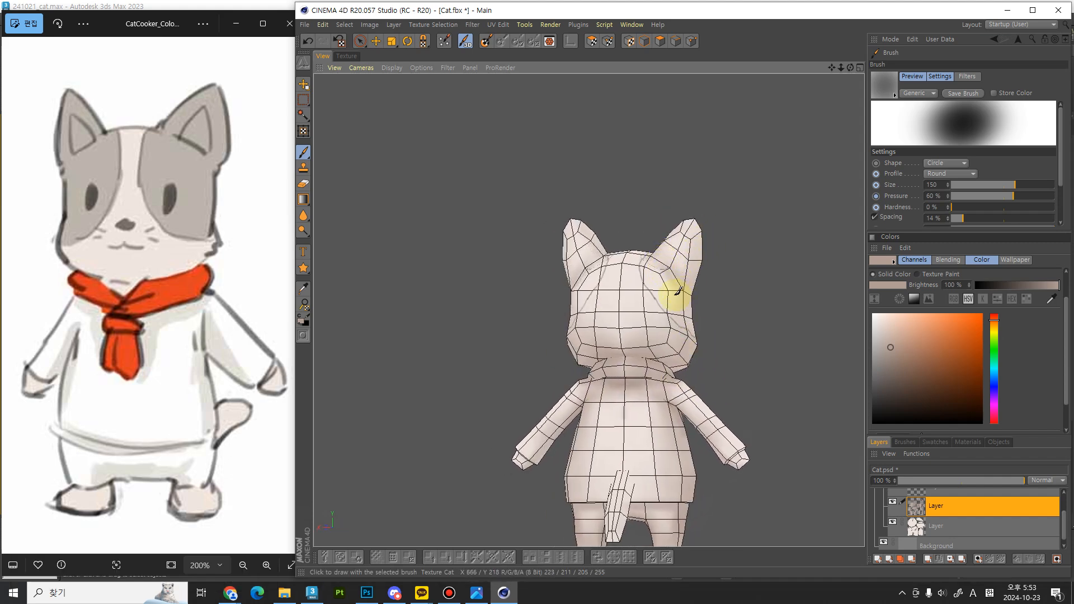
alt+middle_drag(710, 355, 631, 402)
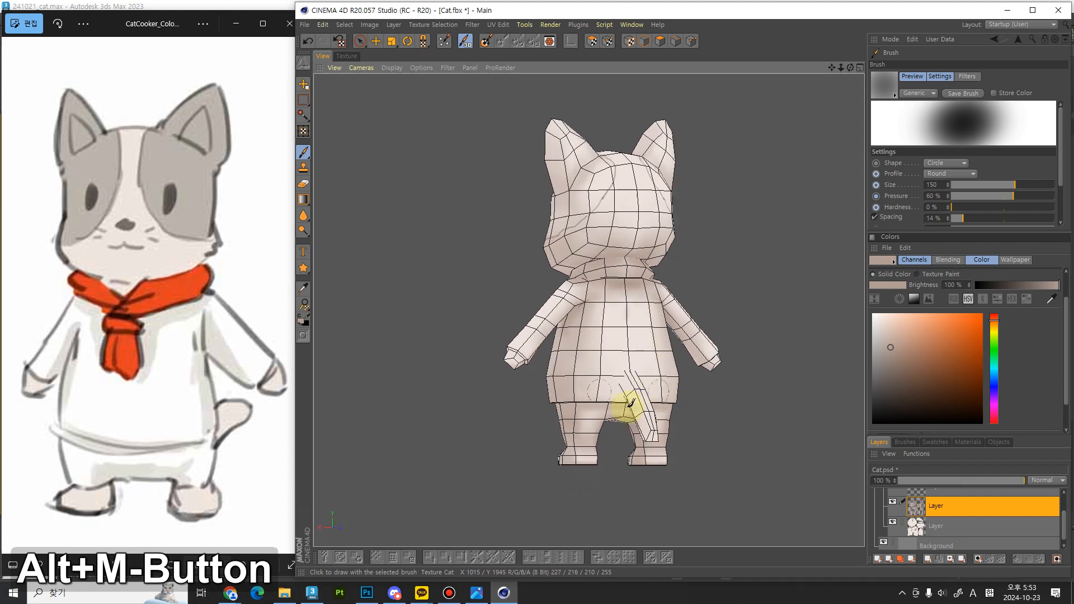
key(bracketleft)
key(bracketleft)
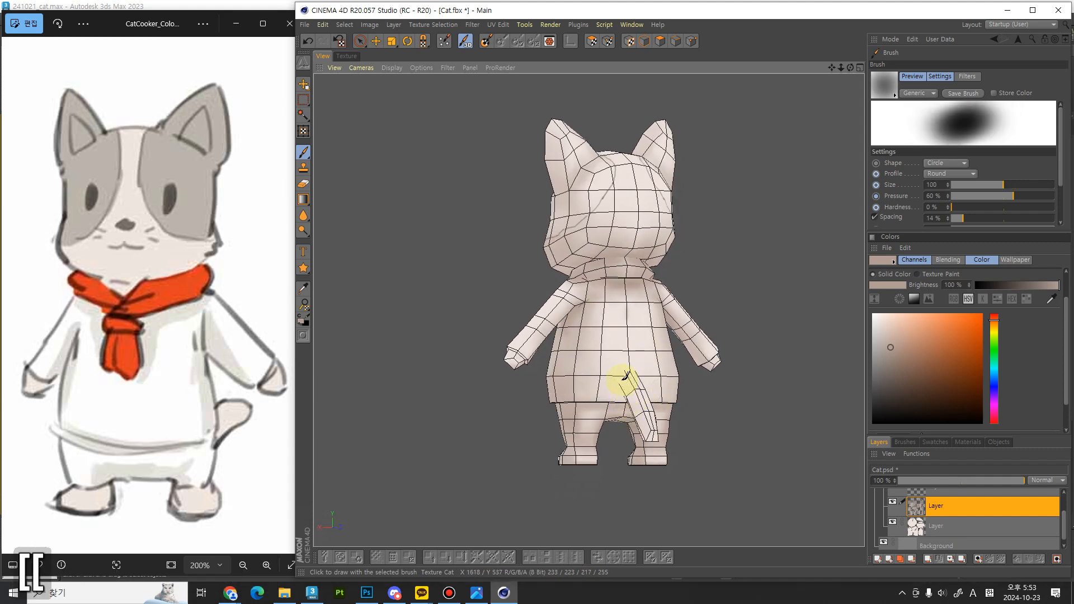
drag(622, 380, 647, 436)
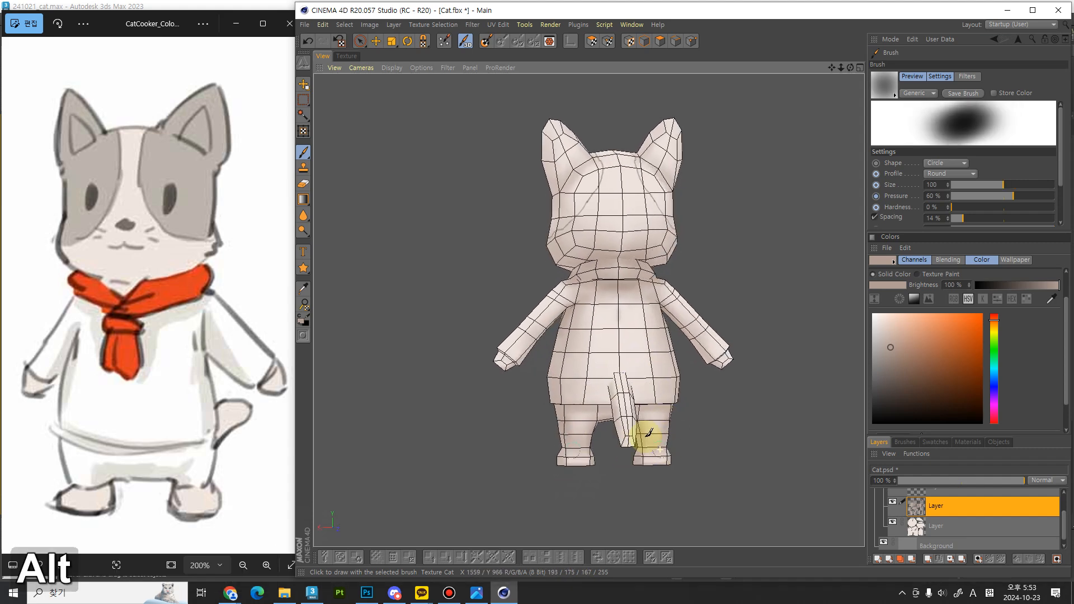
alt+right_drag(654, 393, 690, 269)
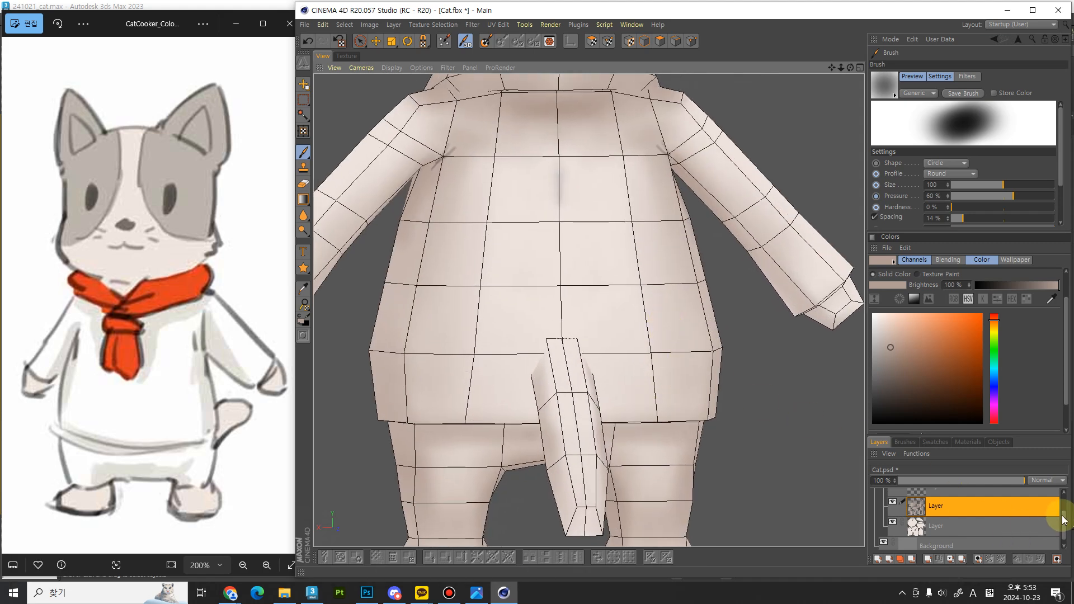
Step: On the layer above the shading, outline the tail's base using a size 8 brush with 53% pressure and 60% hardness
drag(1063, 520, 1063, 502)
click(1022, 514)
alt+drag(559, 308, 585, 305)
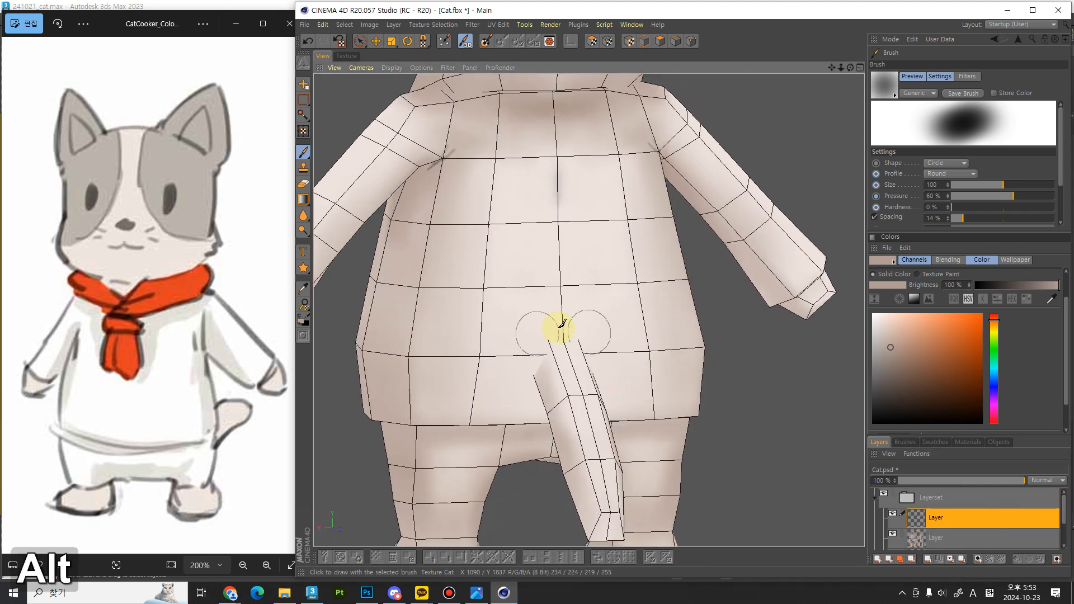
key(b)
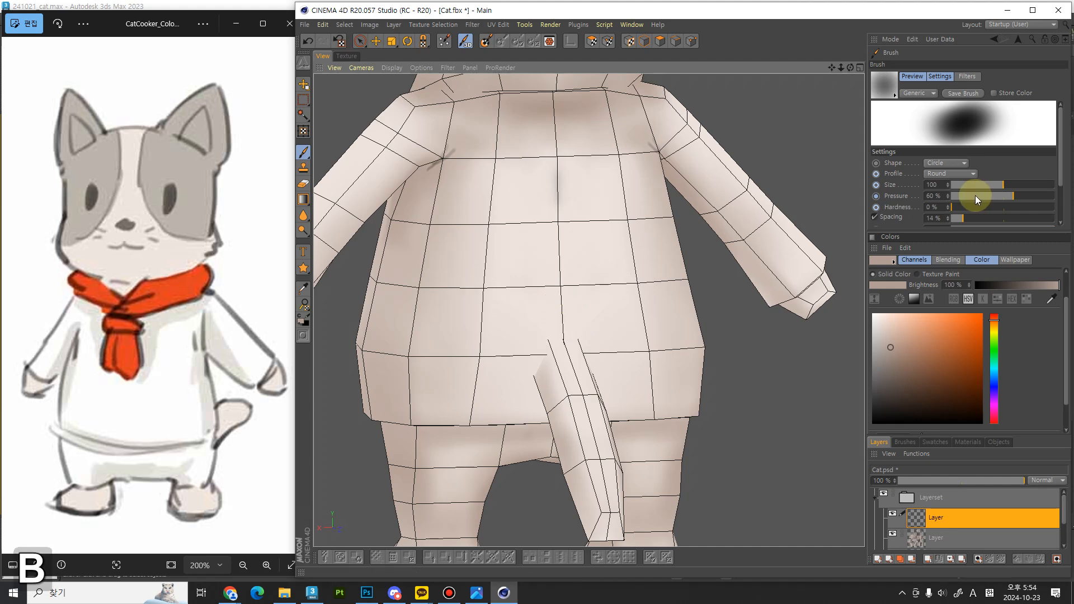
mouse_move(974, 194)
mouse_down()
mouse_move(964, 195)
mouse_move(1005, 196)
mouse_move(1016, 207)
mouse_move(961, 185)
mouse_up()
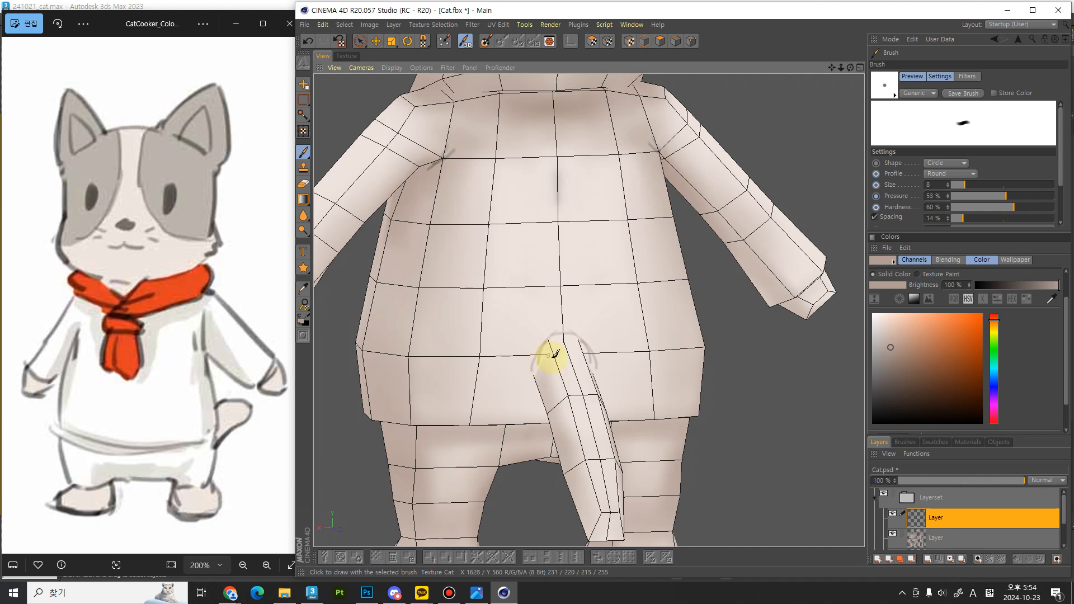
key(ctrl+z)
drag(564, 333, 562, 332)
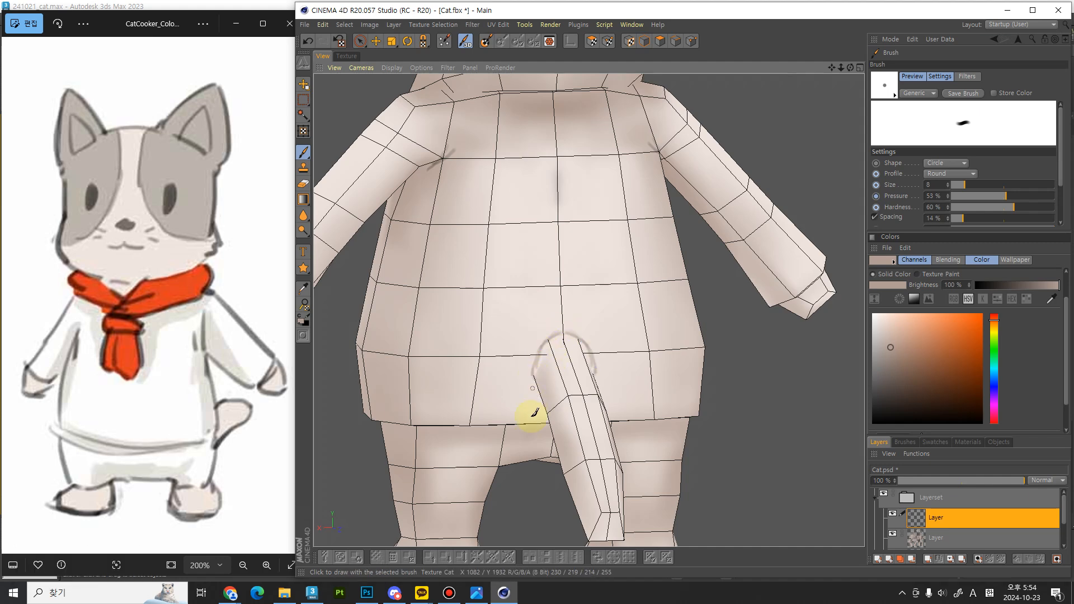
Step: Draw thin crease lines around the ankles where the legs meet the feet
alt+drag(534, 413, 563, 316)
alt+middle_drag(563, 316, 640, 398)
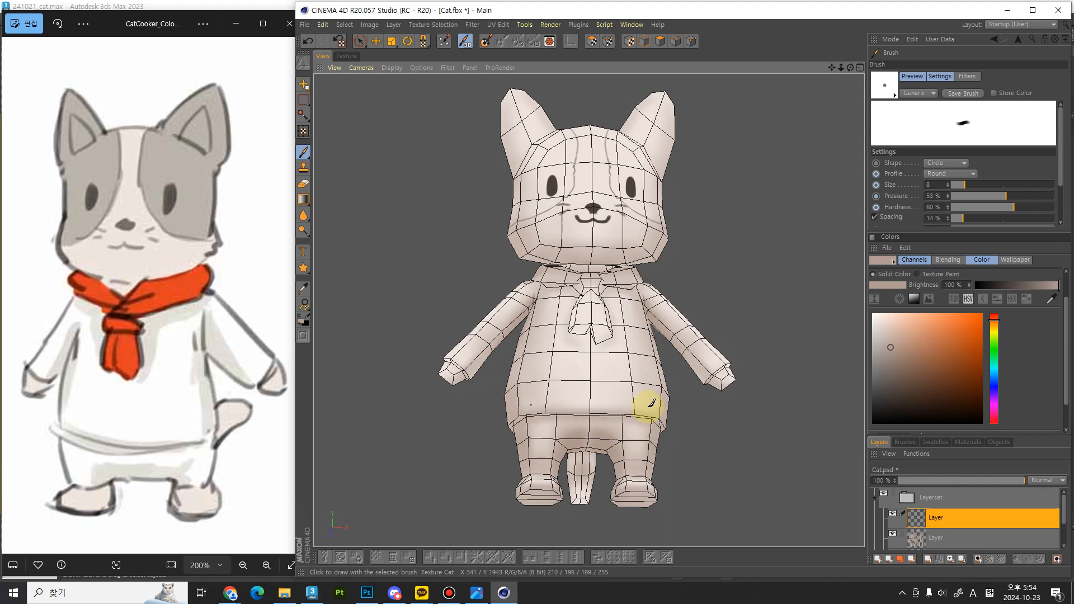
alt+middle_drag(626, 513, 565, 337)
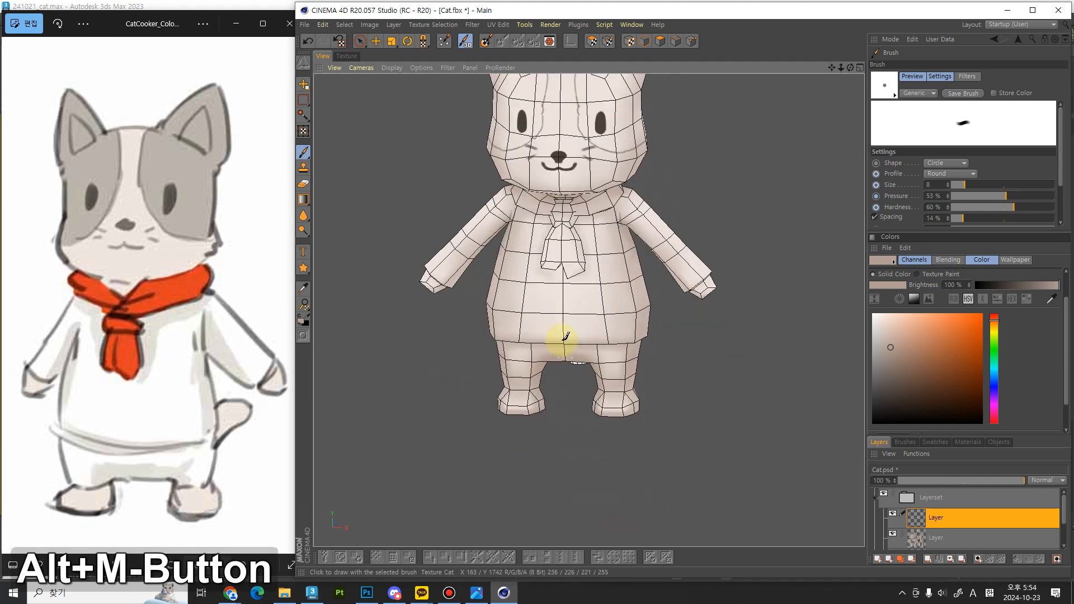
scroll(605, 392, up, 8)
alt+drag(588, 344, 611, 420)
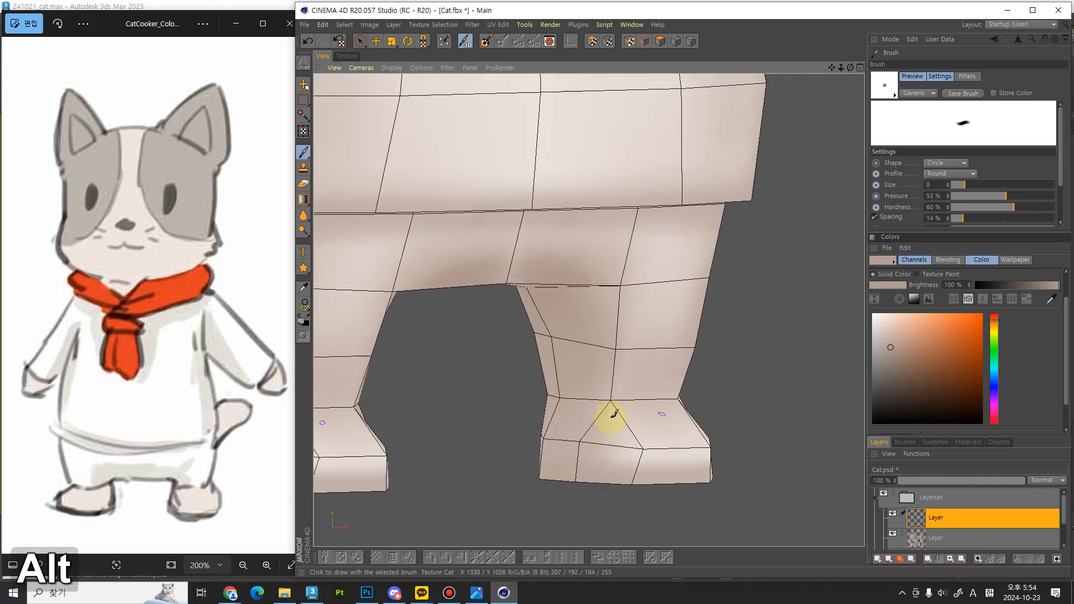
alt+middle_drag(586, 398, 612, 444)
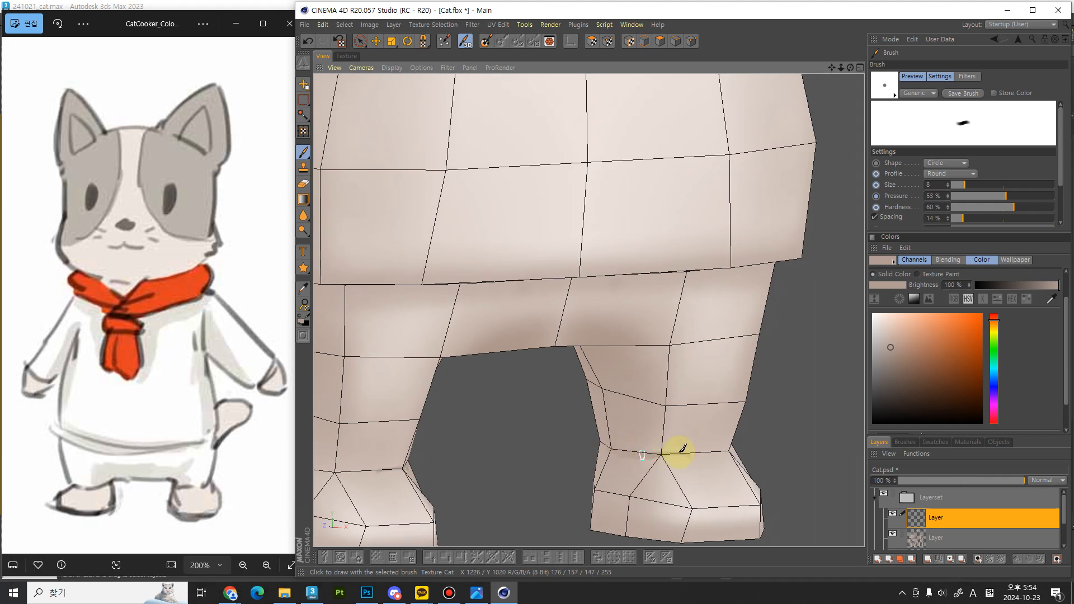
alt+middle_drag(696, 467, 603, 434)
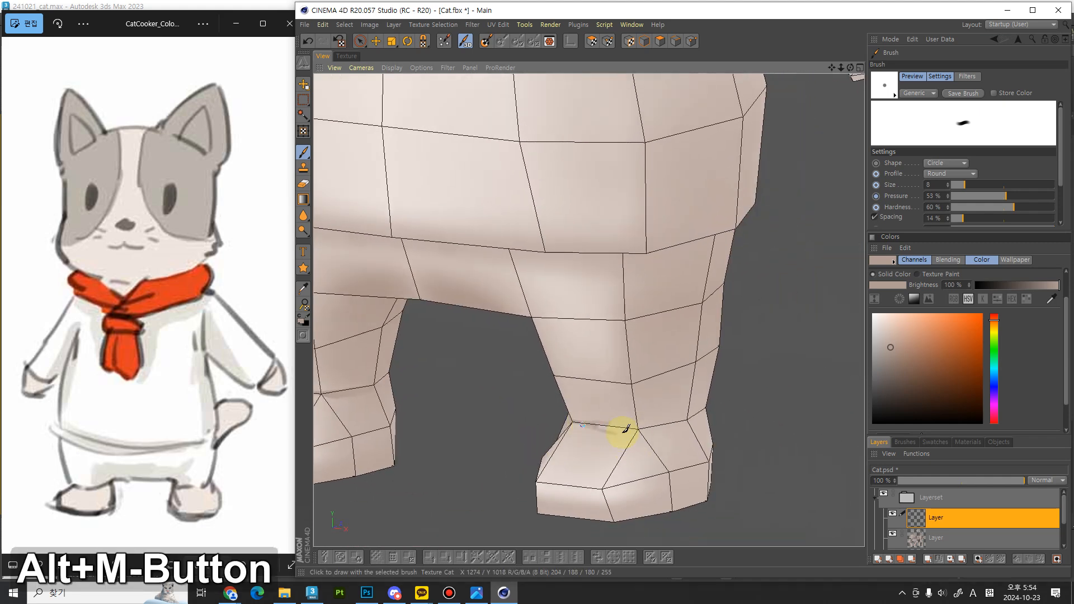
drag(626, 428, 597, 422)
alt+middle_drag(661, 421, 583, 443)
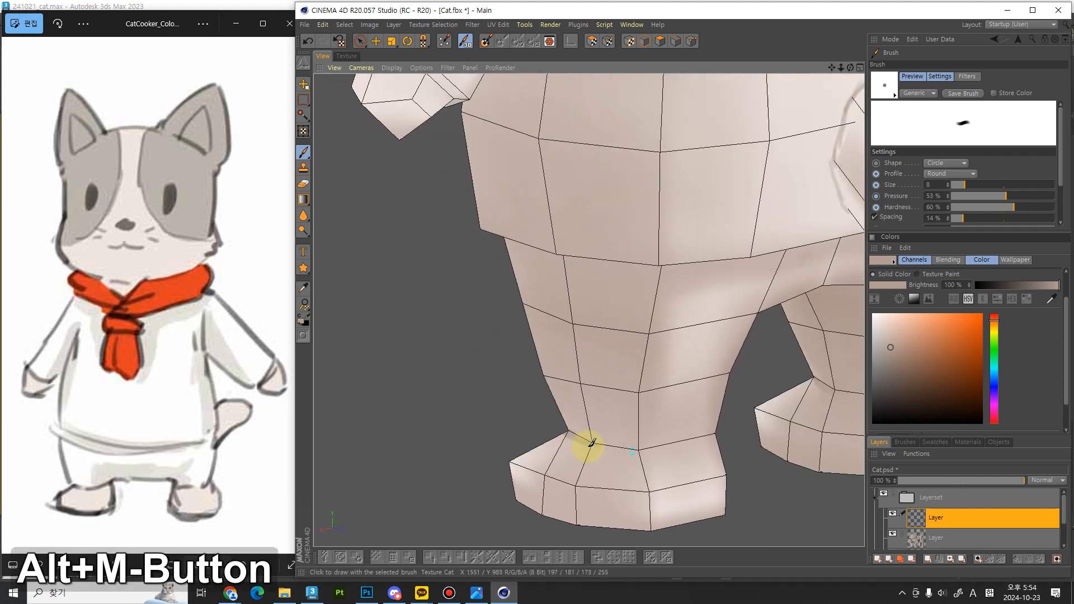
alt+middle_drag(665, 443, 643, 445)
scroll(643, 359, down, 3)
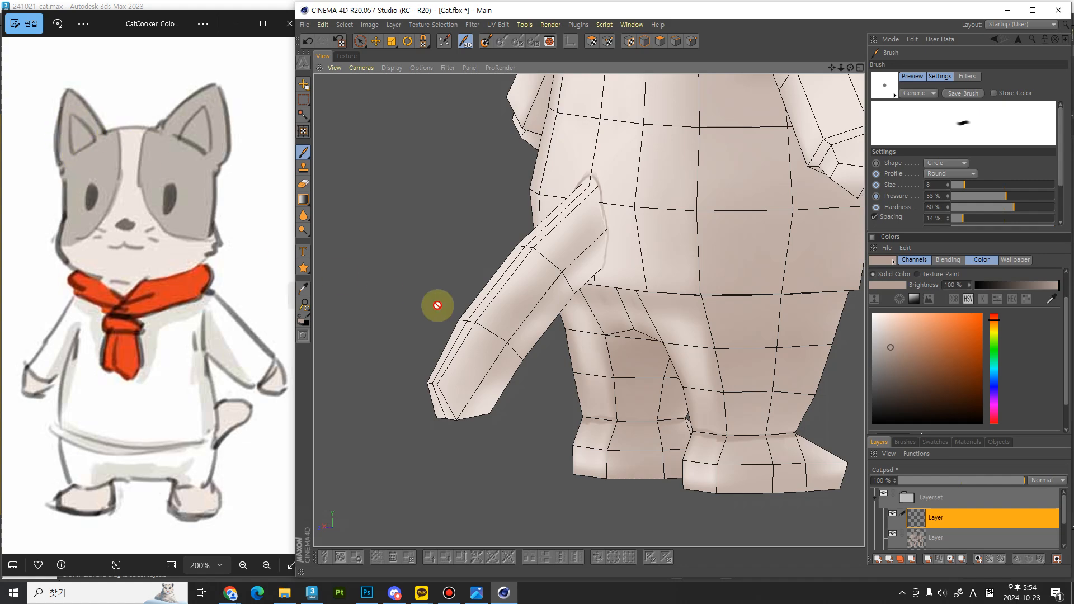
Step: Examine the whole cat from behind and from the front to review the painted shading and lines
scroll(782, 288, up, 2)
alt+middle_drag(782, 288, 610, 236)
scroll(610, 240, down, 6)
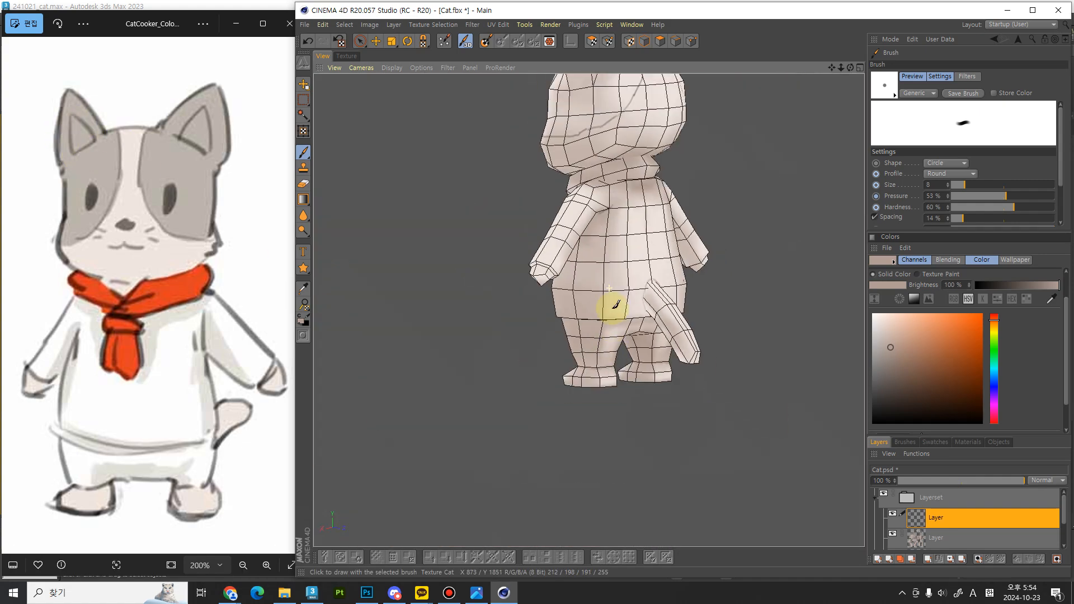
alt+drag(633, 286, 861, 283)
alt+middle_drag(644, 241, 630, 336)
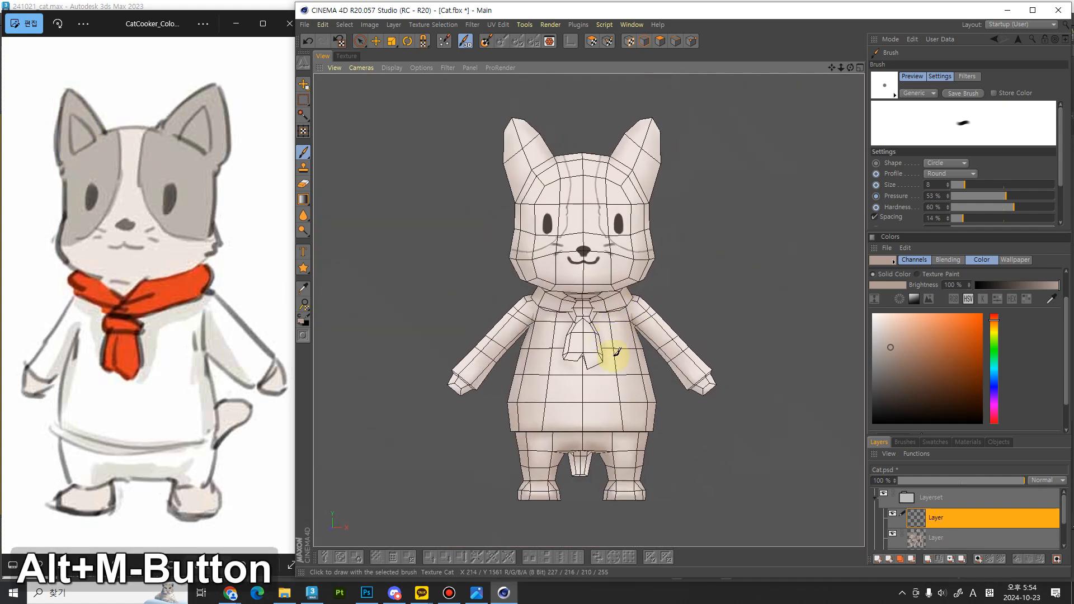
scroll(601, 342, up, 3)
scroll(614, 363, down, 2)
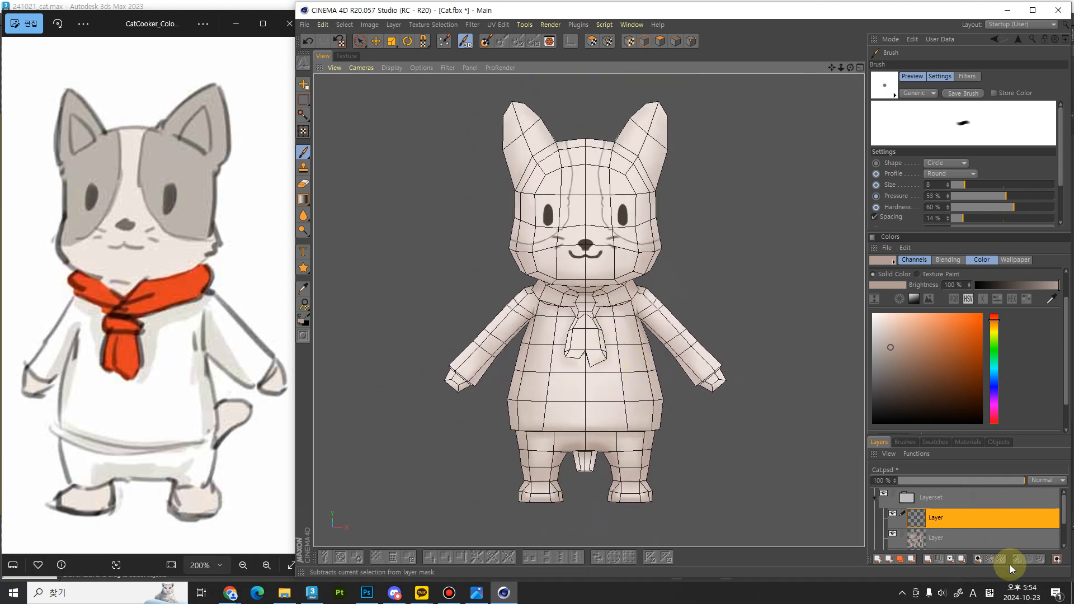
Step: Add a new layer above the line layer and set its blend mode to Multiply
click(877, 559)
click(931, 519)
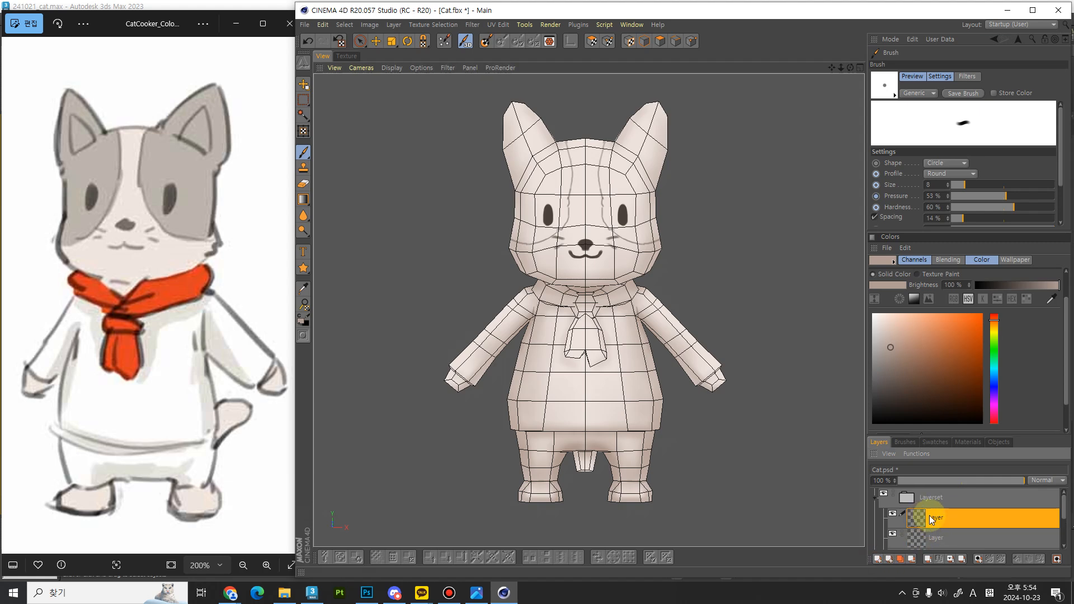
click(1044, 481)
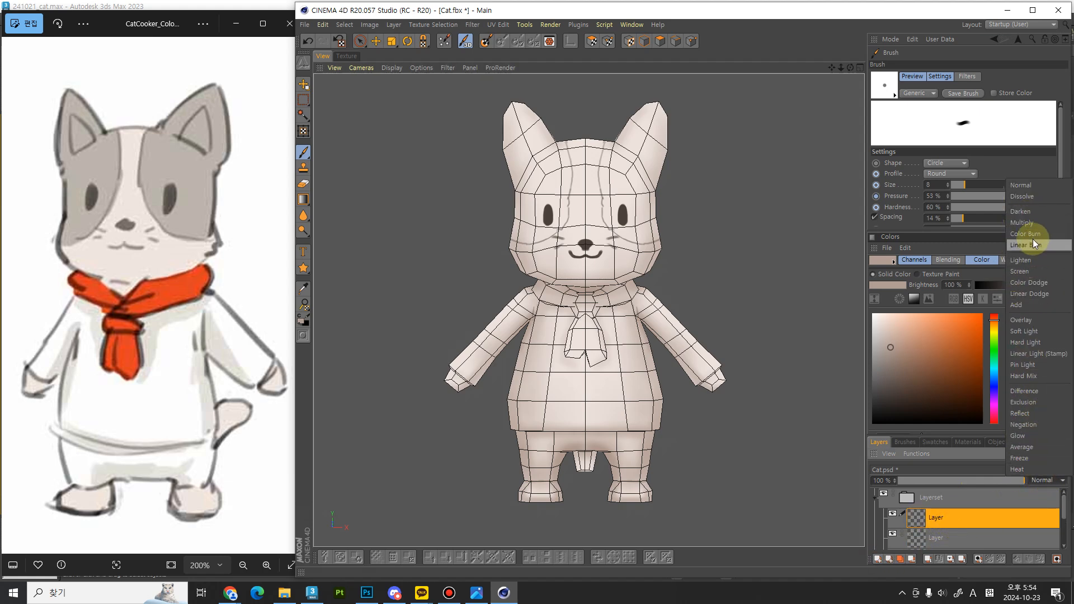
click(1033, 223)
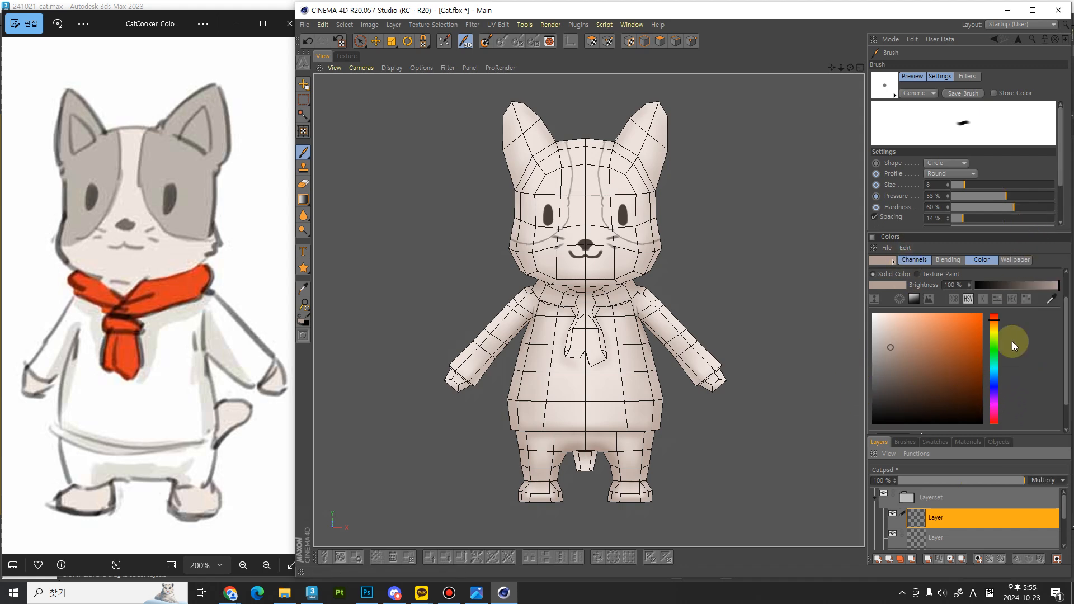
Step: Set the paint color to a strong scarf red with hue 5°, saturation 97% and value 81%
drag(996, 322, 974, 321)
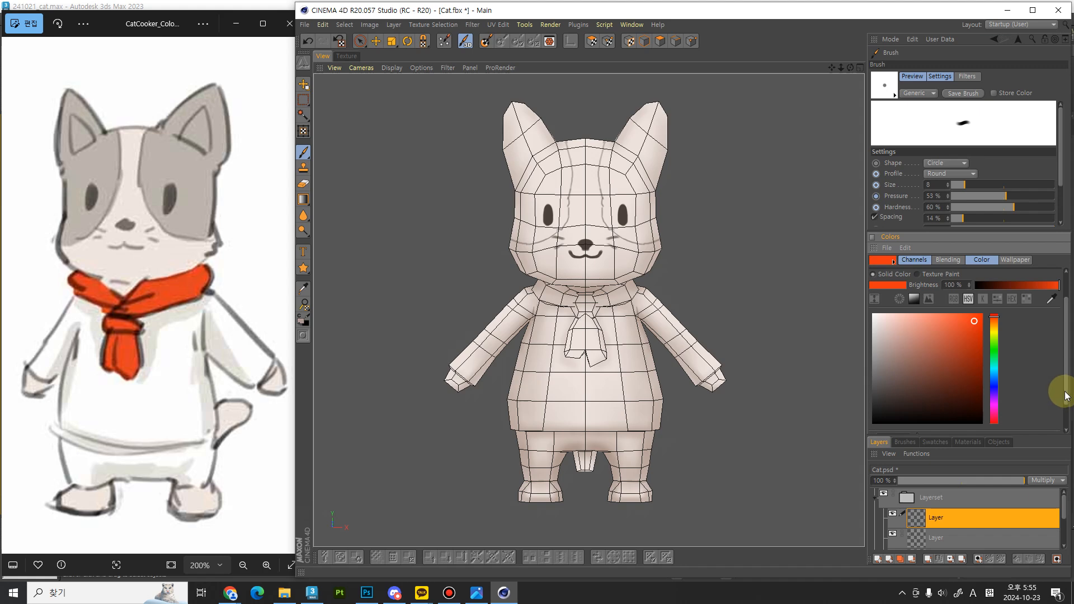
mouse_move(1066, 388)
mouse_down()
mouse_move(1065, 416)
mouse_move(1022, 426)
mouse_move(1055, 416)
mouse_up()
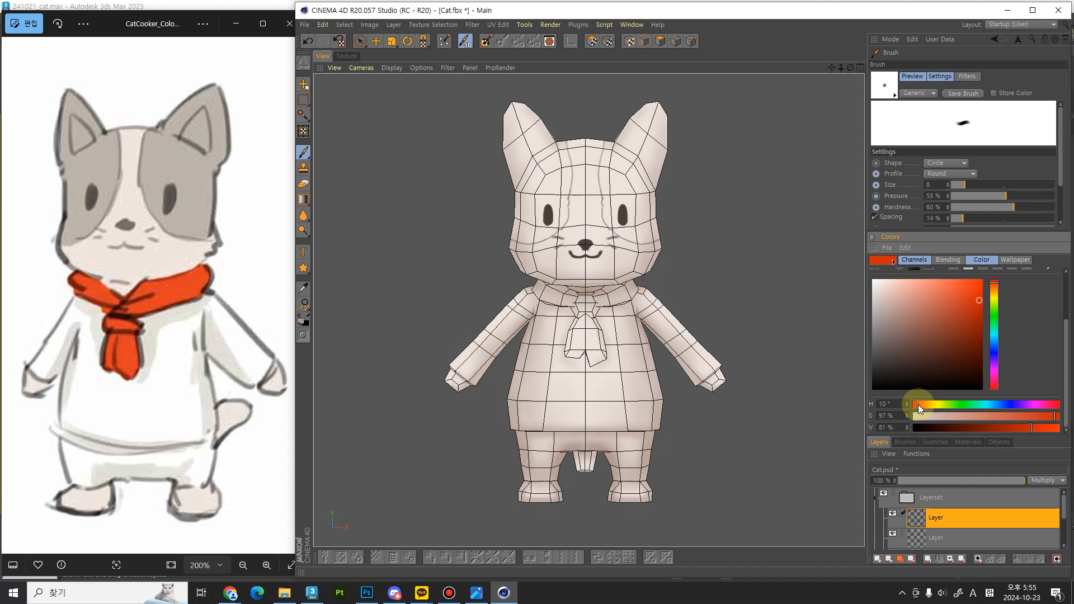
drag(918, 404, 914, 405)
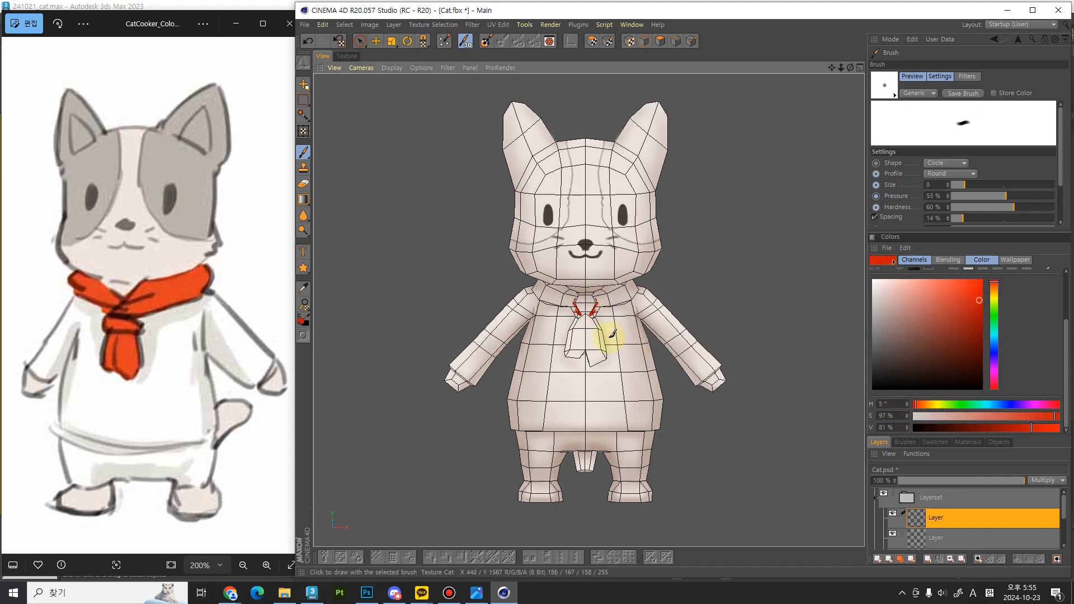
Step: Undo the thin red strokes at the knot and mark the scarf's collar and knot with red dabs at brush size 45
alt+right_drag(618, 271, 596, 323)
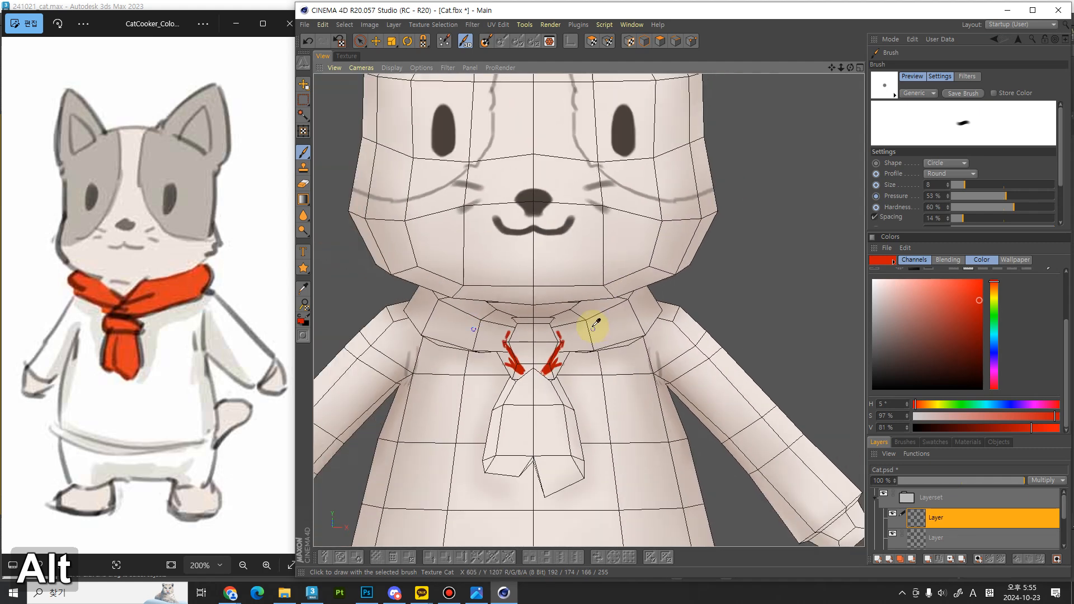
key(ctrl+z)
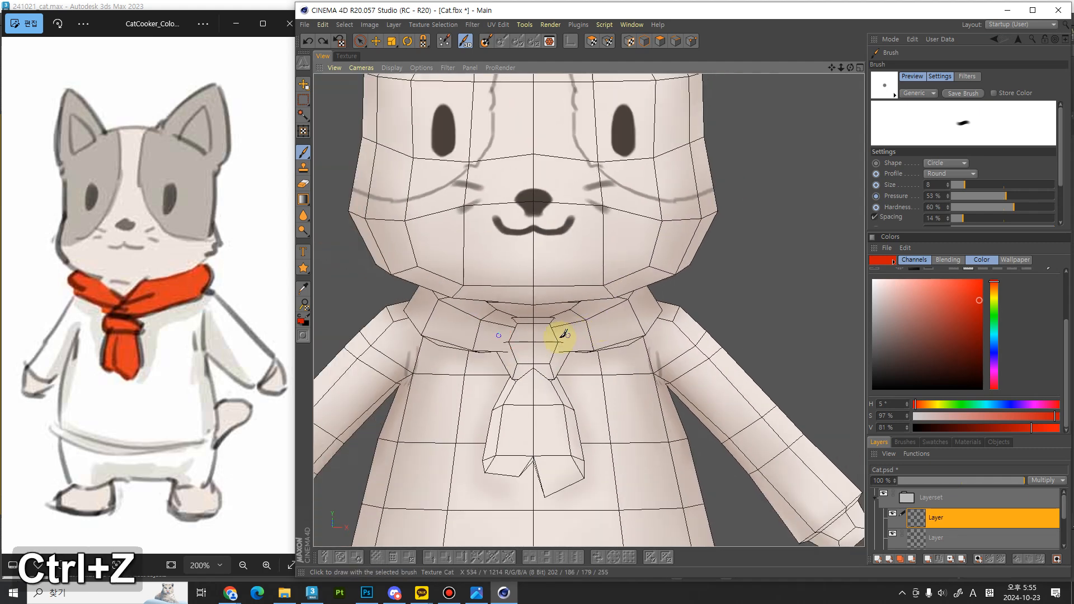
key(bracketright)
key(bracketleft)
key(bracketleft)
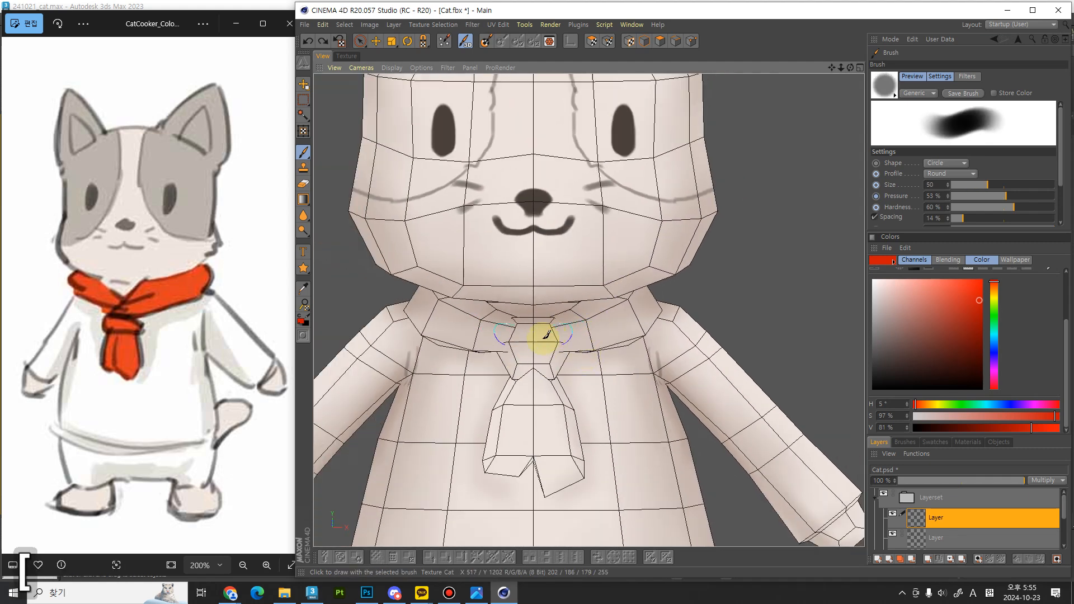
mouse_move(551, 337)
mouse_down()
mouse_move(587, 332)
mouse_move(576, 337)
mouse_up()
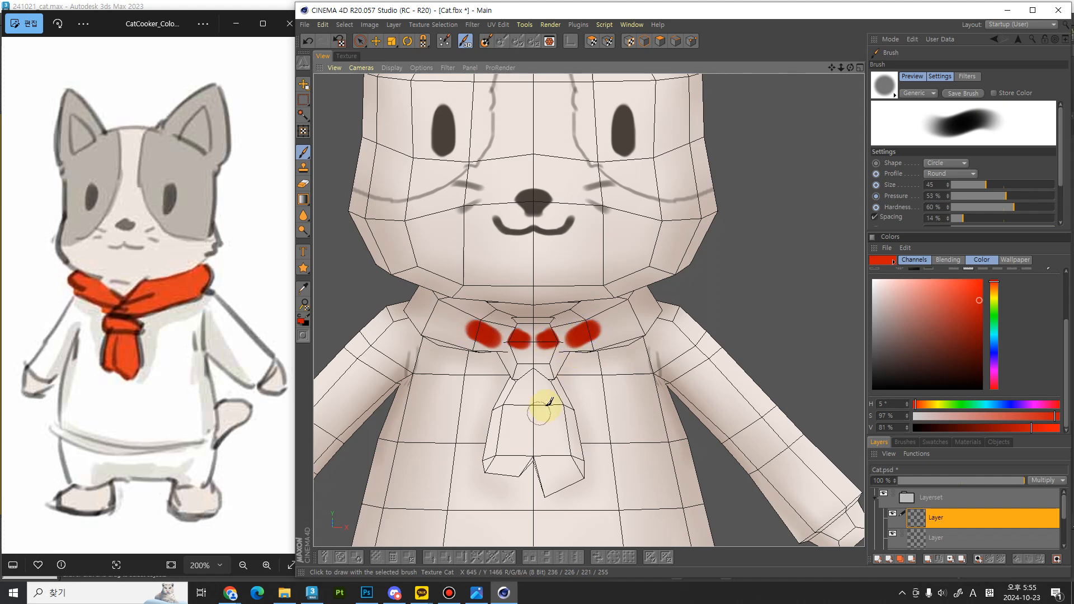
Step: Select all the scarf pieces on the UV texture with one polyline selection drawn closely around them
click(347, 56)
alt+middle_drag(511, 384, 519, 323)
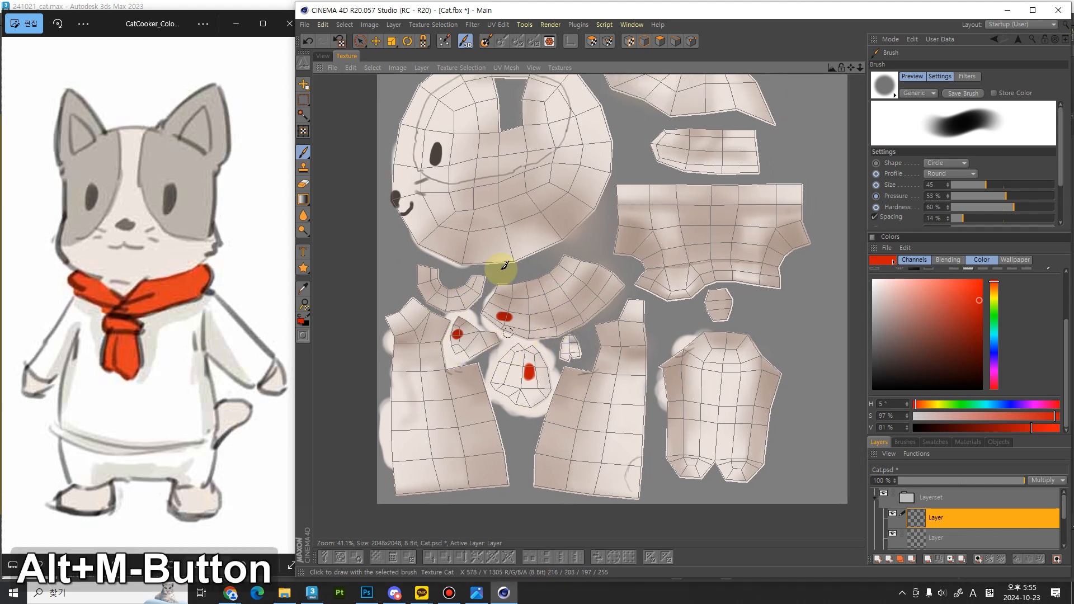
scroll(511, 259, up, 3)
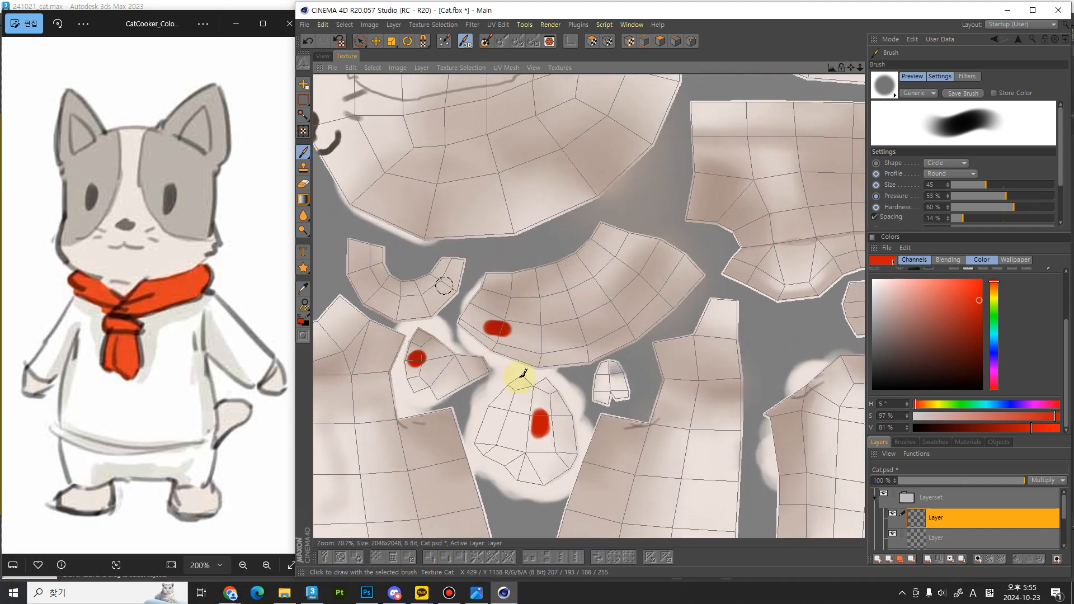
drag(339, 150, 322, 152)
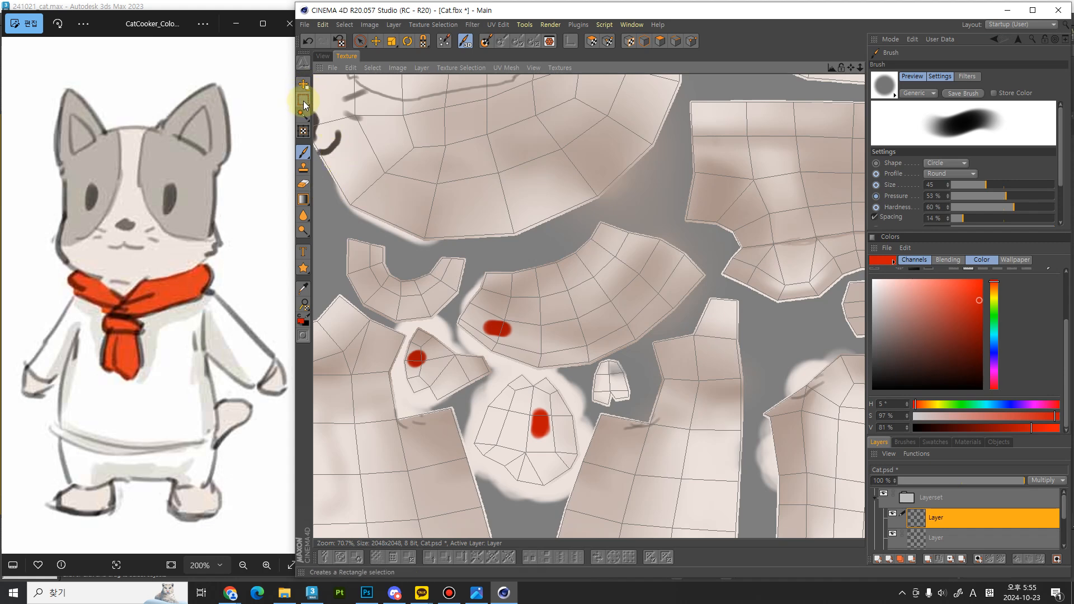
click(304, 102)
click(344, 135)
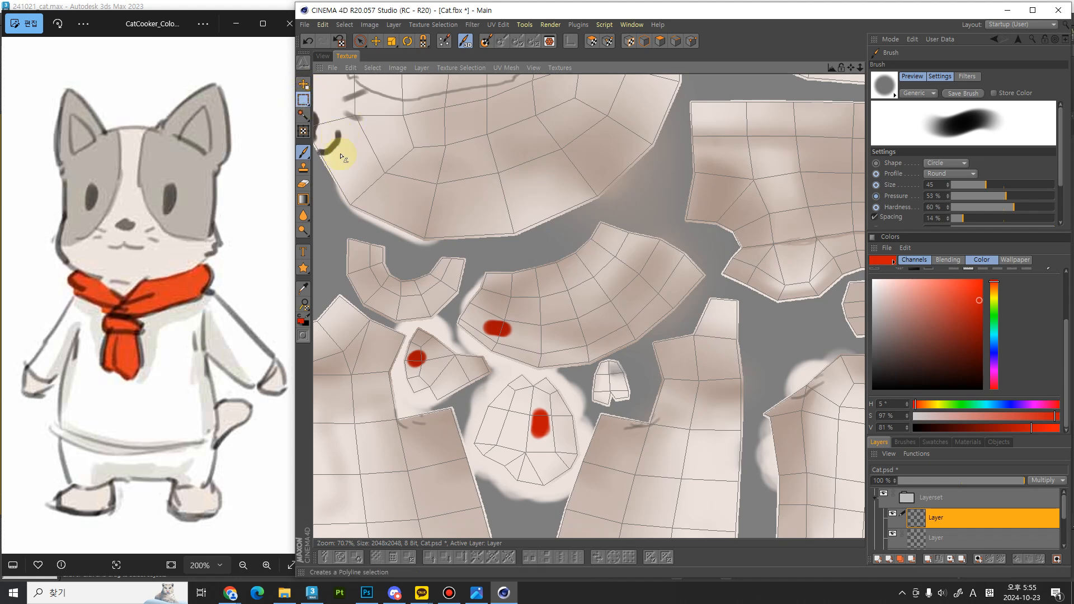
click(339, 225)
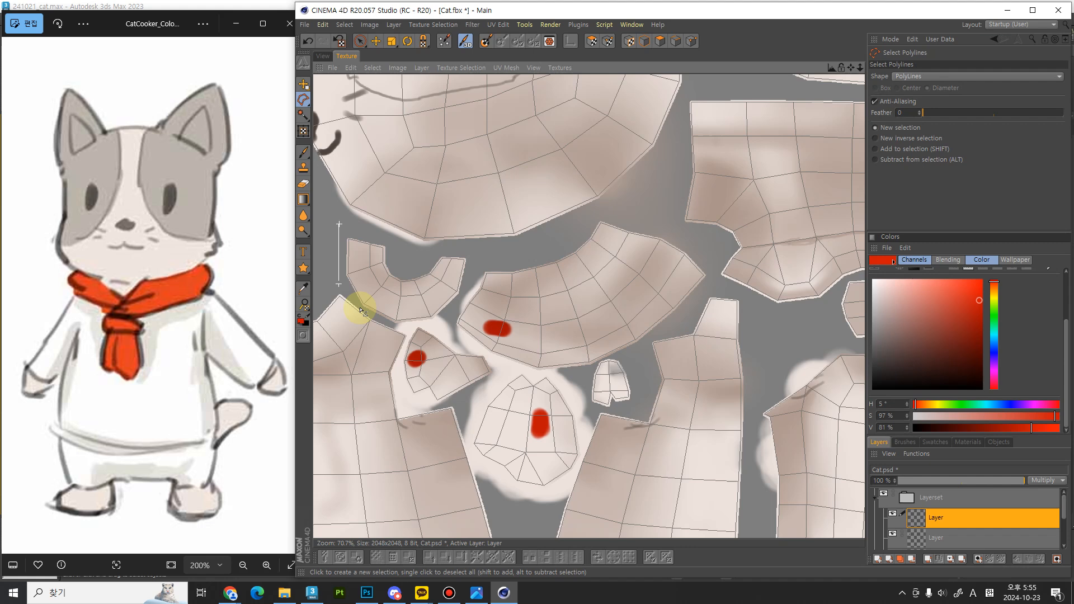
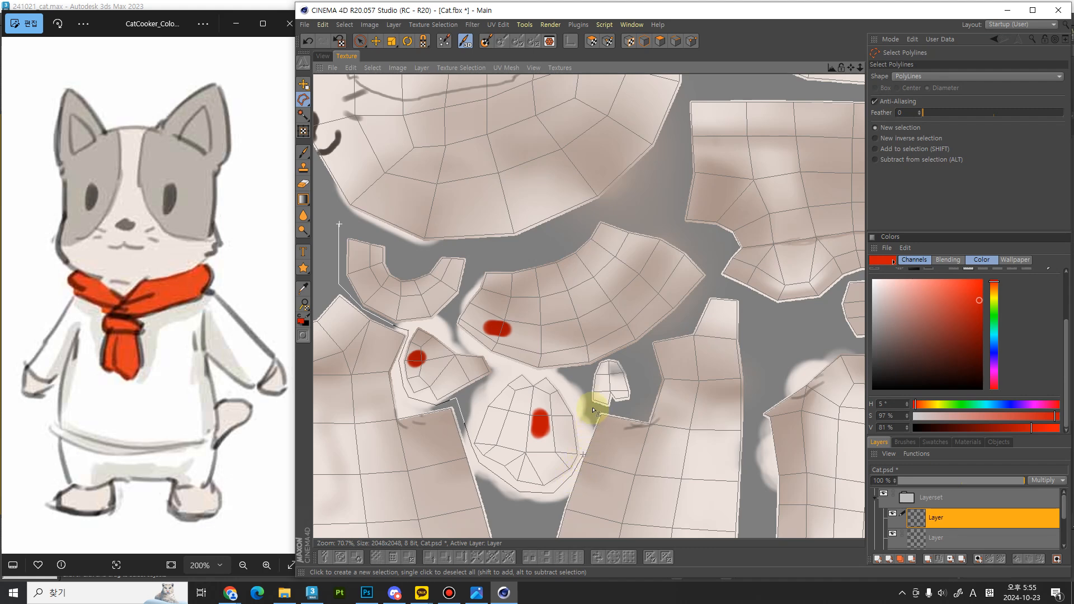
click(637, 400)
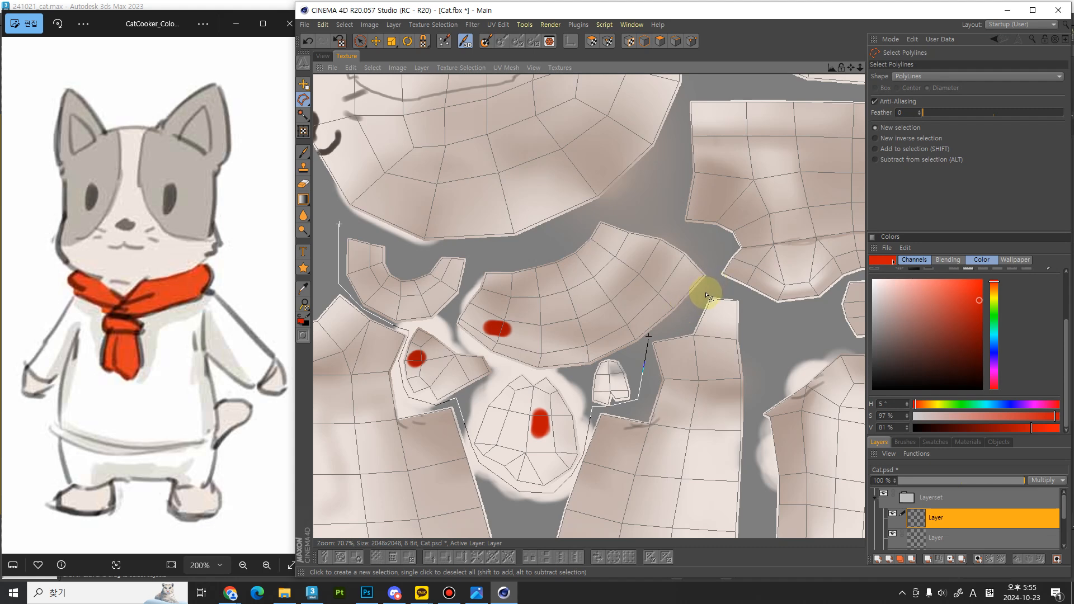
click(712, 274)
click(685, 238)
click(641, 215)
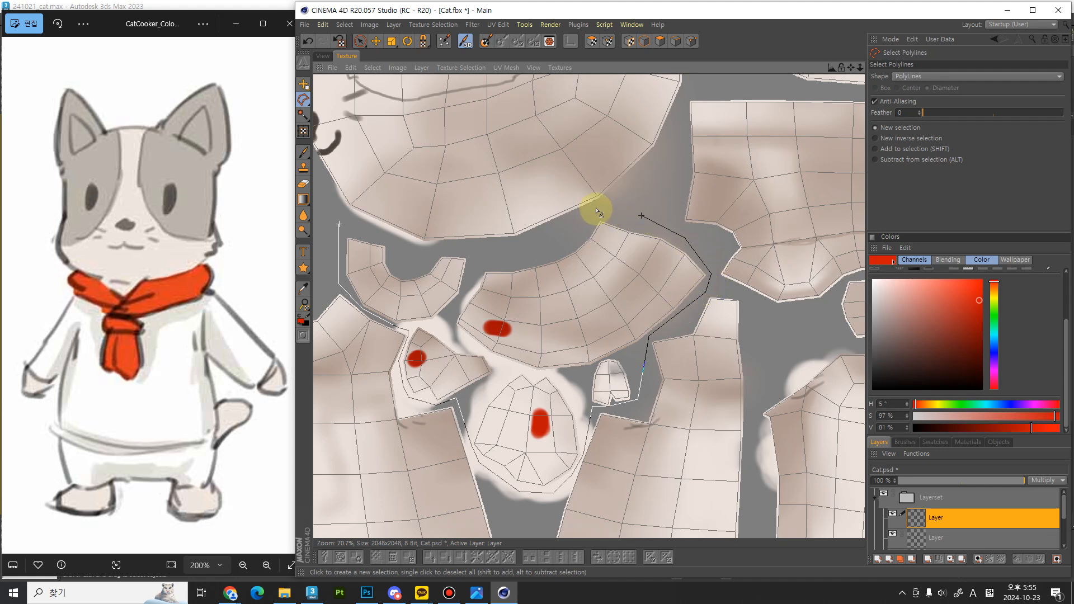
click(596, 210)
click(558, 239)
click(503, 246)
click(455, 245)
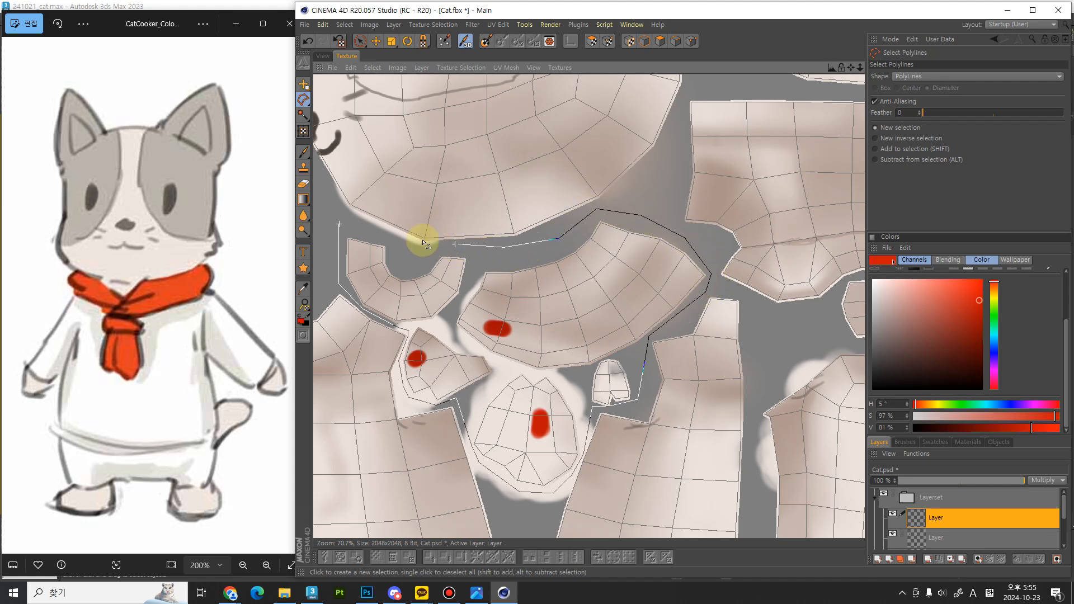
click(338, 225)
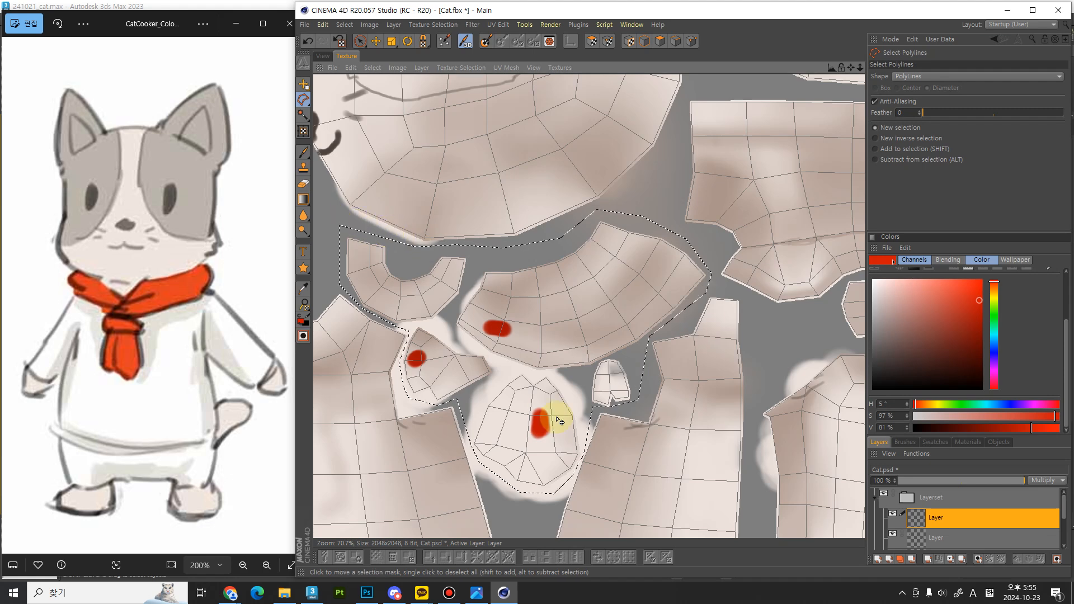
Step: Paint the whole selected scarf area on the texture solid red at brush size 150
click(303, 151)
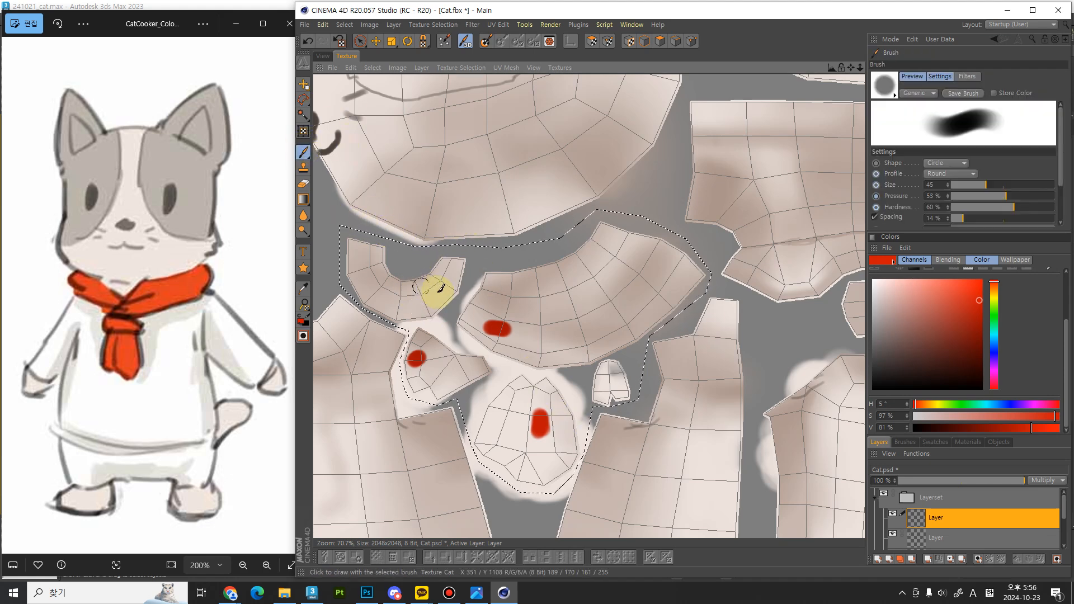
key(bracketright)
key(bracketright)
key(bracketright)
mouse_move(423, 291)
mouse_down()
mouse_move(384, 175)
mouse_move(422, 304)
mouse_move(496, 360)
mouse_move(623, 212)
mouse_move(781, 177)
mouse_up()
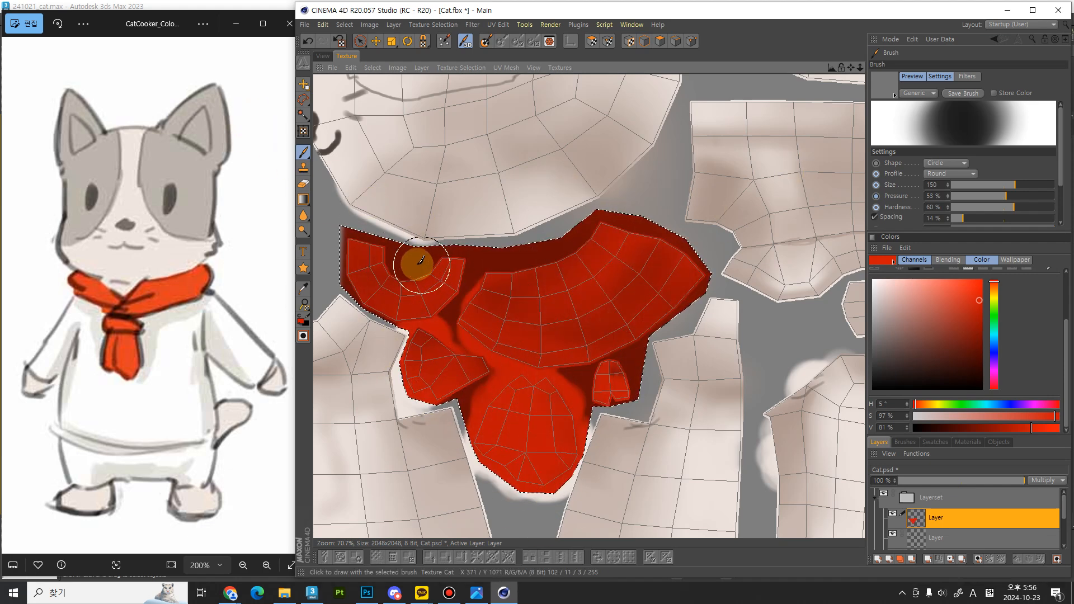
Step: Clear the texture selection and check the red scarf on the 3D cat
click(441, 25)
click(445, 52)
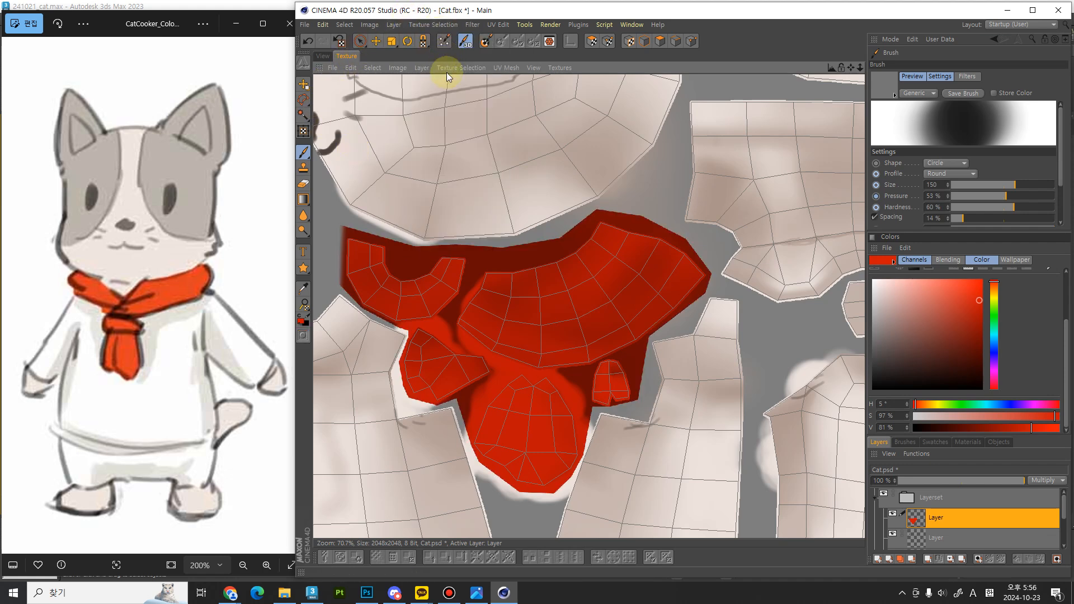
click(324, 56)
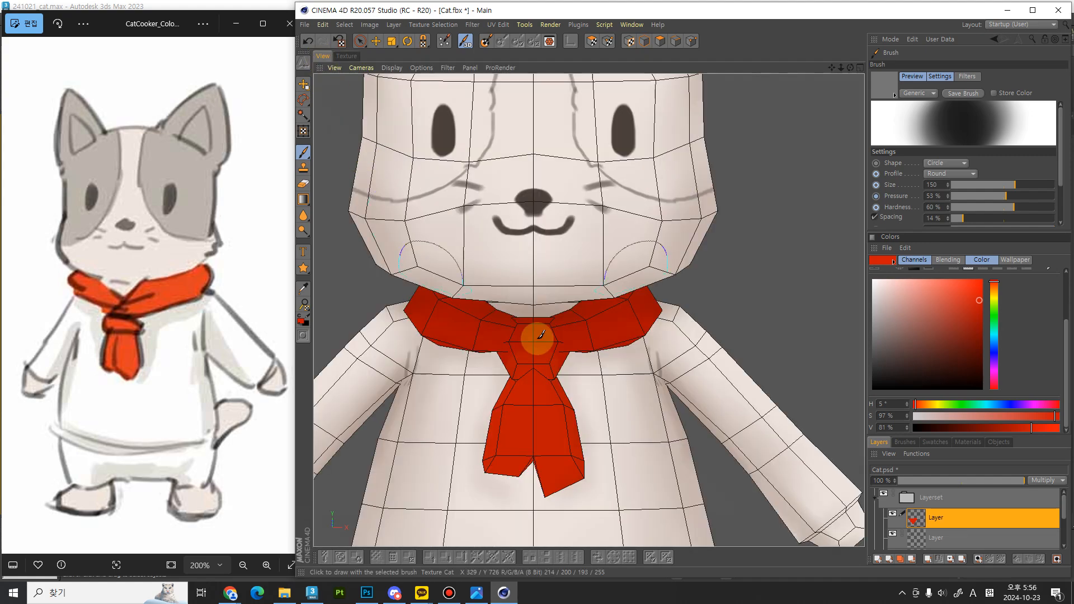
alt+drag(579, 435, 613, 345)
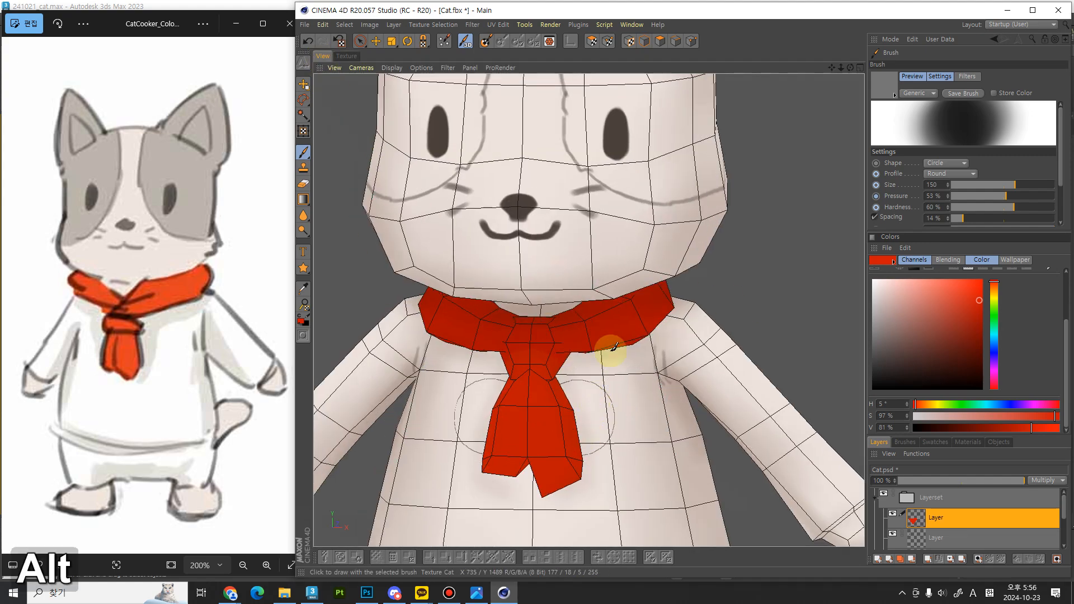
Step: Reduce the brush to size 35 and set a dark crimson with hue 340°, saturation 83.401% and value 45.812%
alt+middle_drag(555, 404, 564, 350)
scroll(575, 330, up, 3)
scroll(585, 315, up, 2)
key(bracketleft)
key(bracketleft)
key(bracketleft)
key(bracketleft)
key(bracketleft)
key(bracketleft)
key(bracketleft)
key(bracketleft)
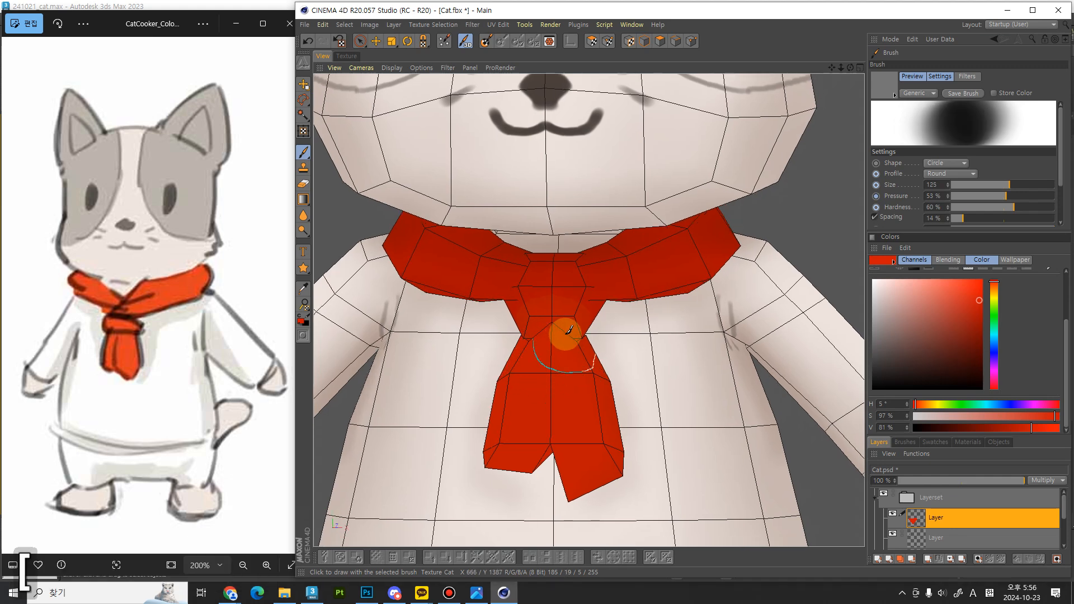
key(bracketleft)
key(bracketleft)
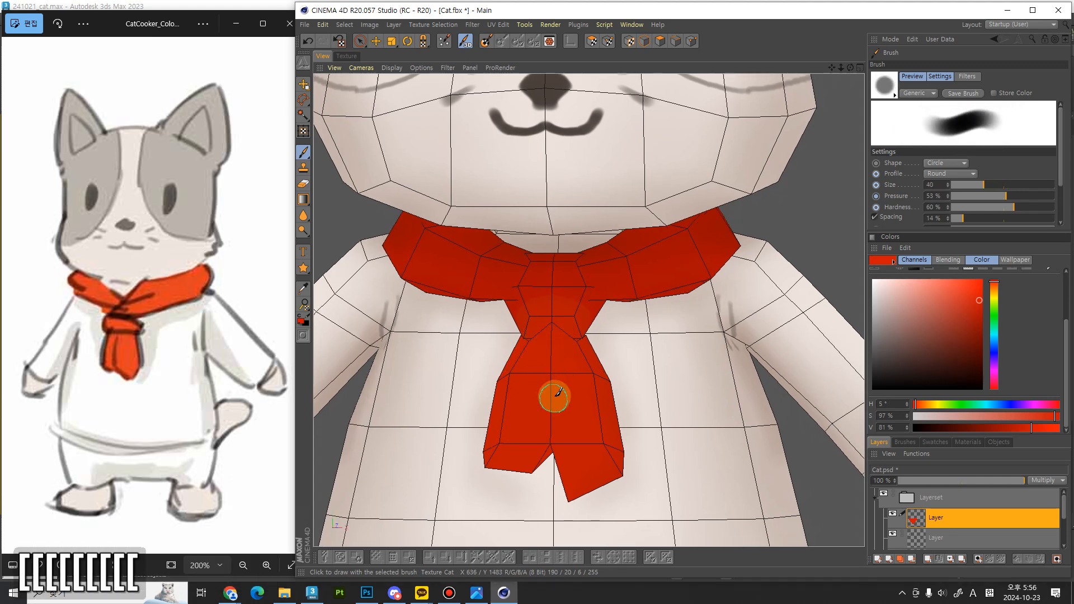
click(994, 383)
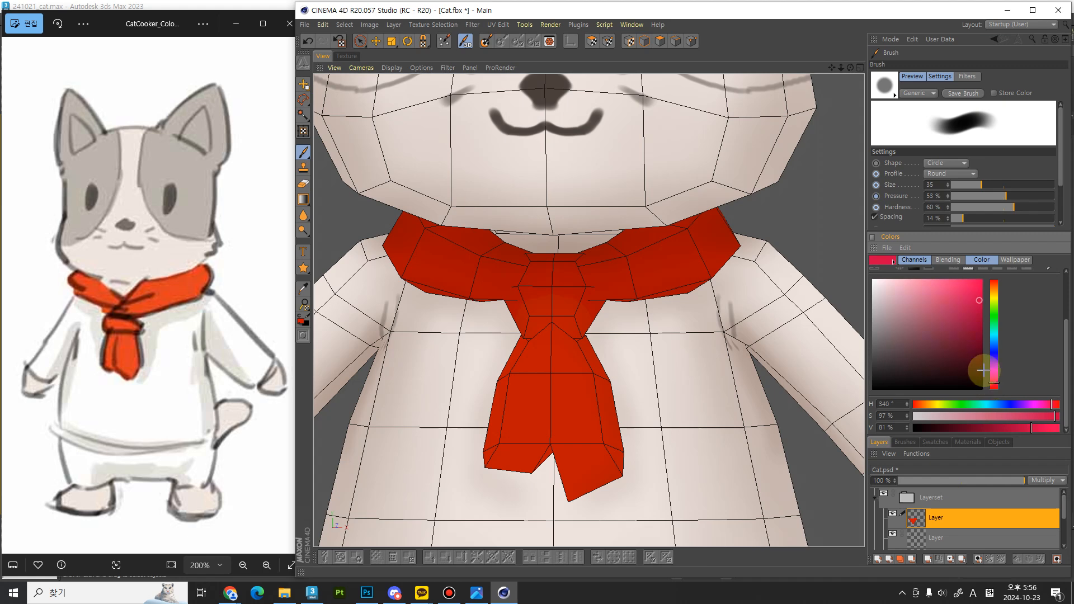
click(963, 335)
drag(965, 340, 965, 339)
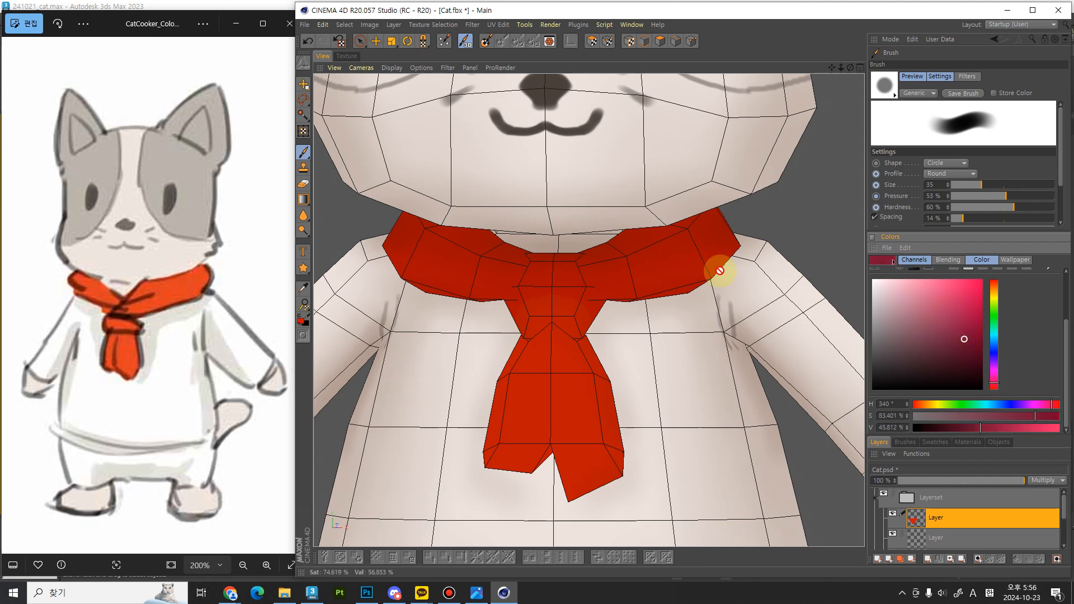
Step: Restore the scarf selection on the UV texture and undo the dark test stroke across it
click(347, 56)
key(ctrl+z)
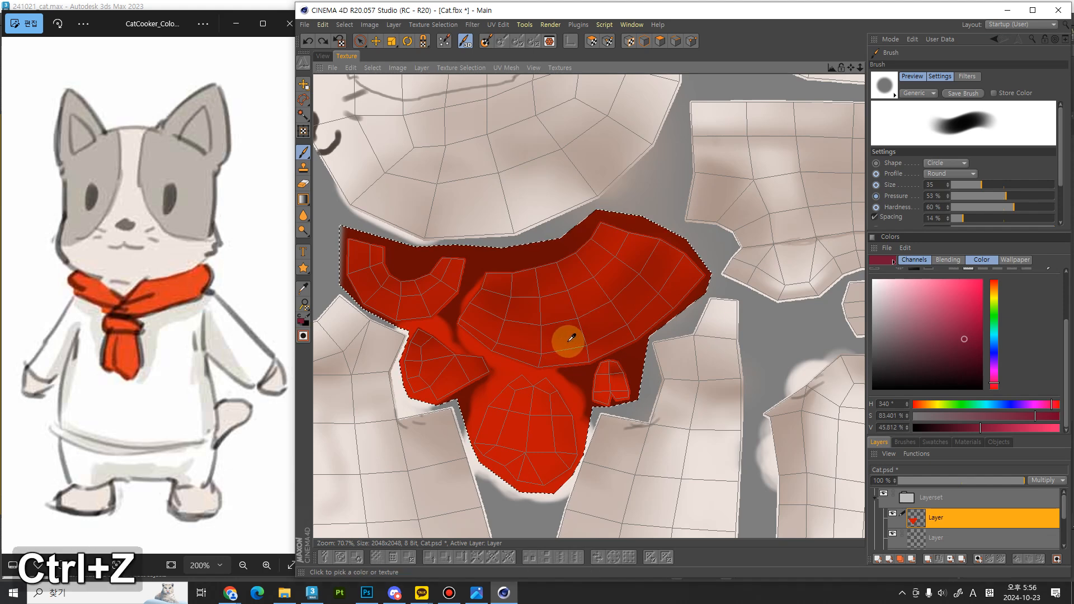
drag(440, 158, 410, 493)
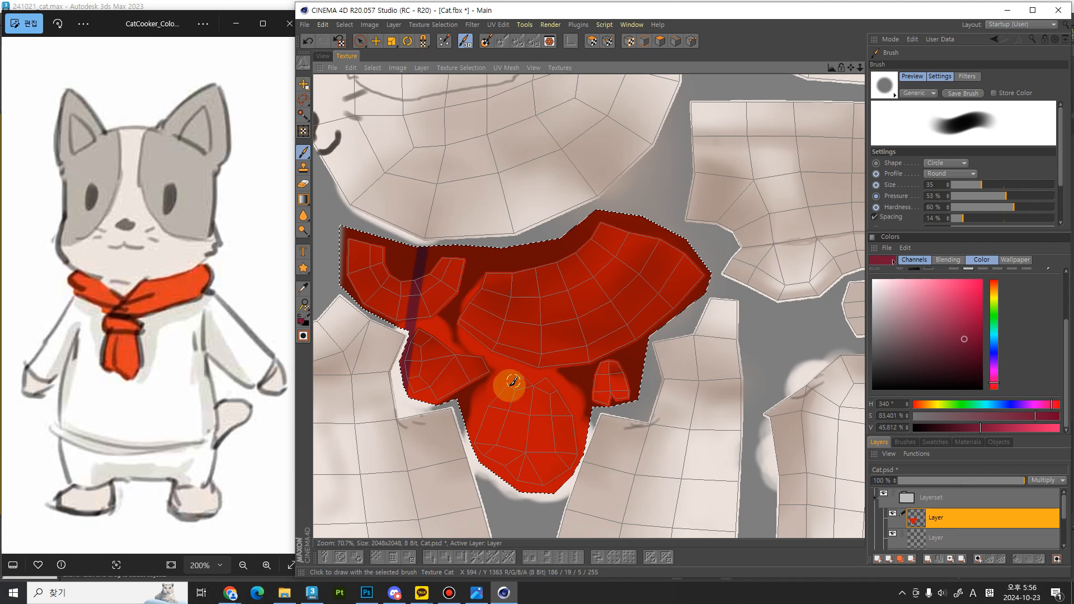
key(ctrl+z)
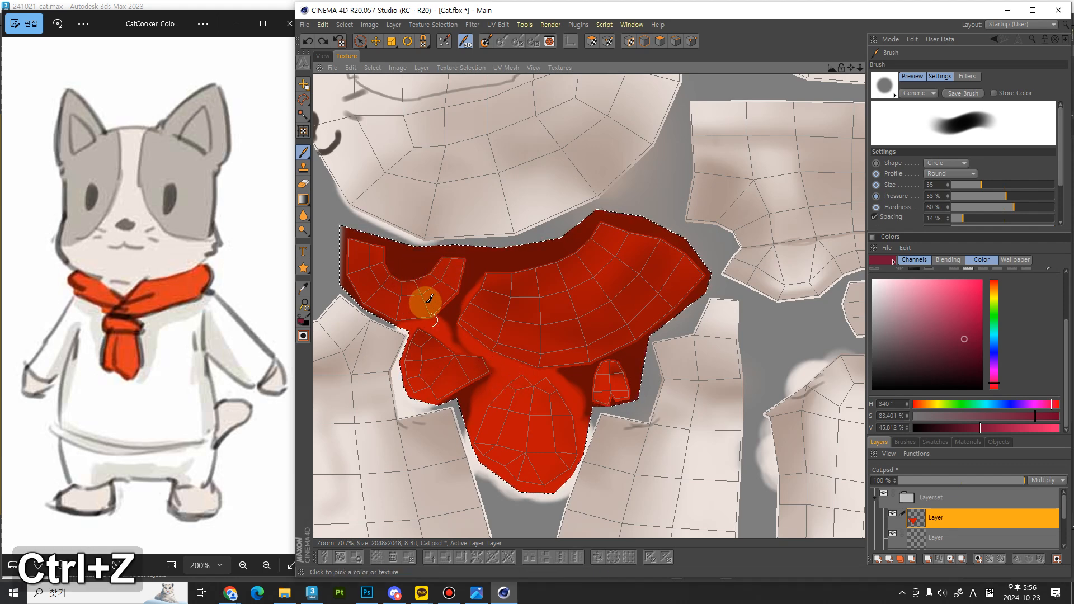
Step: Paint the curved inner collar piece and the small scarf piece on the texture dark crimson at brush size 70
key(bracketright)
key(bracketright)
key(bracketright)
key(bracketright)
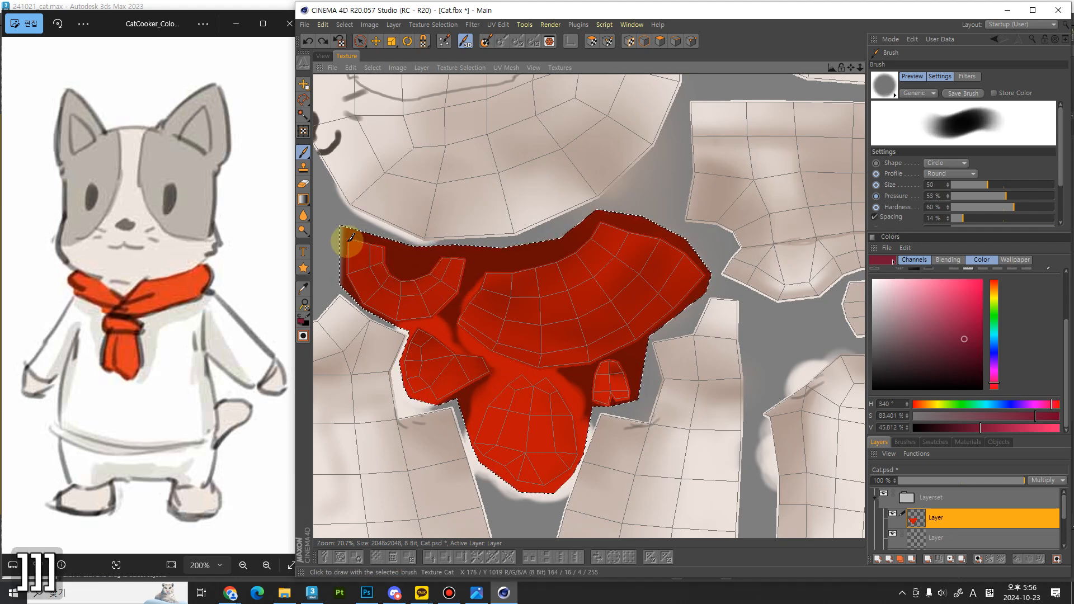
key(bracketright)
mouse_move(367, 253)
mouse_down()
mouse_move(354, 240)
mouse_move(379, 304)
mouse_move(420, 297)
mouse_up()
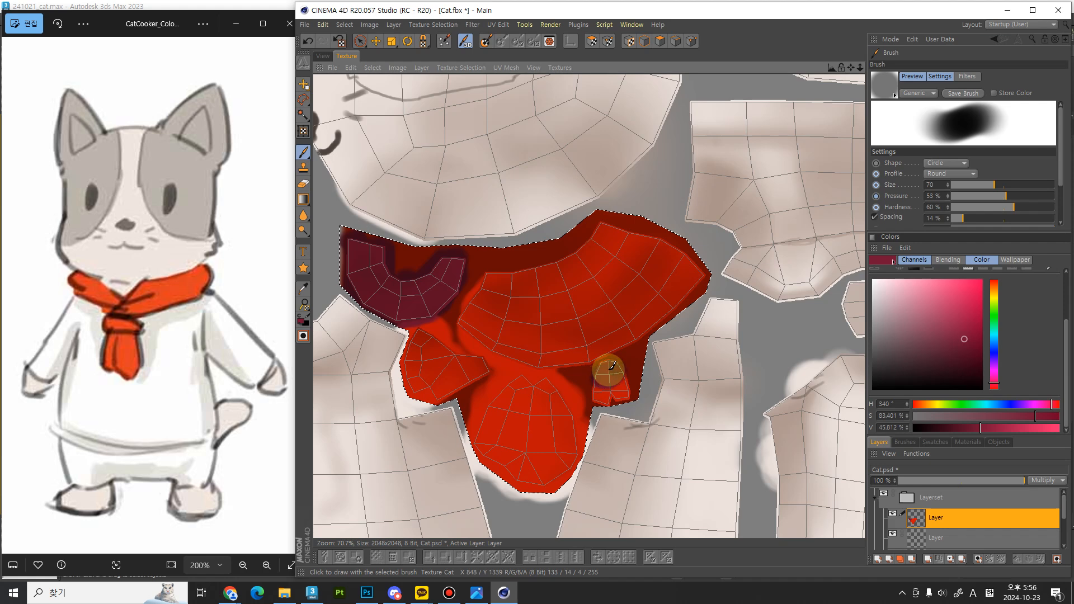
drag(612, 366, 597, 401)
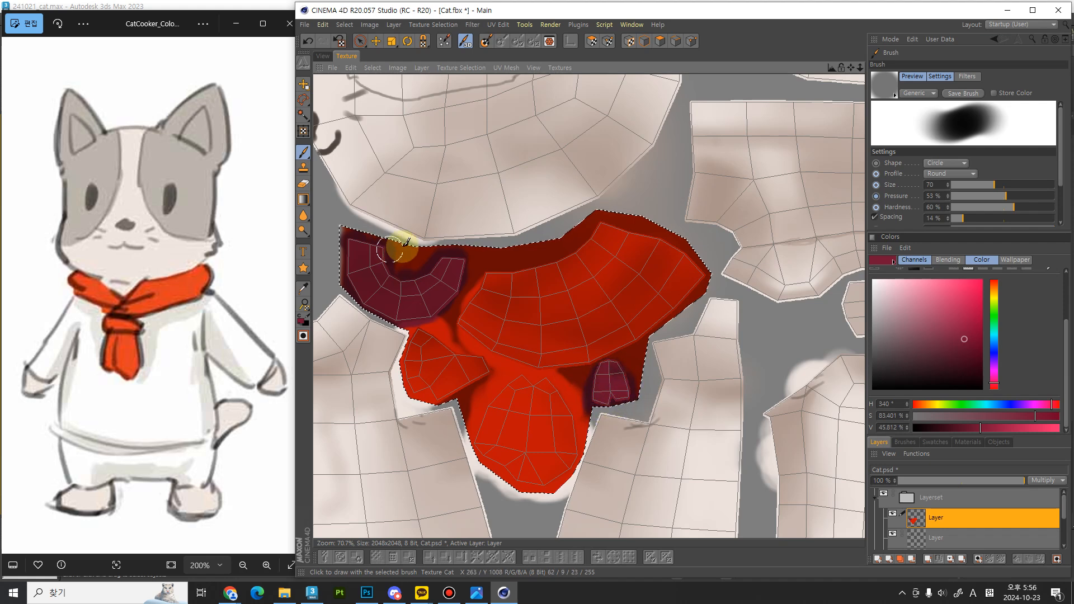
Step: Return to the 3D cat and set the brush to size 90 with 0% hardness
click(323, 57)
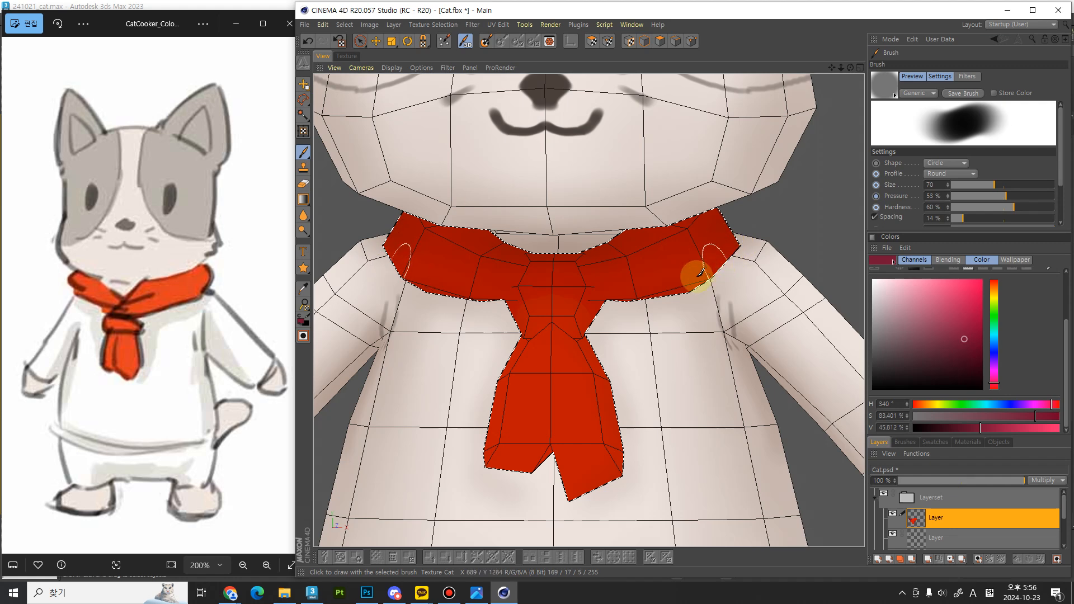
key(bracketright)
key(bracketright)
drag(969, 204, 951, 207)
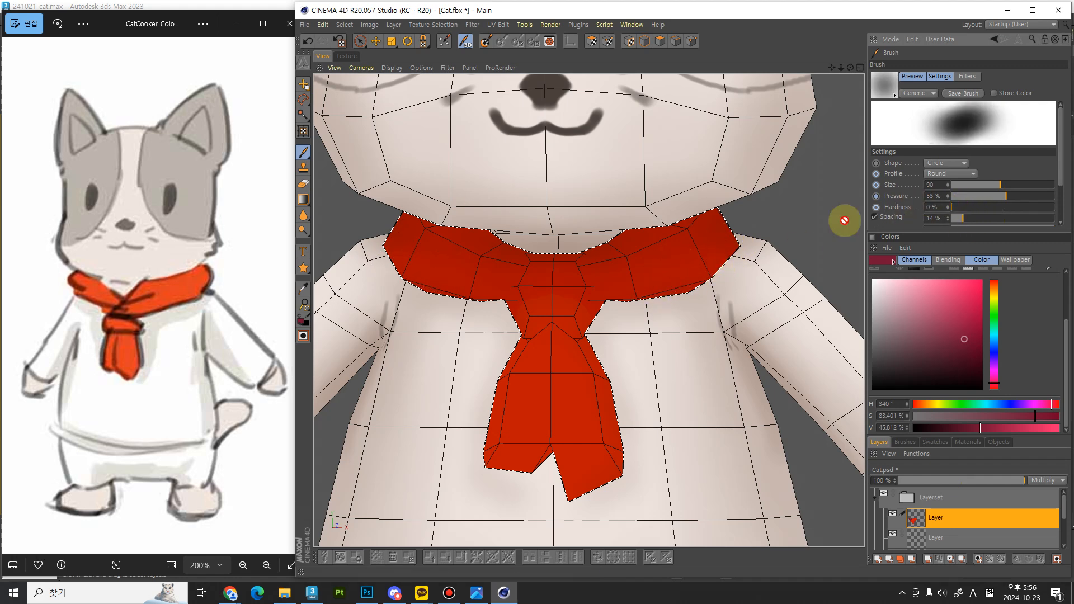
mouse_move(742, 239)
mouse_down()
mouse_move(635, 287)
mouse_move(744, 264)
mouse_up()
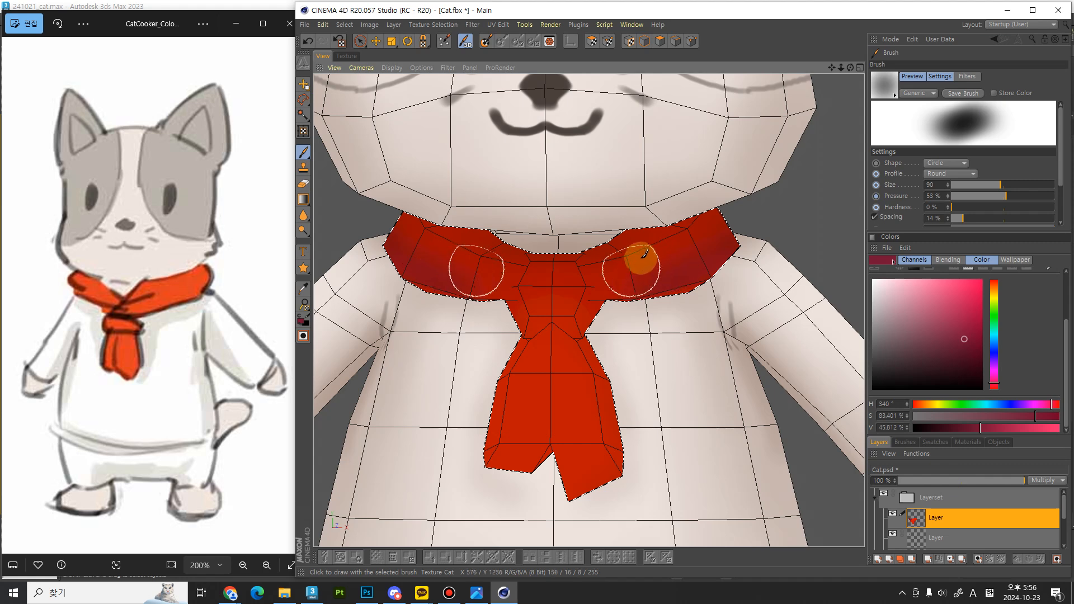
key(shift+s)
key(ctrl+z)
Step: Shade the scarf collar below the chin with soft dark crimson, and the knot's sides and base at brush size 60
alt+drag(640, 318, 632, 272)
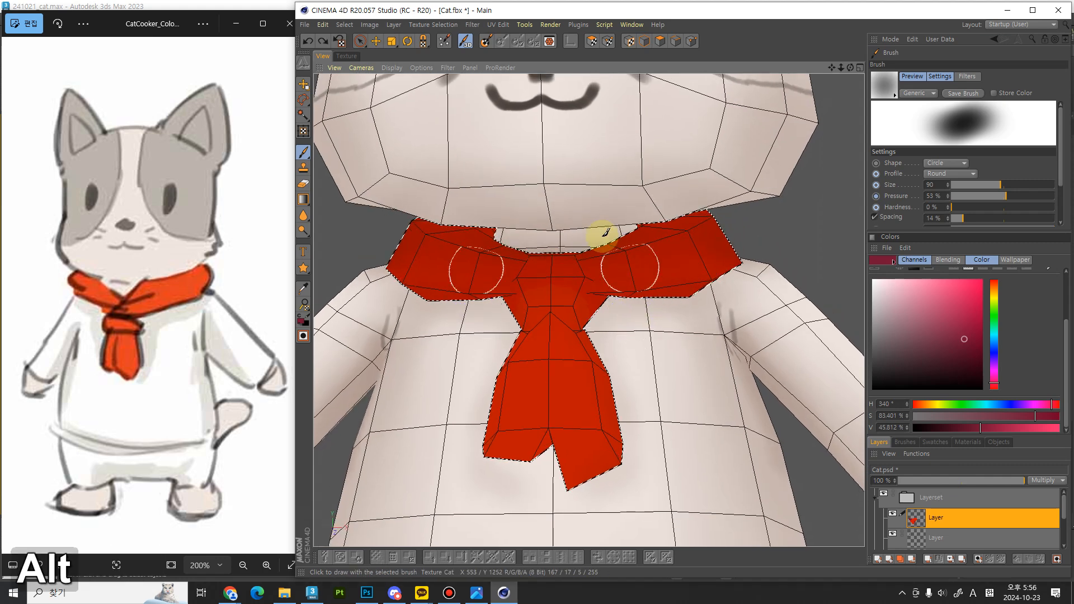
mouse_move(604, 237)
mouse_down()
mouse_move(584, 259)
mouse_move(567, 257)
mouse_move(681, 220)
mouse_move(669, 233)
mouse_move(733, 248)
mouse_move(664, 283)
mouse_move(583, 304)
mouse_move(592, 278)
mouse_up()
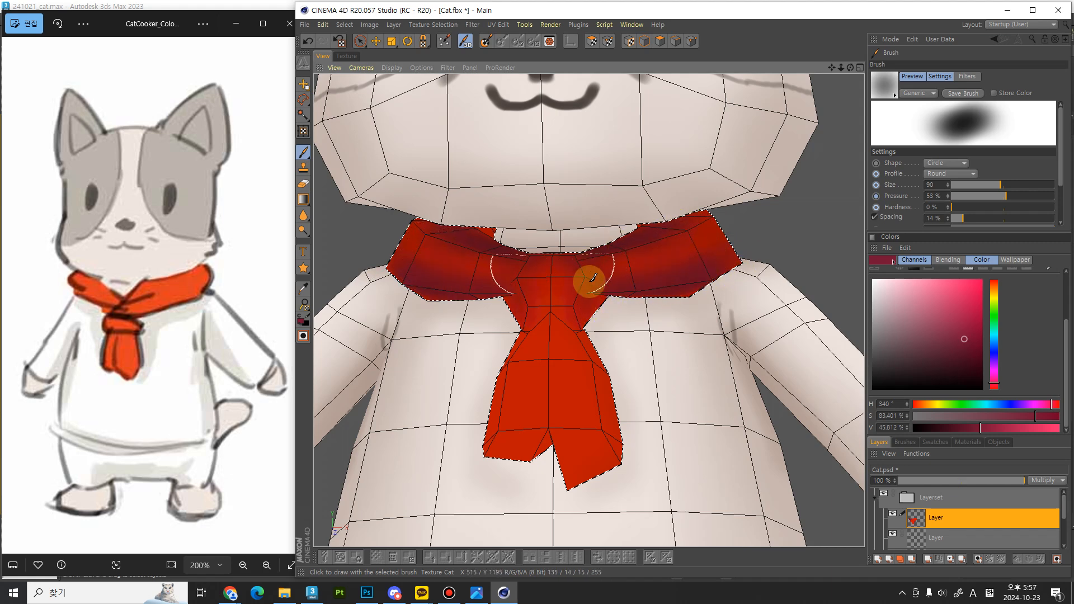
key(bracketleft)
key(bracketleft)
key(bracketleft)
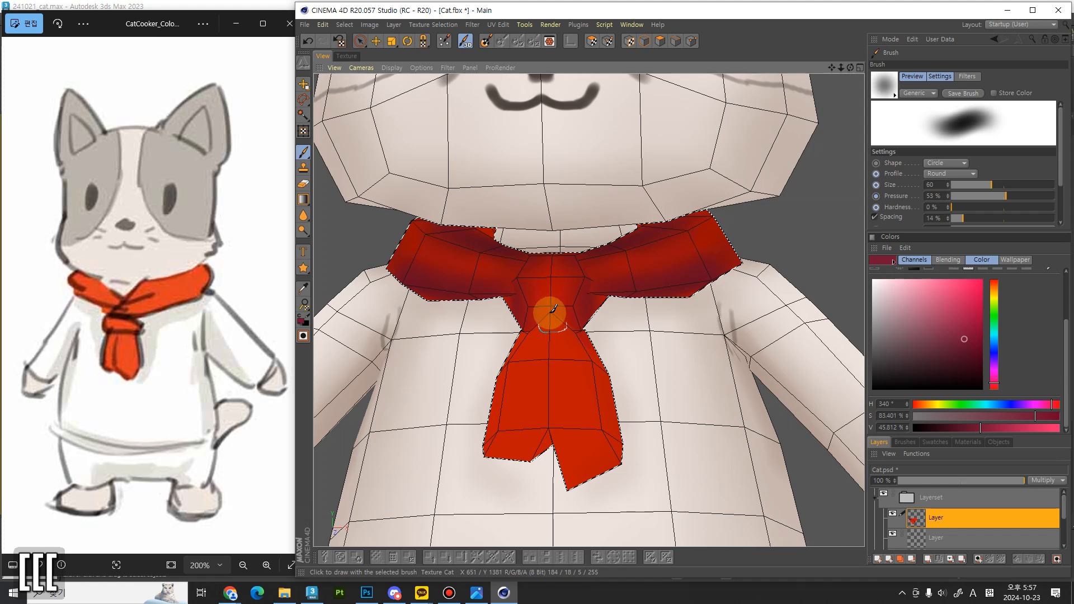
drag(553, 307, 597, 354)
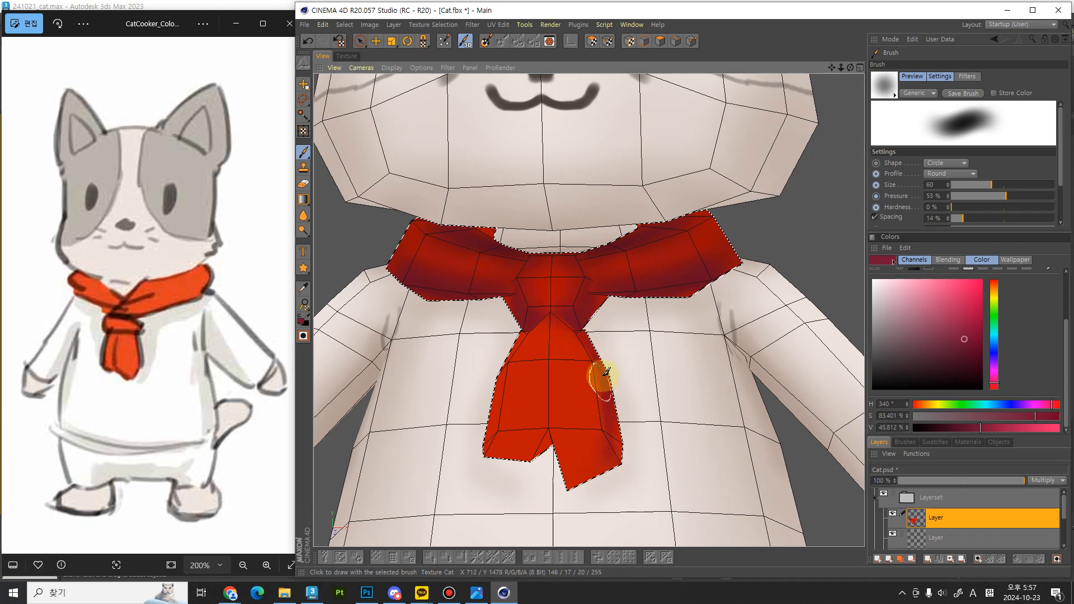
Step: Shade the hanging scarf tail's outer edge and paint a dark fold up its middle from the notch, reducing the brush to size 50
key(bracketright)
key(bracketright)
key(bracketright)
key(bracketleft)
key(bracketleft)
key(bracketleft)
key(bracketleft)
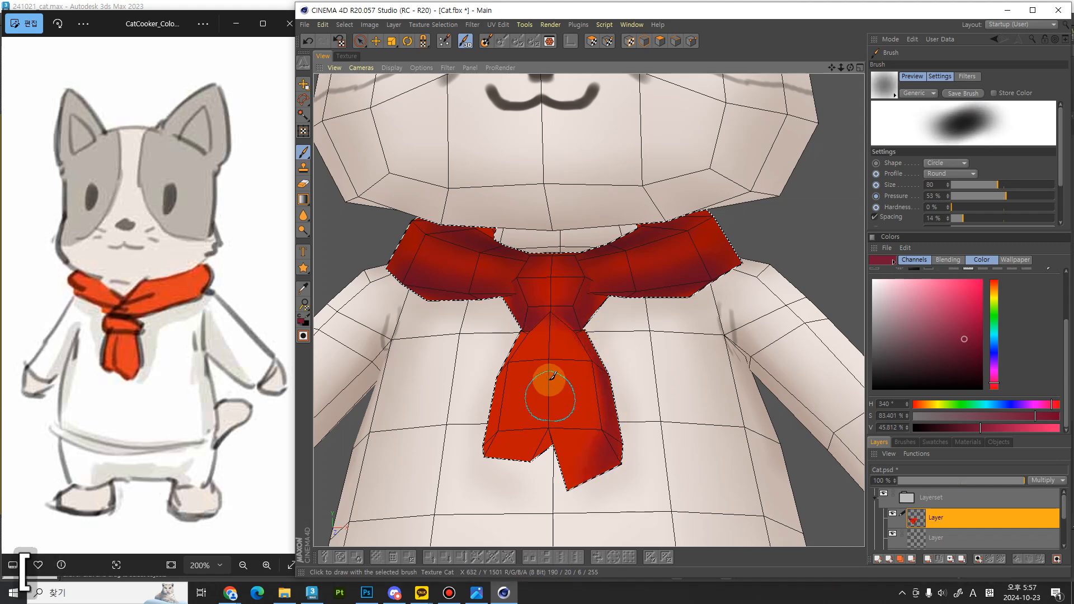
drag(563, 409, 553, 465)
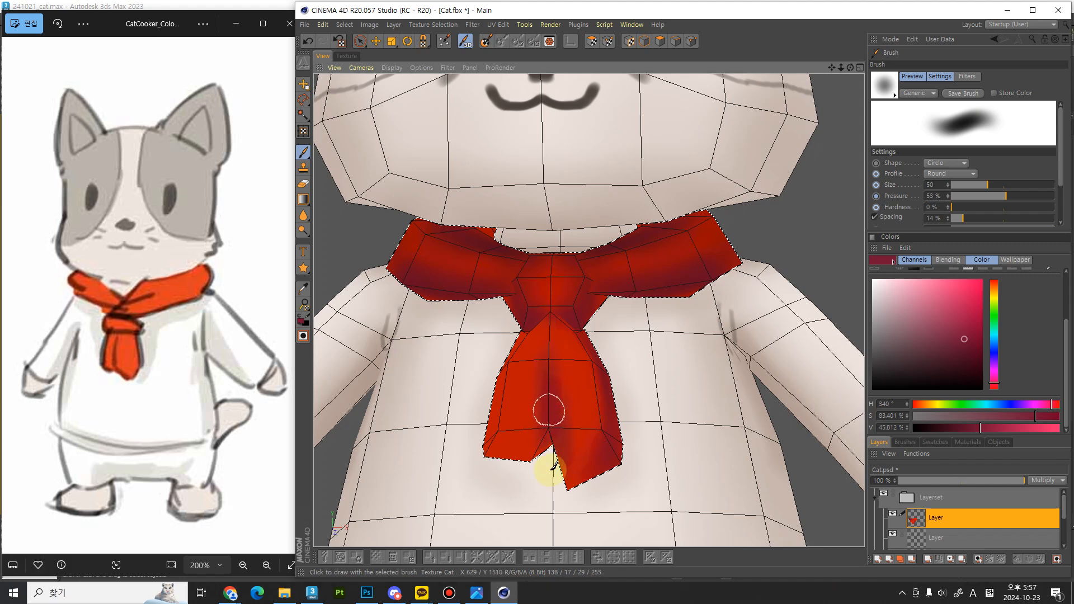
alt+drag(628, 398, 491, 336)
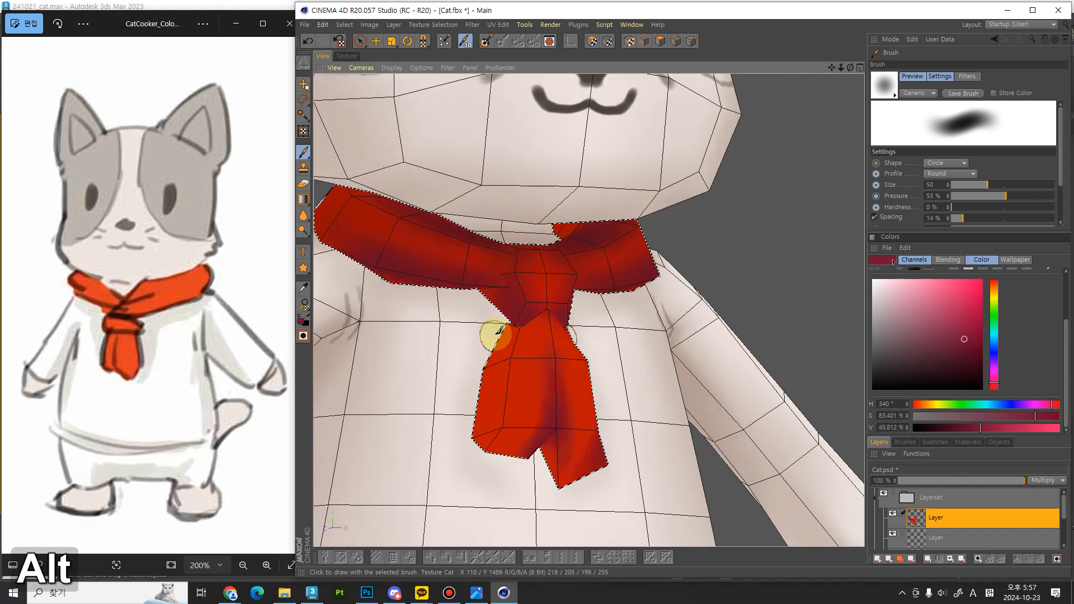
Step: Shade the remaining side edge of the hanging scarf tail with soft dark crimson
drag(485, 394, 533, 443)
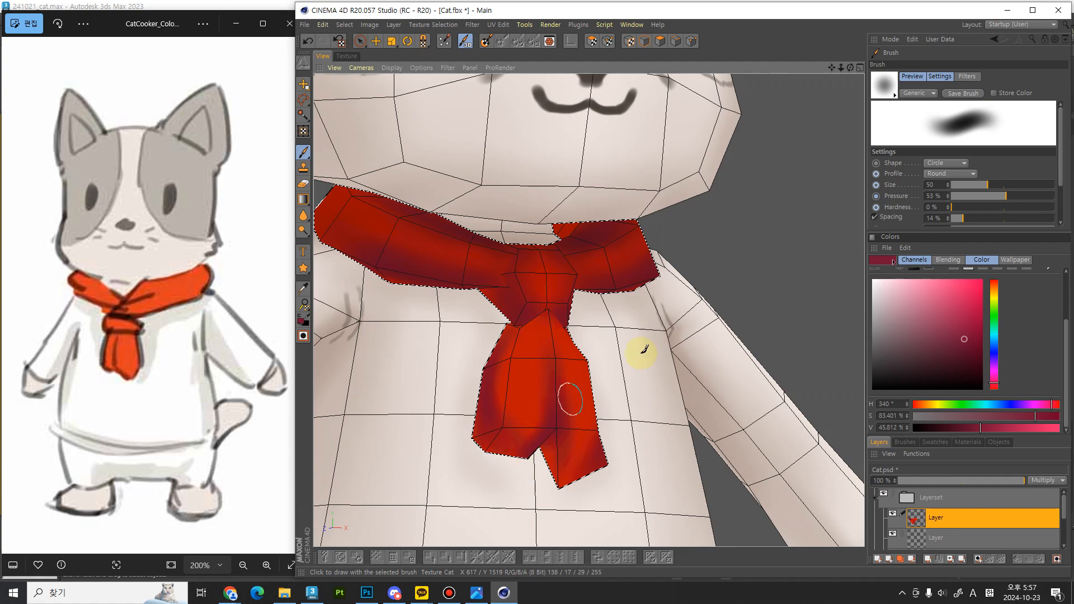
alt+drag(641, 353, 635, 283)
scroll(638, 352, down, 10)
alt+drag(612, 439, 599, 353)
alt+middle_drag(652, 351, 634, 350)
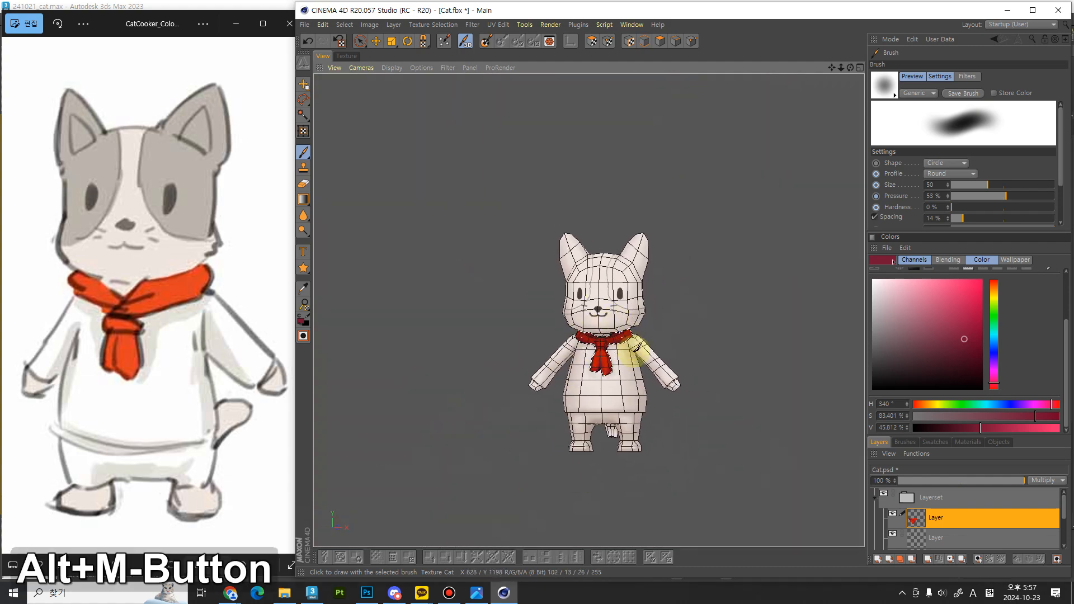
Step: Shade the lower edge and side end of the scarf's back with dark crimson, using brush size 100
alt+drag(634, 352, 448, 360)
alt+drag(648, 398, 551, 375)
alt+middle_drag(707, 283, 643, 377)
scroll(592, 264, up, 8)
scroll(588, 268, up, 3)
alt+drag(643, 376, 511, 352)
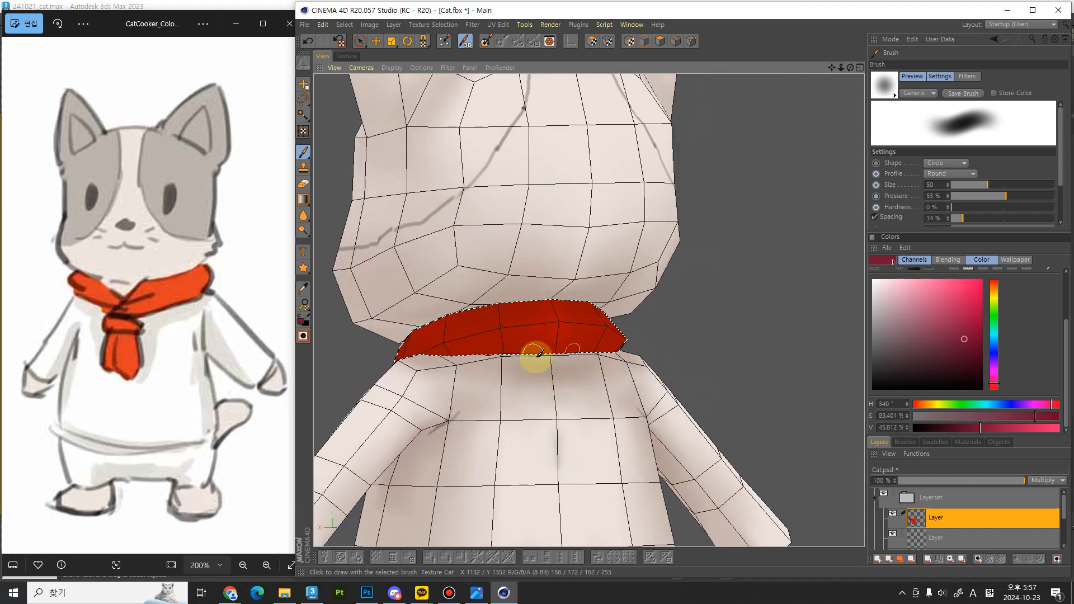
key(bracketright)
key(bracketright)
key(bracketright)
key(bracketright)
key(bracketright)
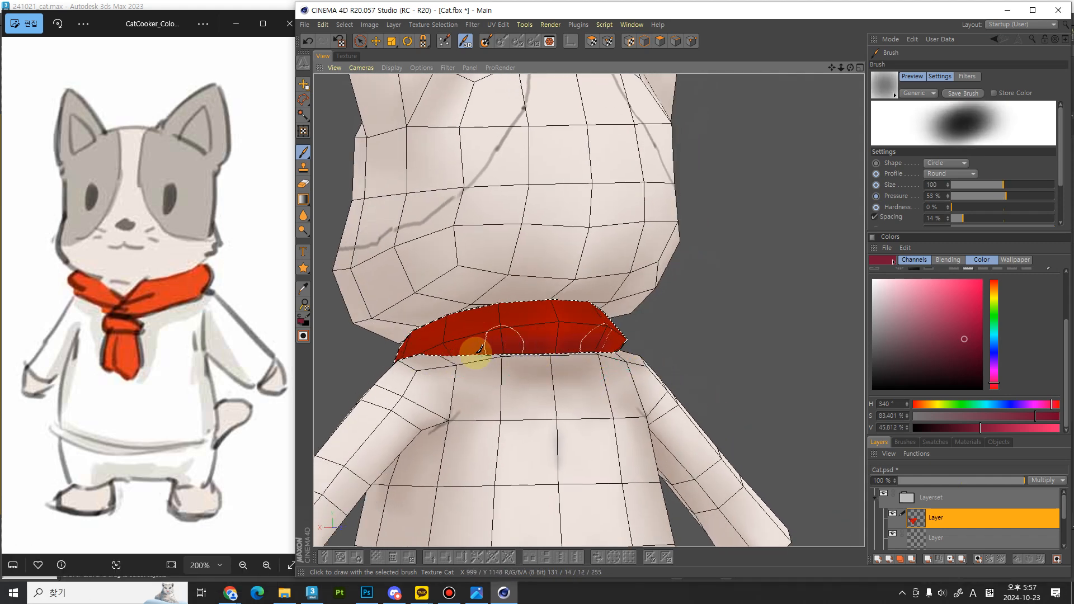
drag(430, 319, 440, 313)
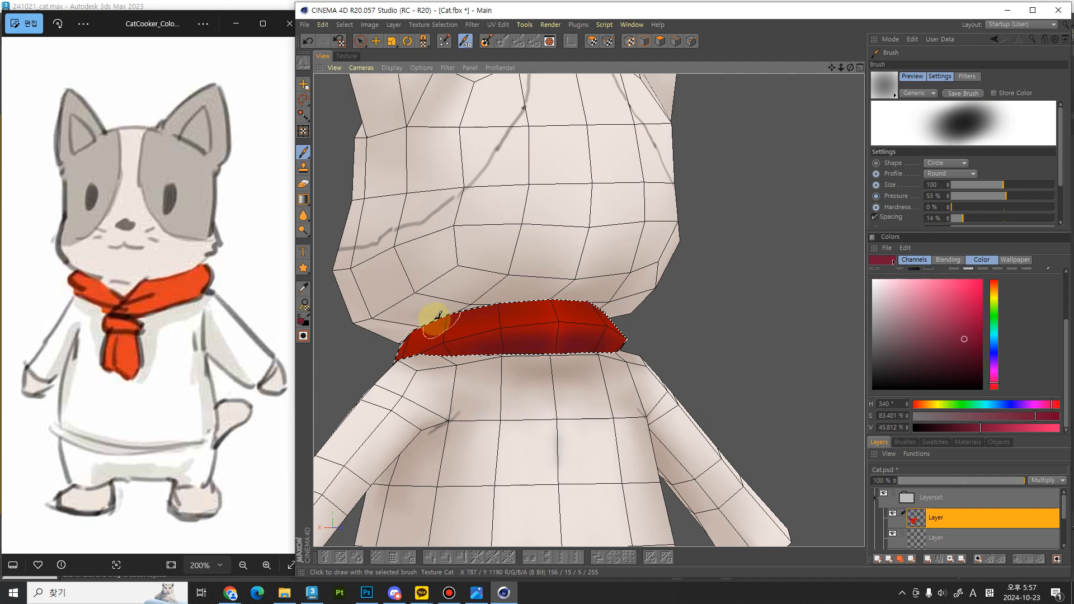
alt+middle_drag(502, 377, 565, 380)
alt+middle_drag(541, 412, 567, 366)
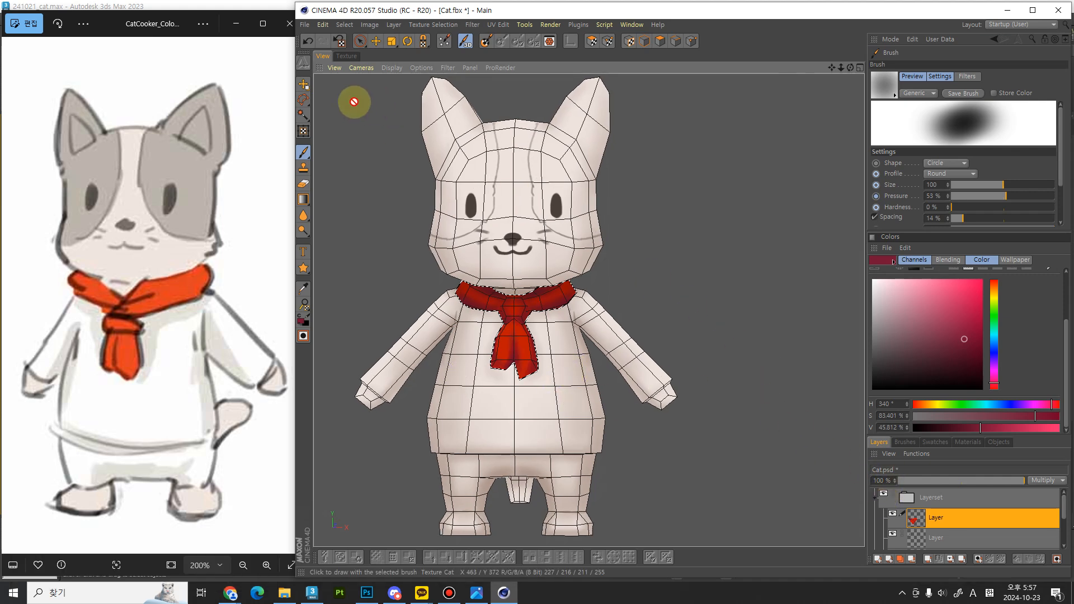
Step: Clear the scarf selection on the flat texture and add a new layer above the red scarf layer
click(347, 56)
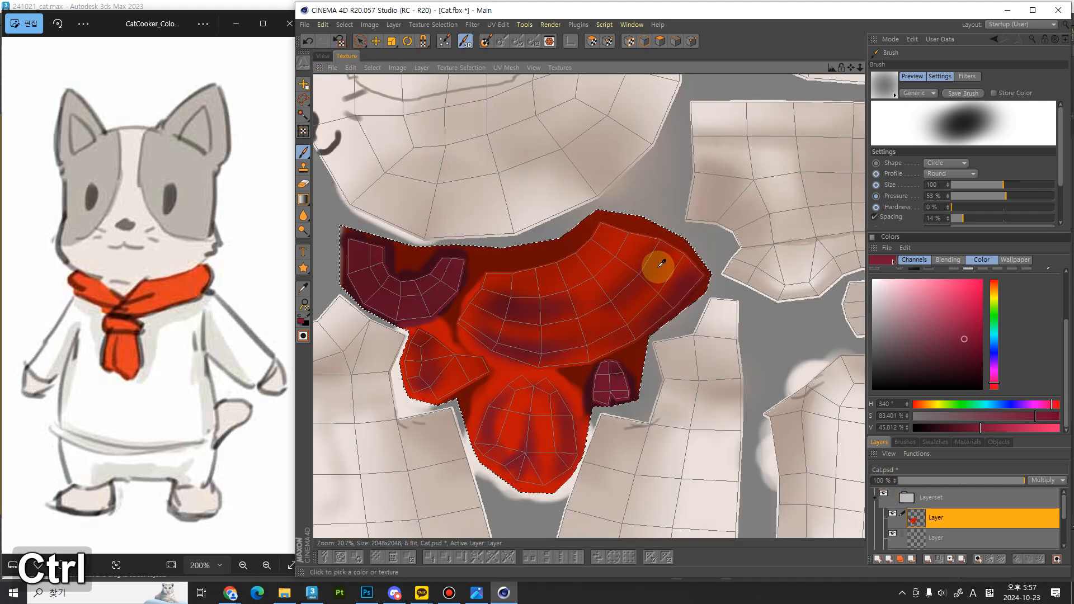
key(ctrl+d)
key(b)
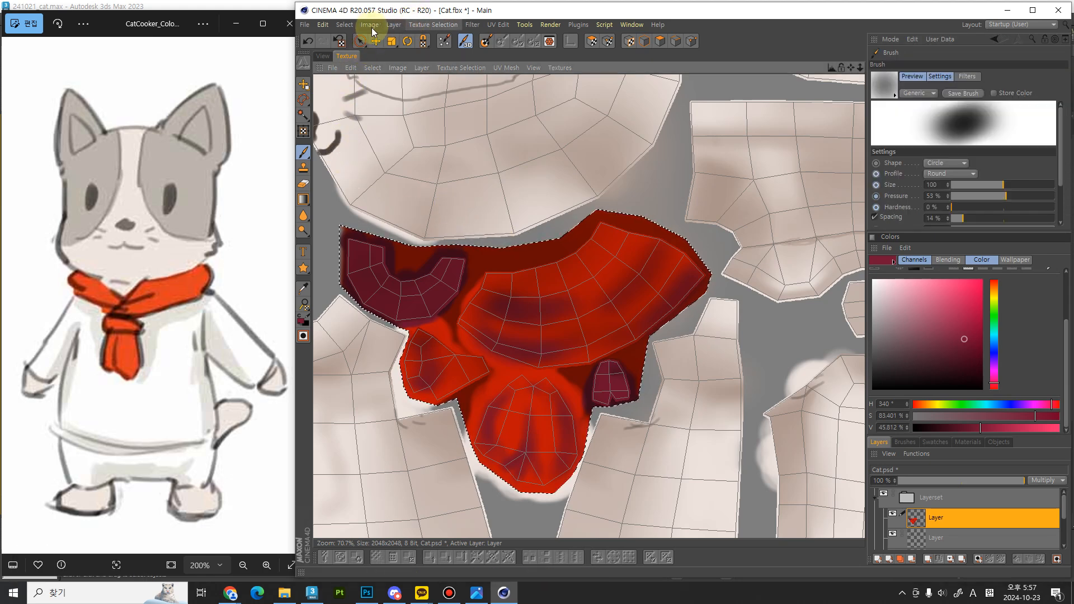
click(426, 26)
click(442, 55)
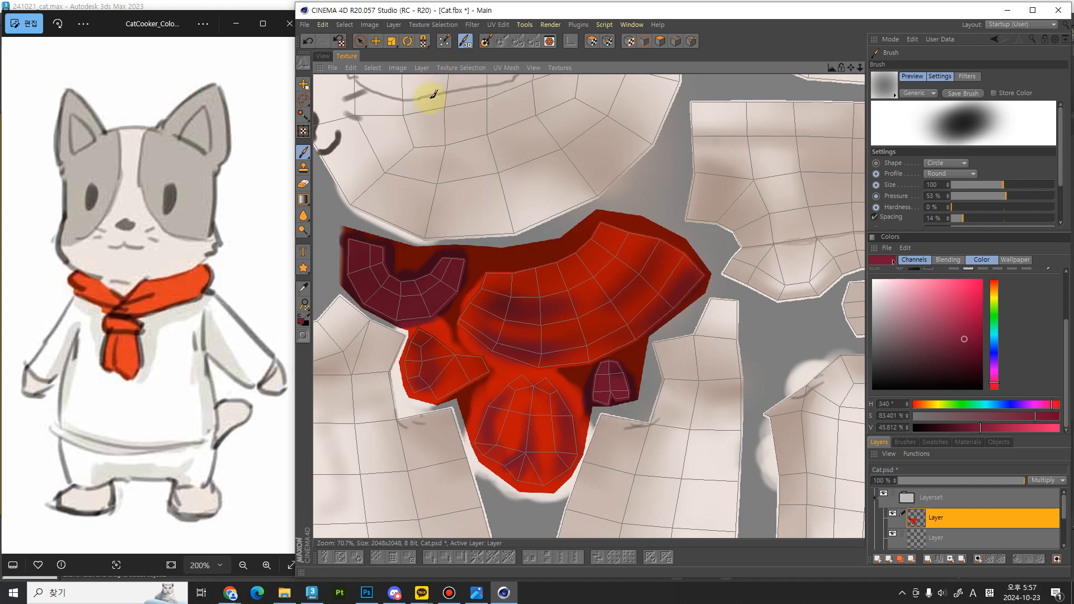
alt+right_drag(530, 312, 548, 383)
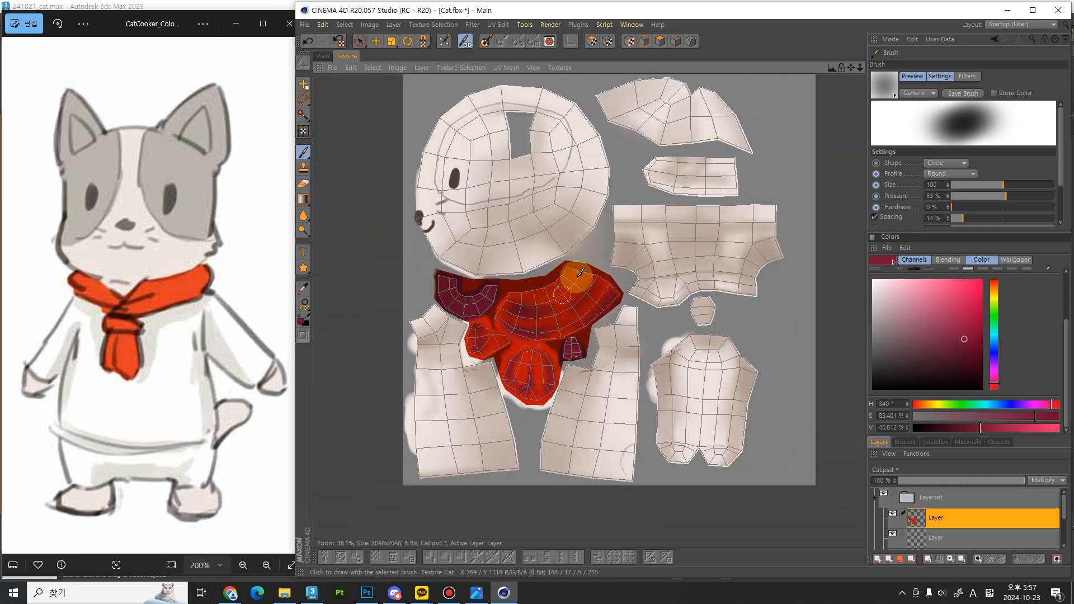
alt+middle_drag(571, 299, 506, 323)
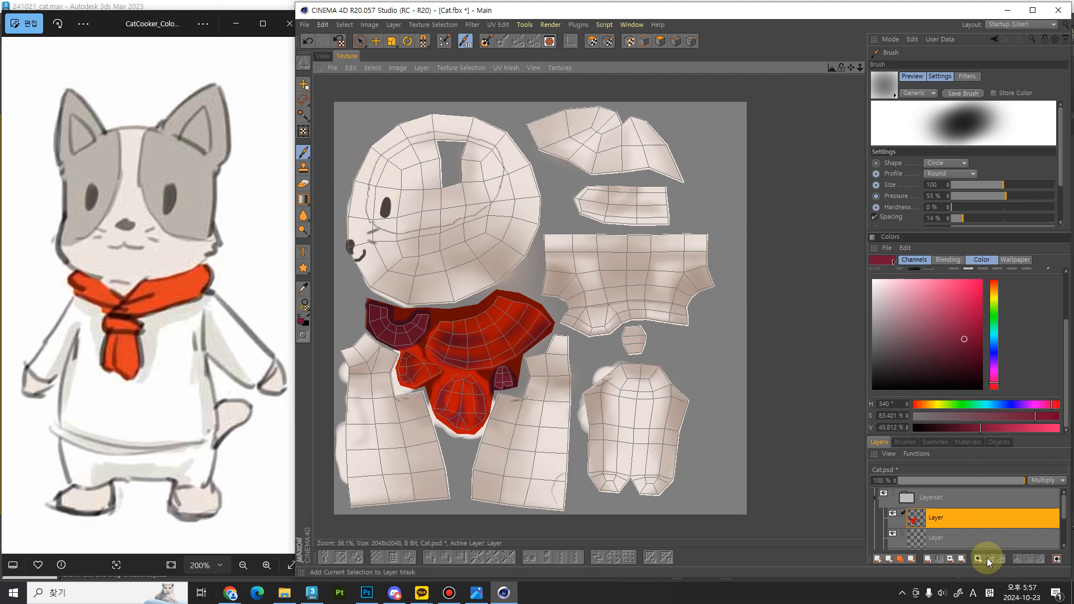
click(876, 559)
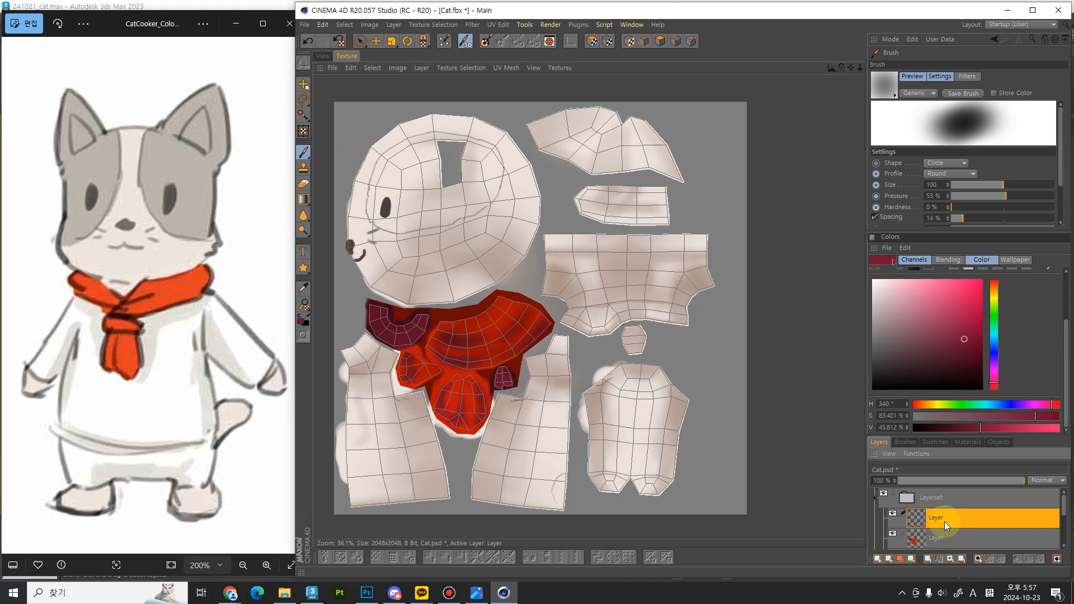
Step: Draw a polyline selection around the large head piece and the two smaller pieces beside it, following the border above the scarf
click(304, 100)
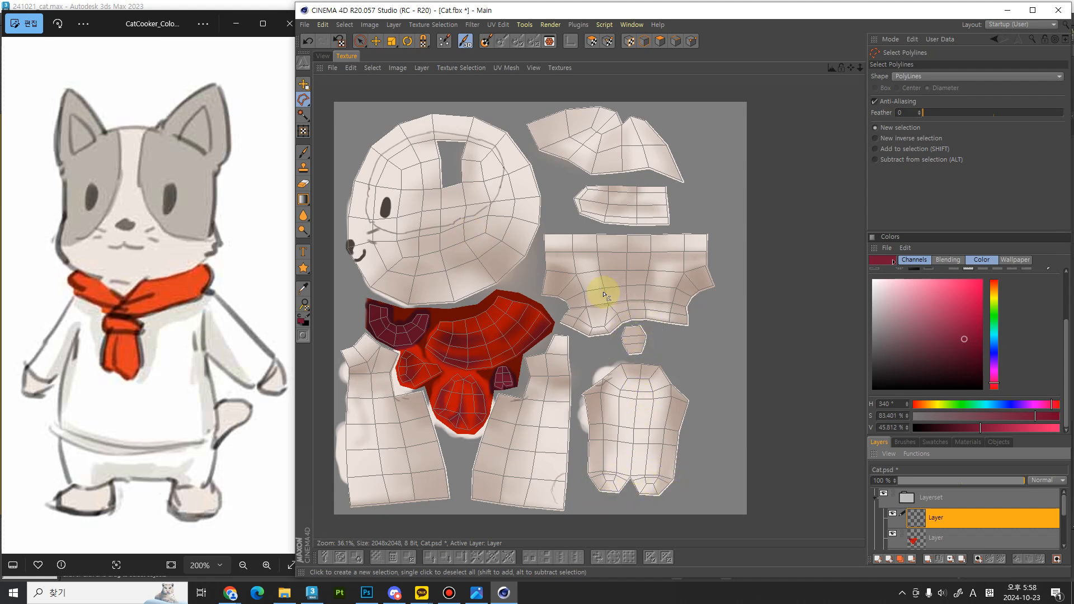
click(407, 110)
click(341, 141)
click(339, 277)
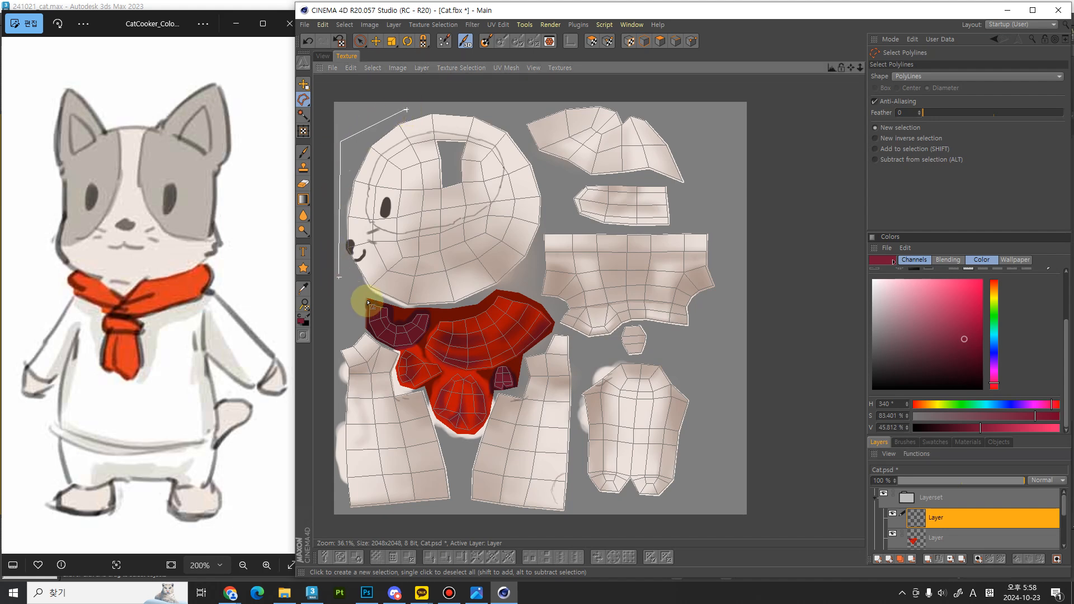
click(367, 297)
click(404, 307)
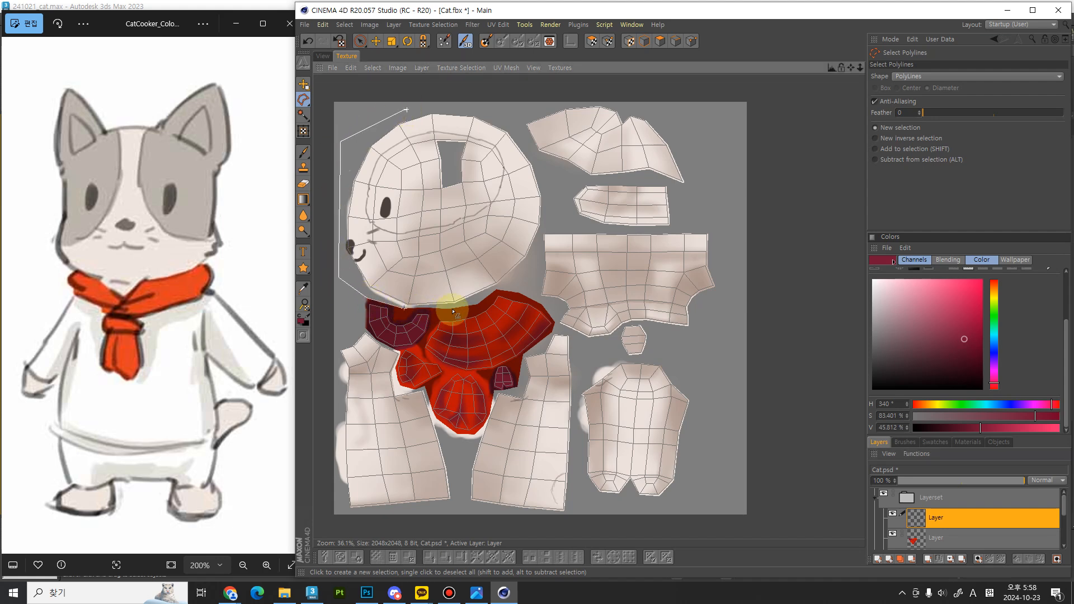
click(454, 308)
click(497, 291)
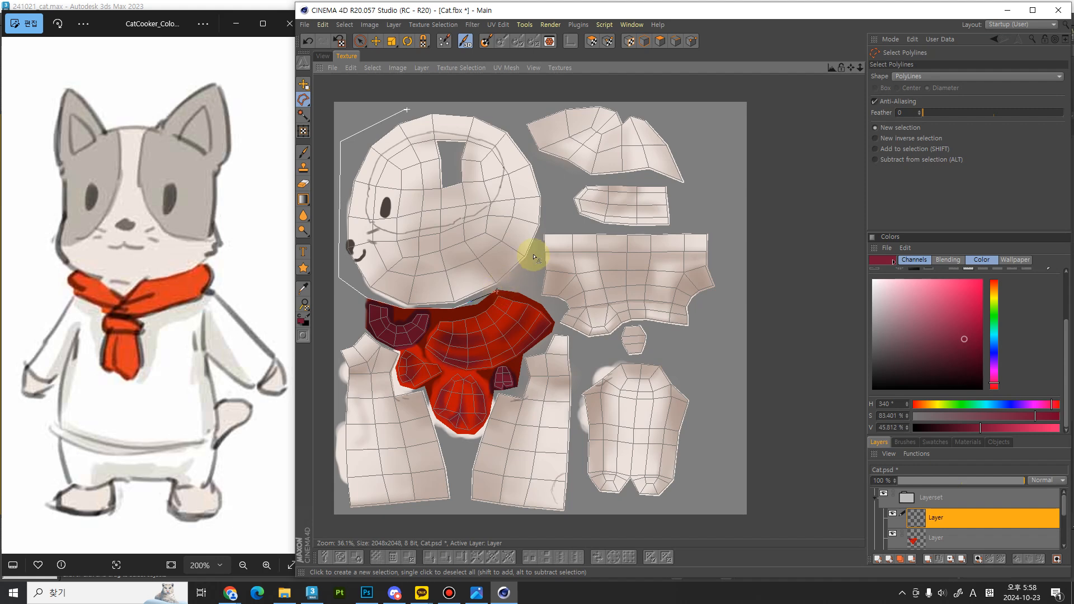
click(542, 232)
click(558, 224)
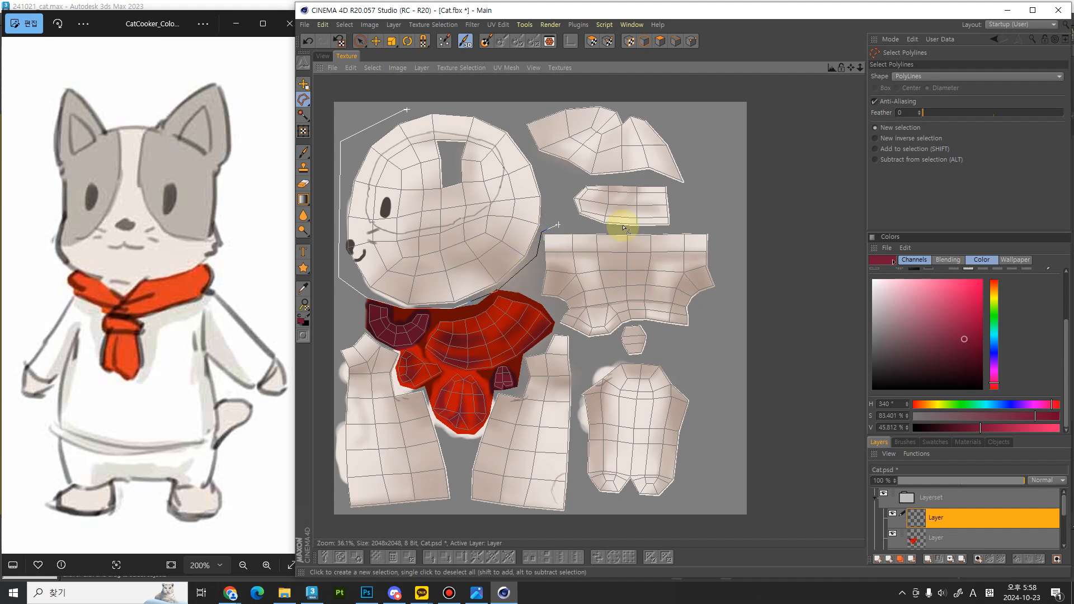
click(672, 226)
click(696, 208)
click(693, 126)
click(660, 109)
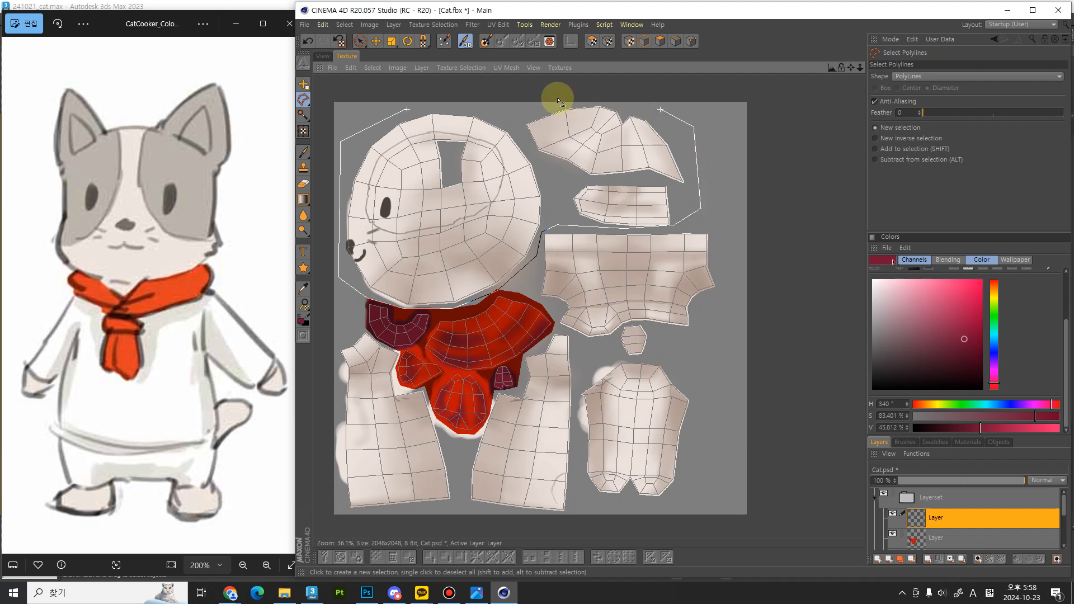
click(602, 103)
click(407, 109)
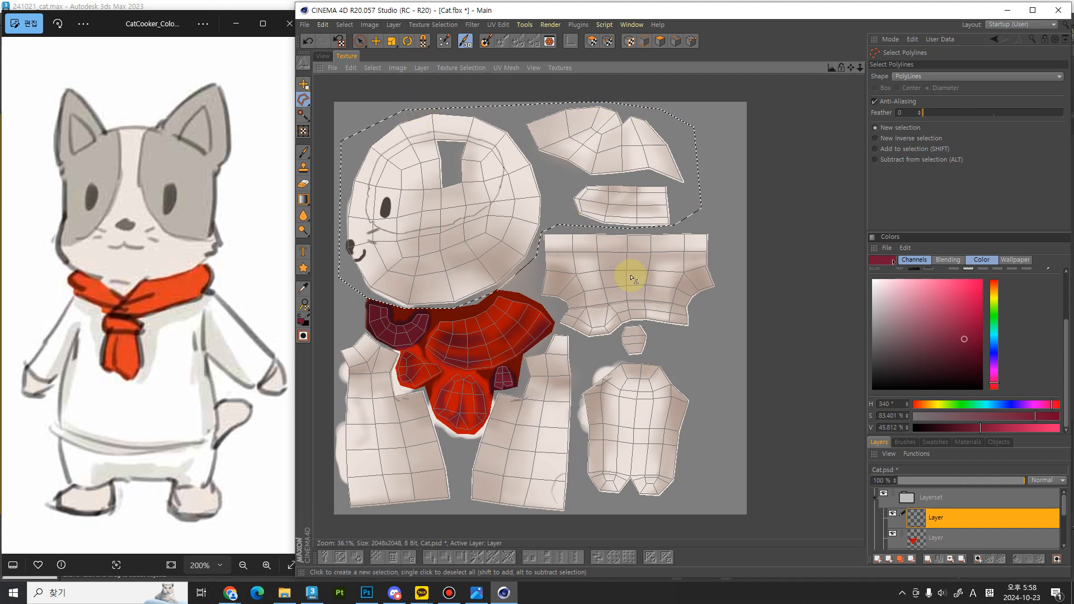
Step: Add the leg piece's lower strip, cut along the sketched line, and the small oval piece below it to the selection
alt+middle_drag(638, 314, 595, 267)
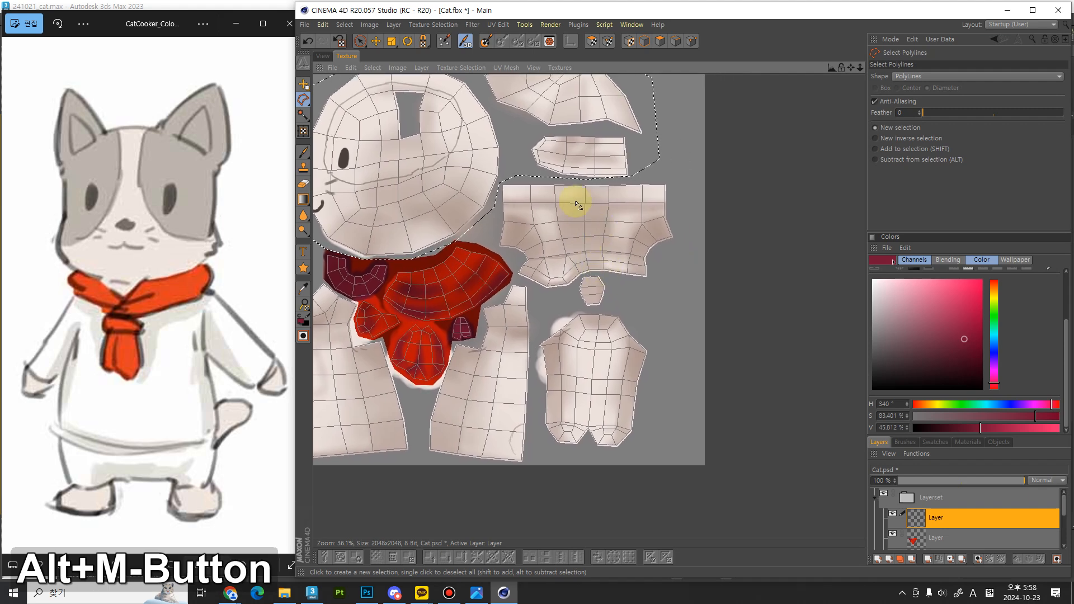
alt+right_drag(570, 245, 580, 135)
alt+middle_drag(607, 327, 644, 359)
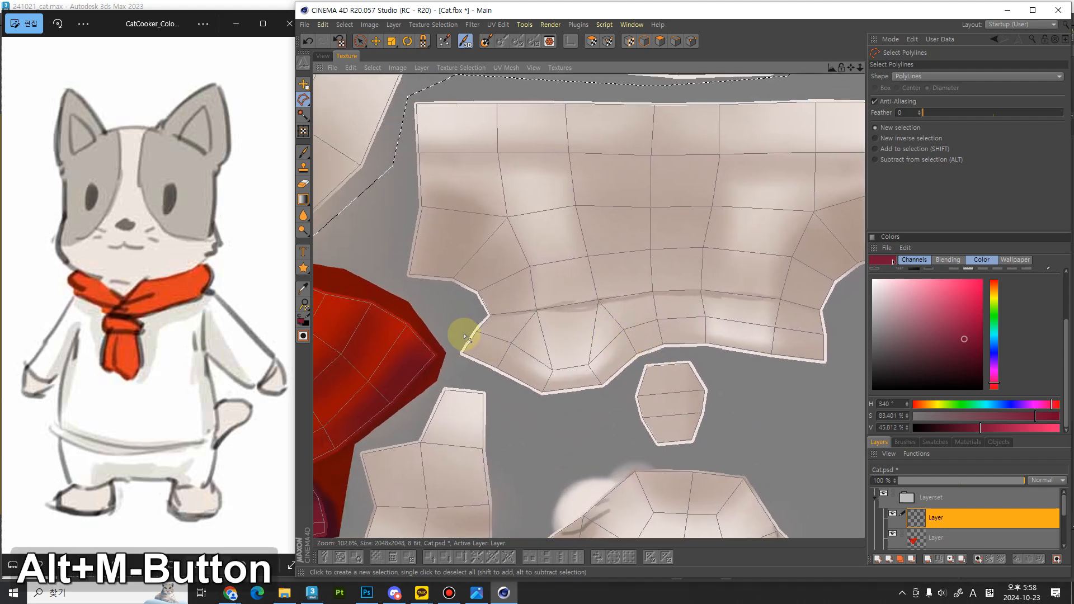
shift+click(464, 317)
click(450, 352)
mouse_move(474, 376)
mouse_down()
mouse_move(587, 438)
mouse_move(705, 454)
mouse_move(808, 432)
mouse_move(847, 364)
mouse_move(844, 314)
mouse_move(695, 289)
mouse_move(637, 303)
mouse_up()
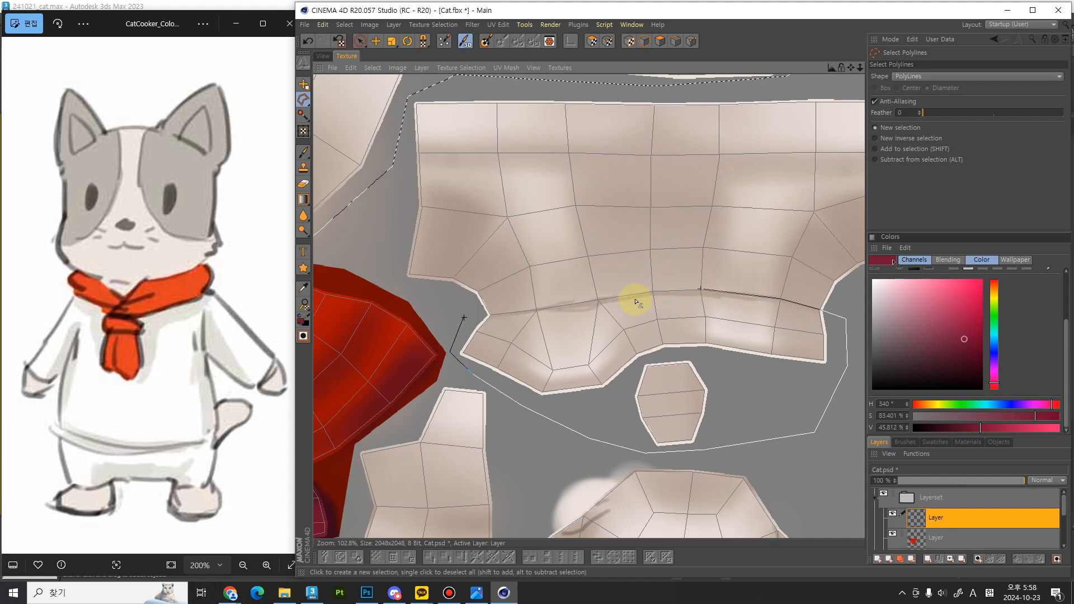
click(652, 291)
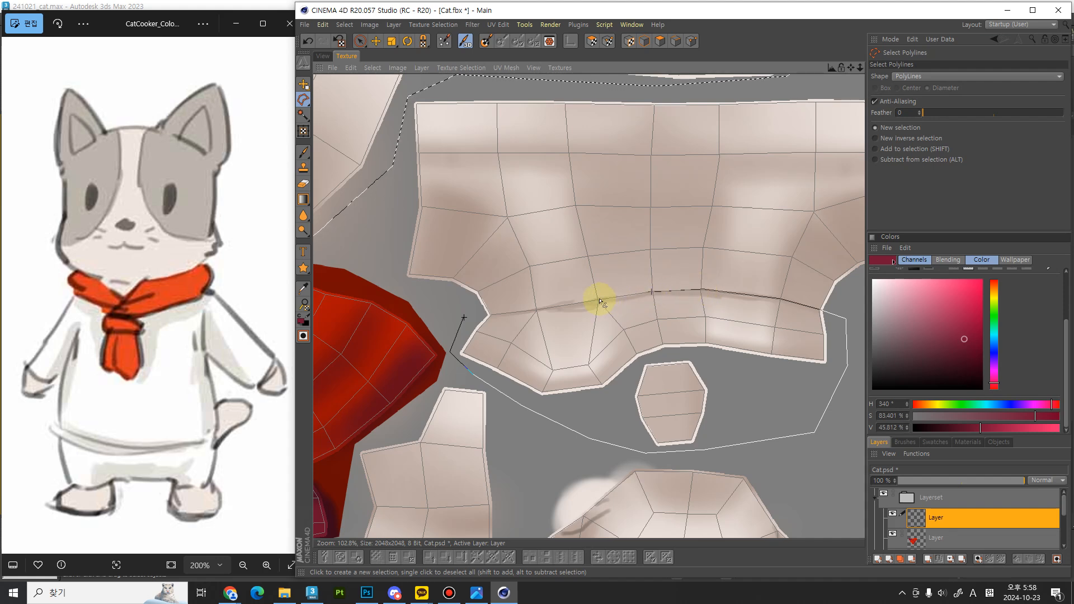
click(535, 311)
click(463, 317)
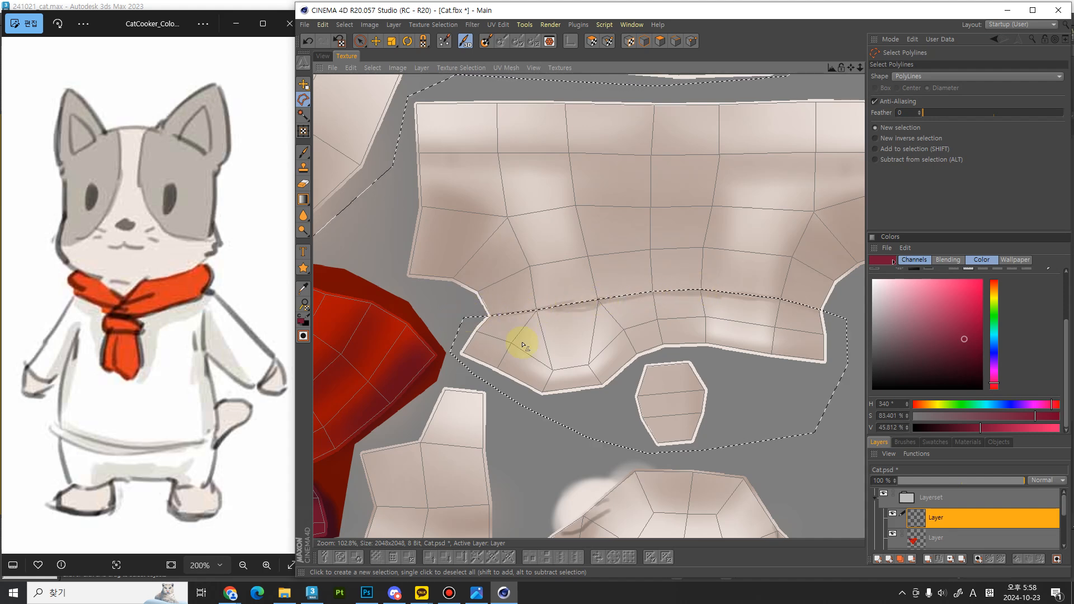
Step: Add the two rounded tips at the bottom of the long notched piece to the selection, following the edge line above them
alt+right_drag(649, 371, 629, 410)
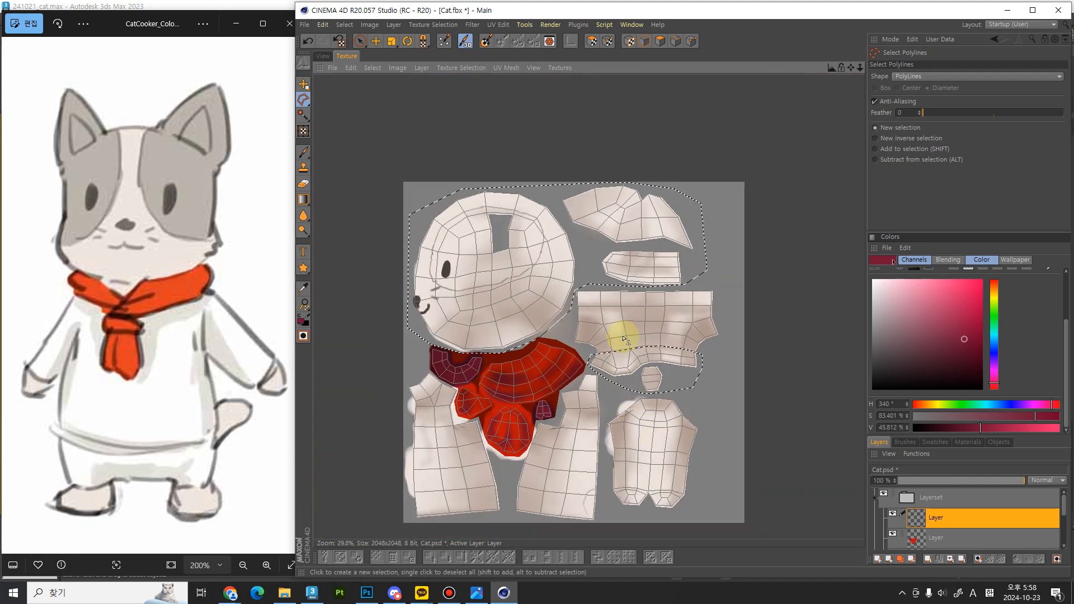
alt+middle_drag(632, 426, 590, 310)
alt+right_drag(596, 359, 594, 312)
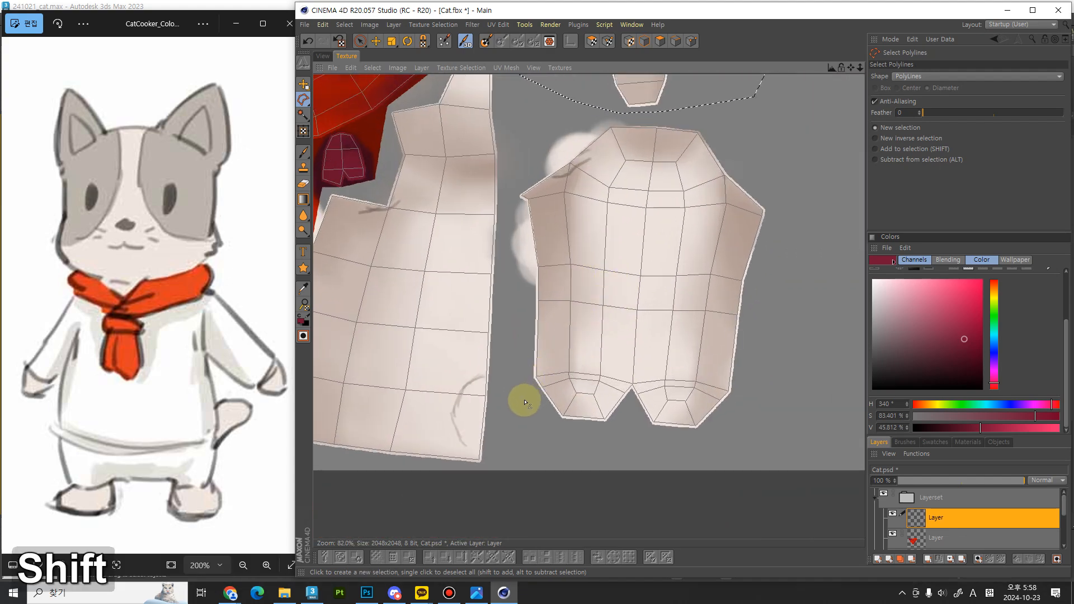
shift+click(524, 400)
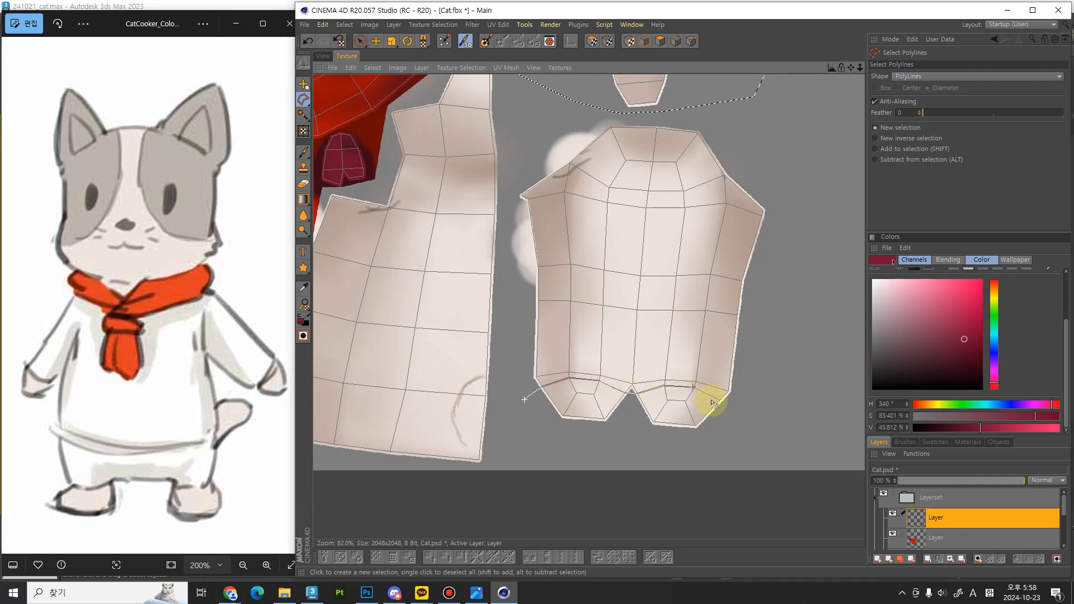
click(729, 406)
click(736, 439)
click(624, 444)
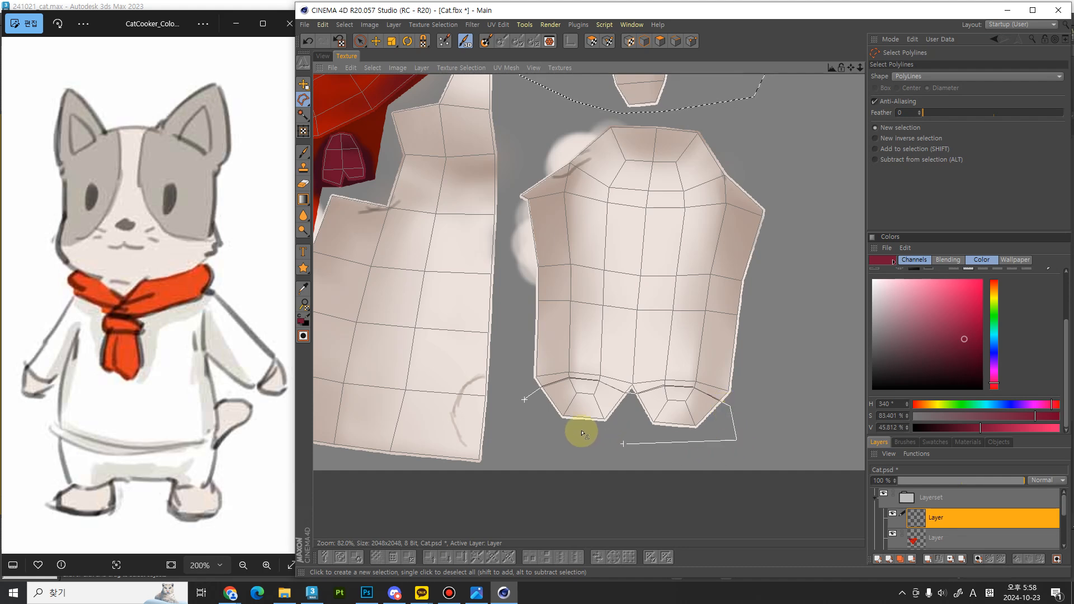
click(530, 425)
click(523, 400)
alt+scroll(621, 267, up, 3)
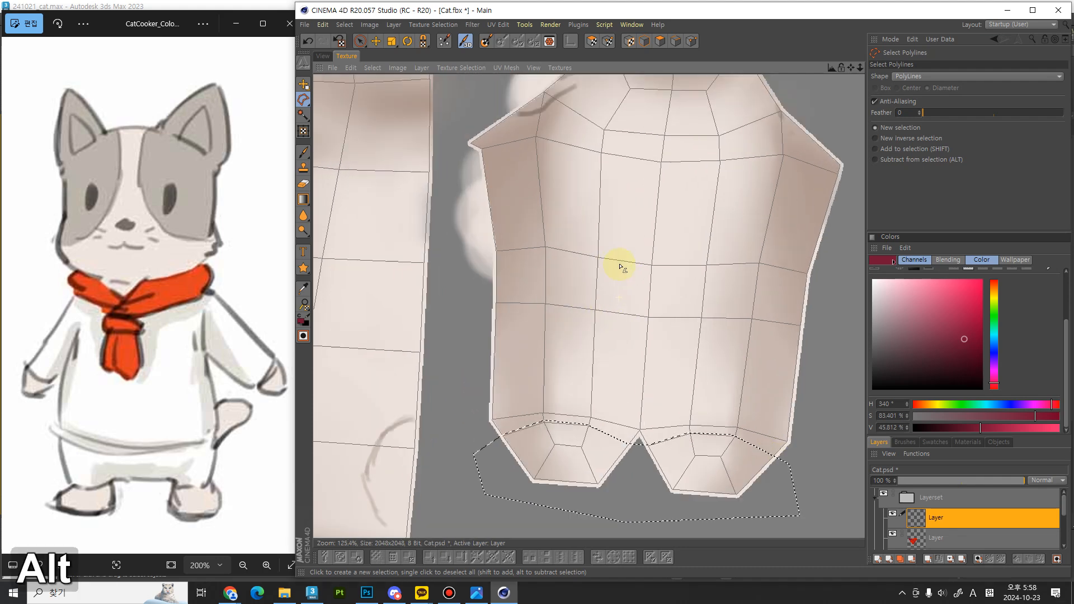
alt+scroll(622, 269, down, 10)
mouse_move(649, 329)
alt+middle_down()
mouse_move(639, 336)
mouse_move(647, 347)
mouse_move(654, 320)
alt+middle_up()
scroll(626, 308, up, 2)
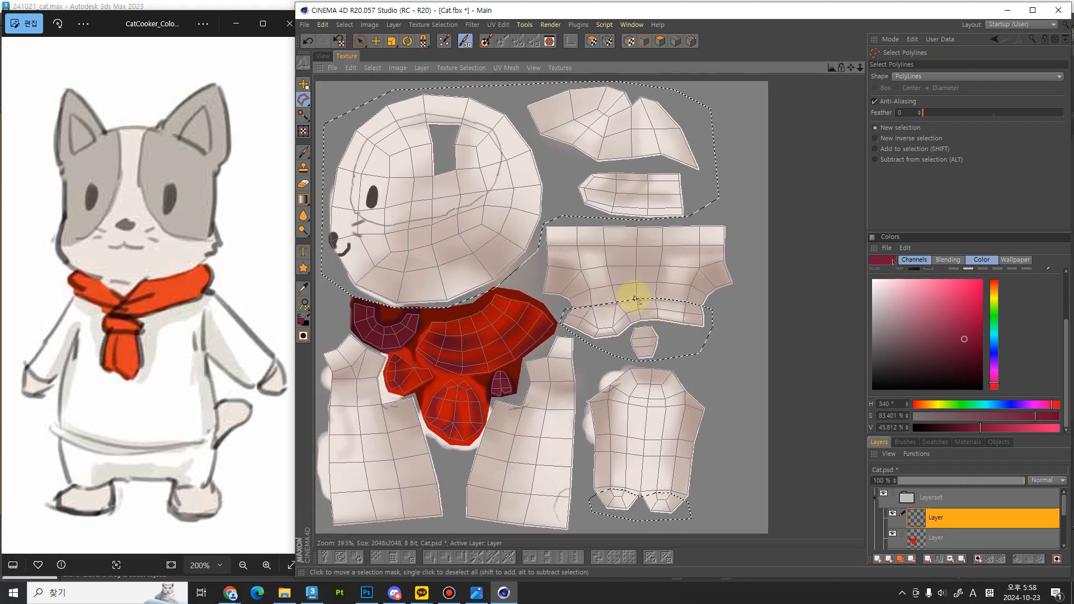
Step: Set the brush color to pale cream (H 39°, S 8.885%, V 92.152%) and switch the new layer to Multiply
click(304, 151)
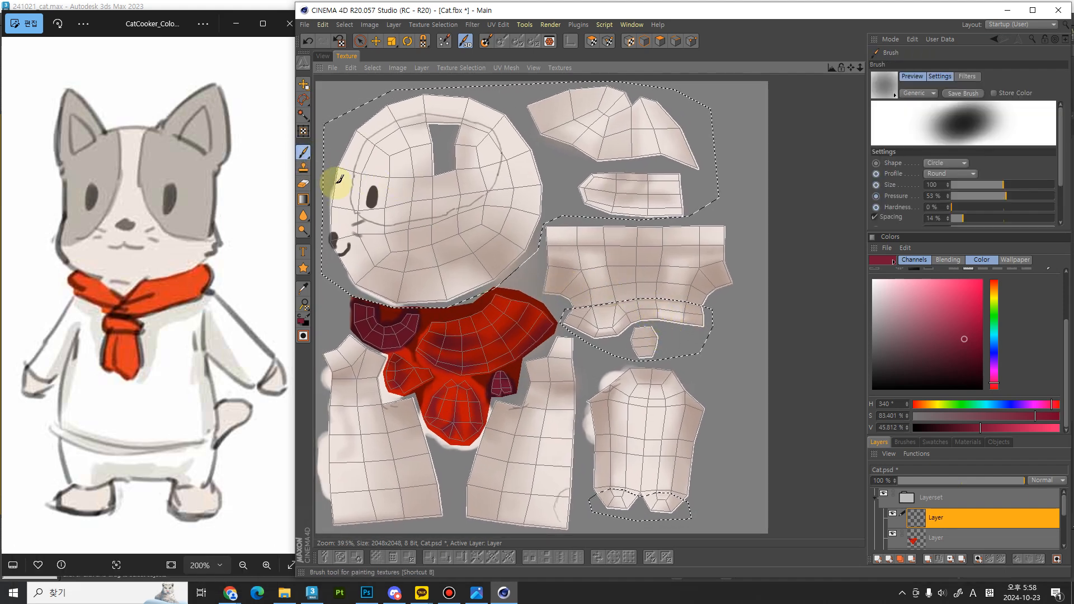
drag(912, 288, 884, 290)
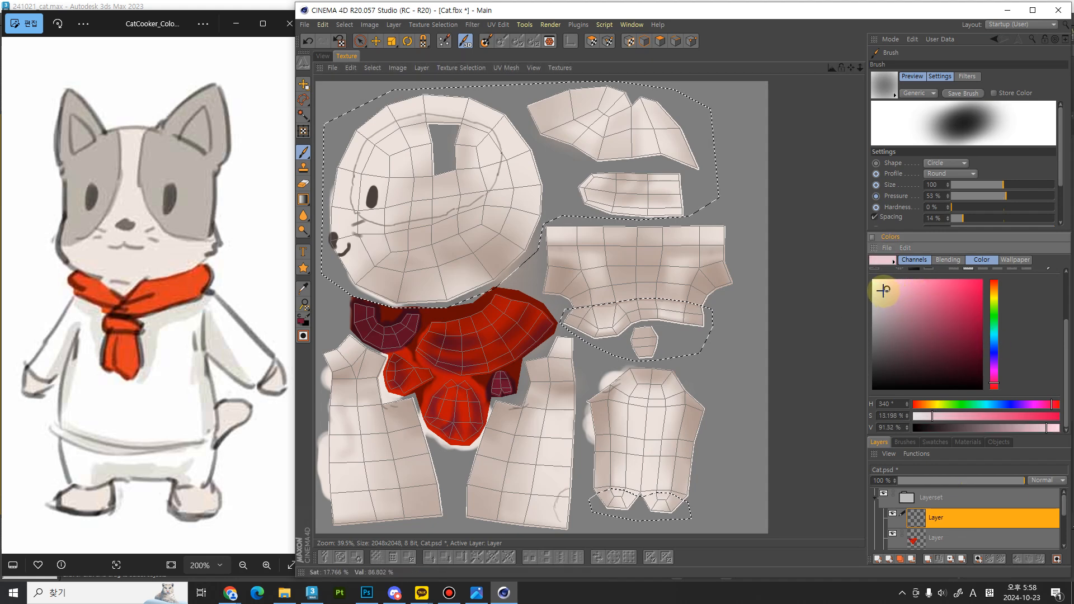
click(994, 291)
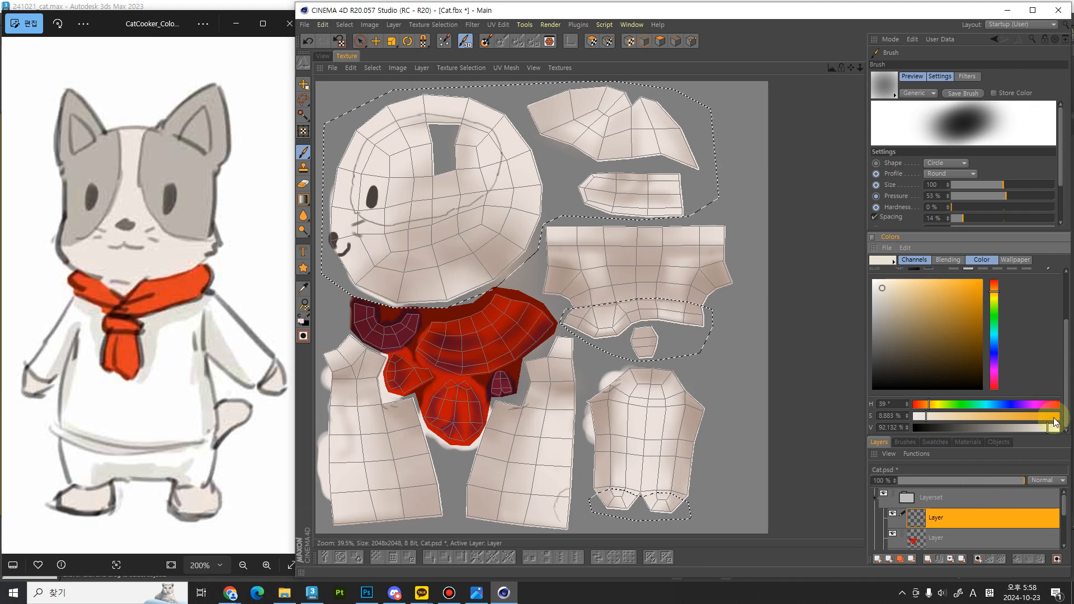
click(1043, 480)
click(1024, 222)
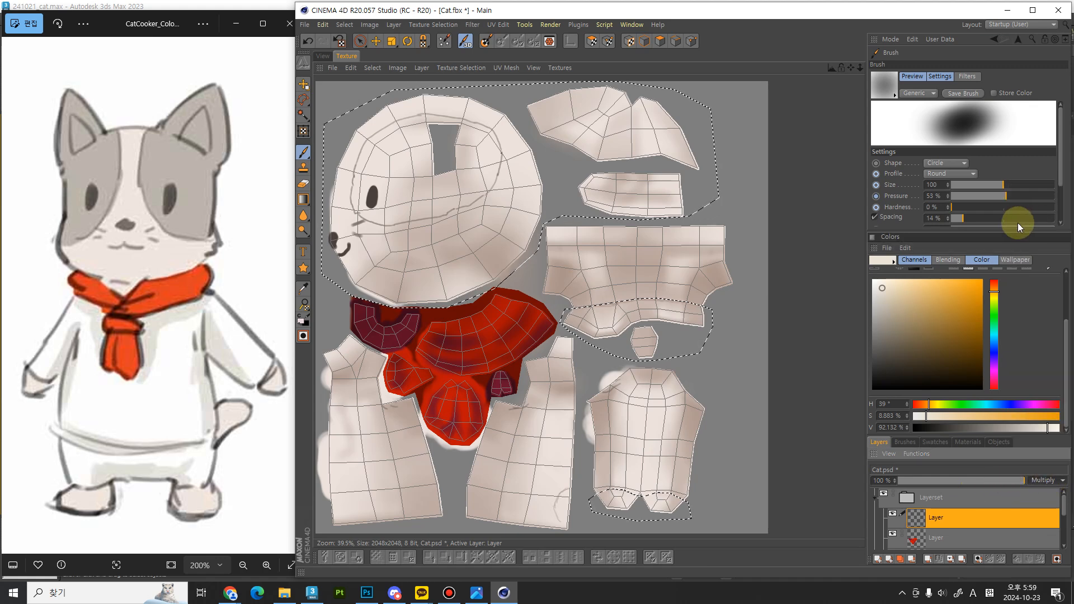
Step: Paint the selected head, ear, lower-leg, oval and rounded-tip areas with pale cream, using a size 250 brush at 53% hardness
drag(354, 132, 345, 208)
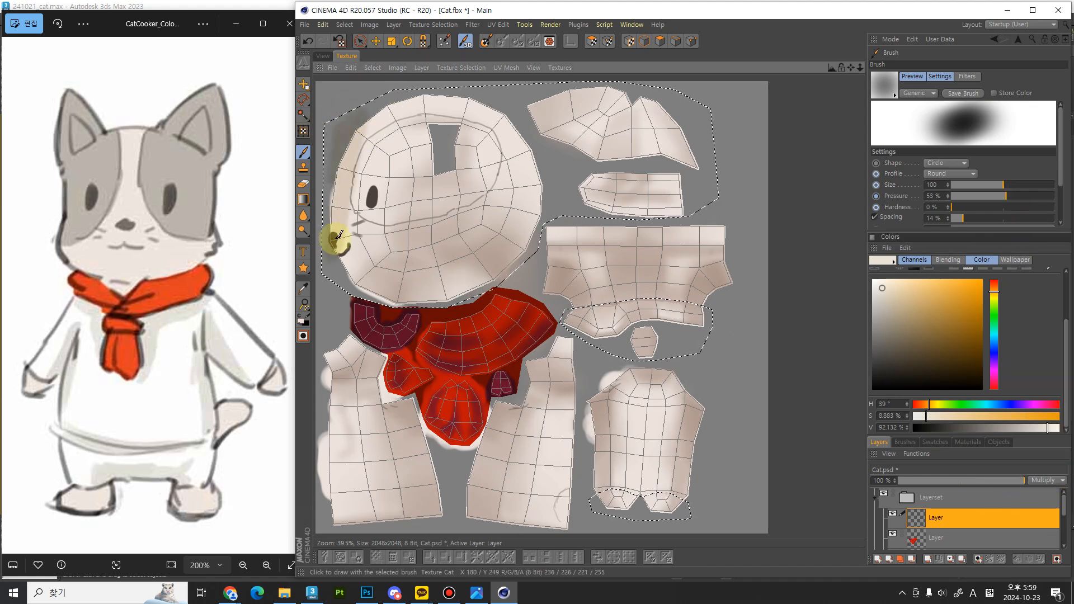
key(bracketright)
key(bracketright)
key(bracketright)
key(bracketright)
key(bracketright)
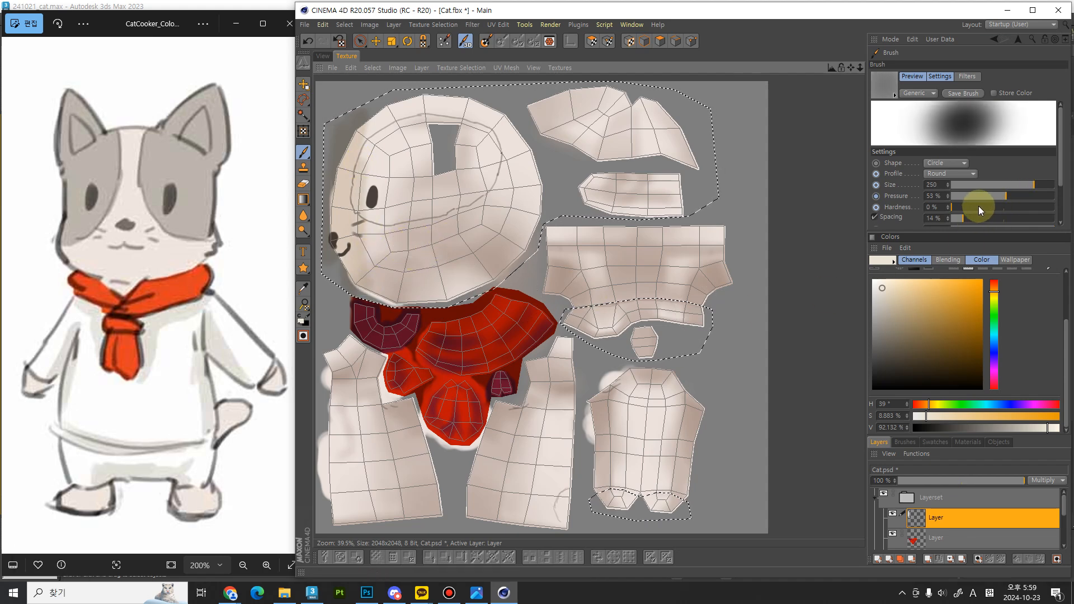
drag(978, 206, 1007, 206)
mouse_move(455, 129)
mouse_down()
mouse_move(429, 197)
mouse_move(353, 185)
mouse_up()
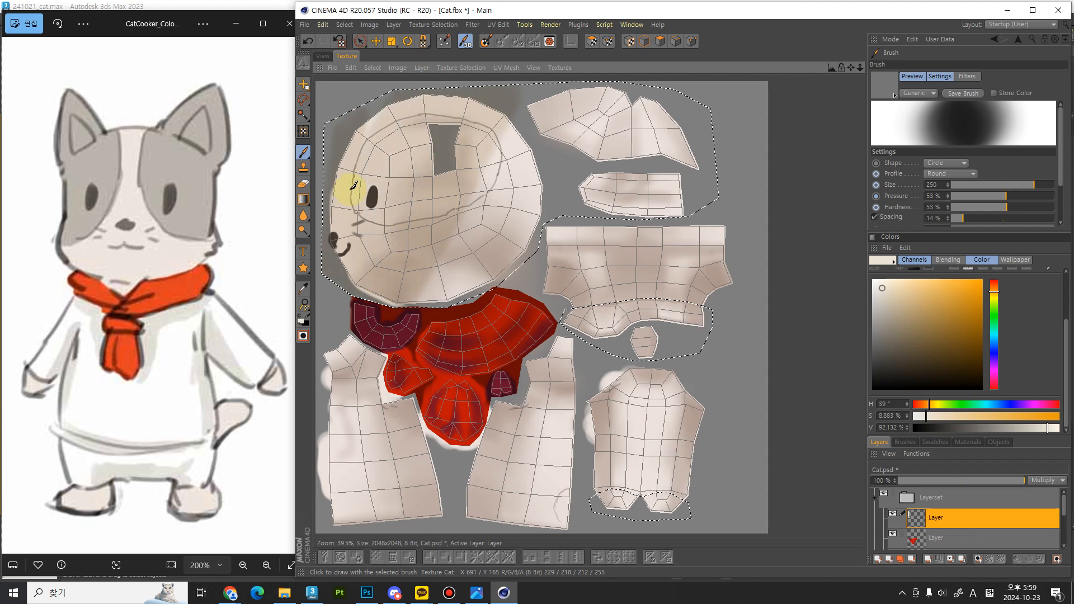
mouse_move(416, 145)
mouse_down()
mouse_move(539, 148)
mouse_move(549, 199)
mouse_move(698, 106)
mouse_move(720, 150)
mouse_move(618, 364)
mouse_move(714, 300)
mouse_move(627, 291)
mouse_move(599, 326)
mouse_move(623, 472)
mouse_move(696, 489)
mouse_move(615, 253)
mouse_move(461, 311)
mouse_move(364, 429)
mouse_move(716, 355)
mouse_up()
Step: Clear the texture selection and add a new layer set to Multiply blending above the cream layer
key(ctrl+d)
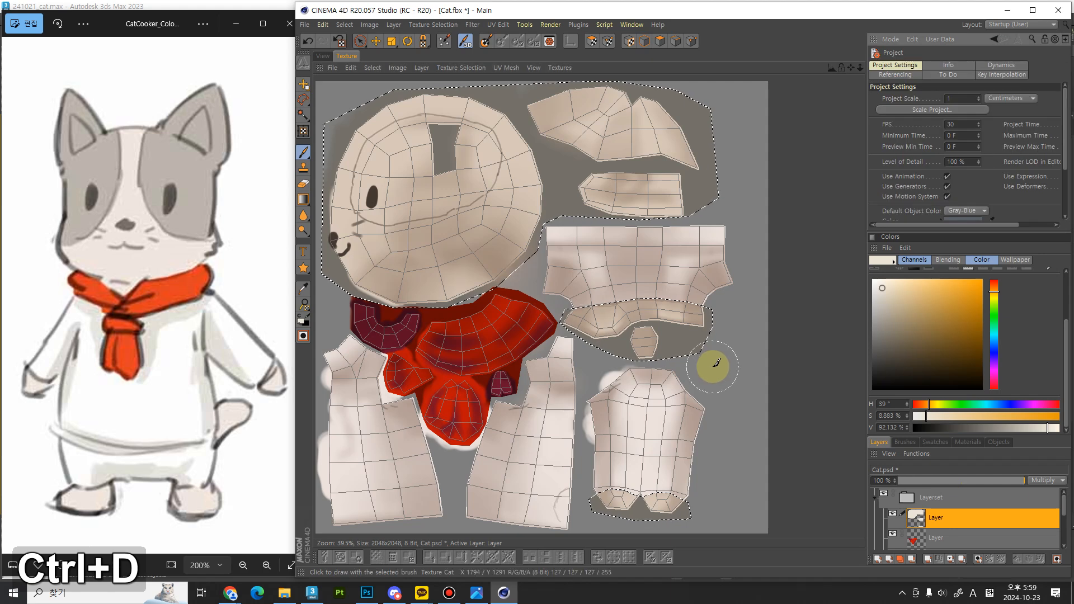
key(b)
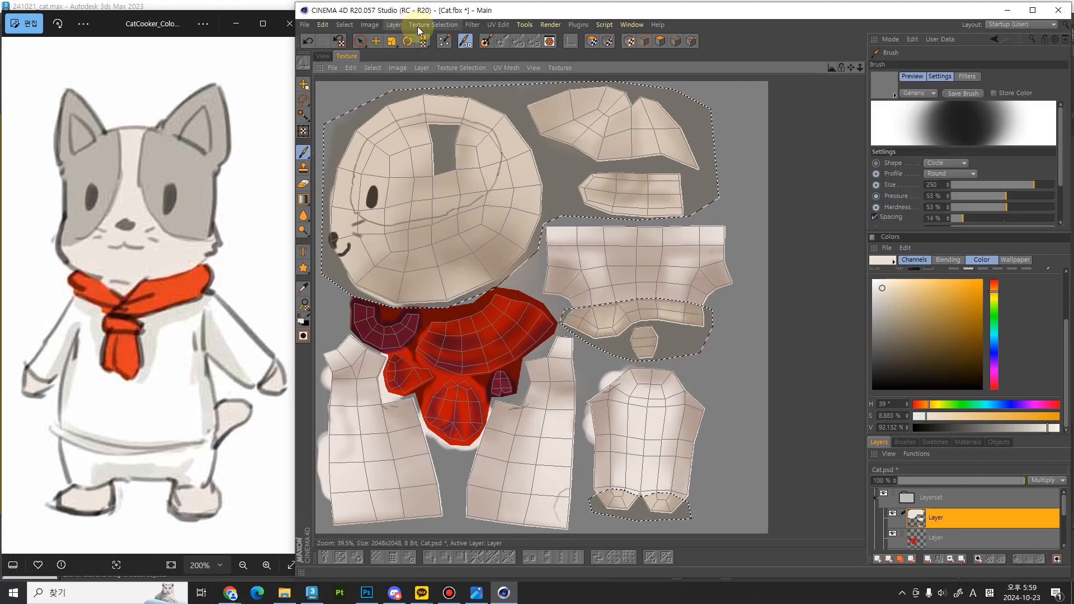
click(435, 22)
click(471, 109)
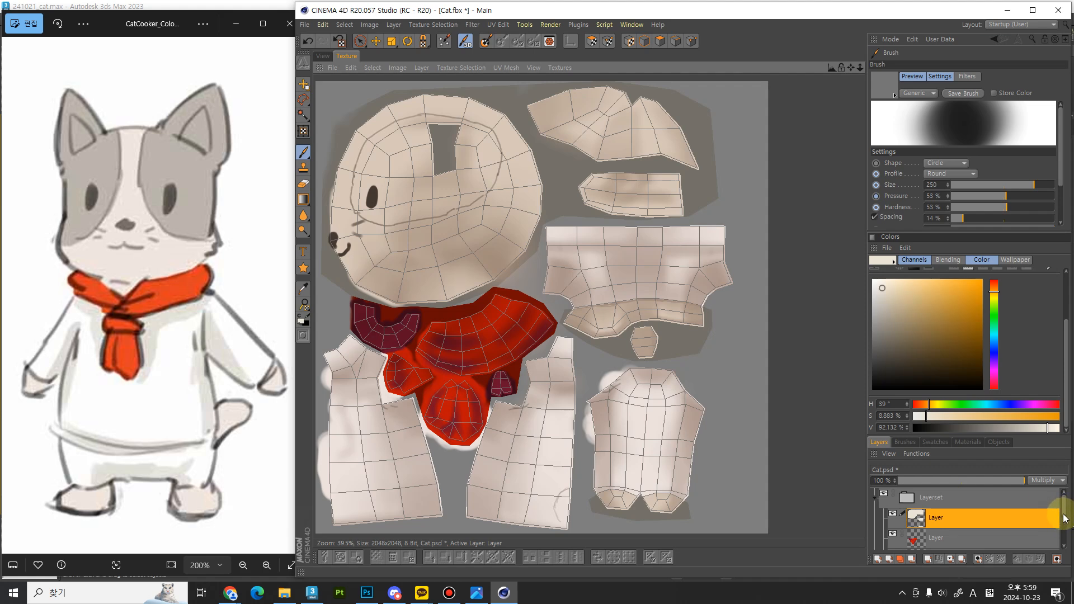
click(877, 558)
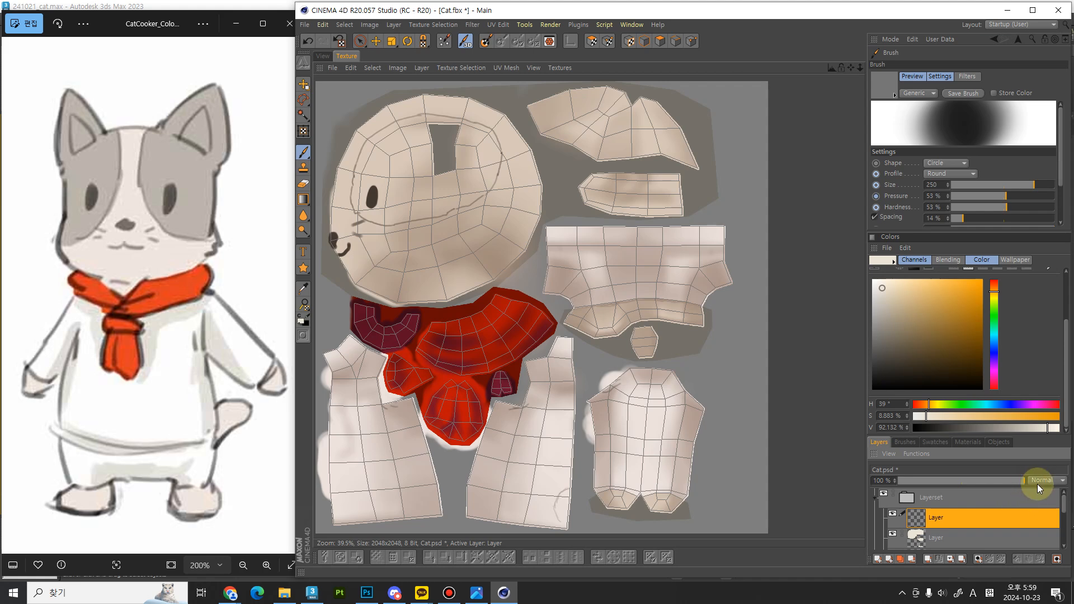
click(1037, 484)
click(1033, 226)
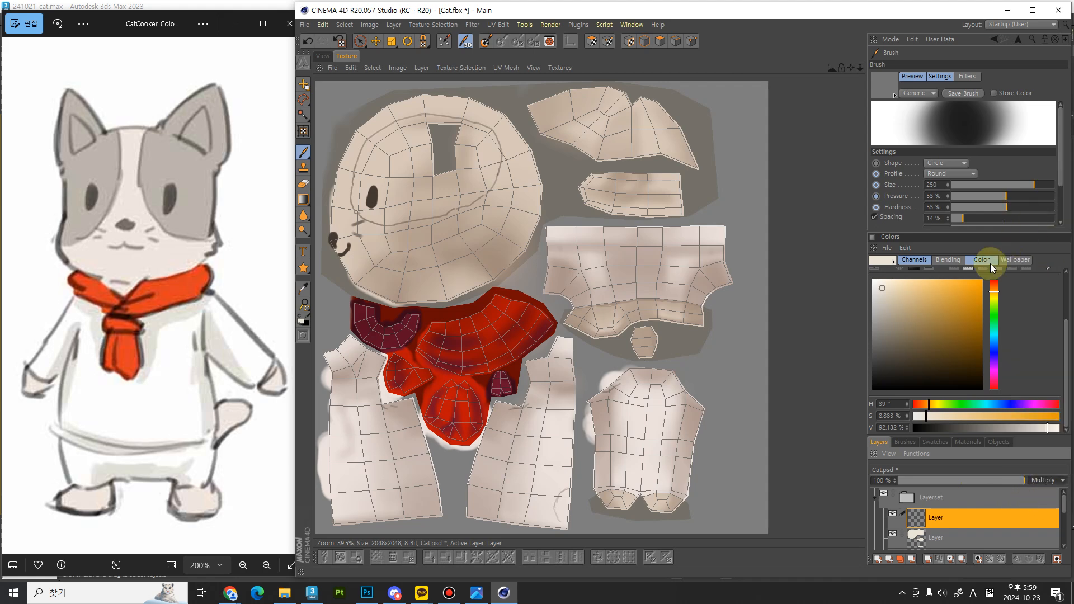
Step: Set the brush color to light blue-gray (H 204°, S 7.563%, V 76.066%), trying test strokes on the head piece and undoing them
click(881, 303)
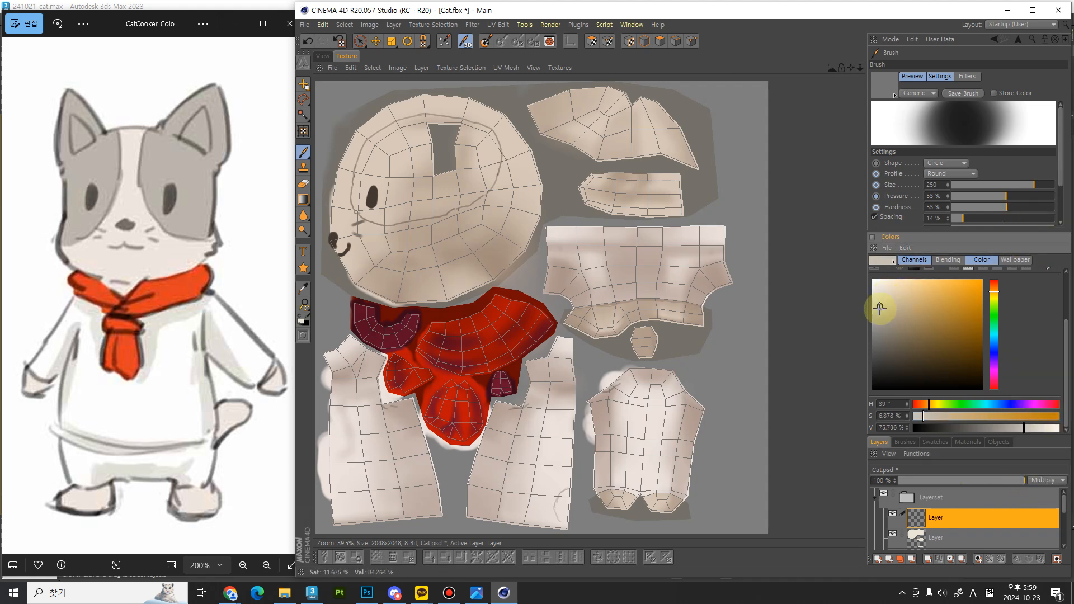
drag(881, 308, 880, 306)
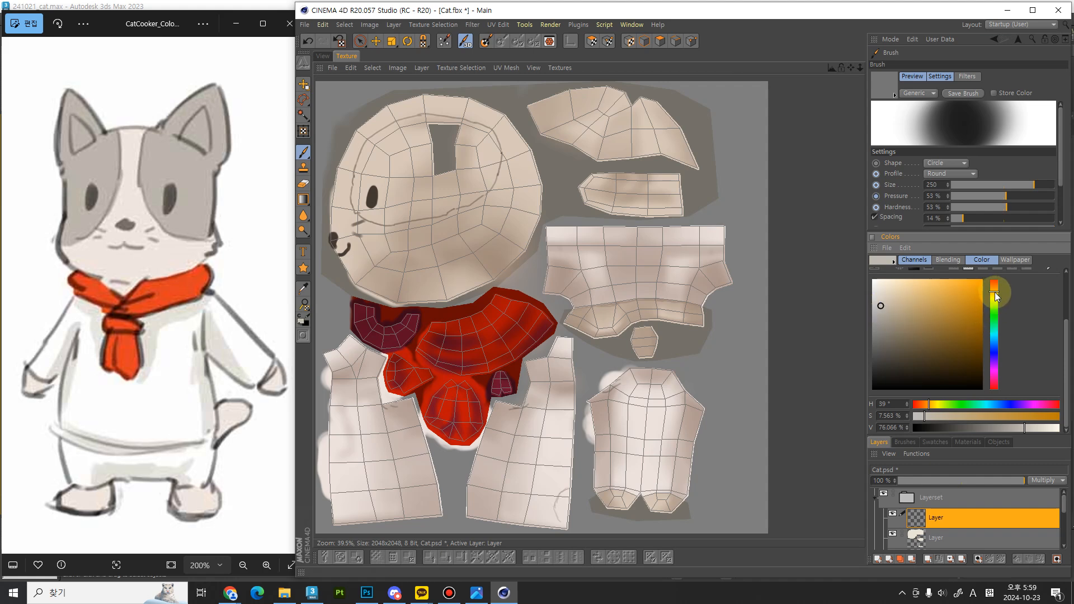
drag(996, 292, 995, 283)
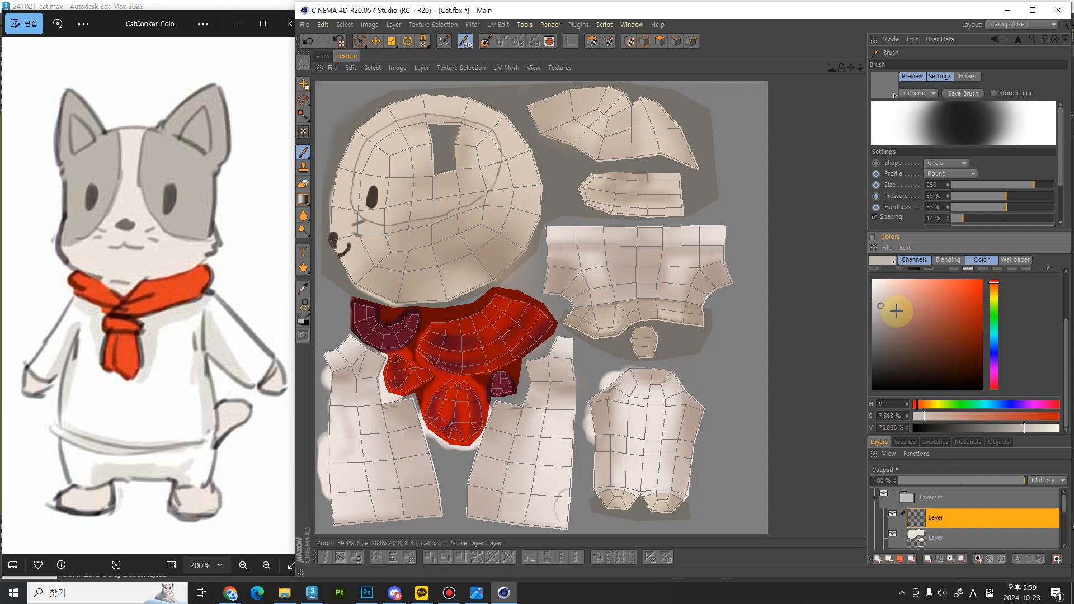
mouse_move(371, 159)
mouse_down()
mouse_move(386, 166)
mouse_move(384, 179)
mouse_up()
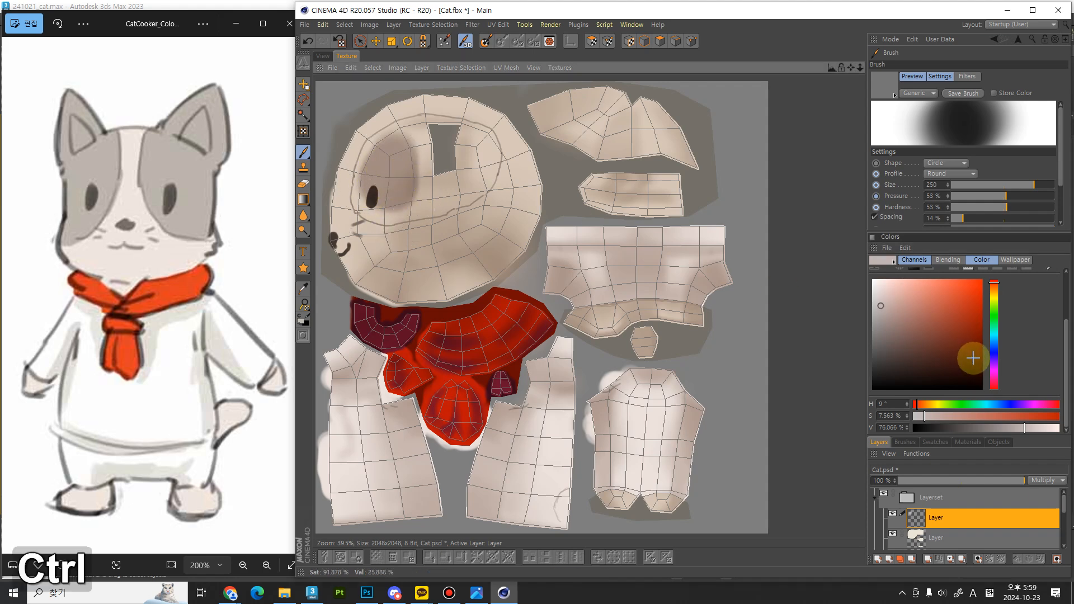
key(ctrl+z)
click(994, 342)
mouse_move(408, 159)
mouse_down()
mouse_move(403, 168)
mouse_move(429, 172)
mouse_up()
key(ctrl+z)
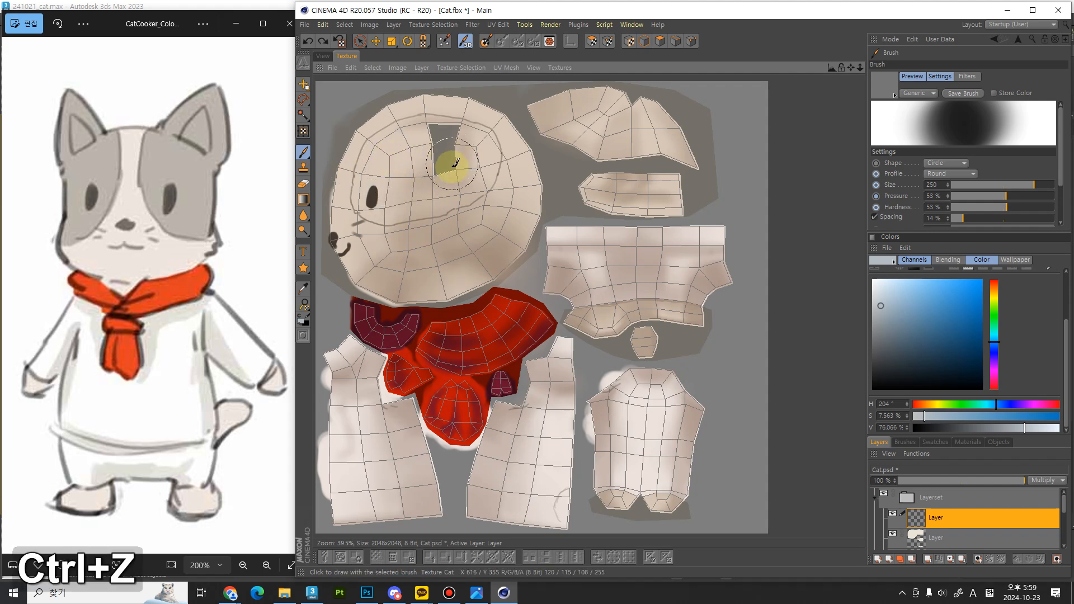
Step: Trace the sketched patch outline on the head piece in gray, using a size 45 brush at 76% hardness
alt+right_drag(442, 151, 447, 116)
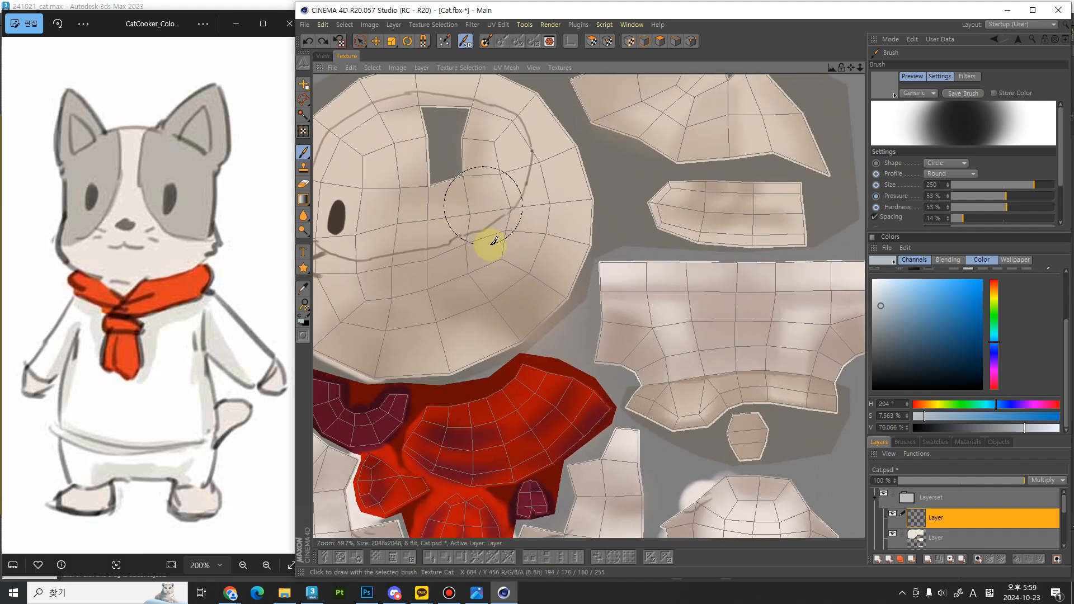
mouse_move(488, 235)
alt+middle_down()
mouse_move(486, 250)
mouse_move(502, 240)
alt+middle_up()
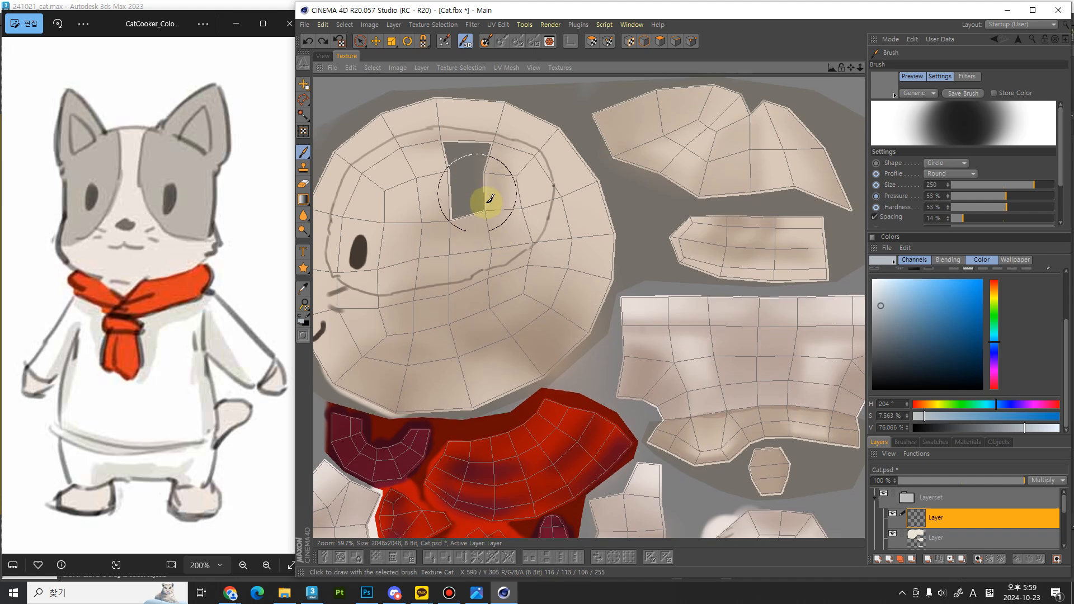
alt+right_drag(490, 197, 491, 201)
scroll(491, 198, down, 1)
alt+middle_drag(485, 228, 474, 226)
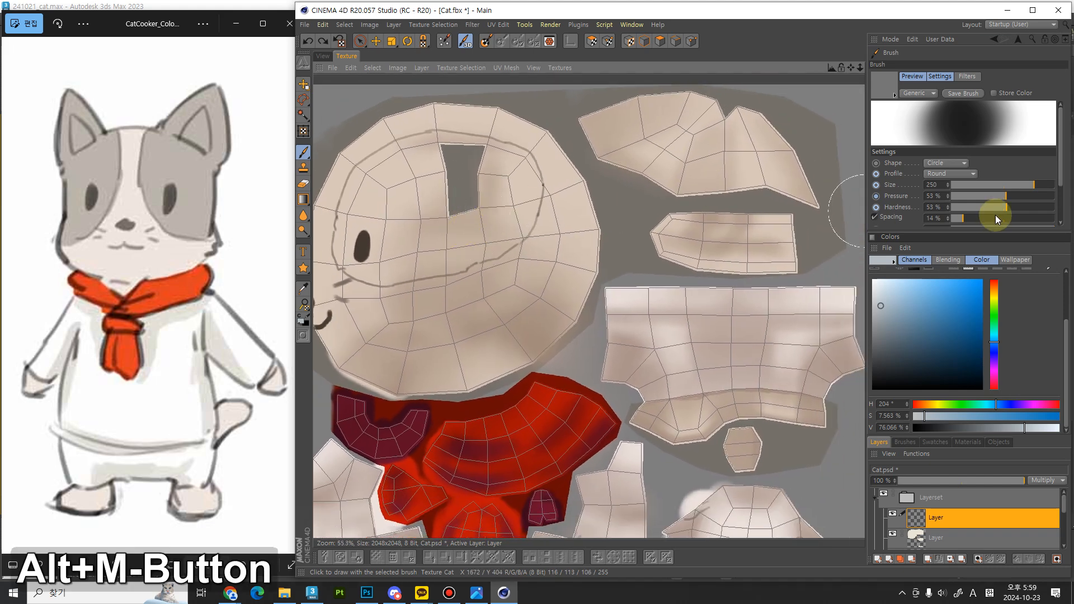
drag(1017, 202, 1031, 207)
key(bracketleft)
key(bracketleft)
key(bracketleft)
key(bracketleft)
key(bracketleft)
key(bracketleft)
key(bracketleft)
key(bracketleft)
key(bracketleft)
key(bracketleft)
key(bracketleft)
key(bracketleft)
key(bracketleft)
key(bracketleft)
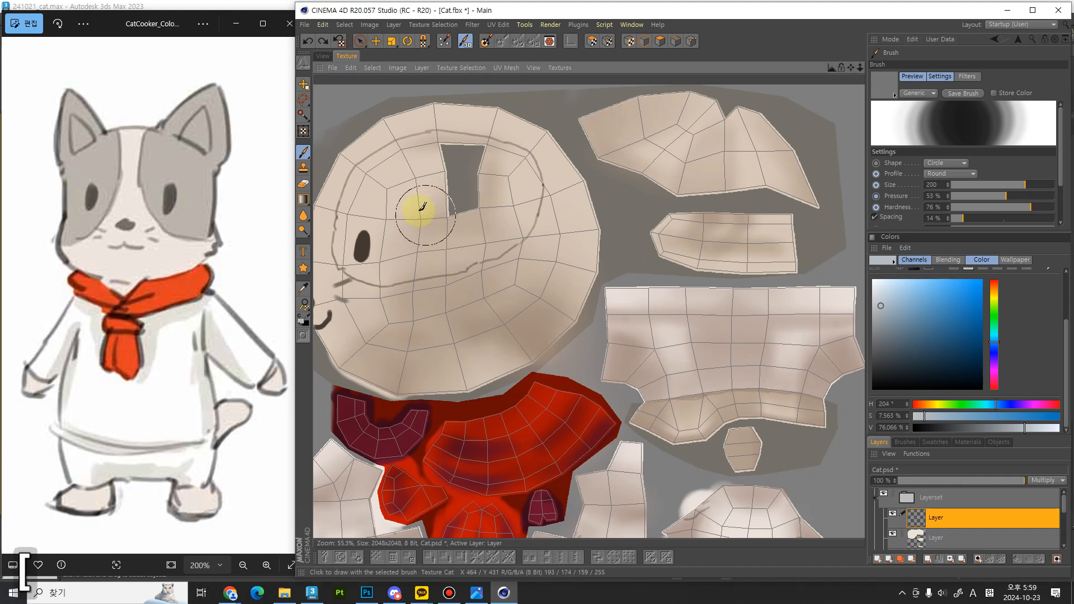
key(bracketright)
key(bracketright)
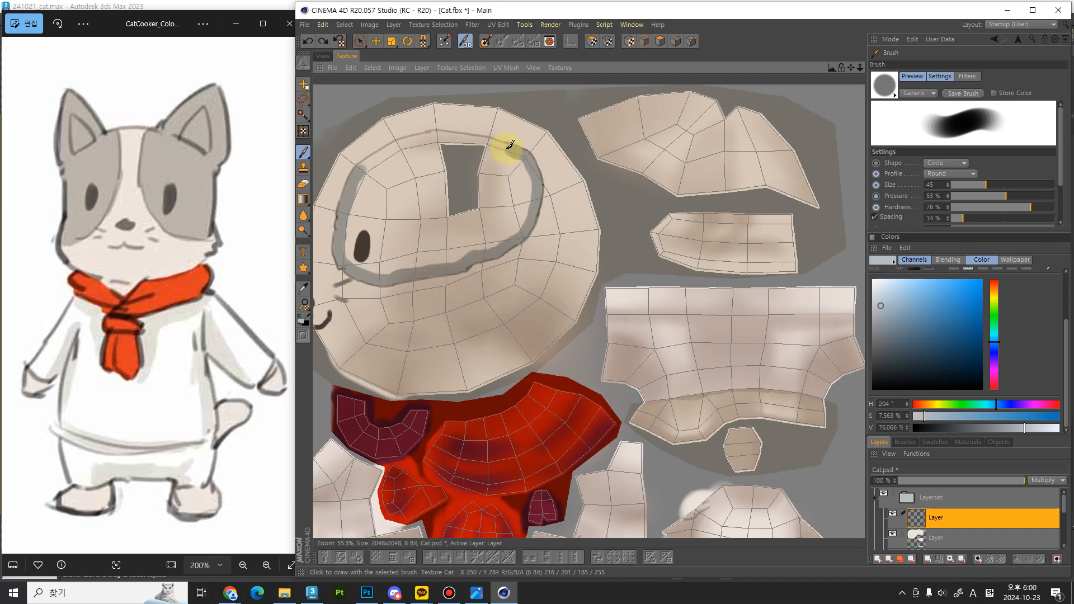
drag(490, 138, 475, 153)
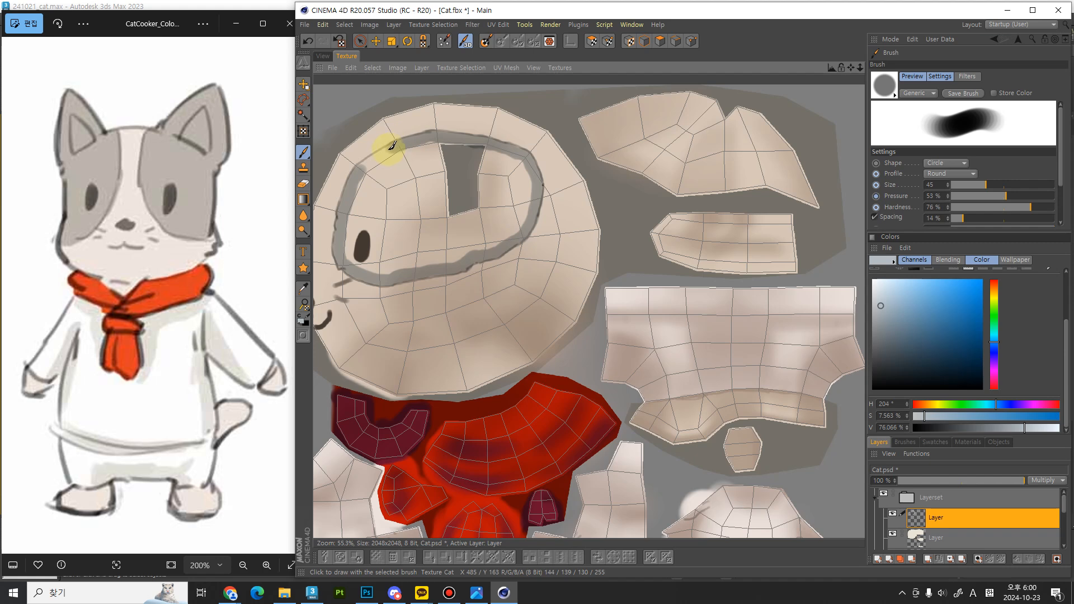
Step: Fill the inside of the outlined head patch with gray using a larger brush, starting at size 50
key(bracketright)
key(bracketright)
key(bracketright)
key(bracketright)
key(bracketright)
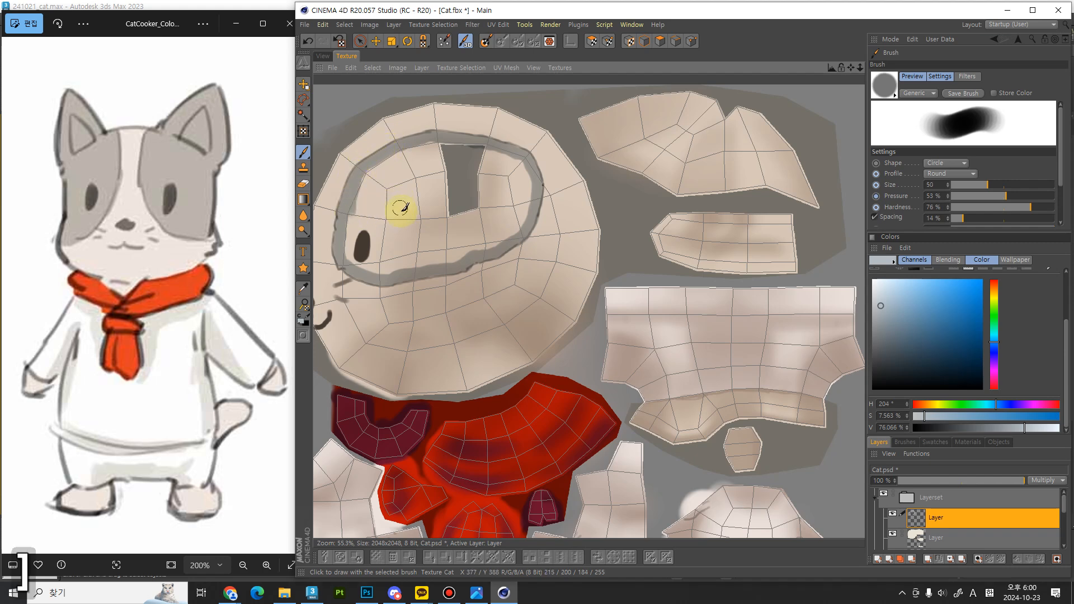
mouse_move(384, 206)
mouse_down()
mouse_move(371, 206)
mouse_move(358, 232)
mouse_move(367, 248)
mouse_move(428, 255)
mouse_move(518, 211)
mouse_move(518, 180)
mouse_move(444, 235)
mouse_move(467, 197)
mouse_move(417, 158)
mouse_move(376, 168)
mouse_move(438, 144)
mouse_move(472, 149)
mouse_move(465, 197)
mouse_move(448, 209)
mouse_up()
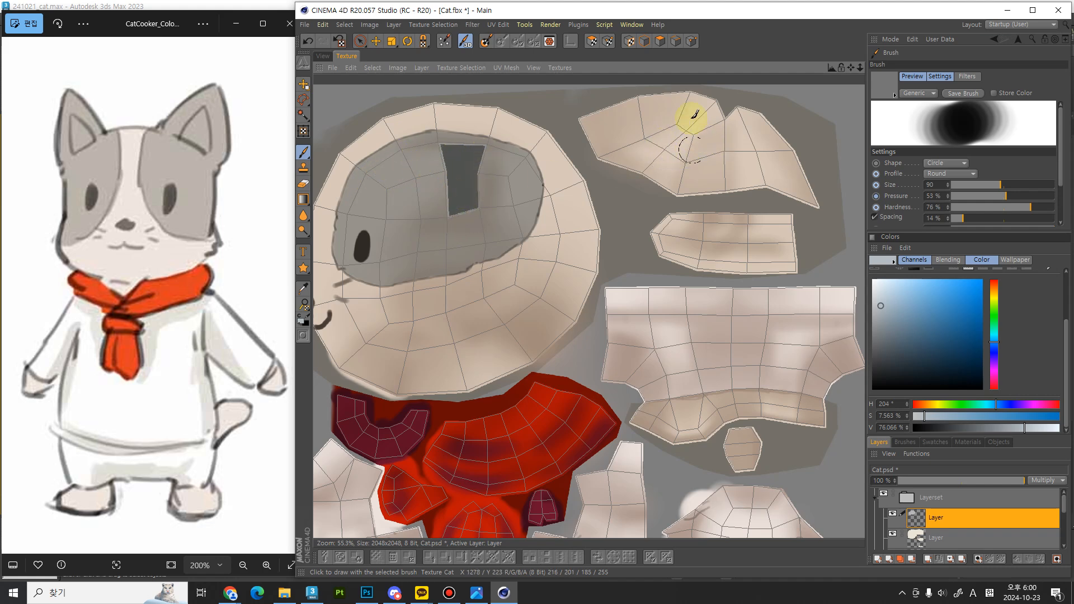
Step: Cover the whole ear piece beside the head with the same gray, working with the brush at size 100
key(bracketright)
key(bracketright)
key(bracketright)
drag(605, 119, 624, 160)
key(bracketleft)
key(bracketleft)
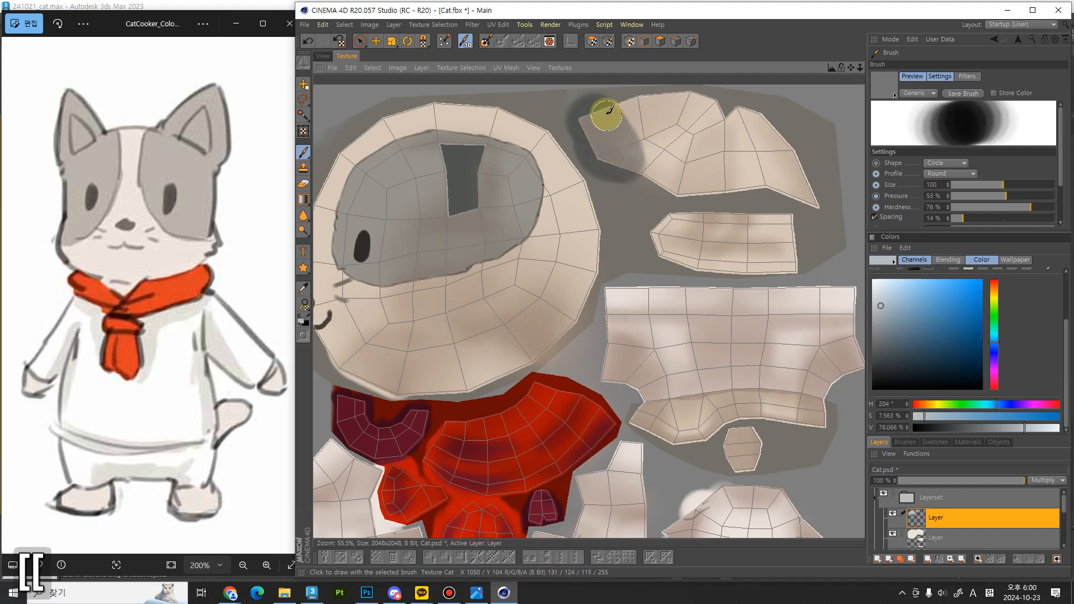
mouse_move(604, 108)
mouse_down()
mouse_move(666, 101)
mouse_move(658, 107)
mouse_up()
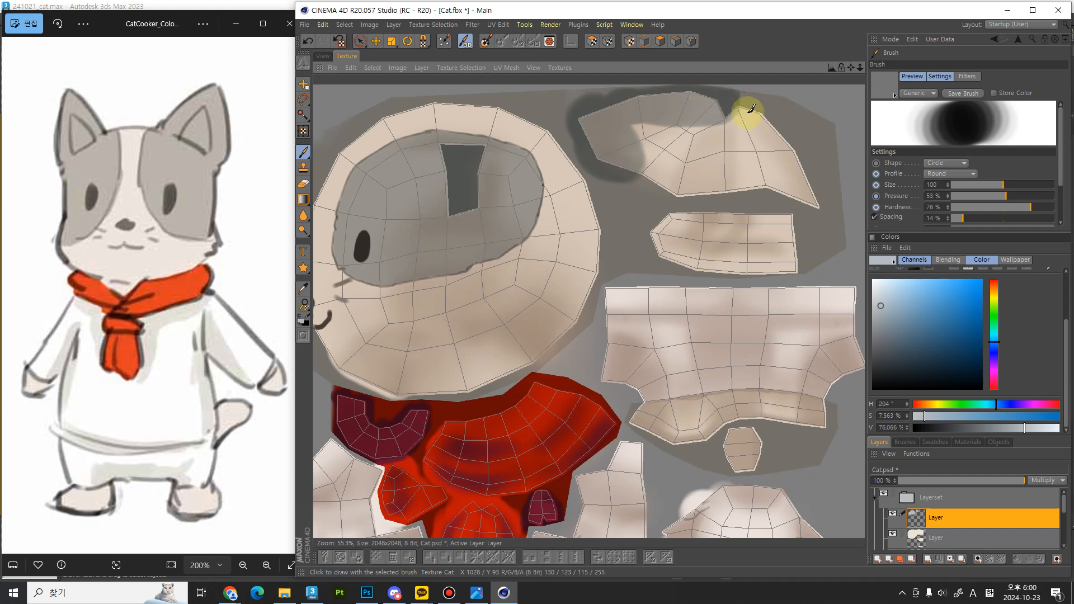
mouse_move(751, 108)
mouse_down()
mouse_move(805, 180)
mouse_move(688, 182)
mouse_move(628, 163)
mouse_move(666, 182)
mouse_up()
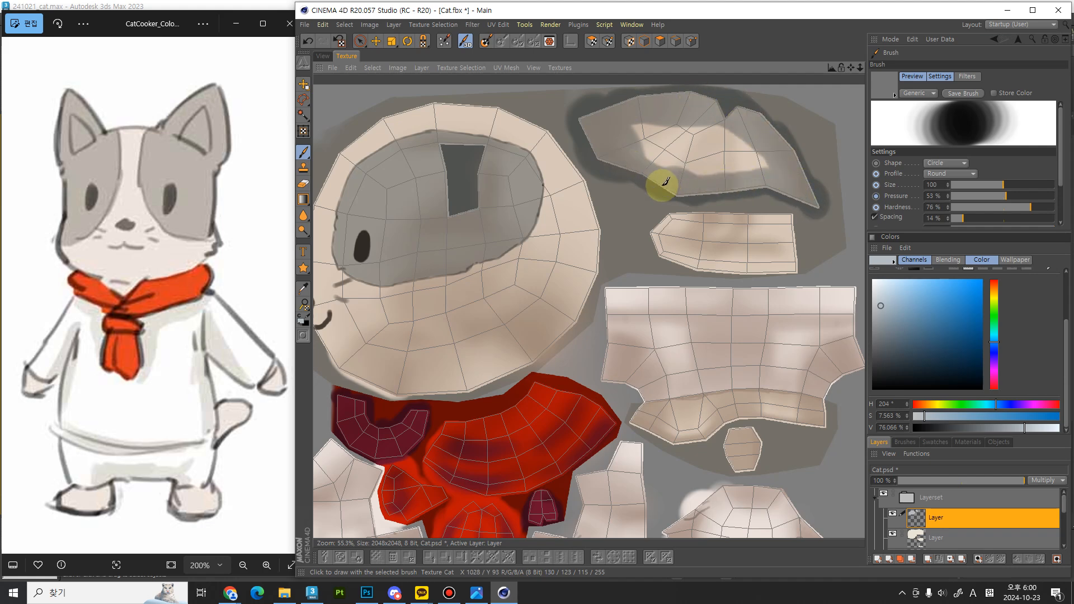
mouse_move(754, 167)
mouse_down()
mouse_move(739, 132)
mouse_move(664, 130)
mouse_up()
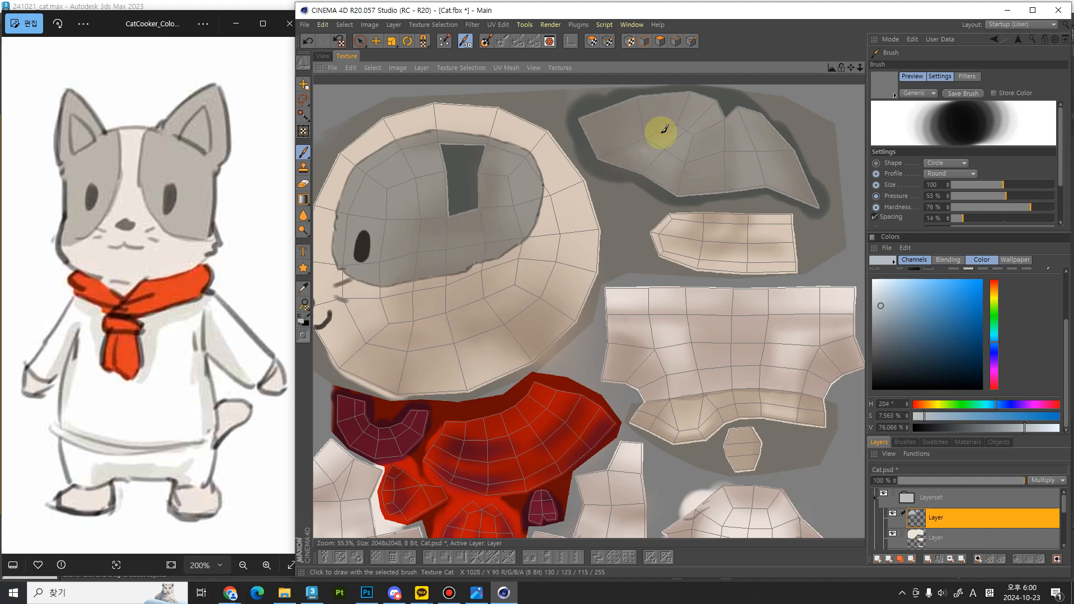
Step: Lower the cream layer's opacity to 48% while checking the colors on the 3D cat model
click(322, 56)
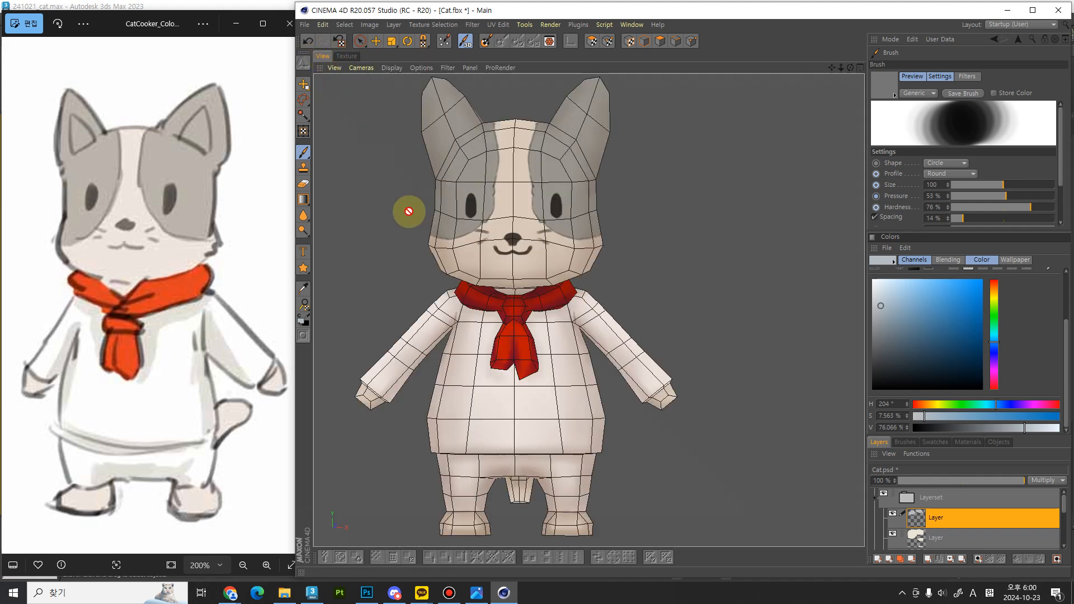
alt+middle_drag(628, 326, 665, 297)
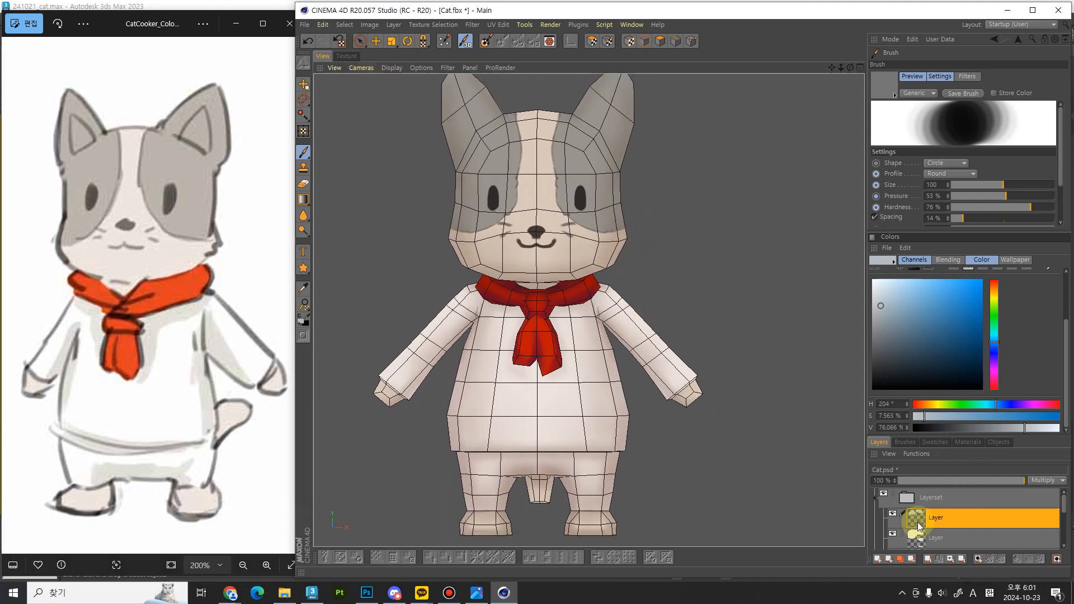
click(941, 534)
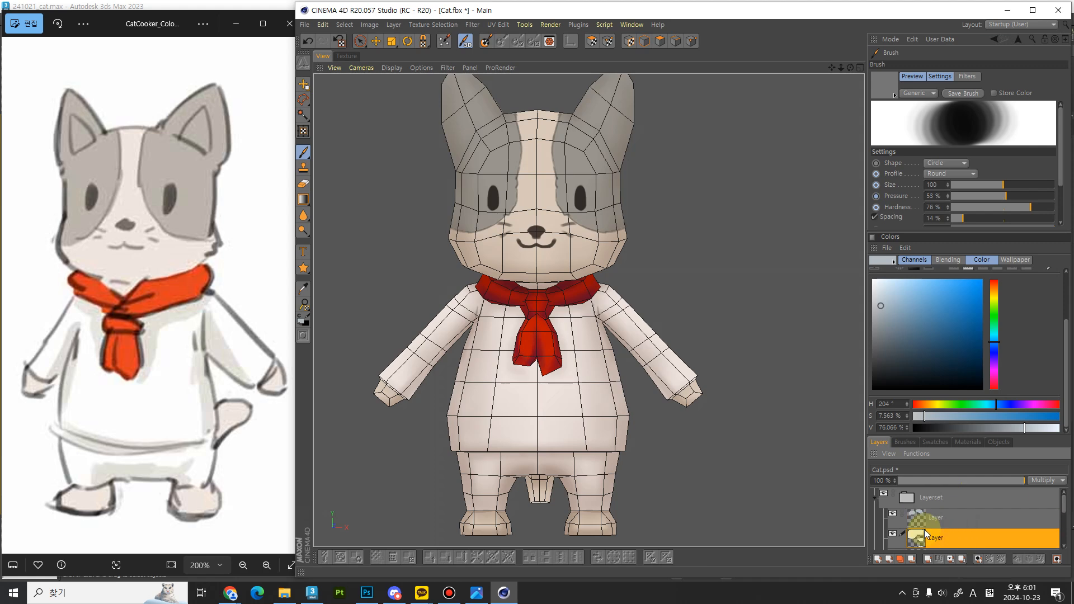
click(957, 480)
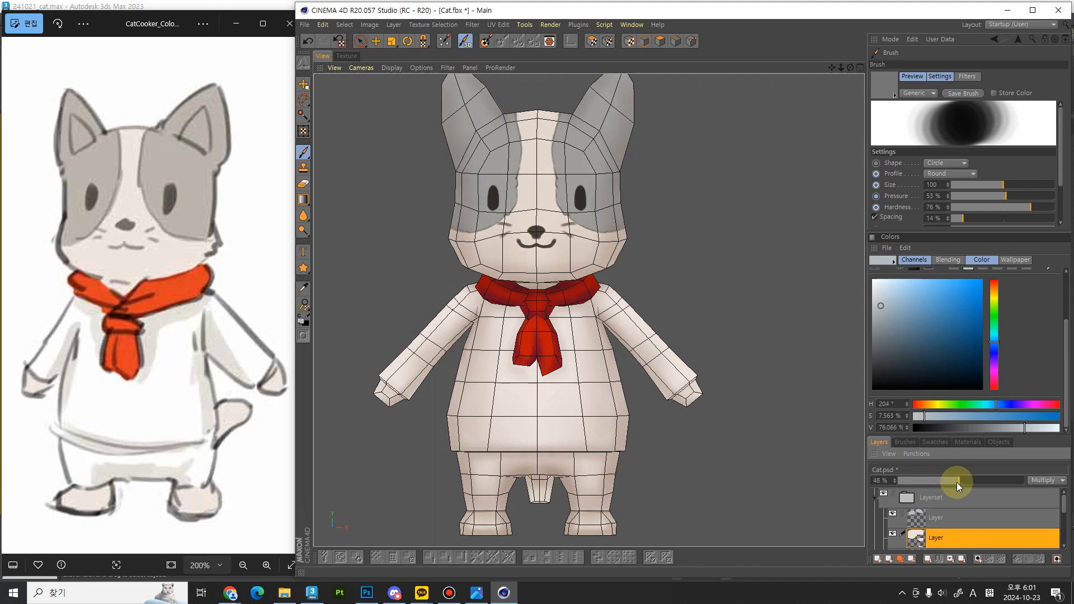
alt+middle_drag(623, 391, 554, 348)
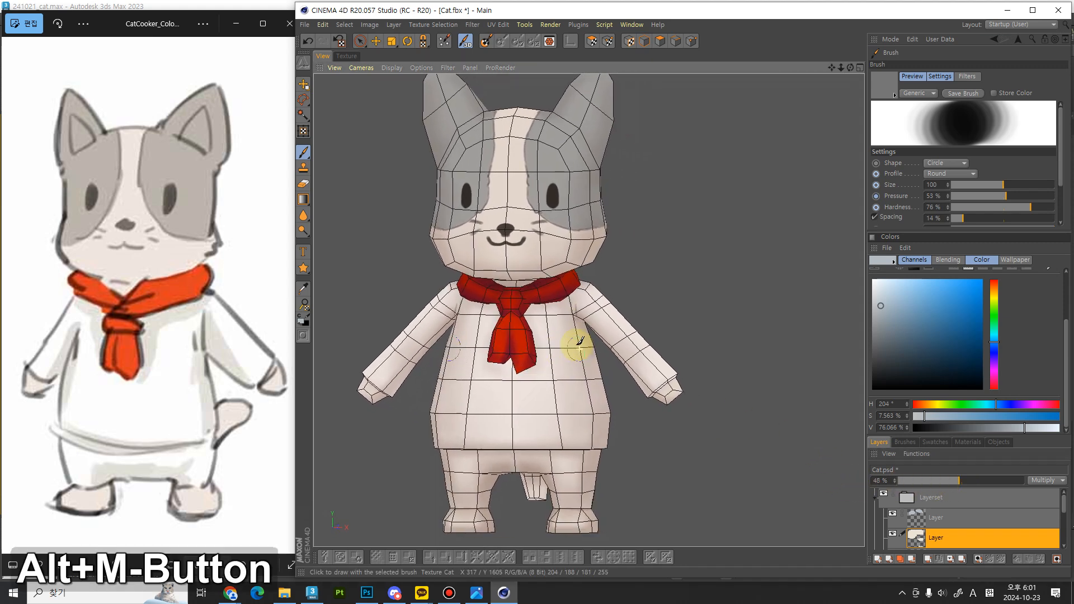
scroll(574, 277, up, 2)
scroll(574, 278, down, 4)
scroll(575, 274, up, 2)
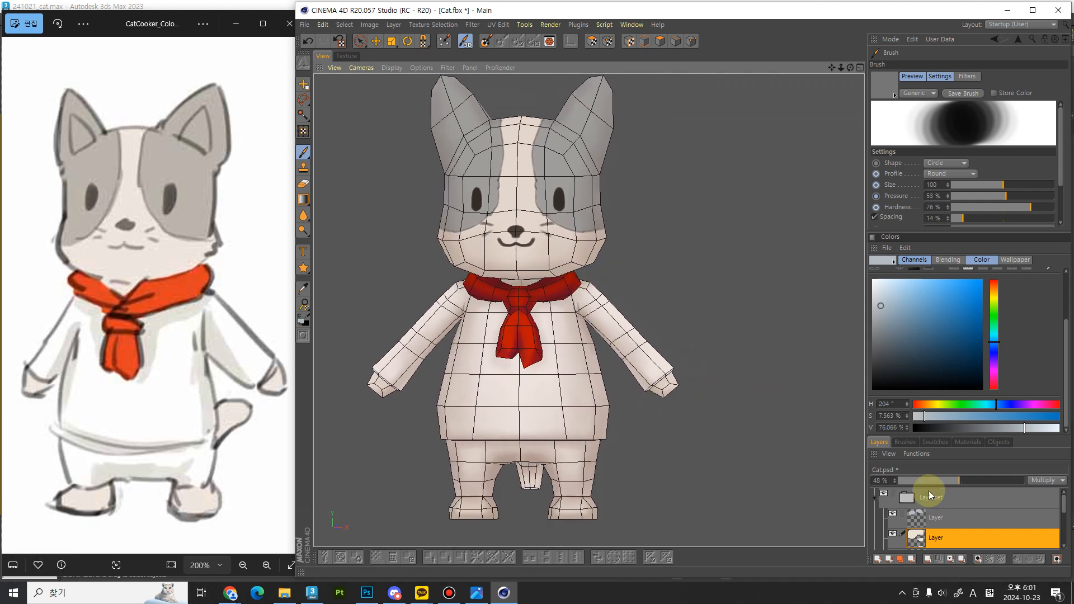
Step: Make the Normal-mode layer directly below the red scarf layer active and keep it visible
drag(1064, 505, 1063, 523)
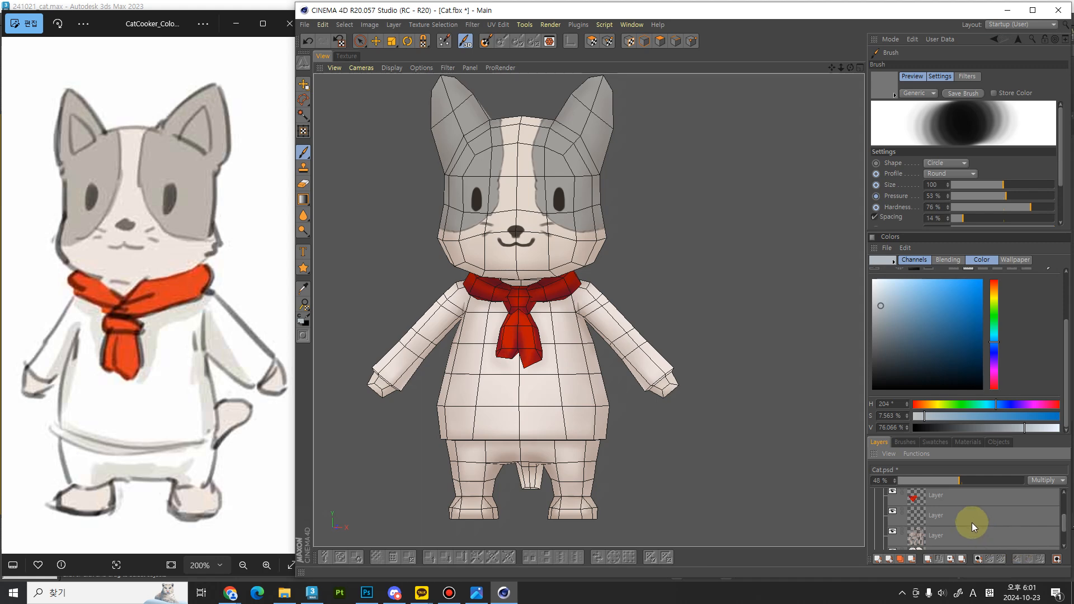
click(971, 523)
click(892, 511)
click(893, 512)
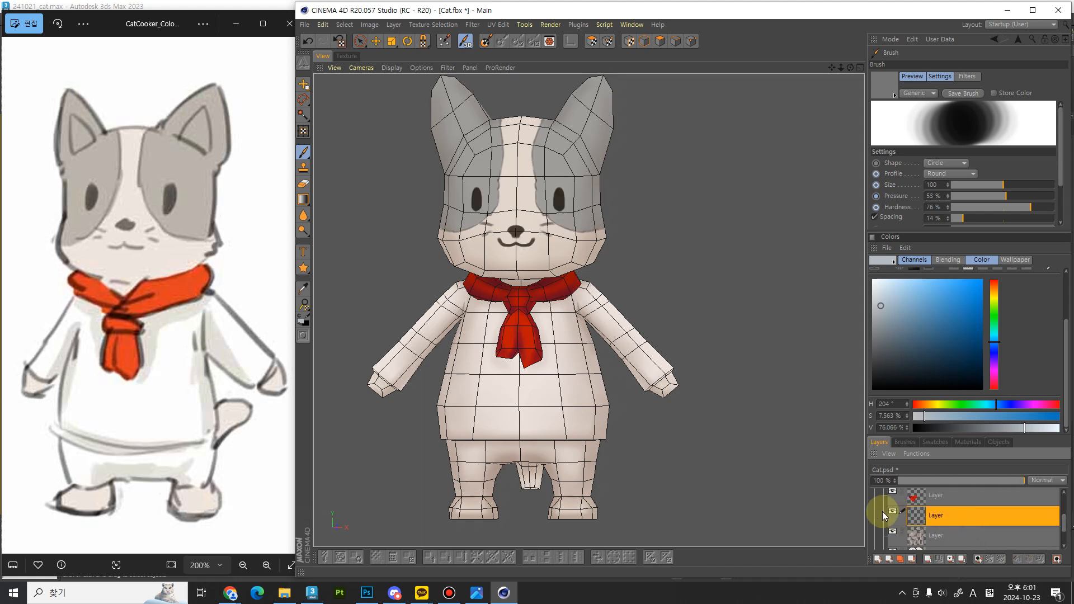
Step: Sample the dark brown of the cat's eye as the brush color and reduce the brush size to 20
ctrl+click(564, 201)
key(bracketleft)
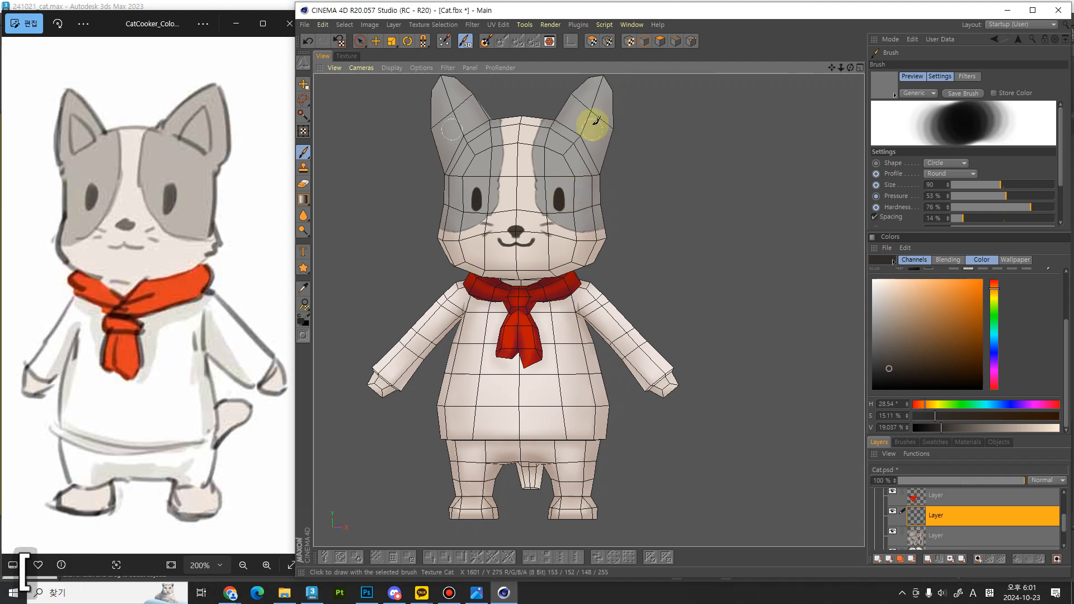
key(bracketleft)
key(bracketleft)
key(bracketleft)
key(bracketleft)
key(bracketleft)
key(bracketleft)
key(bracketleft)
key(bracketleft)
key(bracketleft)
key(bracketleft)
key(bracketleft)
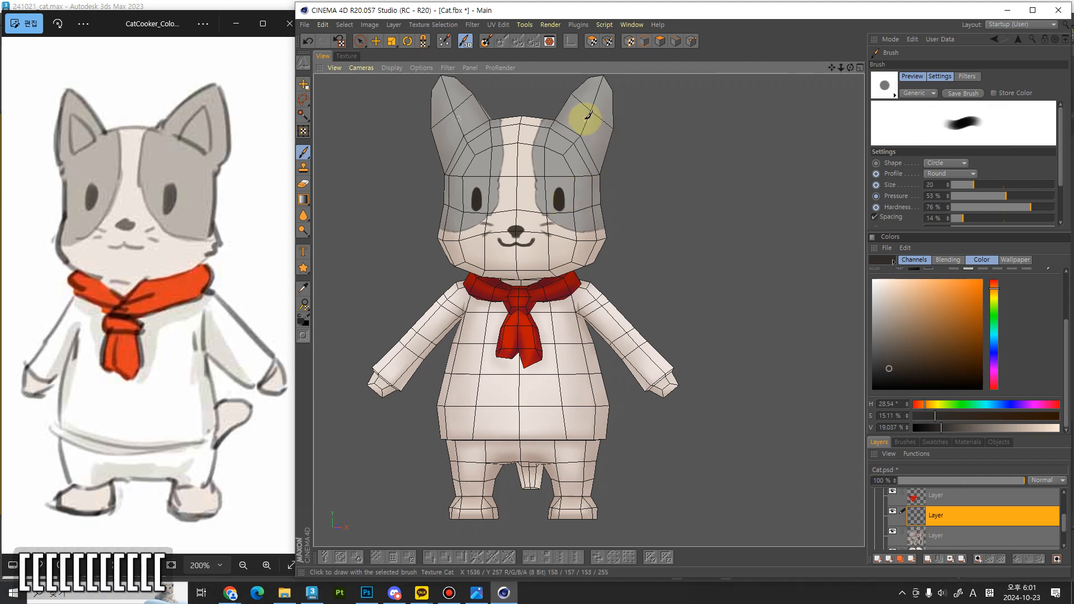
Step: Paint a dark brown triangular outline inside the cat's ears on the 3D model, redoing unsatisfactory strokes
alt+middle_drag(590, 108, 593, 135)
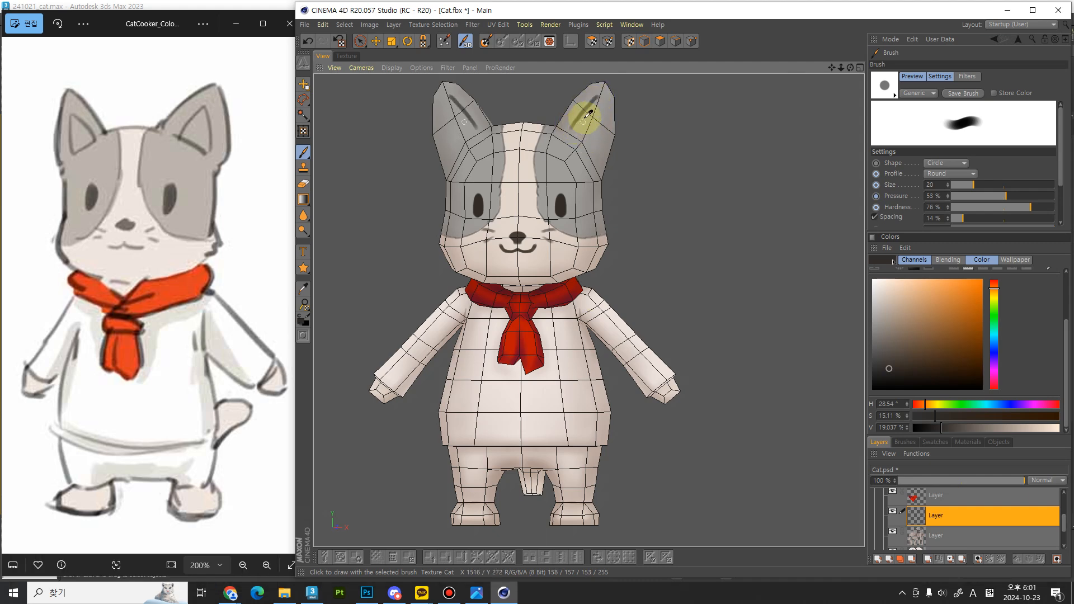
key(ctrl+z)
drag(586, 111, 581, 115)
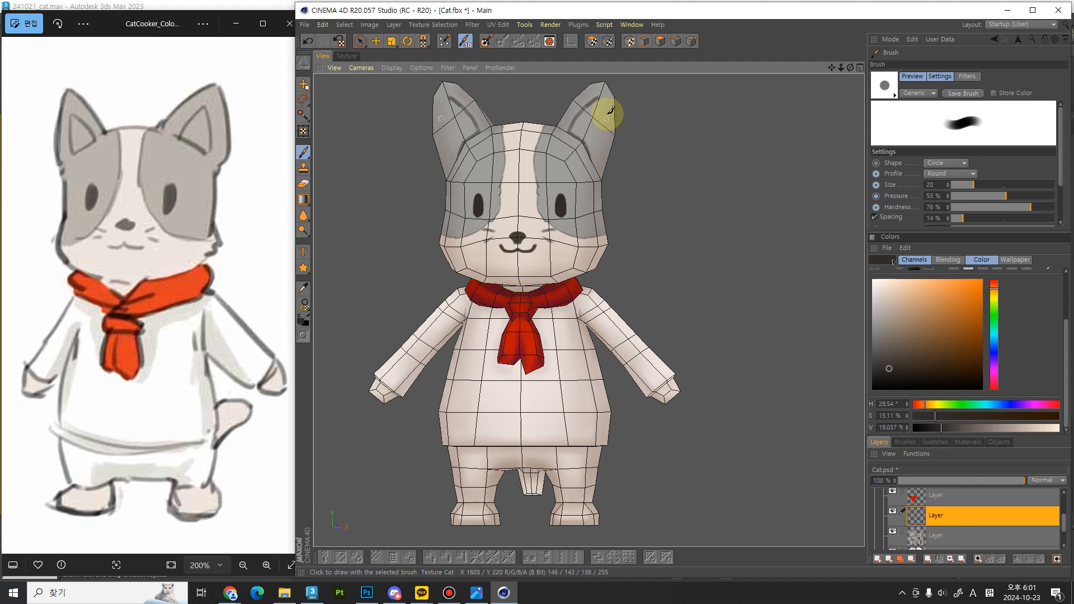
key(ctrl+z)
drag(601, 121, 599, 98)
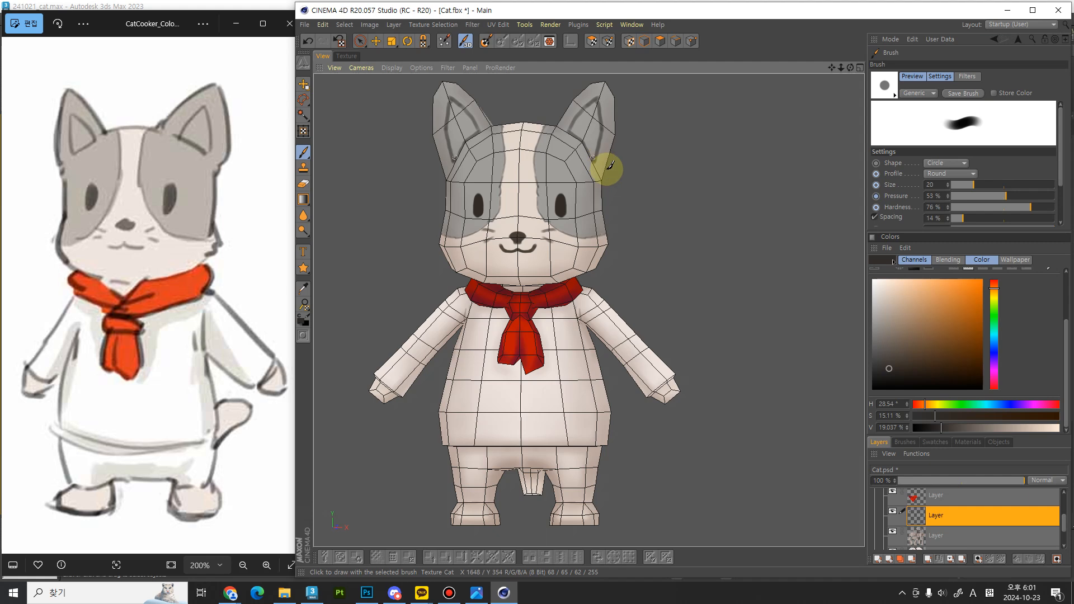
Step: Show the cat in Constant Shading without the wireframe and inspect the painted ears and face
mouse_move(681, 359)
alt+middle_down()
mouse_move(662, 347)
mouse_move(714, 376)
mouse_move(689, 365)
alt+middle_up()
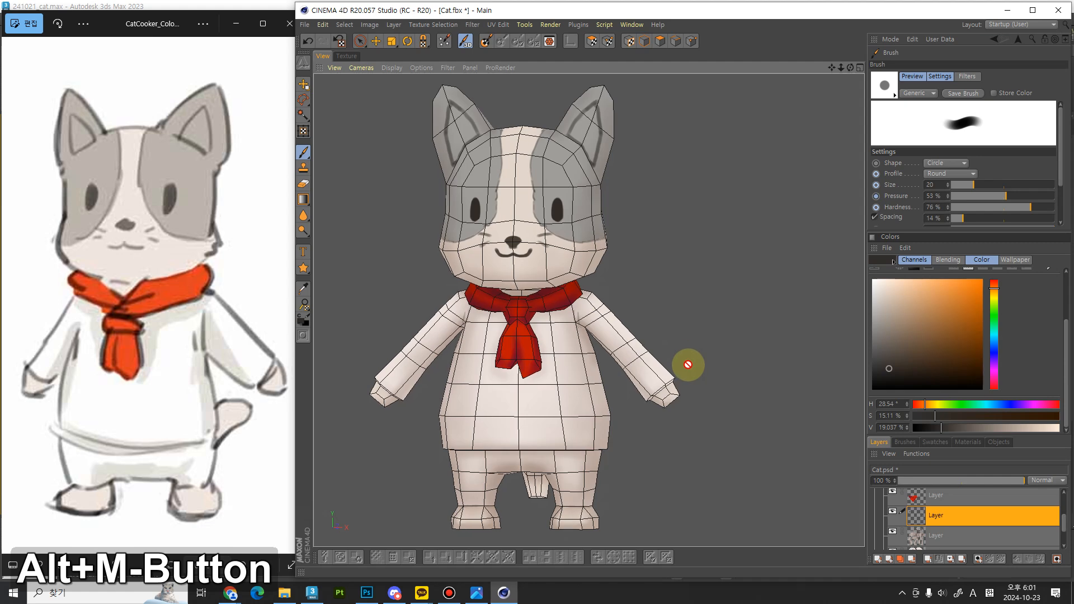
click(421, 67)
mouse_move(393, 68)
click(411, 129)
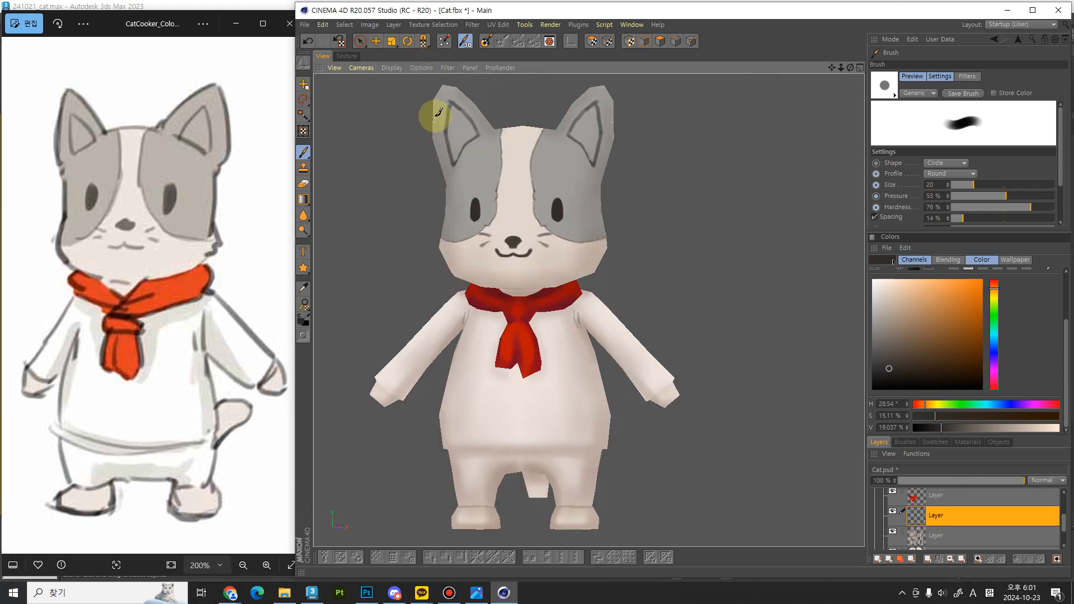
key(alt)
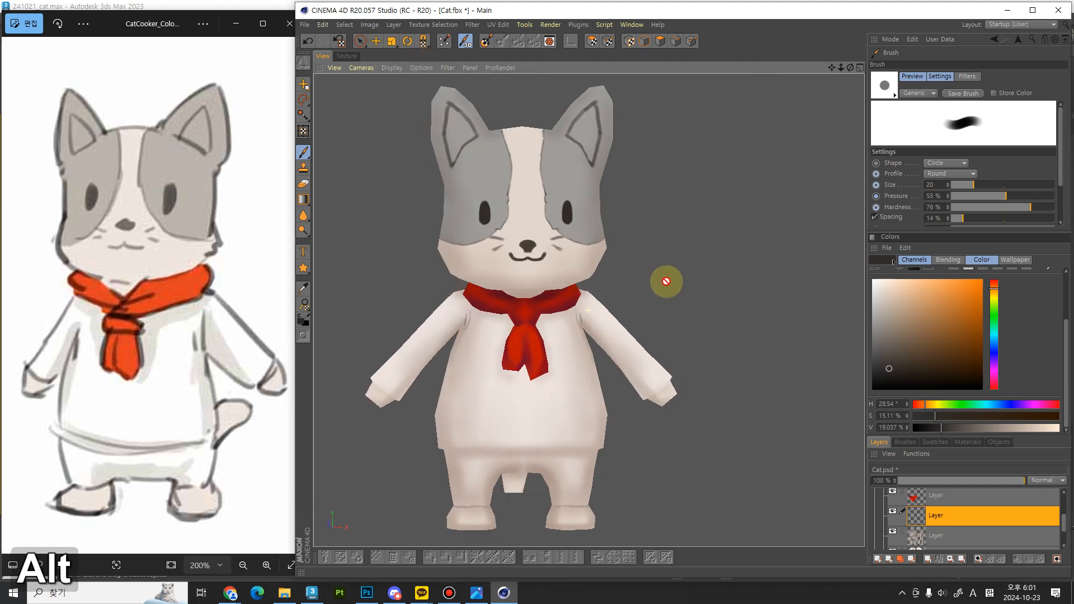
Step: Set the viewport display to Gouraud Shading and view the painted cat from a slightly different angle
click(421, 67)
mouse_move(392, 67)
click(400, 85)
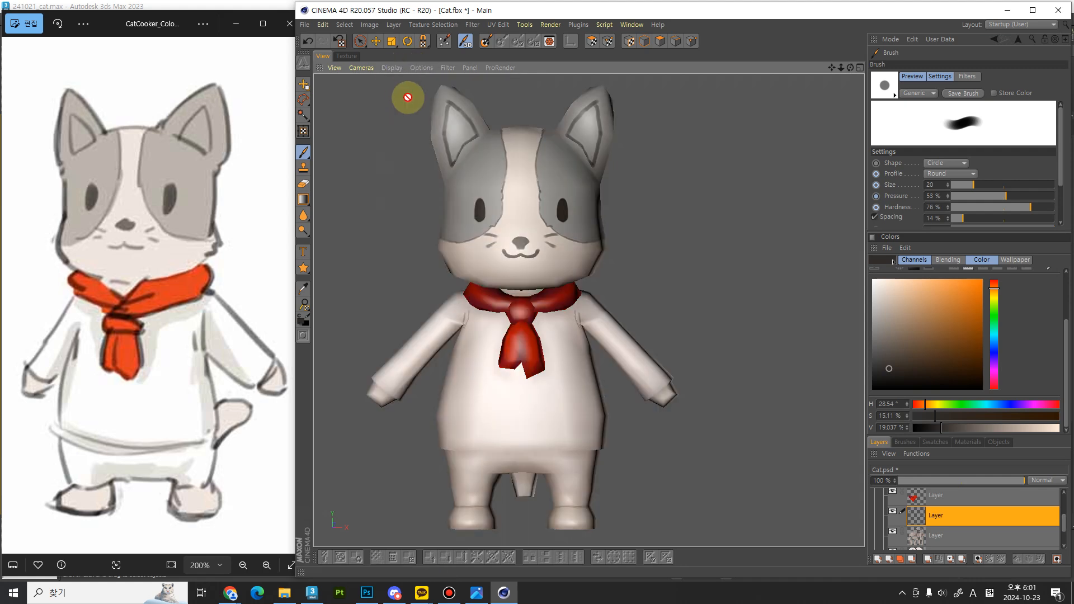
mouse_move(558, 280)
alt+middle_down()
mouse_move(559, 233)
mouse_move(598, 254)
mouse_move(565, 240)
mouse_move(578, 153)
mouse_move(595, 213)
mouse_move(633, 256)
mouse_move(646, 209)
alt+middle_up()
scroll(594, 213, up, 1)
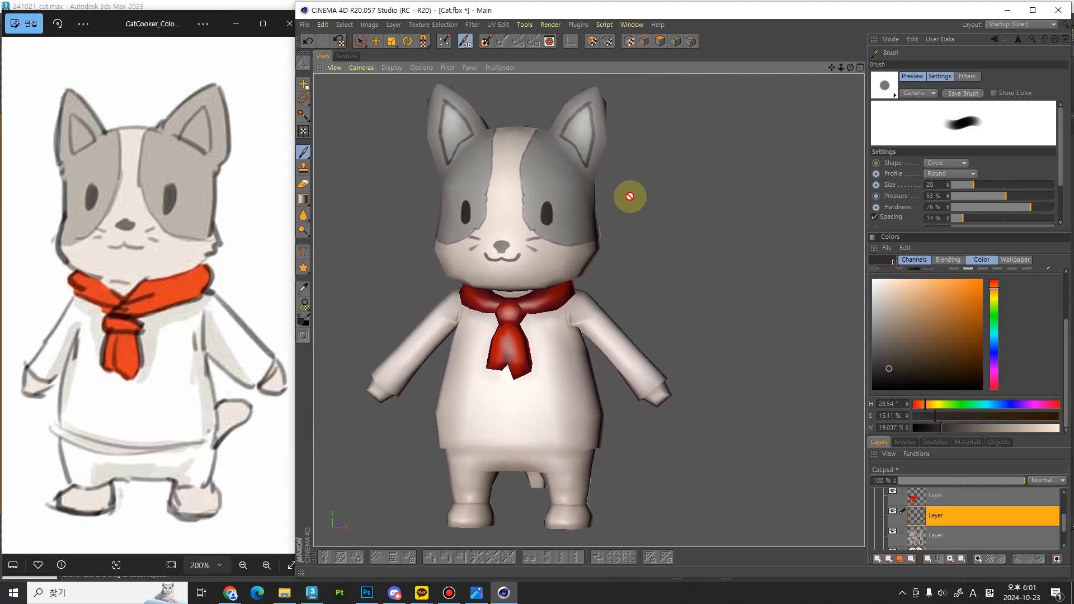
Step: Save the painted texture Cat.psd from the texture view and return to the 3D view of the cat
click(349, 55)
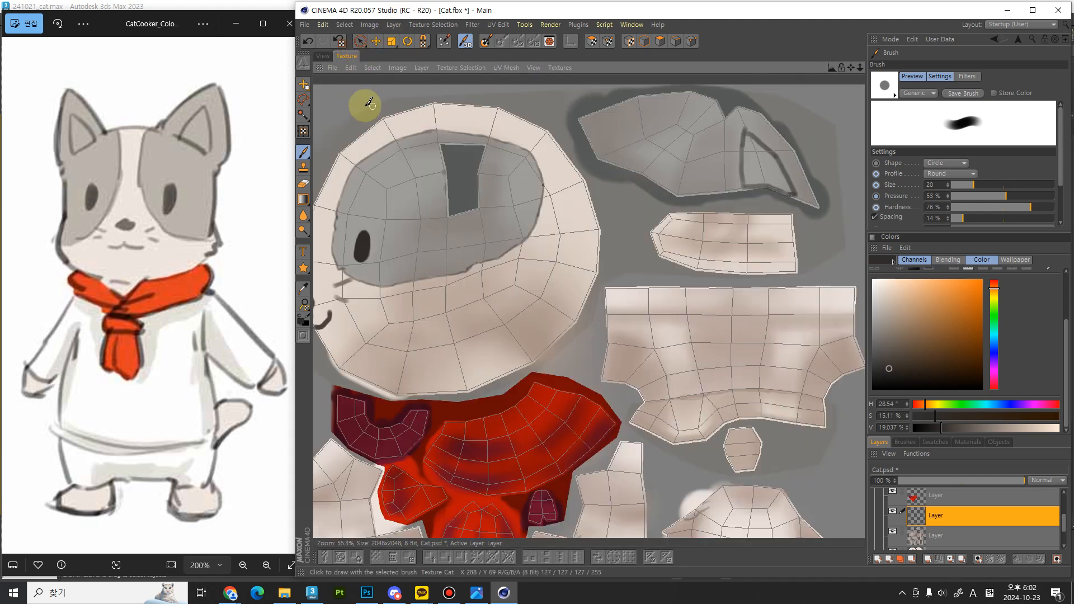
click(333, 67)
click(353, 159)
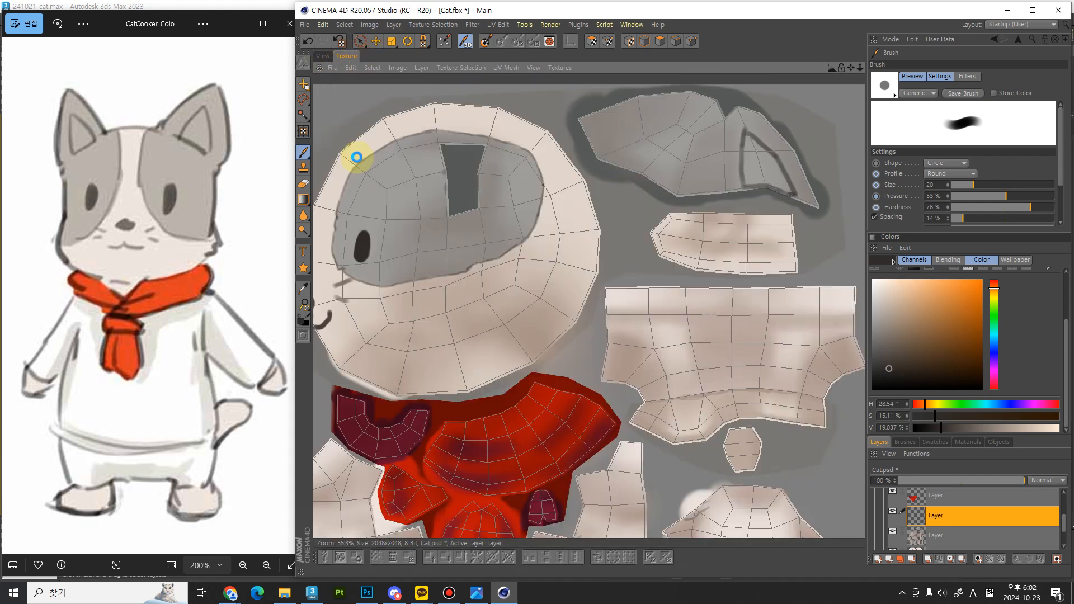
click(321, 56)
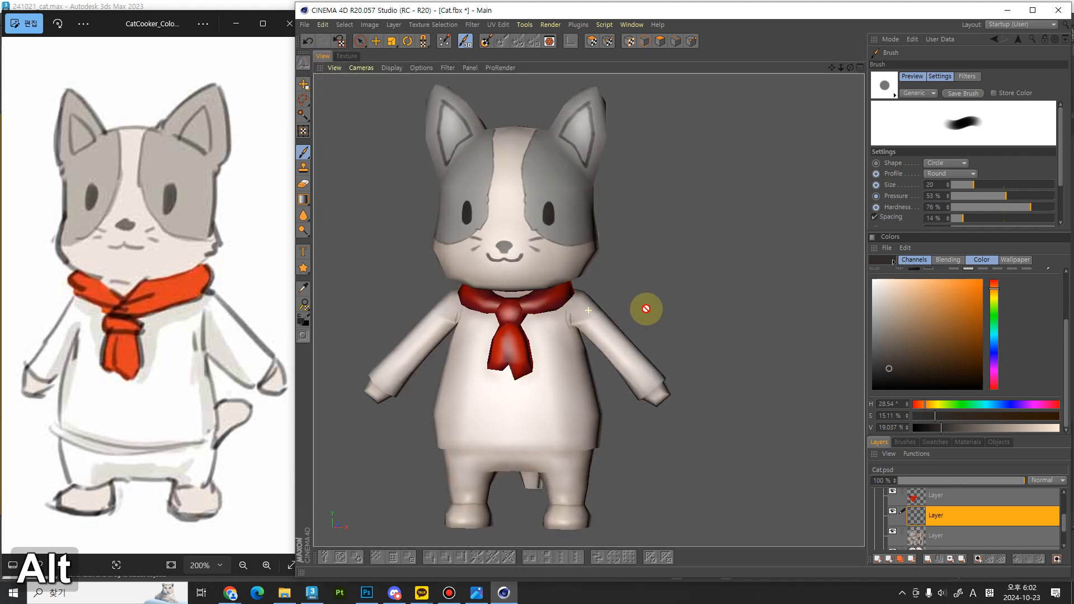